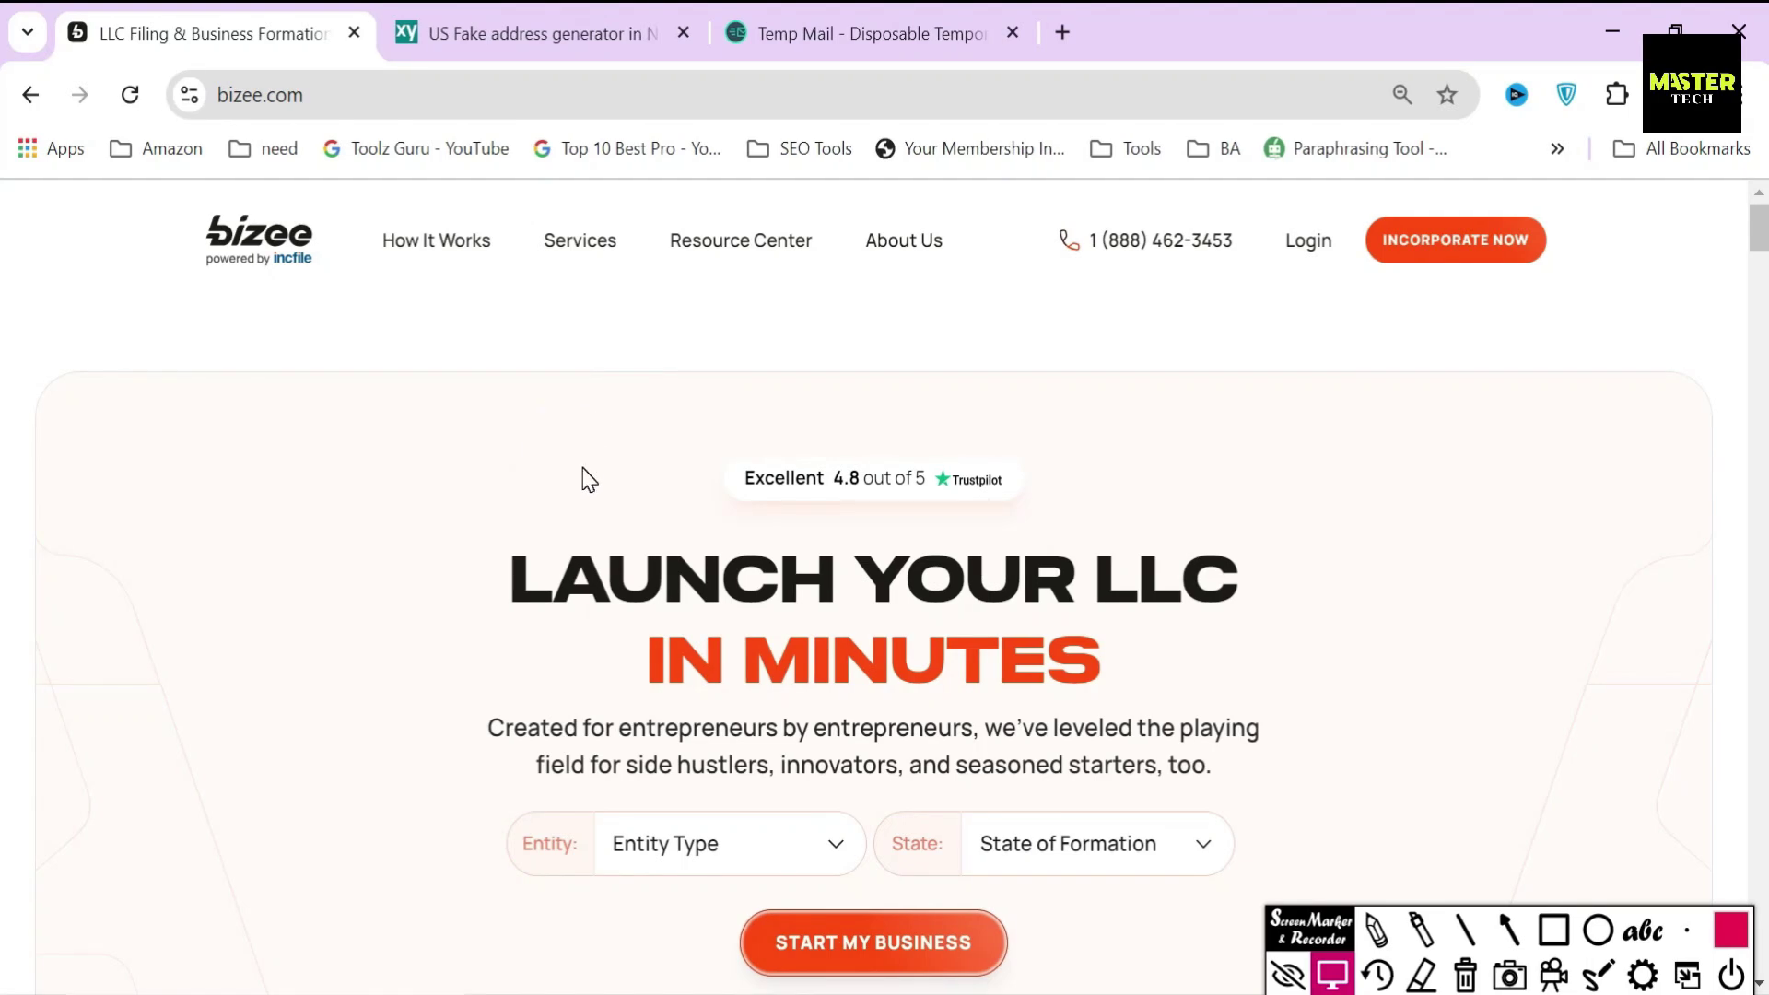
- Highlight the LAUNCH YOUR LLC heading and subtitle, and briefly box the bizee logo
left_click_drag(509, 579, 1113, 689)
scroll(893, 636, "down", 2)
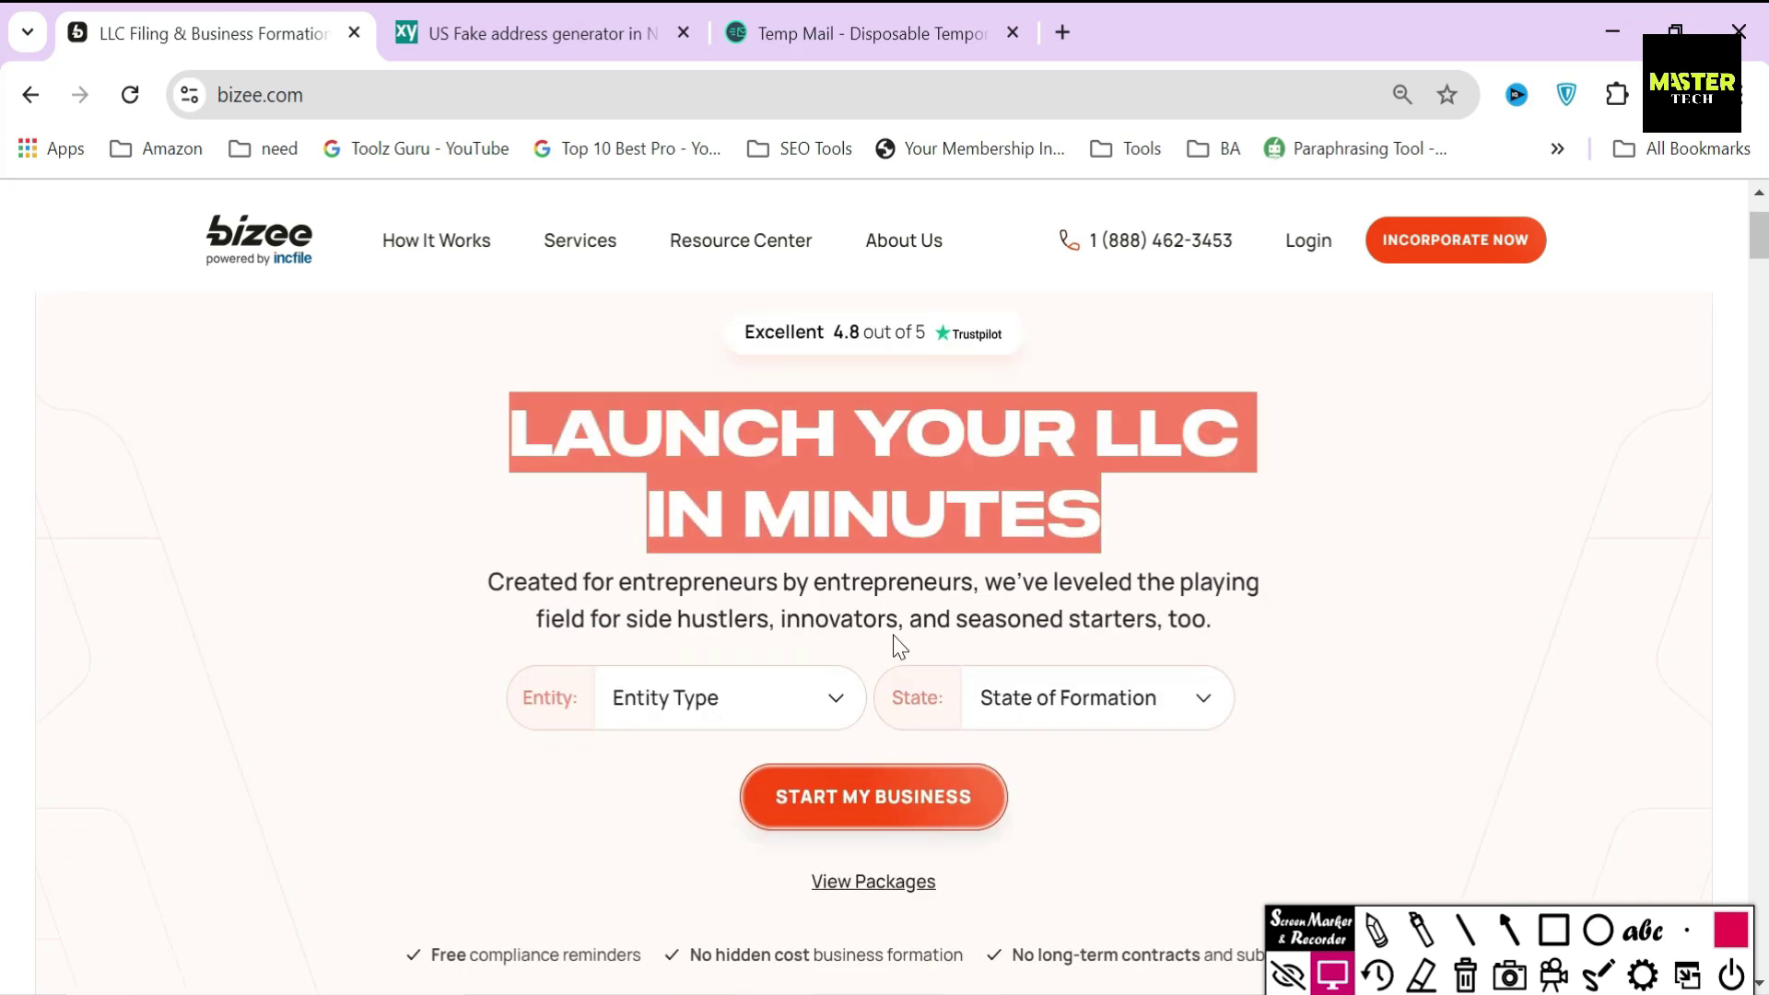
left_click_drag(487, 582, 1212, 619)
left_click(1213, 615)
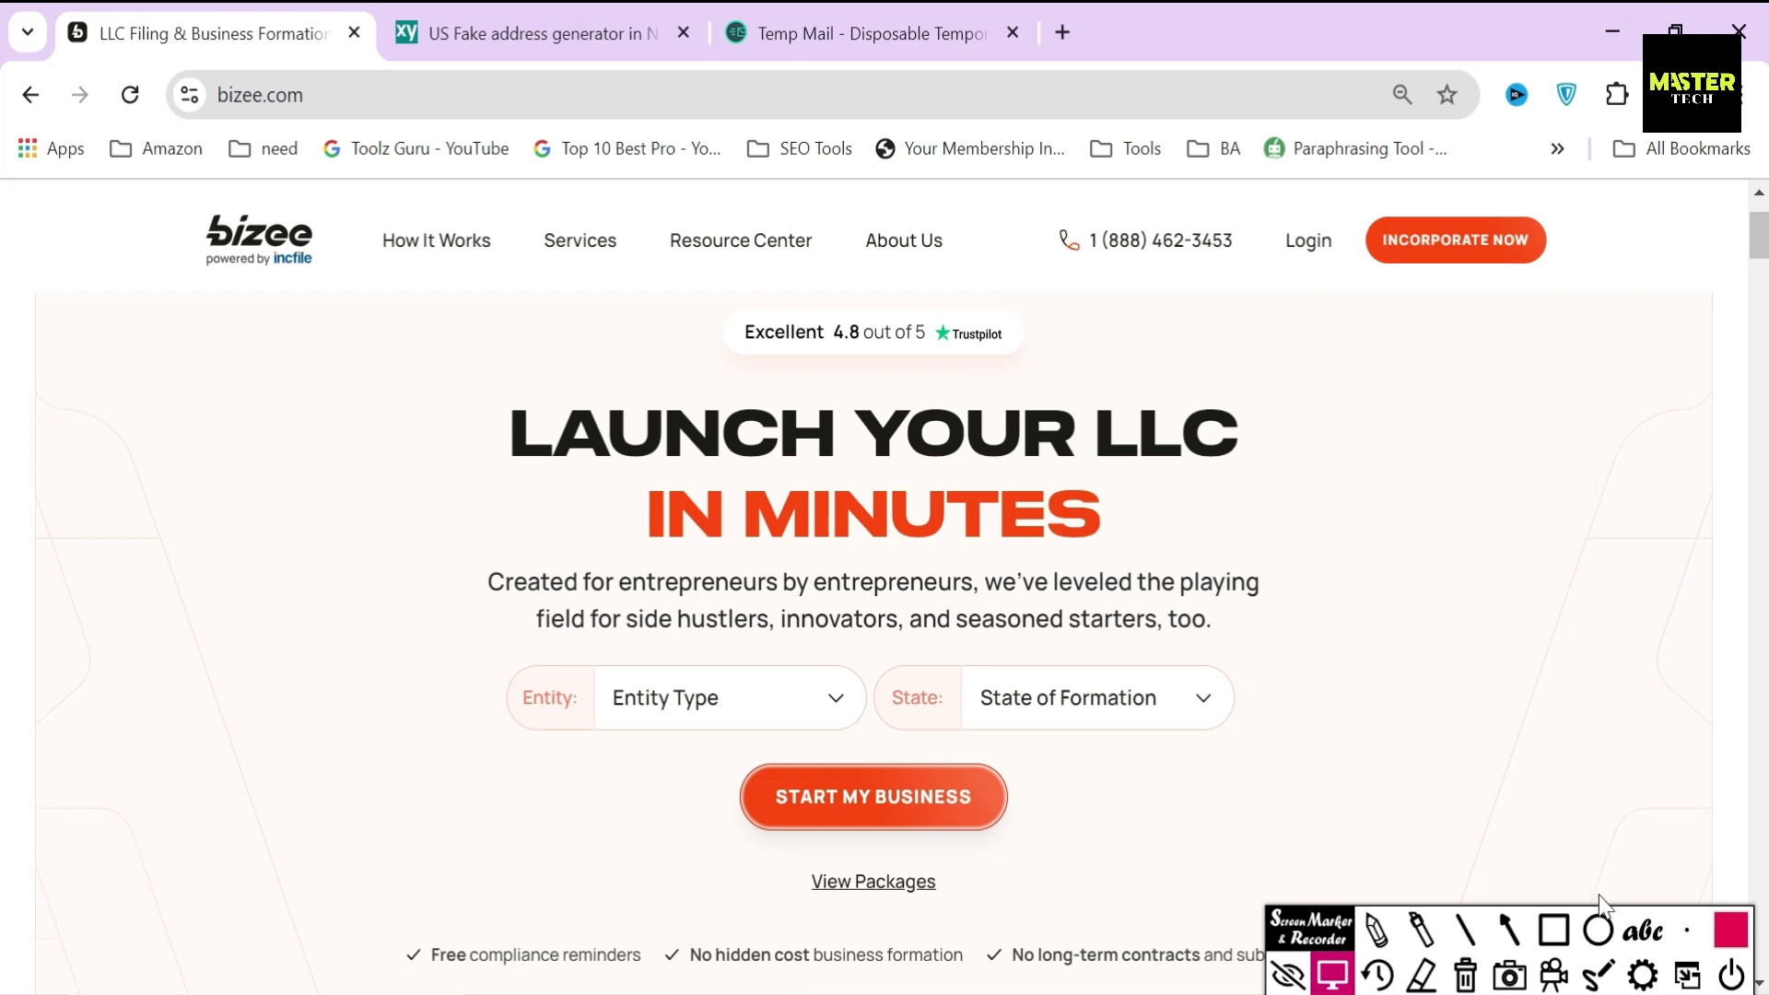
left_click(1555, 929)
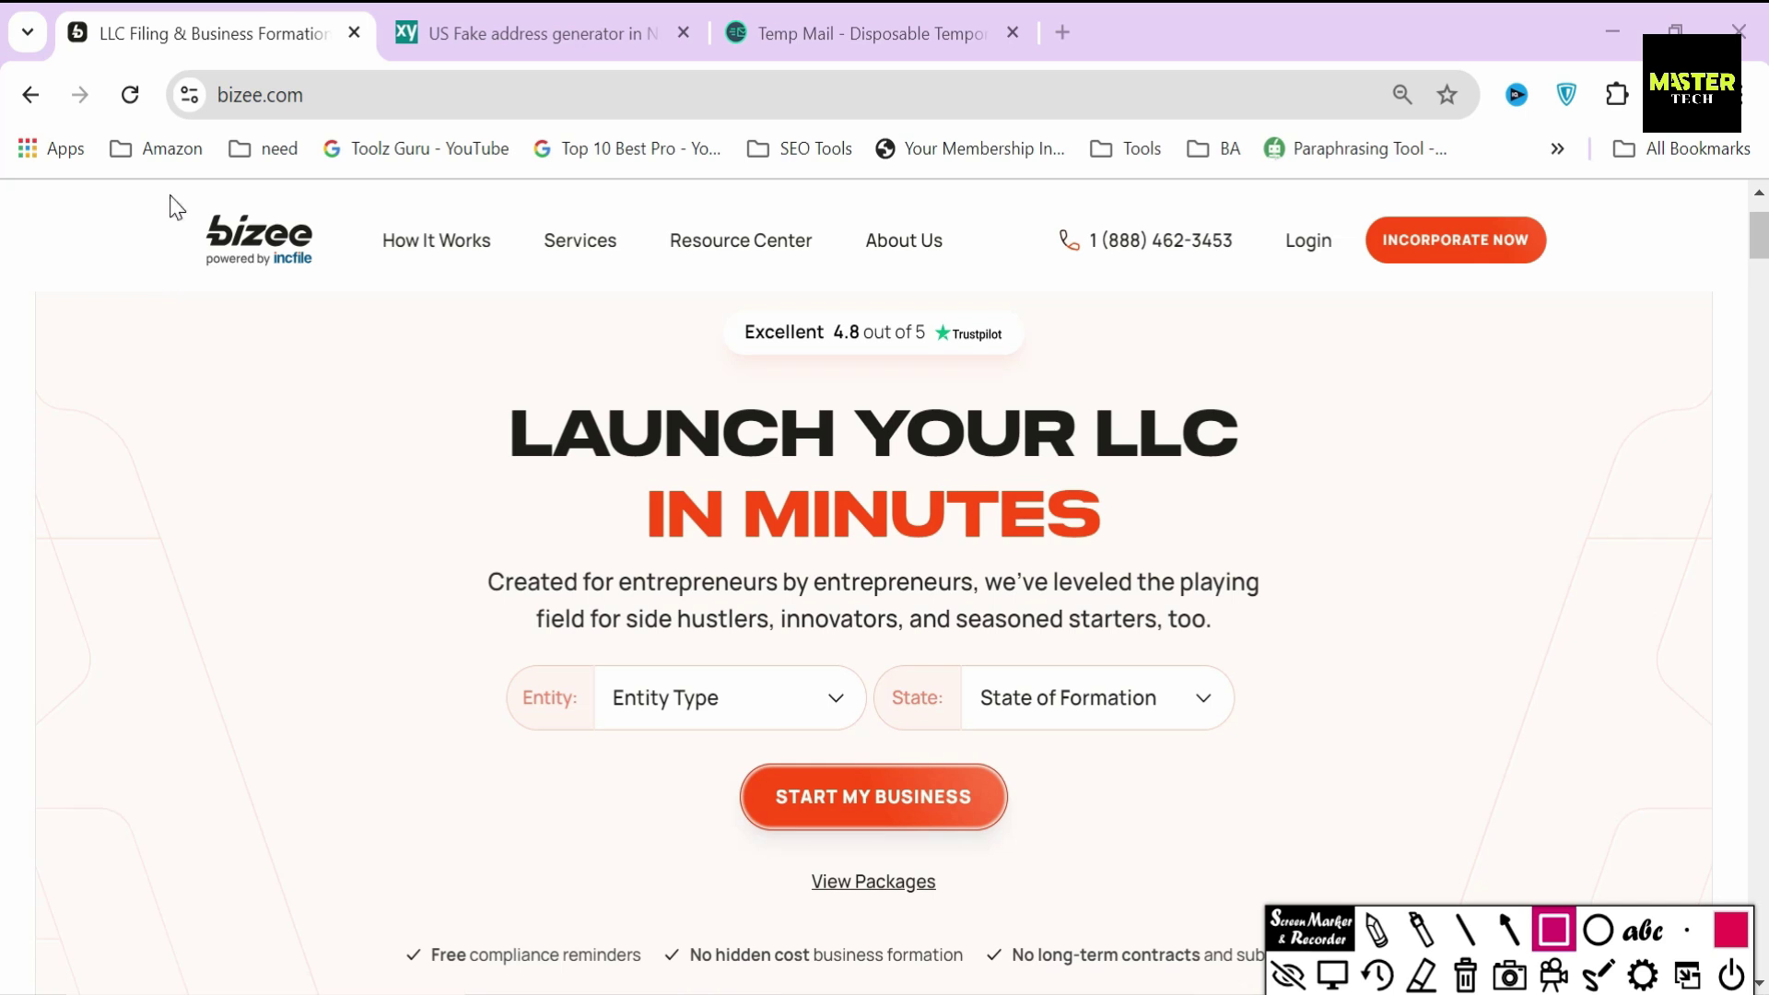
left_click_drag(175, 198, 339, 291)
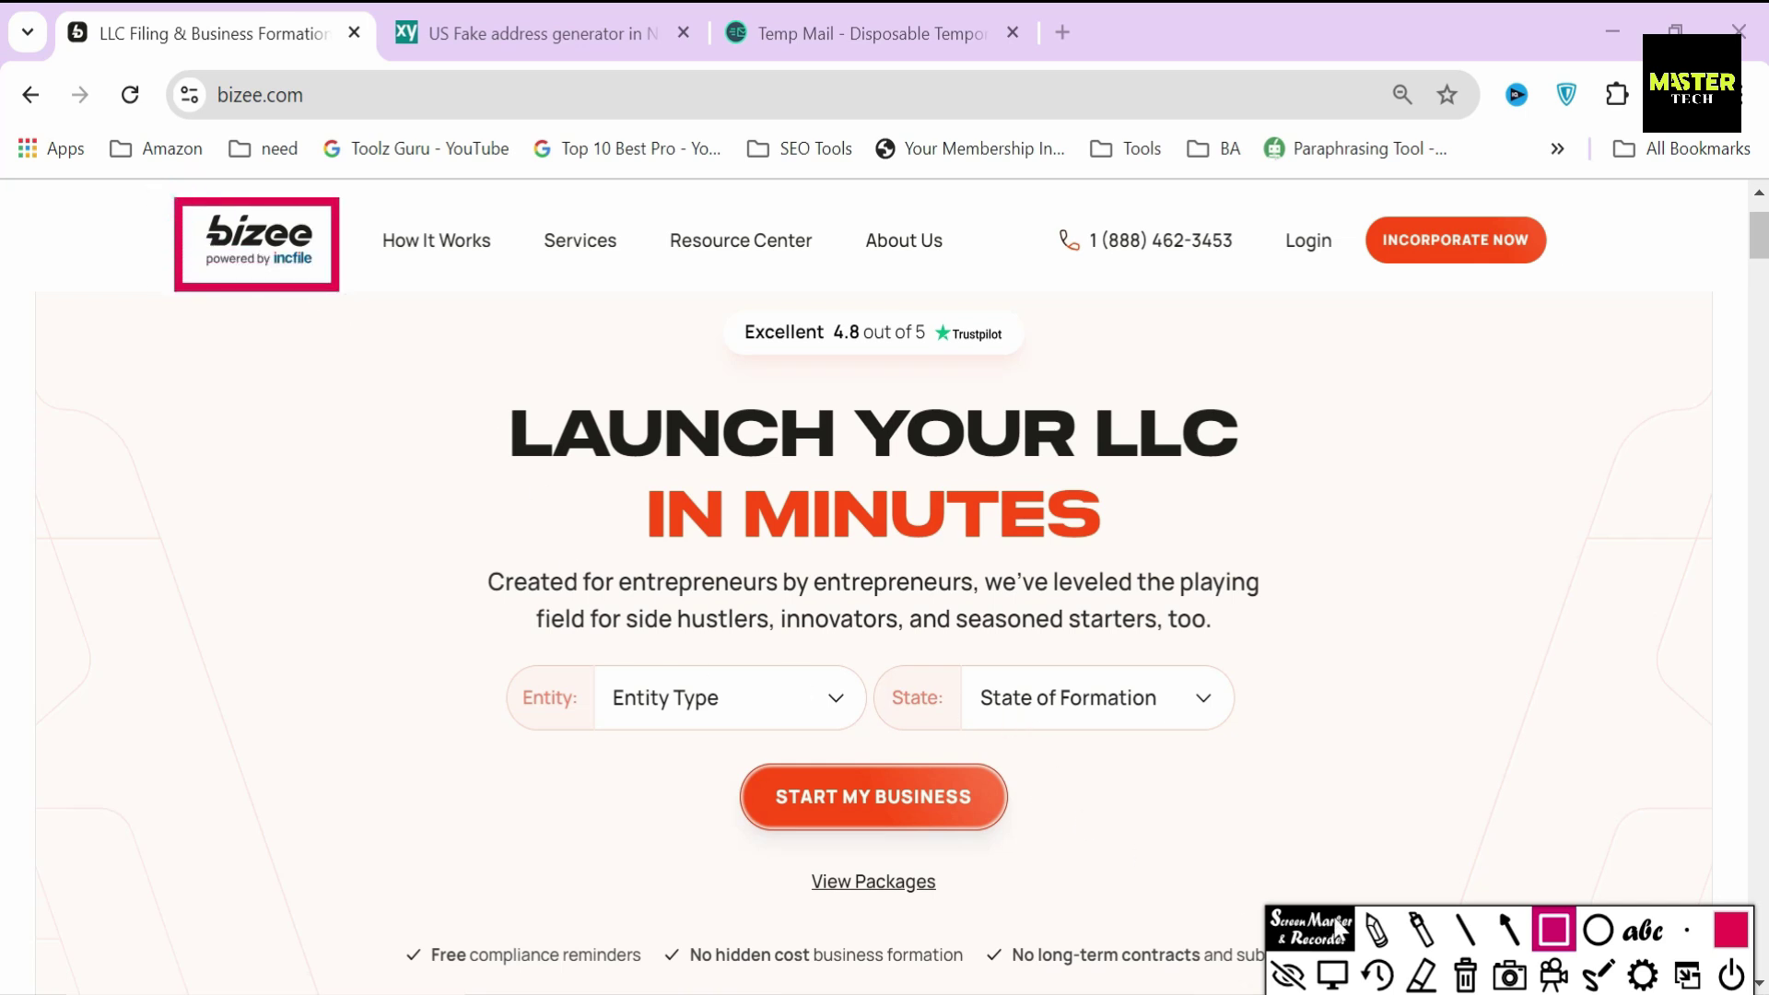
left_click(1387, 974)
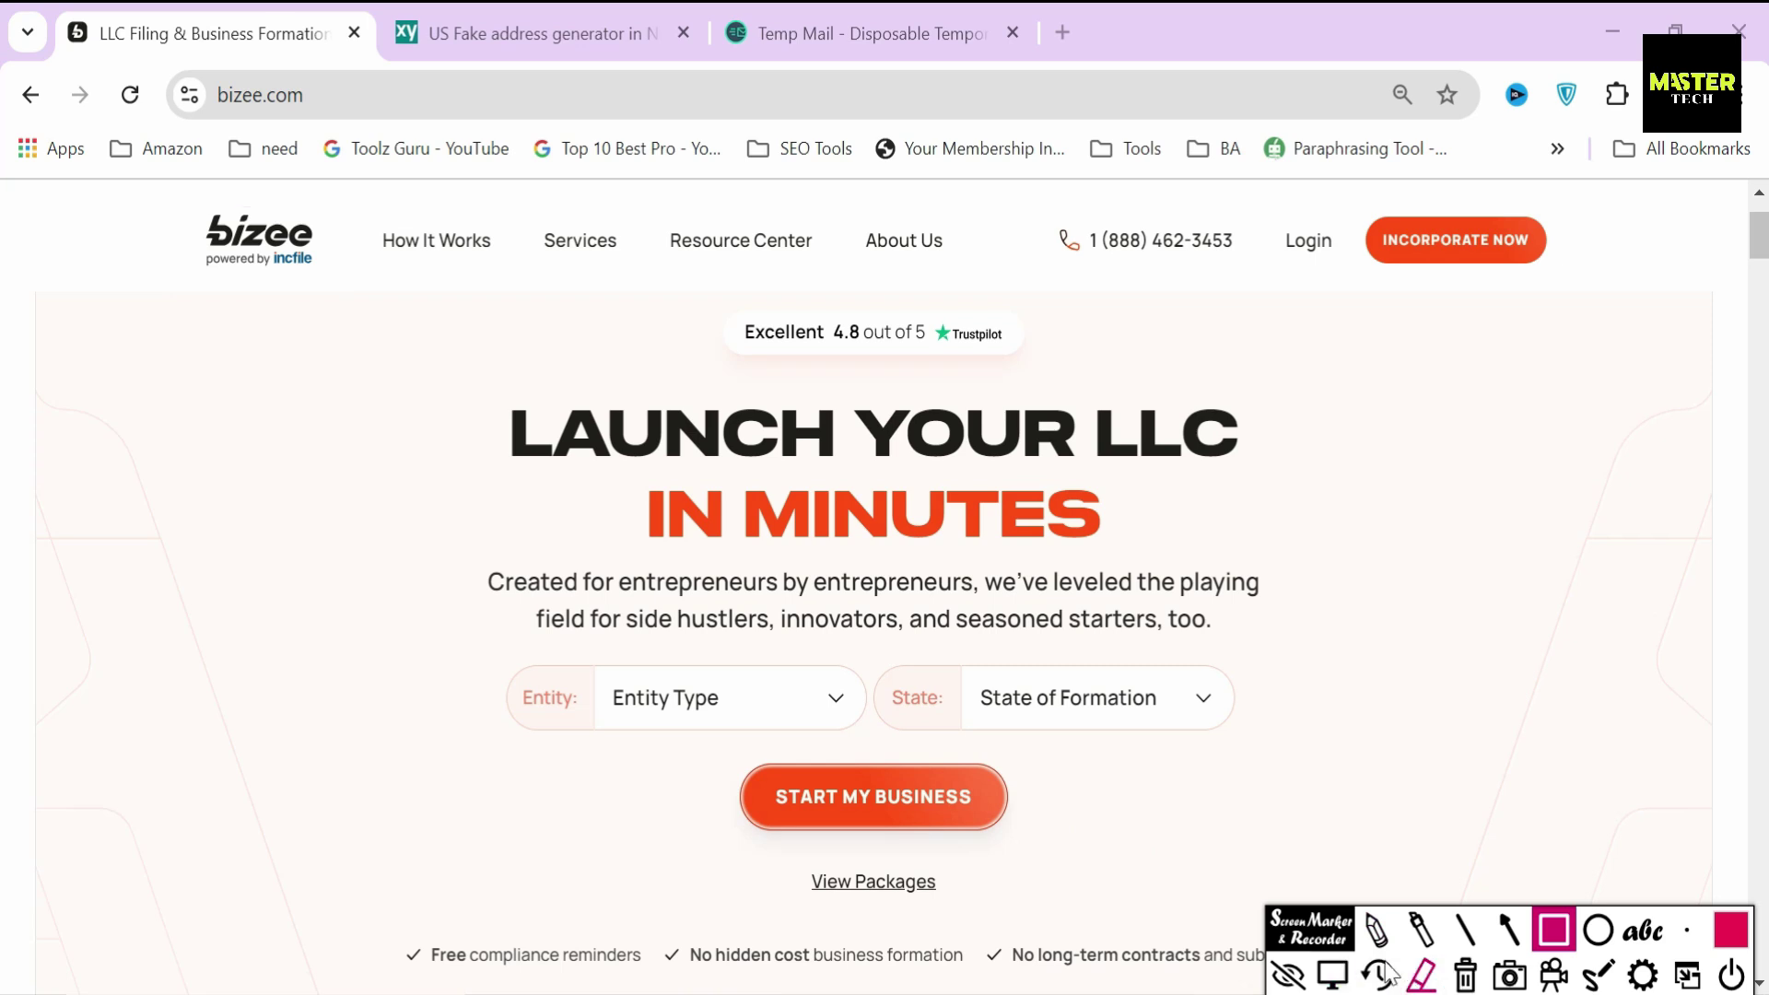
left_click(1333, 974)
scroll(1272, 668, "down", 15)
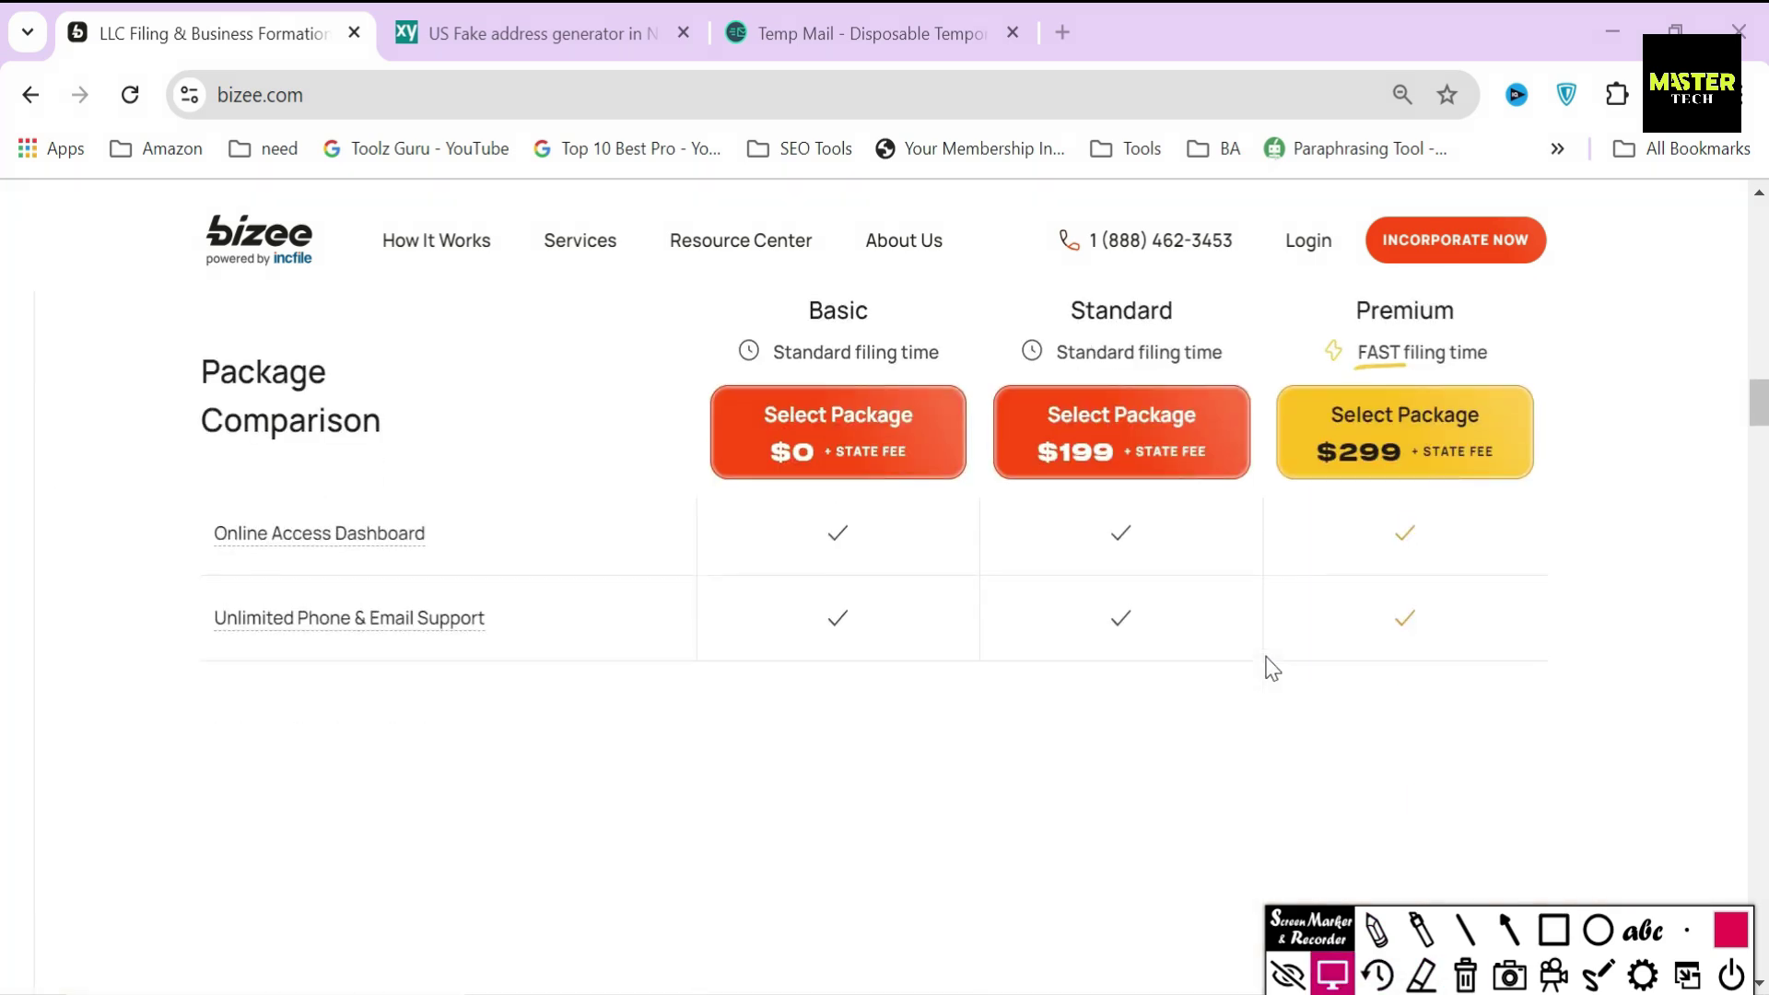
scroll(1272, 668, "down", 10)
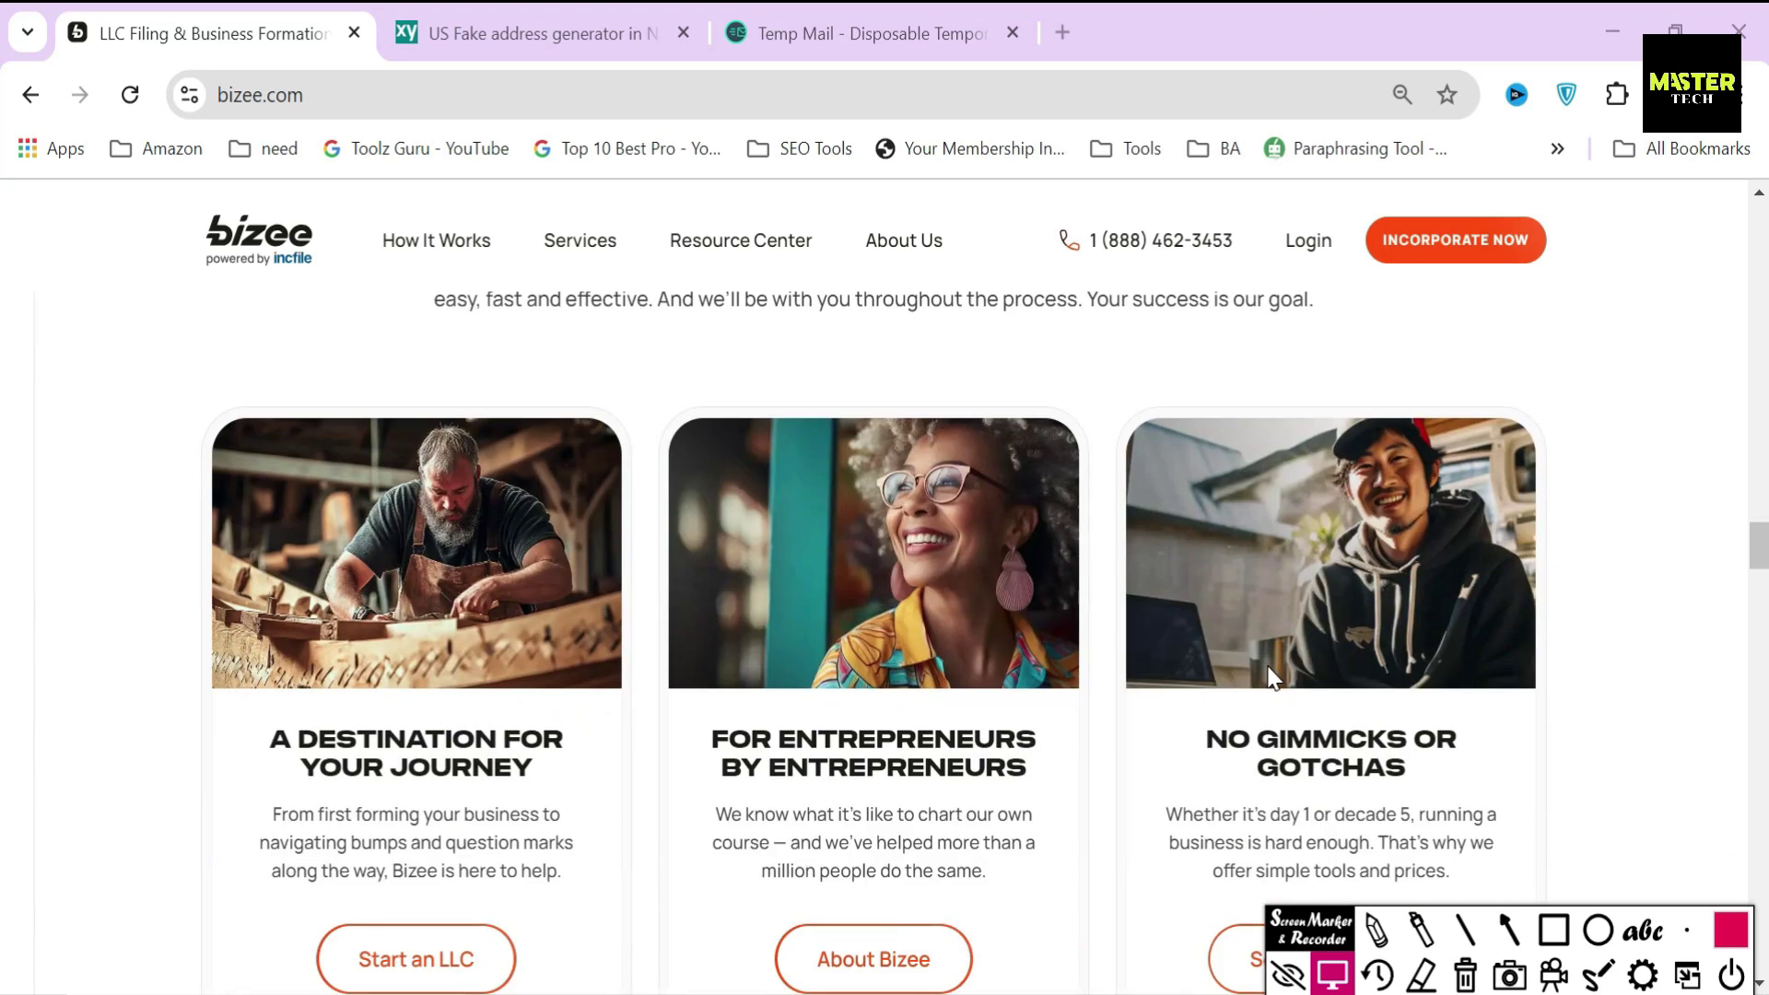
scroll(1272, 680, "down", 12)
- Highlight the Simple Pricing with No Hidden Fees heading, its paragraph and the 100% FREE Formation label
left_click_drag(610, 428, 1142, 502)
left_click_drag(432, 588, 1244, 629)
left_click(1179, 671)
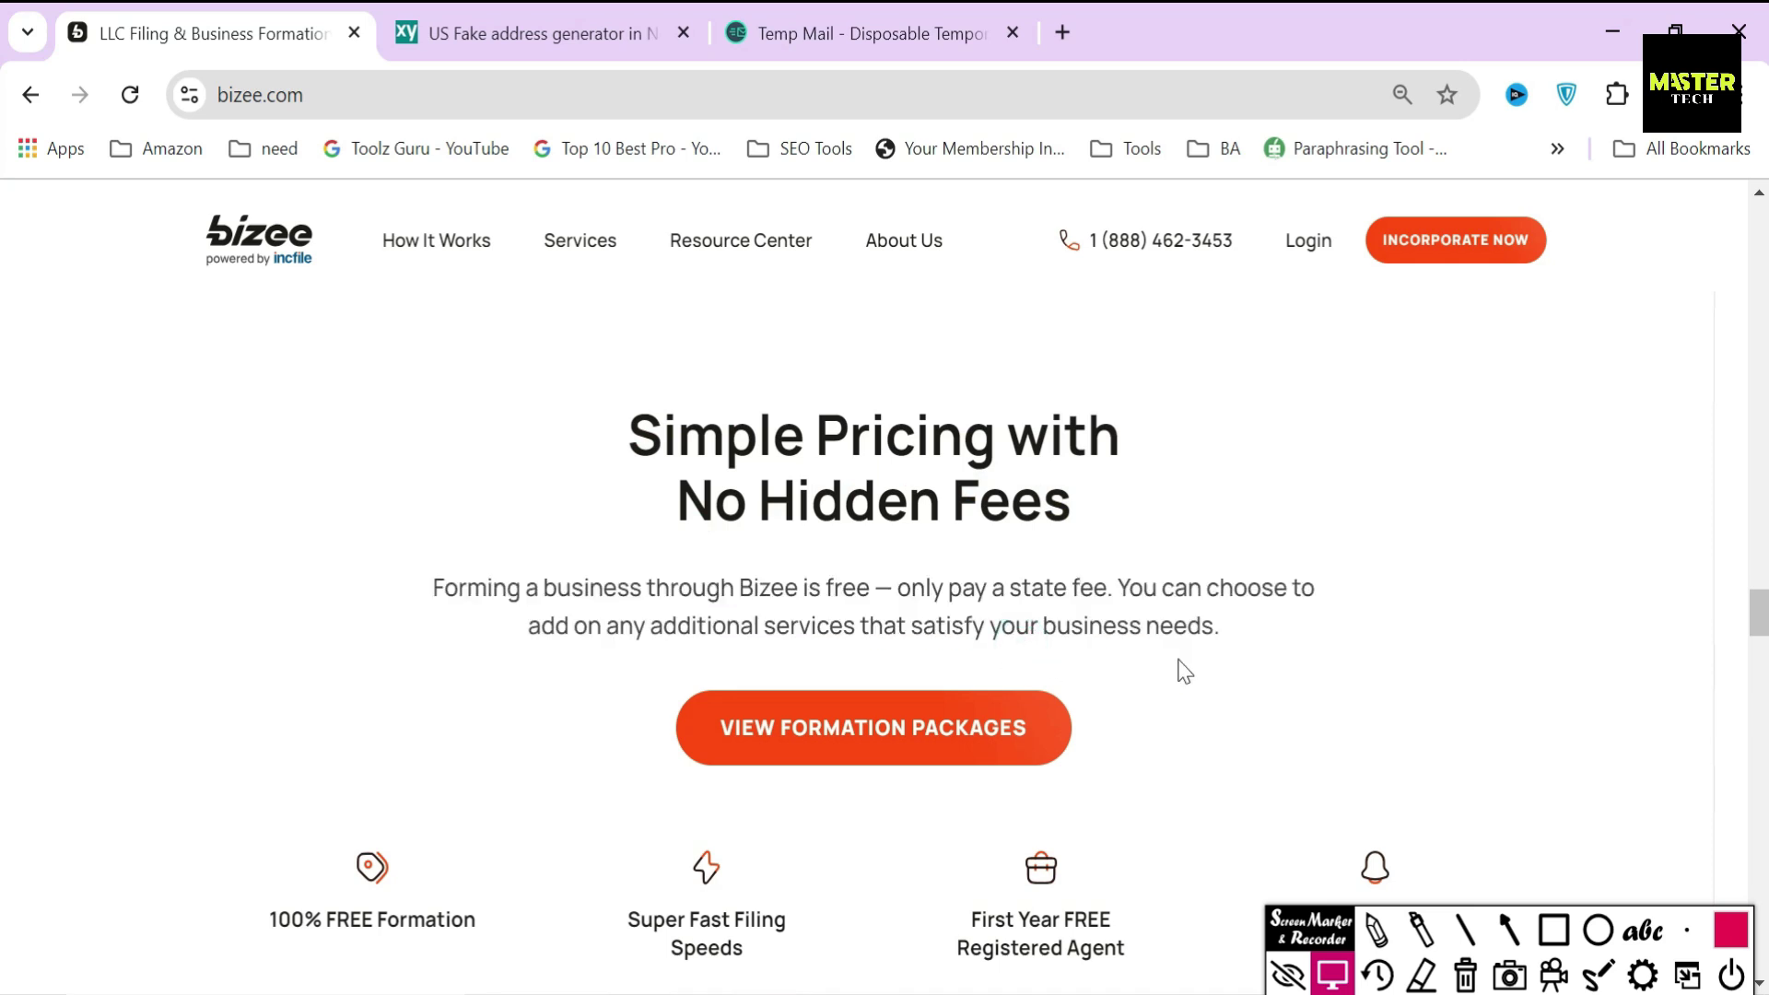
scroll(1198, 671, "down", 3)
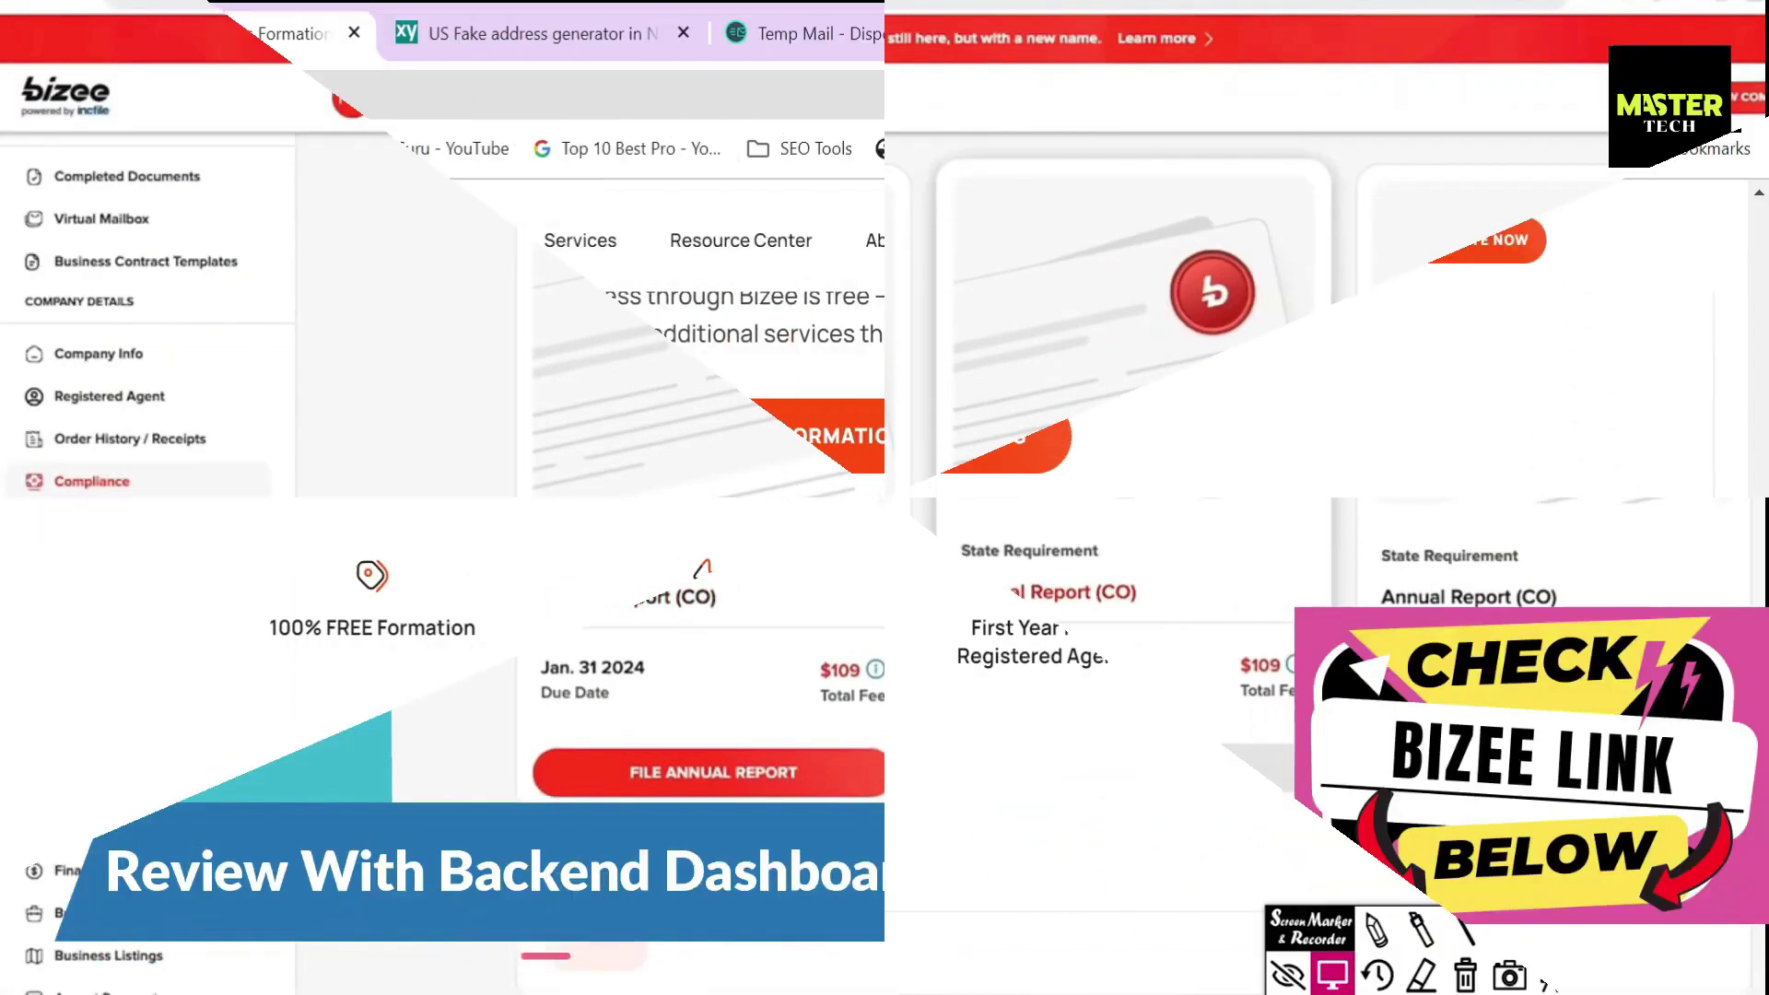
left_click_drag(269, 626, 488, 647)
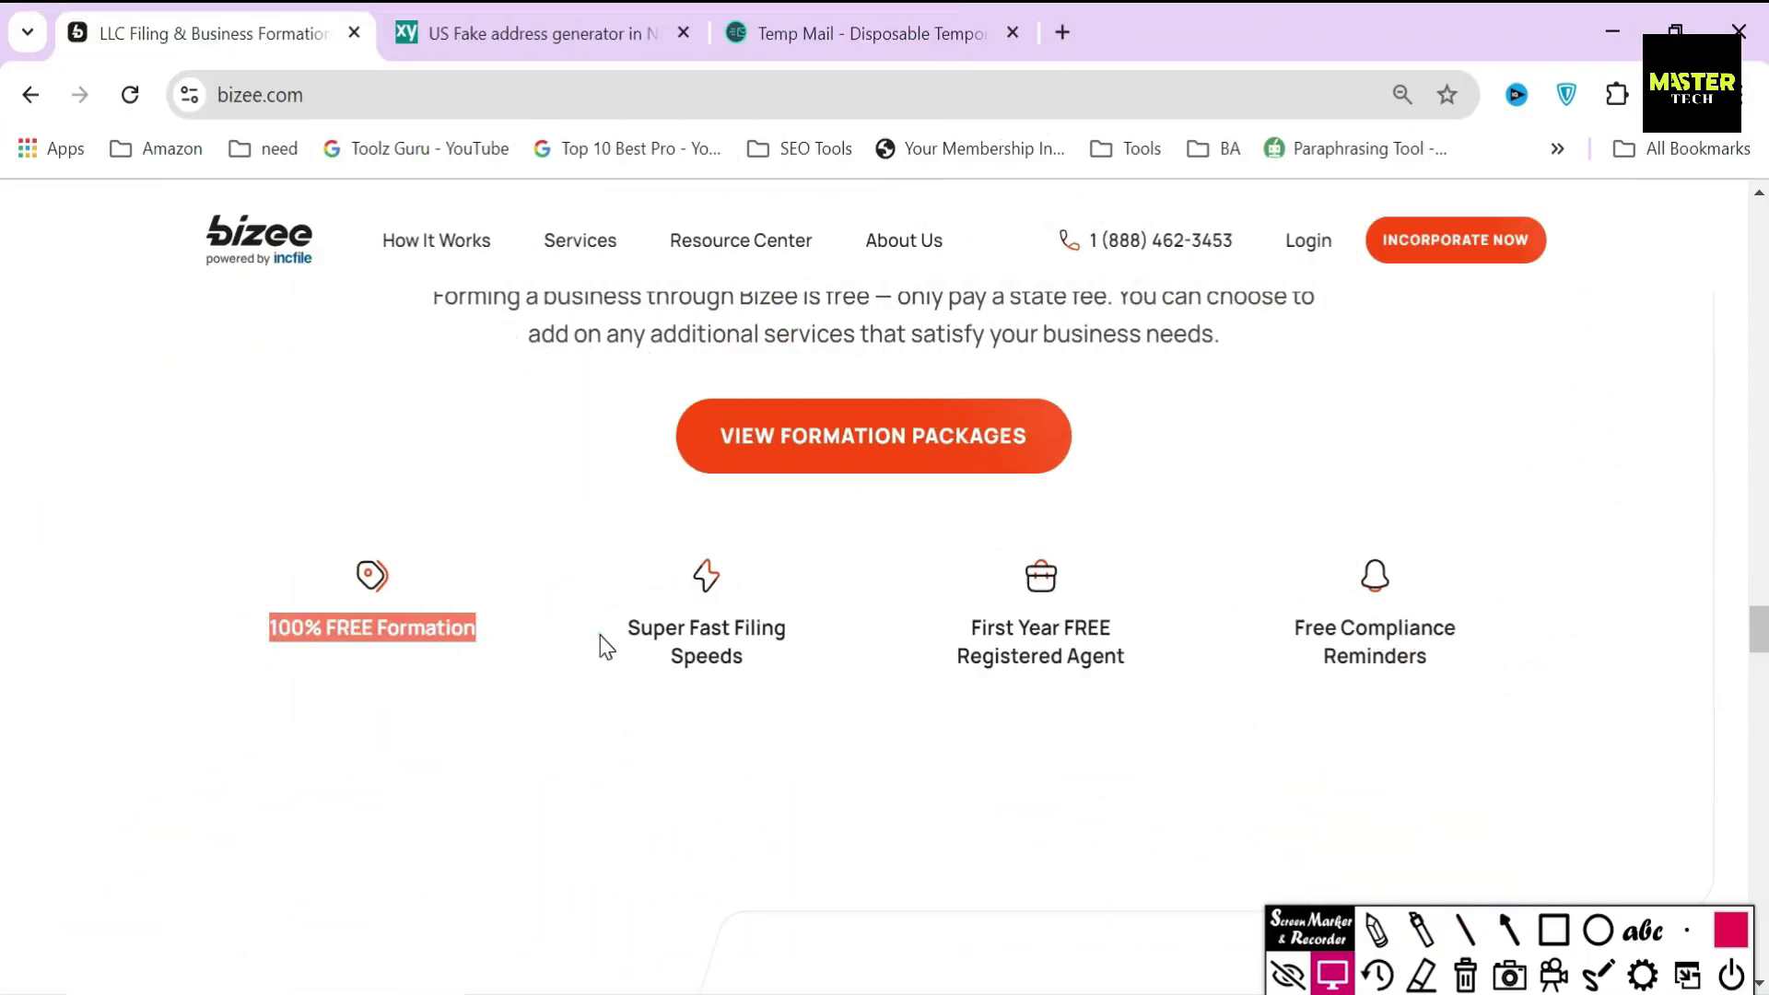
left_click_drag(606, 647, 1370, 691)
scroll(1369, 715, "up", 5)
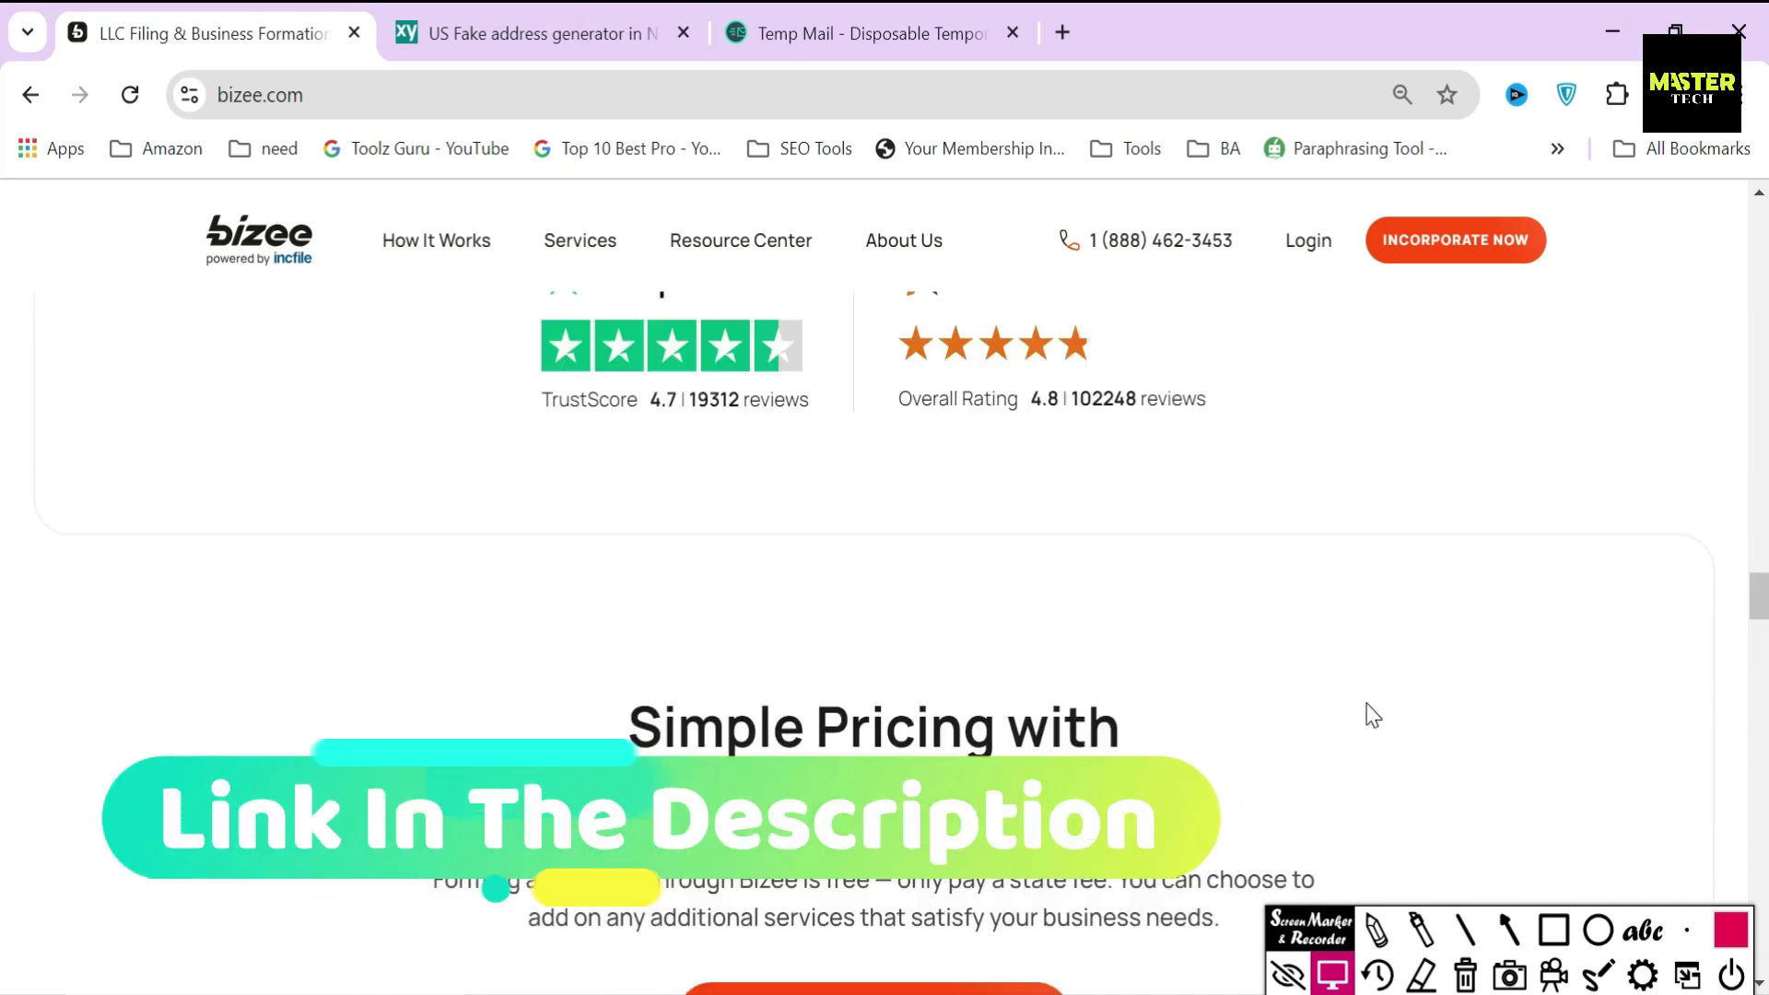
scroll(1373, 716, "up", 10)
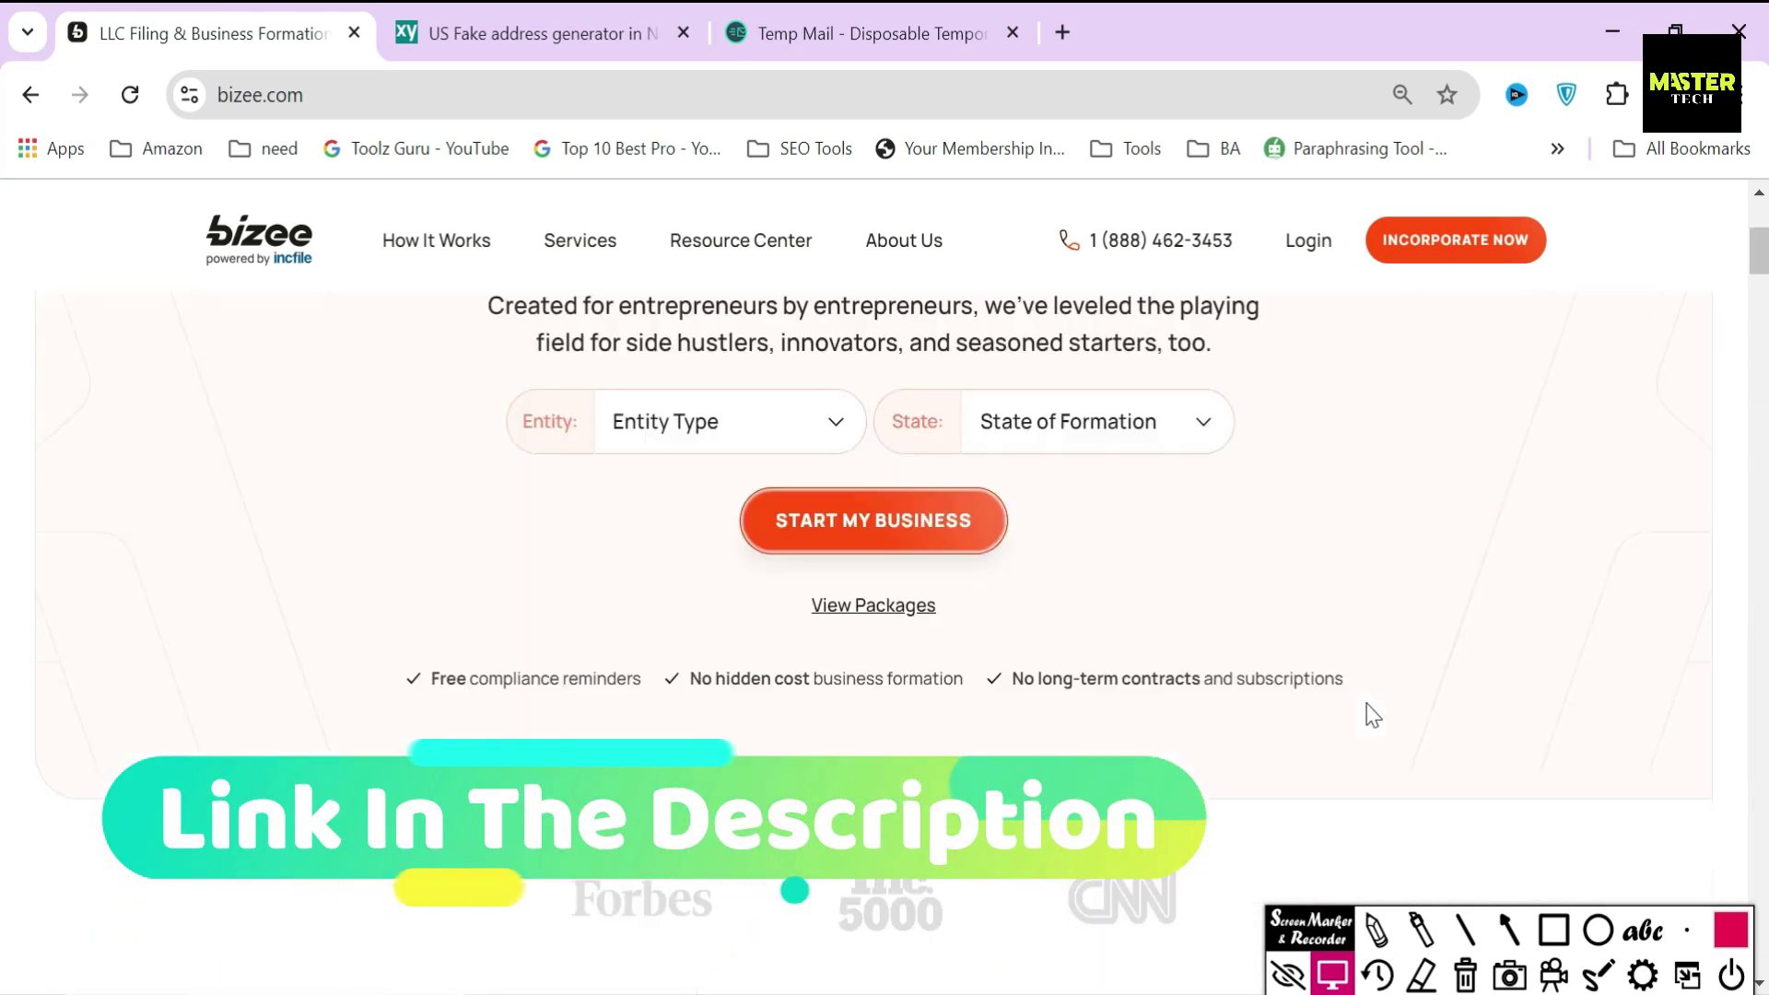
scroll(1373, 716, "up", 4)
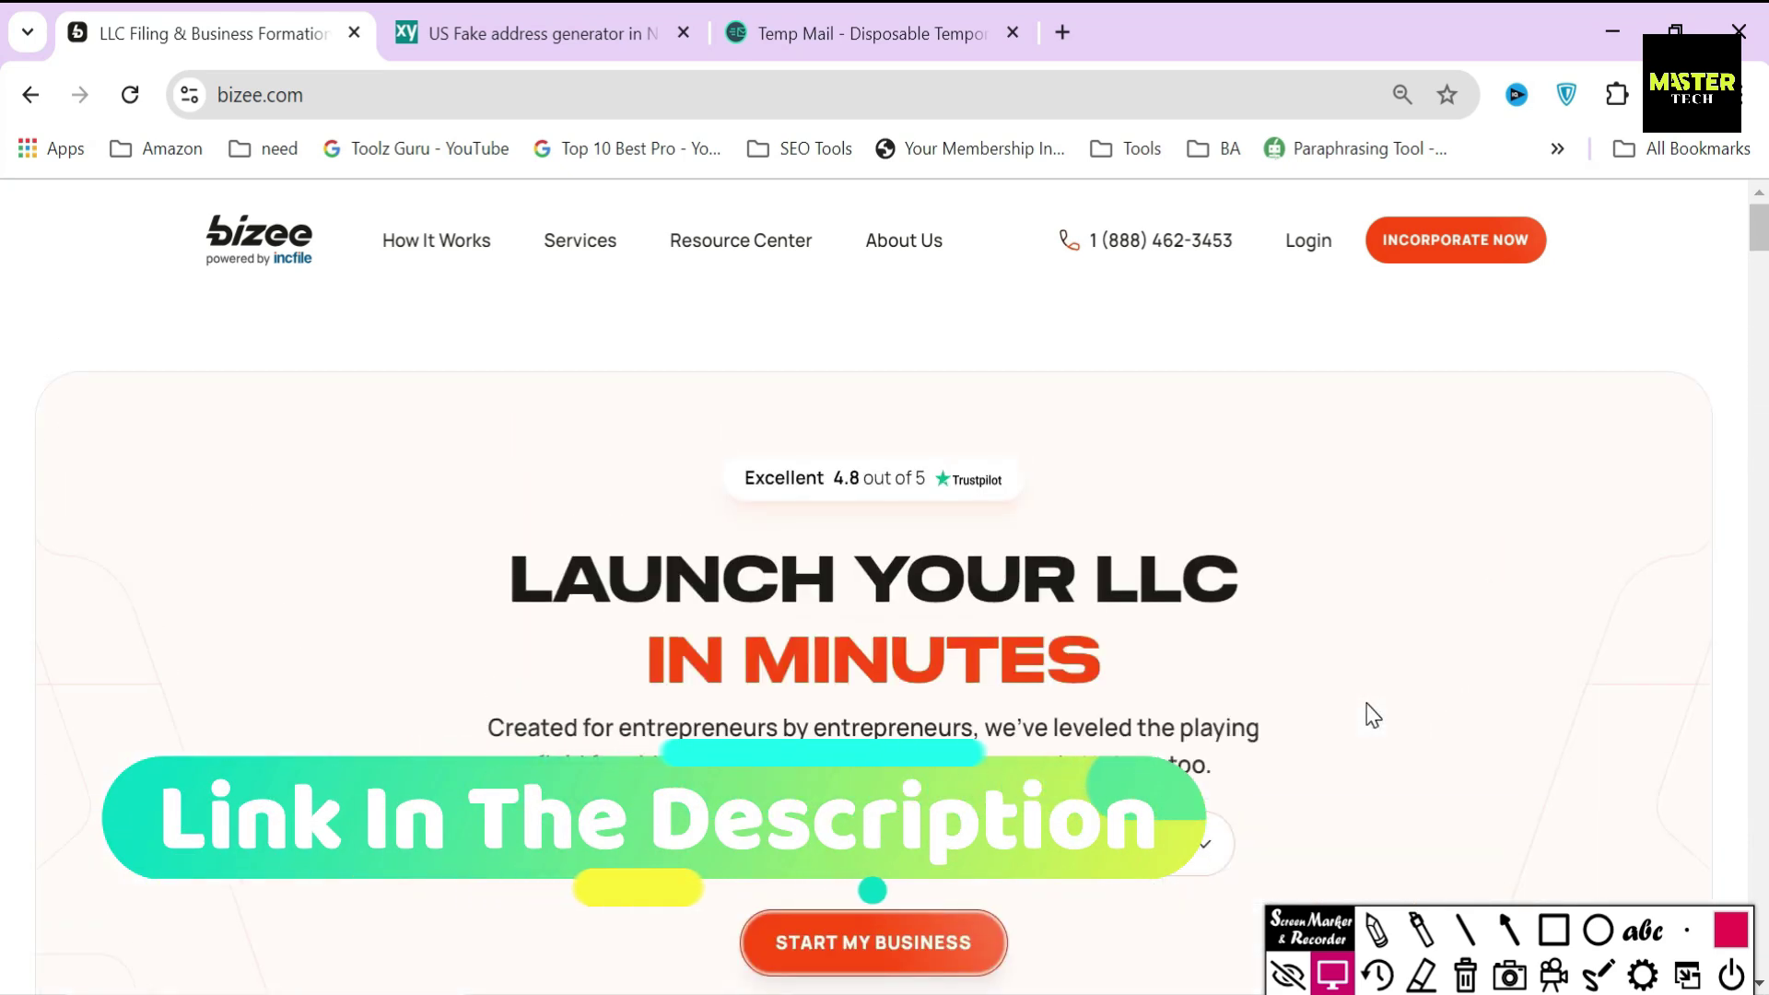
- Go to Services > Form an LLC and start a free LLC order
left_click(582, 247)
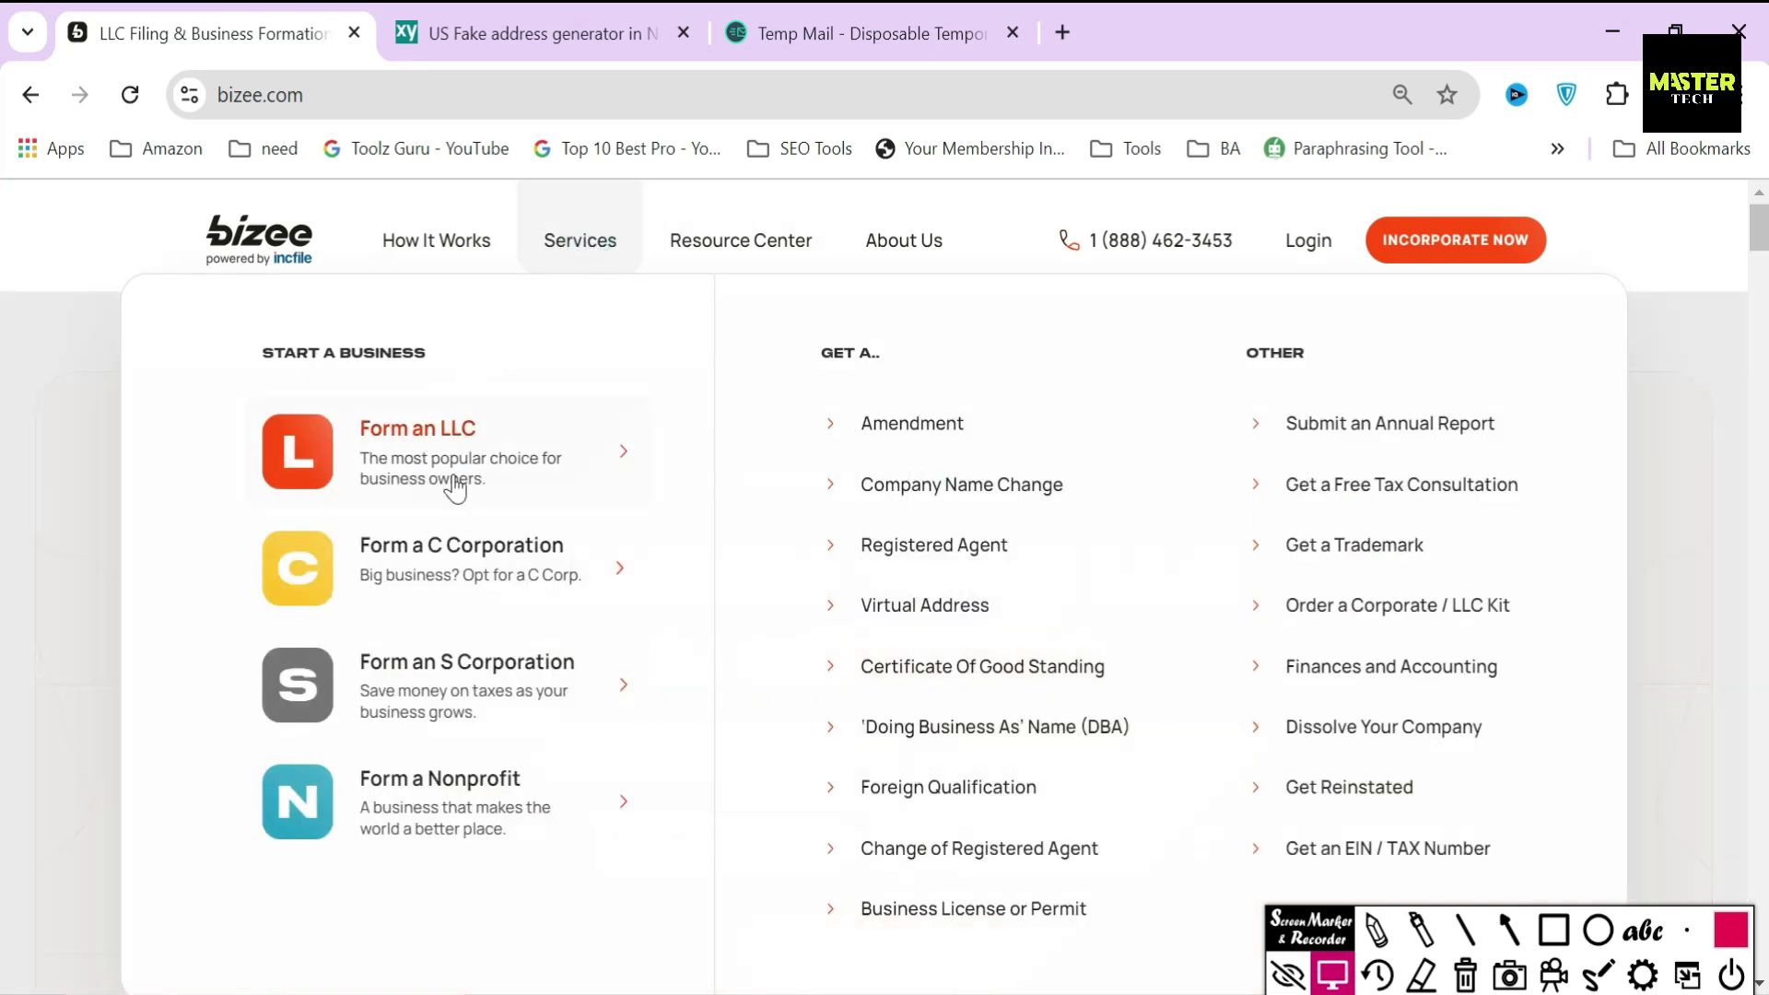
left_click(456, 426)
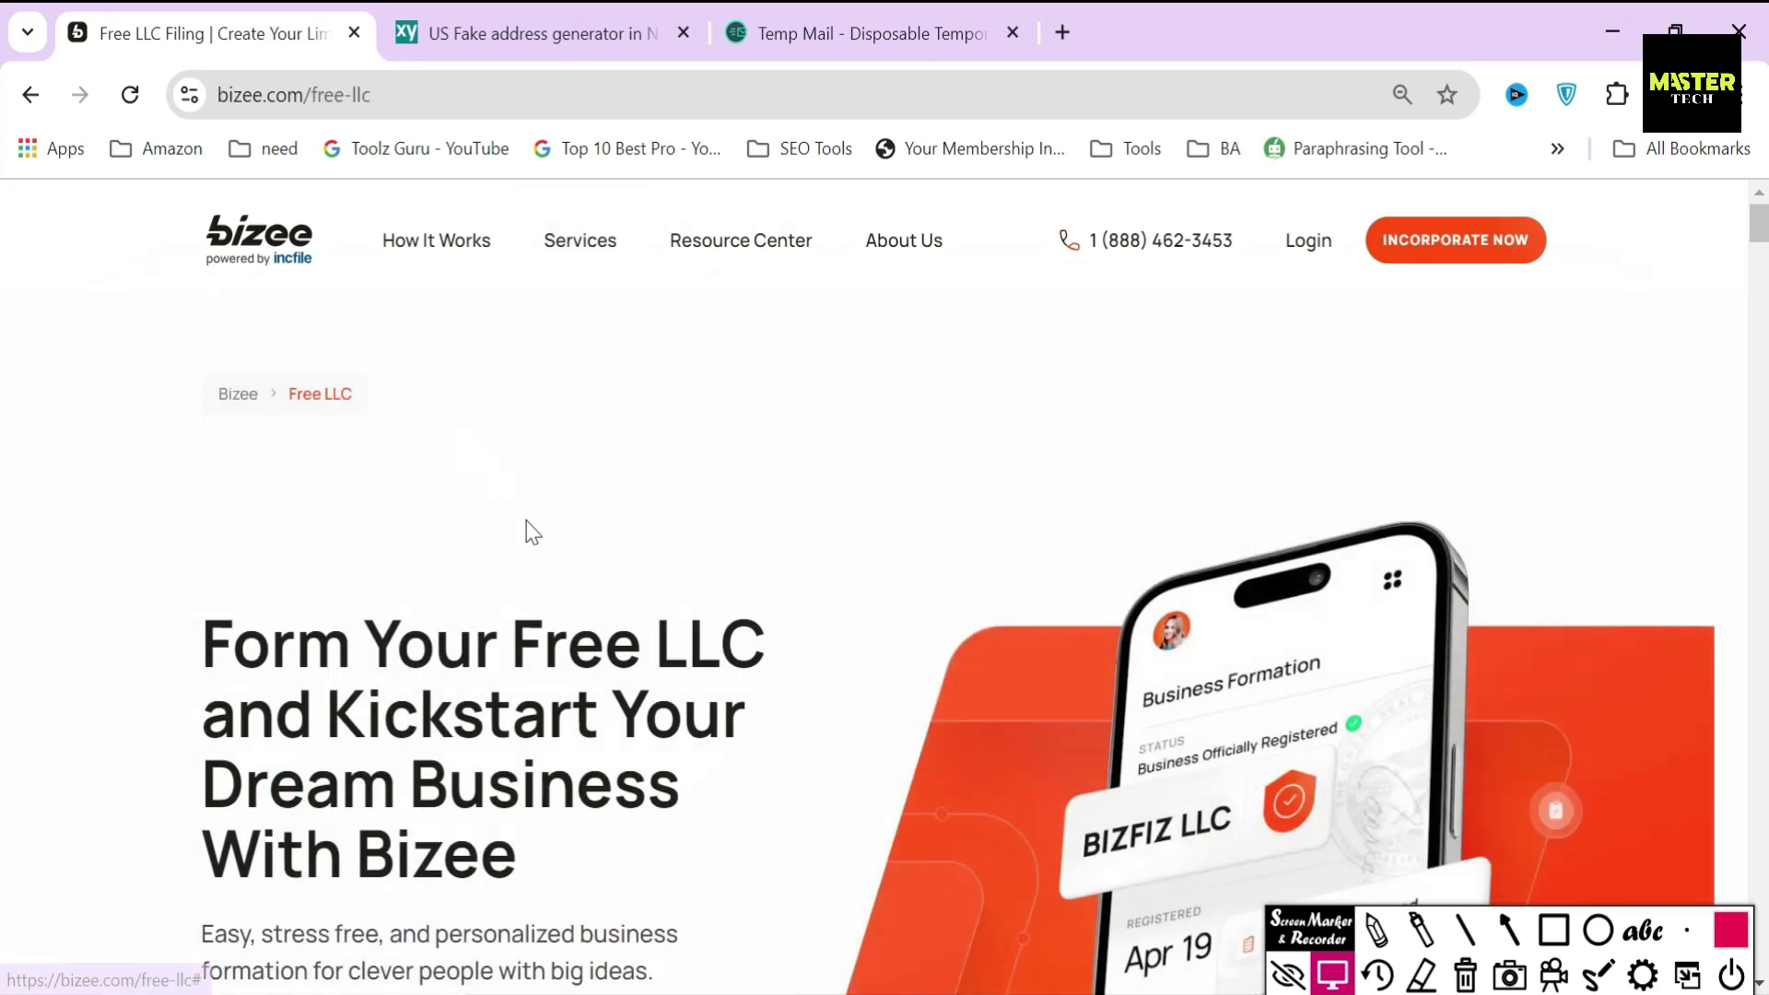
scroll(527, 522, "down", 6)
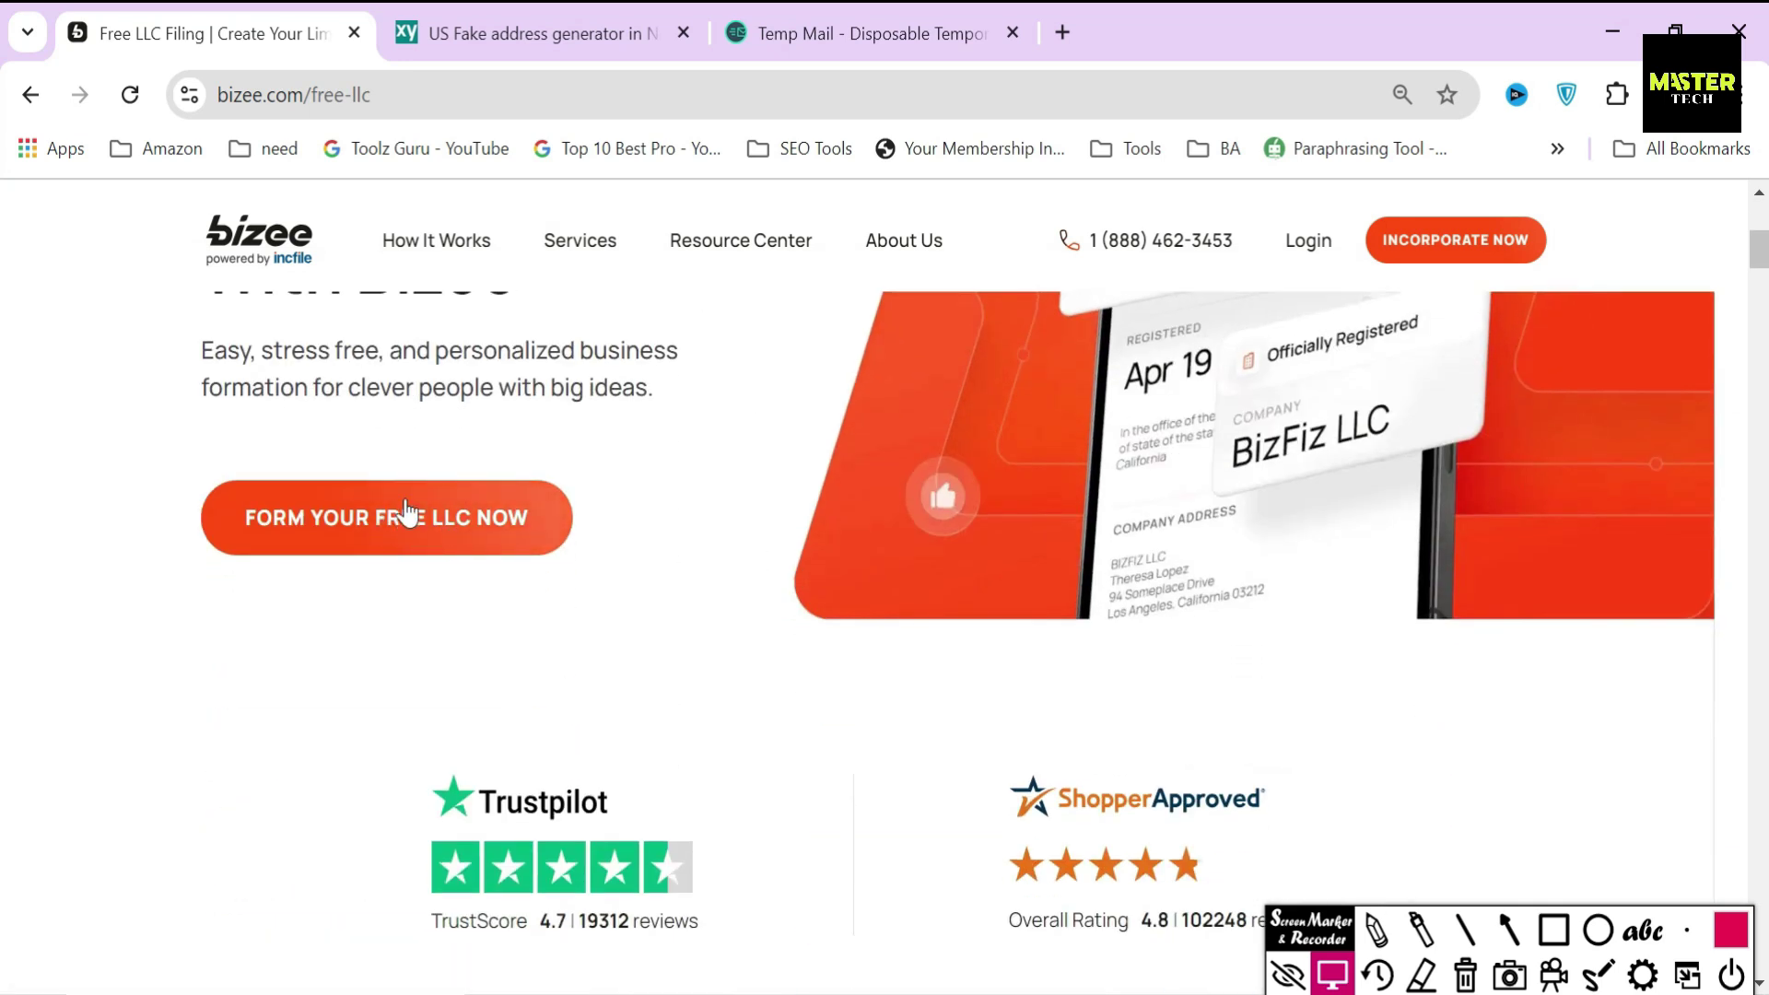
left_click(401, 510)
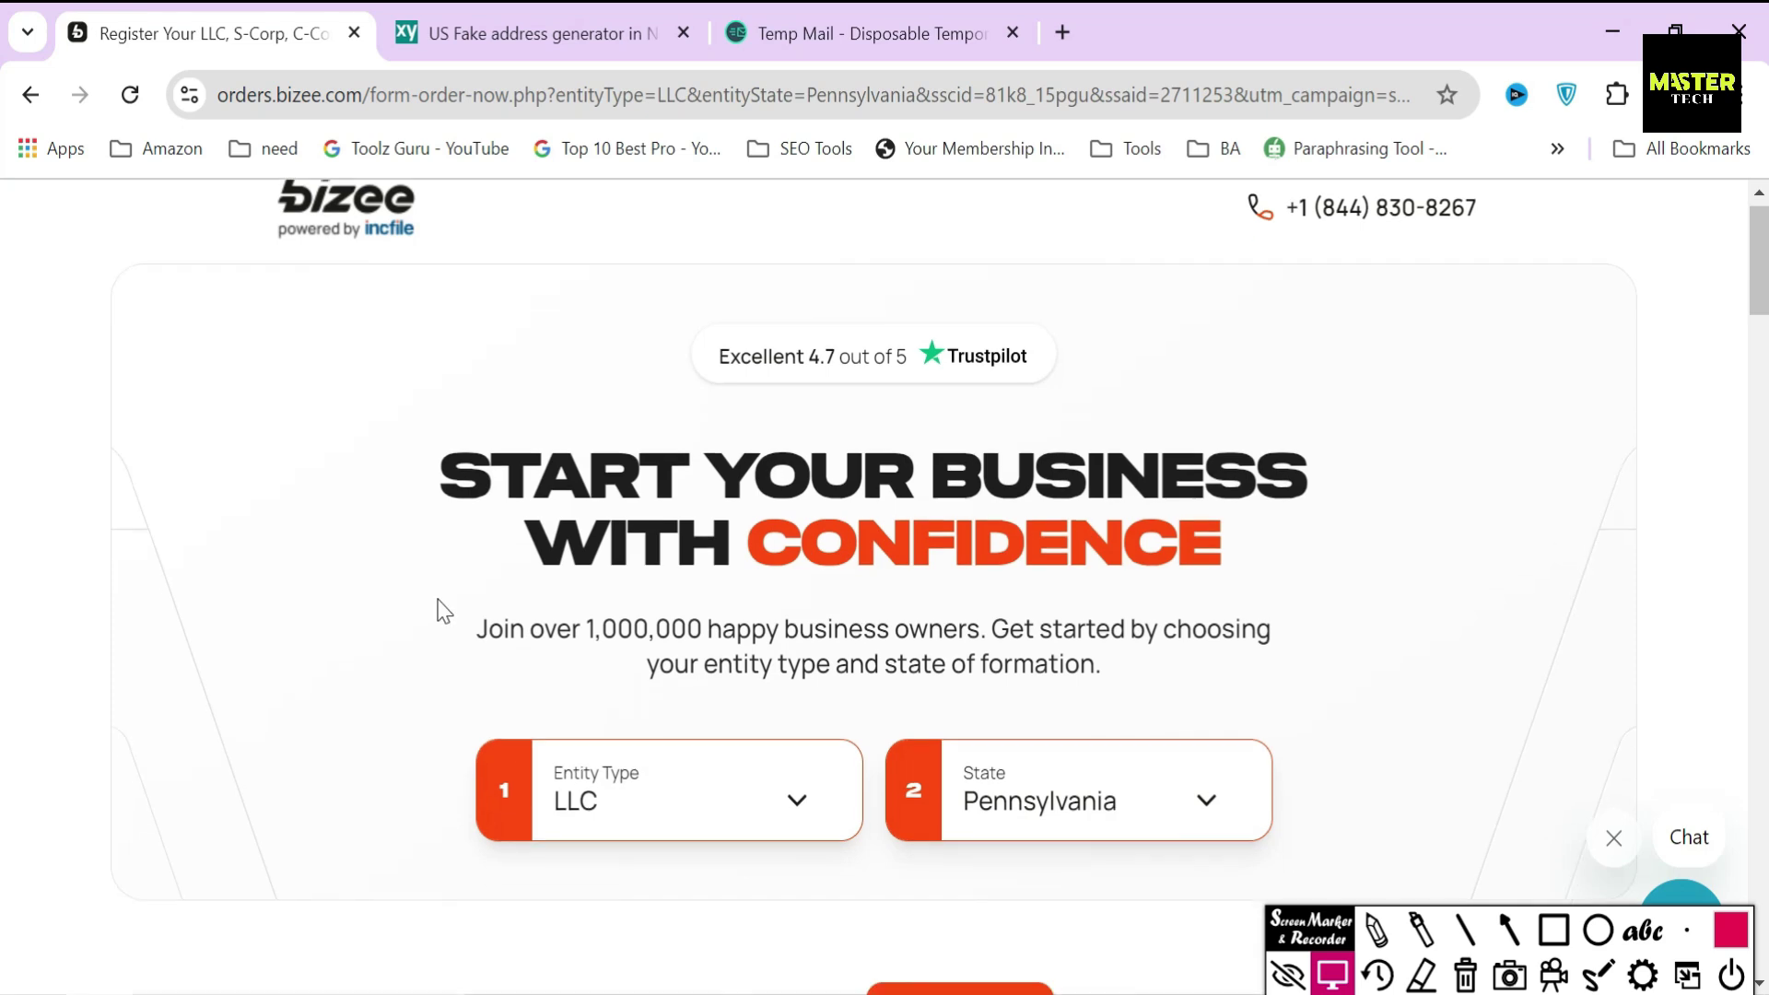
- Set Entity Type to LLC and the formation state to North Carolina
scroll(479, 553, "down", 3)
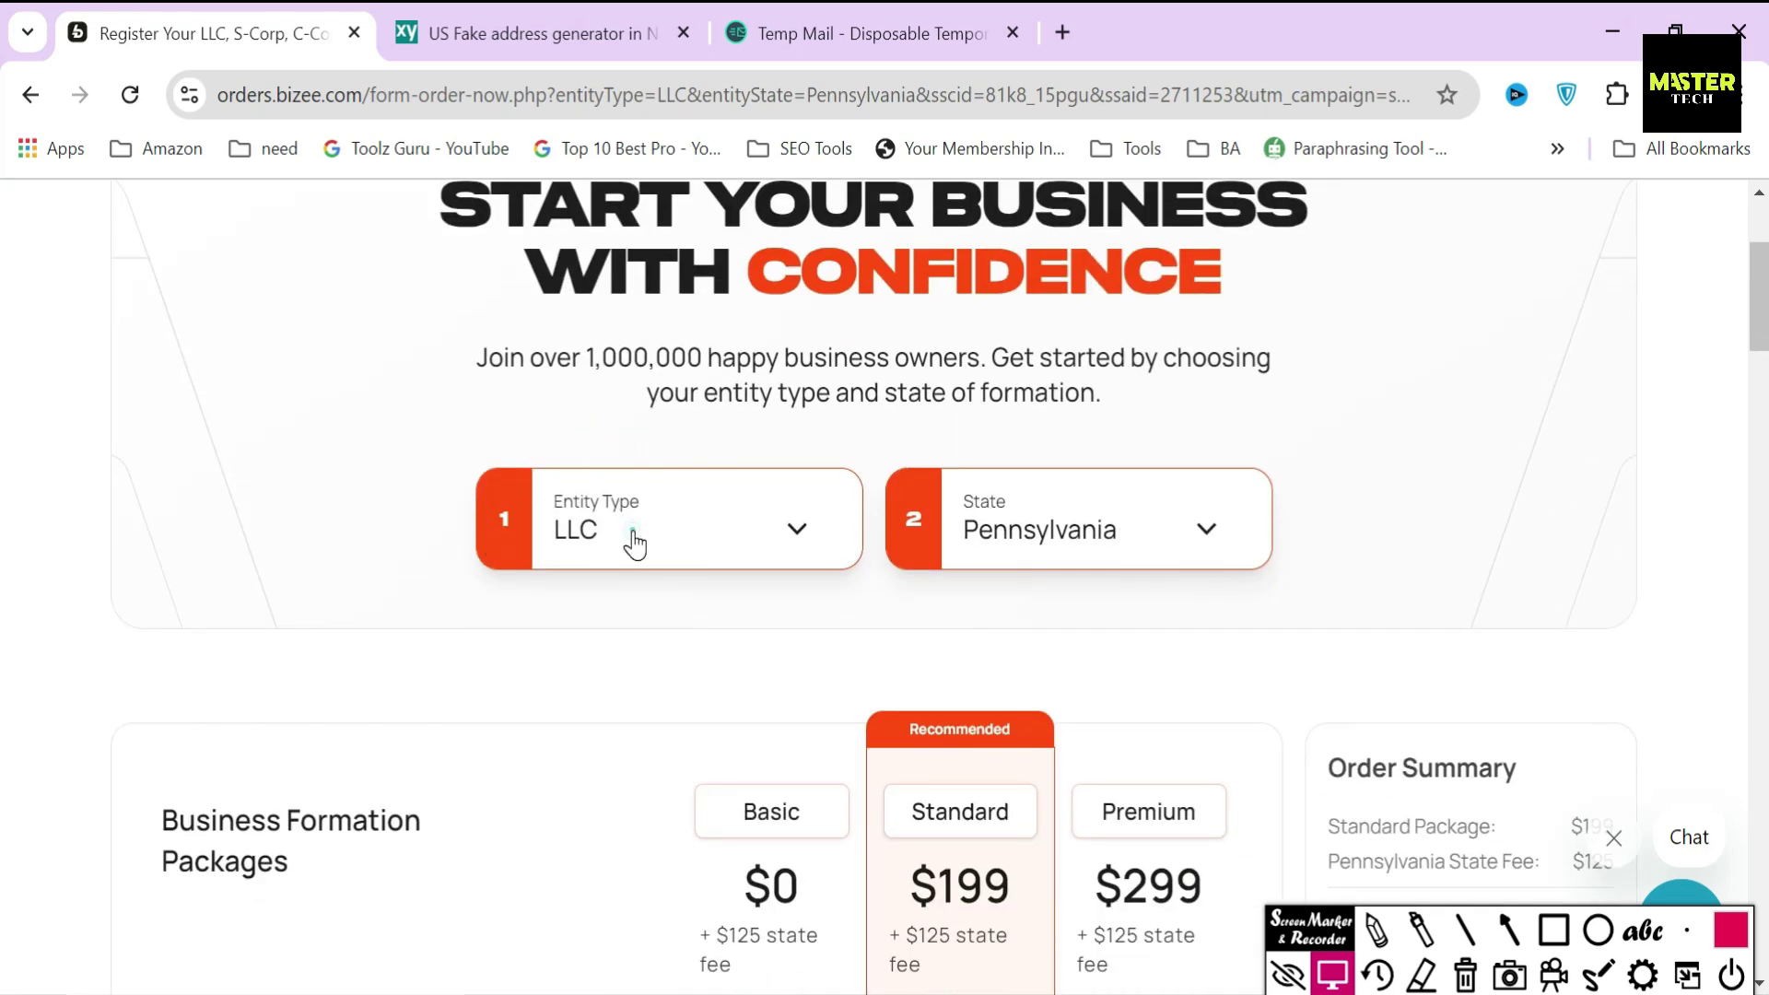
left_click(632, 544)
left_click(581, 642)
left_click(1066, 545)
scroll(1069, 800, "down", 10)
scroll(1072, 799, "down", 3)
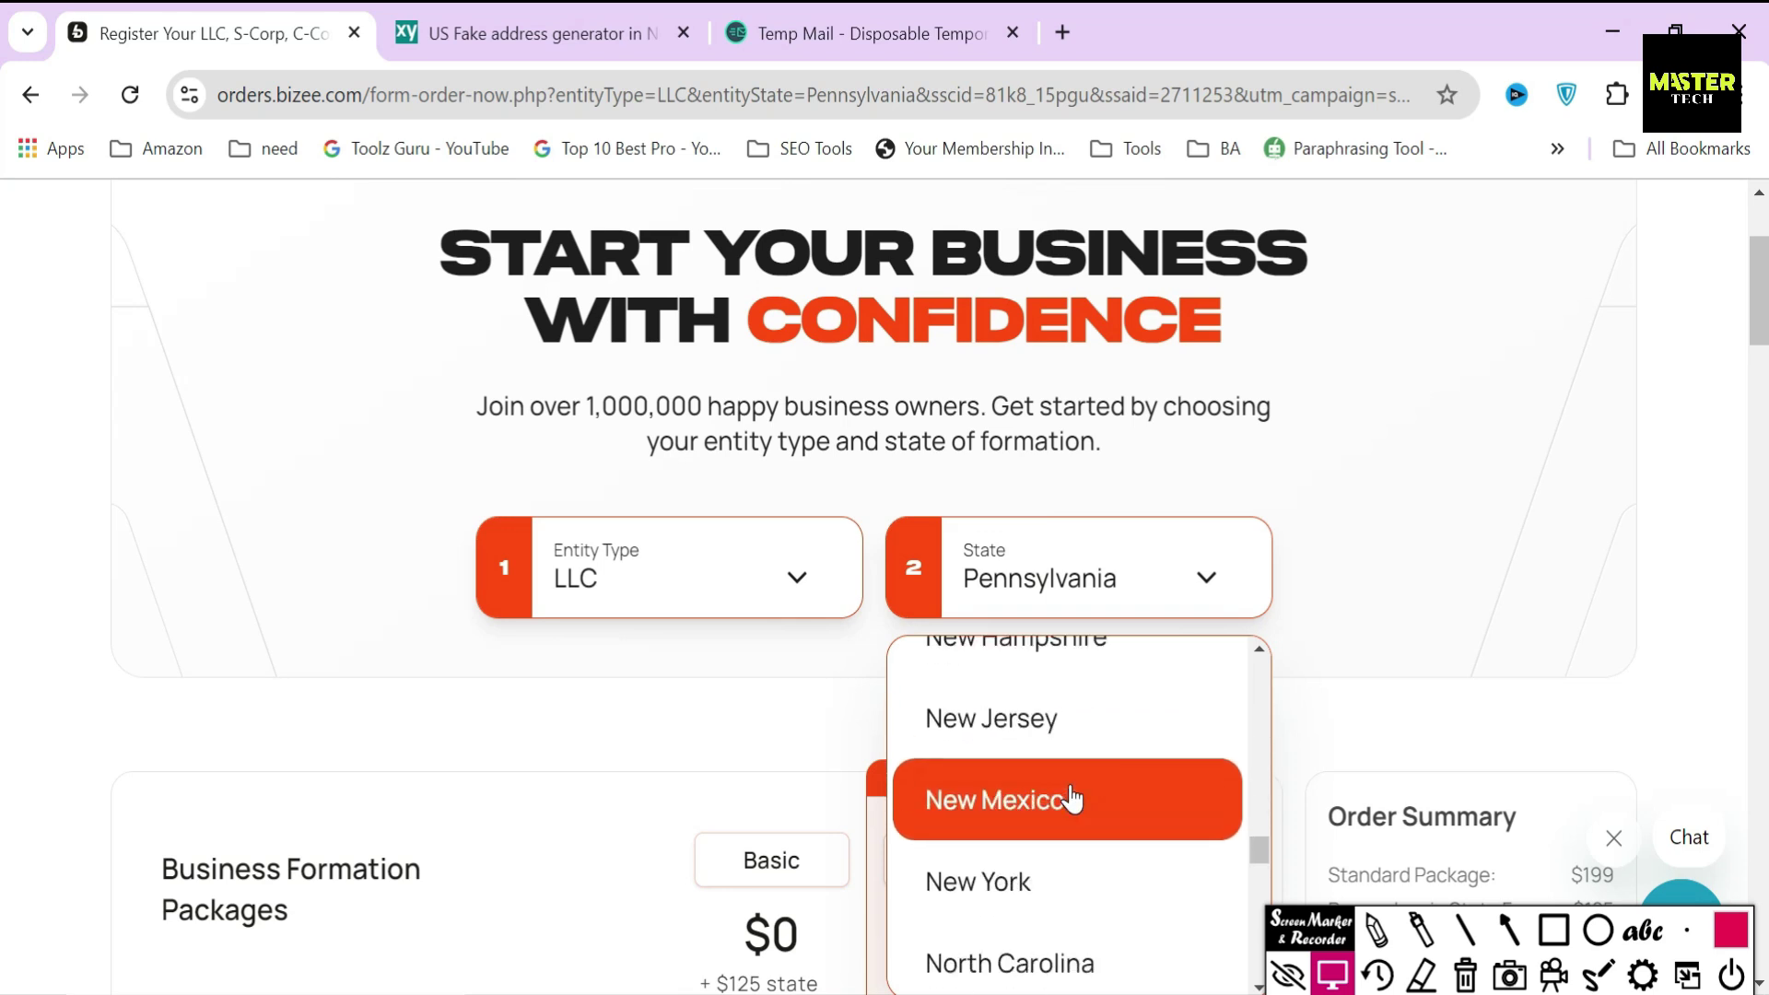
scroll(1072, 800, "down", 2)
left_click(1080, 828)
scroll(1078, 823, "down", 6)
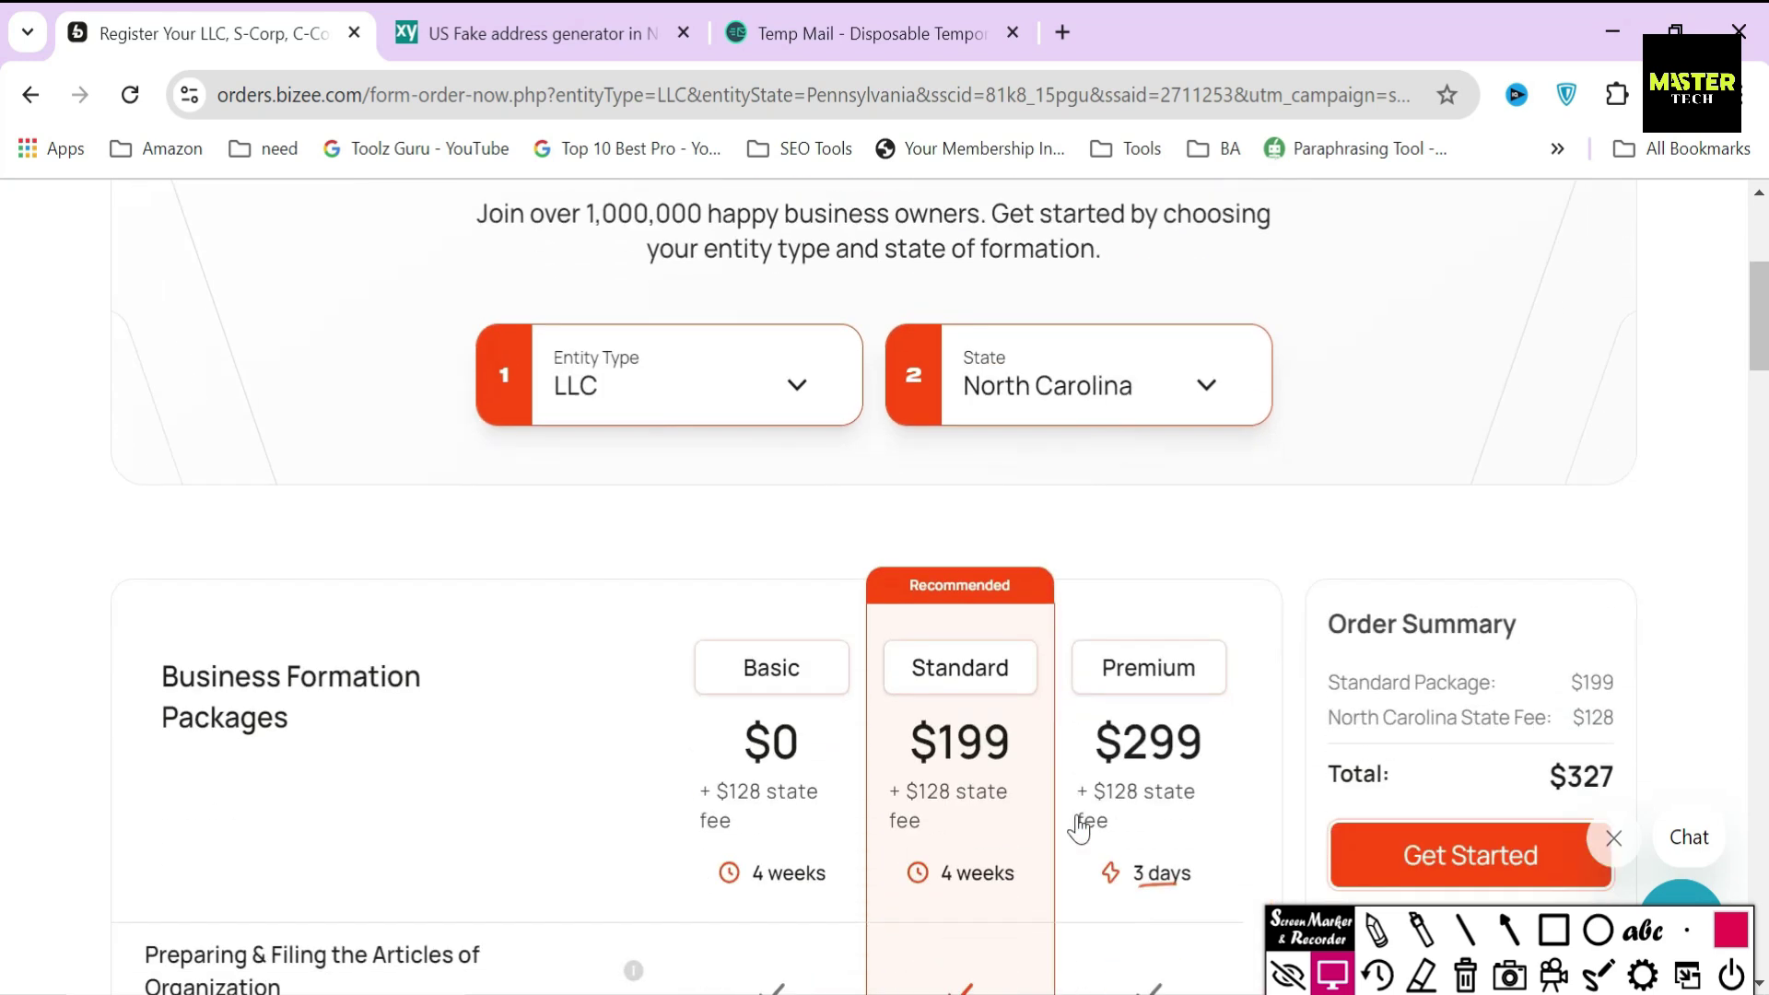
- Mark the Basic, Standard and Premium packages and their $128 state fees, then clear the marks
key("a")
left_click_drag(650, 274, 730, 276)
left_click_drag(842, 274, 907, 276)
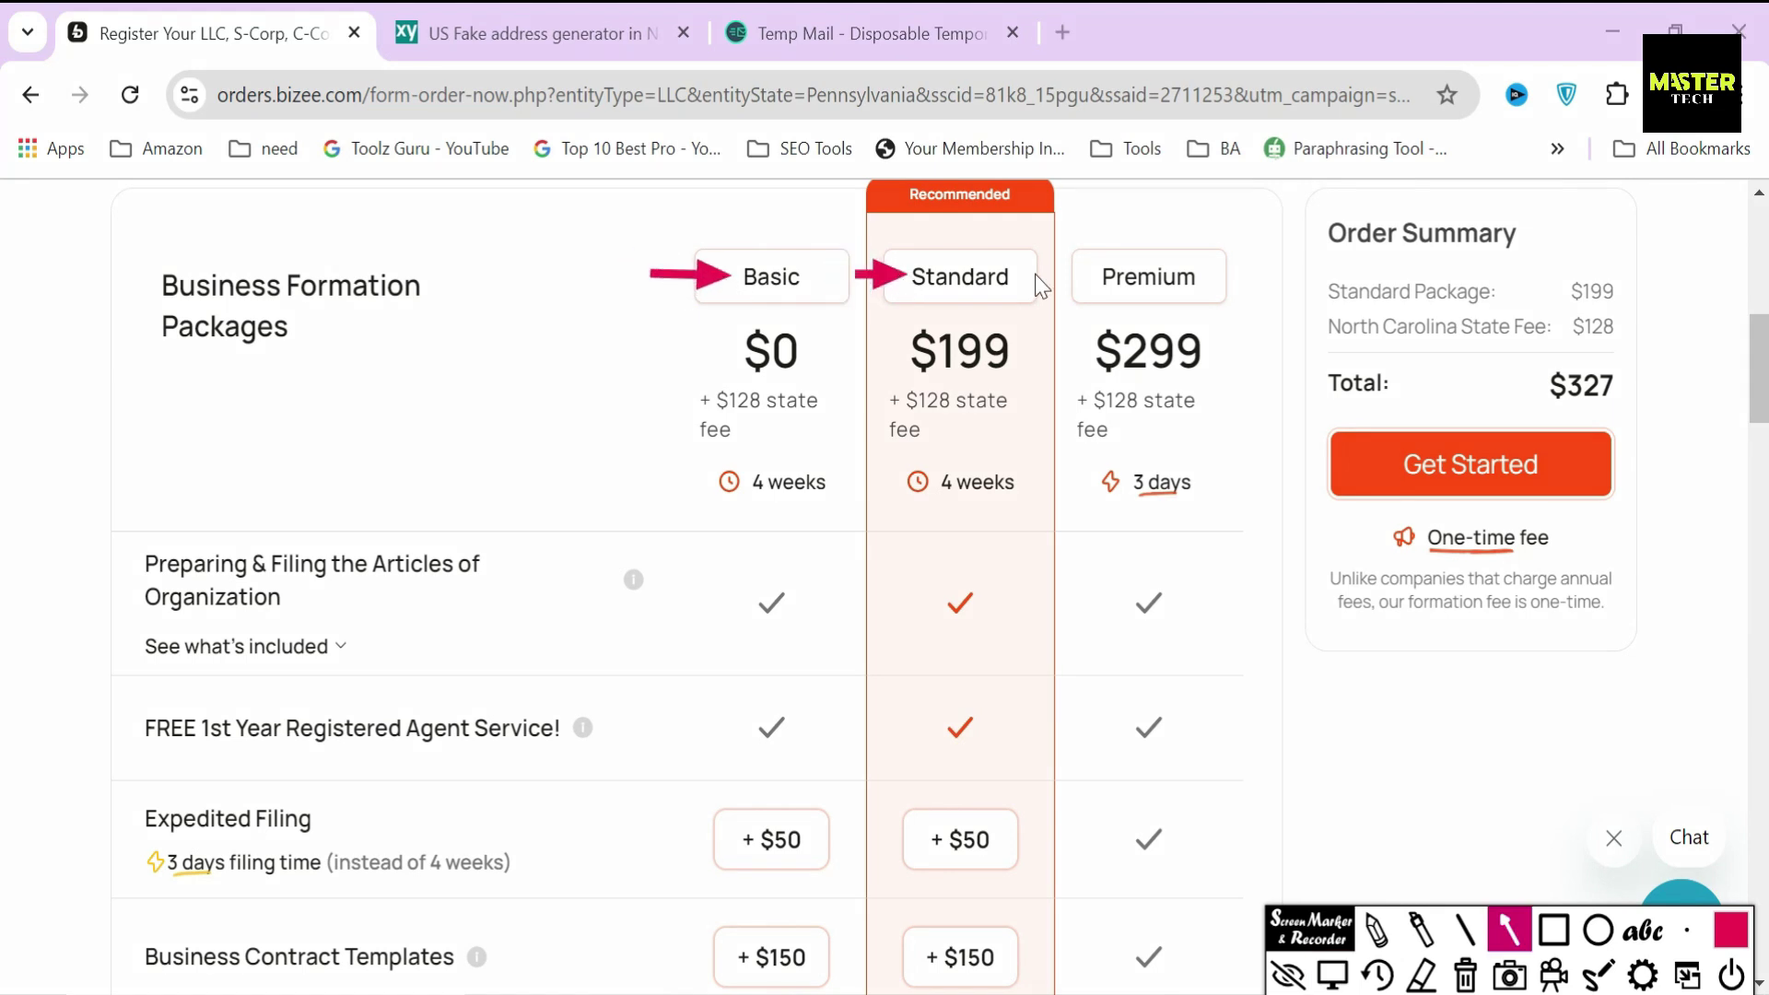
left_click_drag(1064, 279, 1084, 280)
key("r")
left_click_drag(755, 441, 842, 452)
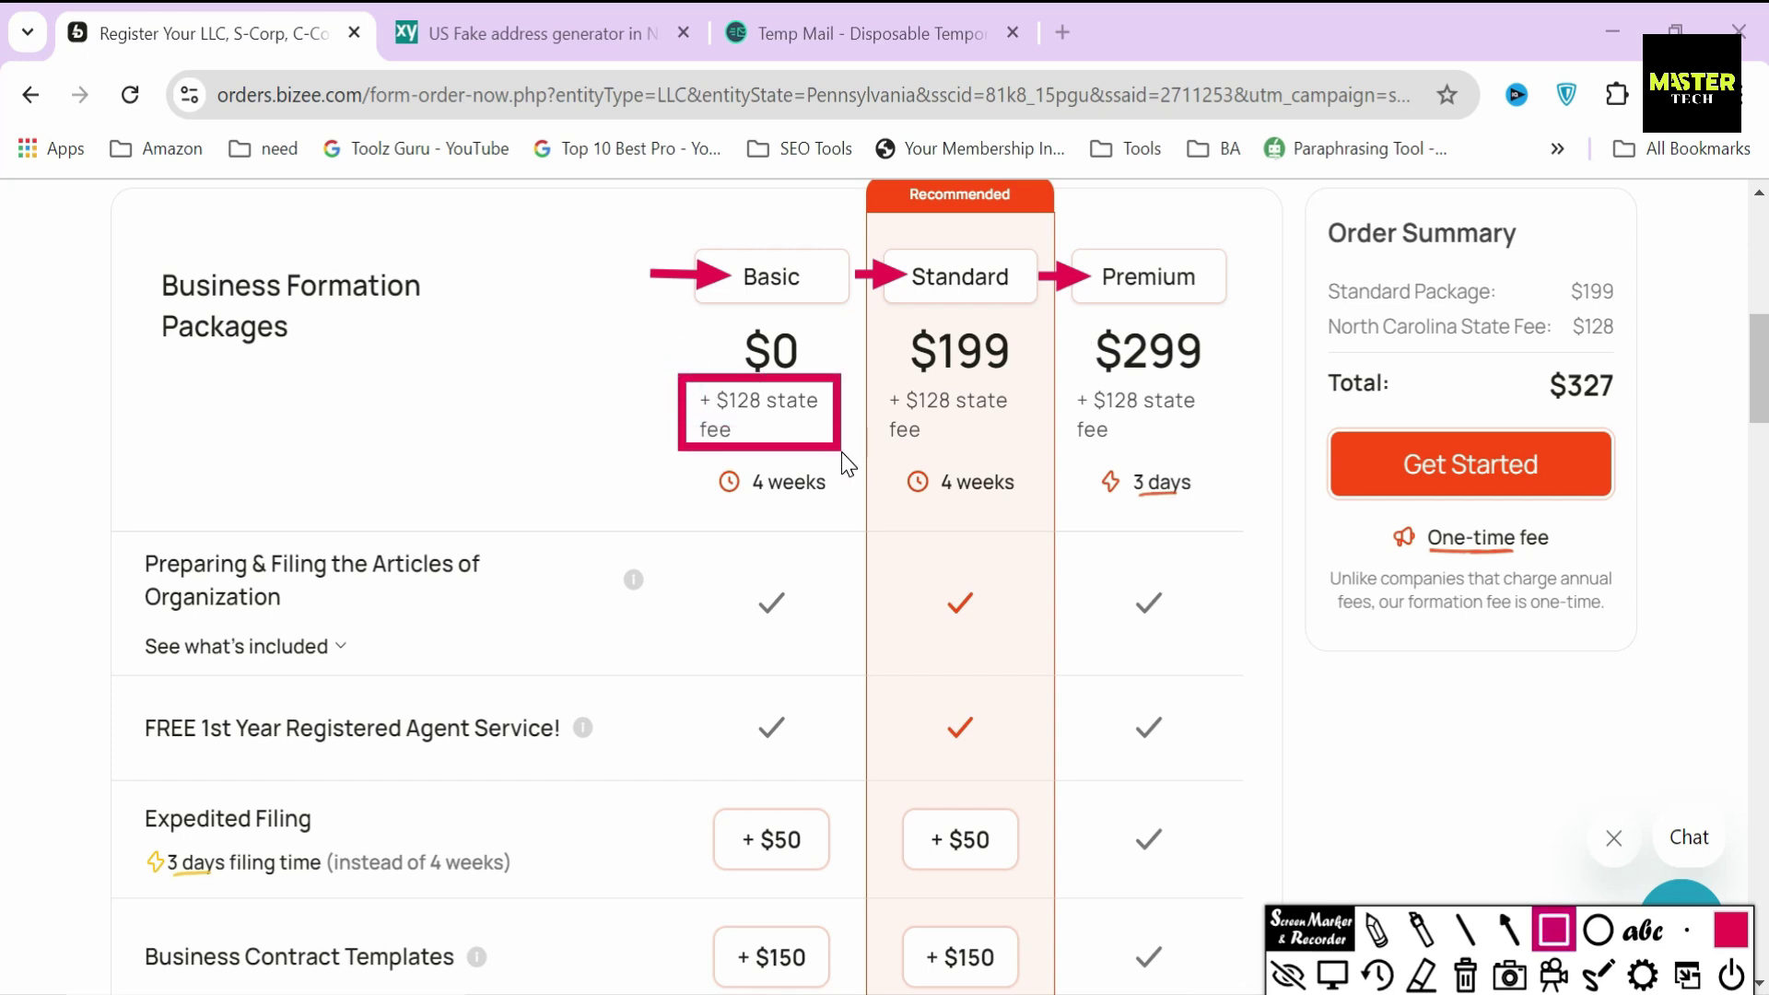
mouse_move(886, 376)
left_mouse_down()
mouse_move(1056, 468)
mouse_move(1033, 440)
mouse_move(1210, 450)
left_mouse_up()
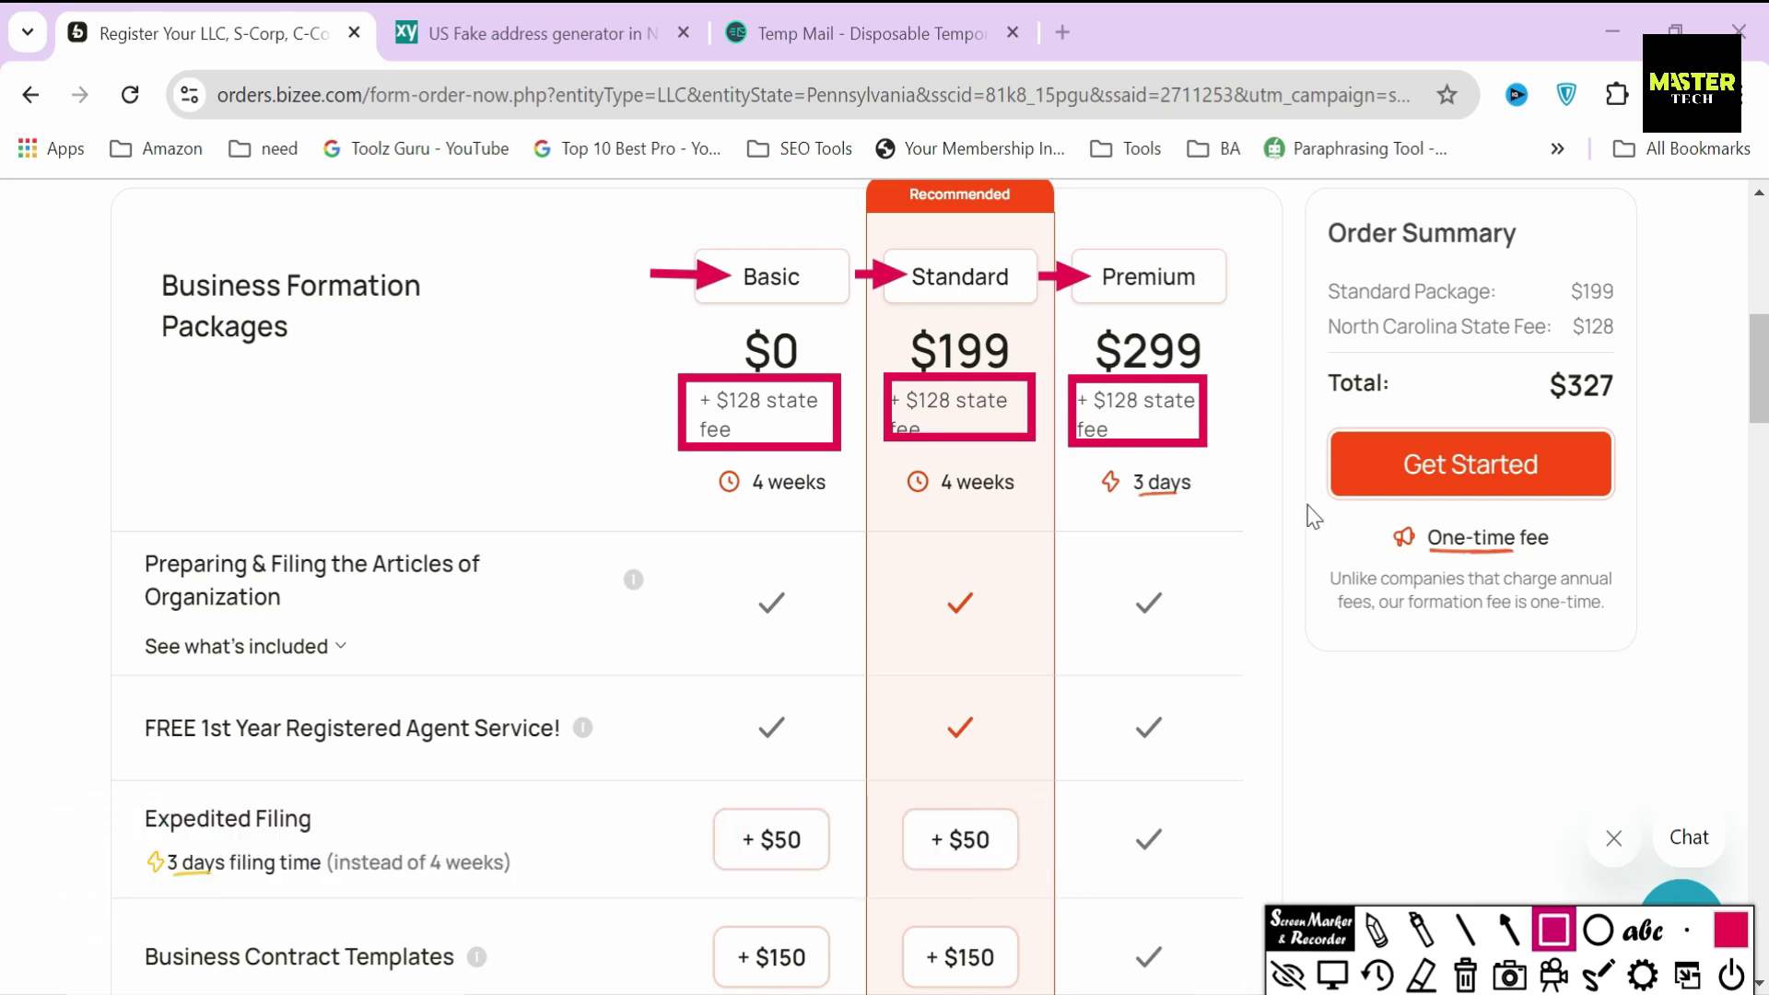
left_click(1467, 979)
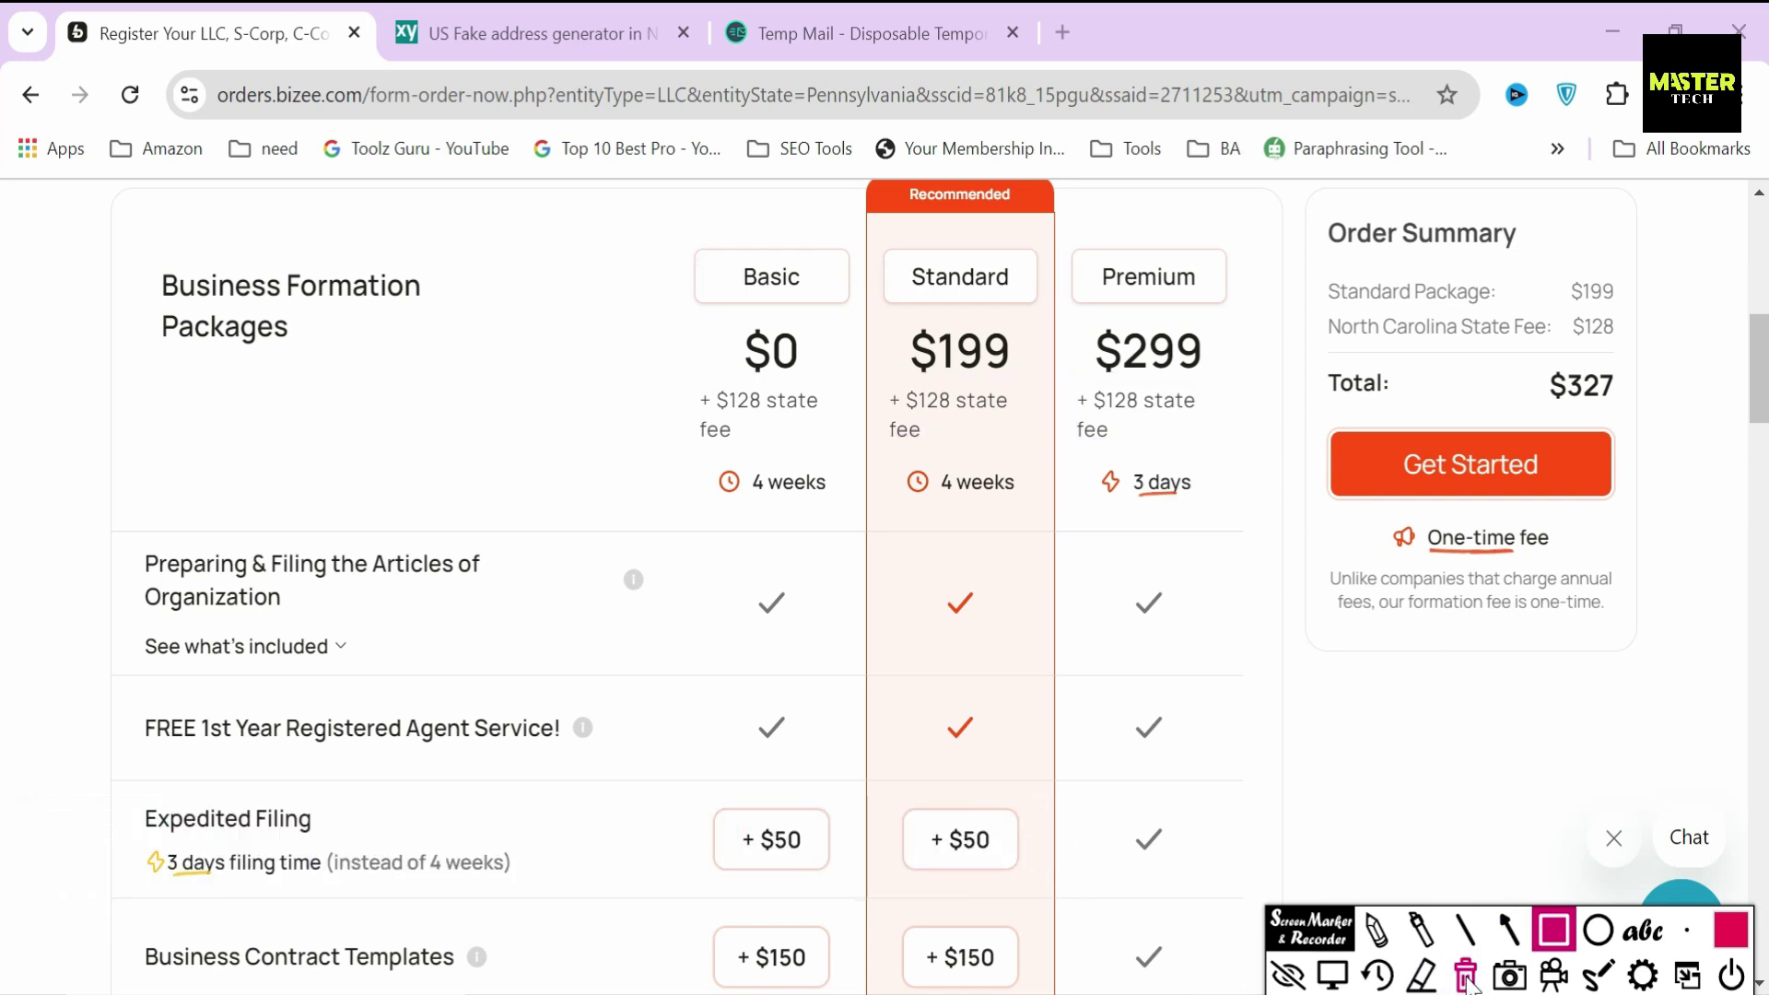
left_click(1340, 977)
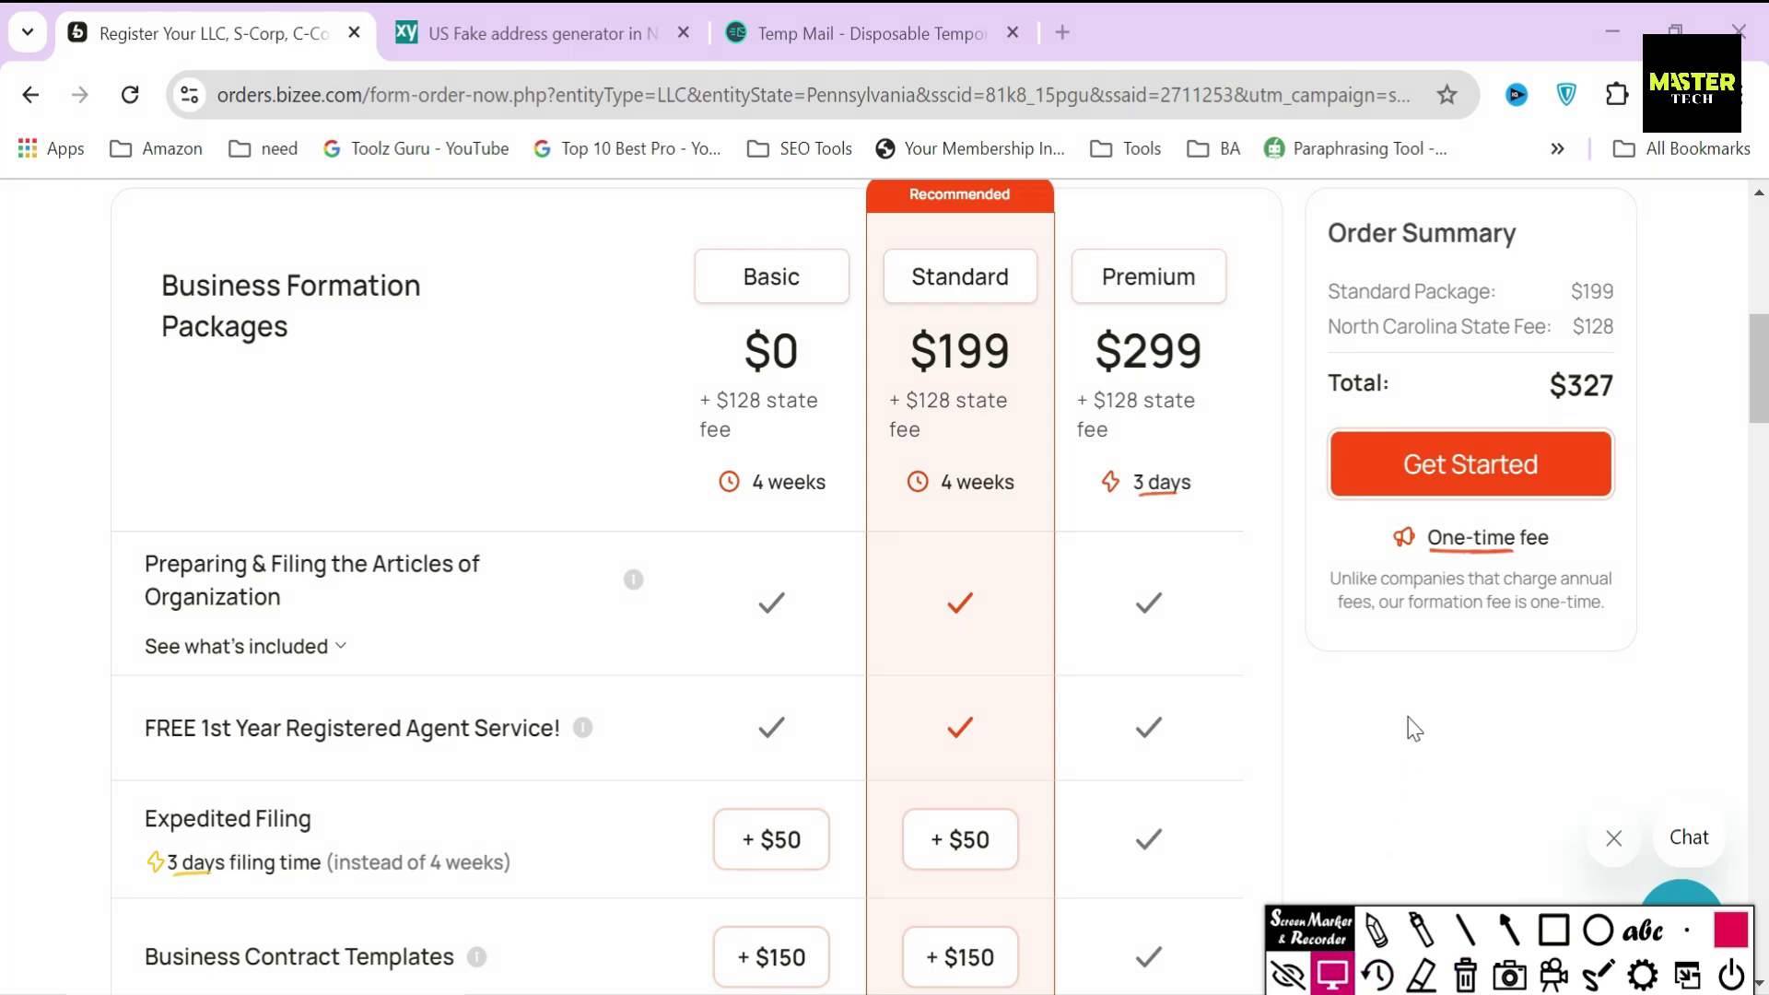
scroll(1410, 723, "up", 5)
- Switch the state to Kentucky and box its row of $40 state fees
left_click(1170, 423)
scroll(1106, 677, "up", 5)
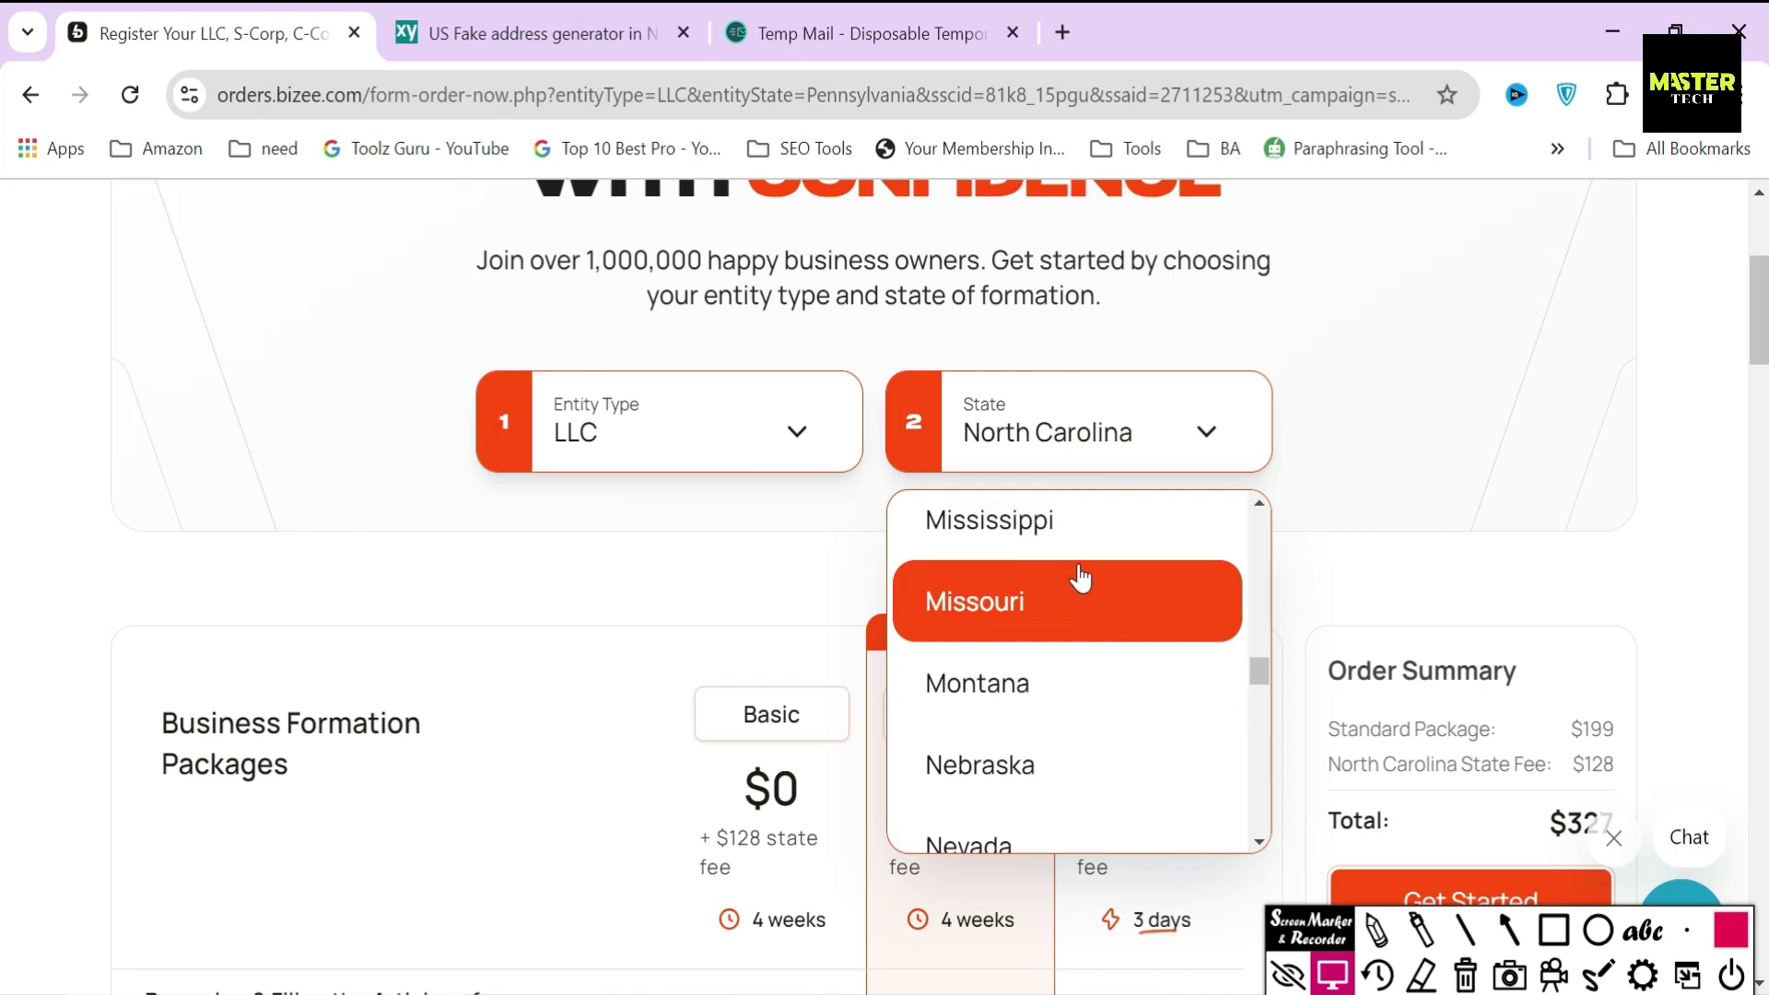
scroll(1080, 577, "up", 5)
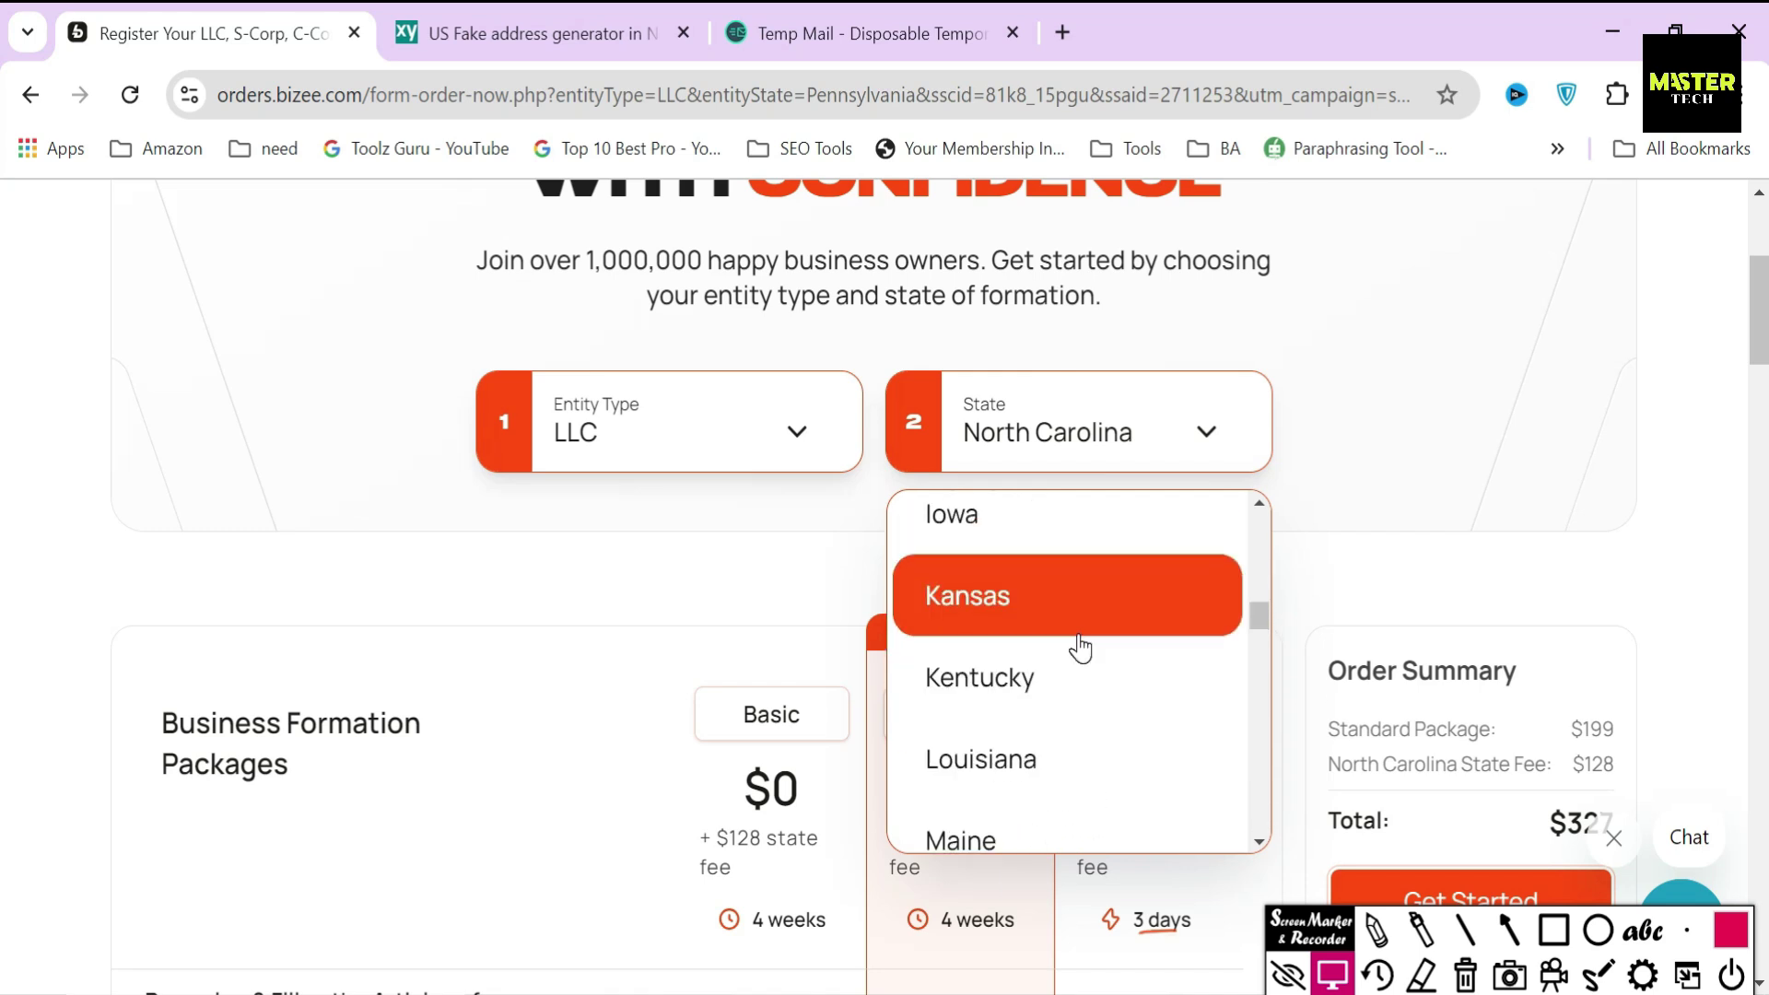
left_click(1066, 701)
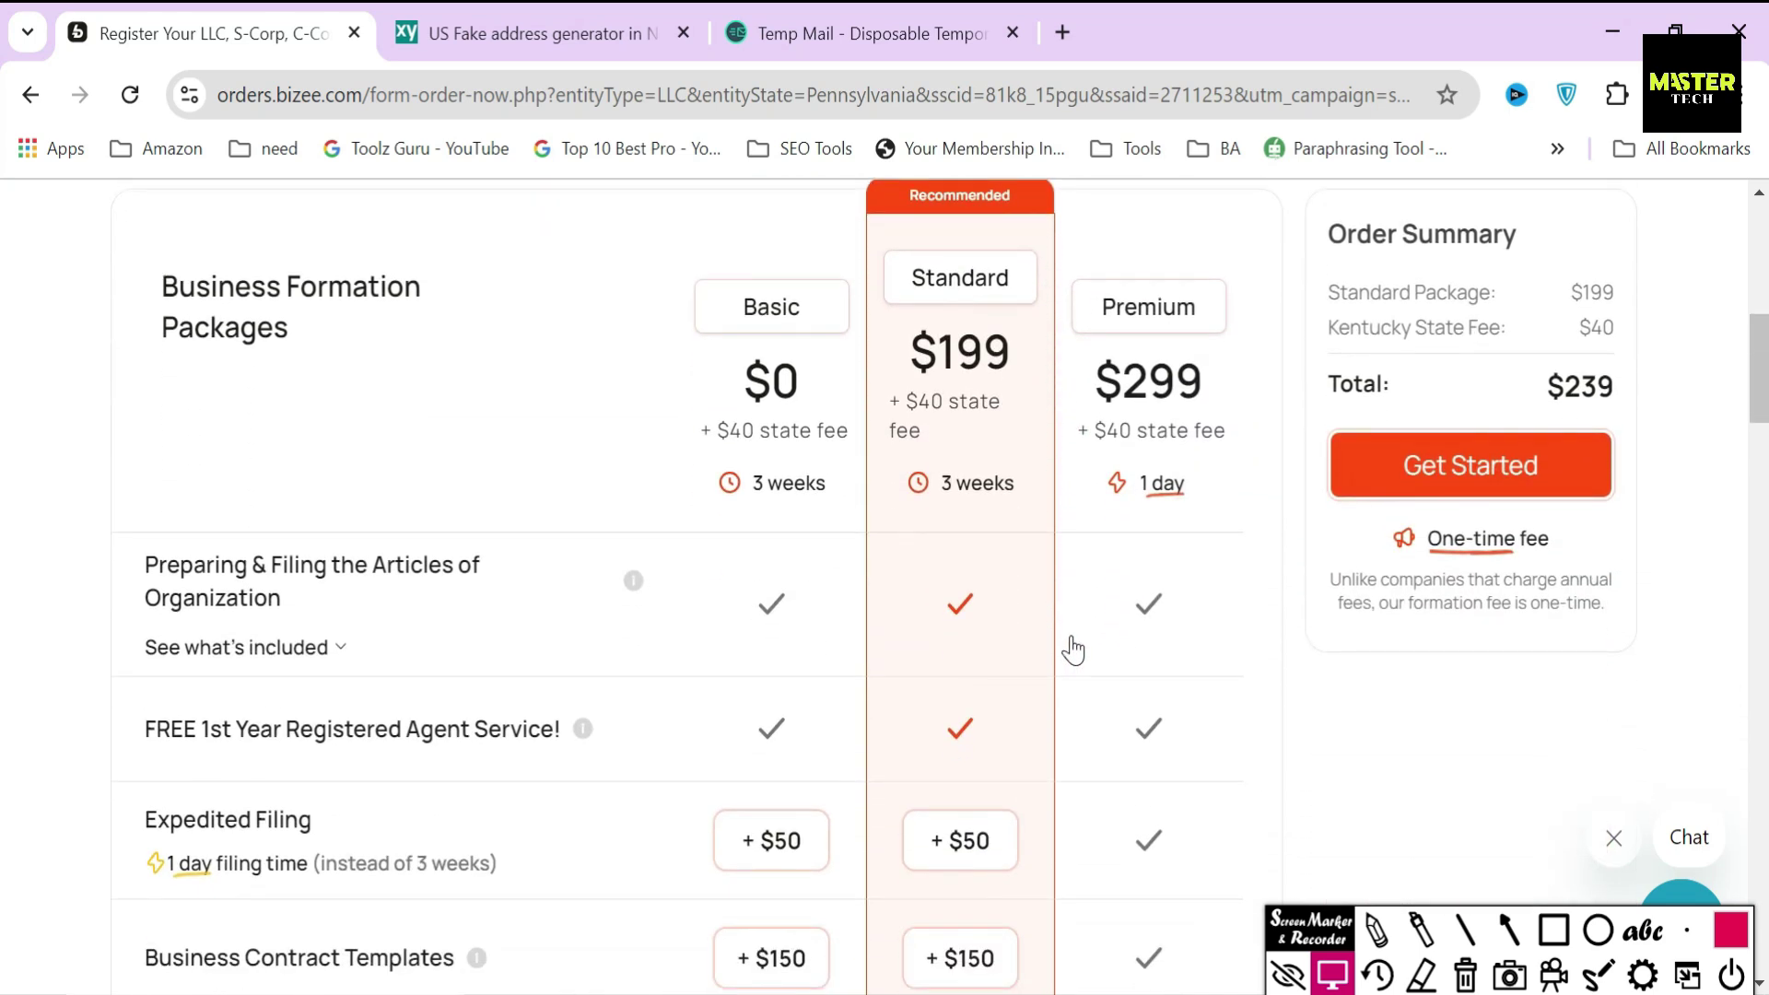
key("r")
mouse_move(660, 391)
left_mouse_down()
mouse_move(983, 496)
mouse_move(1264, 472)
left_mouse_up()
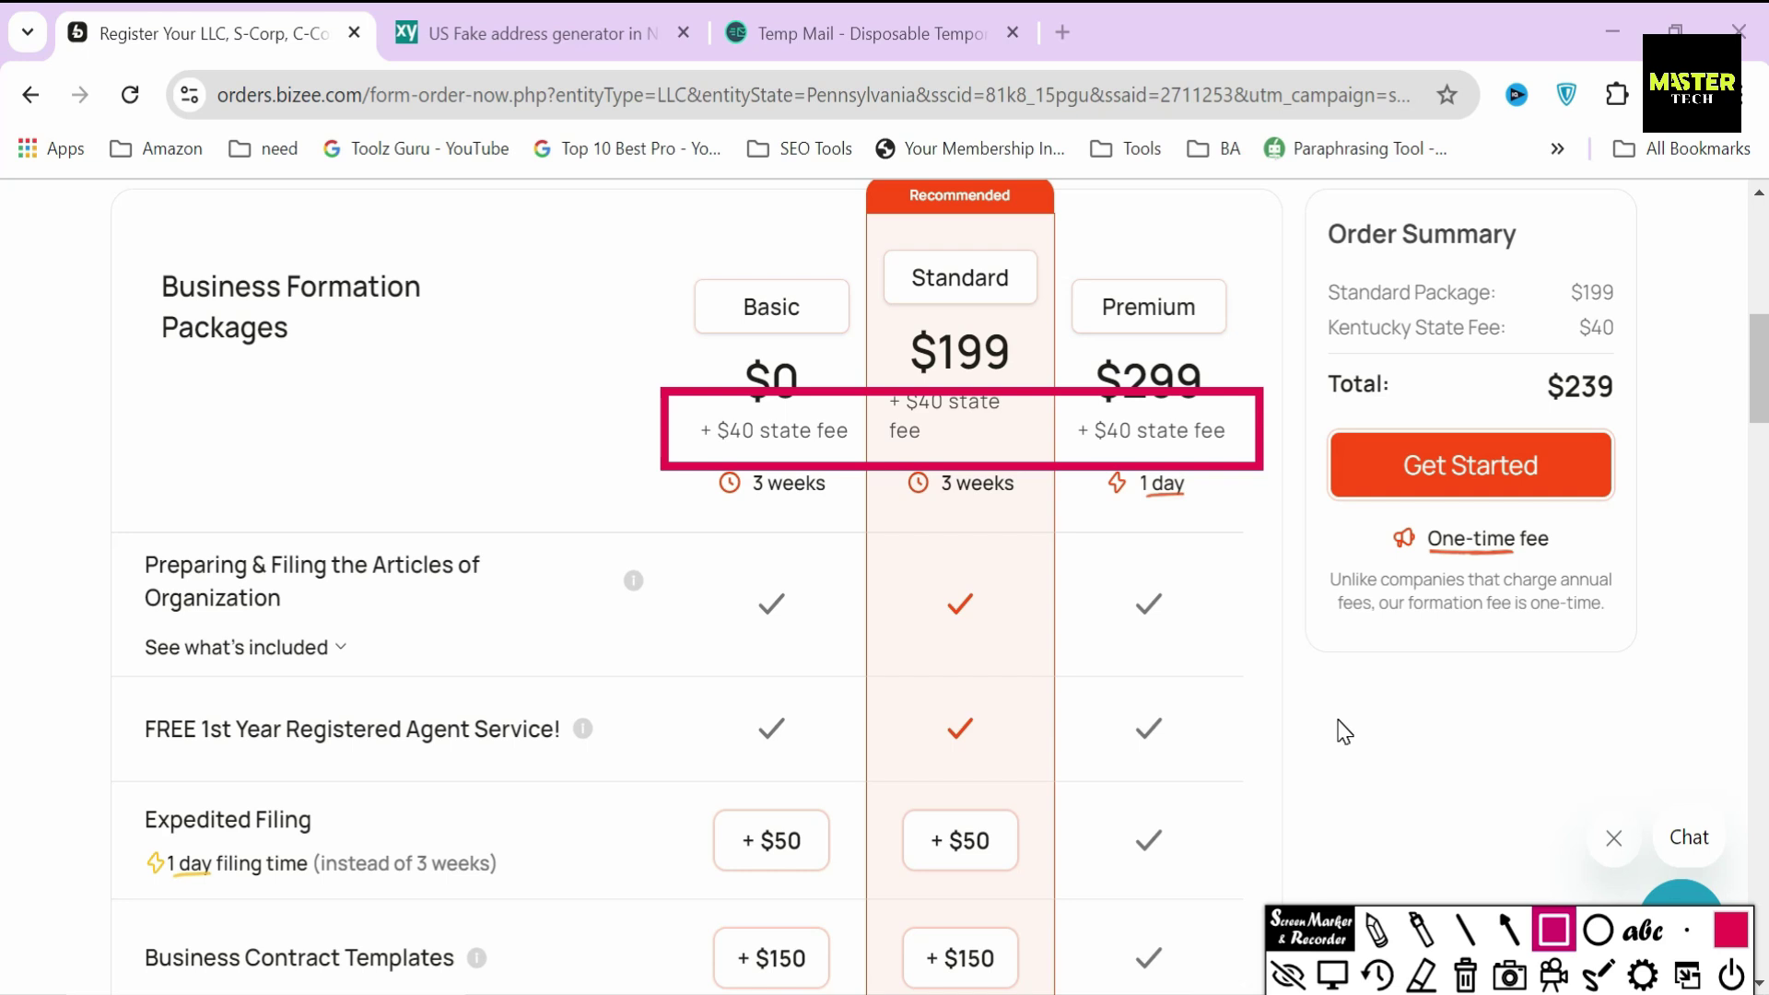
key("Escape")
- Choose North Carolina as the formation state again
scroll(1212, 765, "up", 3)
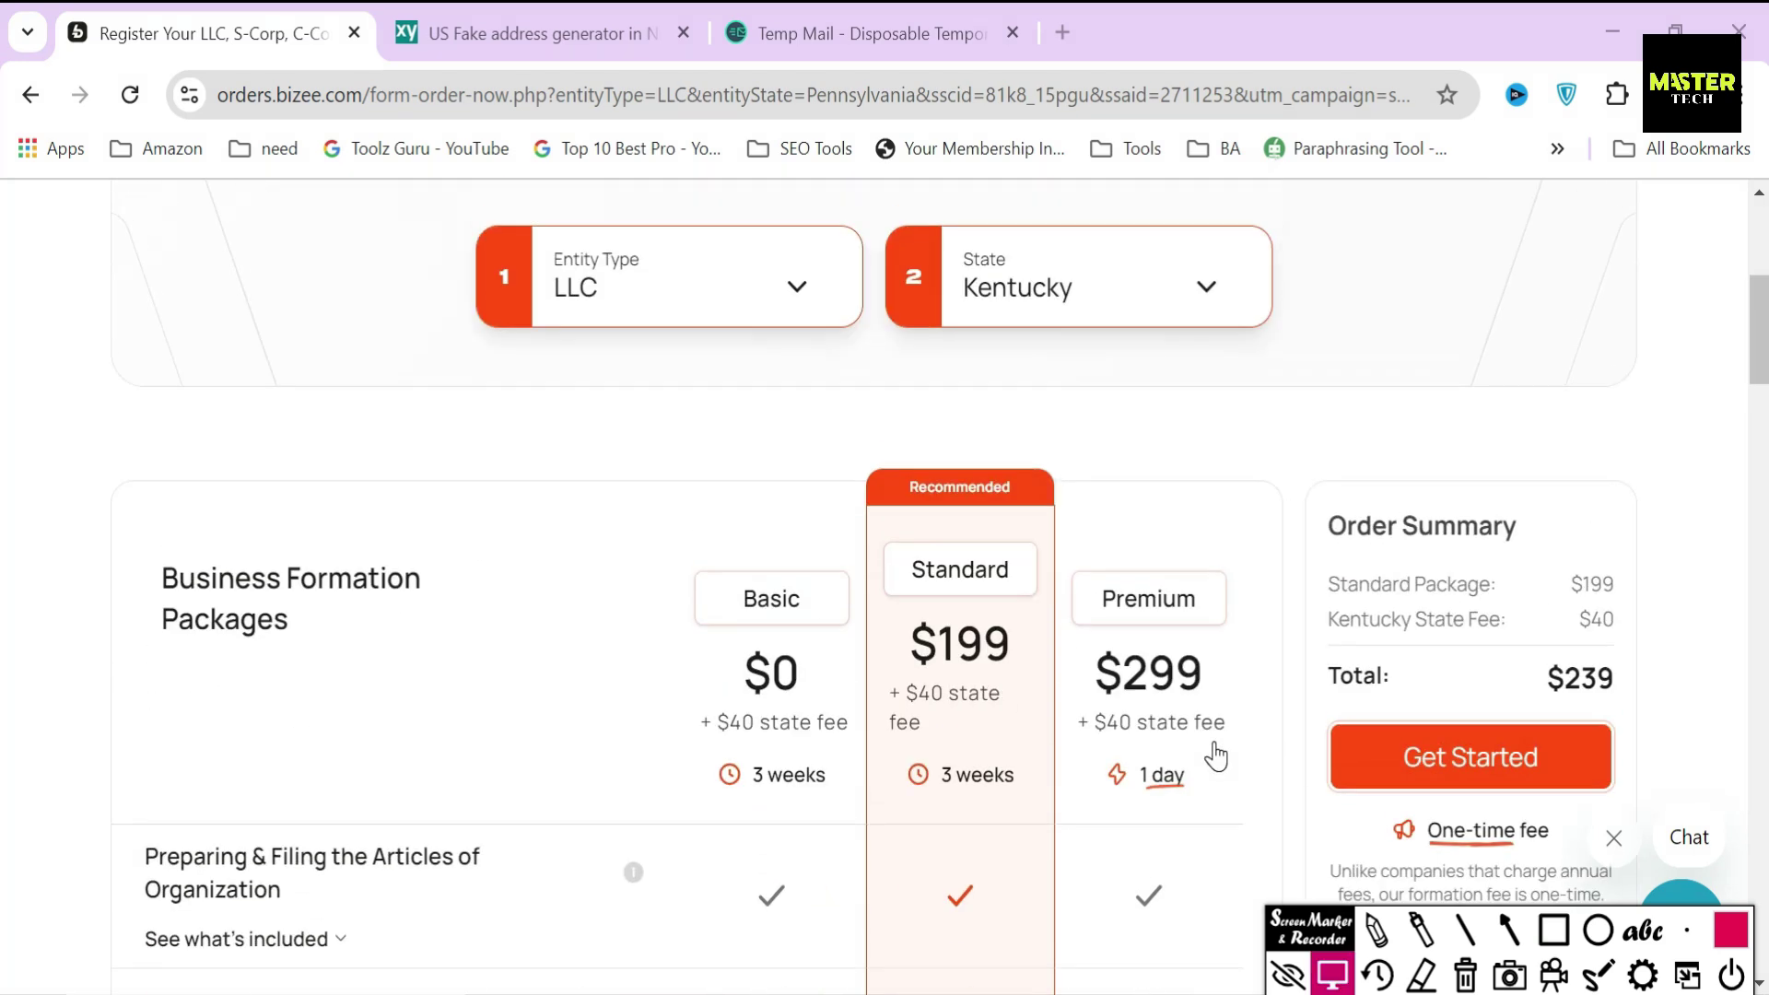
left_click(1087, 306)
scroll(1078, 560, "down", 5)
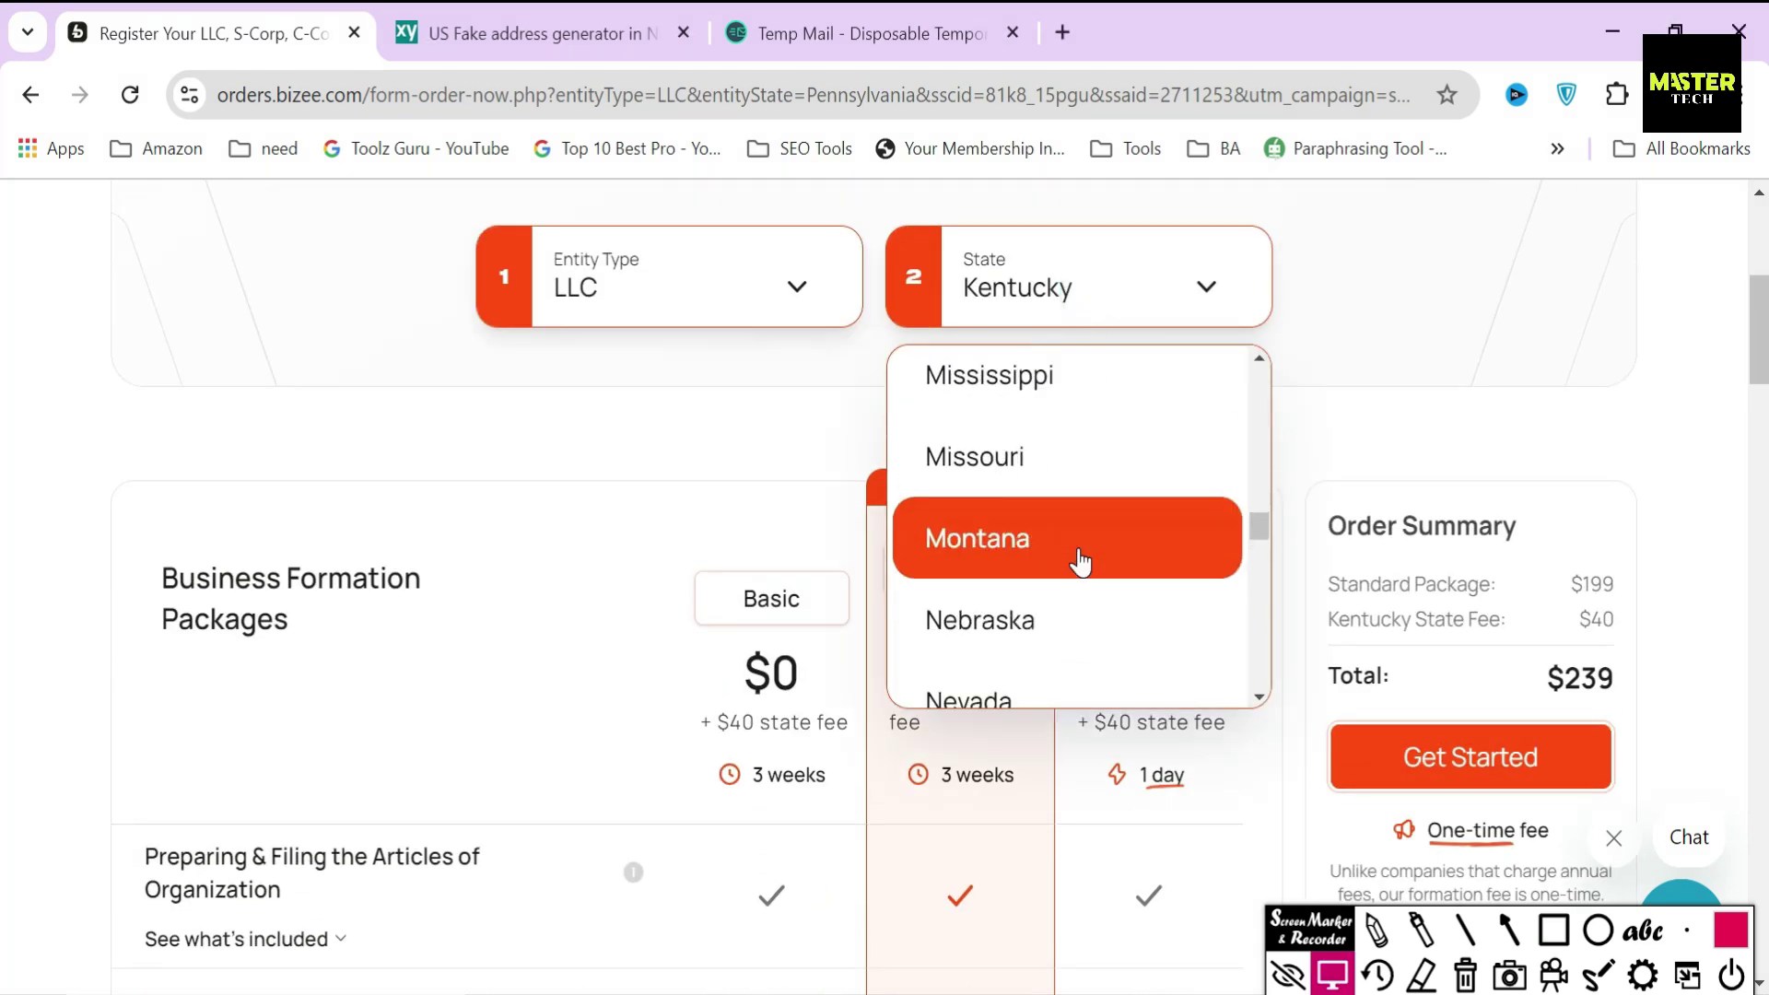
scroll(1080, 562, "down", 3)
left_click(1080, 530)
scroll(1078, 533, "down", 3)
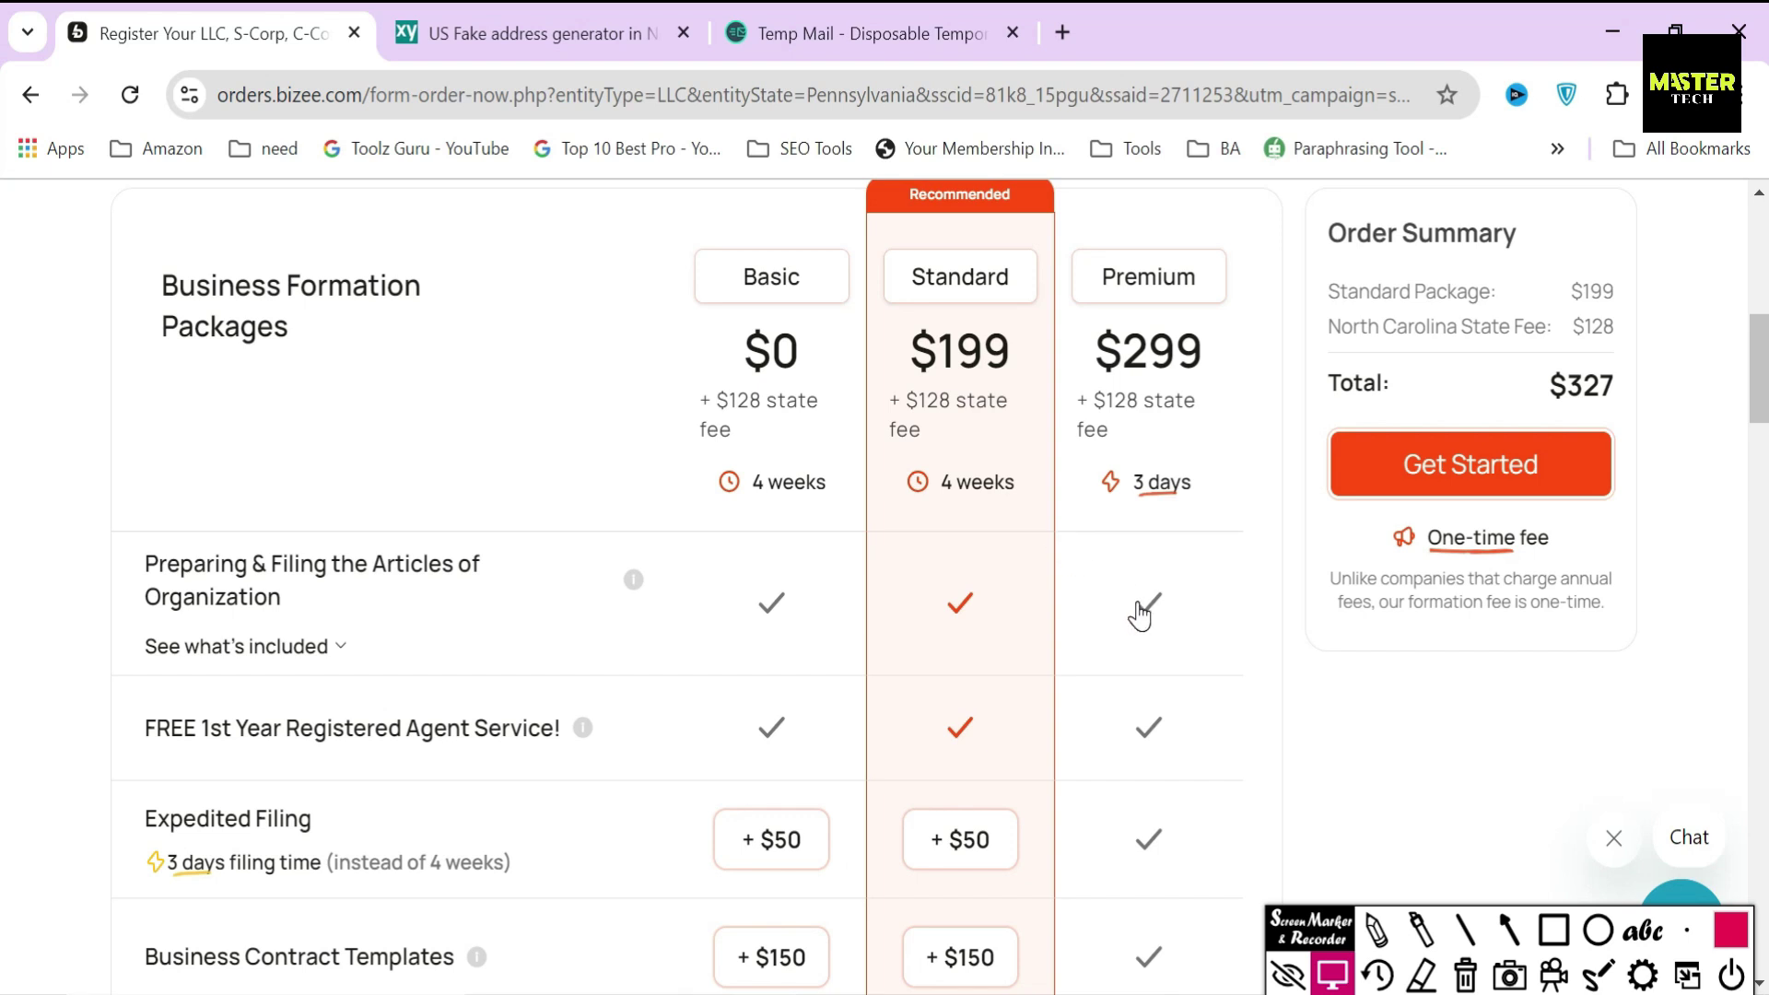
left_click(411, 391)
left_click_drag(152, 284, 338, 353)
left_click(458, 394)
scroll(912, 642, "up", 2)
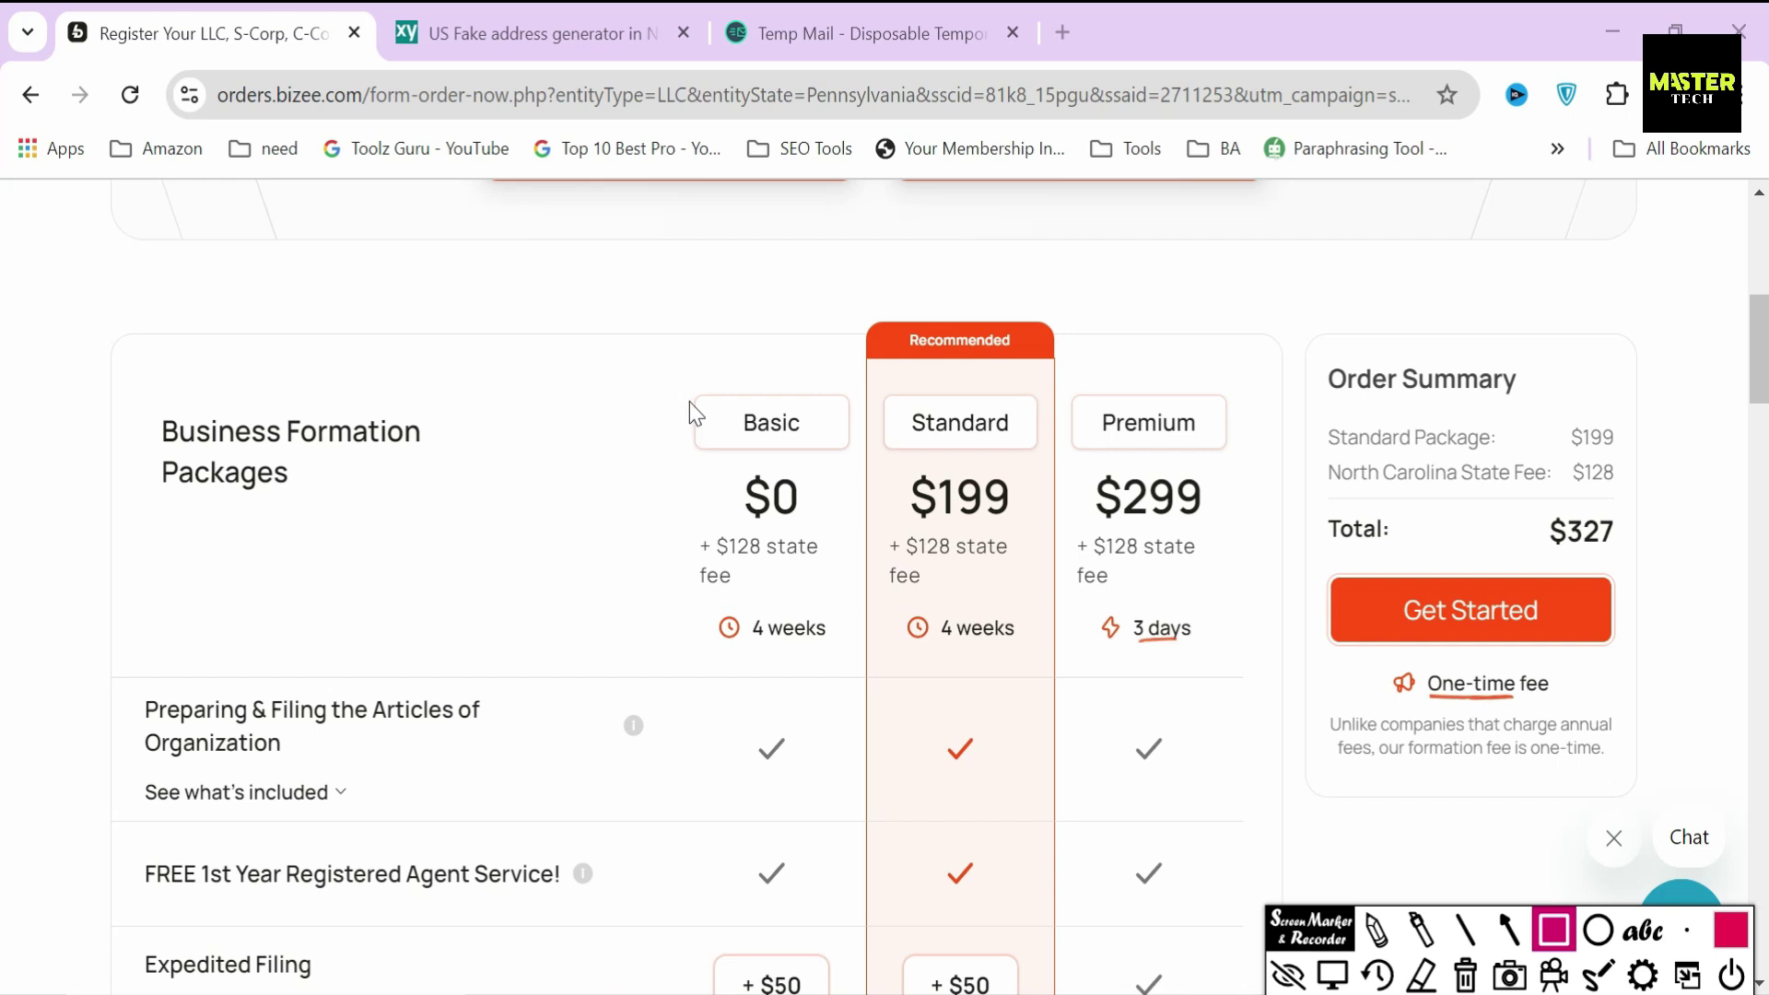
mouse_move(682, 383)
left_mouse_down()
mouse_move(825, 463)
mouse_move(1035, 481)
left_mouse_up()
mouse_move(1085, 385)
left_mouse_down()
mouse_move(1158, 466)
mouse_move(1234, 461)
left_mouse_up()
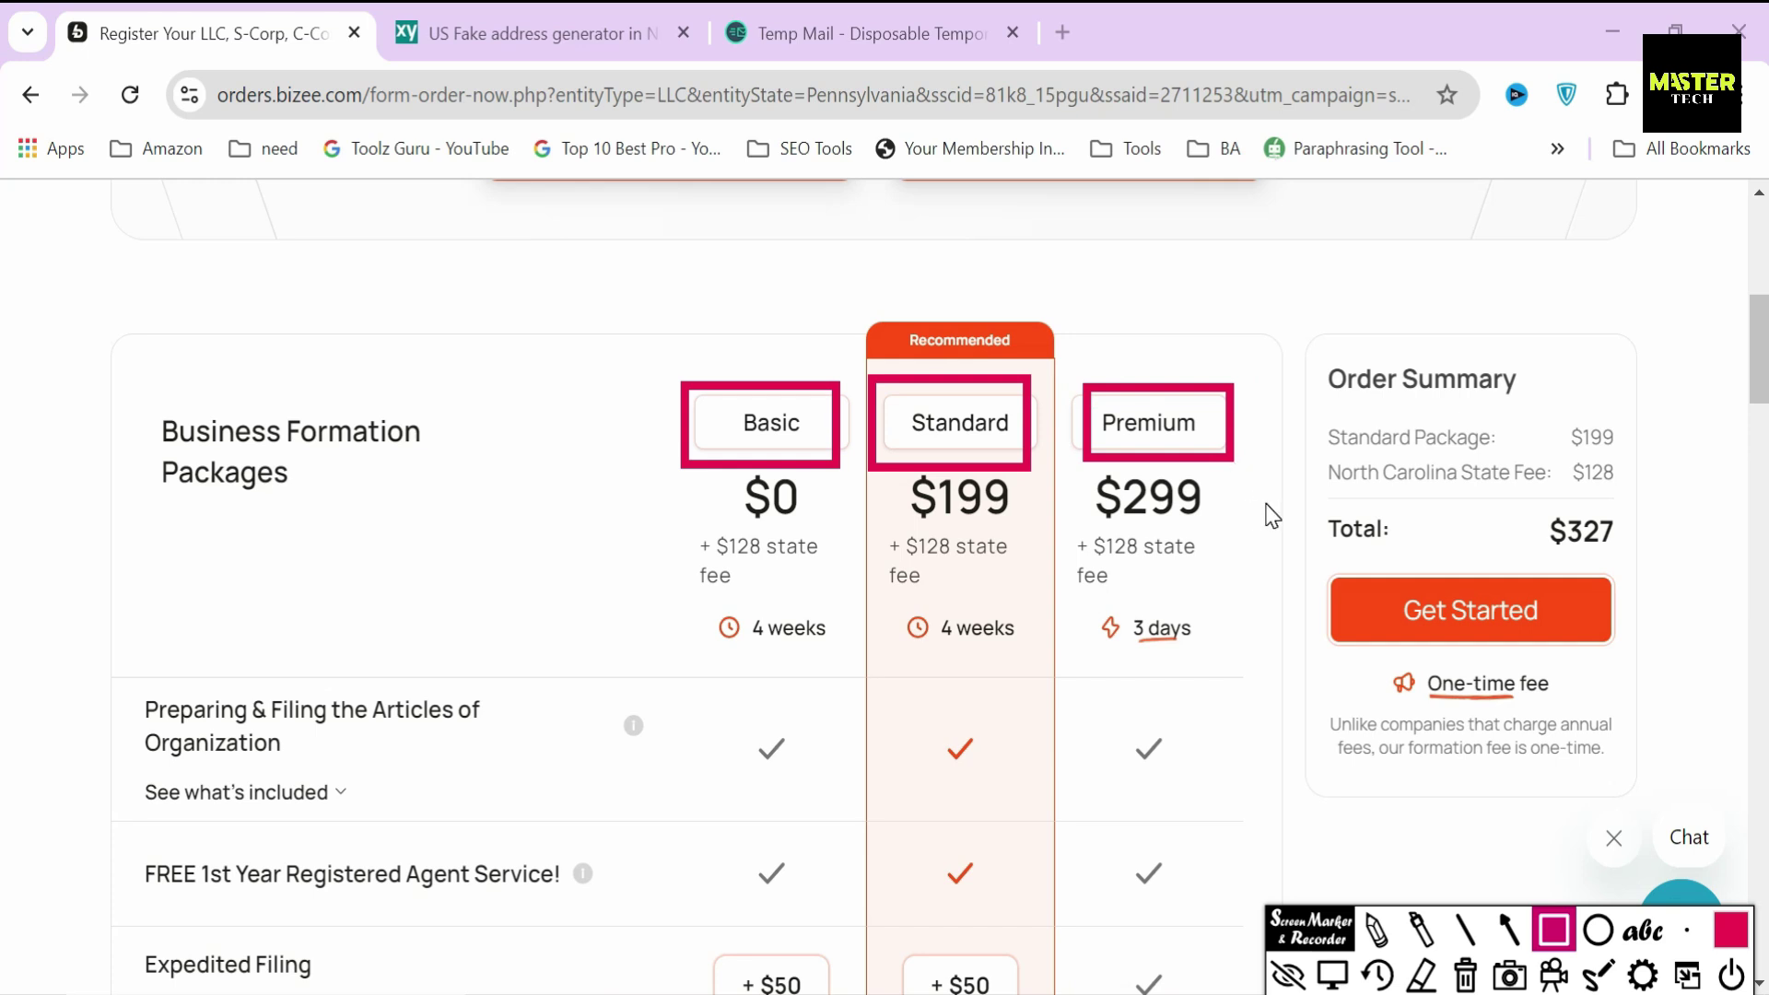
left_click(1465, 975)
left_click_drag(719, 466, 832, 533)
left_click_drag(678, 522, 857, 605)
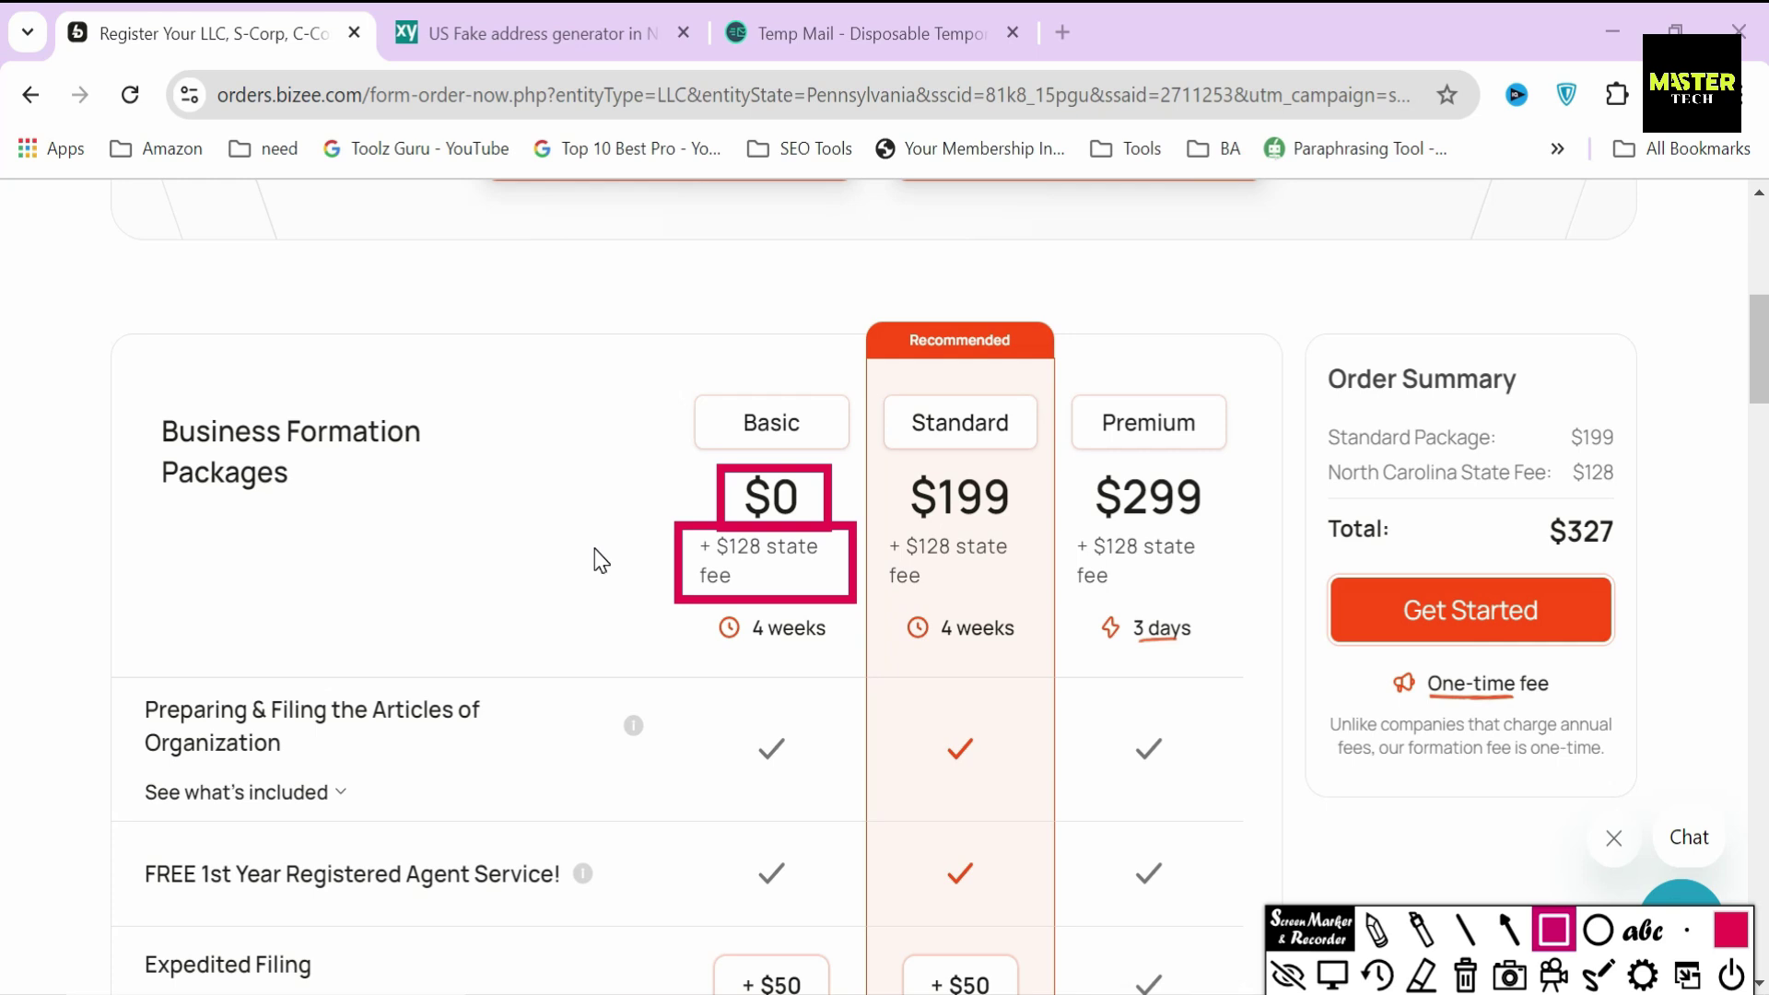
left_click(1465, 975)
scroll(403, 486, "down", 1)
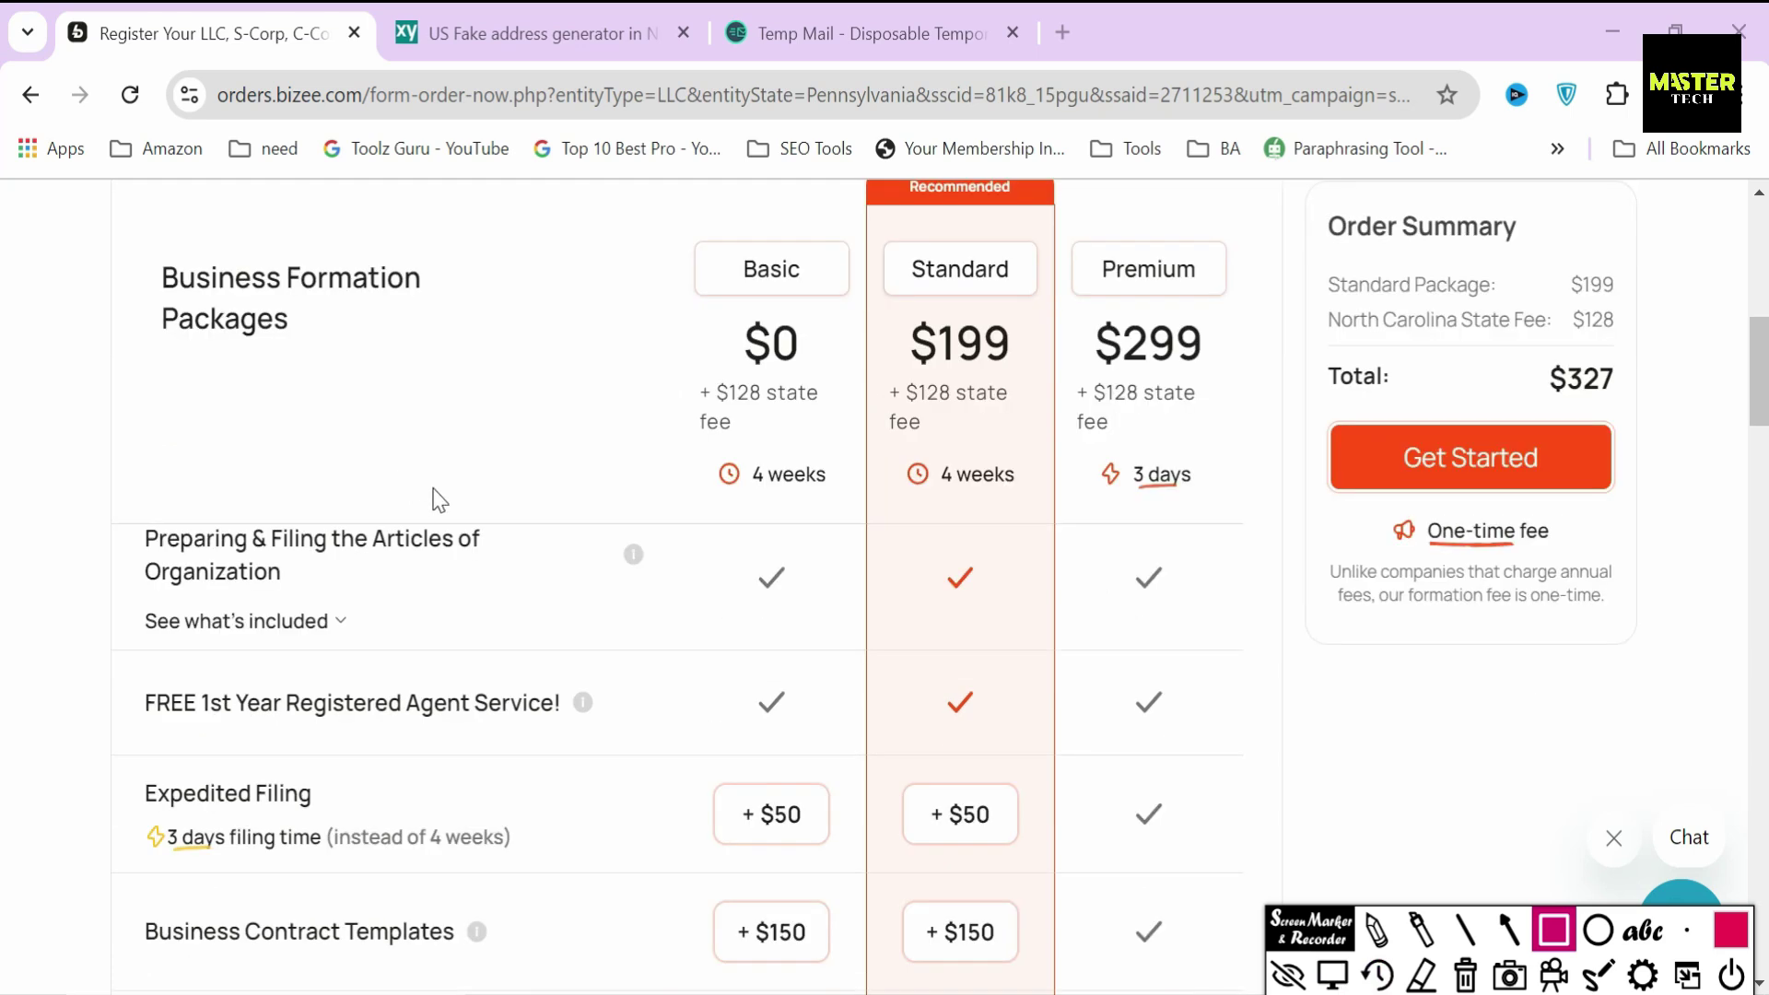
mouse_move(115, 505)
left_mouse_down()
mouse_move(166, 577)
mouse_move(503, 601)
left_mouse_up()
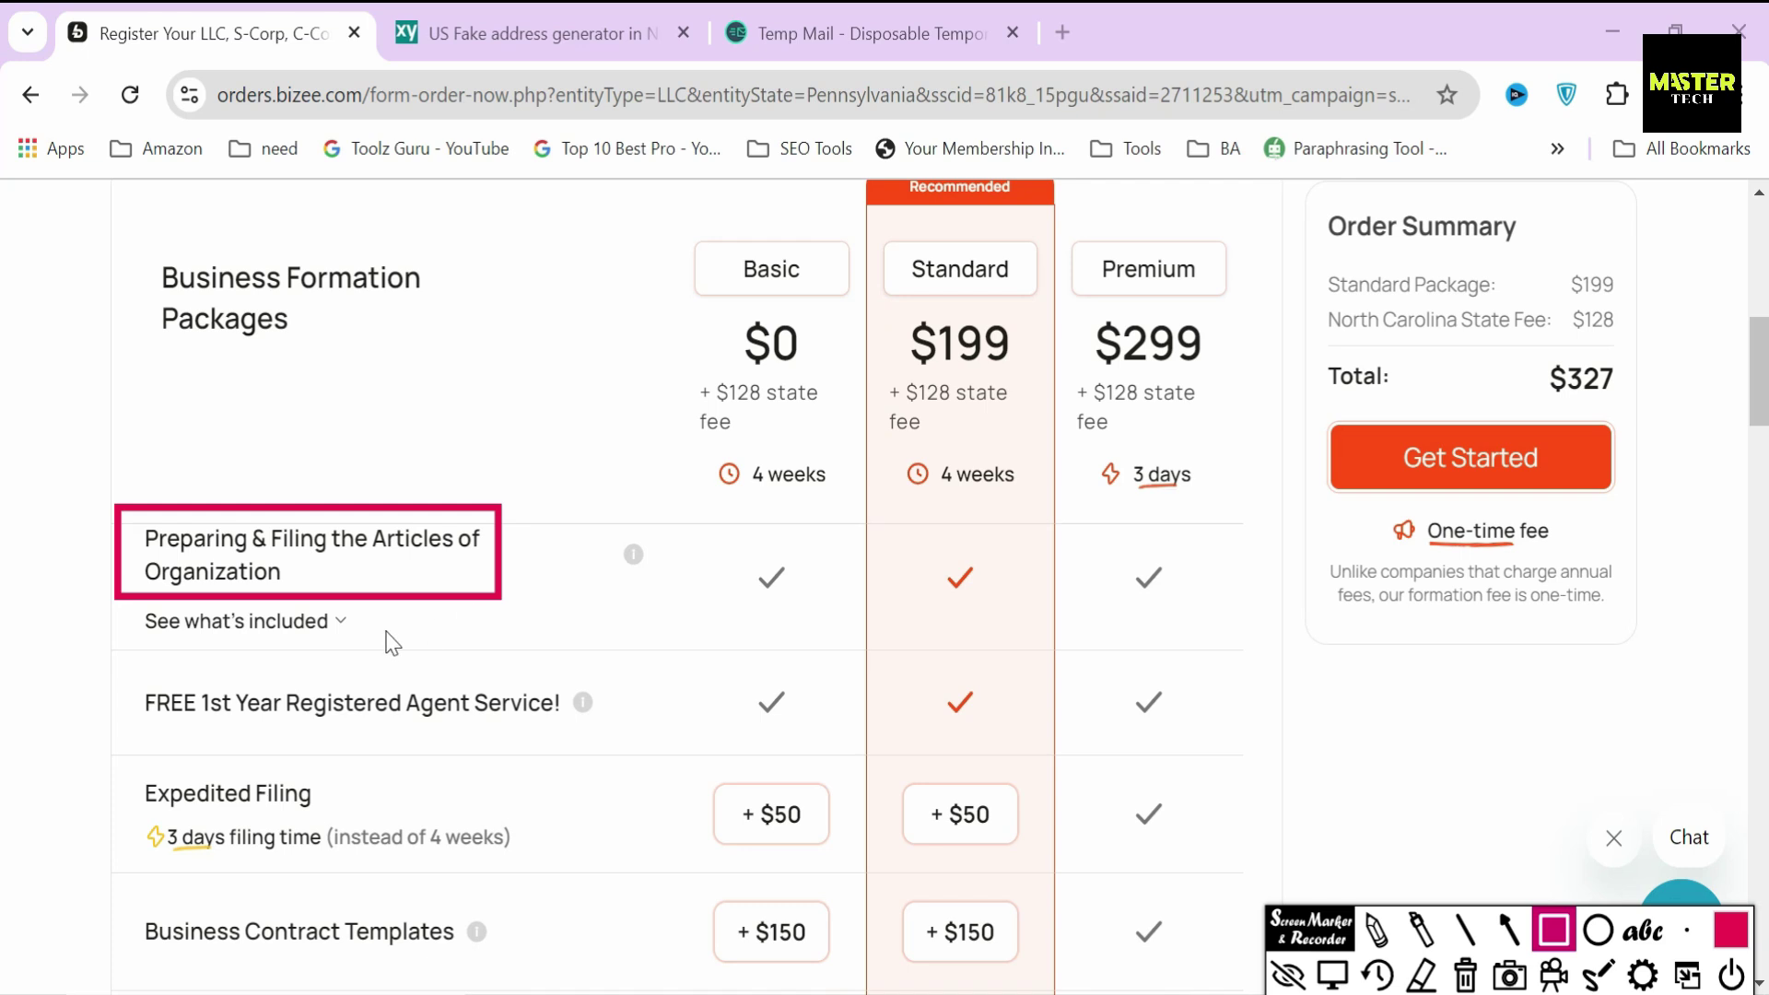
mouse_move(125, 665)
left_mouse_down()
mouse_move(454, 771)
mouse_move(601, 788)
left_mouse_up()
scroll(119, 727, "down", 5)
mouse_move(119, 726)
left_mouse_down()
mouse_move(323, 834)
mouse_move(557, 815)
left_mouse_up()
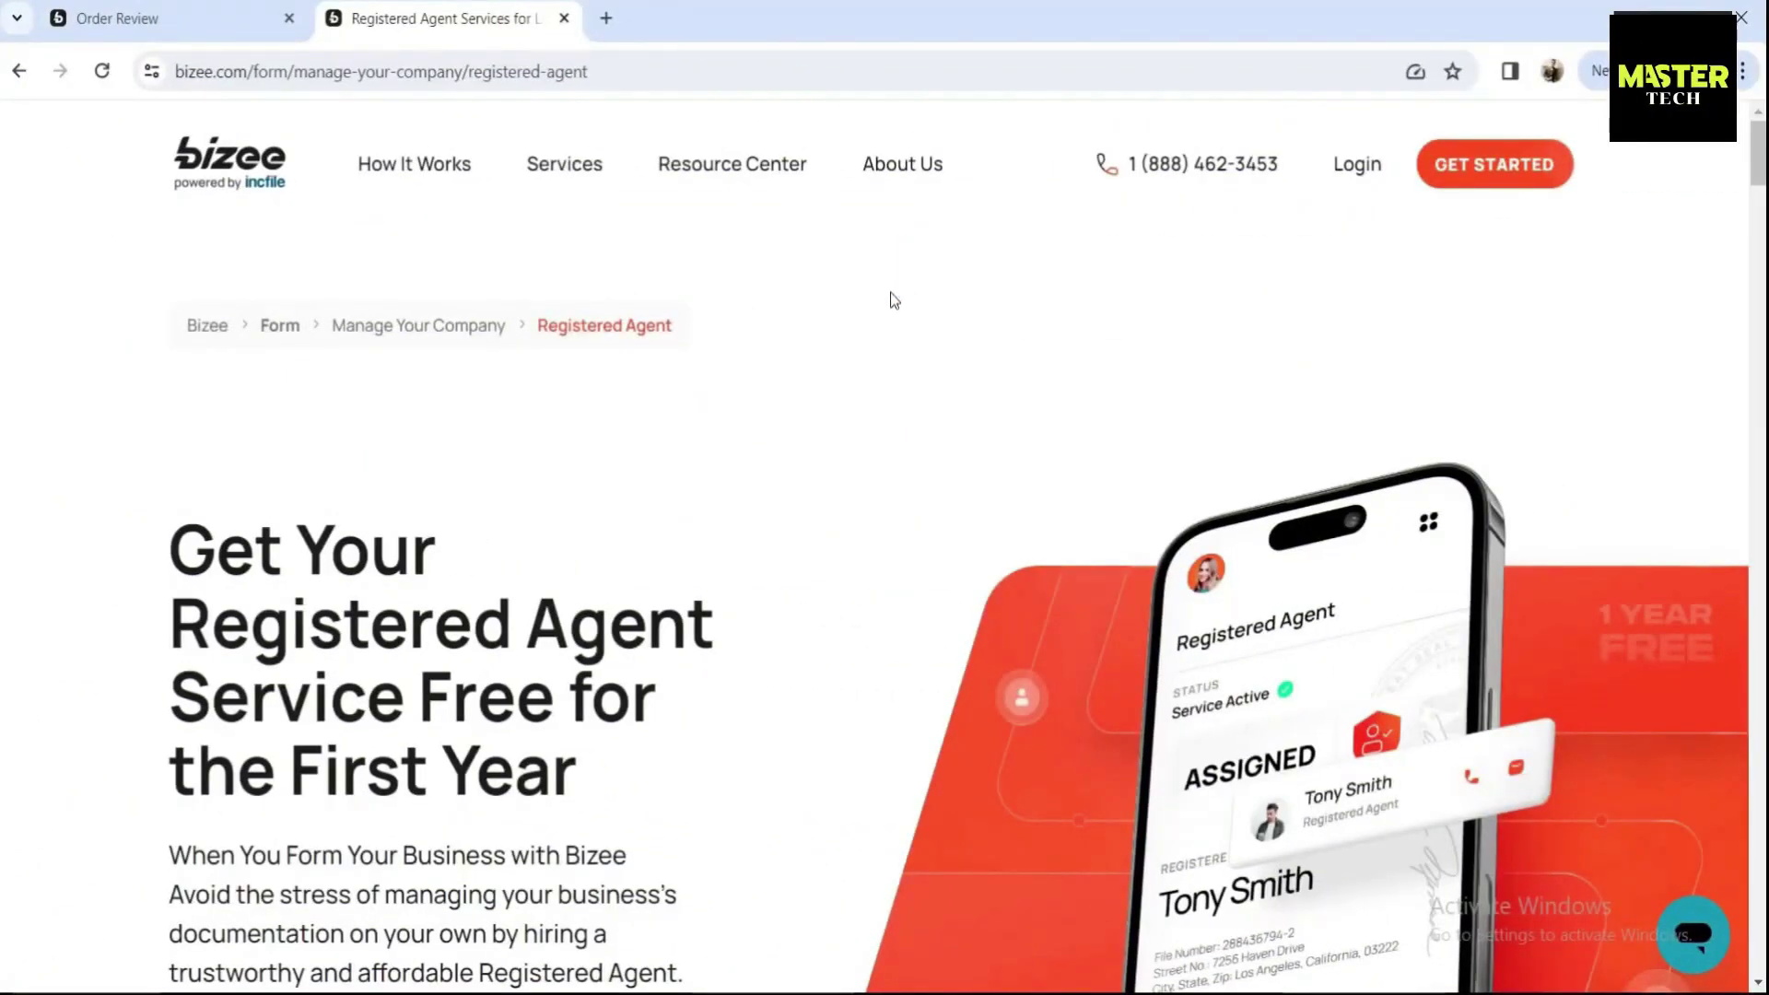
- Read the Registered Agent page, highlighting the headline, intro paragraph and the answer 'Yes.'
scroll(169, 533, "down", 1)
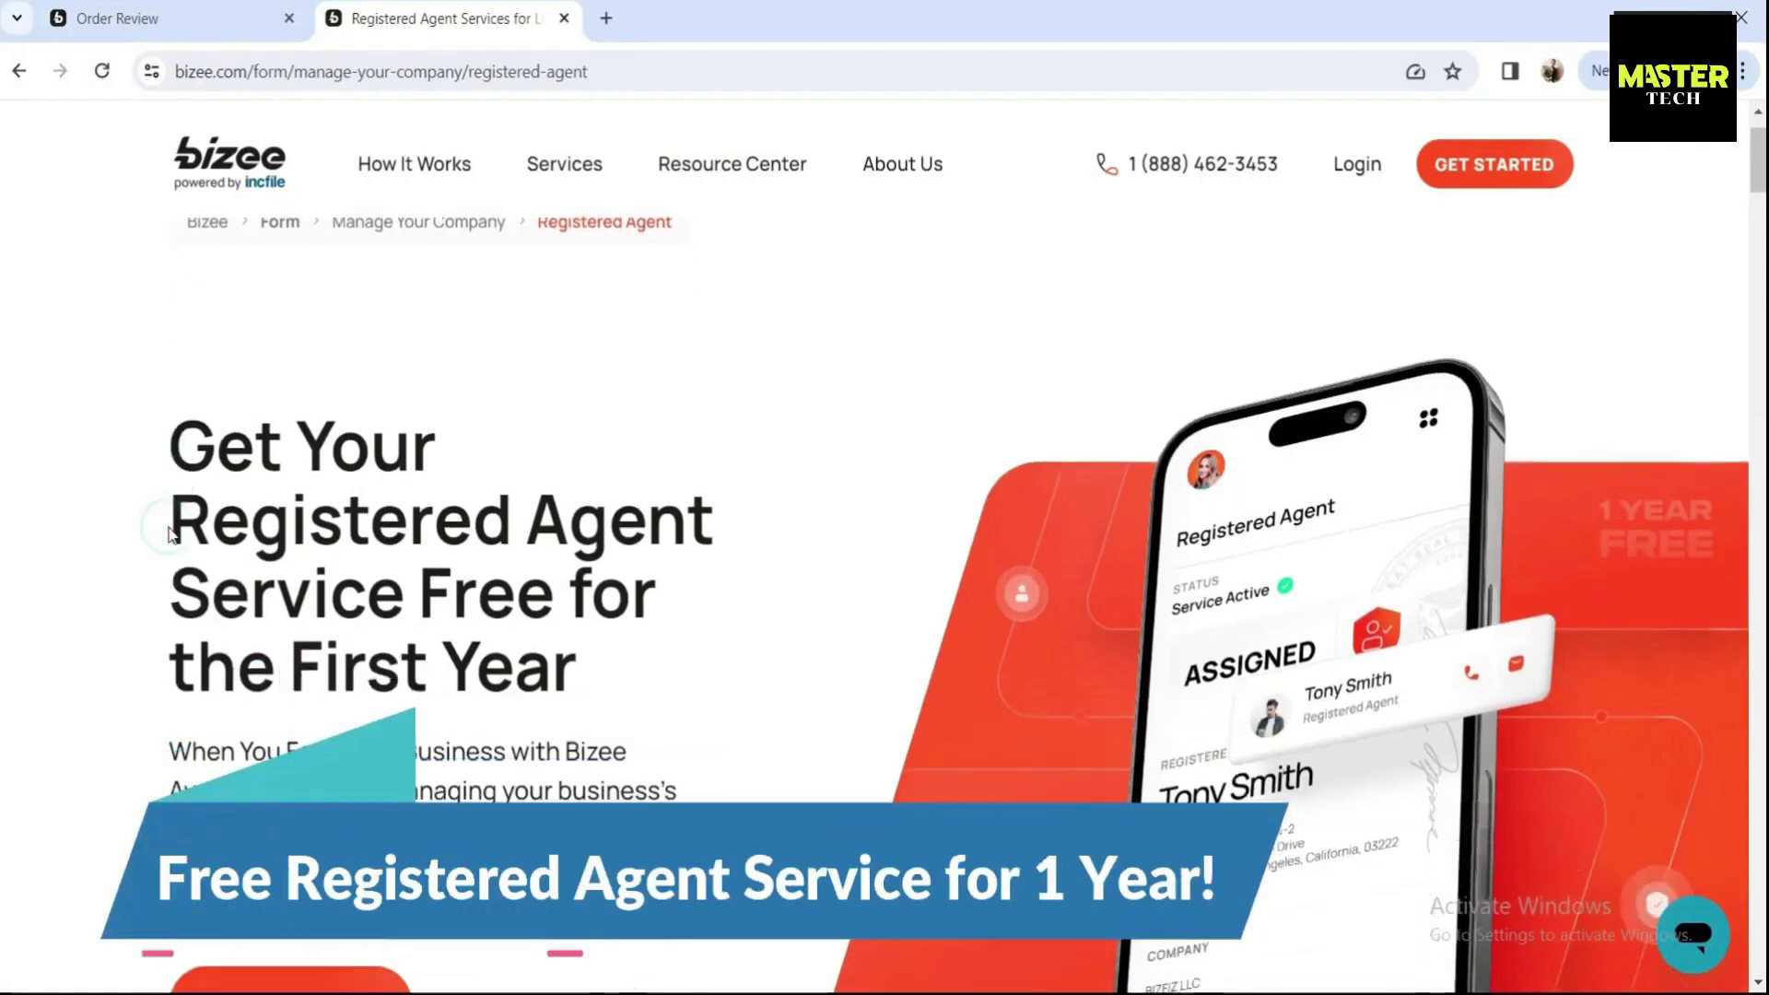
scroll(169, 532, "down", 1)
left_click_drag(170, 276, 668, 518)
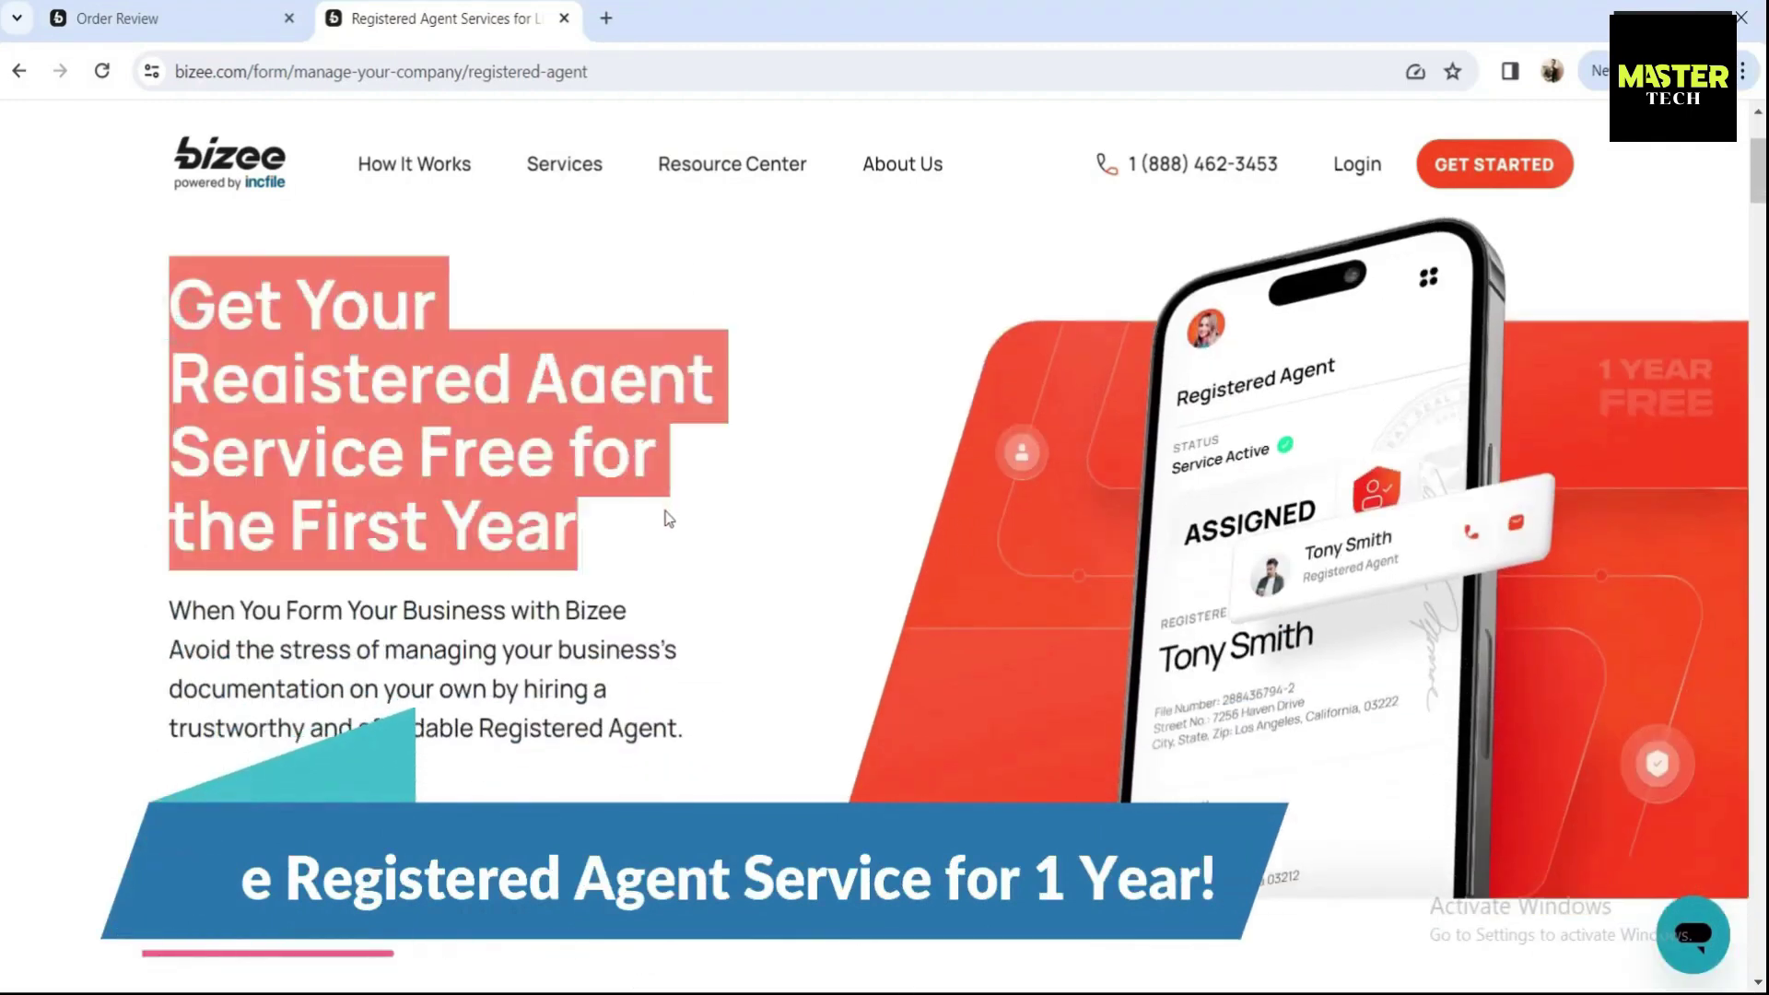
left_click(669, 518)
scroll(182, 502, "down", 1)
left_click_drag(172, 489, 703, 606)
left_click(501, 743)
scroll(494, 742, "down", 9)
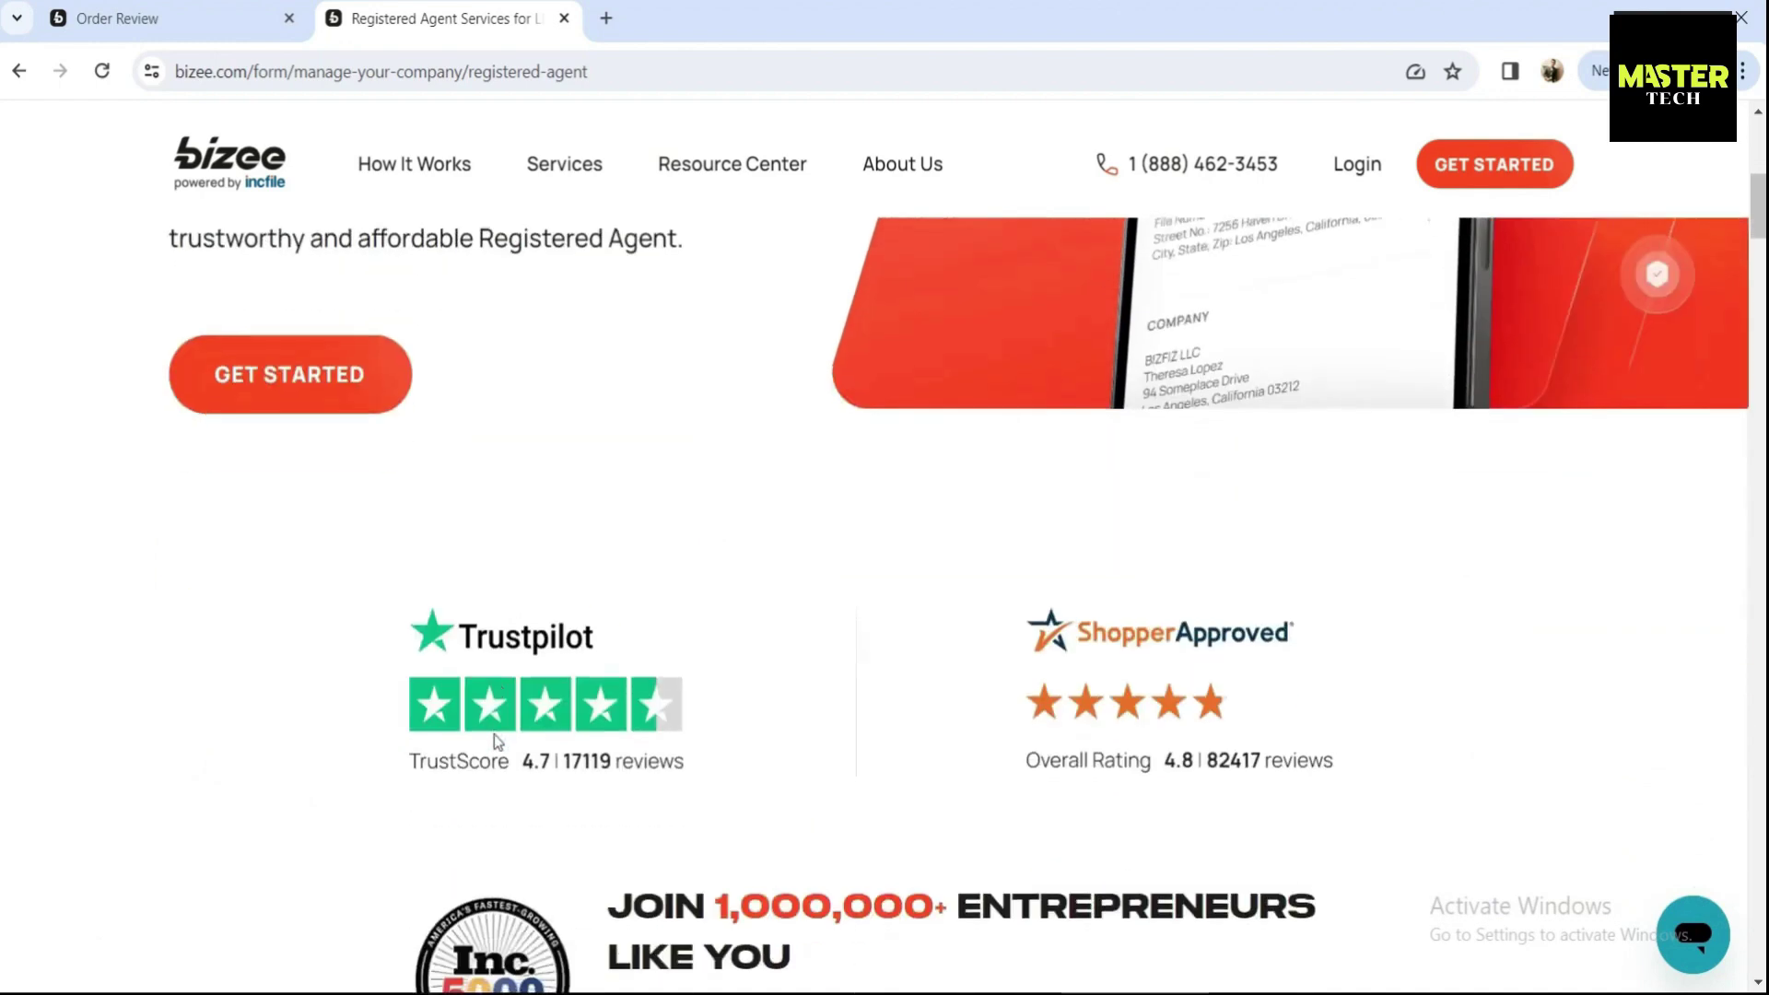
scroll(493, 733, "down", 2)
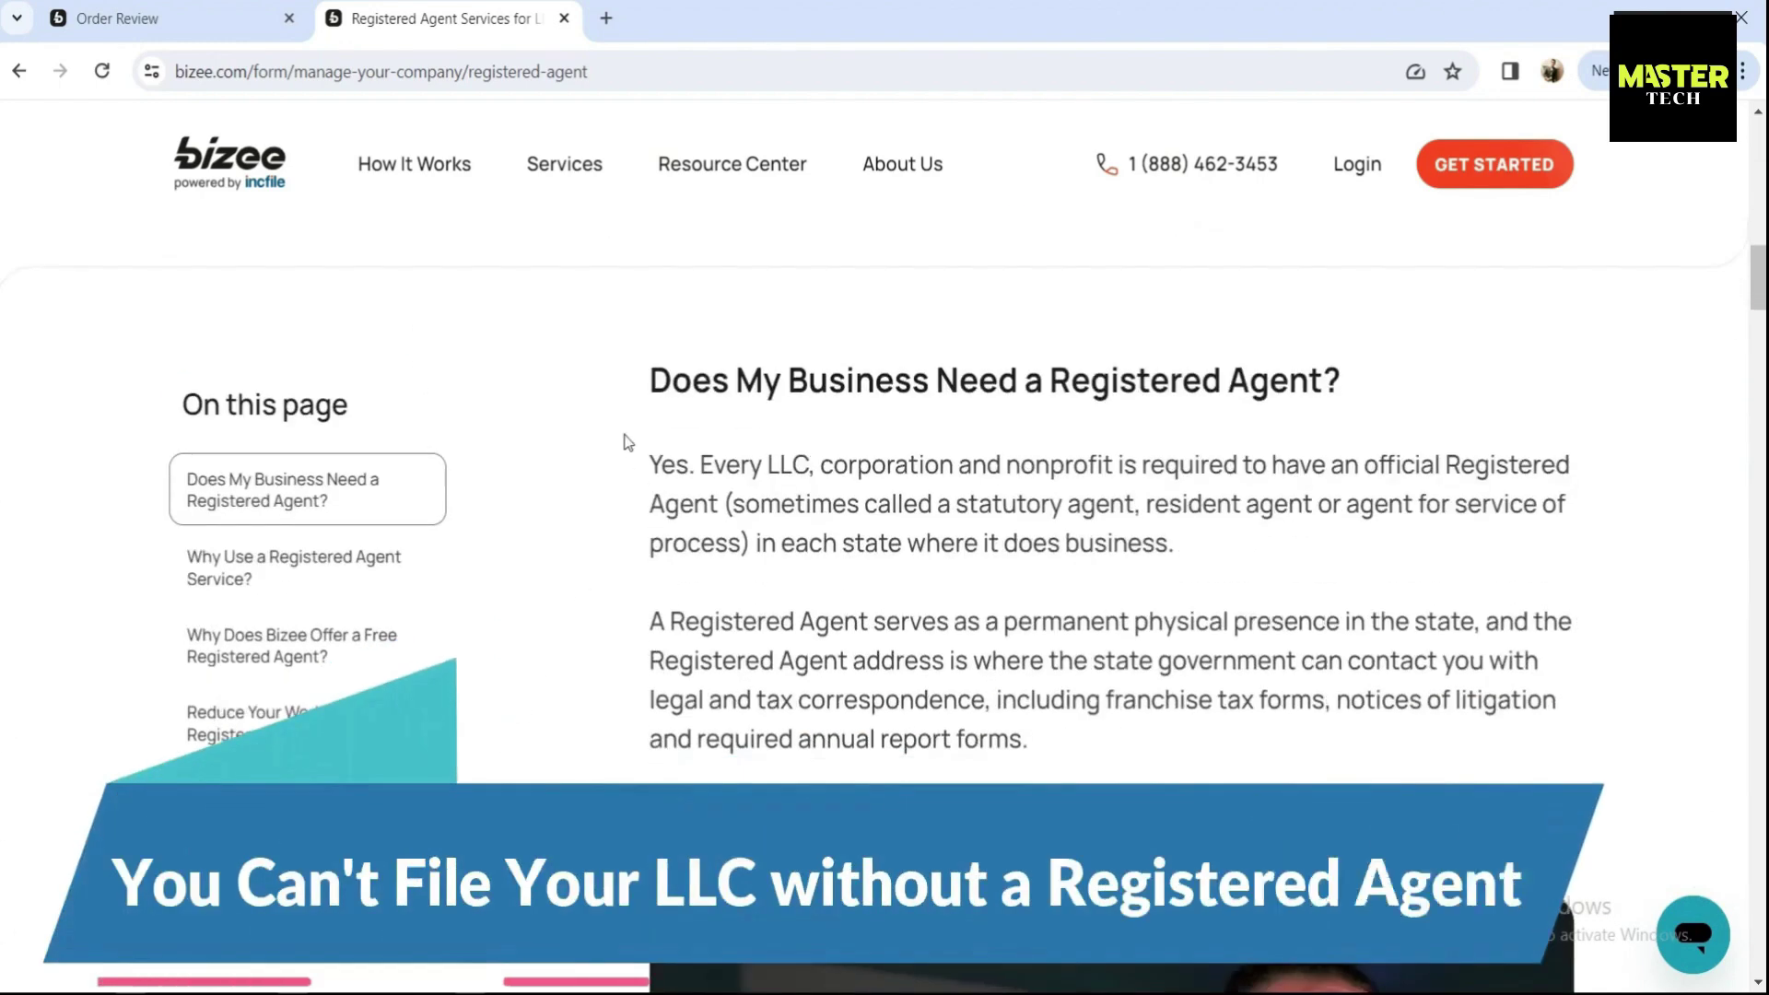
left_click_drag(648, 381, 1343, 390)
left_click_drag(697, 465, 648, 474)
left_click(644, 468)
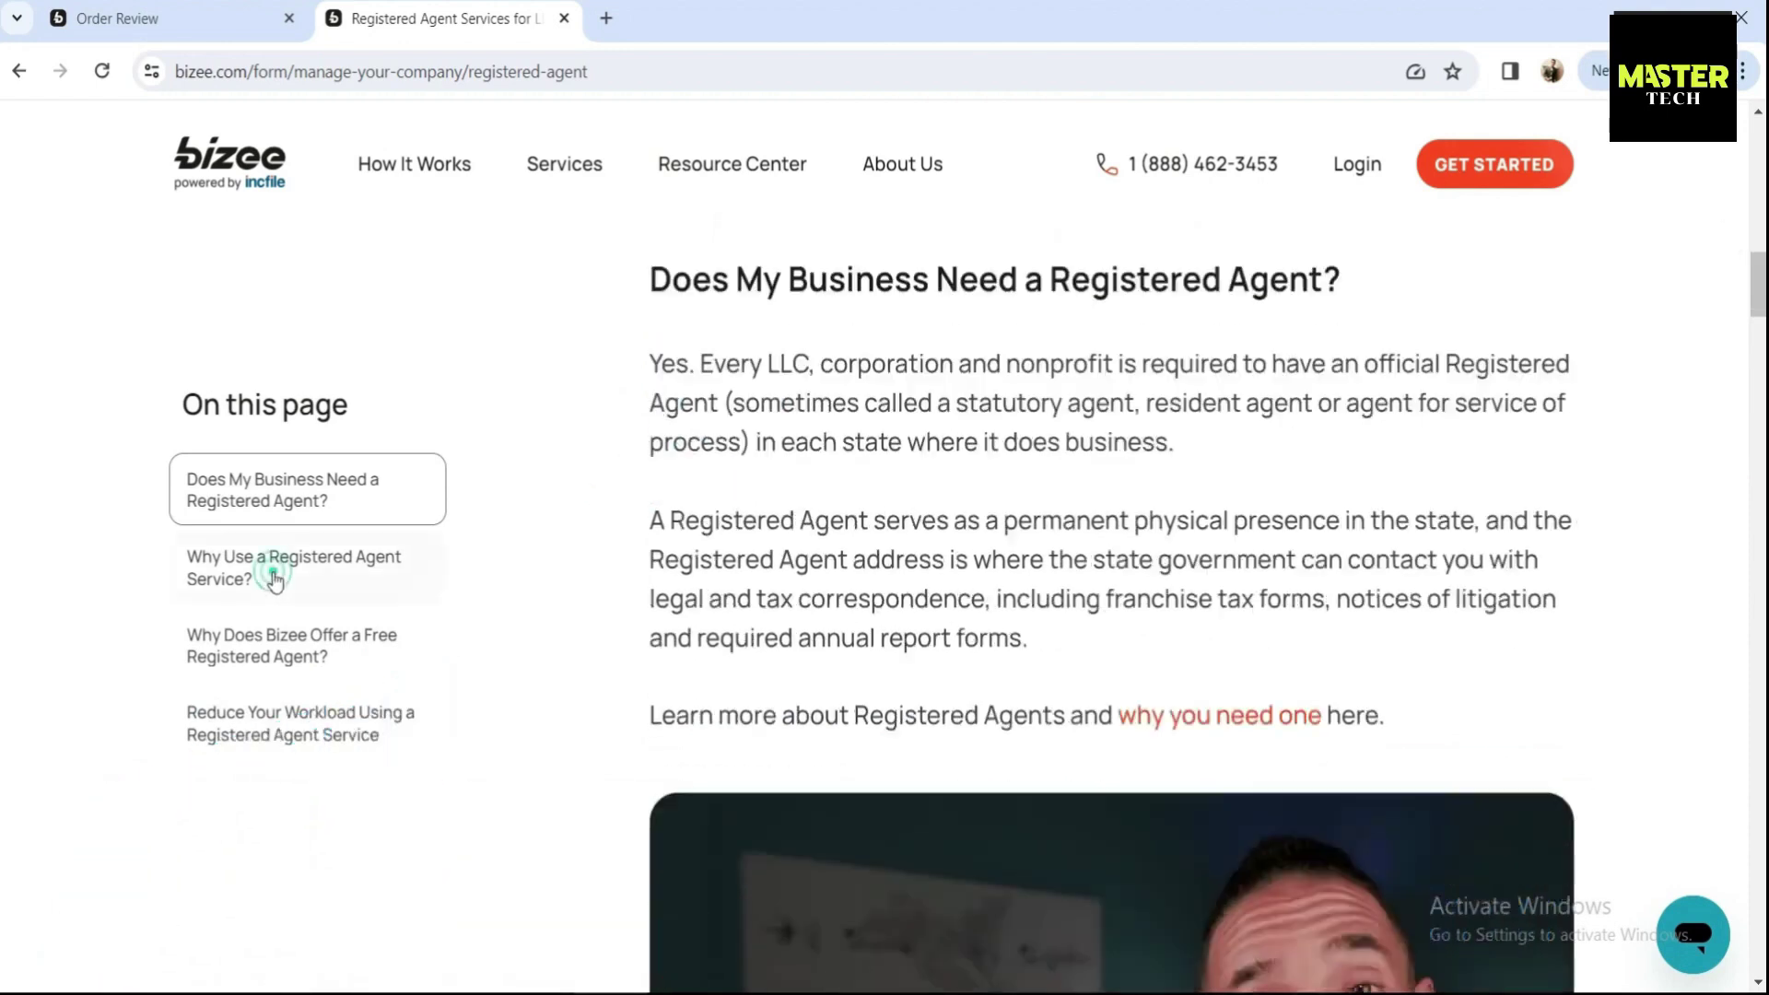
- Browse the registered-agent FAQ sections, then outline the Unlimited Name Searches item on the order form
left_click(273, 578)
left_click(284, 638)
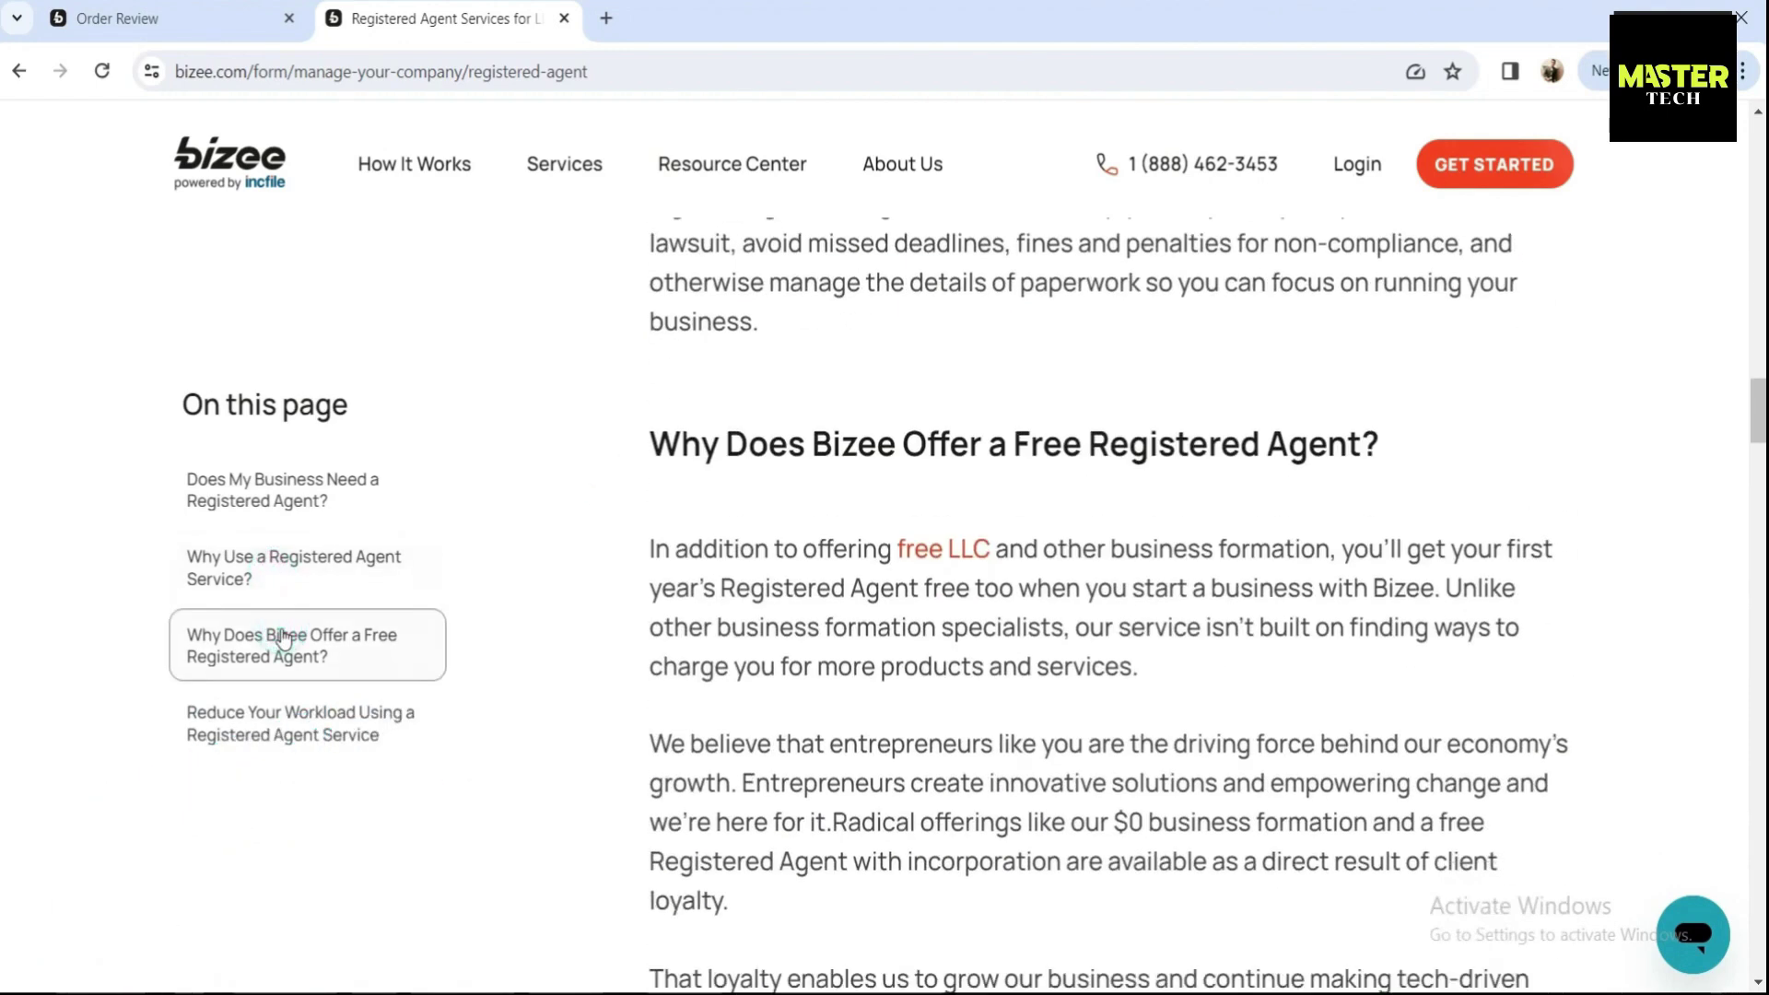
left_click(290, 698)
scroll(657, 663, "down", 20)
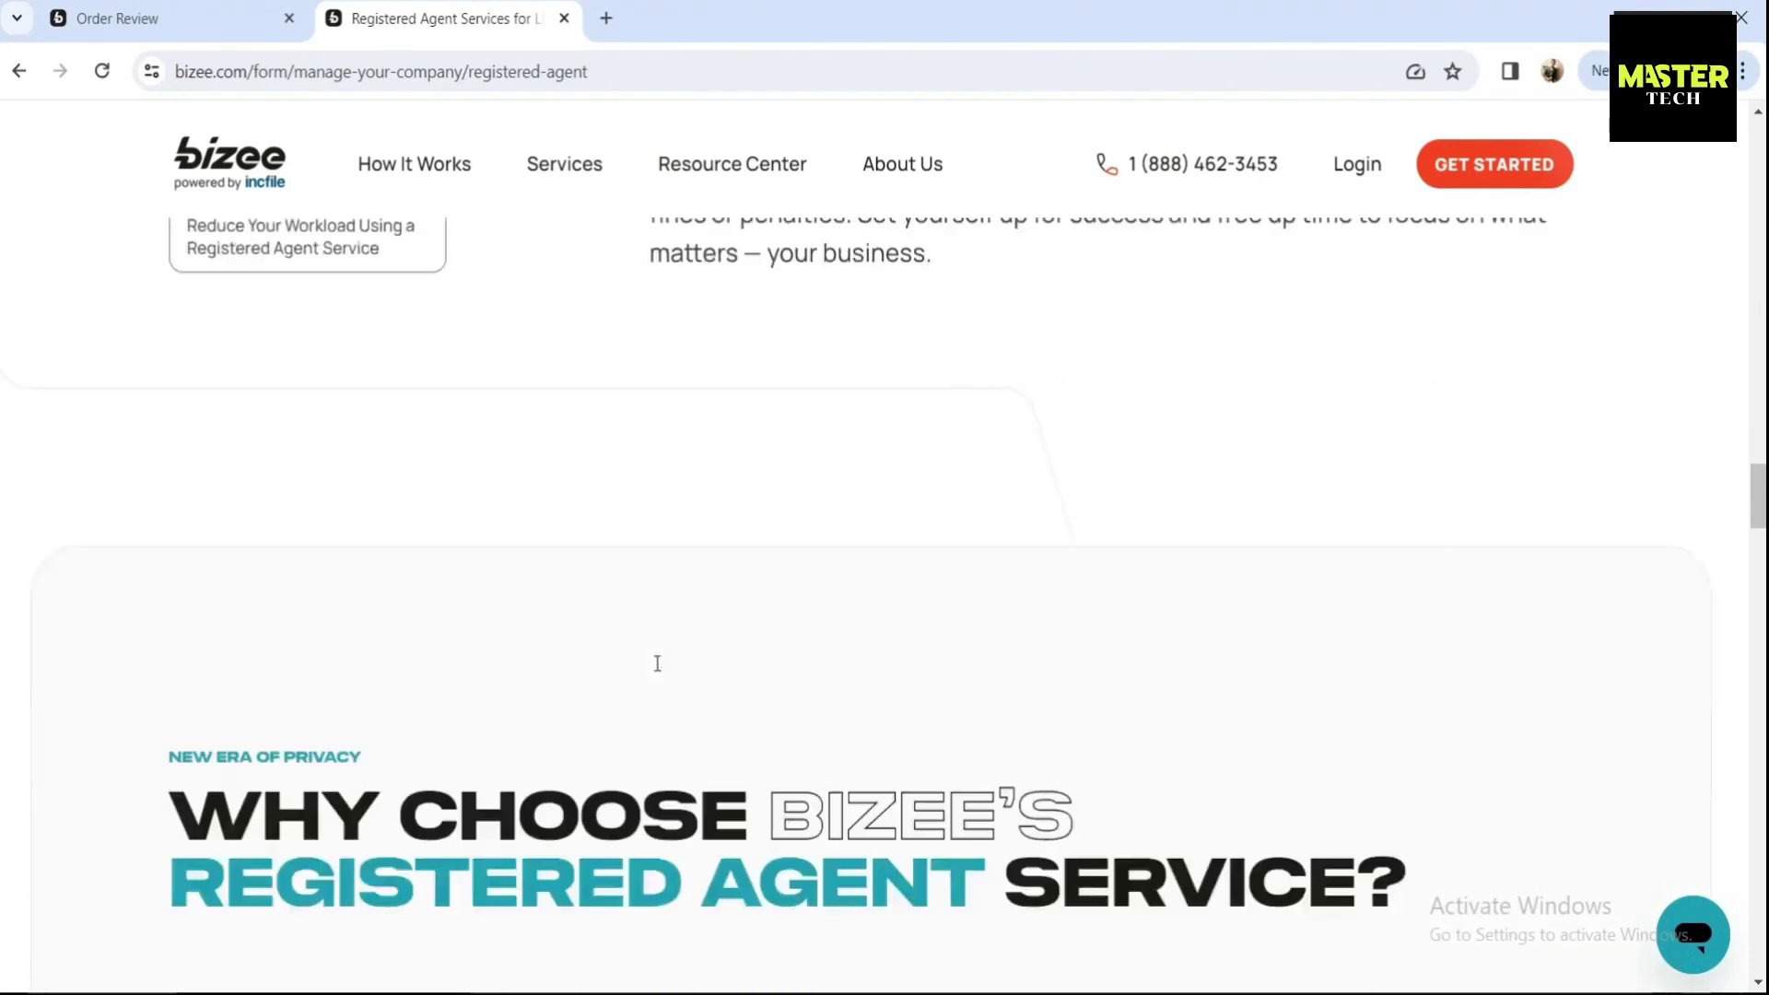
scroll(657, 663, "down", 20)
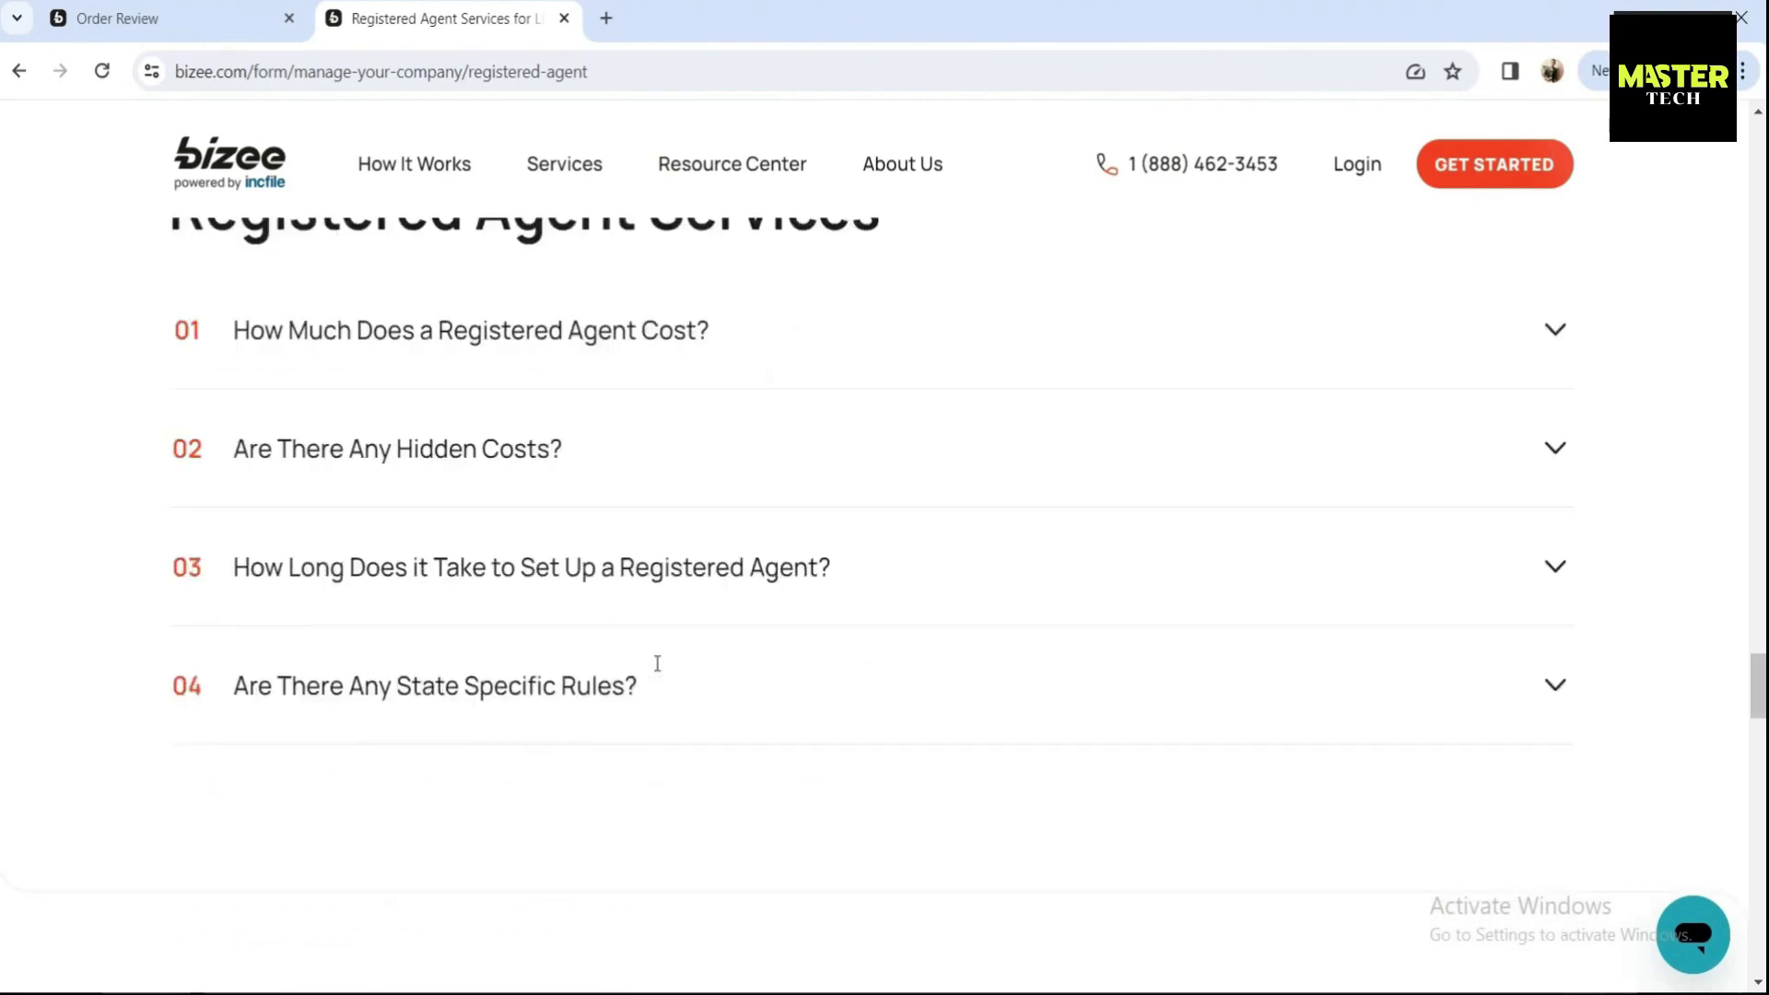
scroll(657, 664, "down", 15)
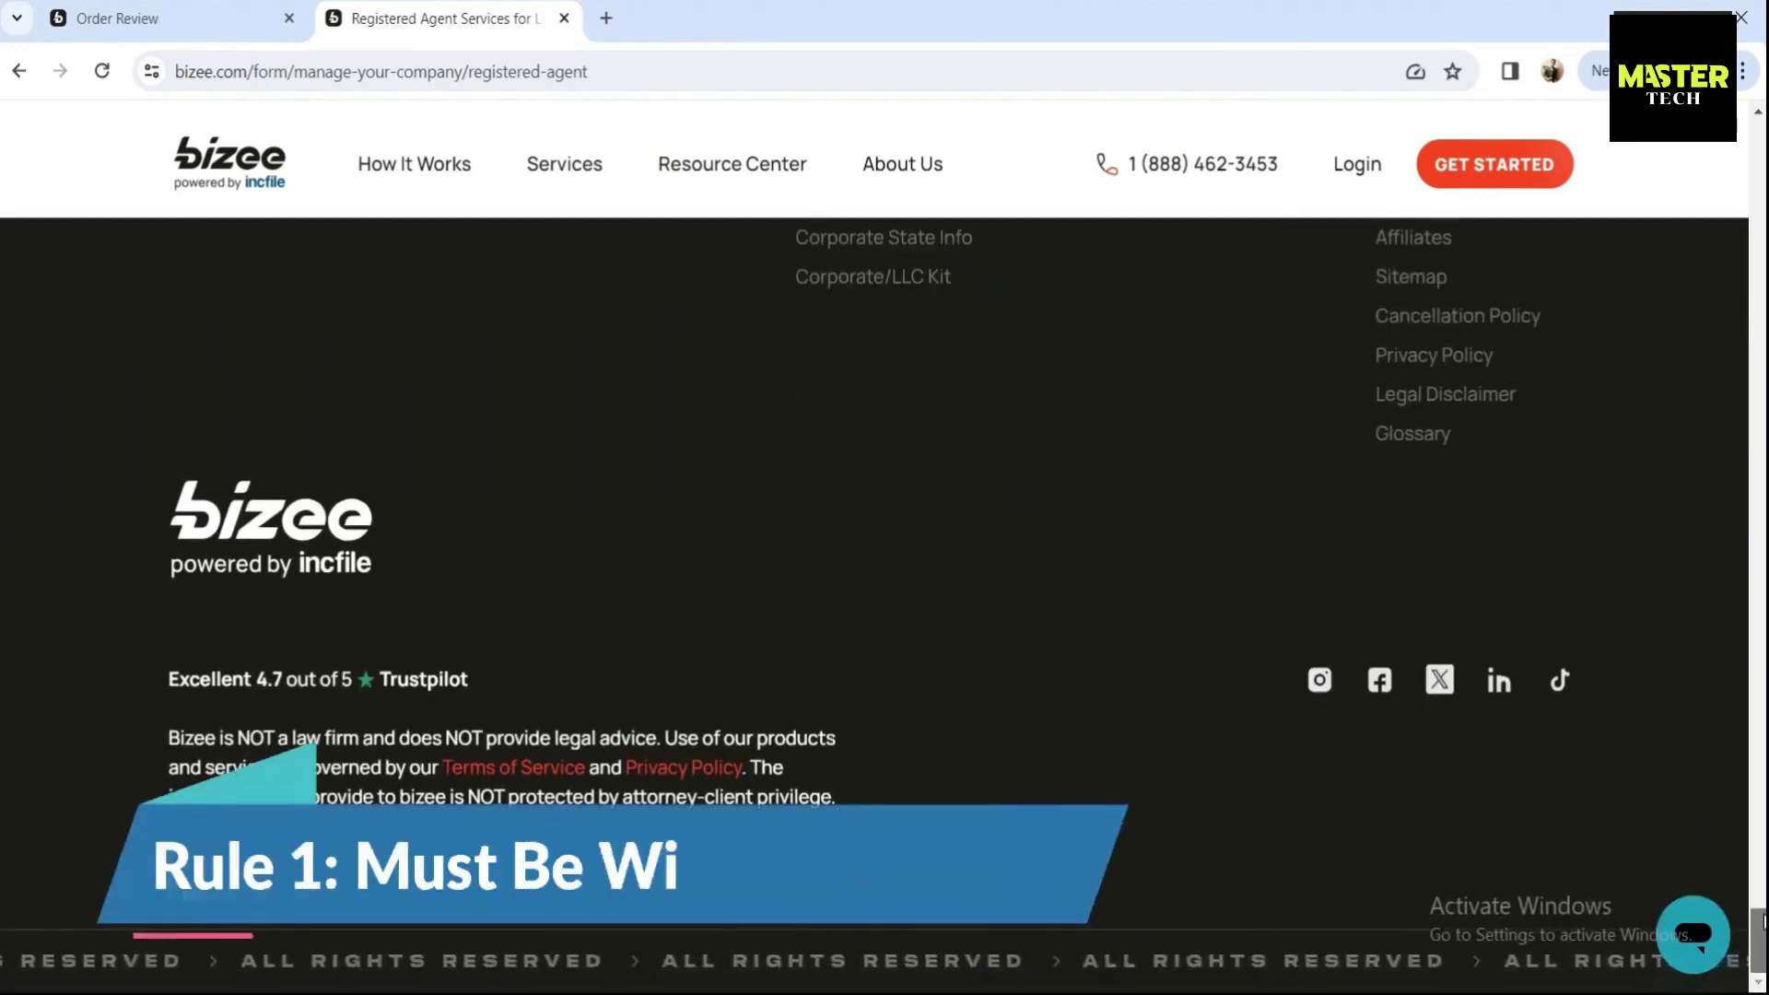
key("Home")
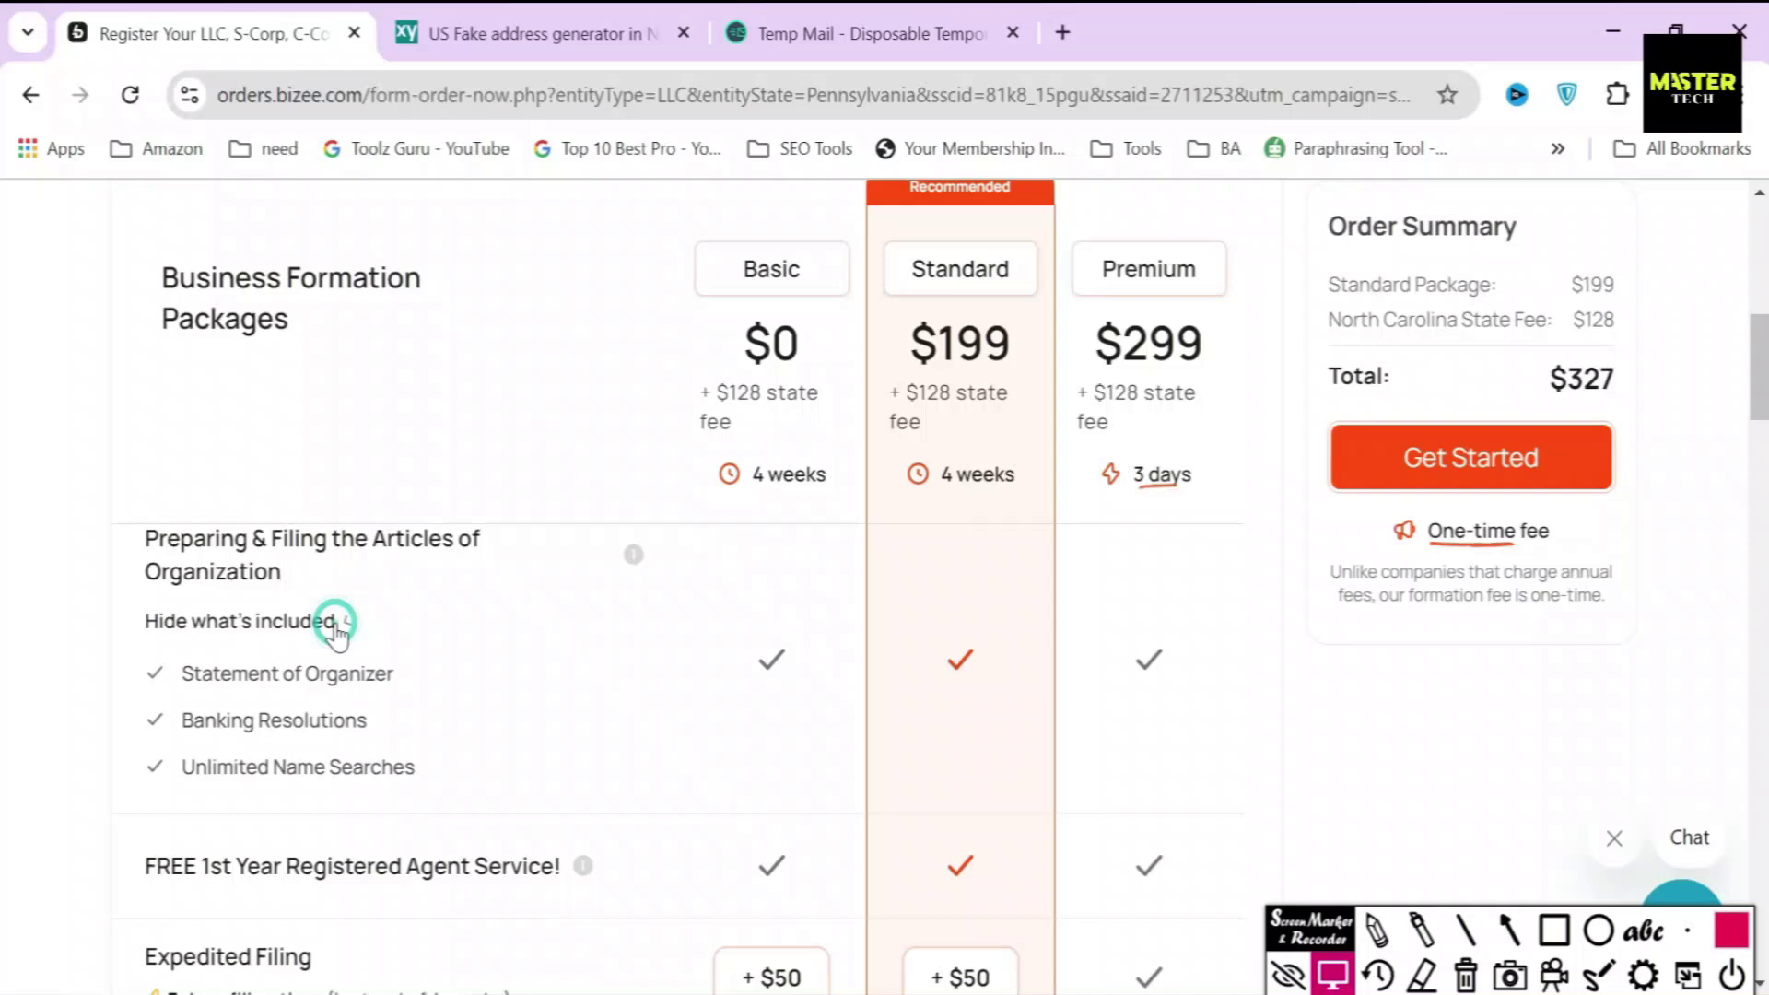
key("ctrl+r")
mouse_move(128, 745)
left_mouse_down()
mouse_move(385, 802)
mouse_move(452, 795)
left_mouse_up()
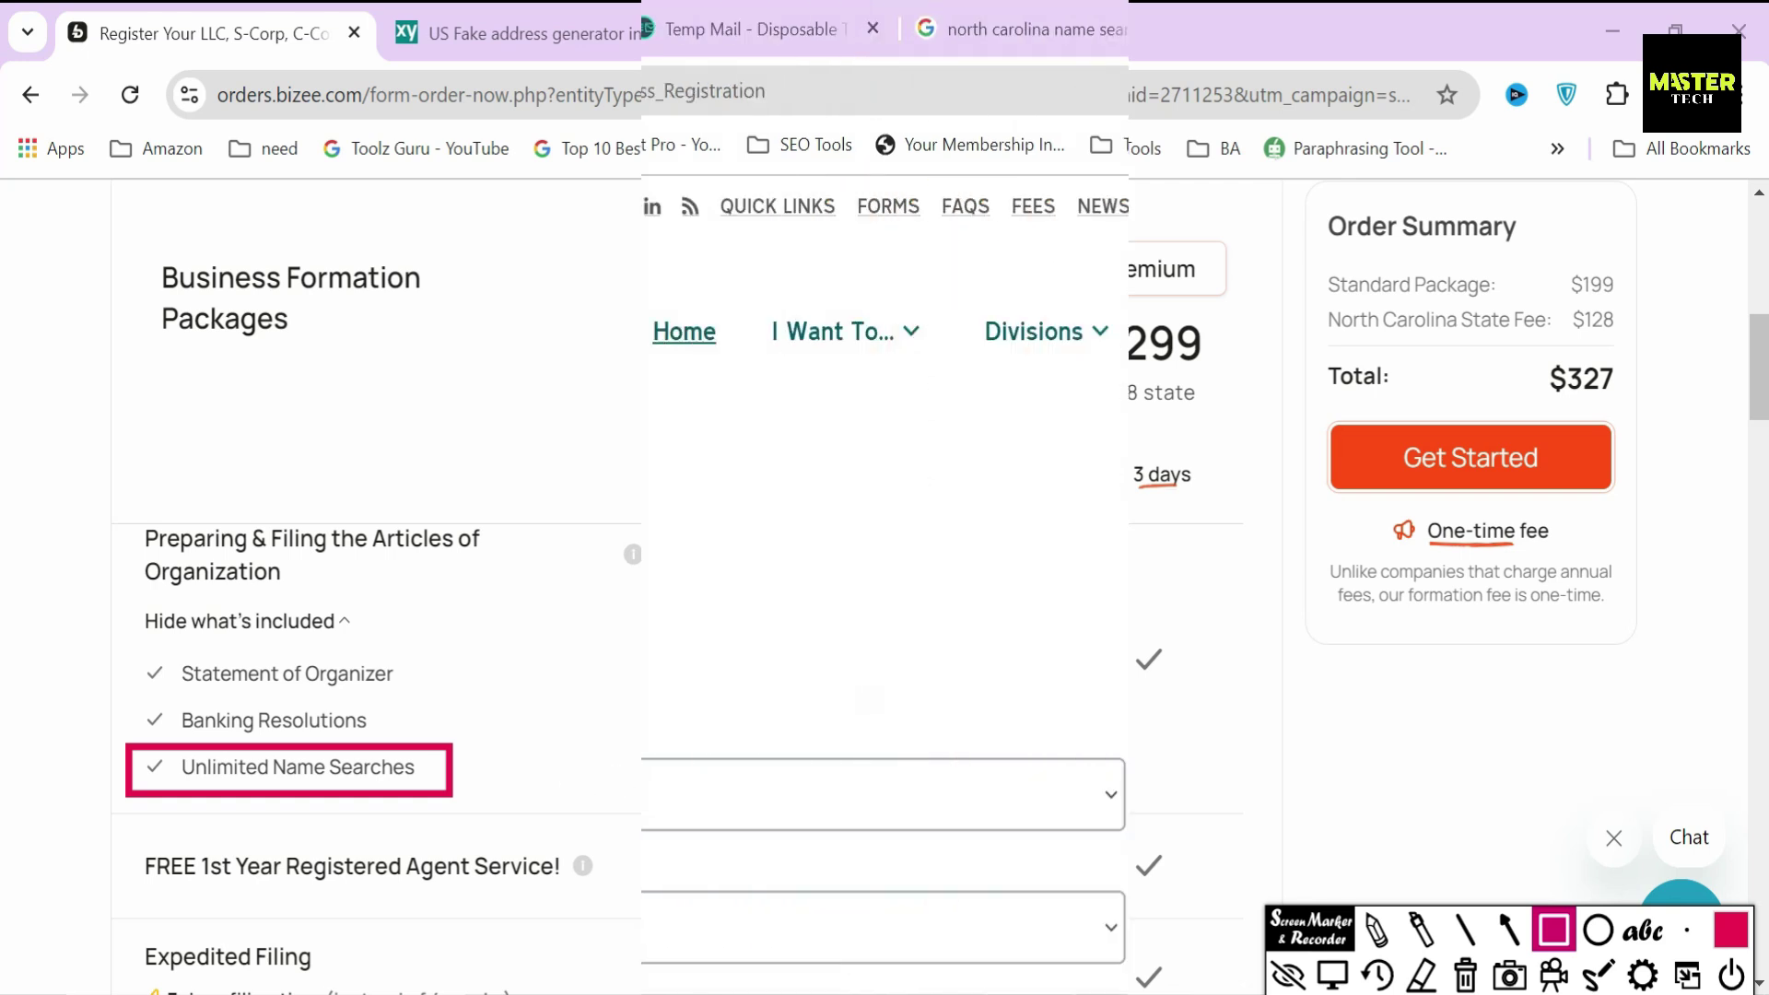
- Outline the Secretary of State logo on the NC search page
mouse_move(210, 254)
left_mouse_down()
mouse_move(264, 403)
mouse_move(581, 378)
mouse_move(560, 379)
left_mouse_up()
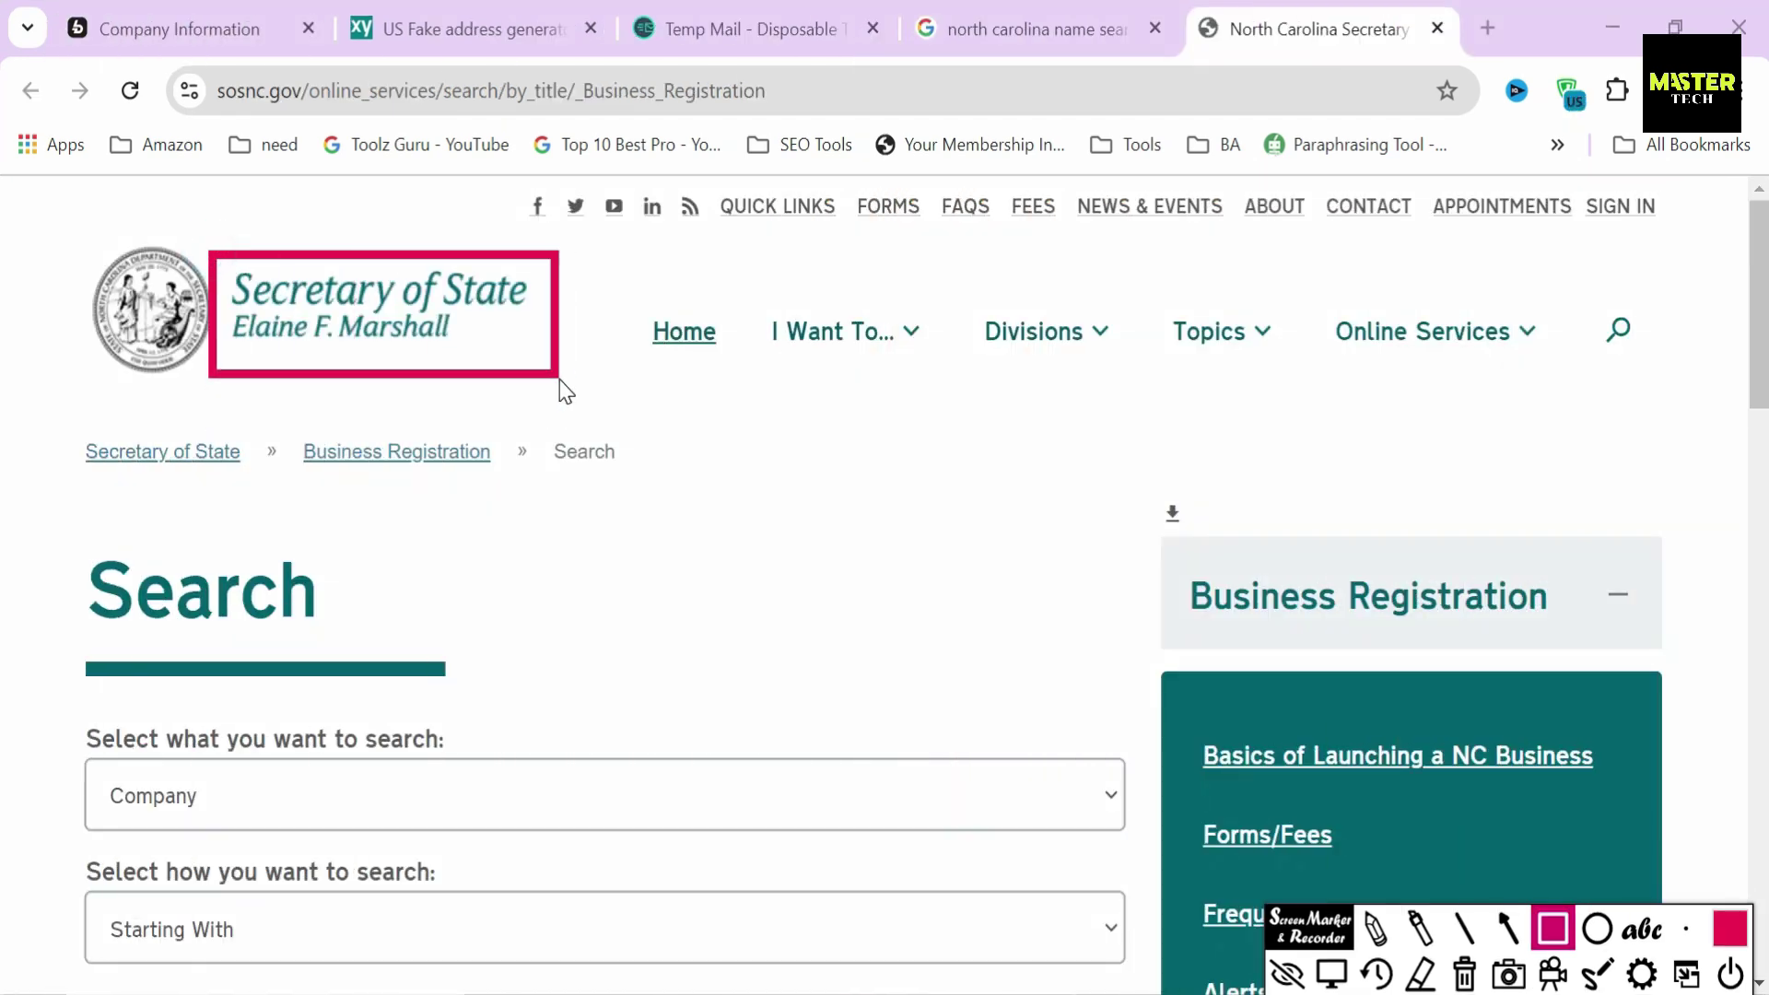
key("a")
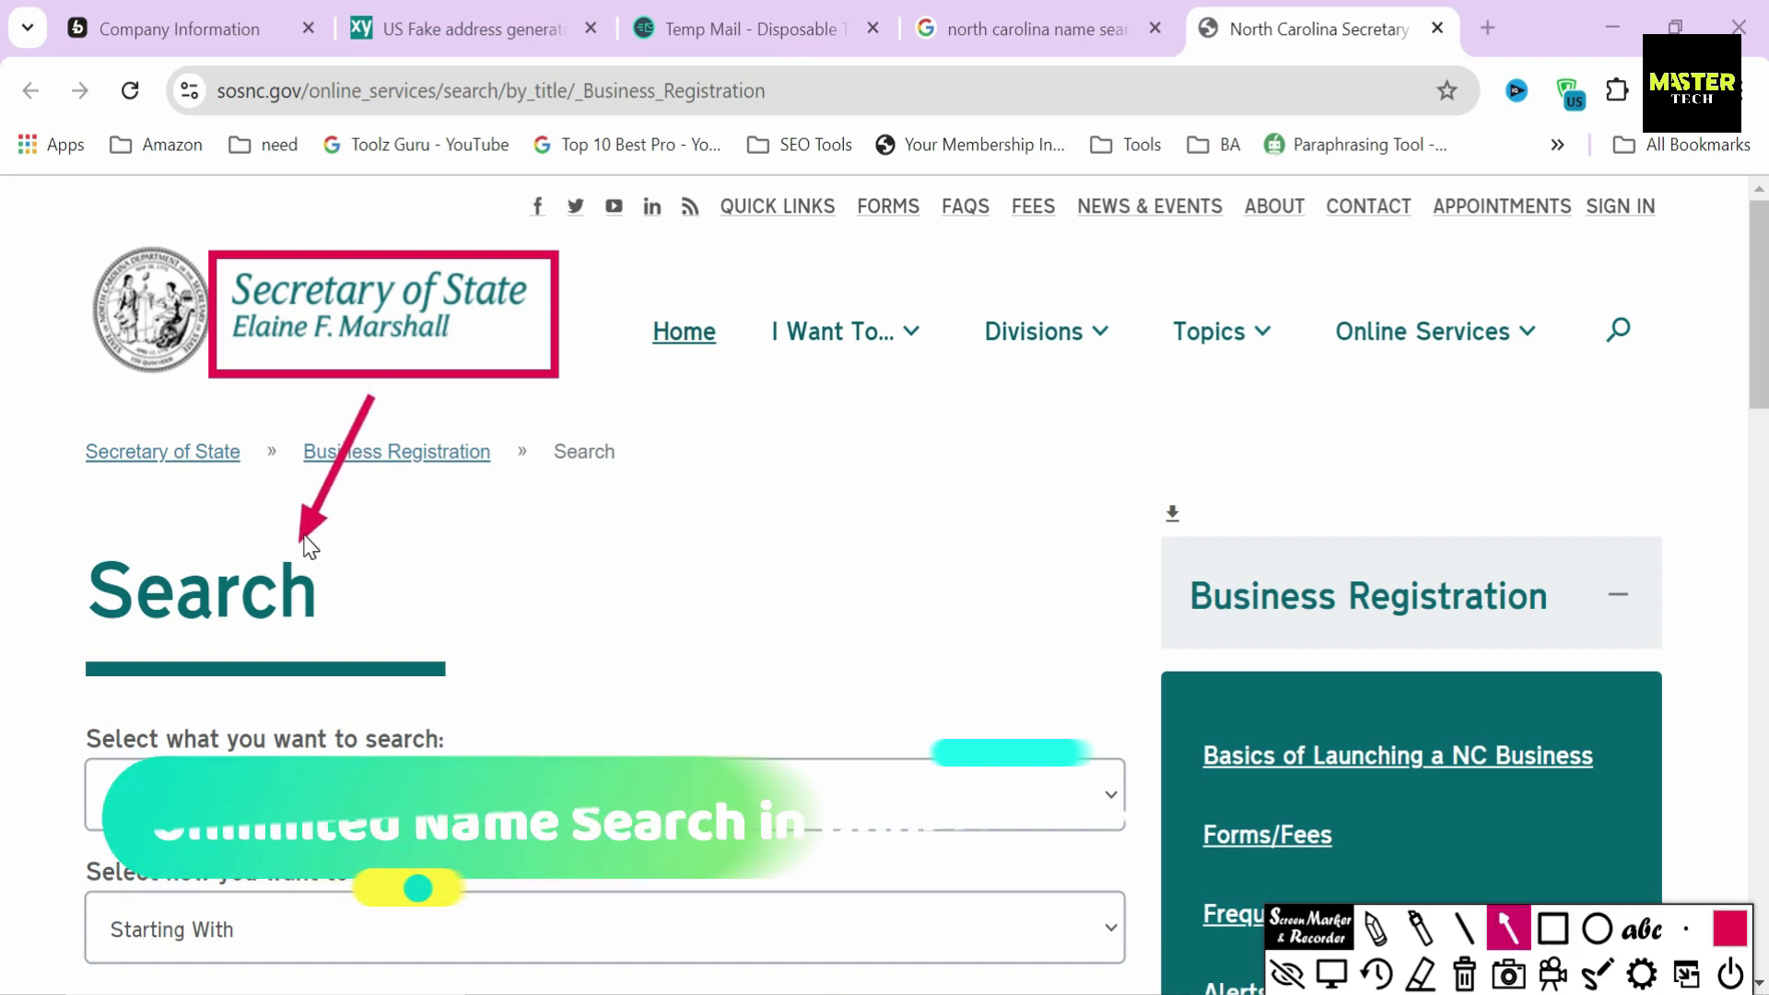
scroll(24, 759, "down", 3)
left_click_drag(26, 751, 85, 763)
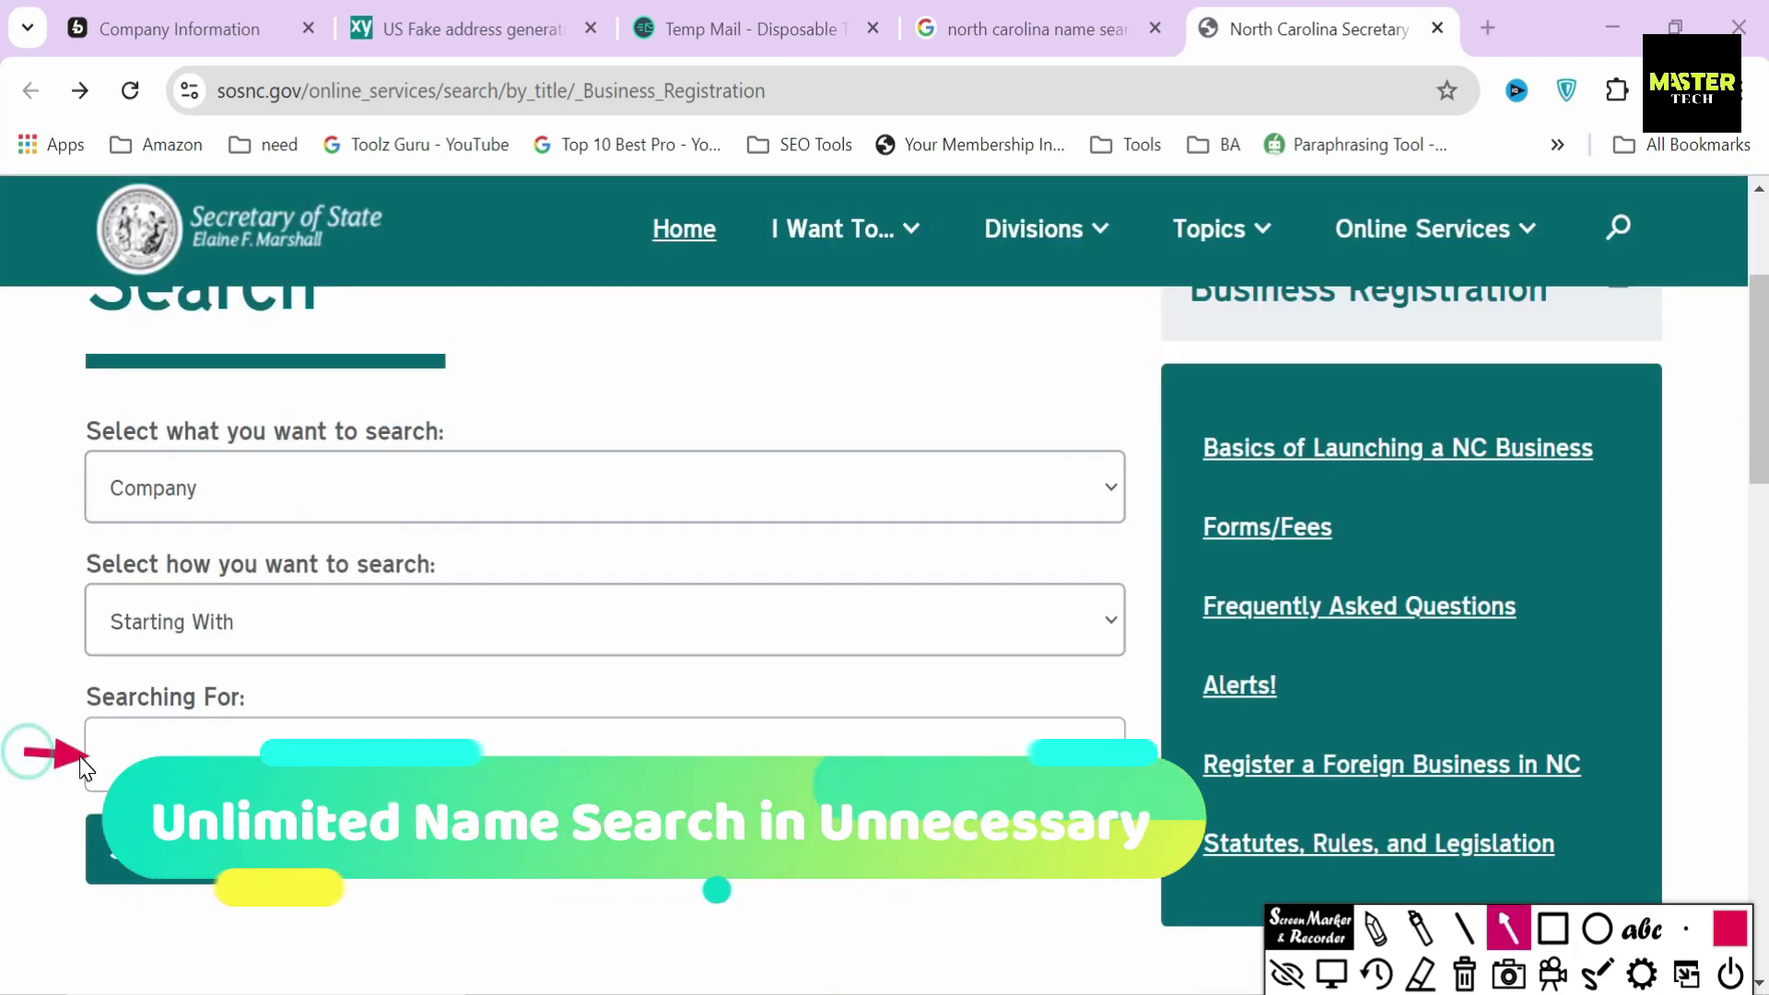
- Search company names for 'Real Estate' and scroll through the matching businesses
left_click(85, 763)
type("Real Estate")
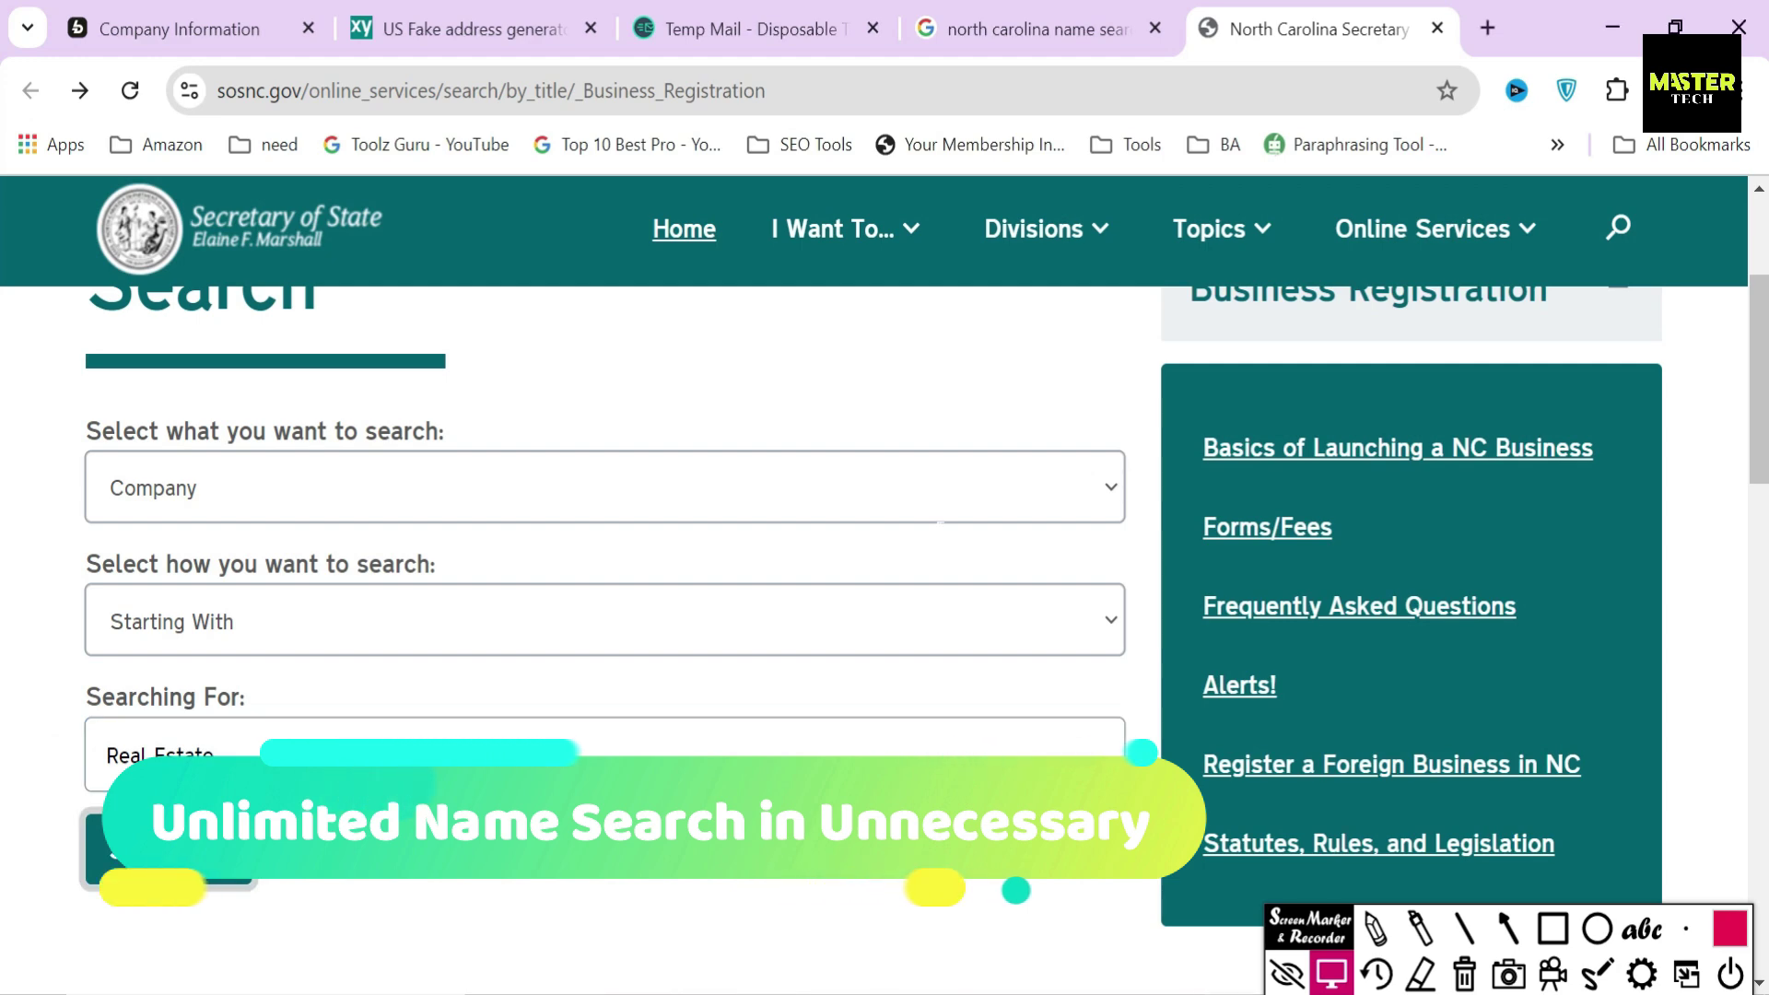
key("Return")
scroll(482, 564, "down", 10)
scroll(337, 532, "down", 15)
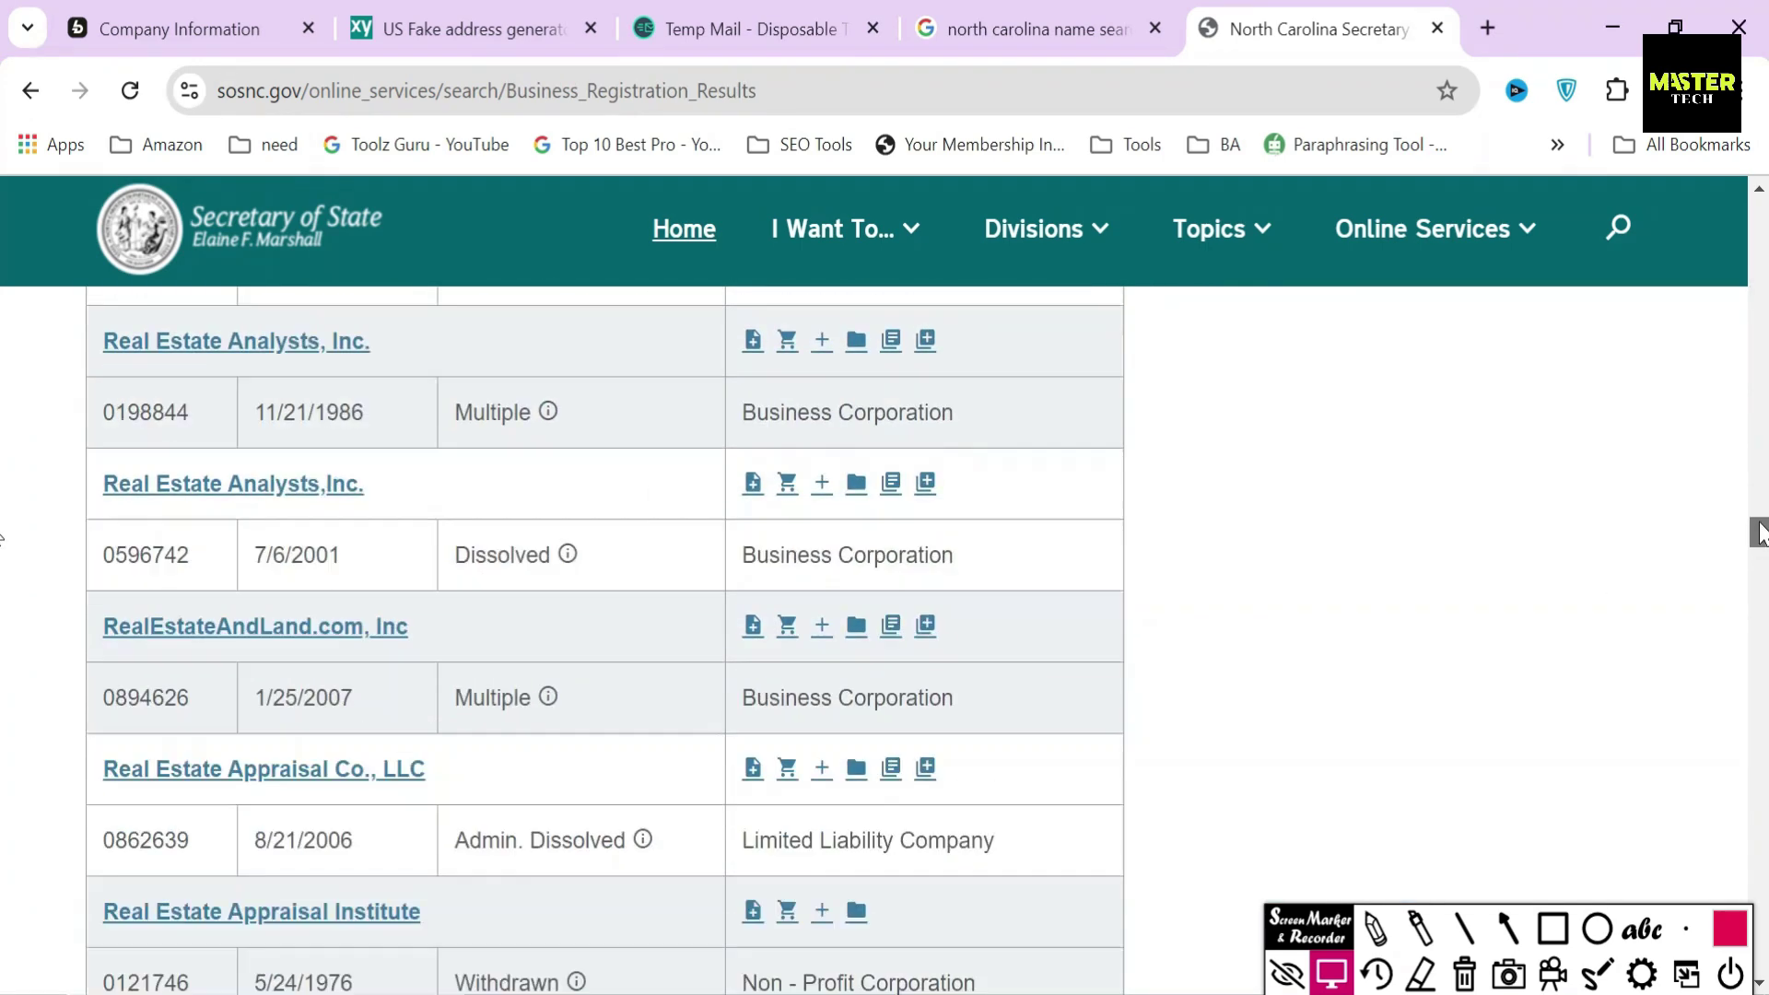
left_click_drag(1760, 532, 1760, 189)
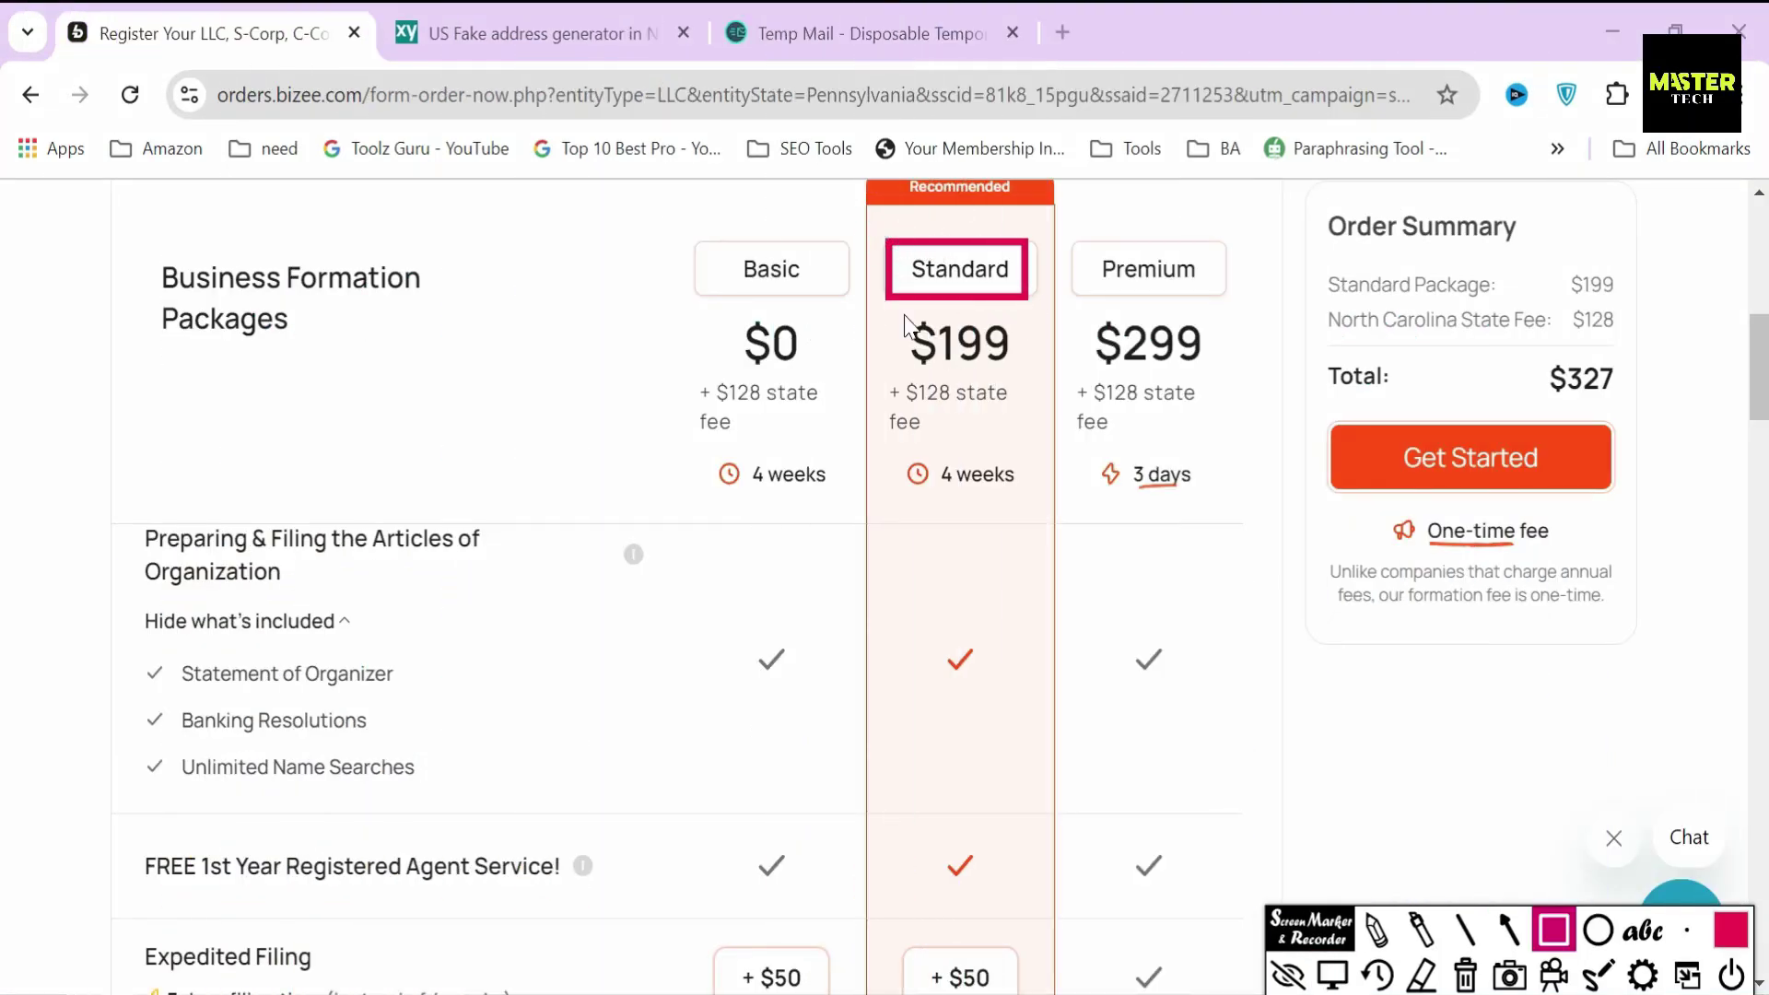
left_click_drag(915, 350, 1026, 384)
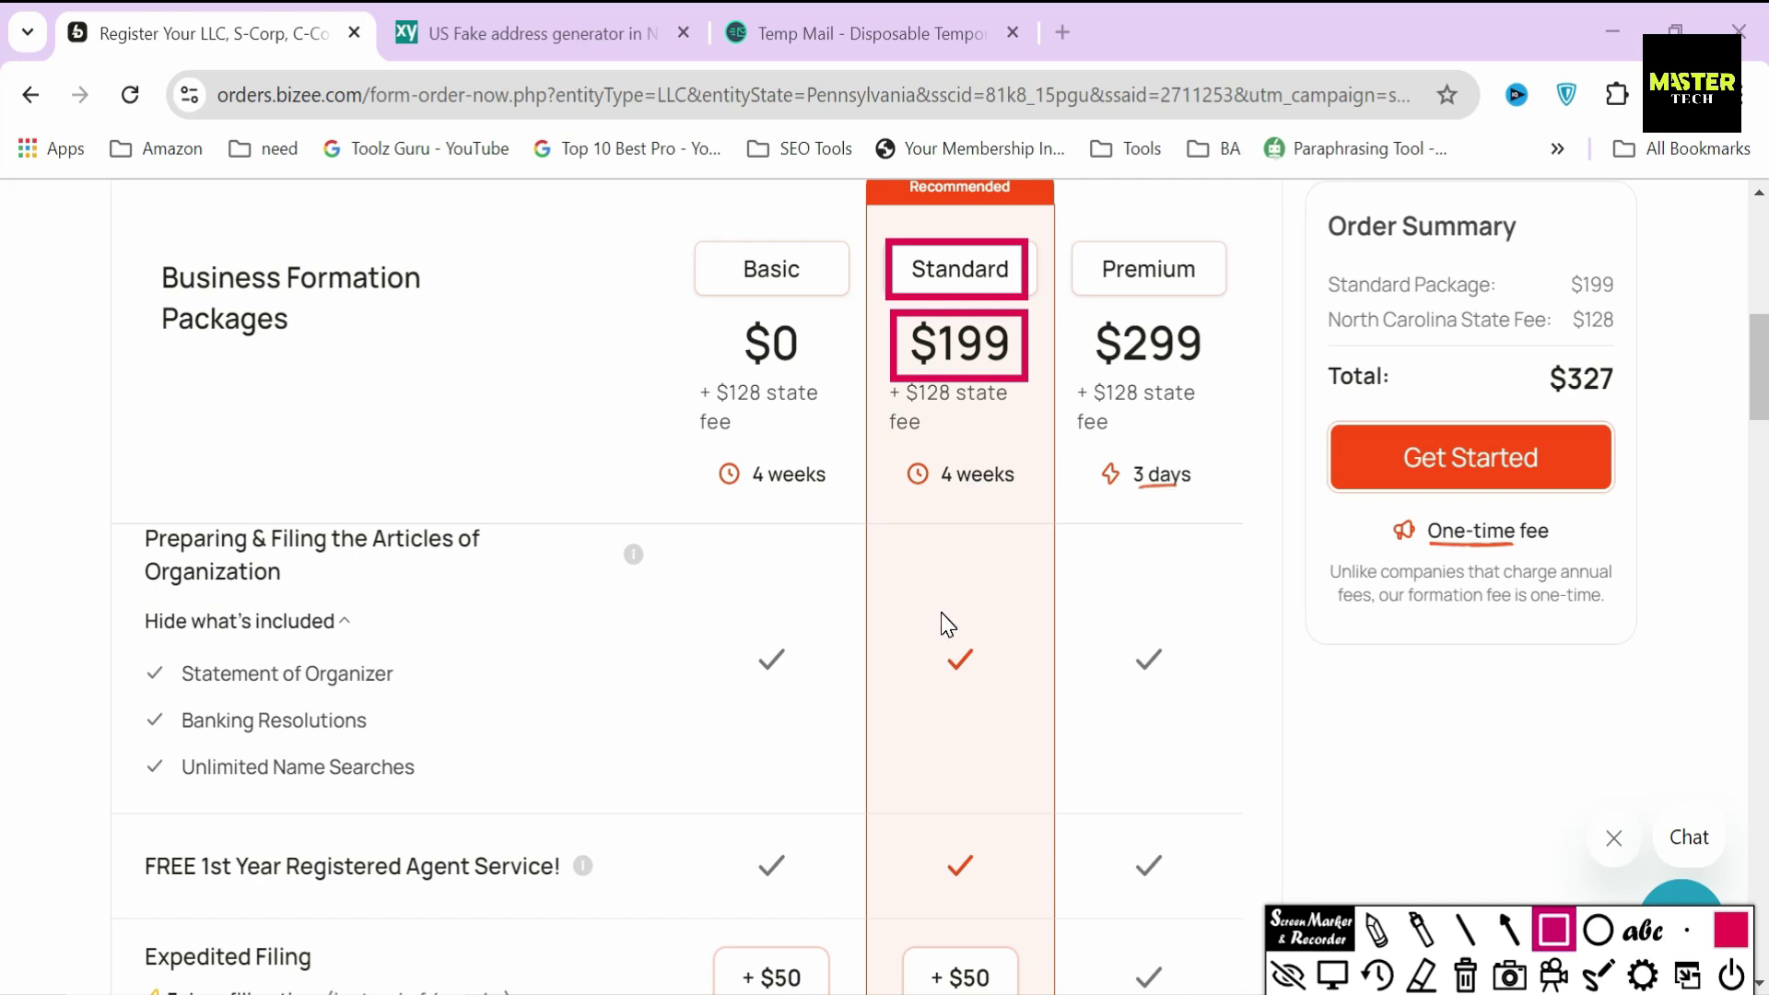
left_click(1465, 930)
scroll(153, 587, "down", 5)
mouse_move(123, 551)
left_mouse_down()
mouse_move(235, 622)
mouse_move(484, 628)
left_mouse_up()
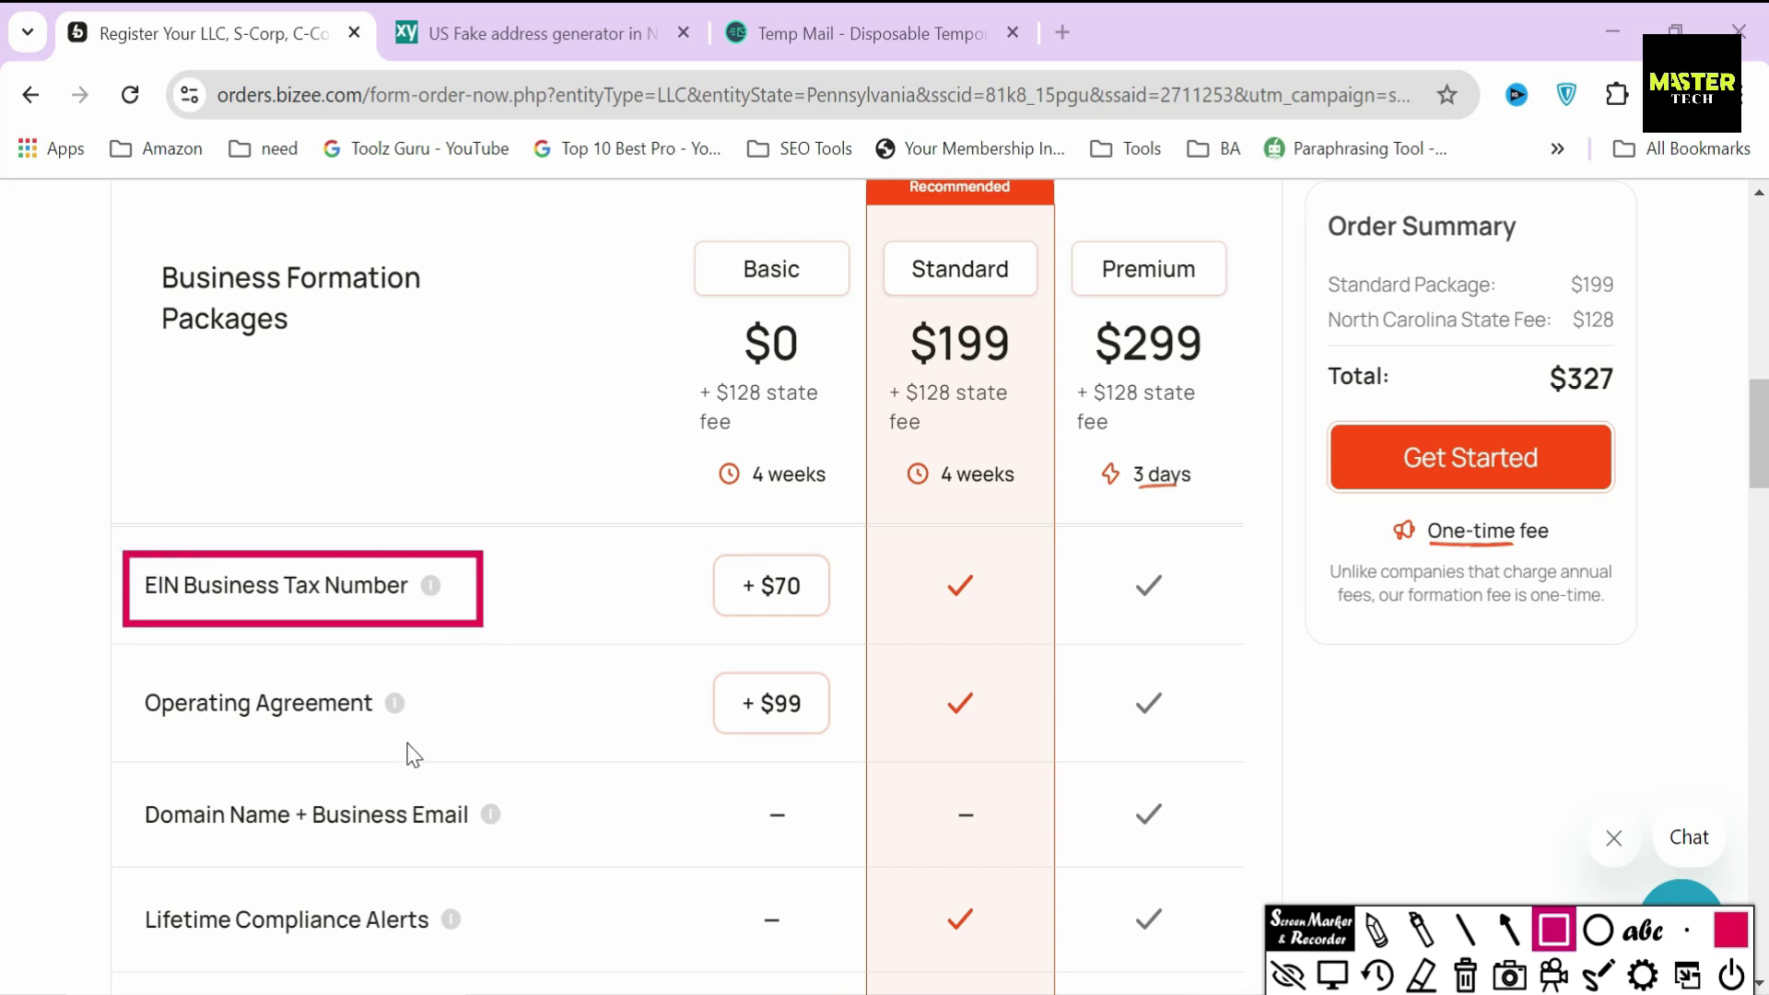
left_click_drag(124, 673, 423, 738)
left_click_drag(126, 892, 470, 956)
scroll(113, 621, "down", 4)
mouse_move(112, 621)
left_mouse_down()
mouse_move(395, 711)
mouse_move(527, 687)
left_mouse_up()
mouse_move(131, 724)
left_mouse_down()
mouse_move(347, 802)
mouse_move(466, 804)
left_mouse_up()
left_click_drag(126, 838, 349, 906)
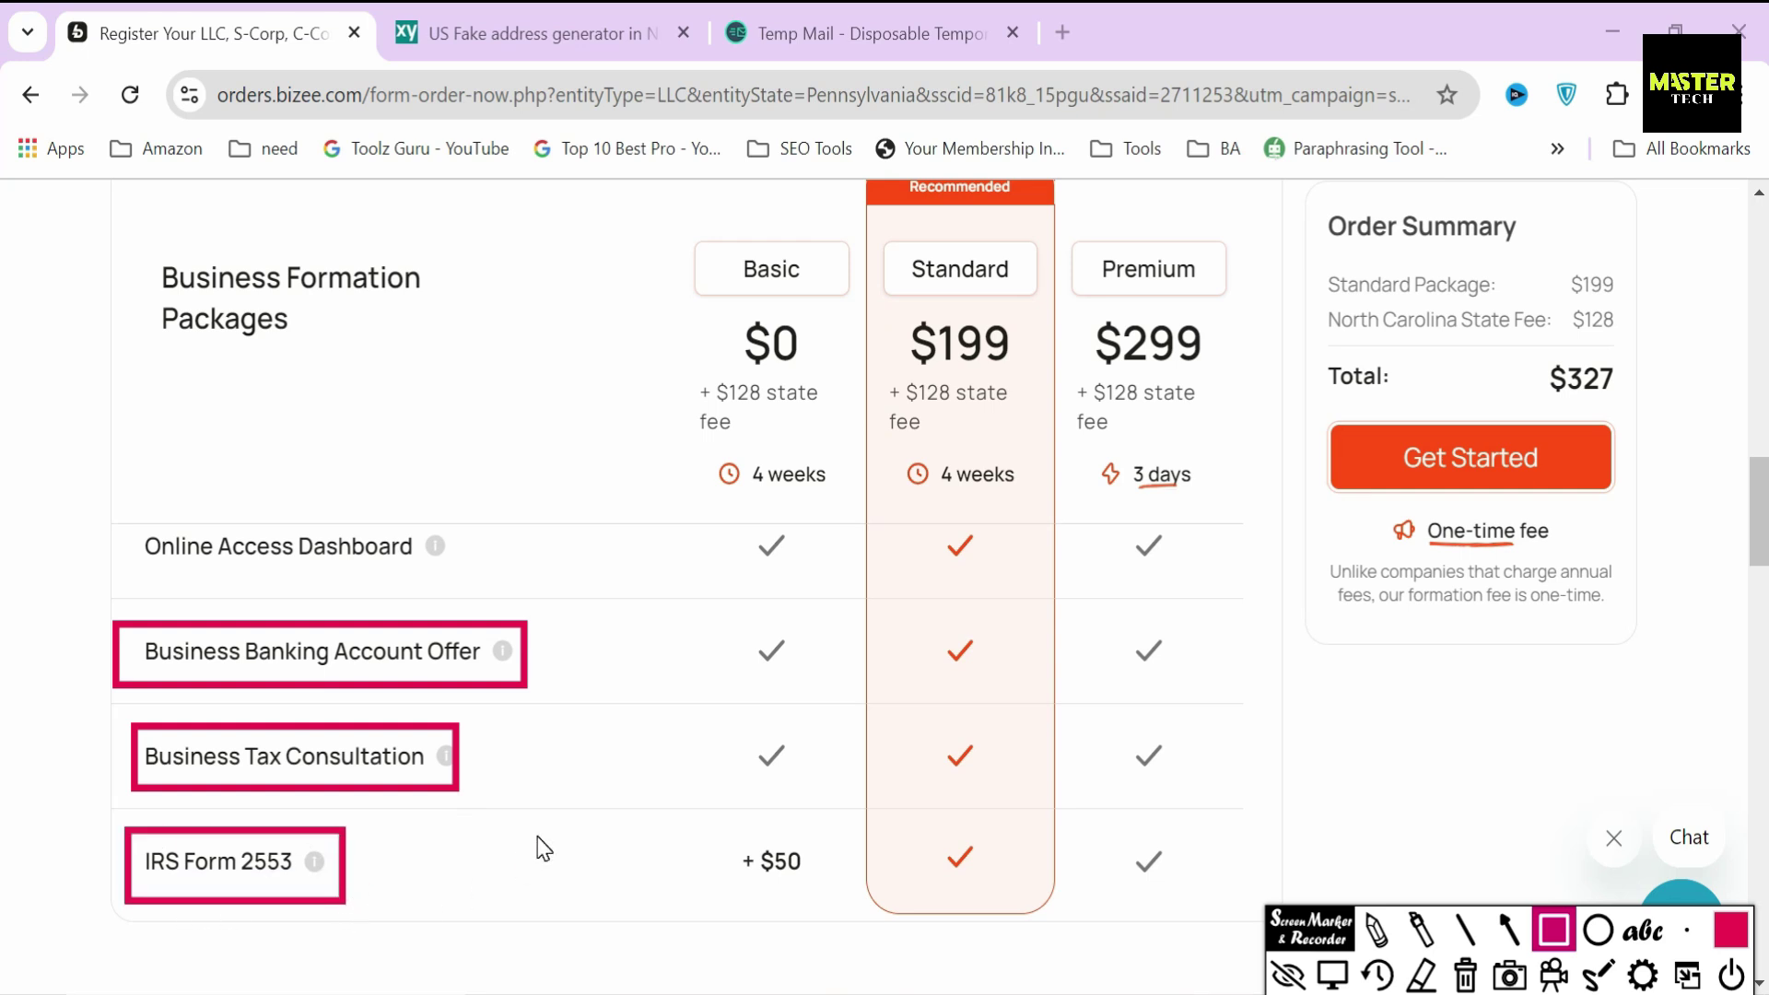
key("Delete")
mouse_move(123, 728)
left_mouse_down()
mouse_move(426, 821)
mouse_move(463, 811)
left_mouse_up()
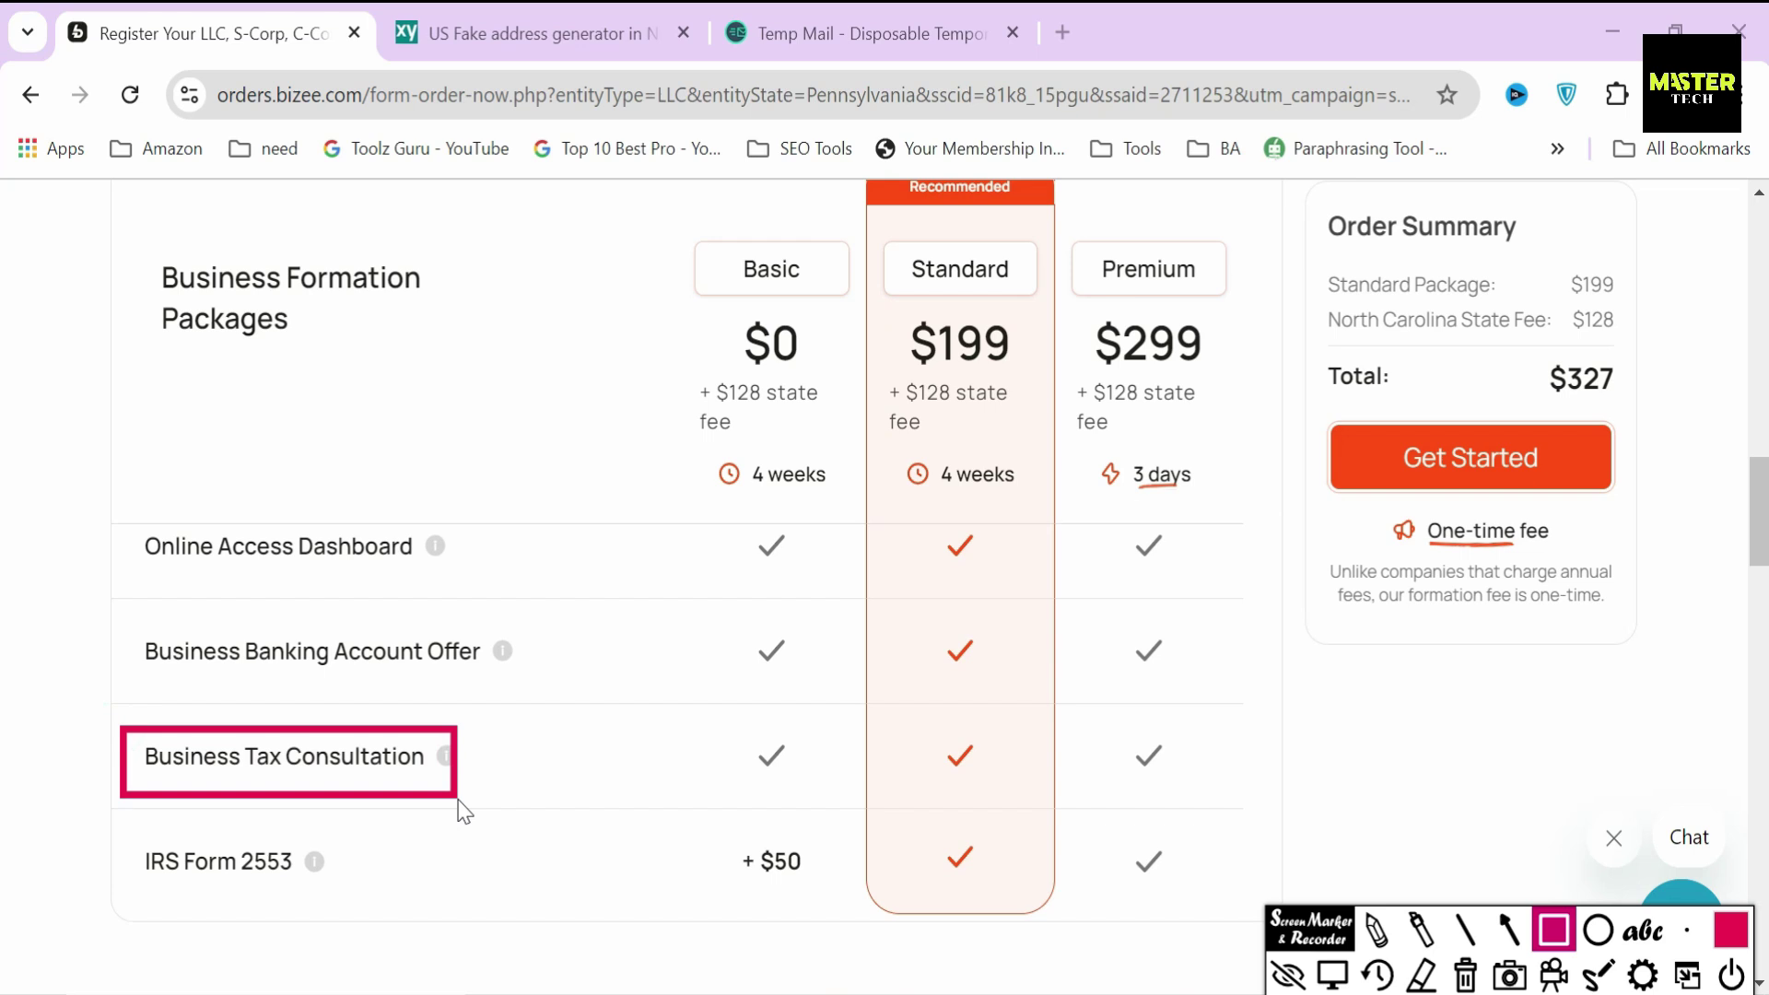
left_click(1508, 929)
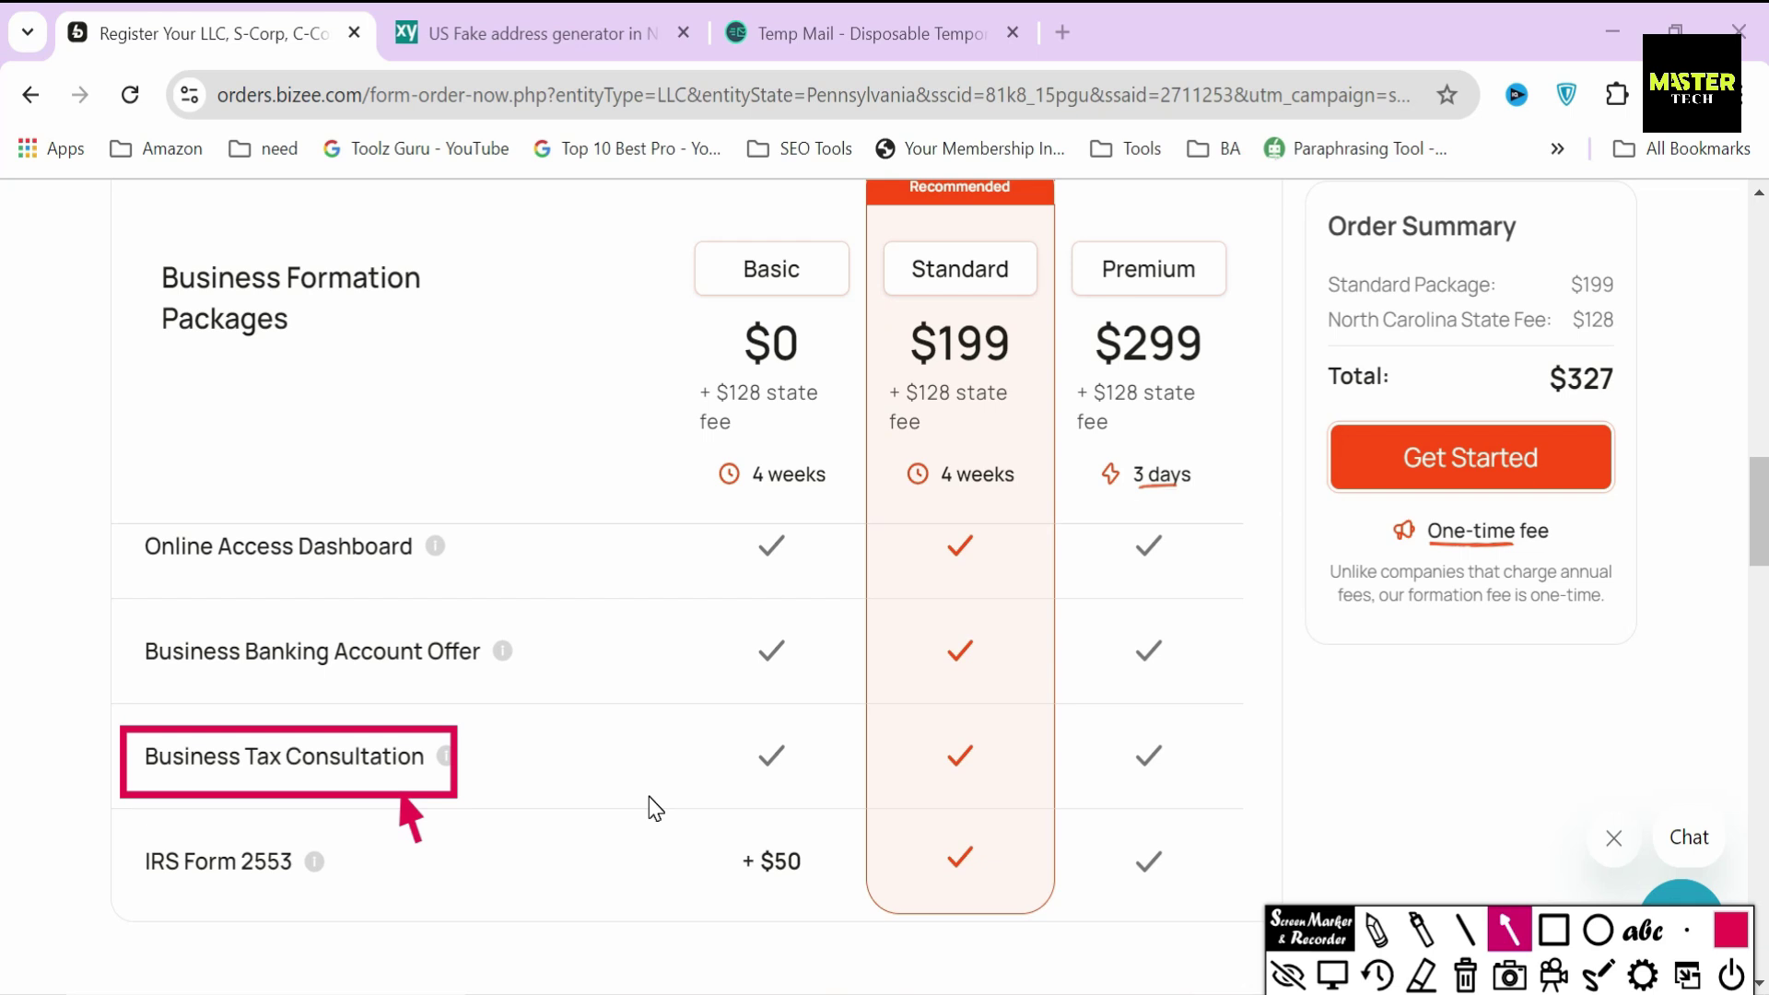
scroll(913, 673, "up", 5)
scroll(913, 673, "down", 3)
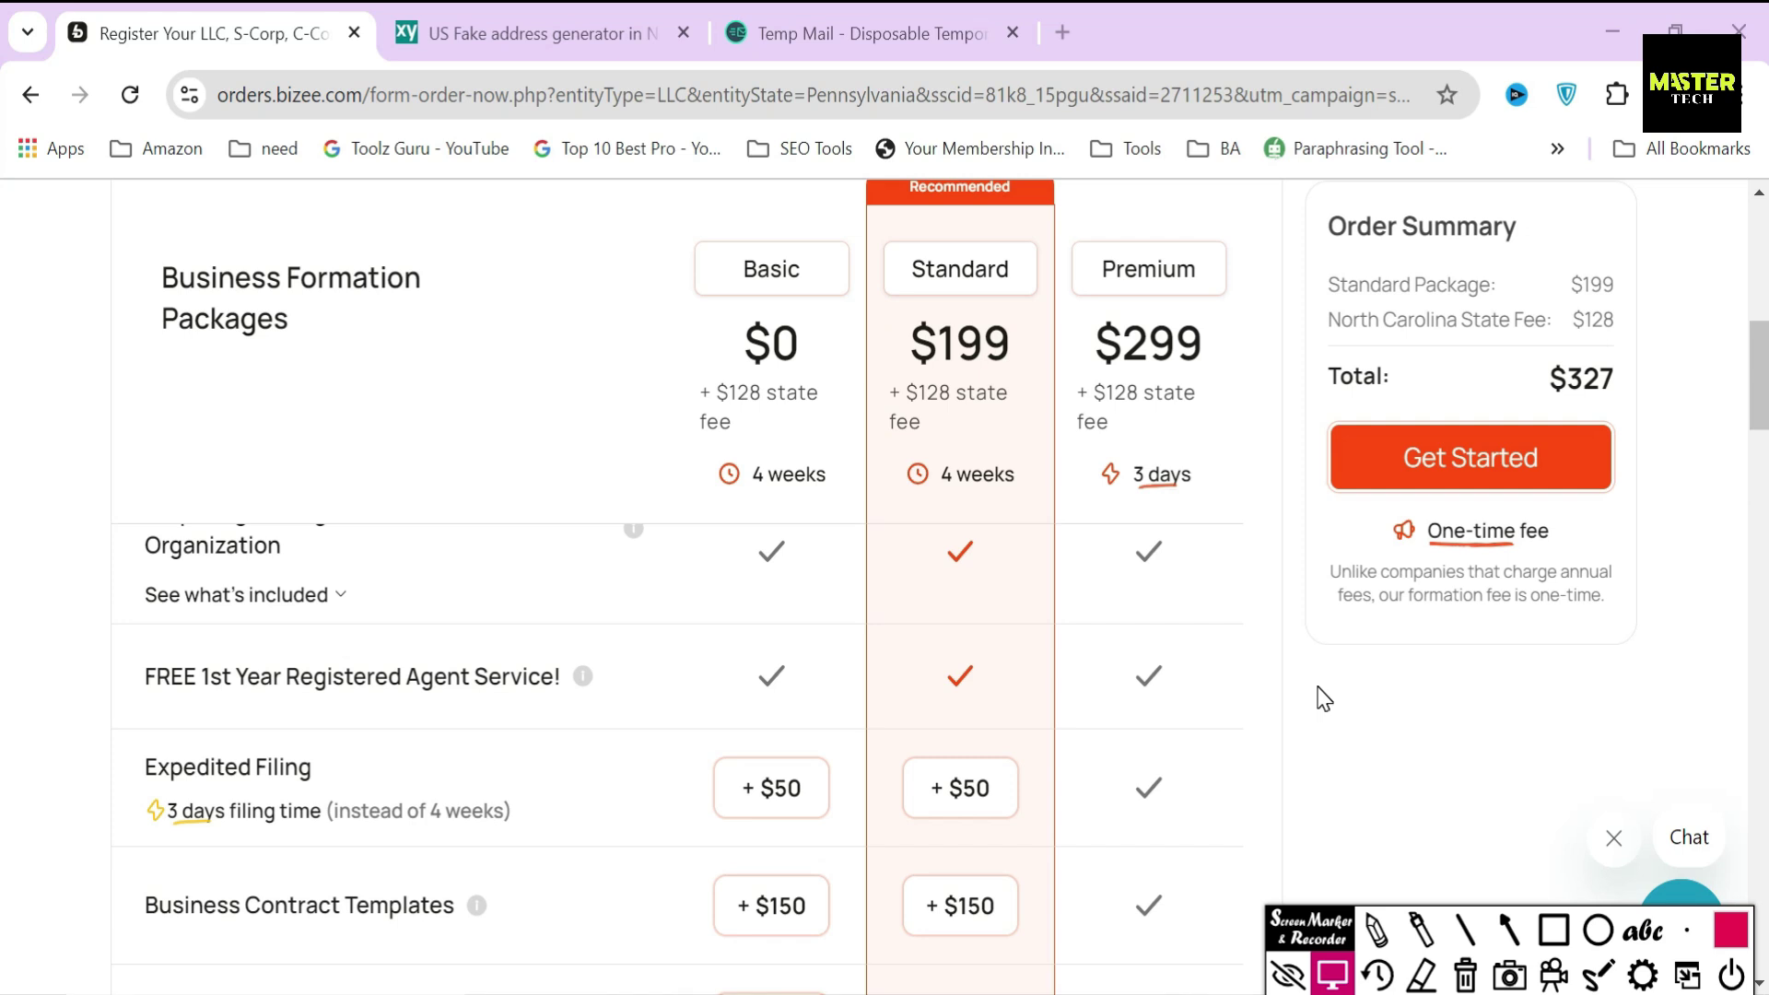
scroll(414, 794, "down", 3)
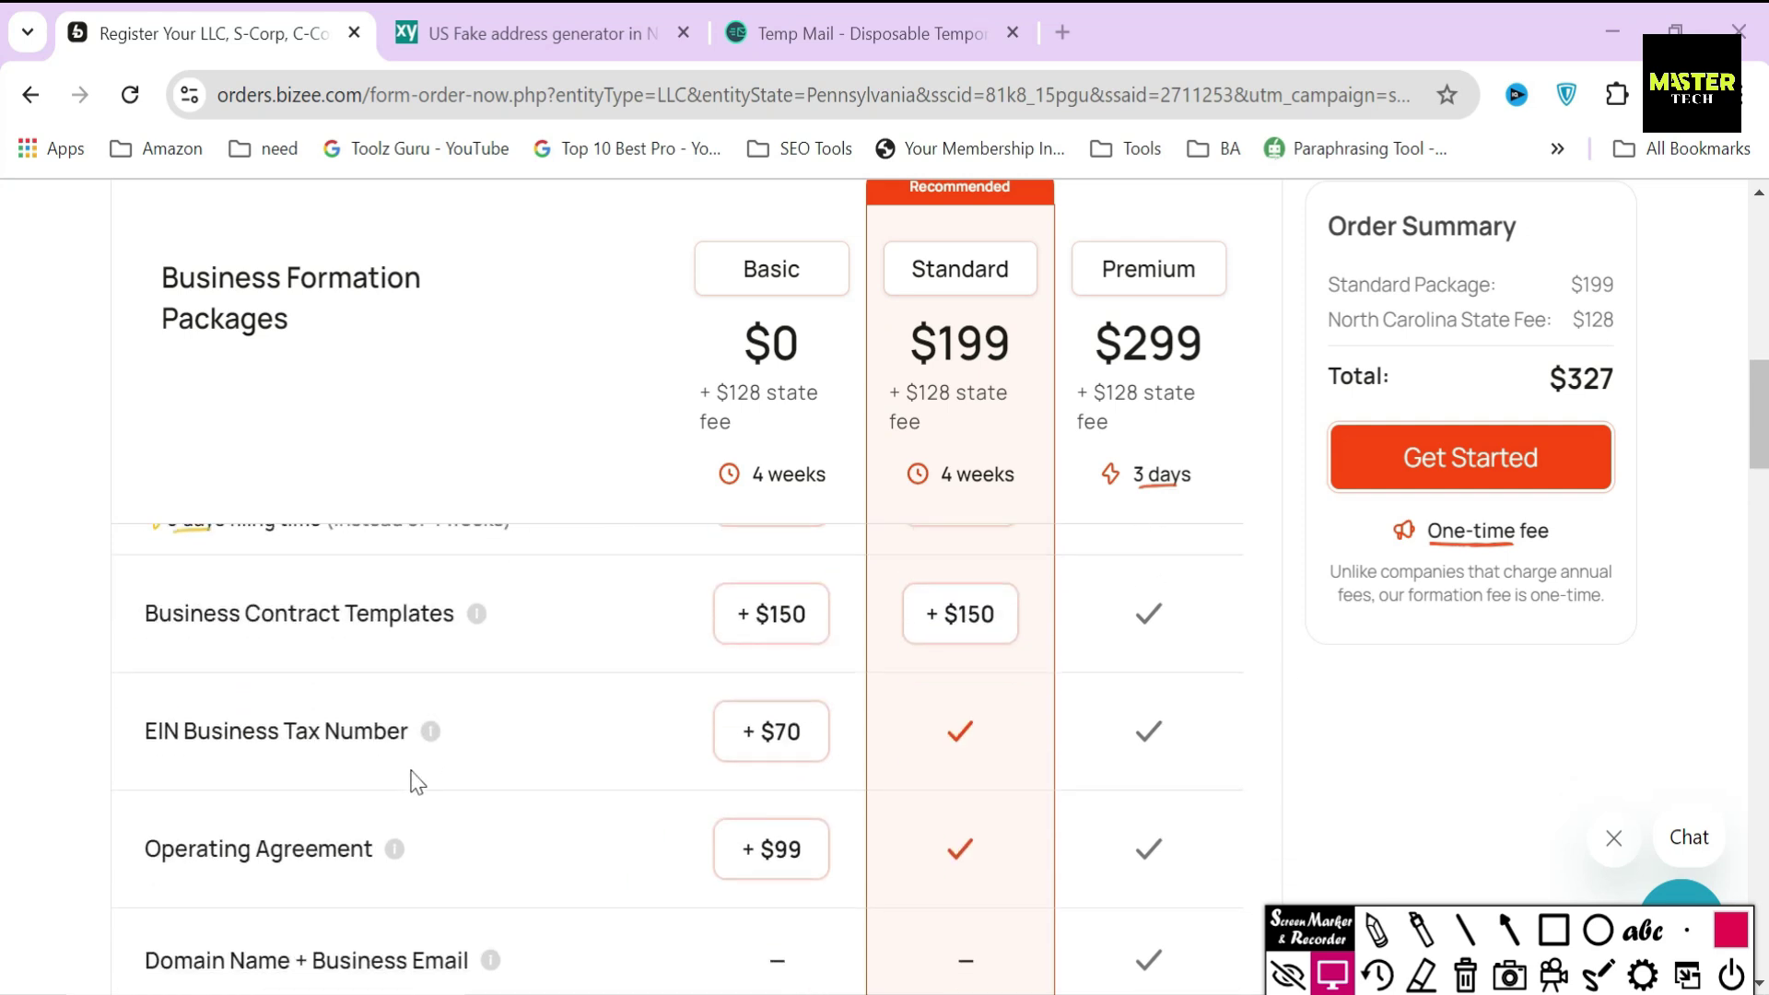
left_click(1555, 933)
mouse_move(122, 700)
left_mouse_down()
mouse_move(267, 782)
mouse_move(485, 772)
left_mouse_up()
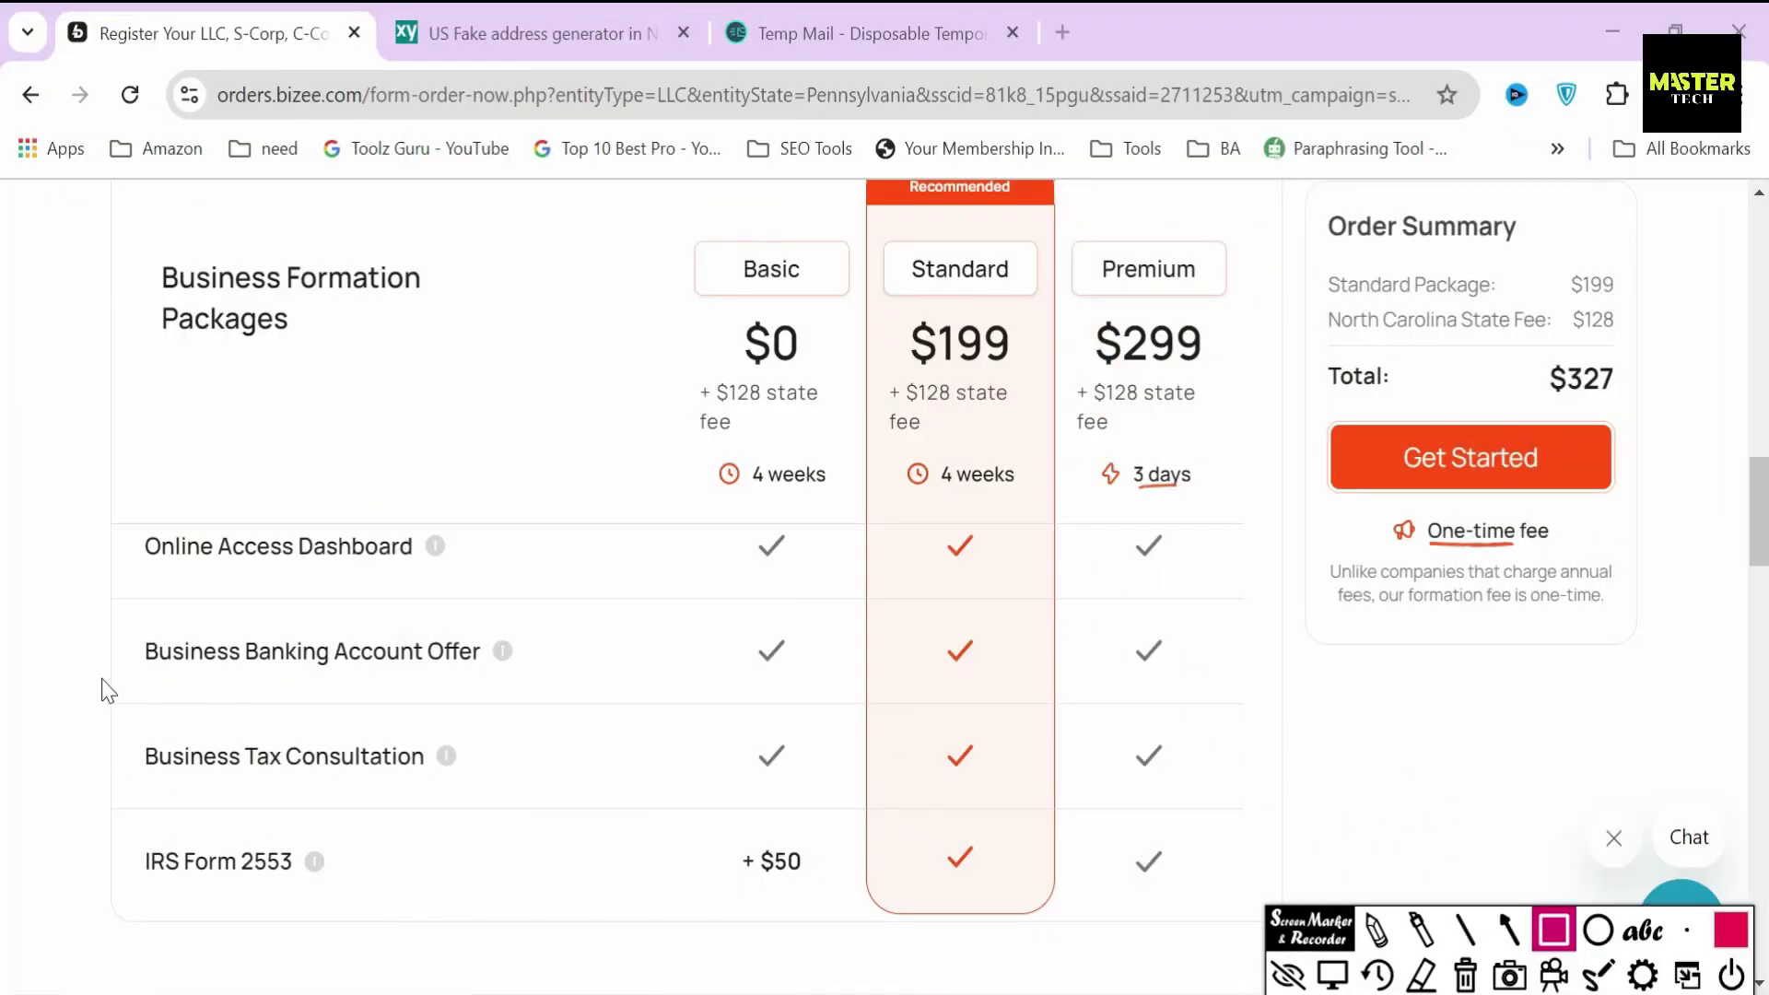
mouse_move(113, 608)
left_mouse_down()
mouse_move(244, 852)
mouse_move(688, 866)
mouse_move(1285, 834)
left_mouse_up()
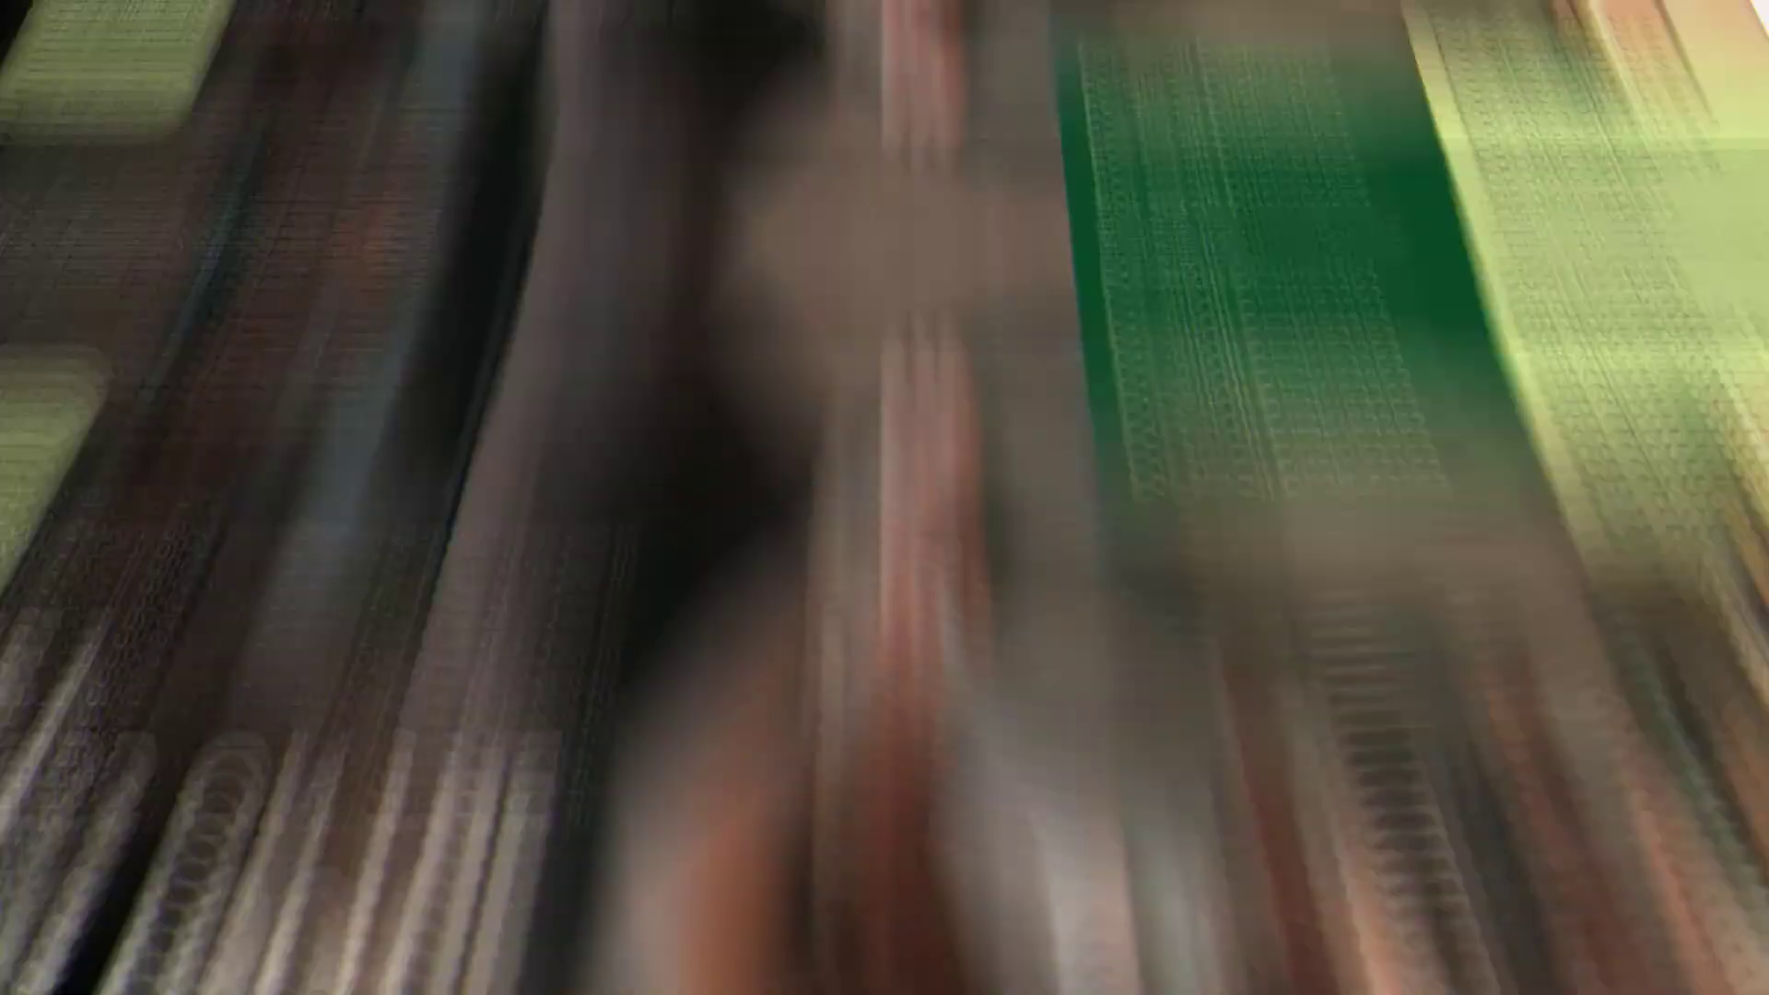
- Scroll down the Relay homepage through its banking features to the profit section
scroll(898, 441, "down", 8)
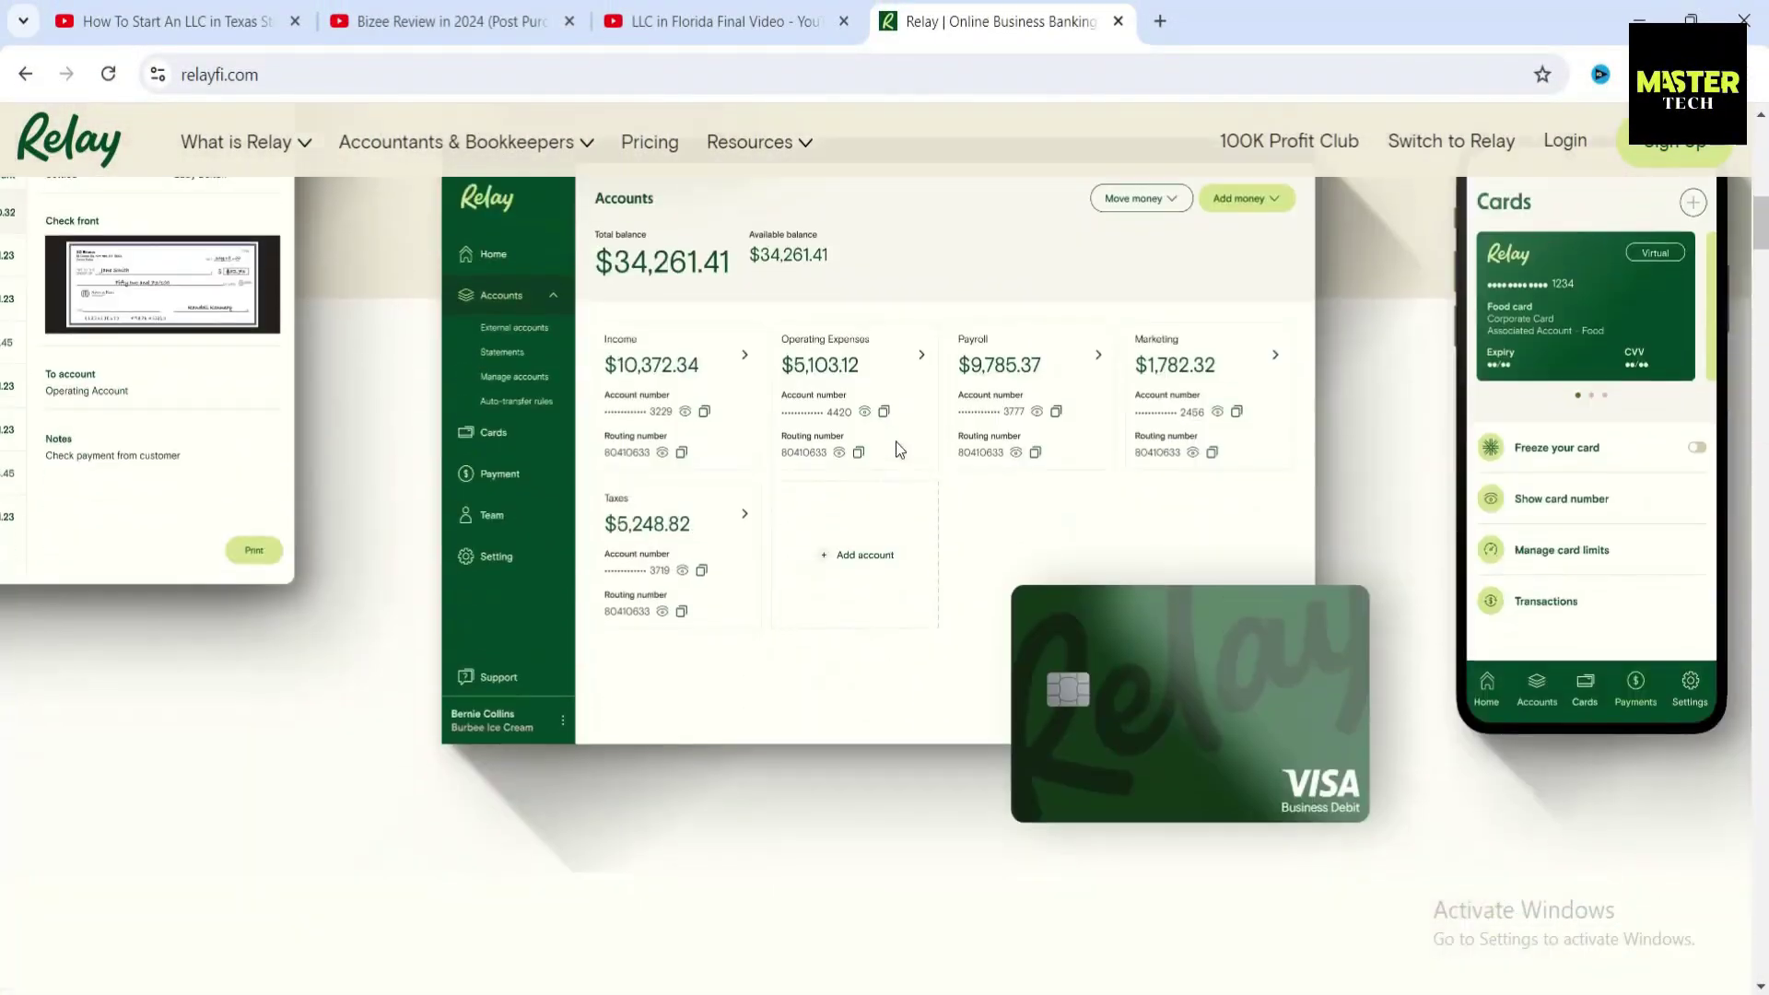
scroll(896, 440, "down", 10)
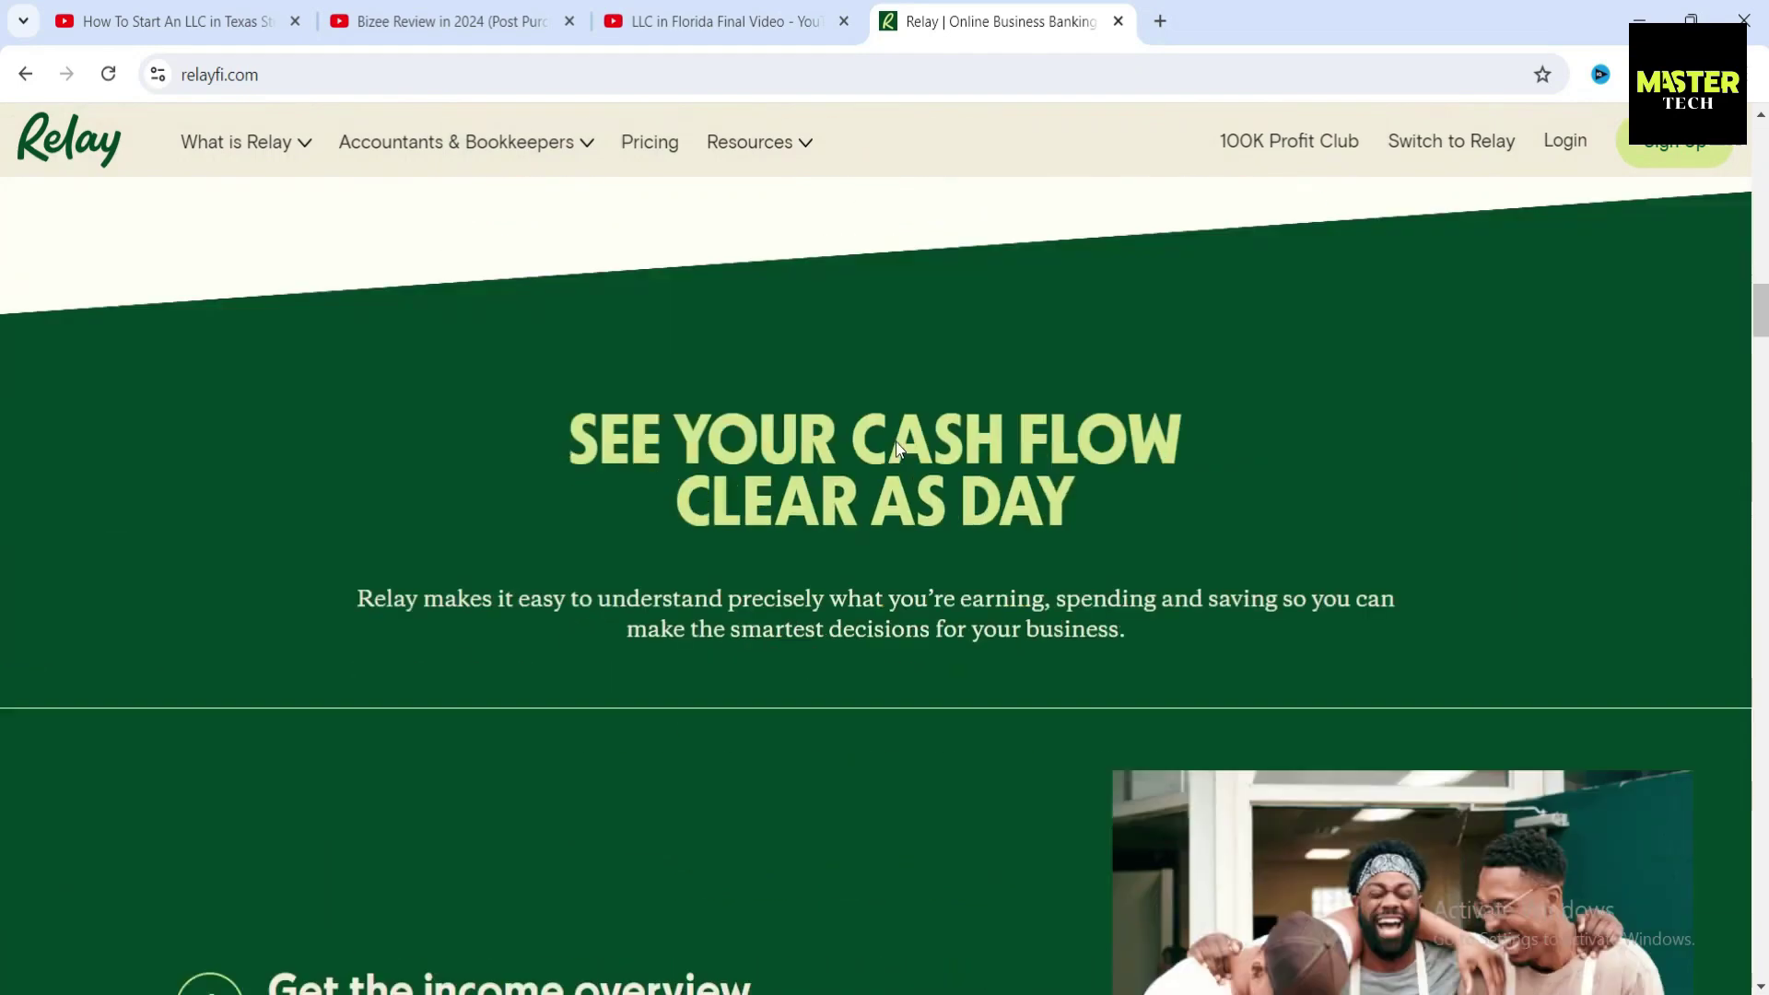
scroll(750, 523, "down", 13)
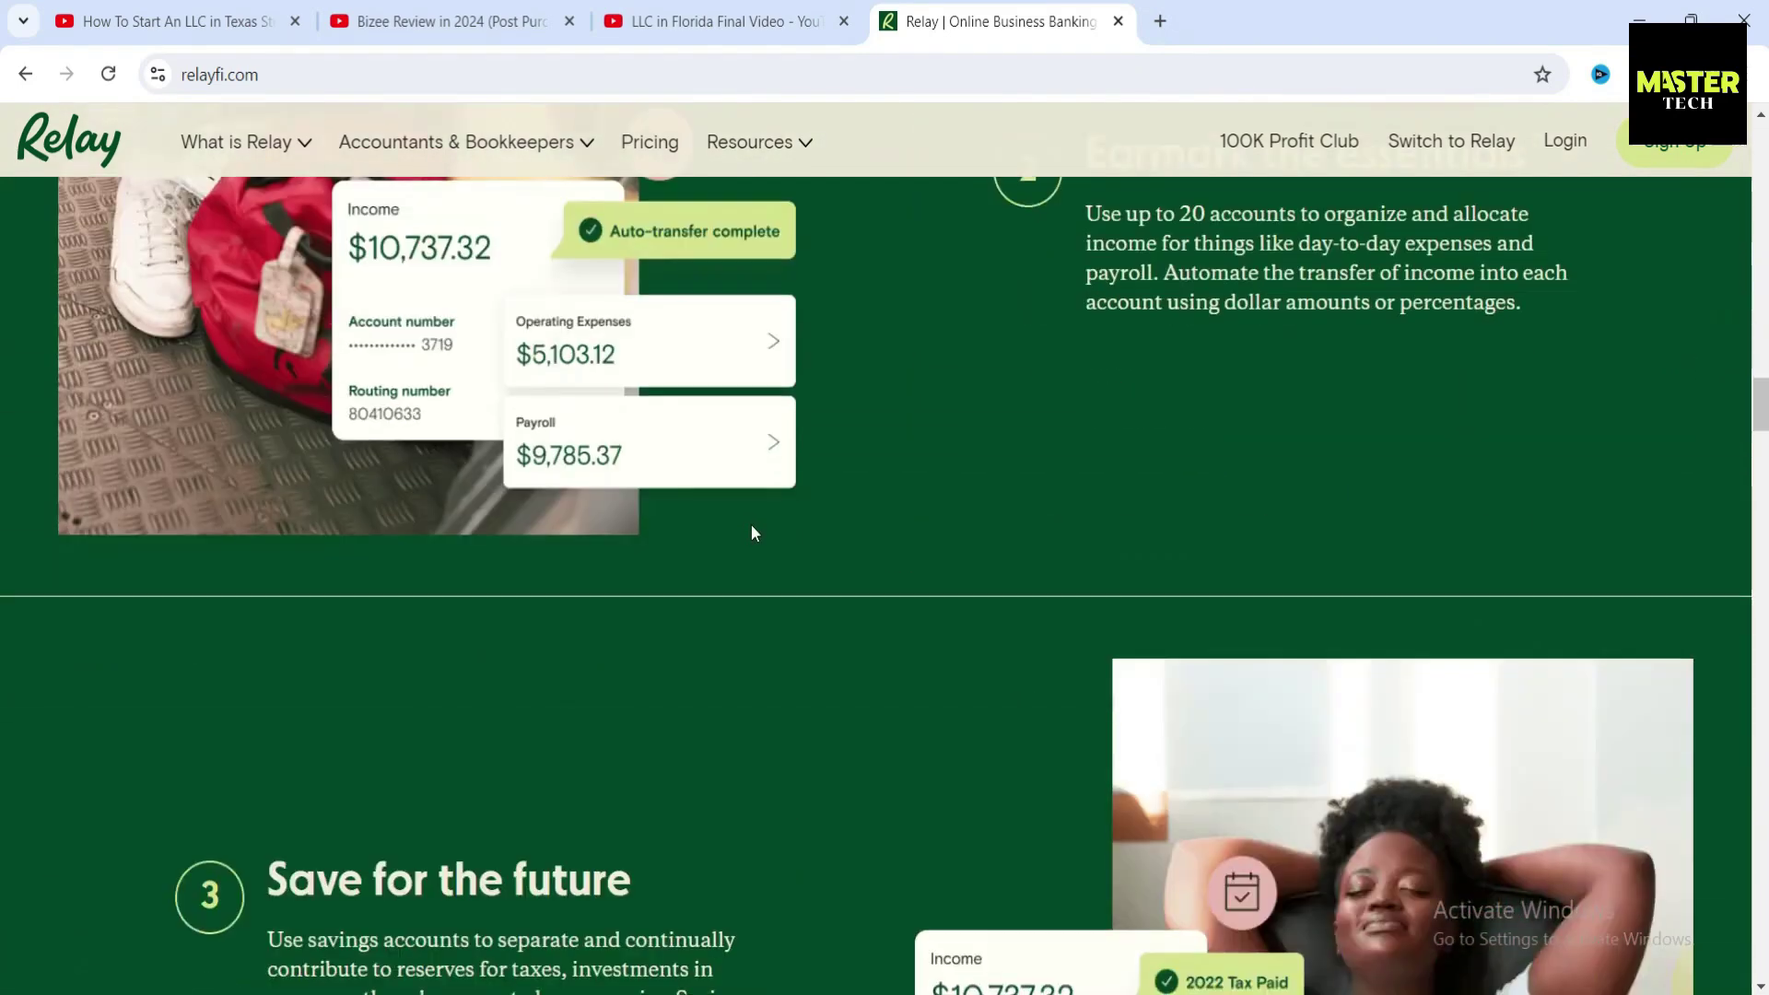
scroll(755, 532, "down", 8)
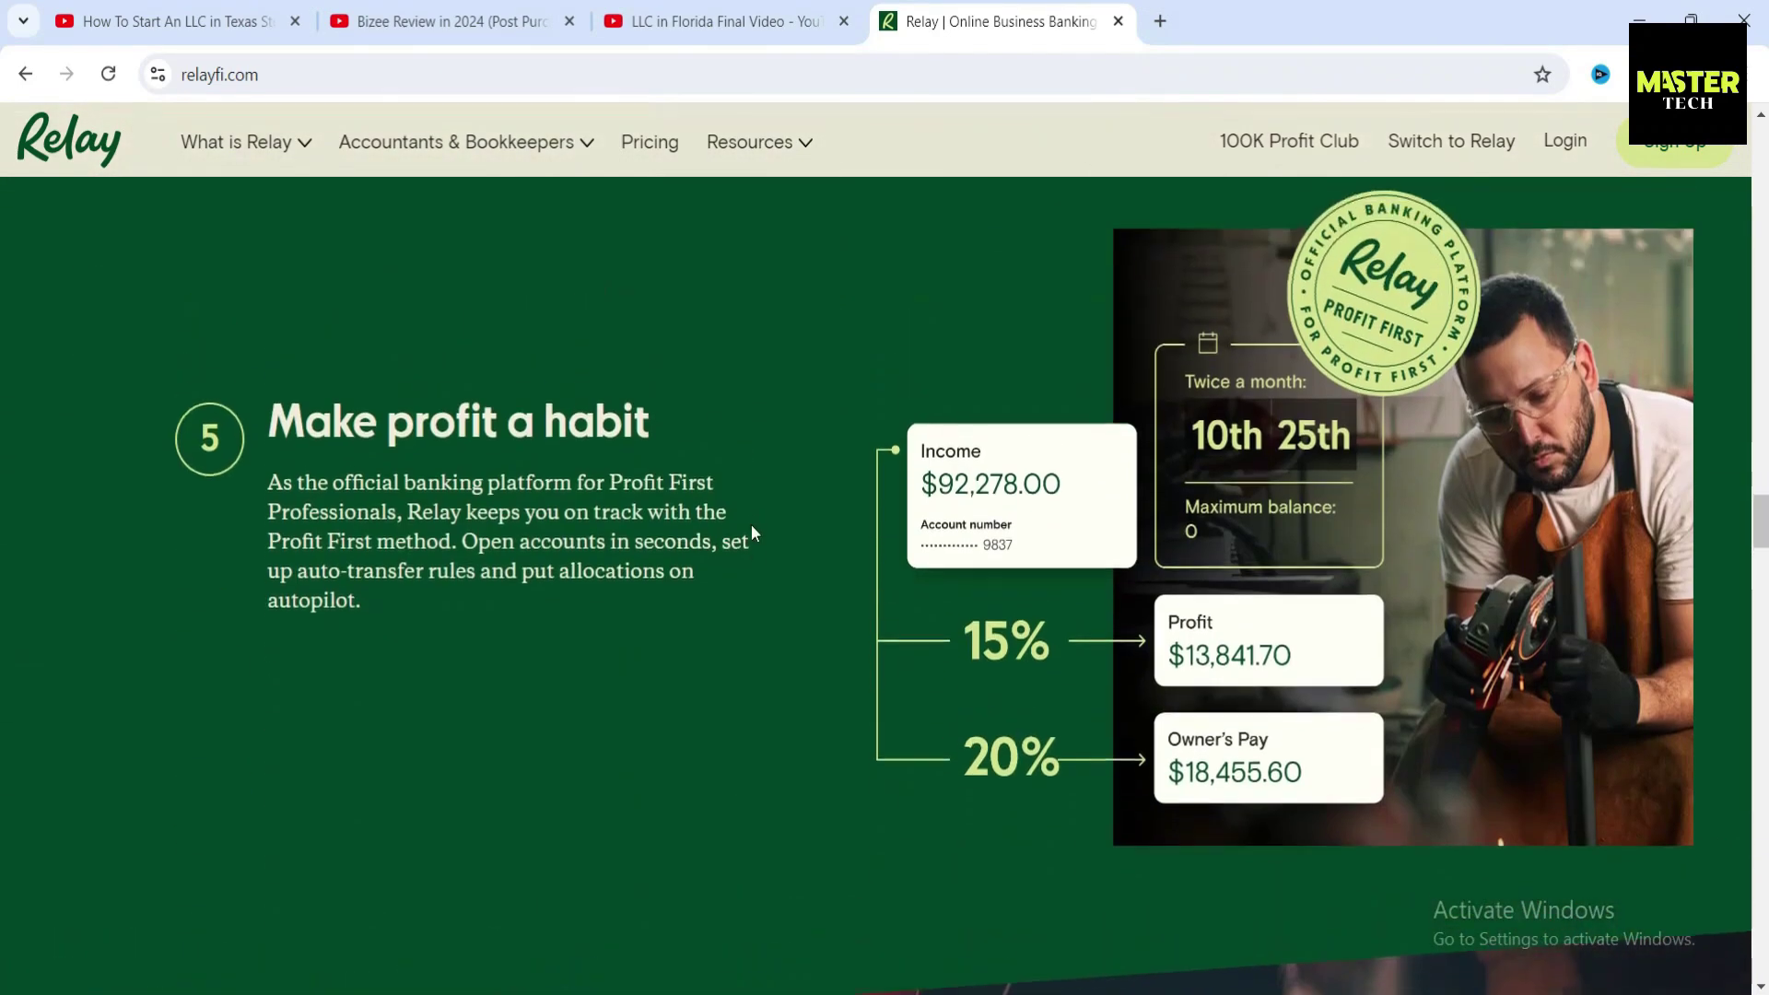
scroll(792, 546, "down", 7)
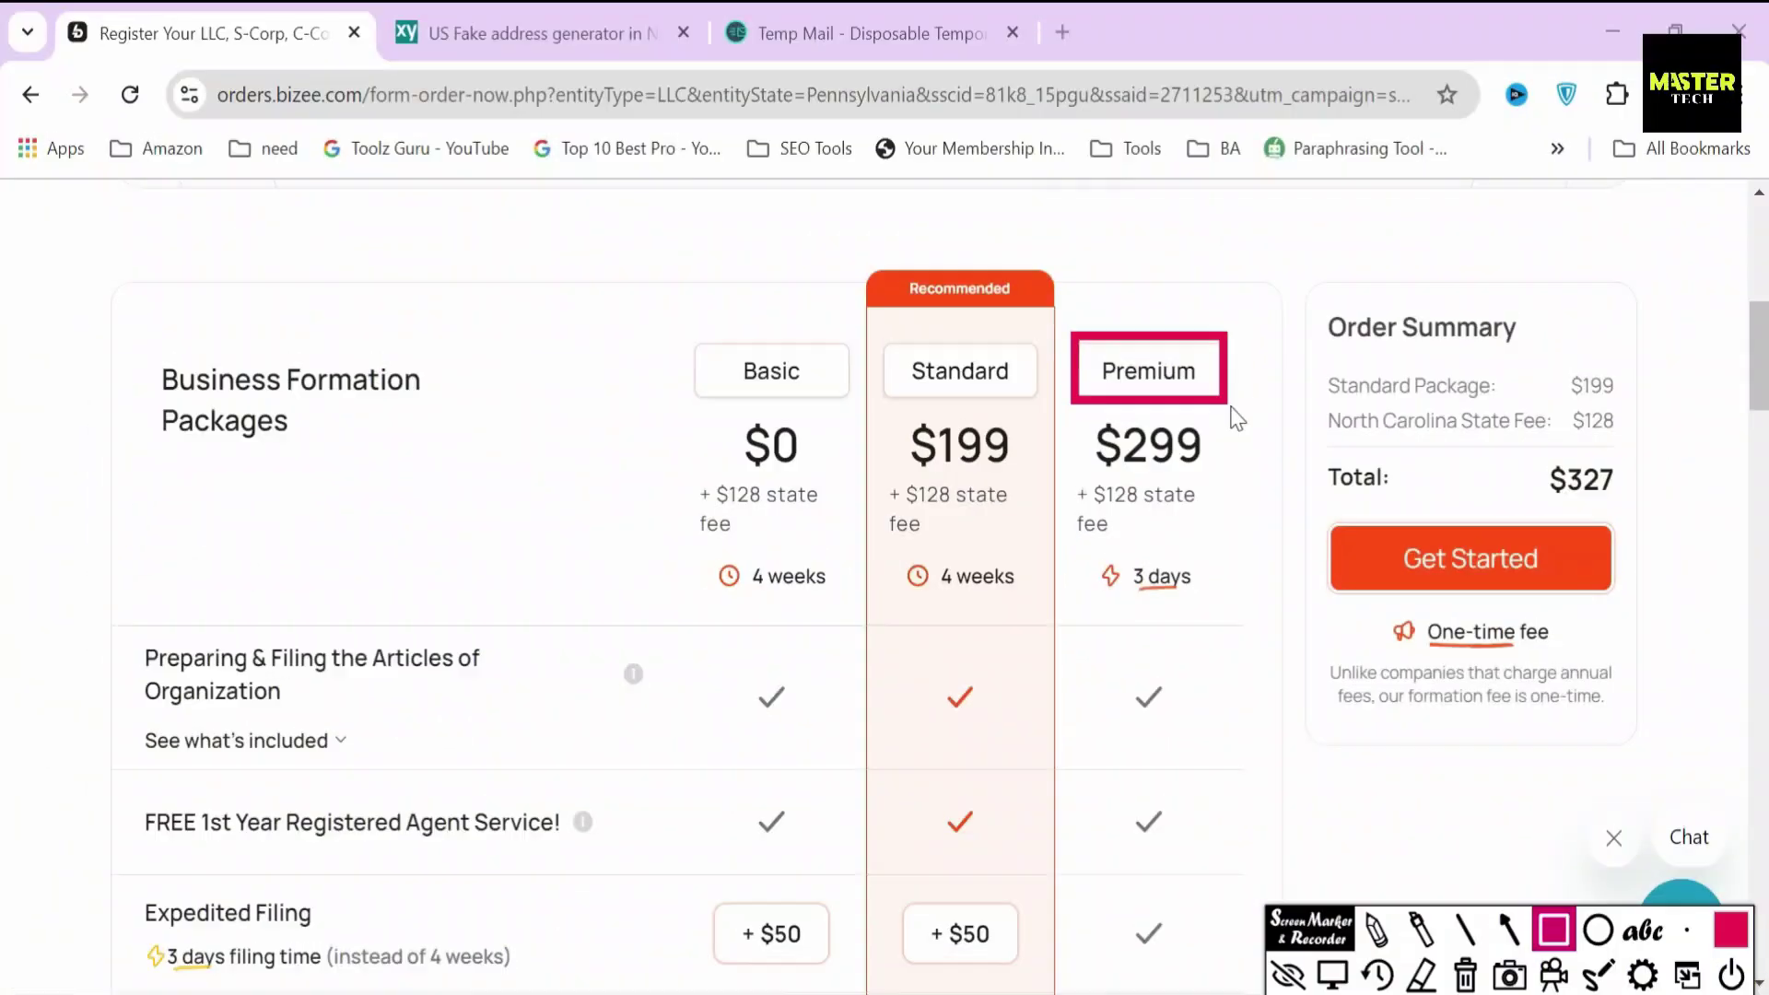
- Outline the Premium package, its $299 price, and the Domain Name + Business Email and Contract Templates rows
left_click_drag(1232, 407, 1233, 406)
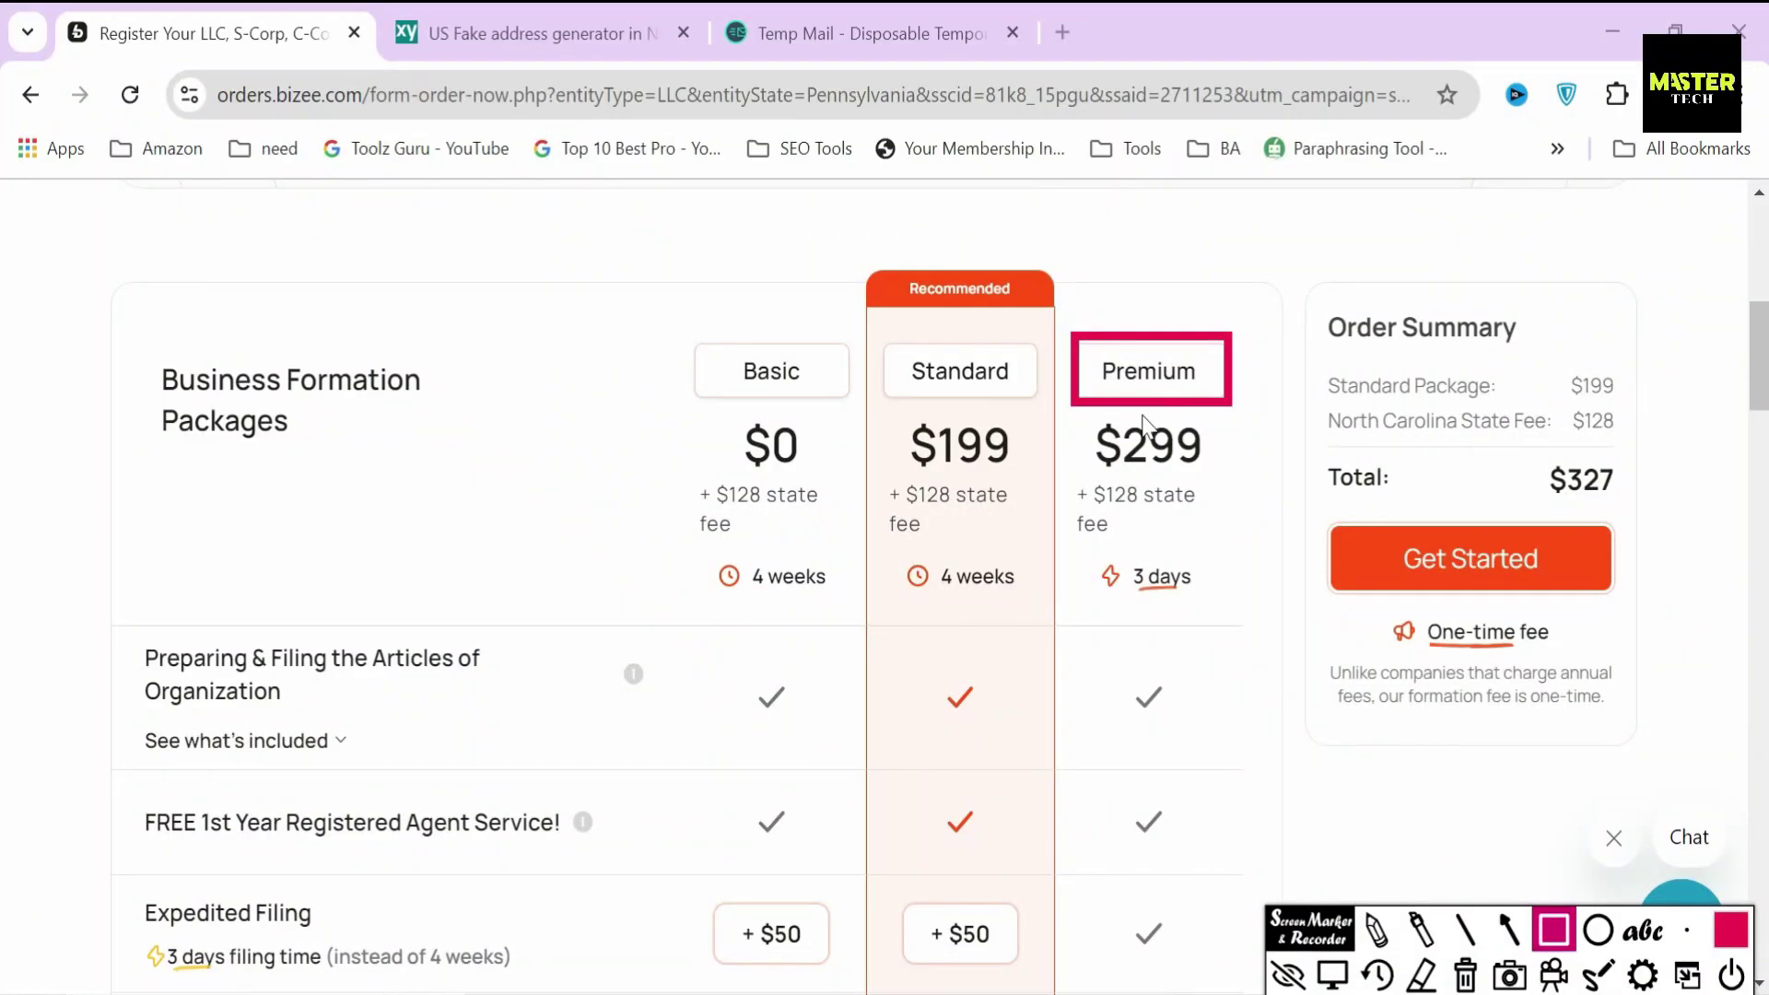
left_click_drag(1088, 459, 1215, 480)
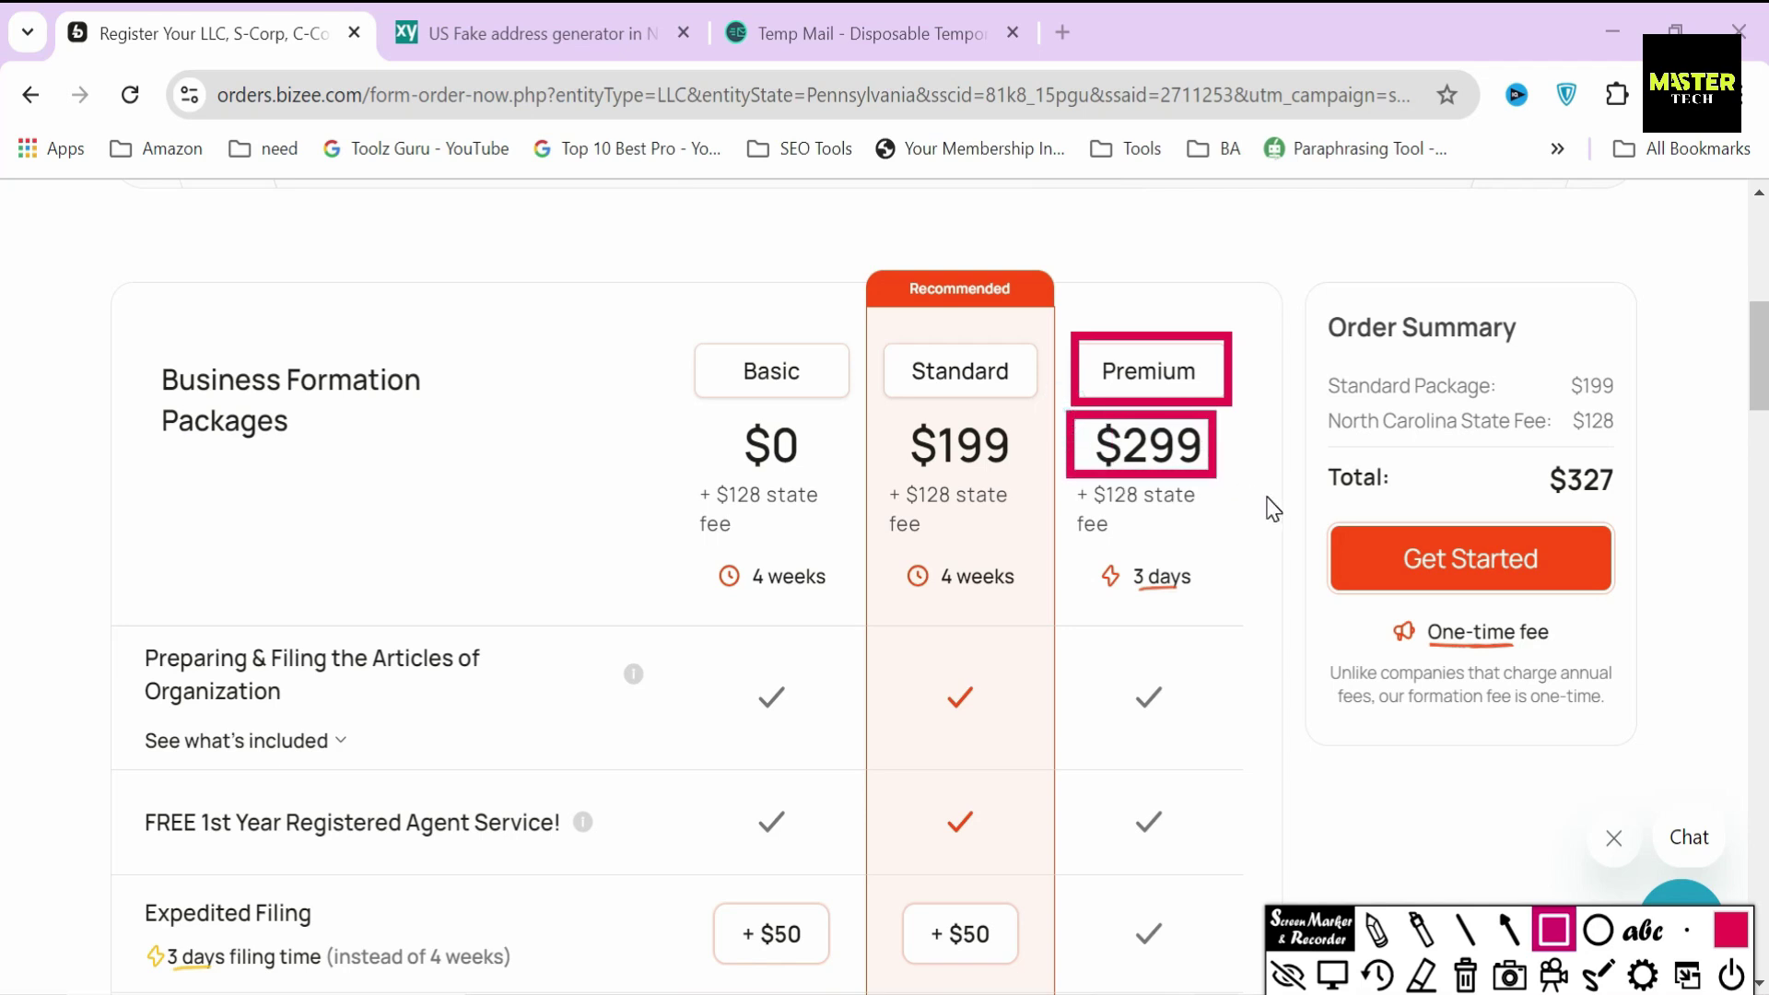
scroll(118, 532, "down", 4)
left_click_drag(112, 519, 545, 641)
scroll(145, 866, "down", 2)
mouse_move(120, 852)
left_mouse_down()
mouse_move(263, 944)
mouse_move(552, 929)
left_mouse_up()
mouse_move(125, 507)
left_mouse_down()
mouse_move(356, 601)
mouse_move(503, 579)
left_mouse_up()
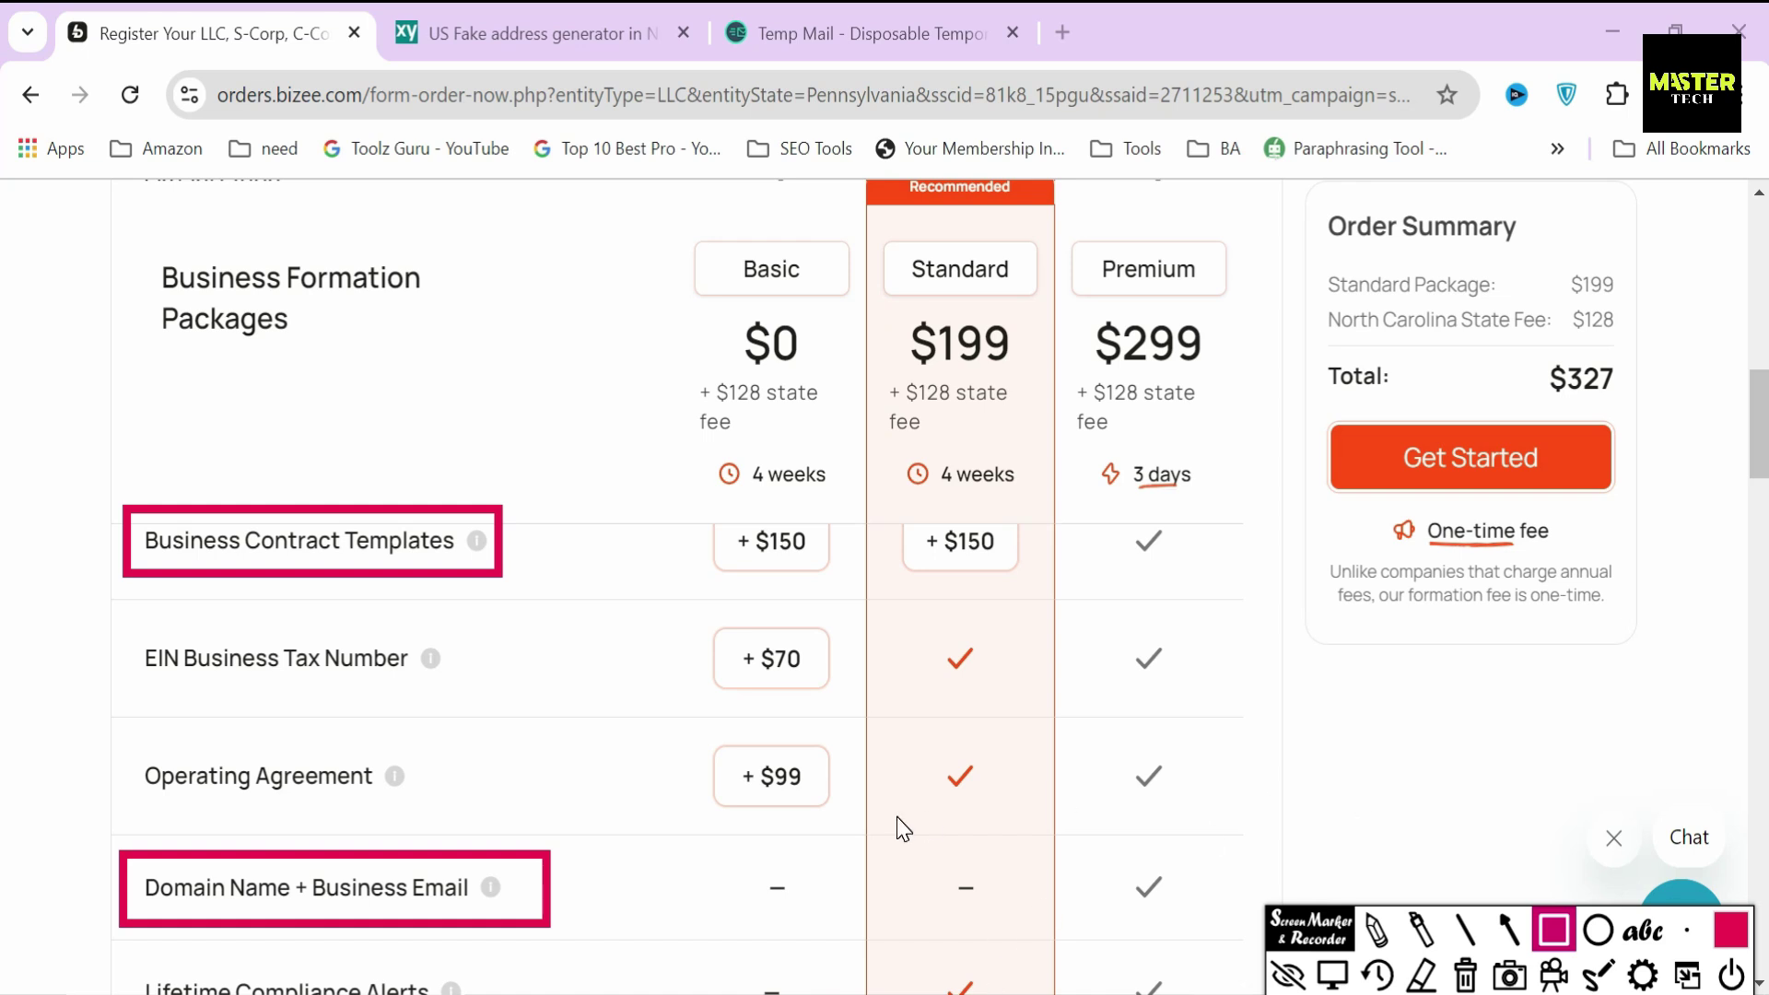
- Clear the outlines and select the Premium package for the order
left_click(1466, 975)
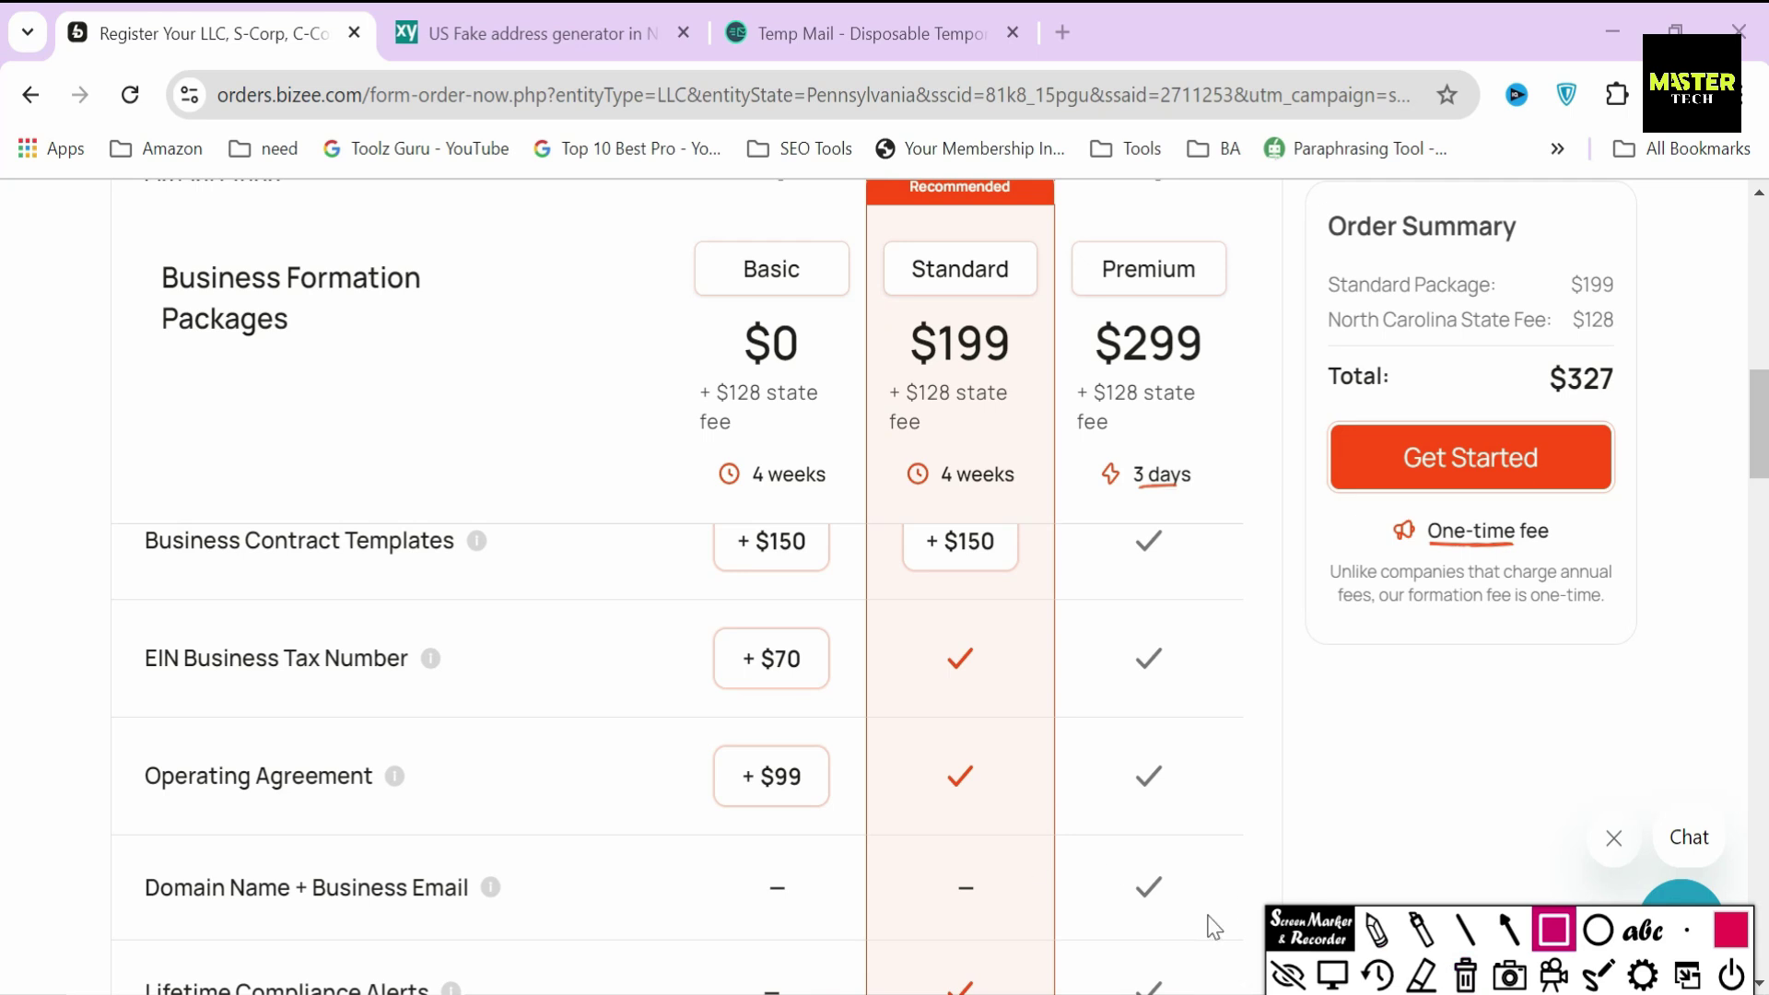
left_click_drag(900, 348, 1205, 359)
left_click(1198, 373)
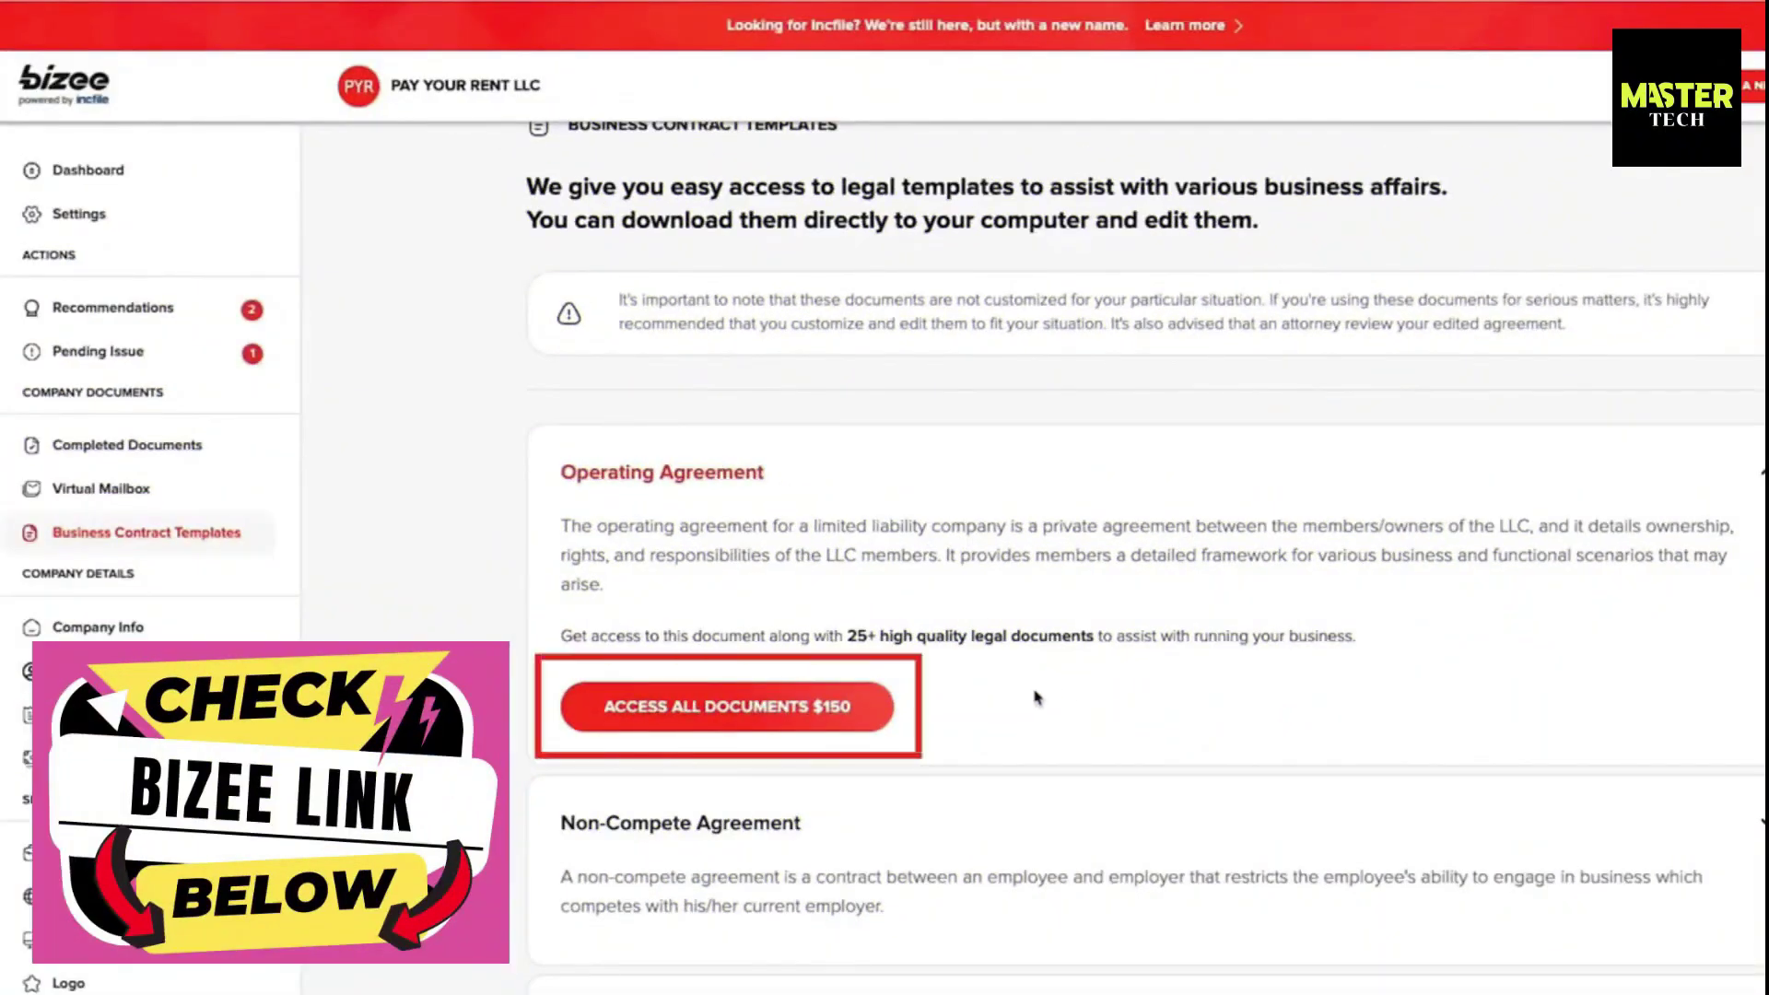
scroll(1036, 697, "down", 7)
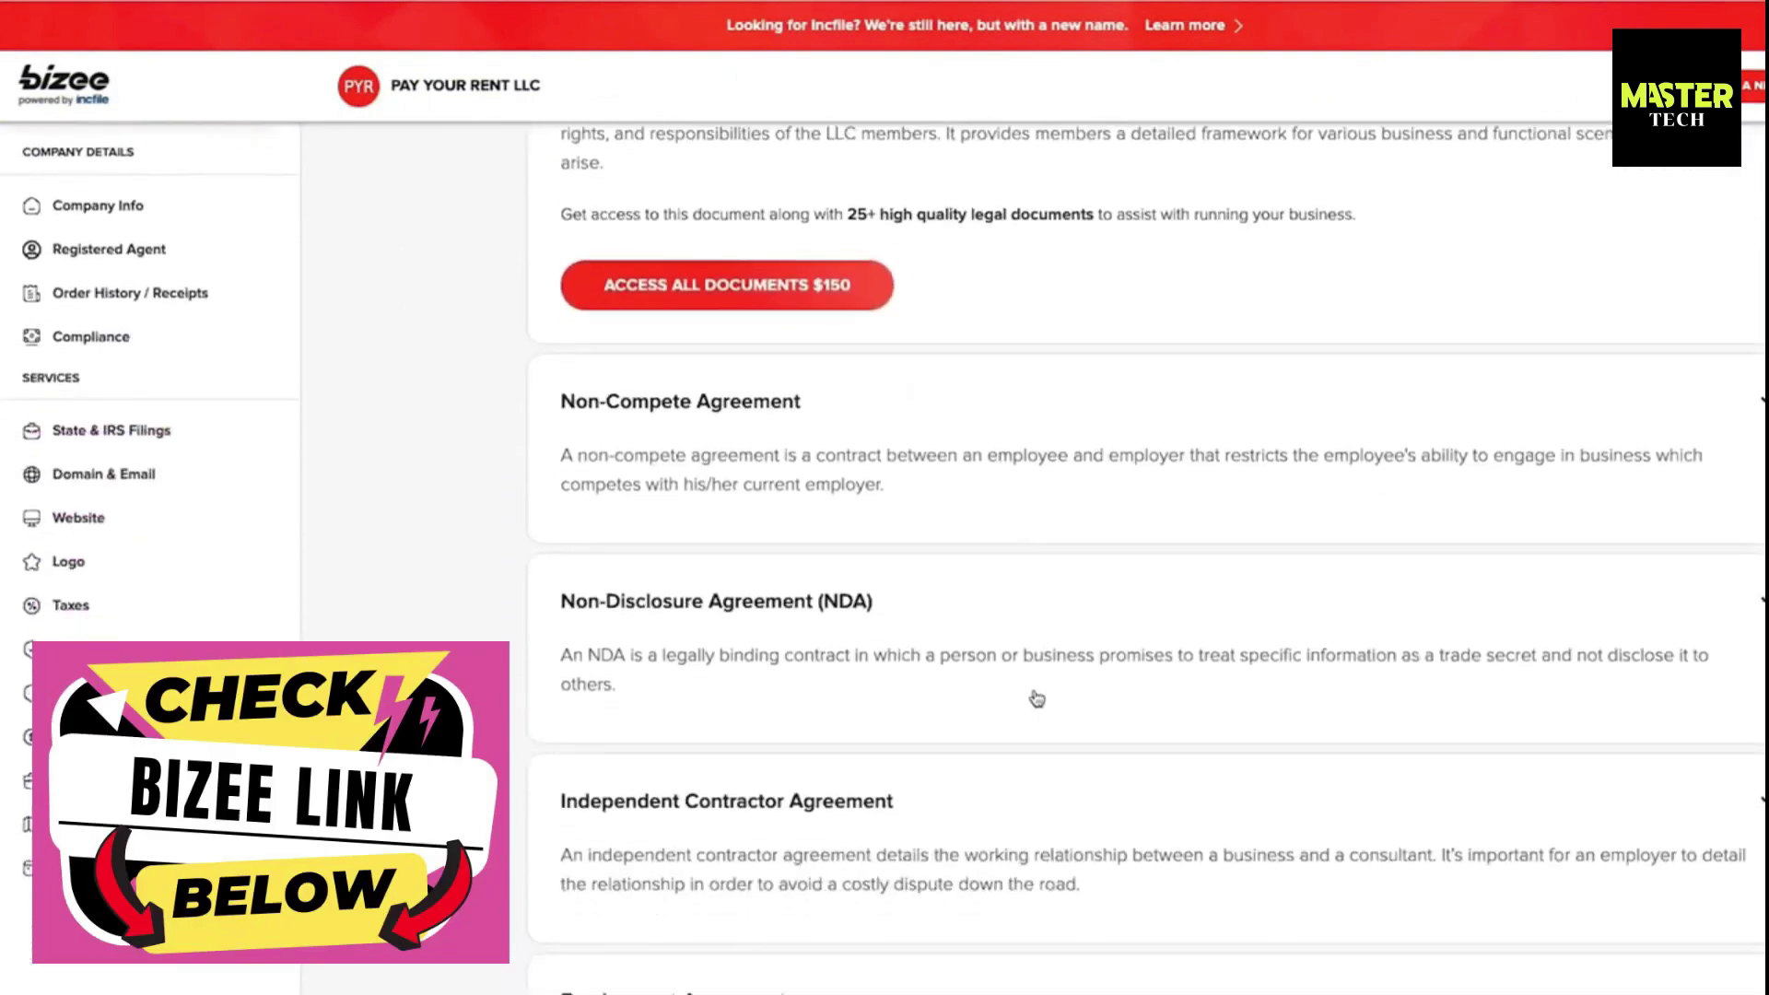
scroll(1037, 697, "down", 5)
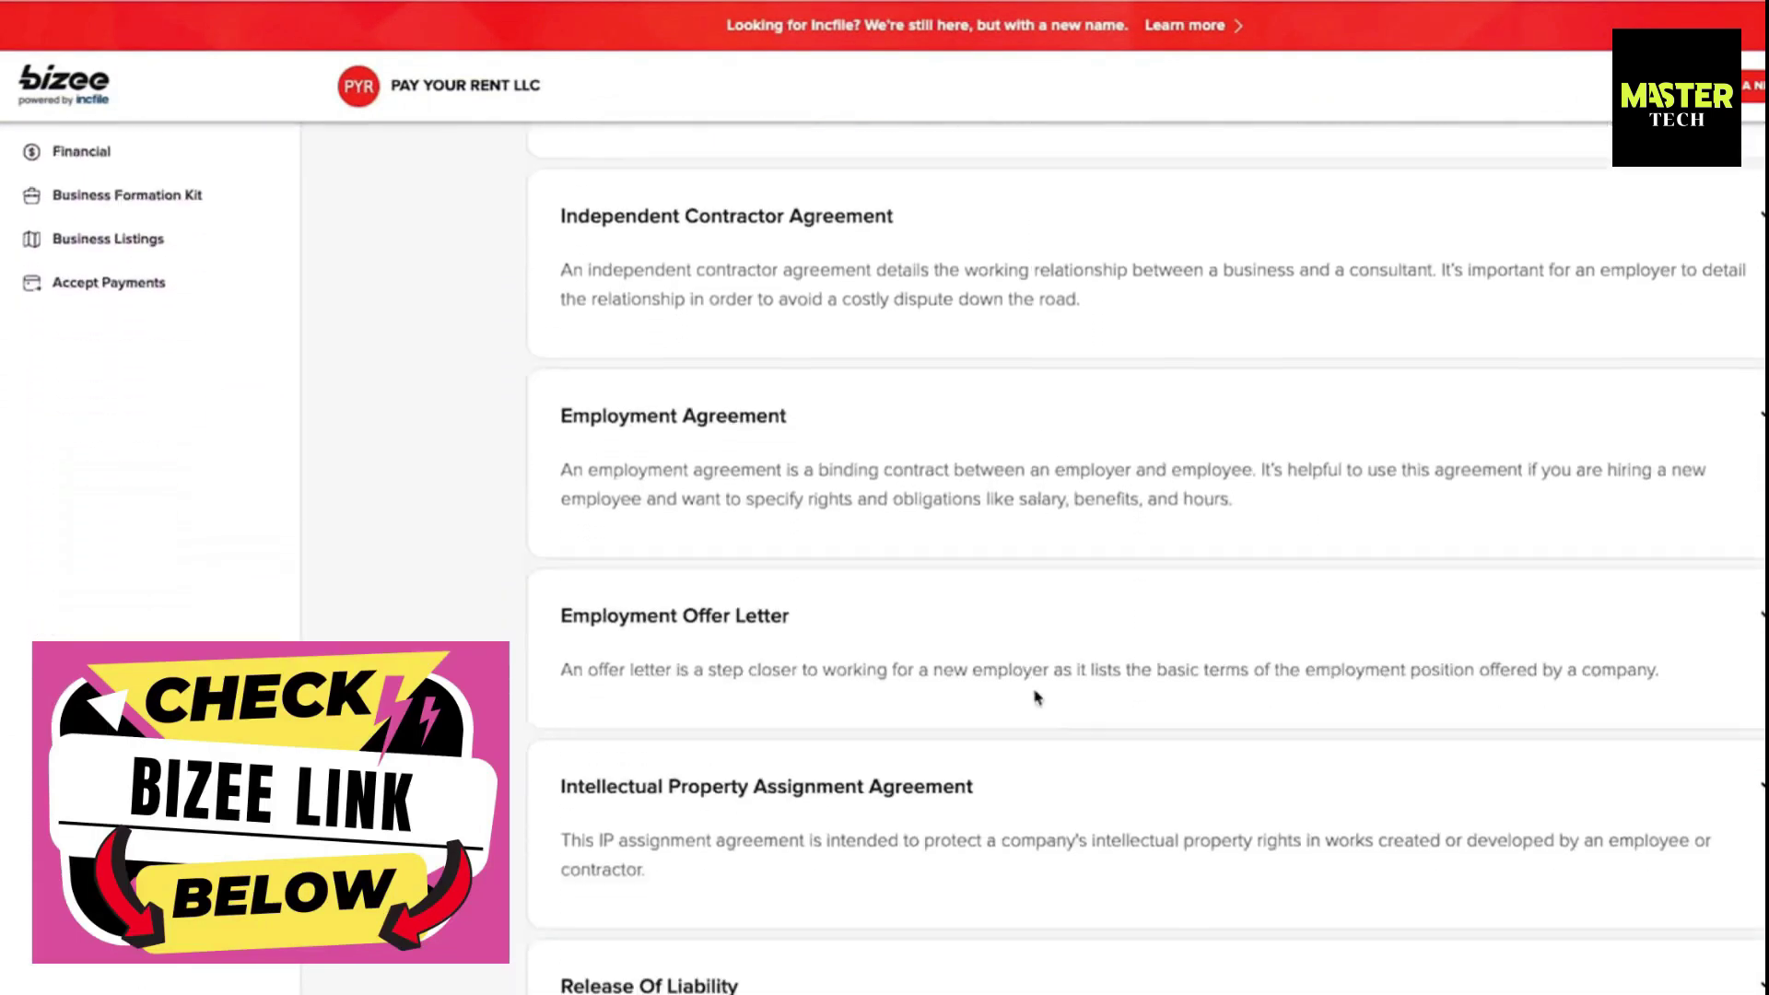
scroll(1036, 697, "down", 9)
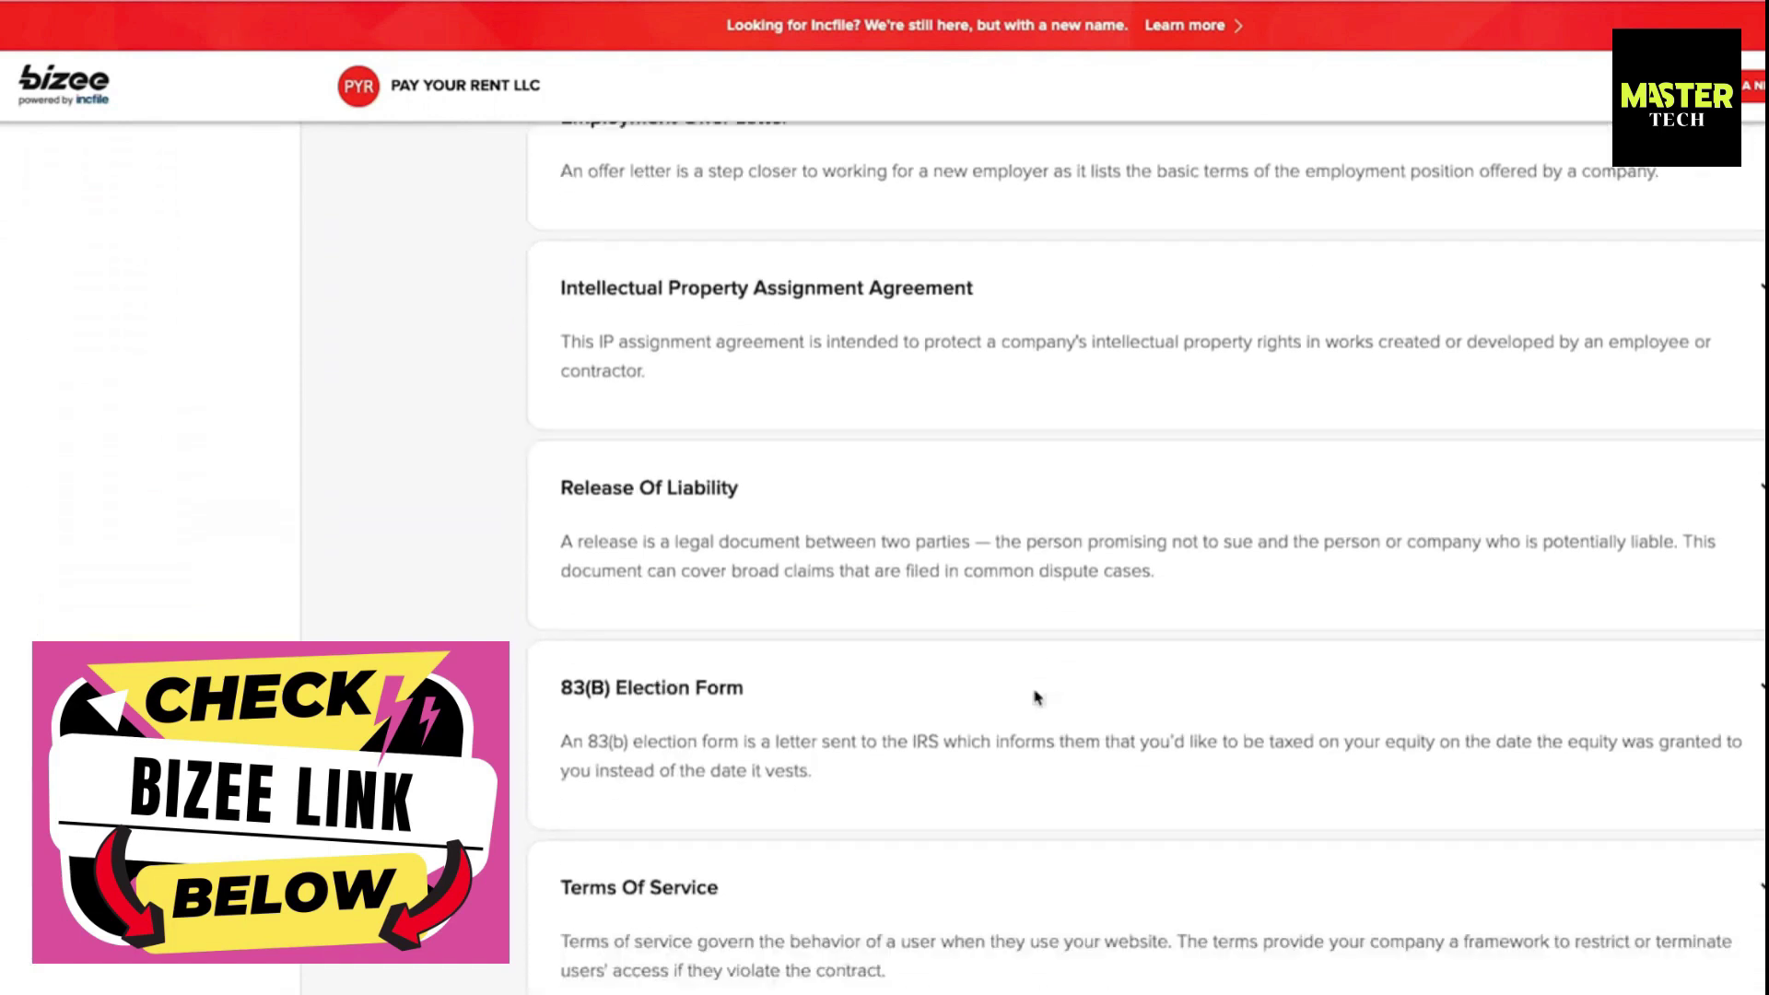
scroll(1037, 698, "down", 13)
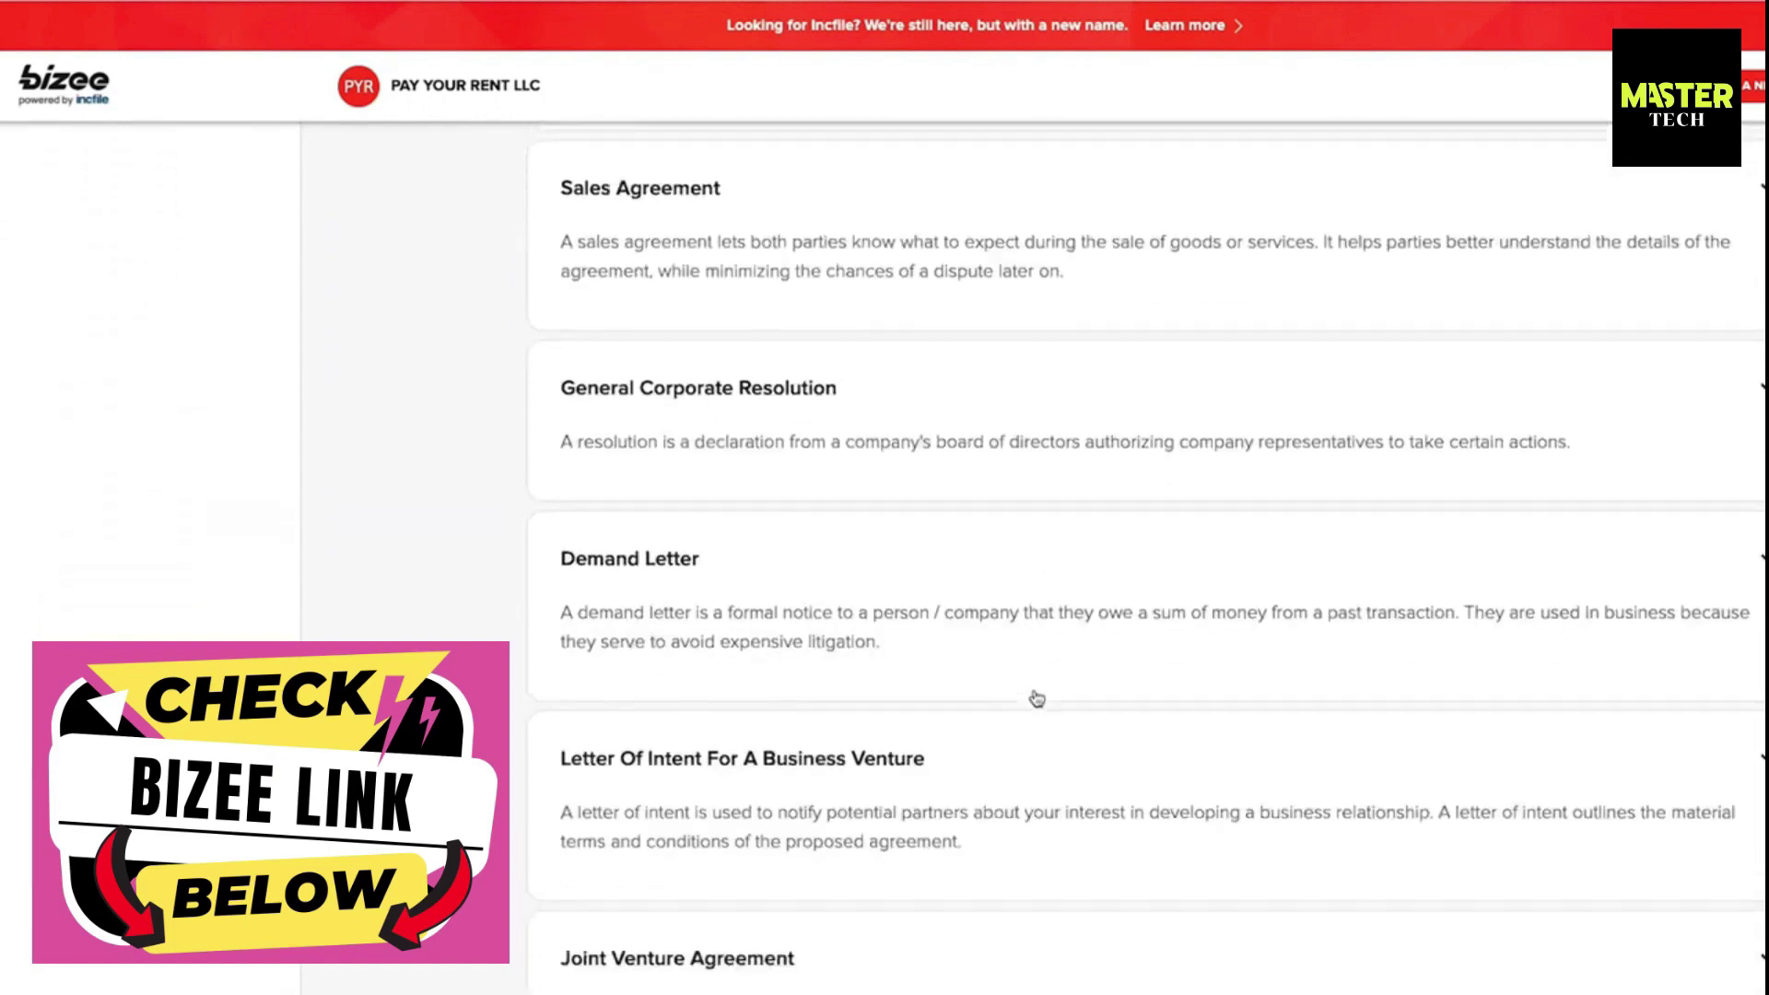
scroll(1036, 698, "down", 2)
scroll(1037, 698, "up", 3)
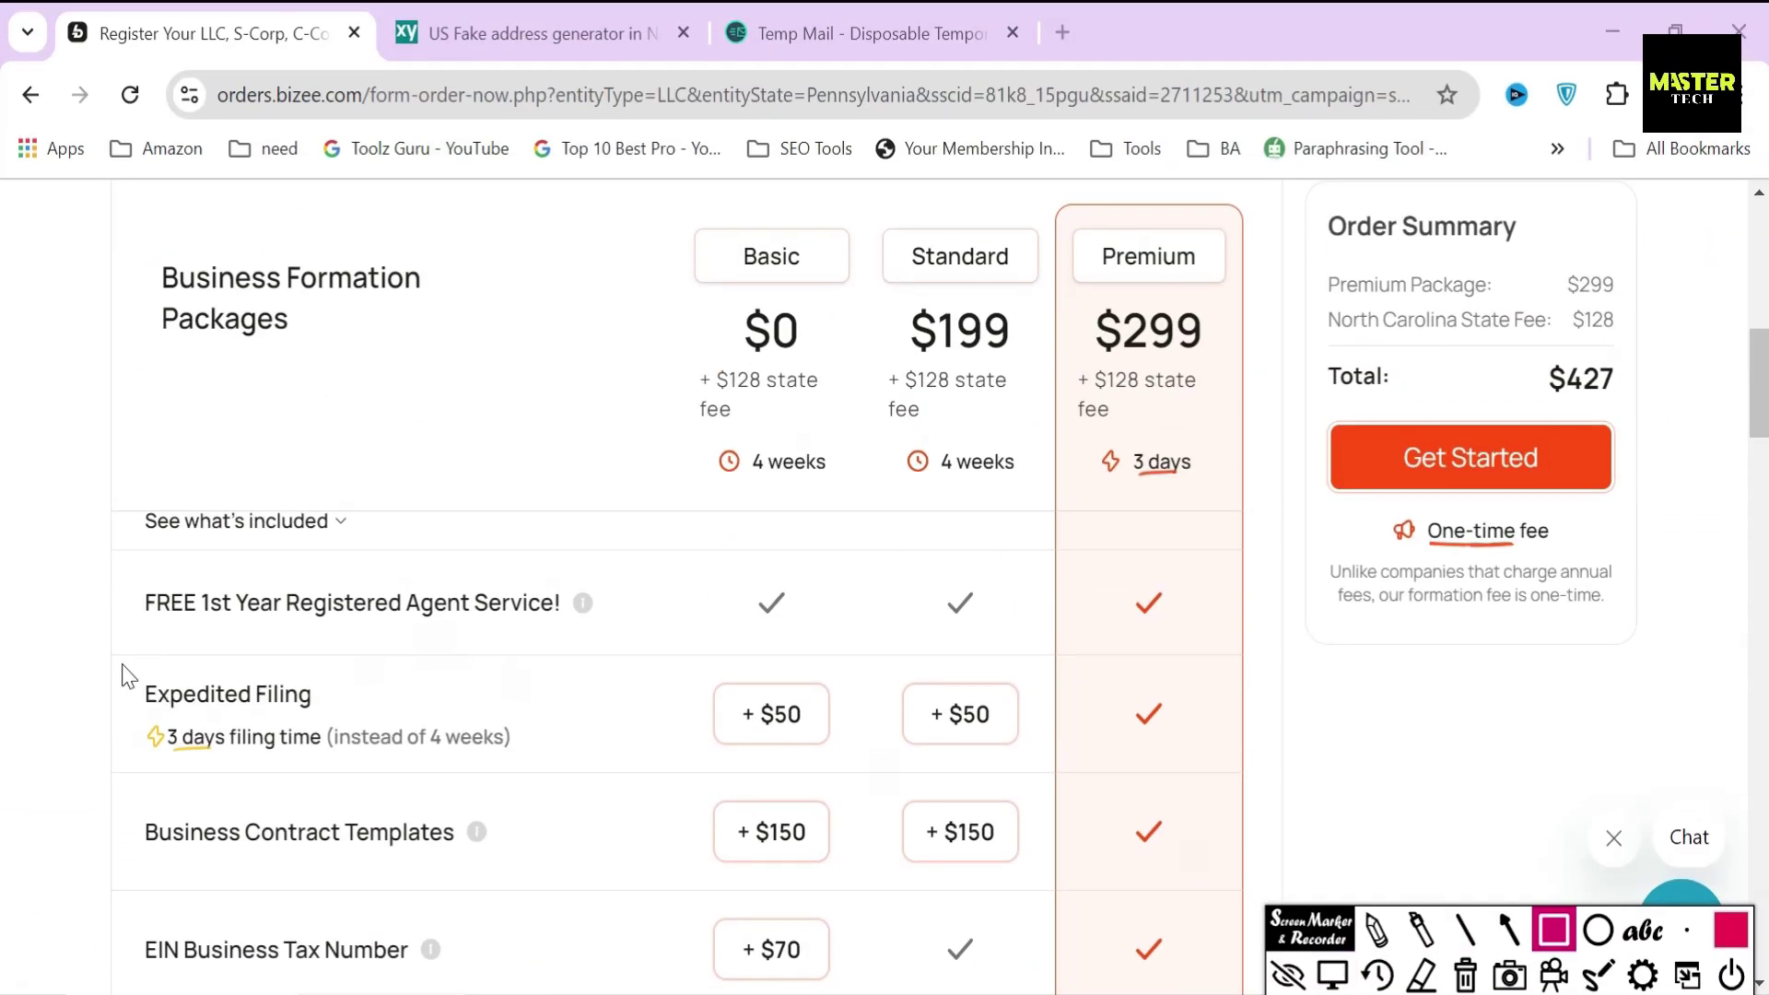
mouse_move(120, 661)
left_mouse_down()
mouse_move(228, 790)
mouse_move(541, 791)
left_mouse_up()
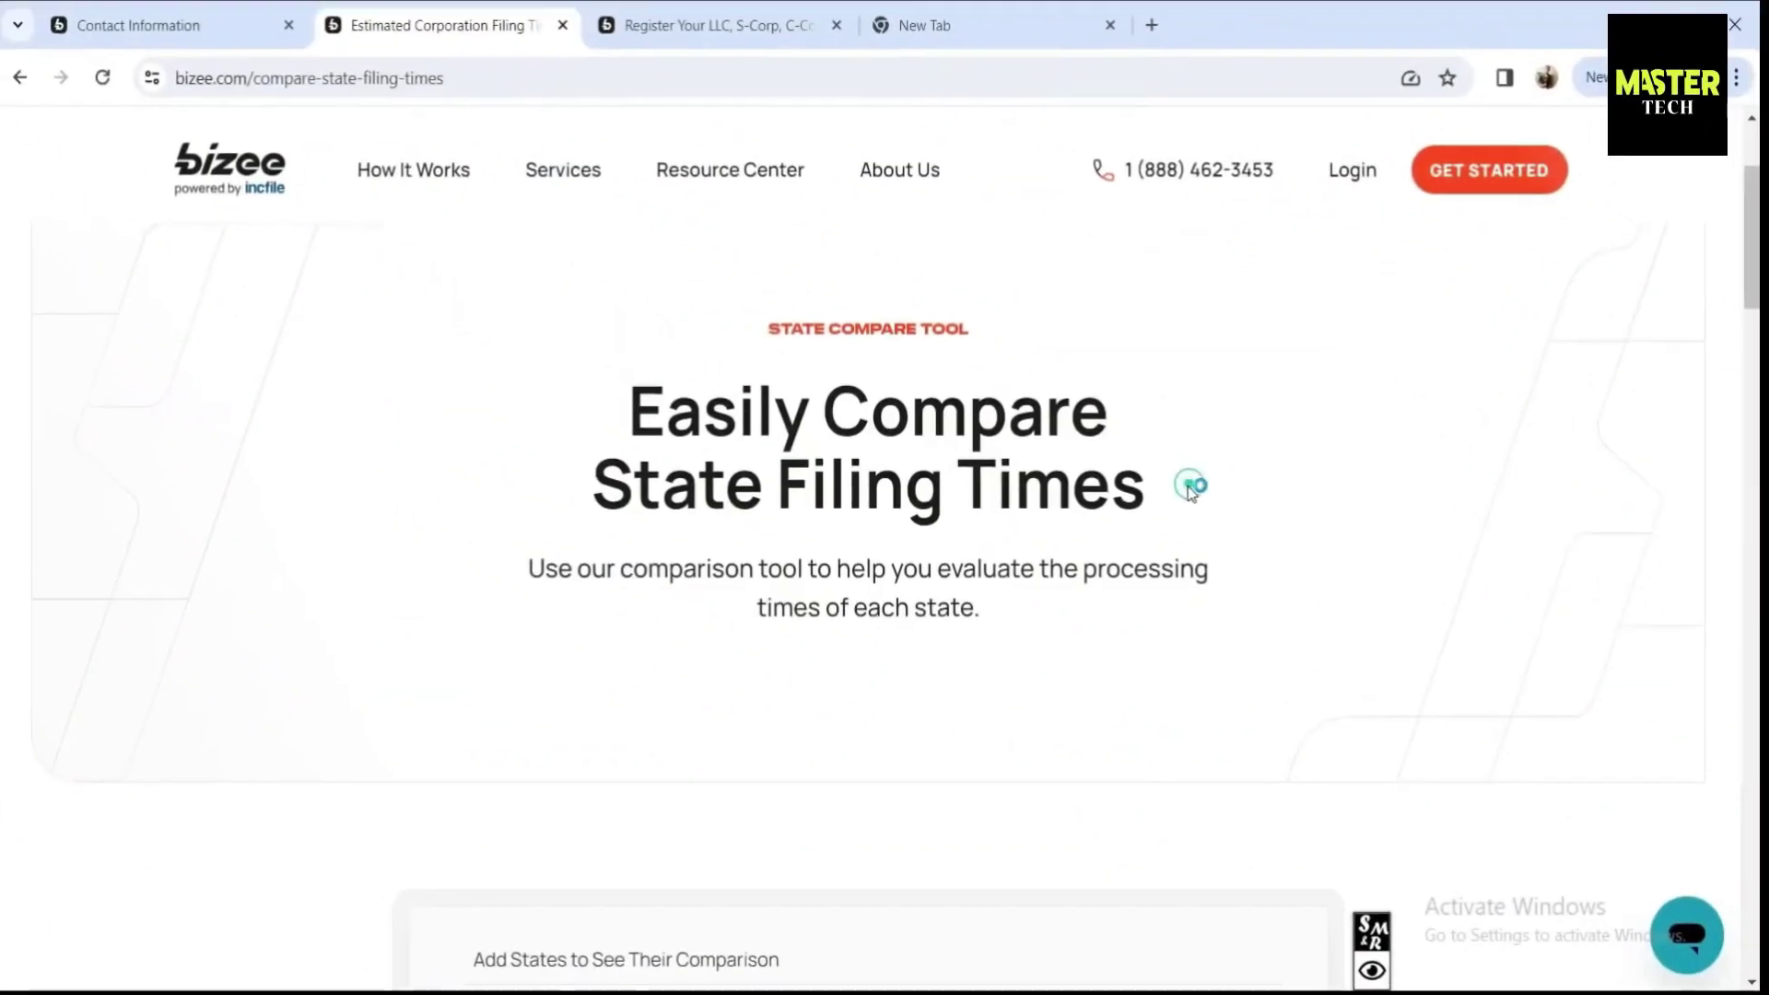
- Add Alabama to the comparison and highlight its 3 Weeks, 1 Business Days and $50 expedited values
scroll(1190, 489, "down", 4)
left_click(578, 634)
type("Ala")
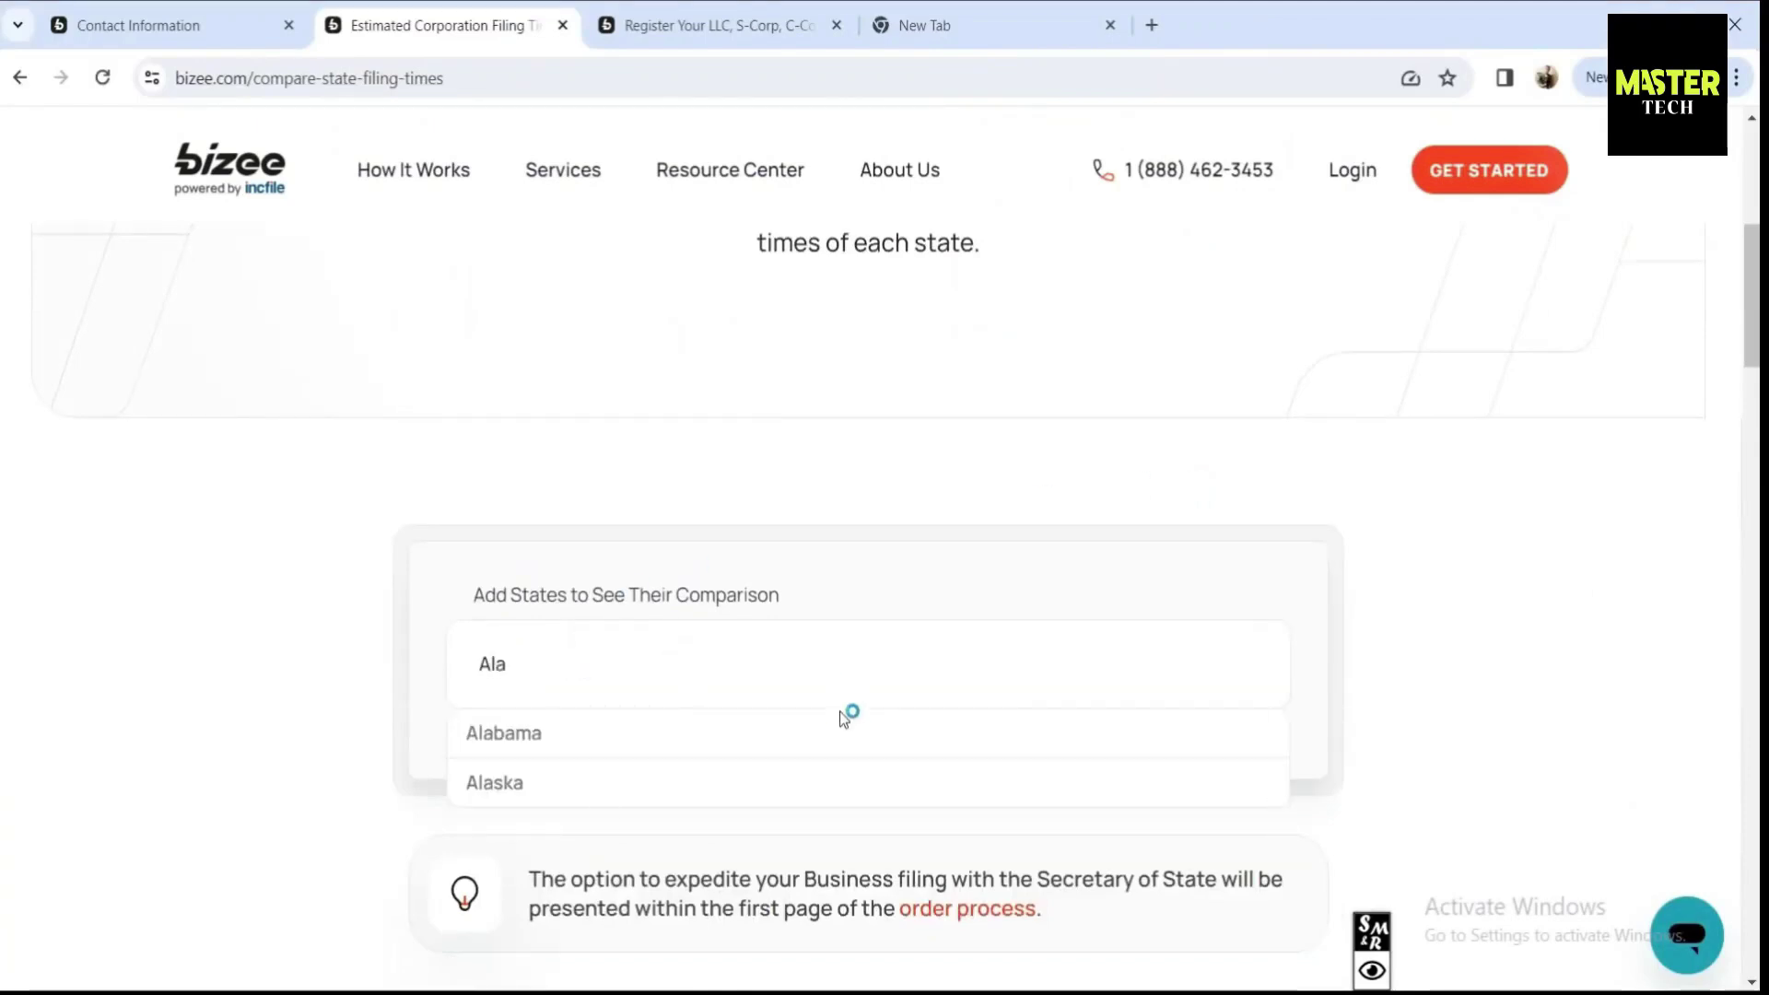
left_click(593, 735)
scroll(364, 632, "down", 4)
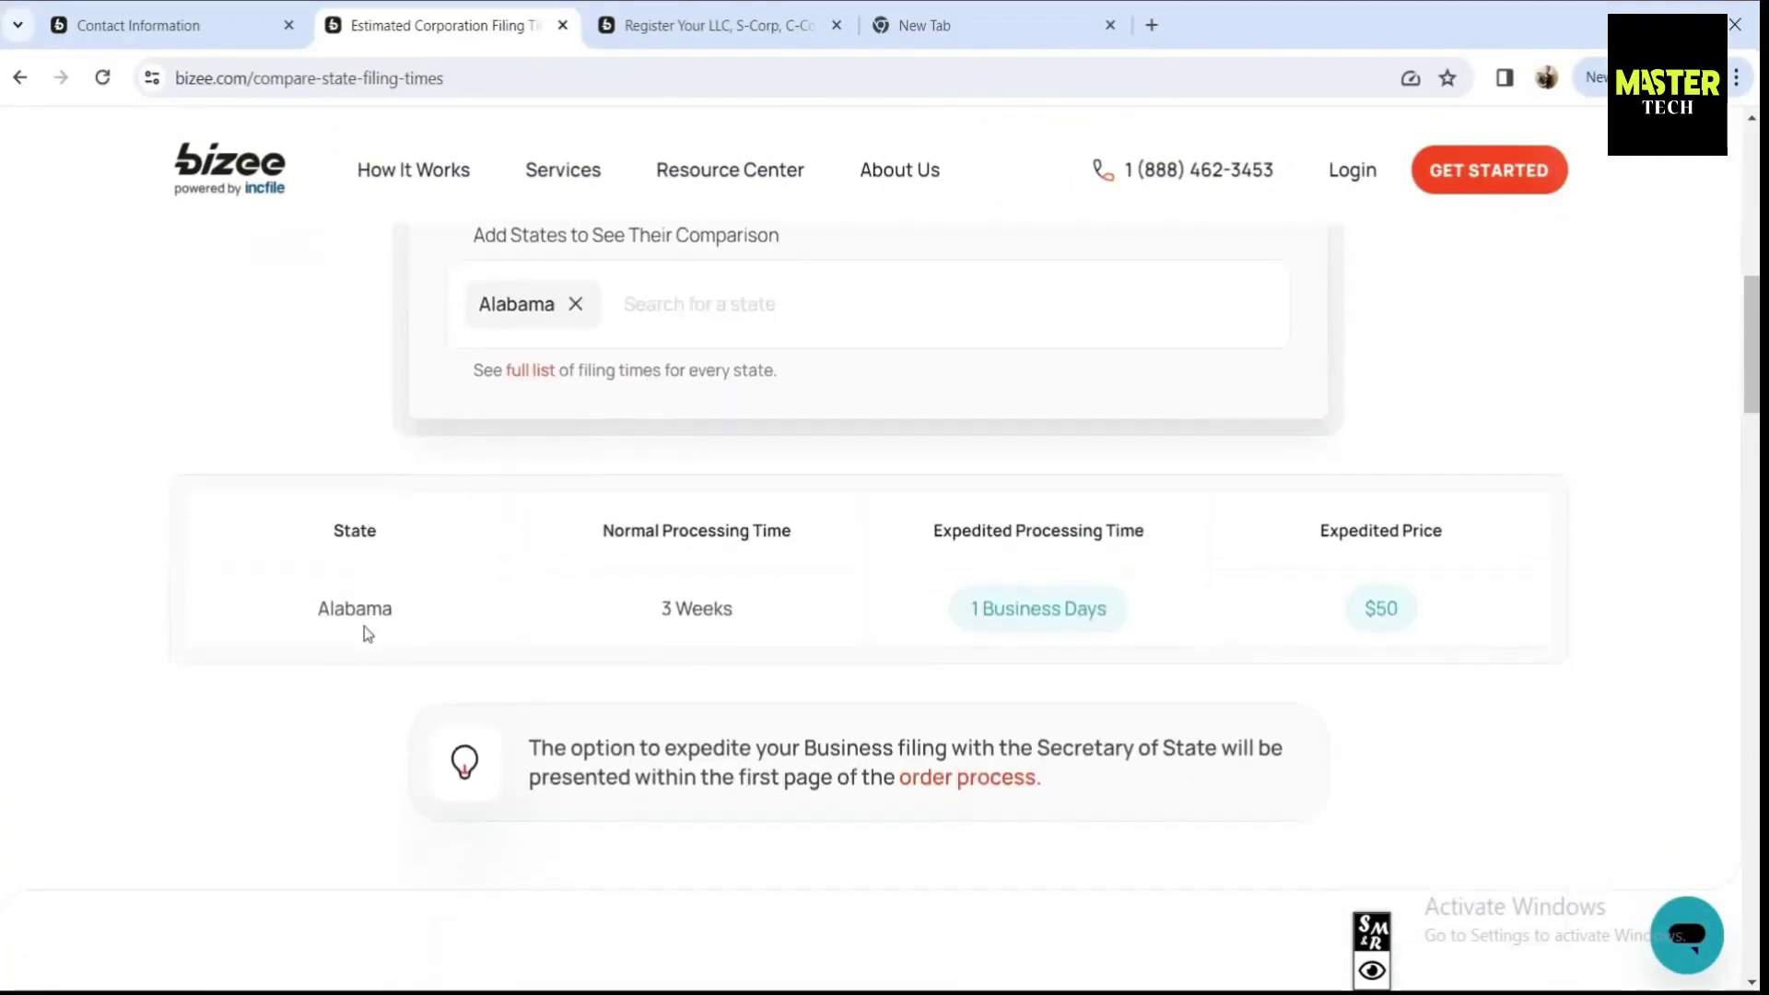
left_click_drag(749, 605, 632, 615)
left_click(954, 612)
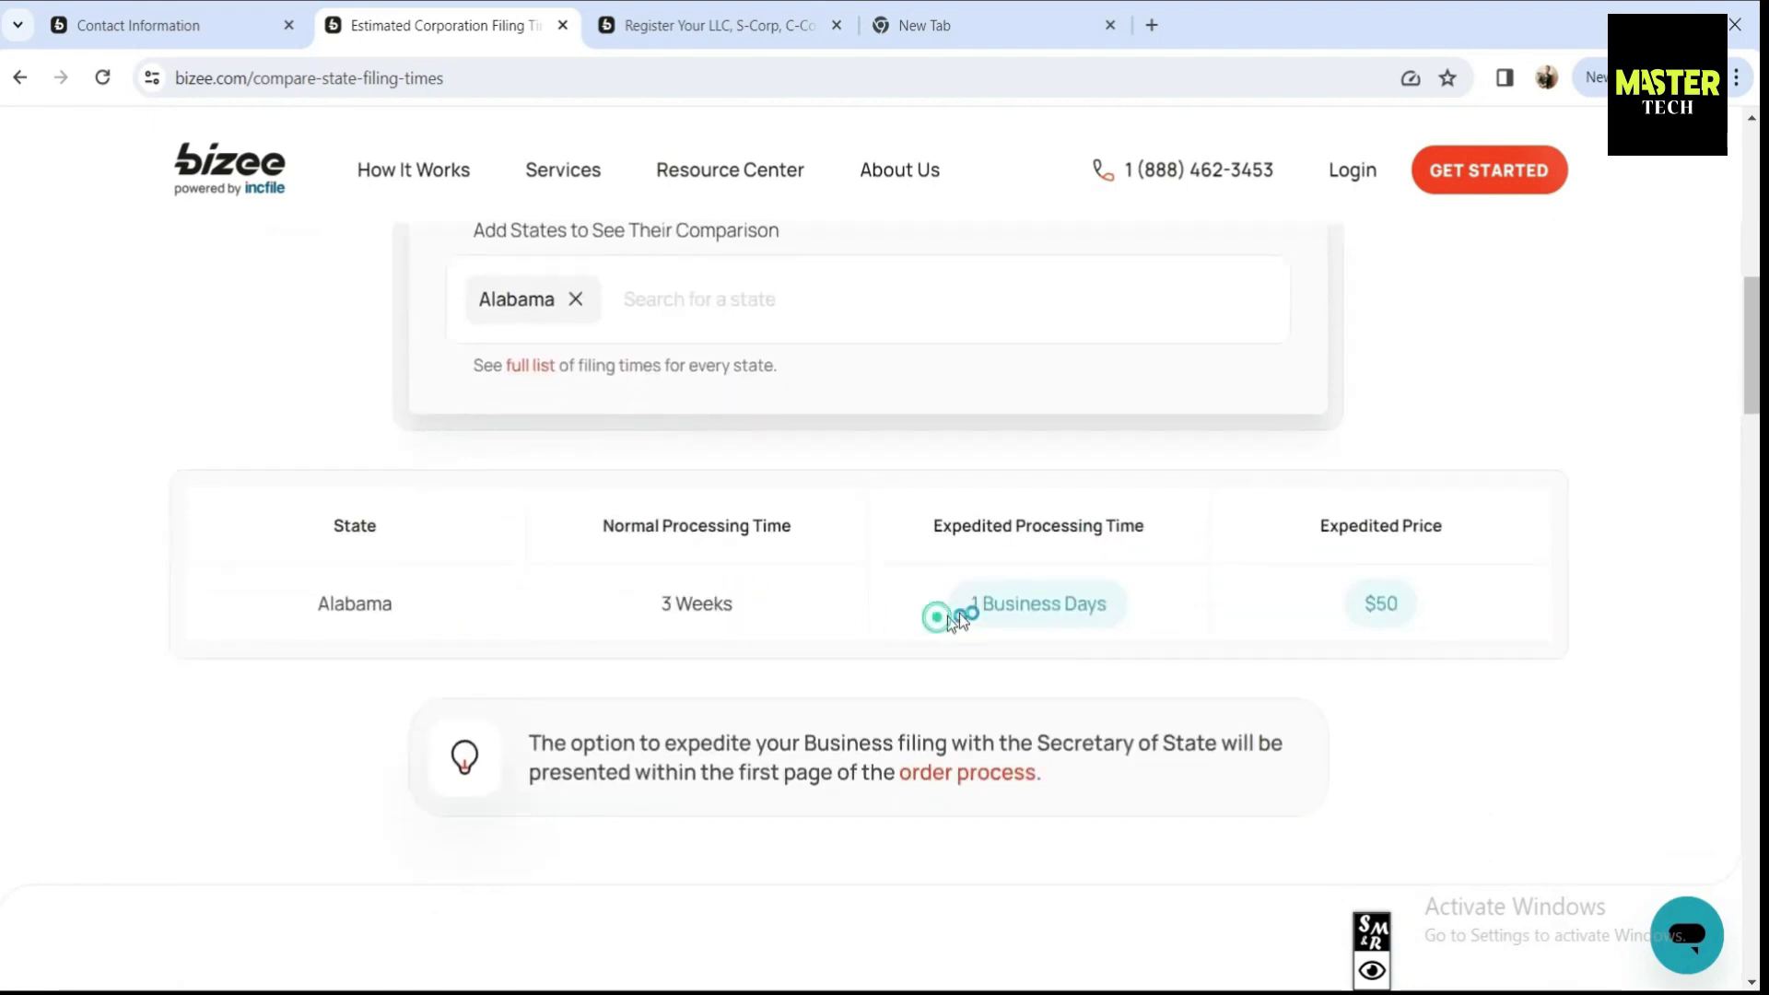
left_click_drag(1142, 610, 953, 605)
left_click(1393, 605)
left_click_drag(1410, 603, 1362, 605)
- Add Arizona and highlight its 2 Business days expedited, 4 Weeks normal and $50 price
left_click(773, 303)
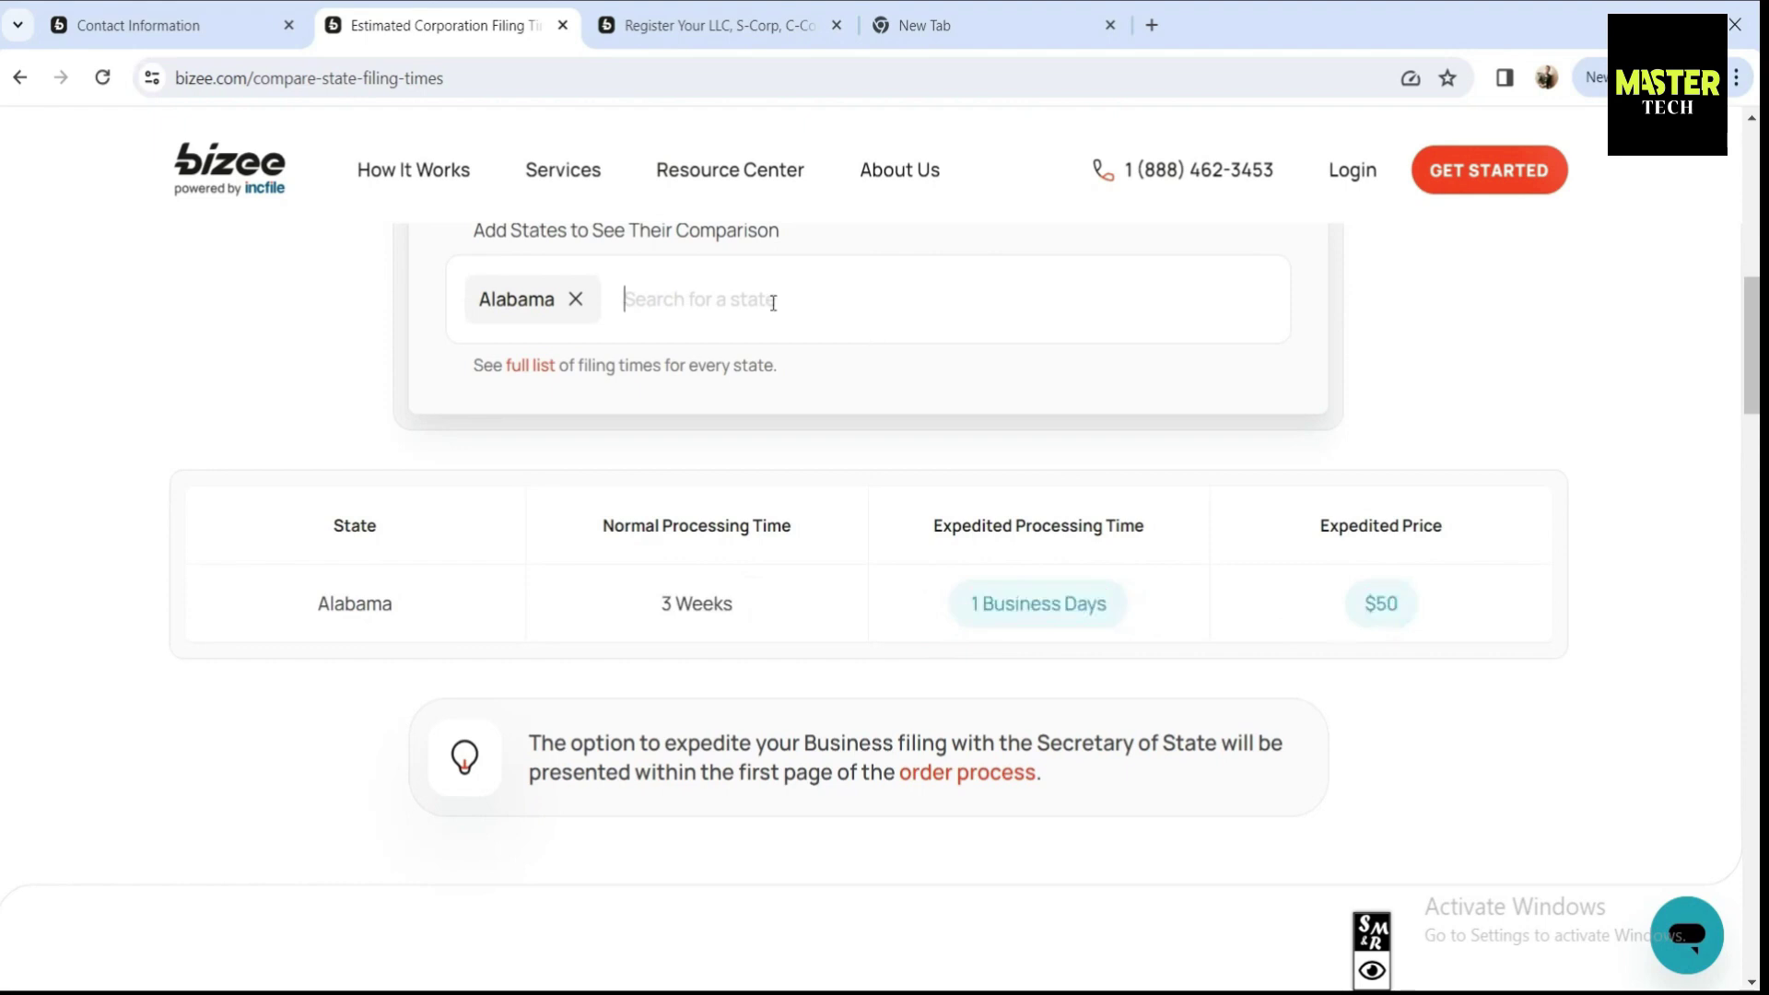
type("Ari")
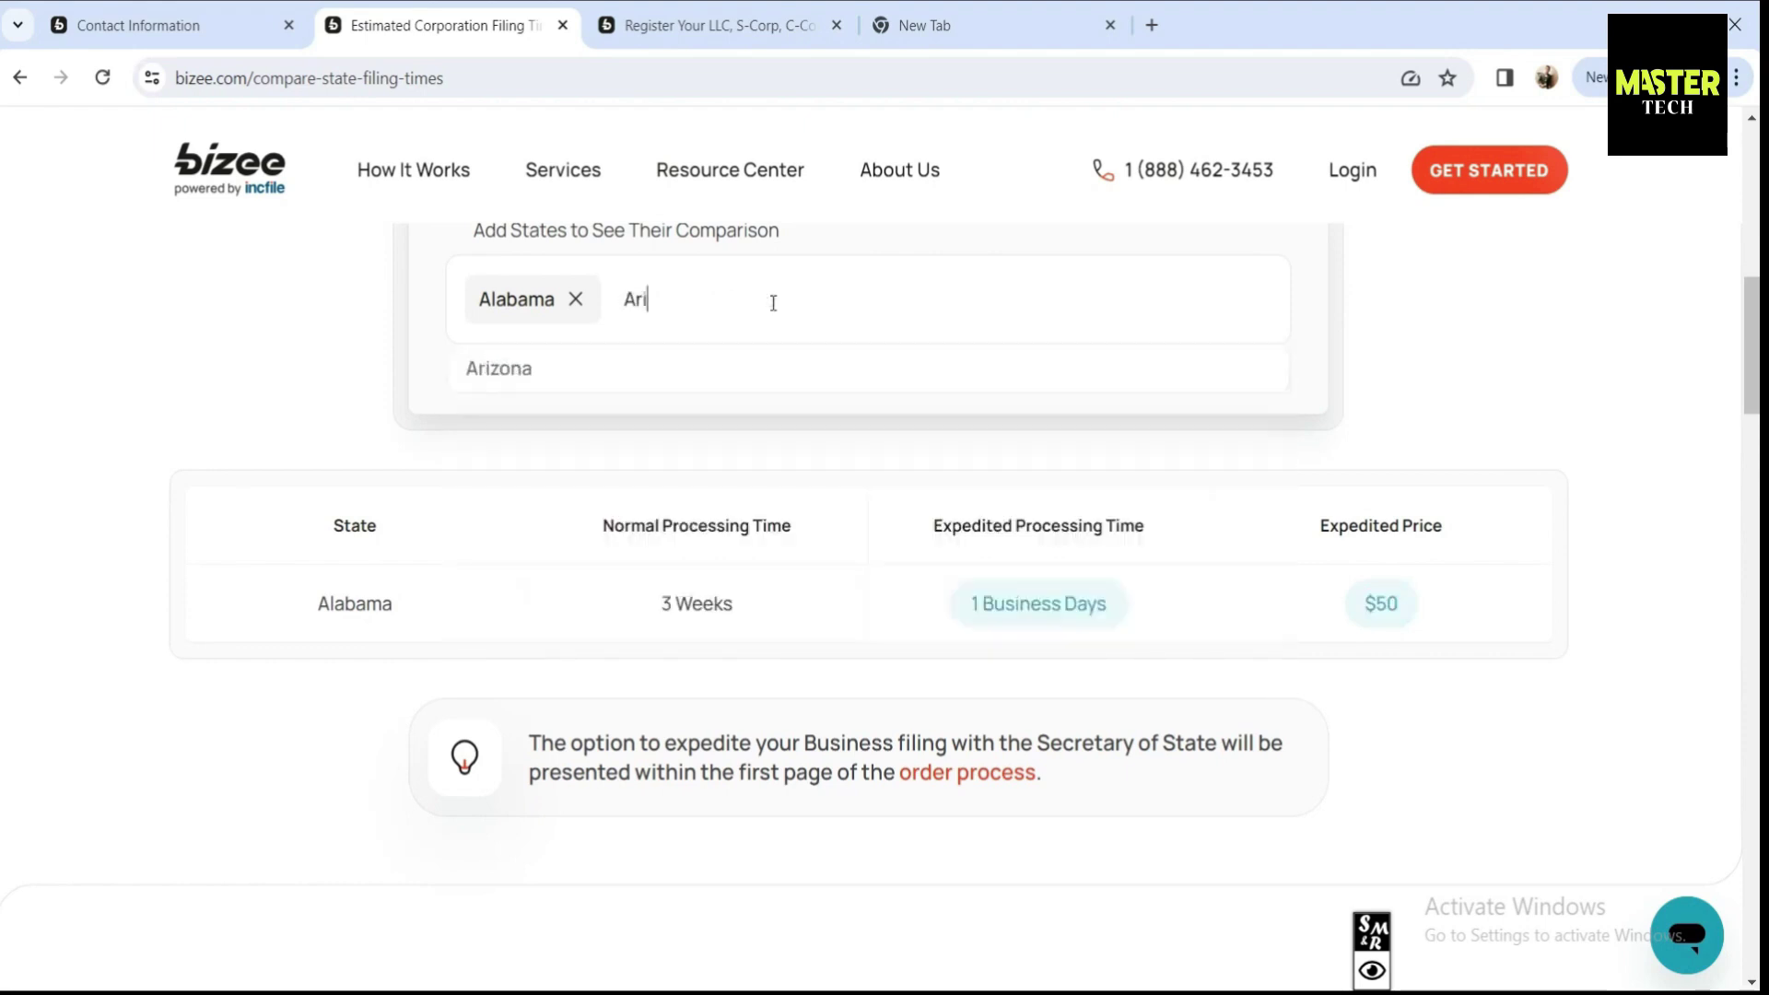
left_click(592, 385)
left_click_drag(1113, 683, 968, 687)
left_click_drag(792, 689, 633, 683)
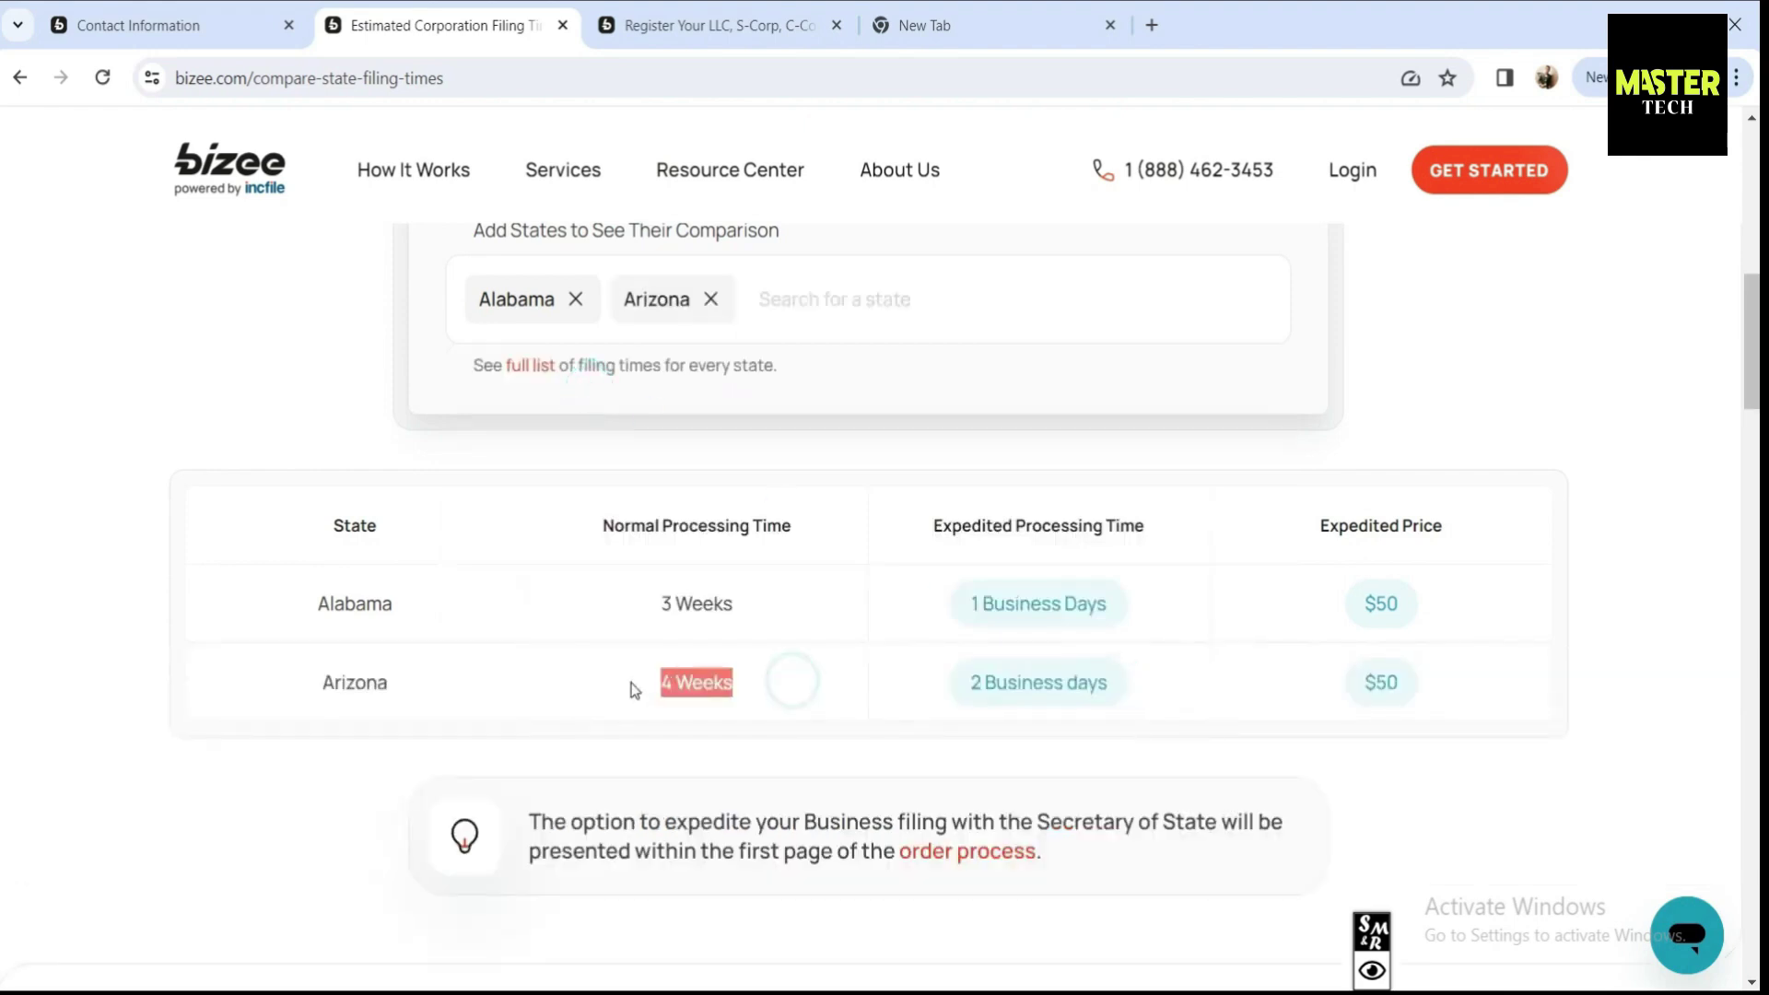
left_click_drag(1421, 684, 1360, 684)
left_click(1339, 700)
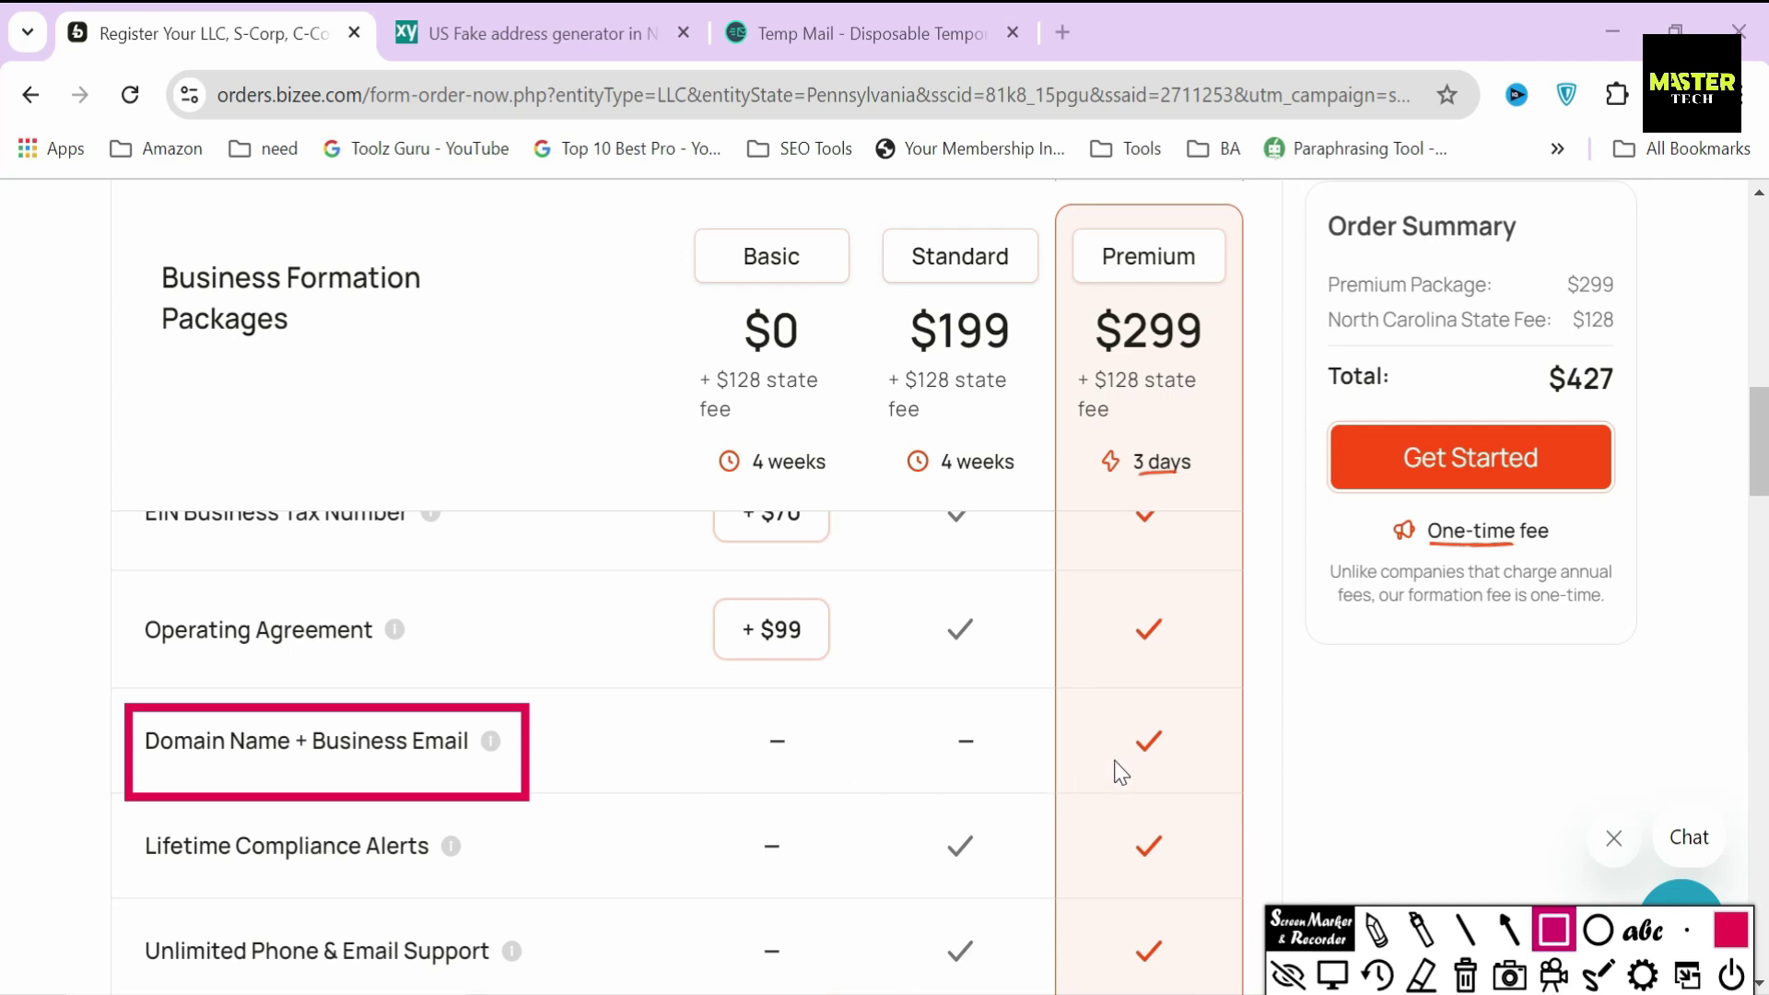
left_click_drag(1109, 719, 1187, 774)
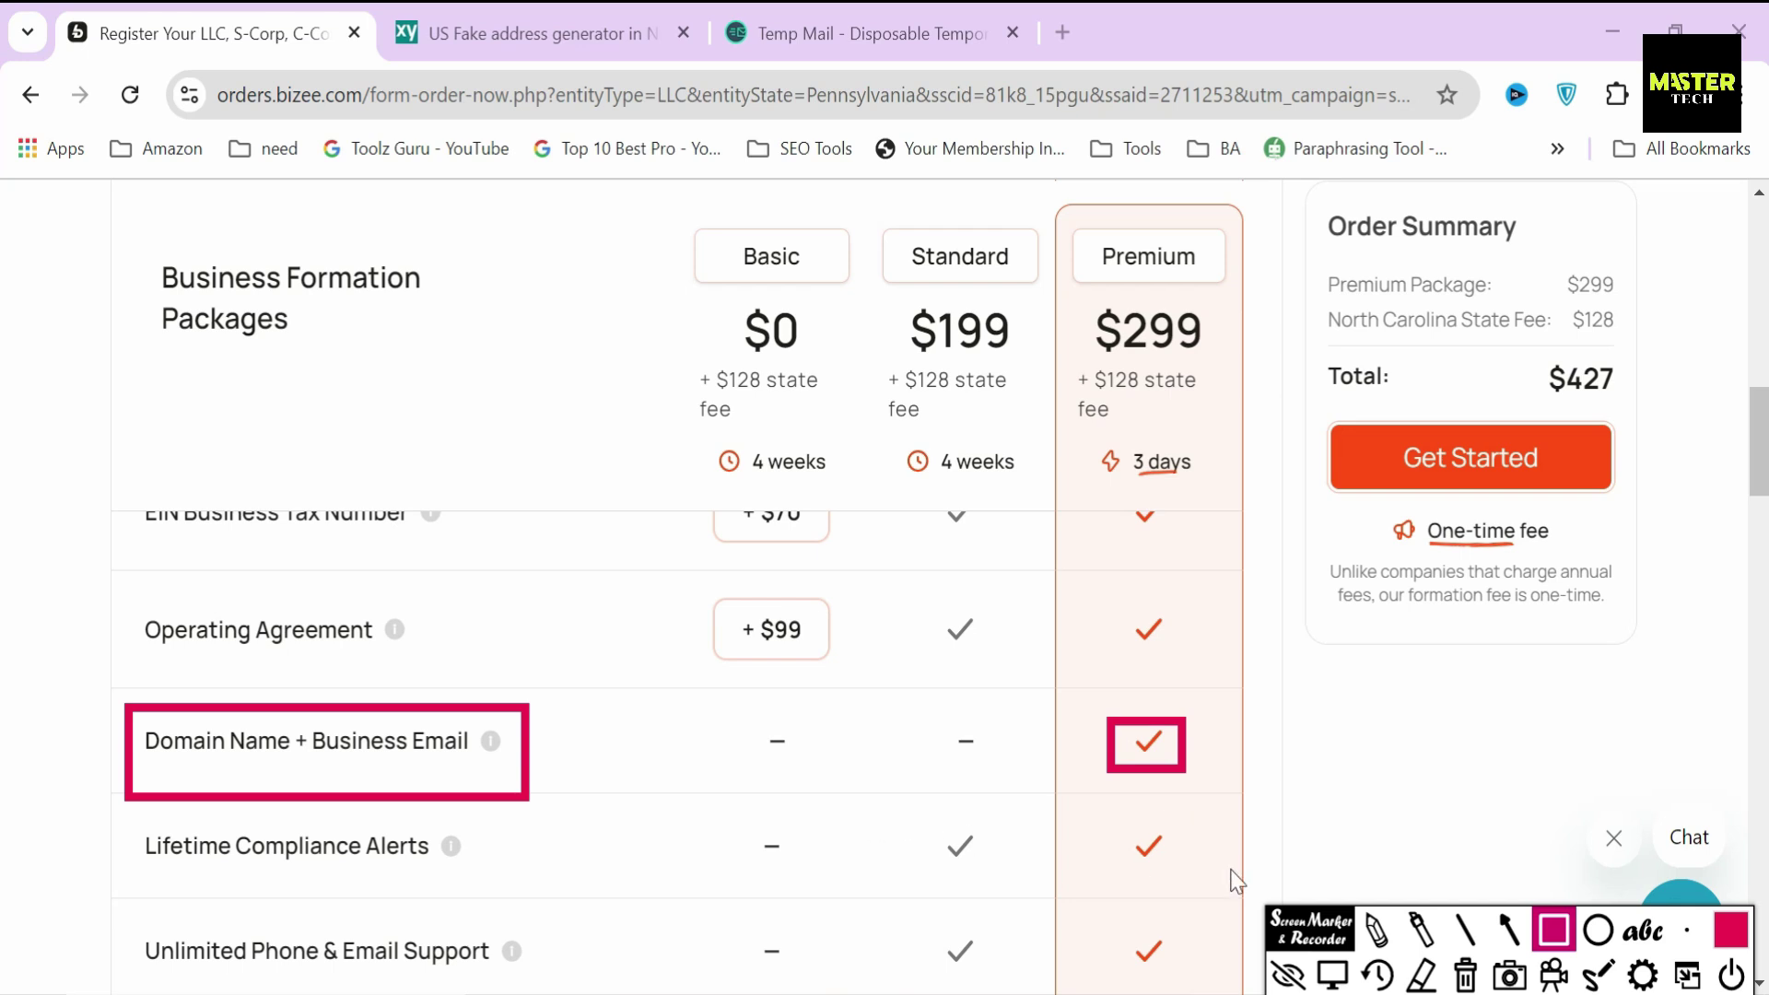
left_click(1467, 977)
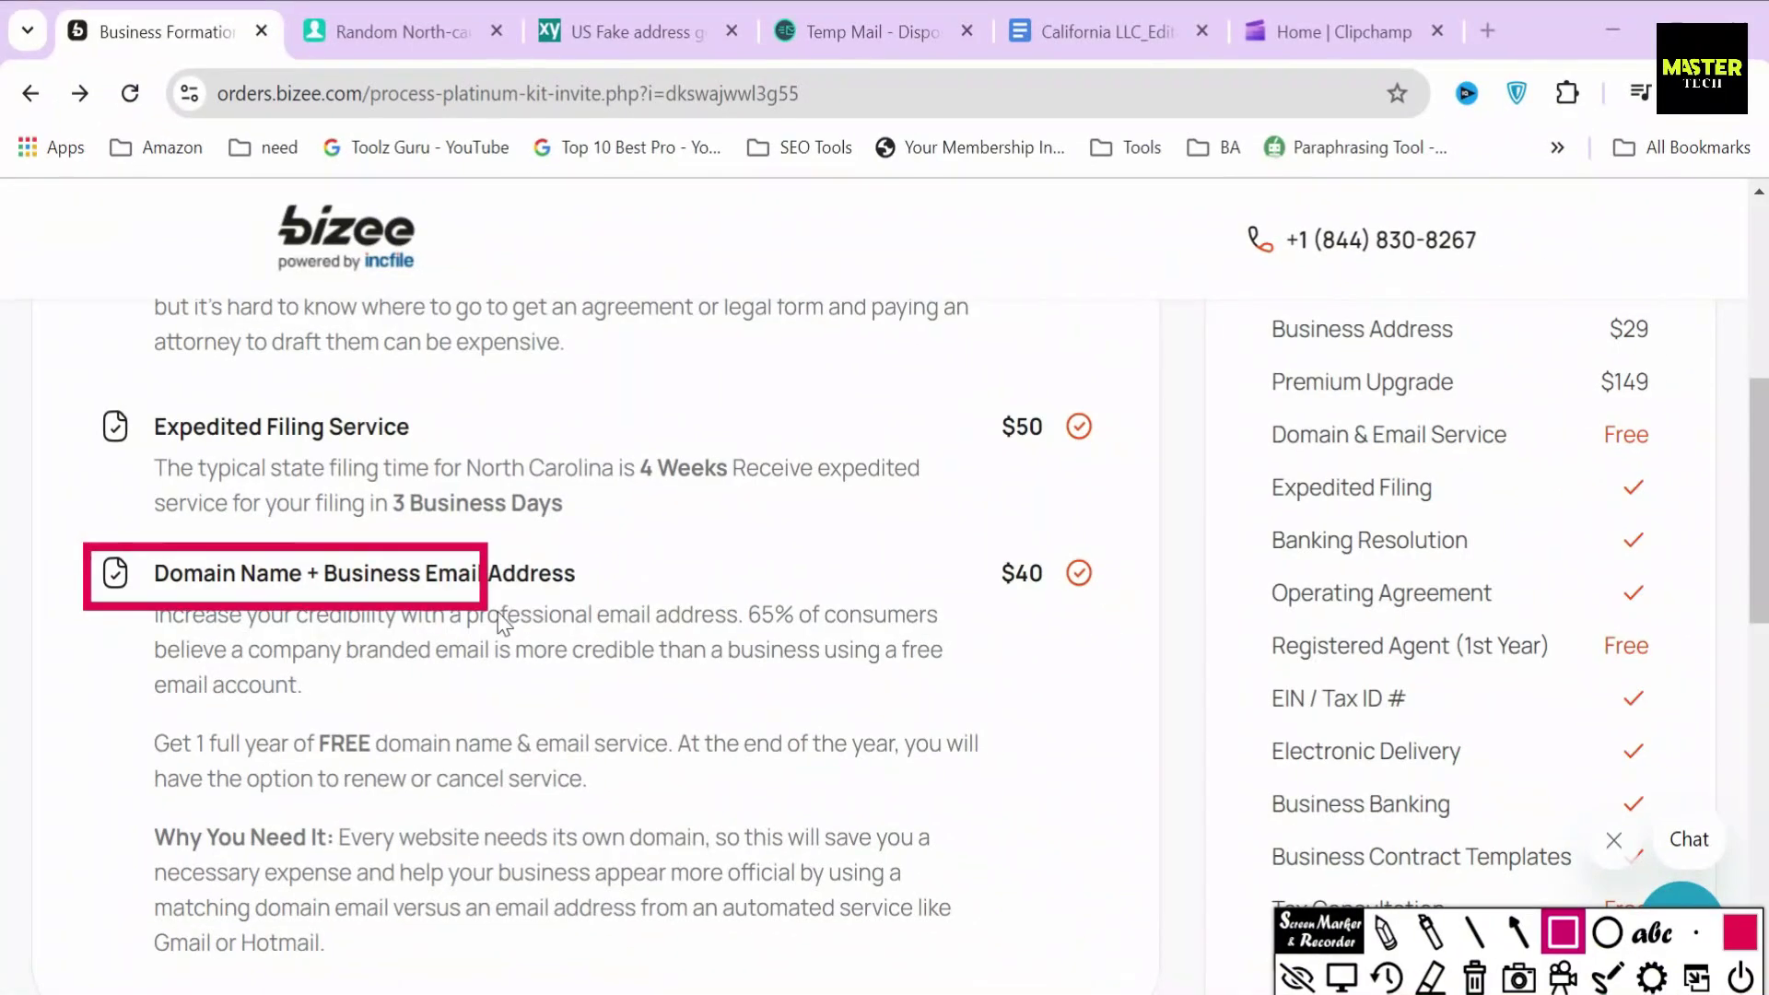
left_click_drag(501, 623, 611, 620)
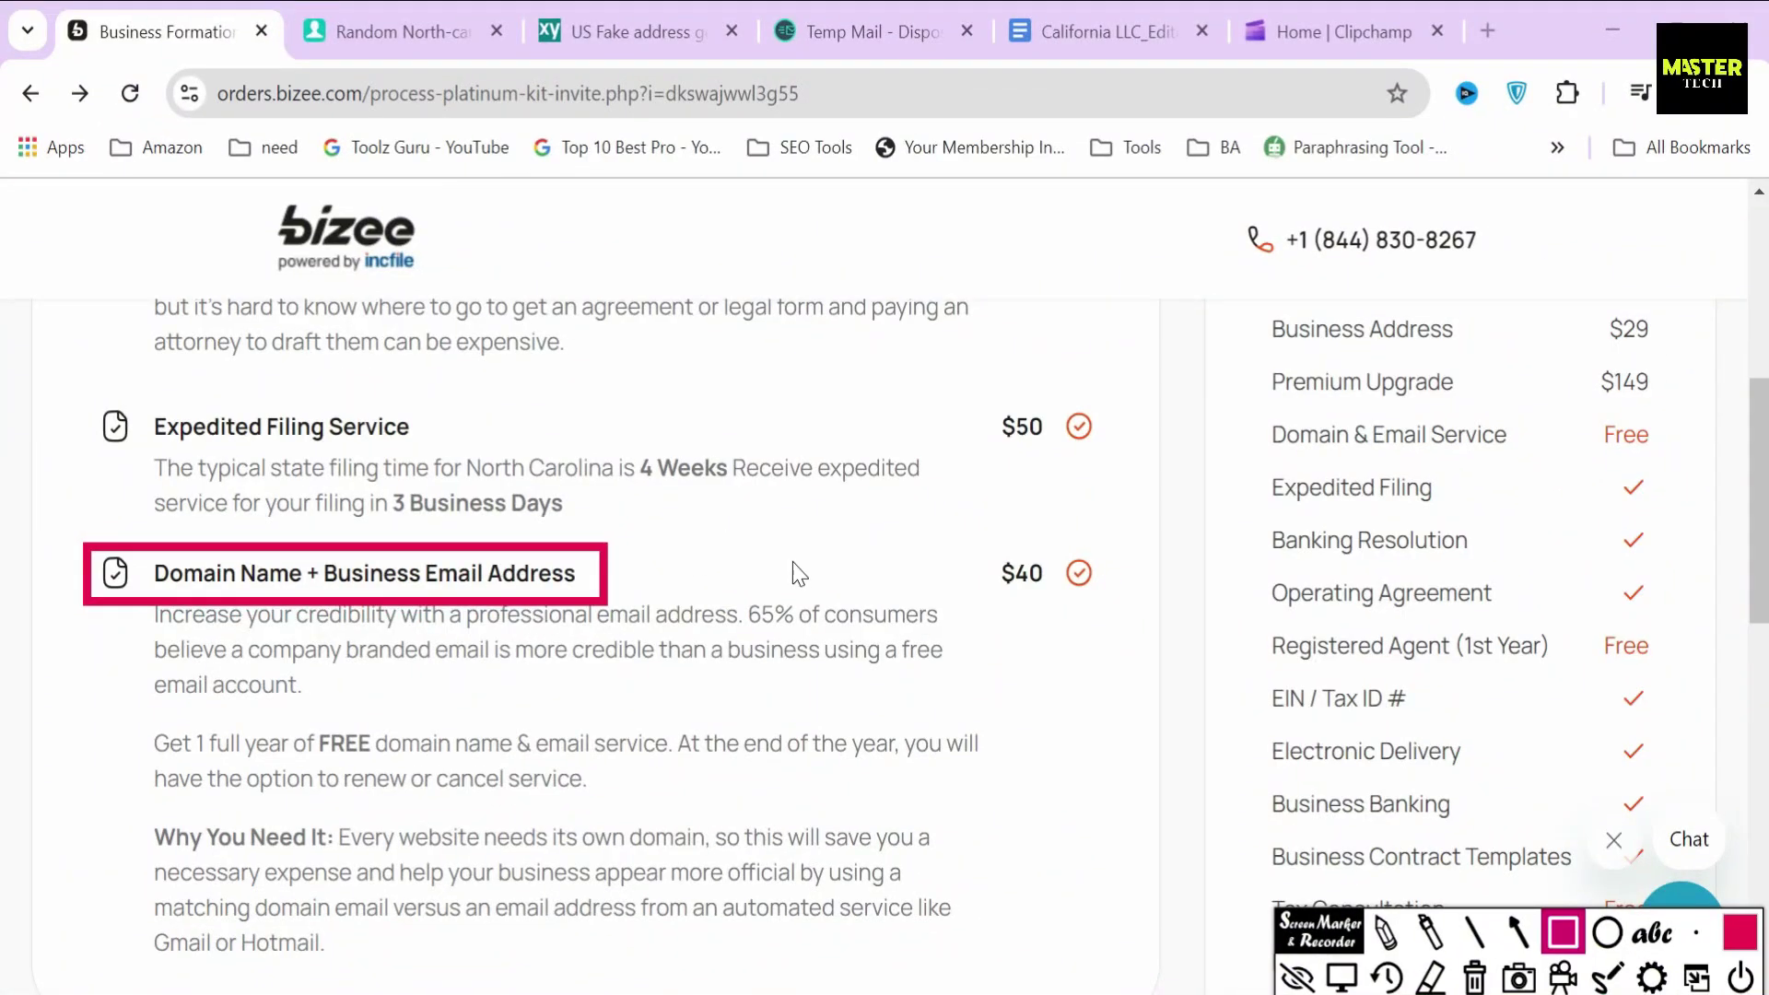
mouse_move(991, 584)
left_mouse_down()
mouse_move(1115, 614)
mouse_move(1036, 630)
mouse_move(1051, 619)
left_mouse_up()
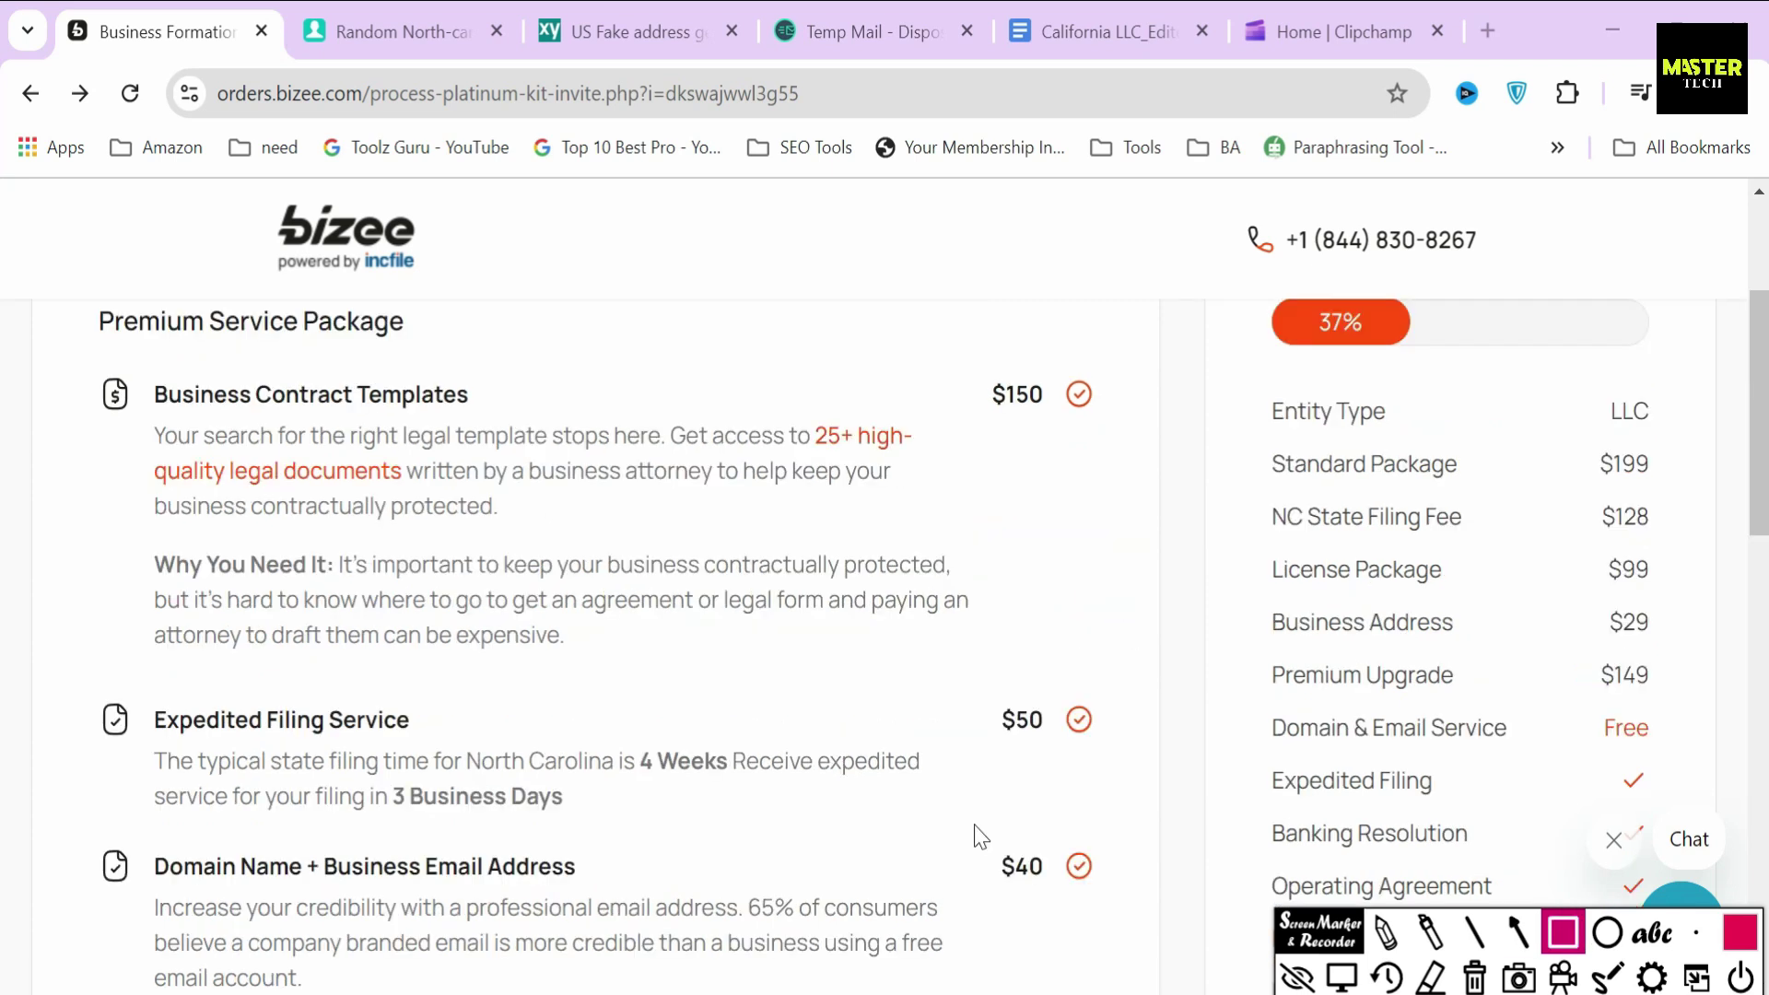
left_click_drag(975, 825, 1133, 892)
mouse_move(977, 675)
left_mouse_down()
mouse_move(1161, 751)
mouse_move(1126, 756)
left_mouse_up()
left_click_drag(982, 367, 1119, 429)
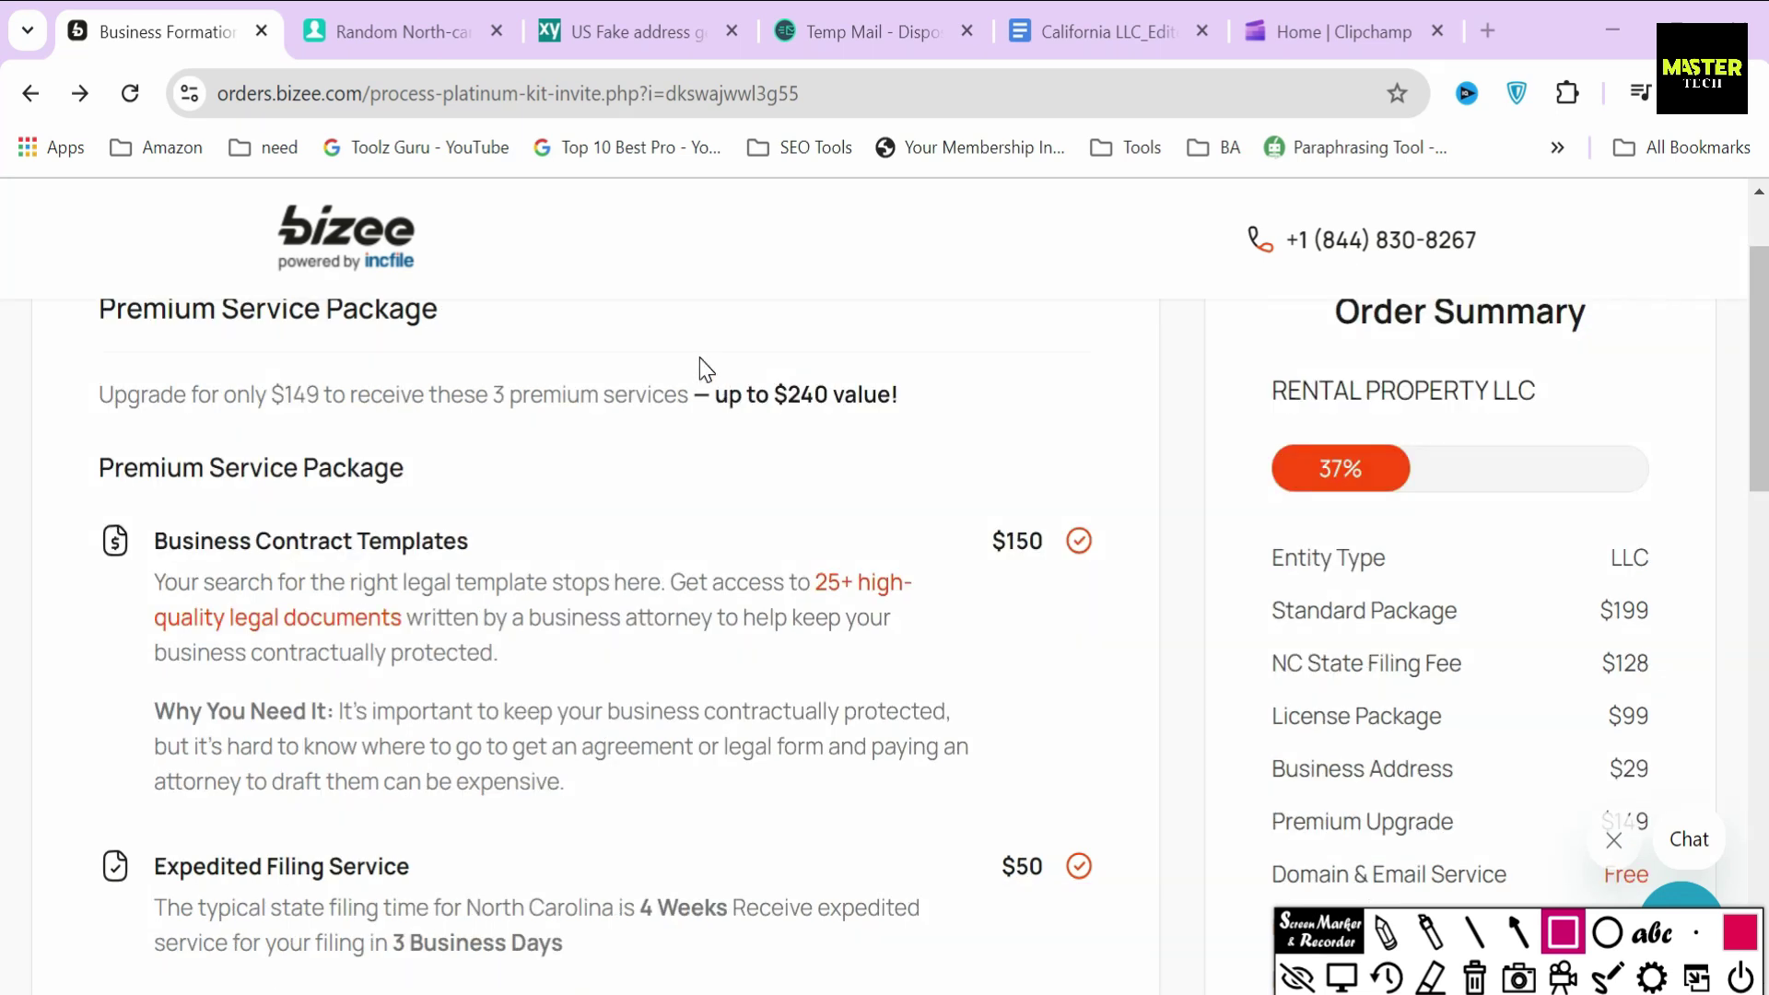
mouse_move(700, 359)
left_mouse_down()
mouse_move(835, 457)
mouse_move(923, 432)
left_mouse_up()
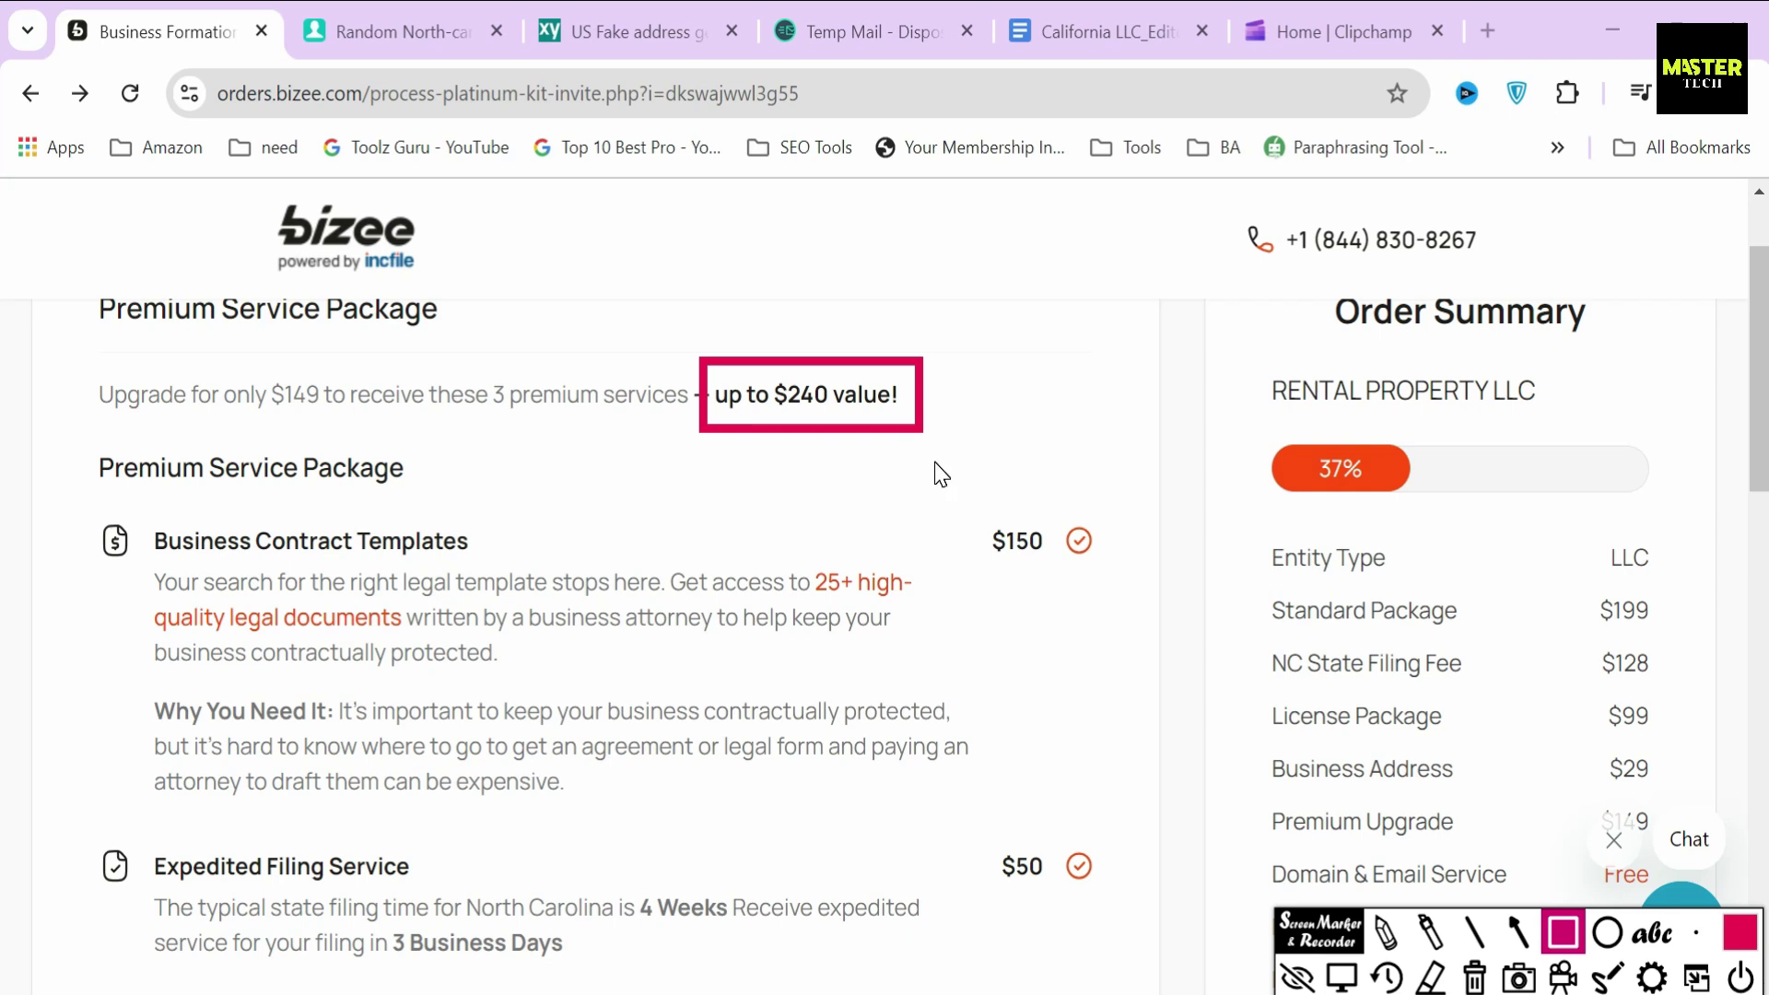
left_click(1341, 978)
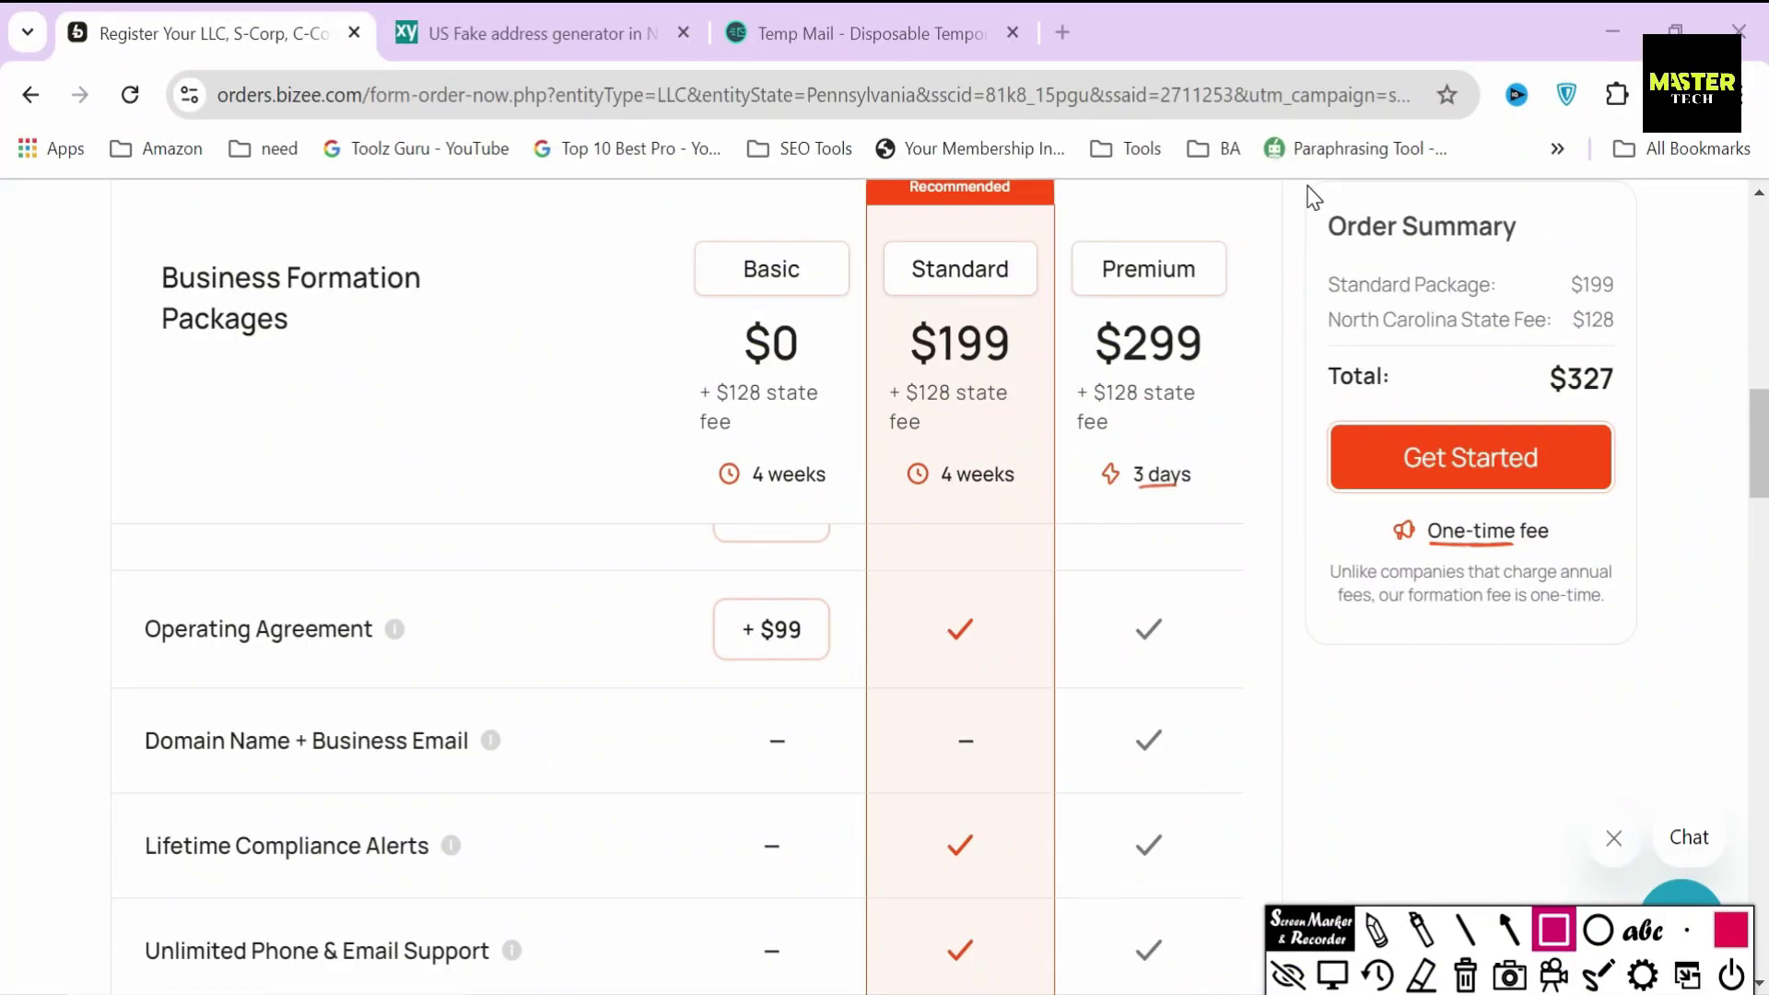
- Outline the order summary and start the order with Get Started
mouse_move(1309, 189)
left_mouse_down()
mouse_move(1374, 474)
mouse_move(1651, 651)
left_mouse_up()
left_click(1509, 930)
left_click_drag(1343, 543, 1391, 512)
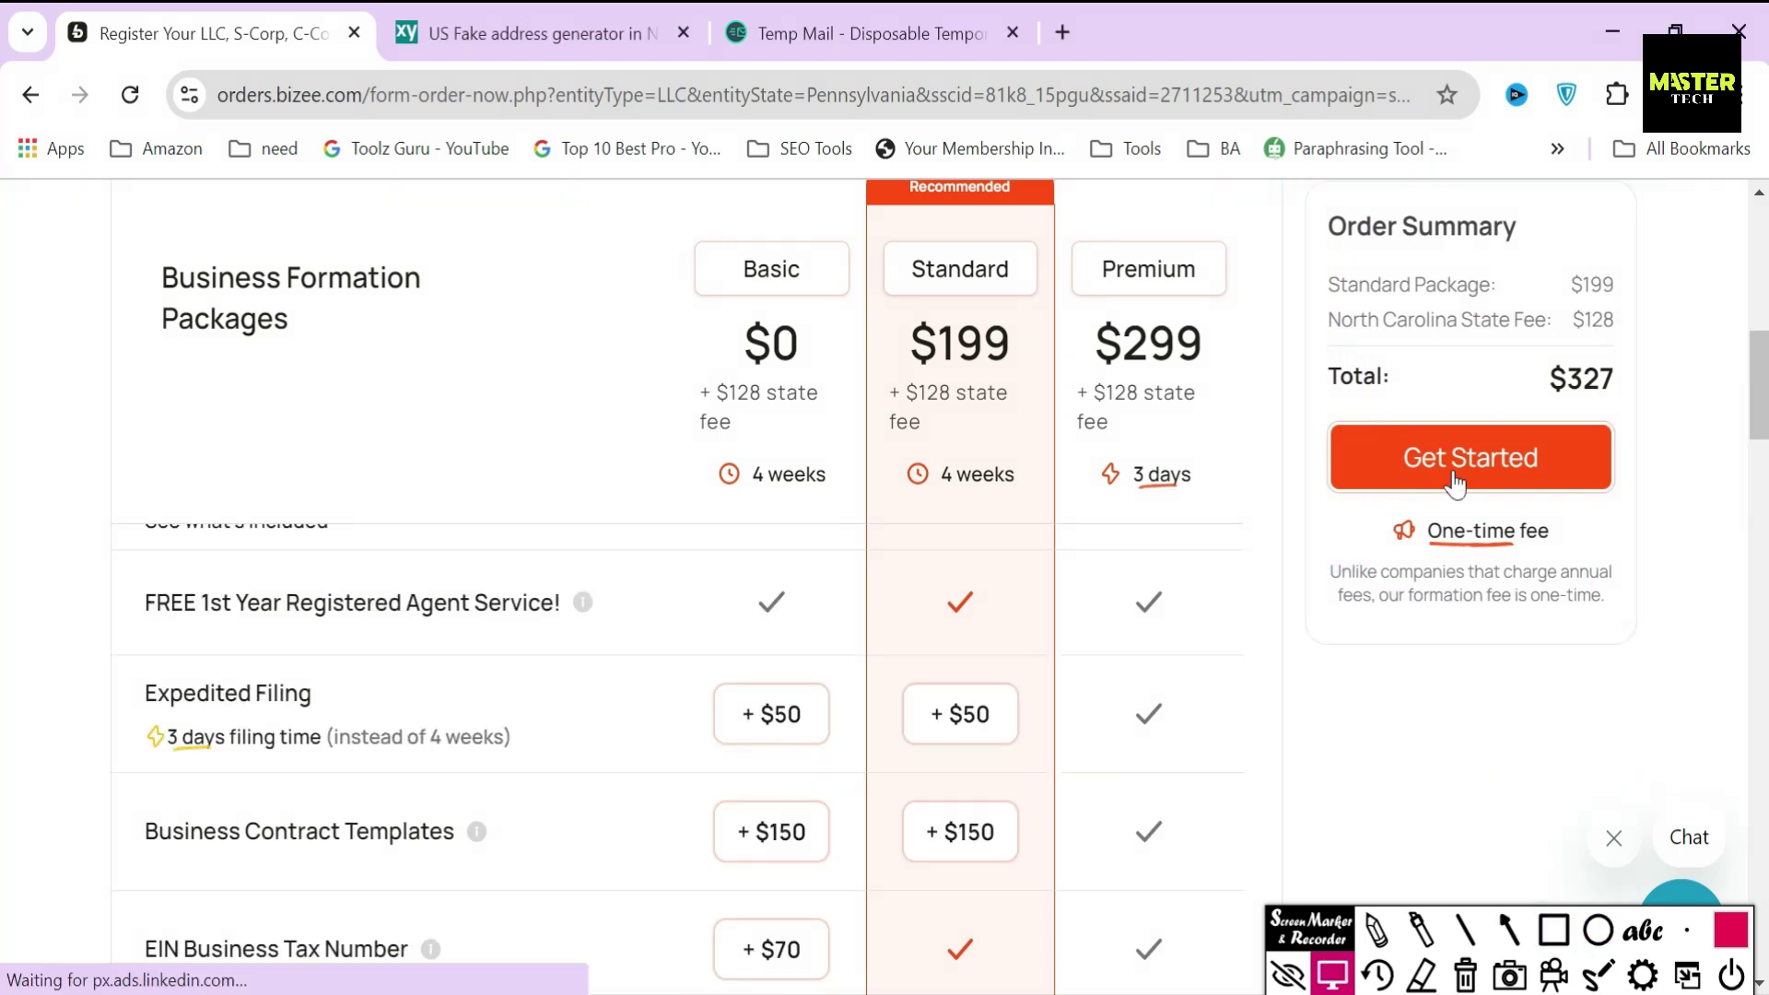
left_click(1457, 466)
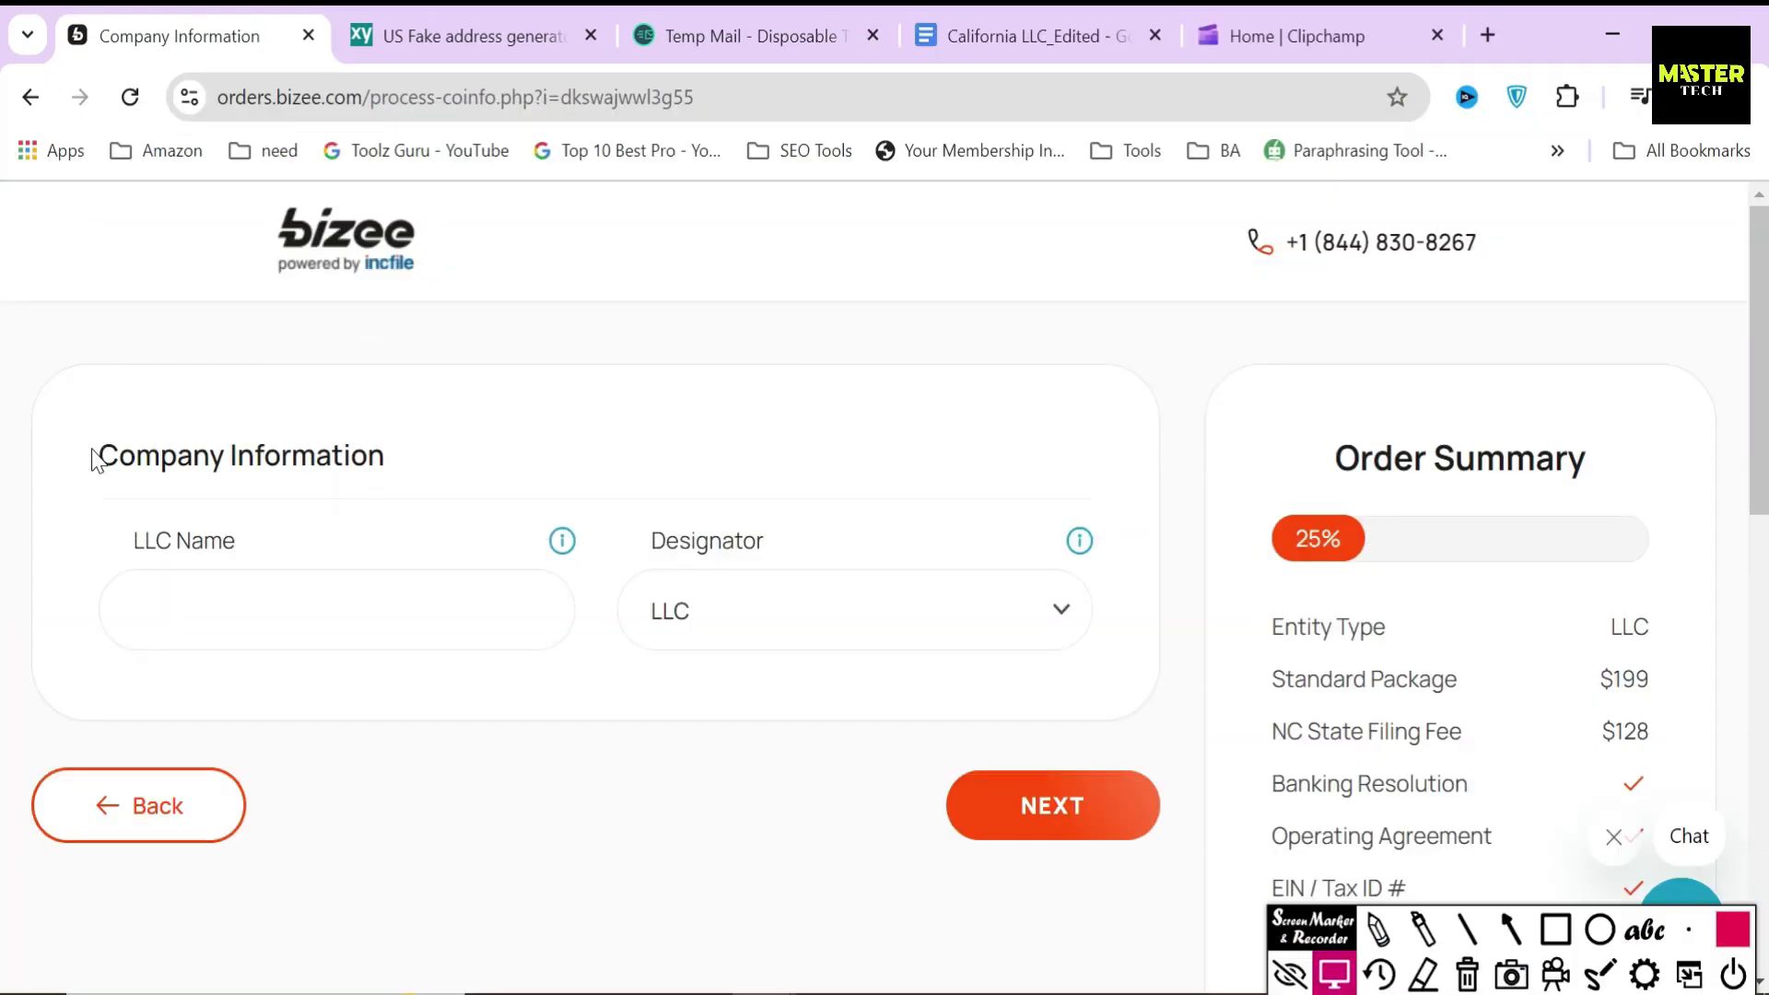
- Enter 'Rental Property' as the LLC name and keep the LLC designator
left_click_drag(94, 454, 485, 470)
left_click(439, 448)
left_click_drag(120, 539, 770, 546)
left_click(506, 494)
left_click(336, 605)
type("Re")
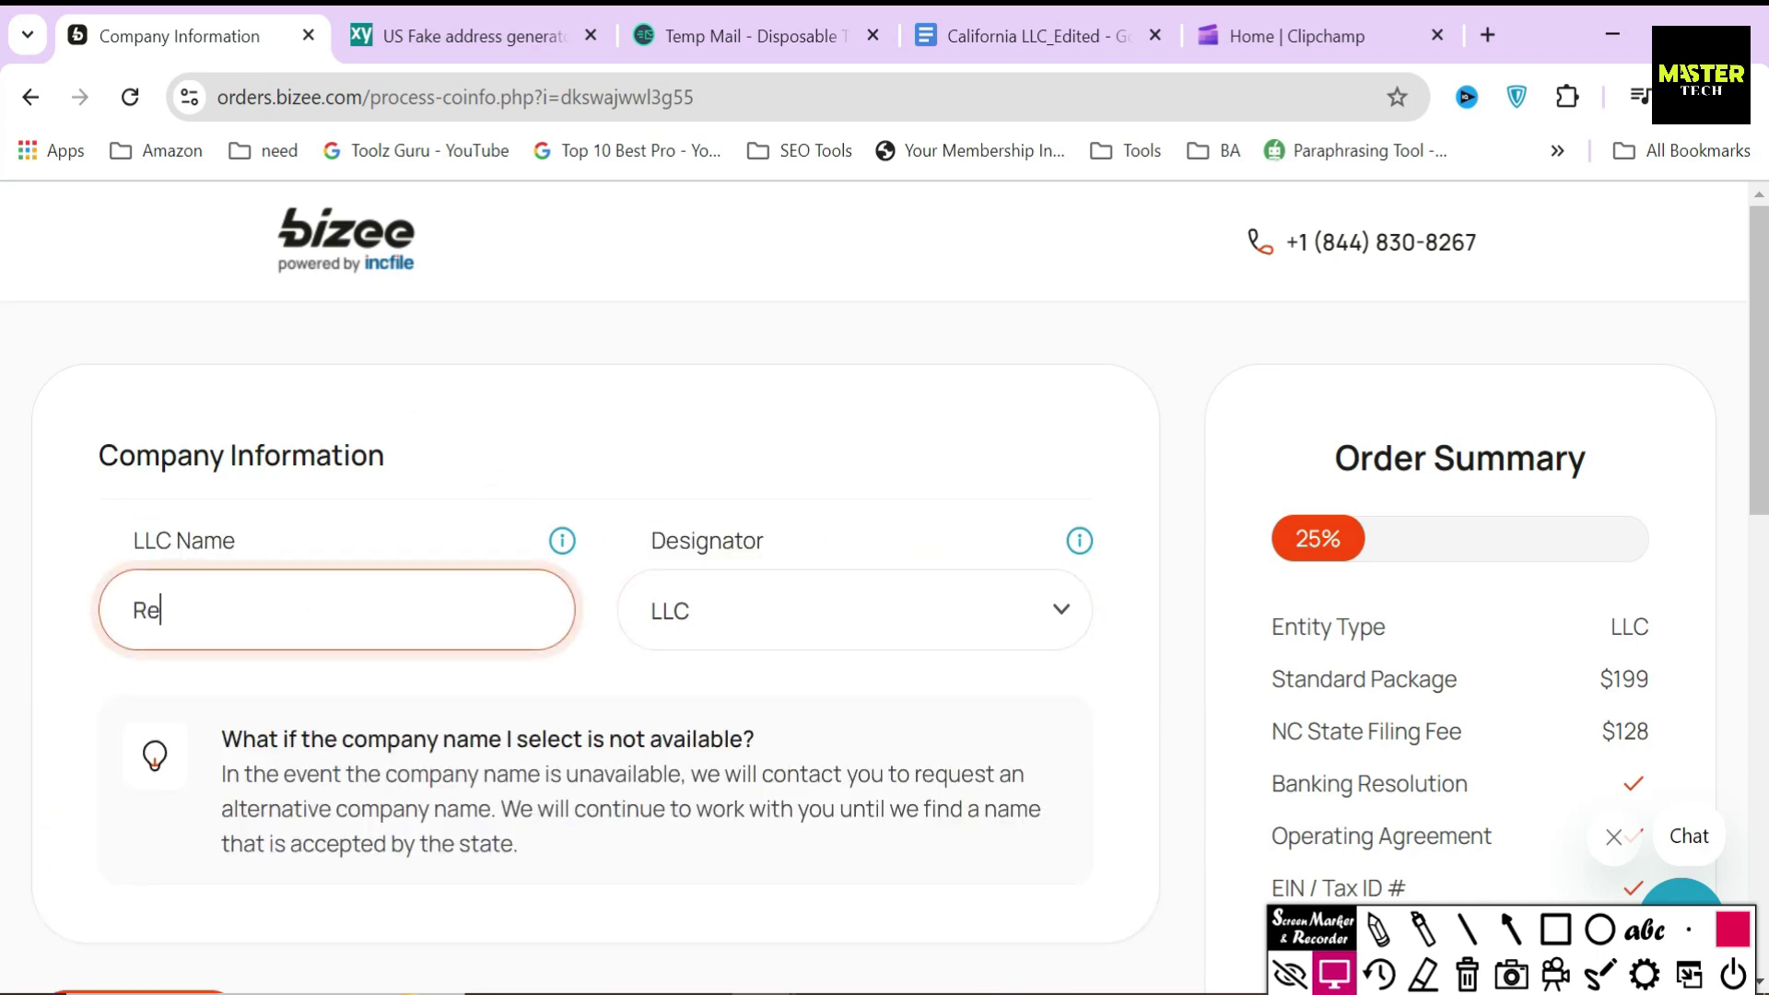
type("ntal Property")
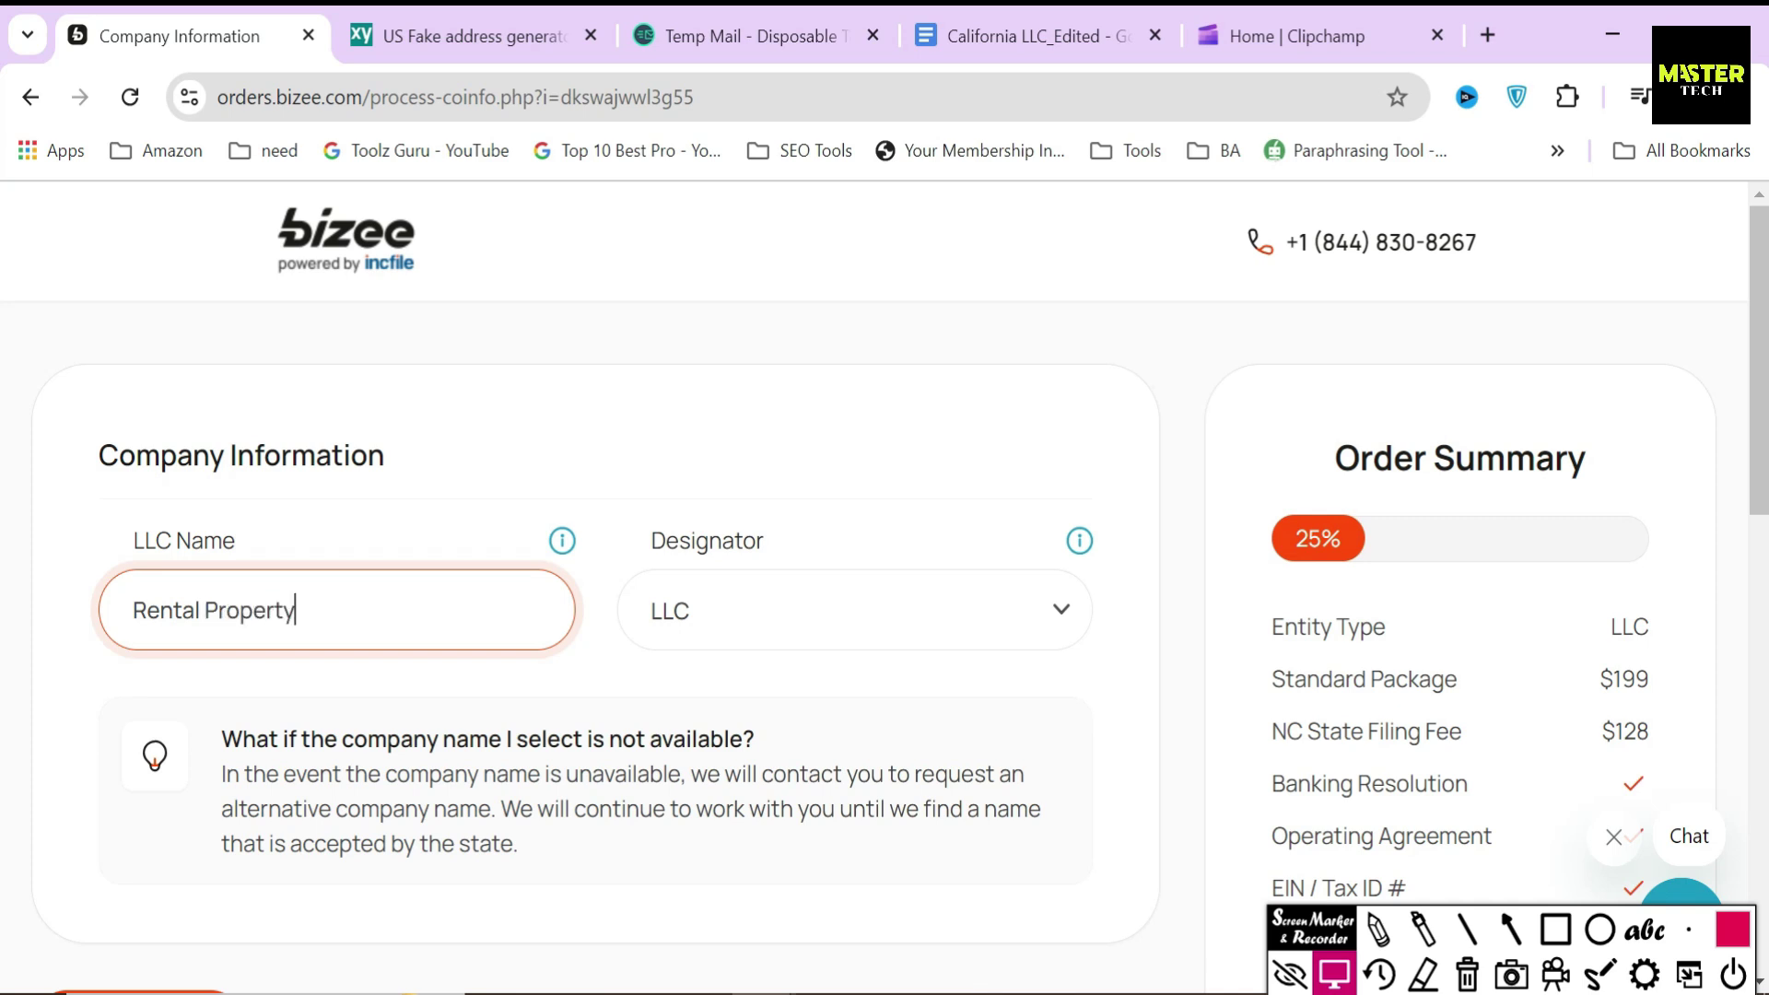
left_click(770, 621)
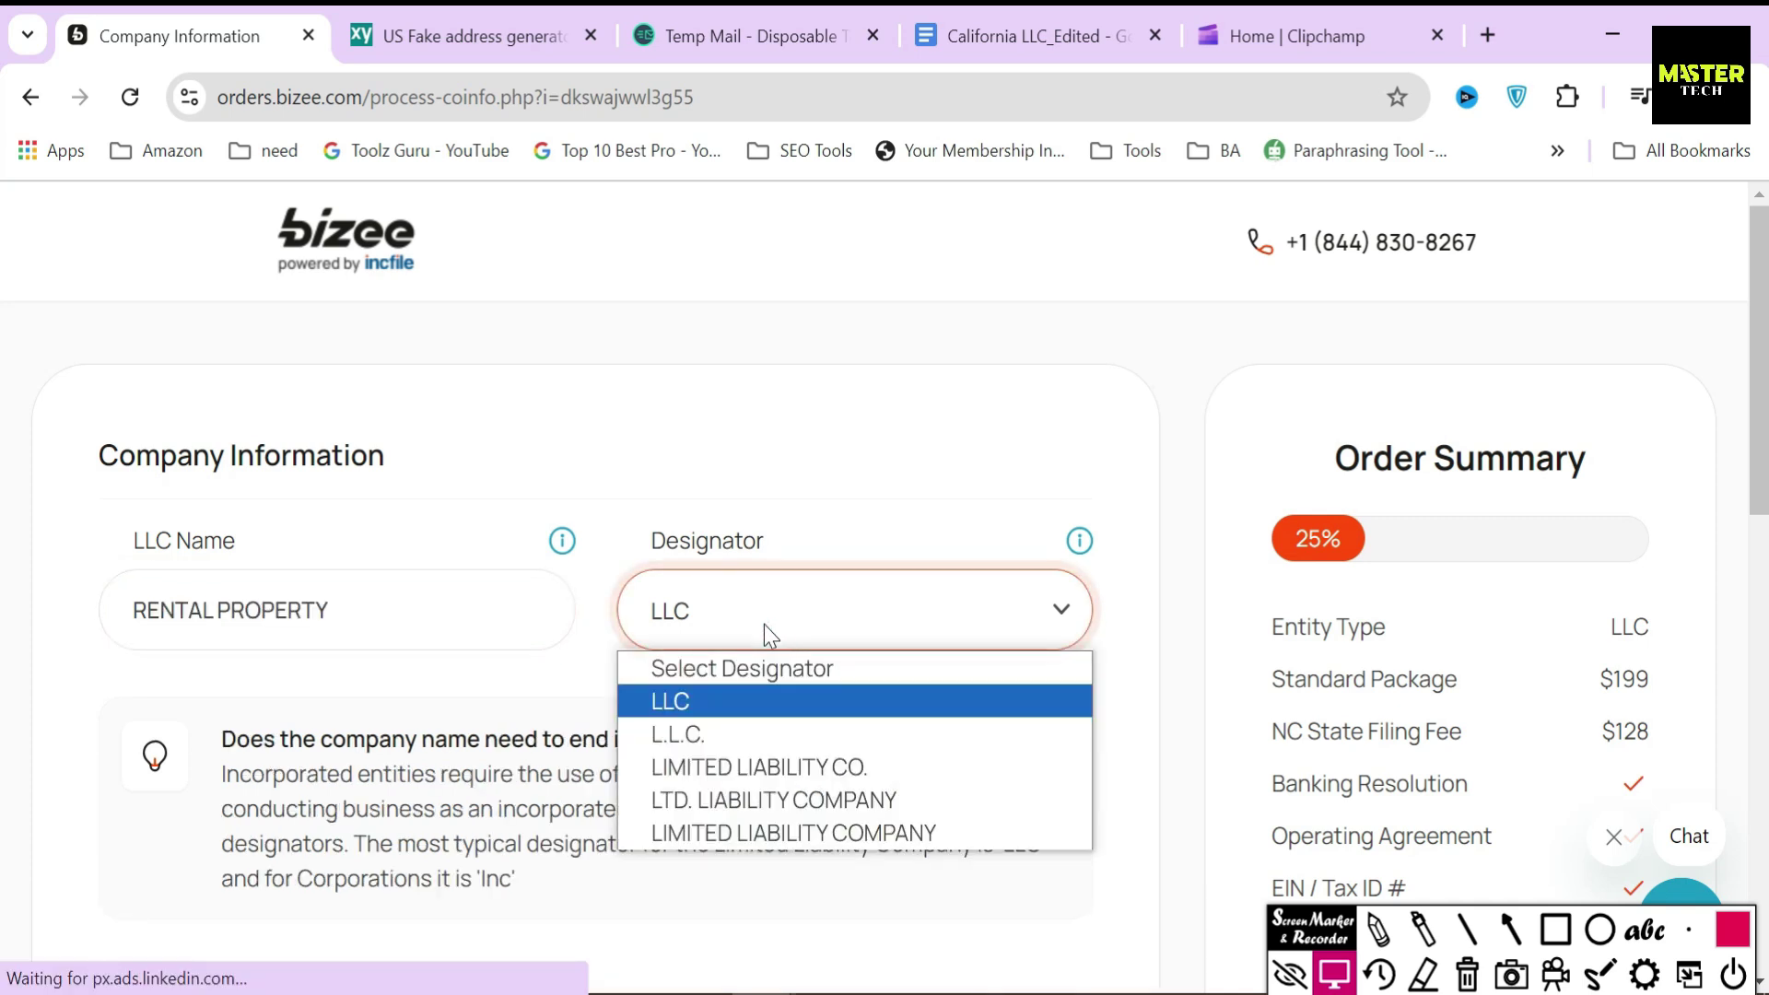
left_click(748, 704)
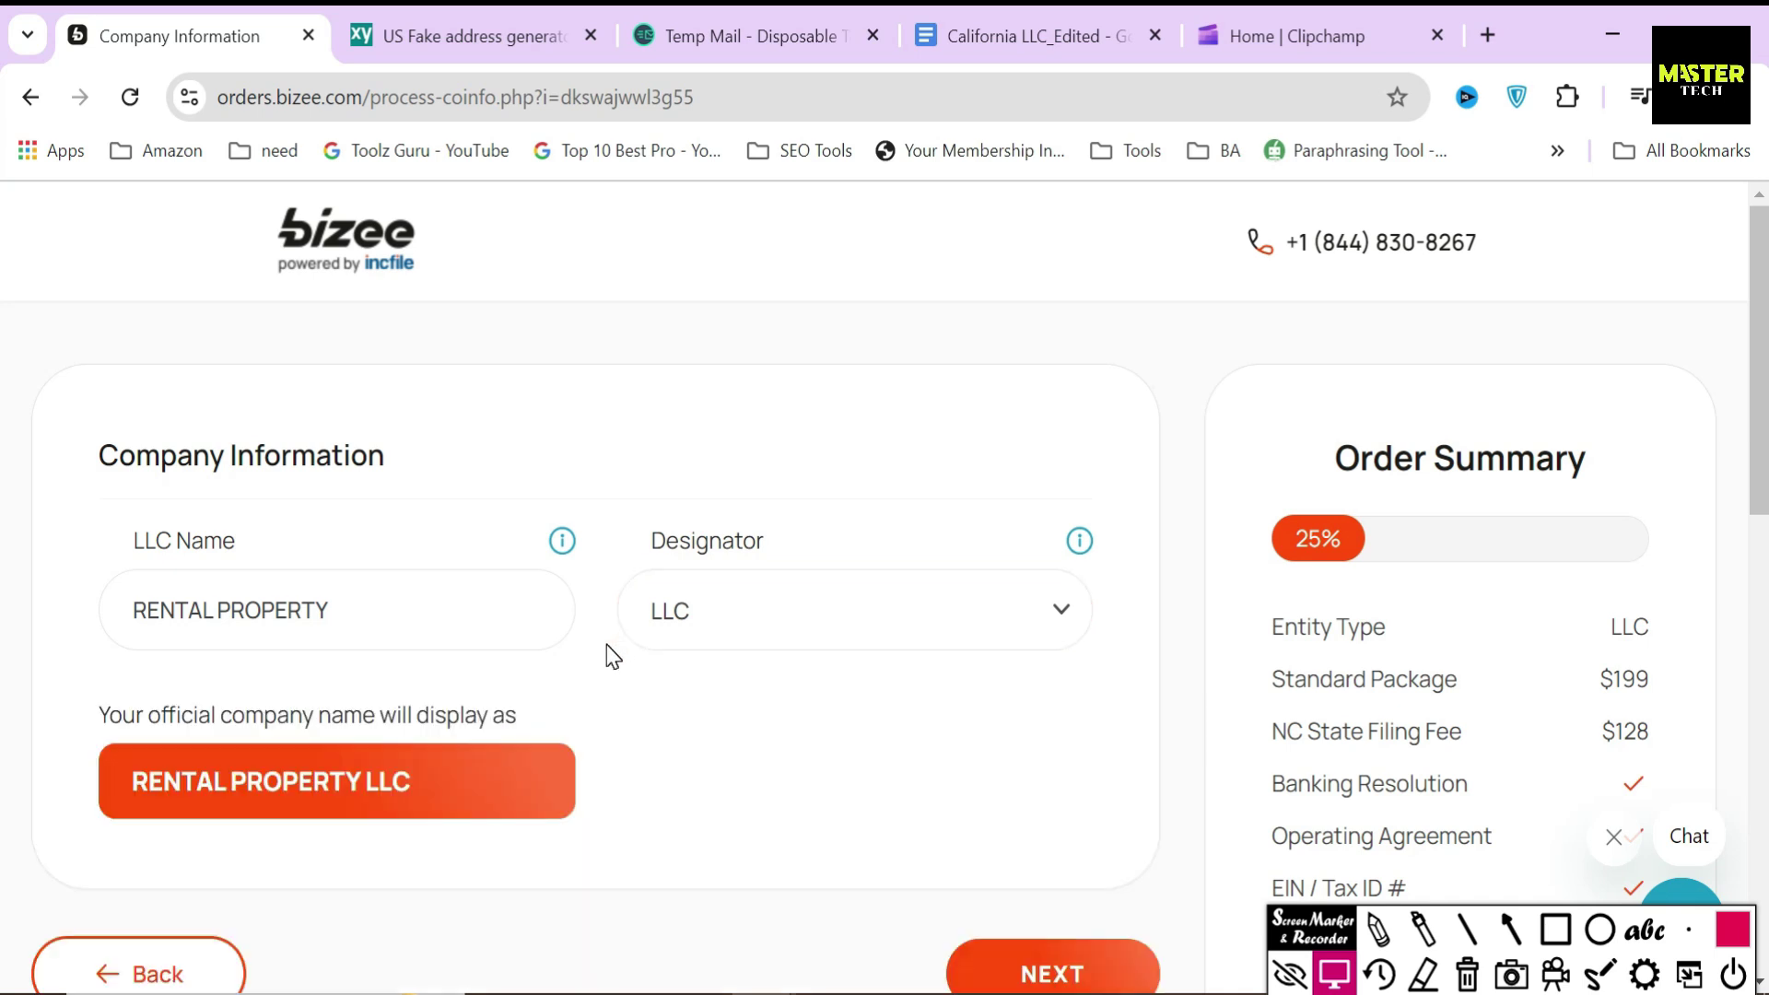
- Check the official name RENTAL PROPERTY LLC and continue to the next order step
left_click_drag(118, 794, 434, 798)
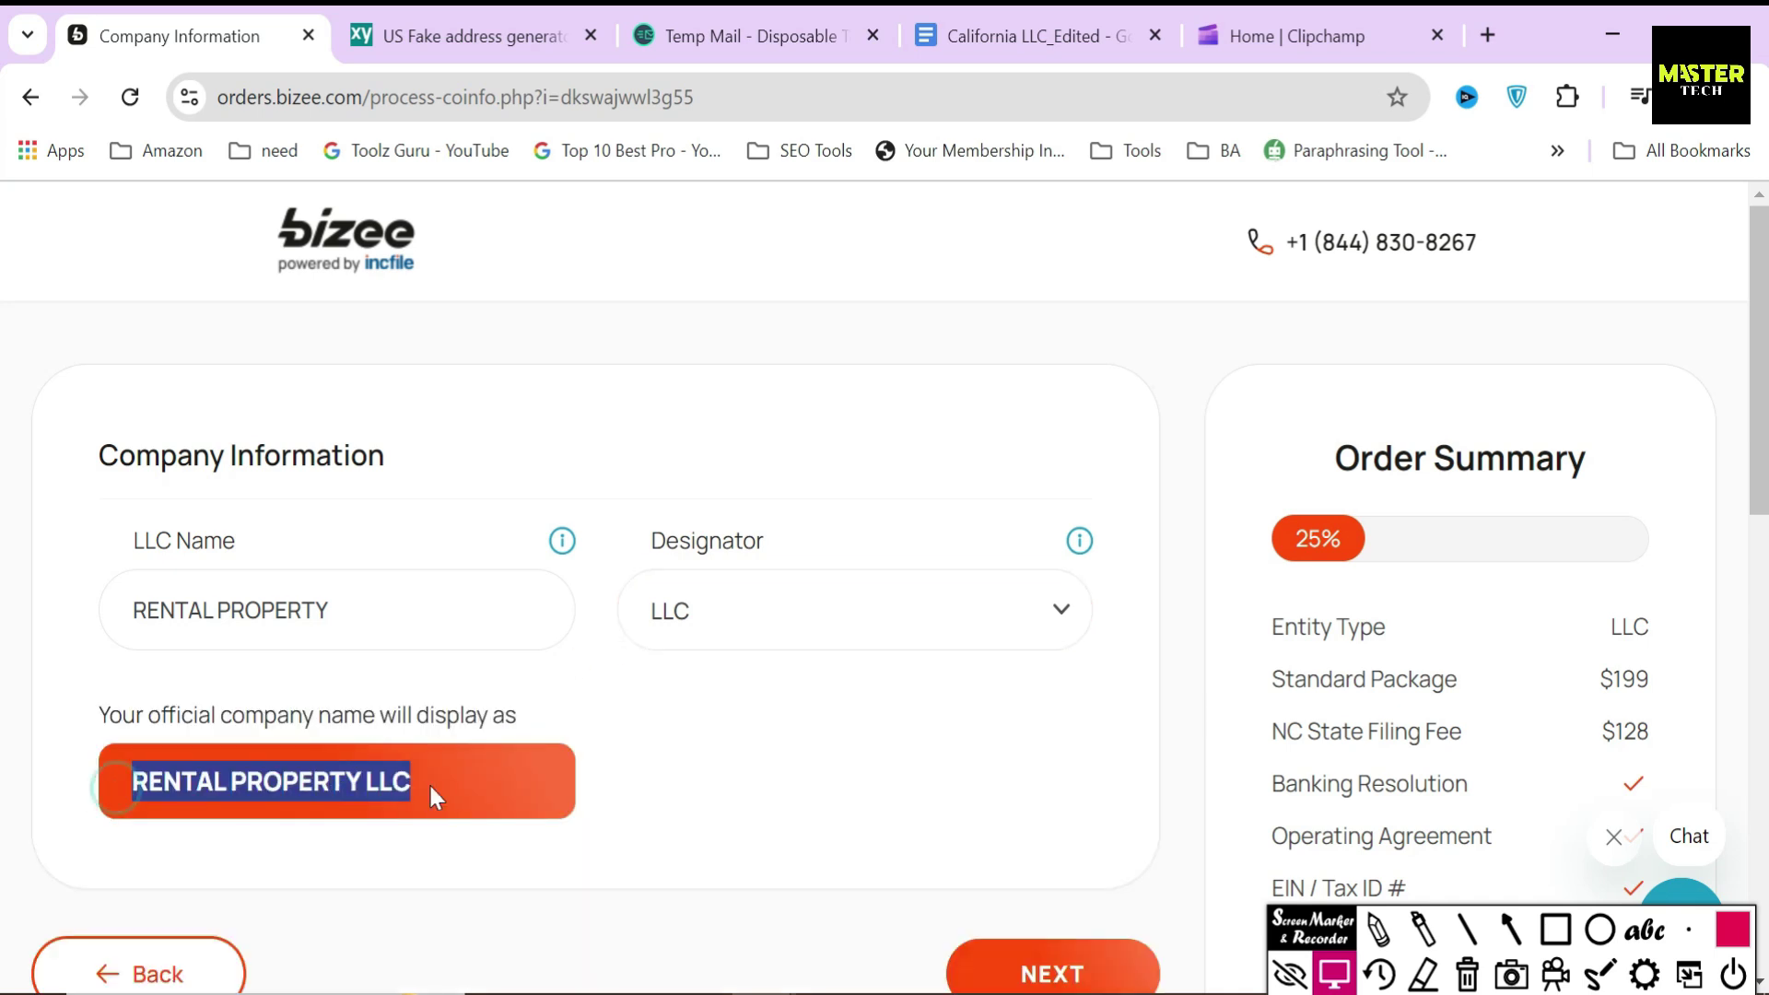
left_click(665, 754)
scroll(723, 727, "down", 5)
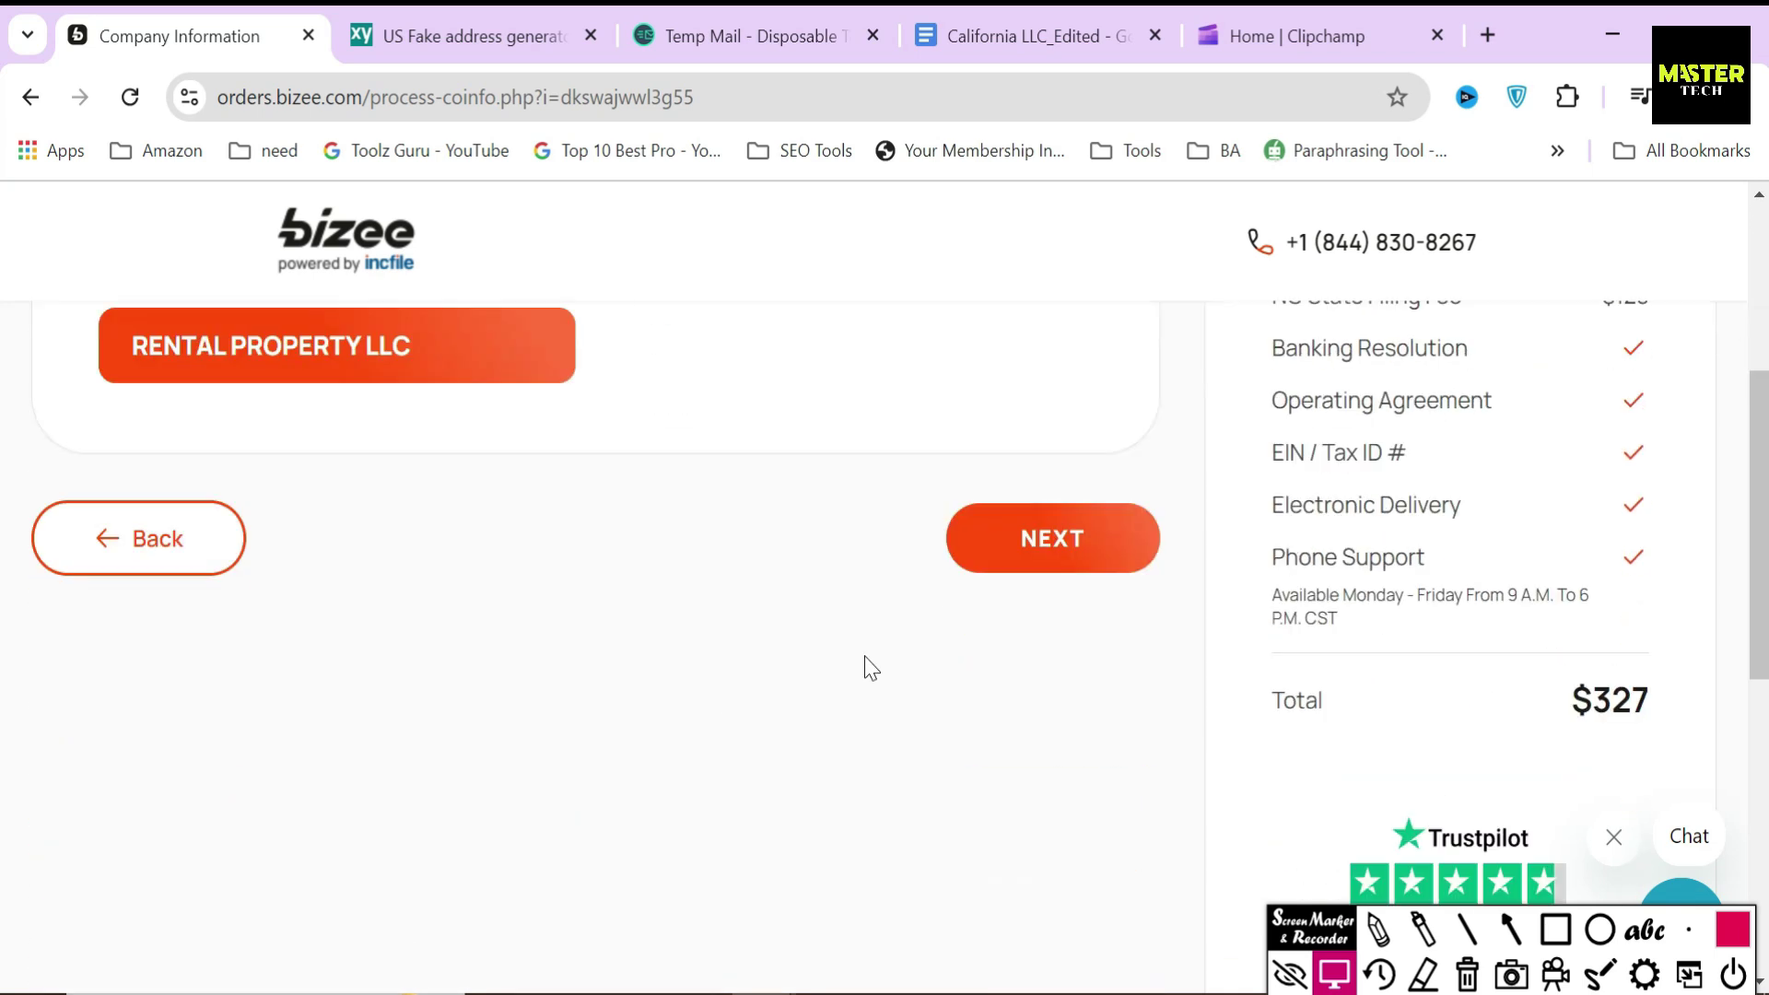
left_click(1058, 534)
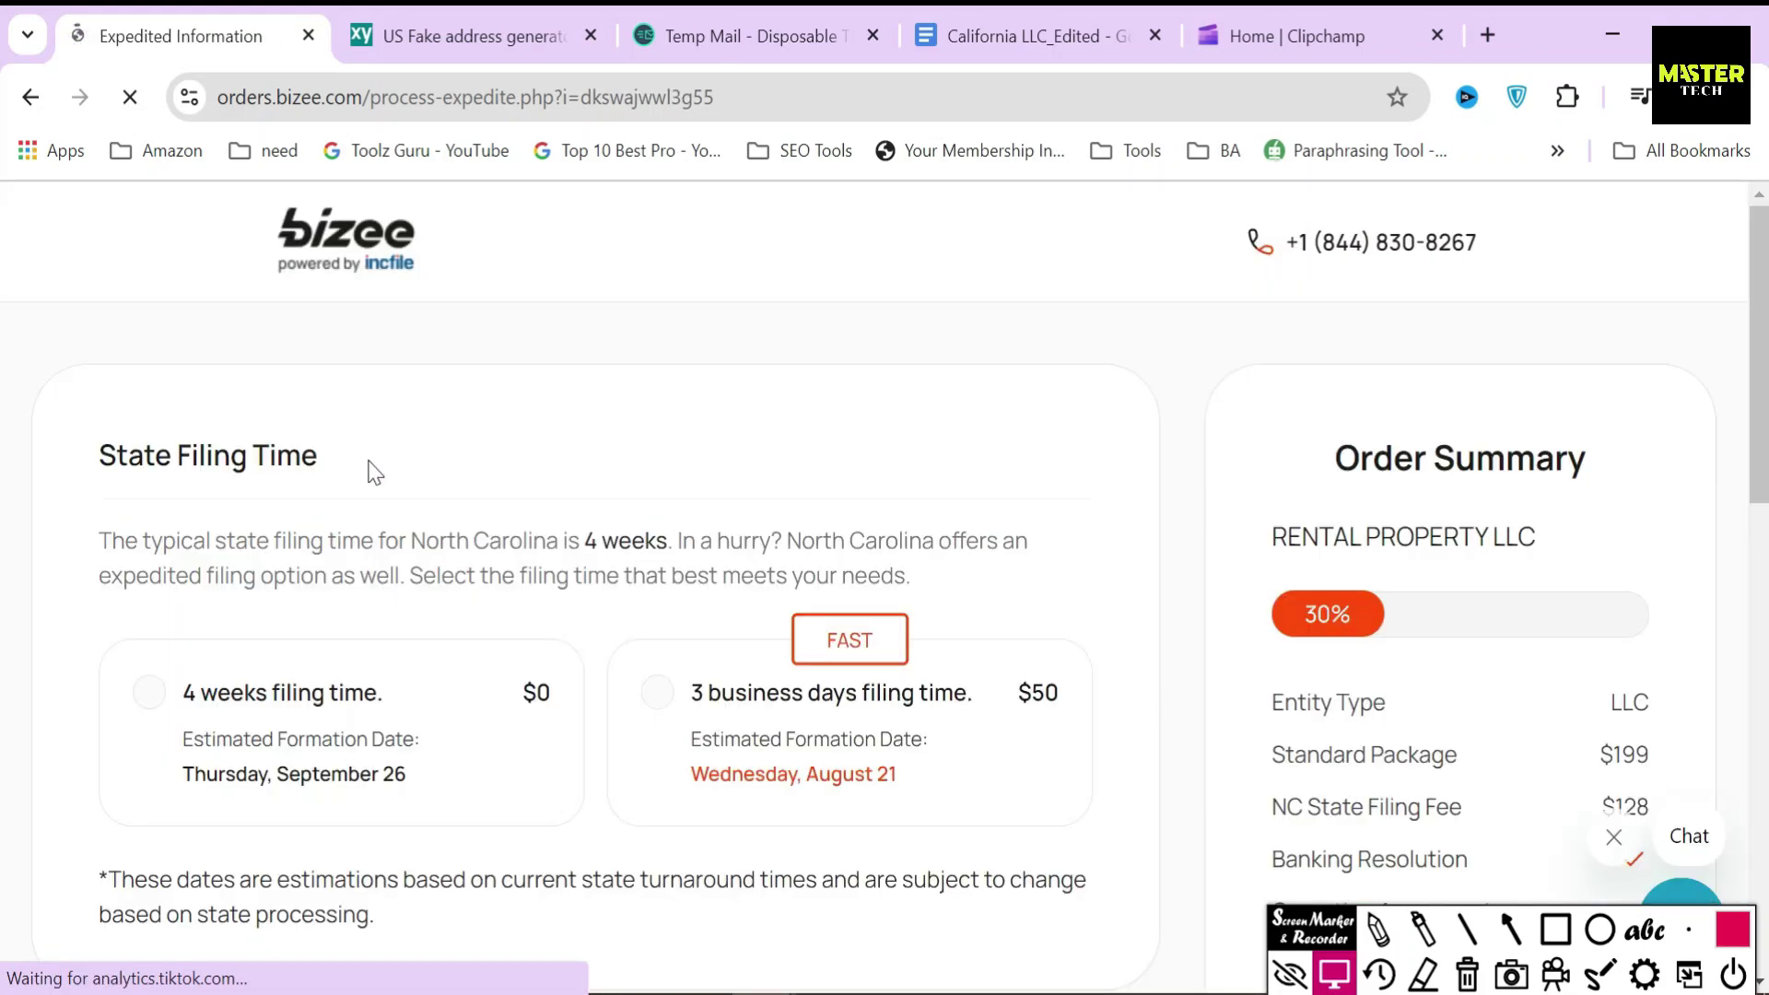
- Outline the 4 weeks, 3 business days and $50 expedited State Filing Time options
triple_click(92, 455)
left_click(399, 451)
left_click(1556, 931)
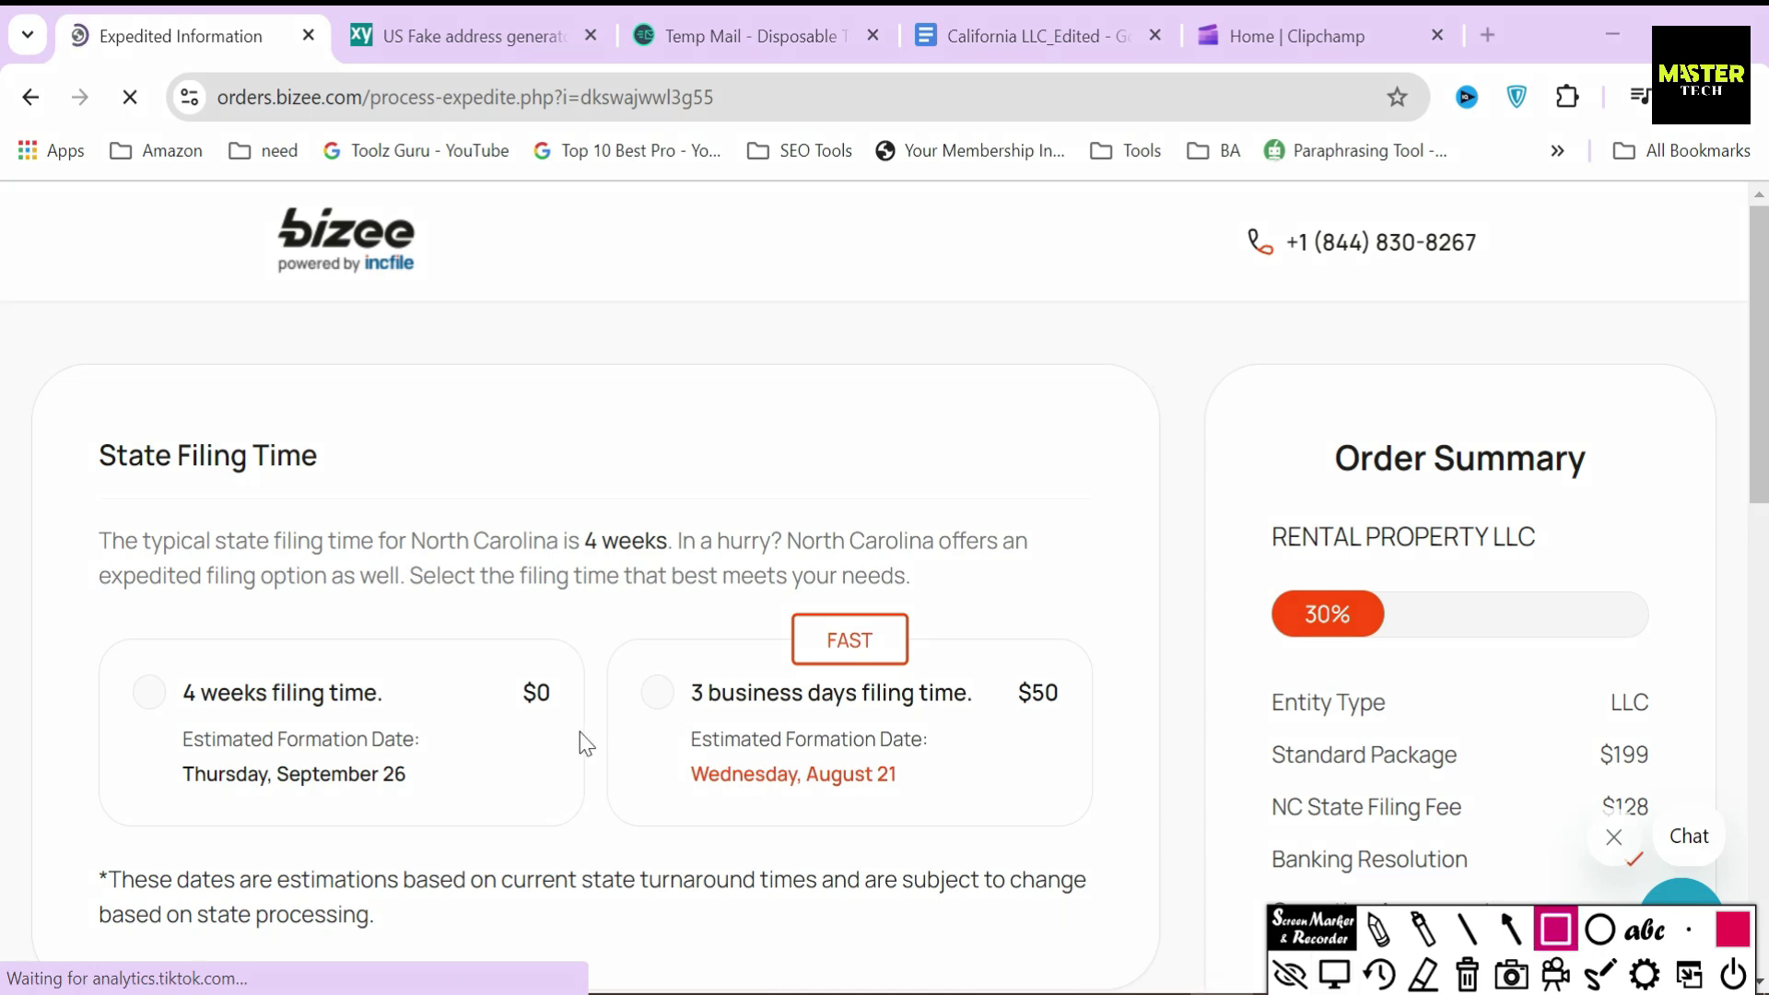
mouse_move(168, 674)
left_mouse_down()
mouse_move(289, 728)
mouse_move(399, 712)
left_mouse_up()
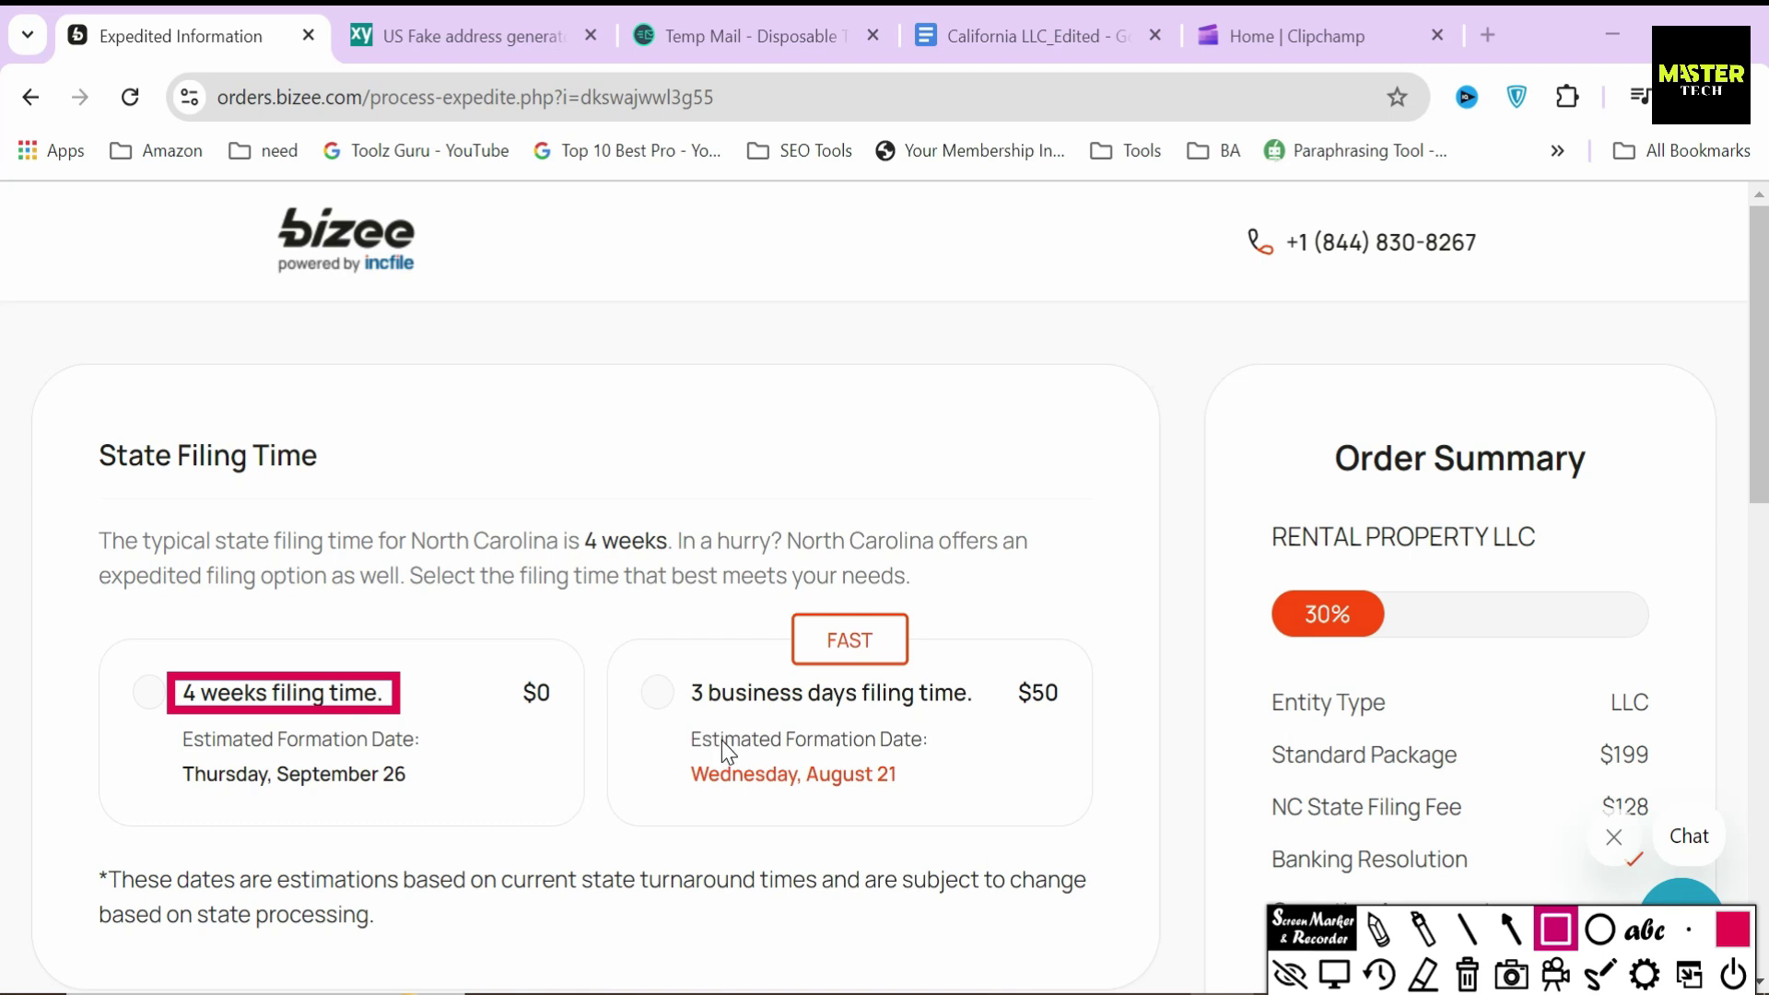
mouse_move(697, 718)
left_mouse_down()
mouse_move(673, 665)
mouse_move(974, 720)
left_mouse_up()
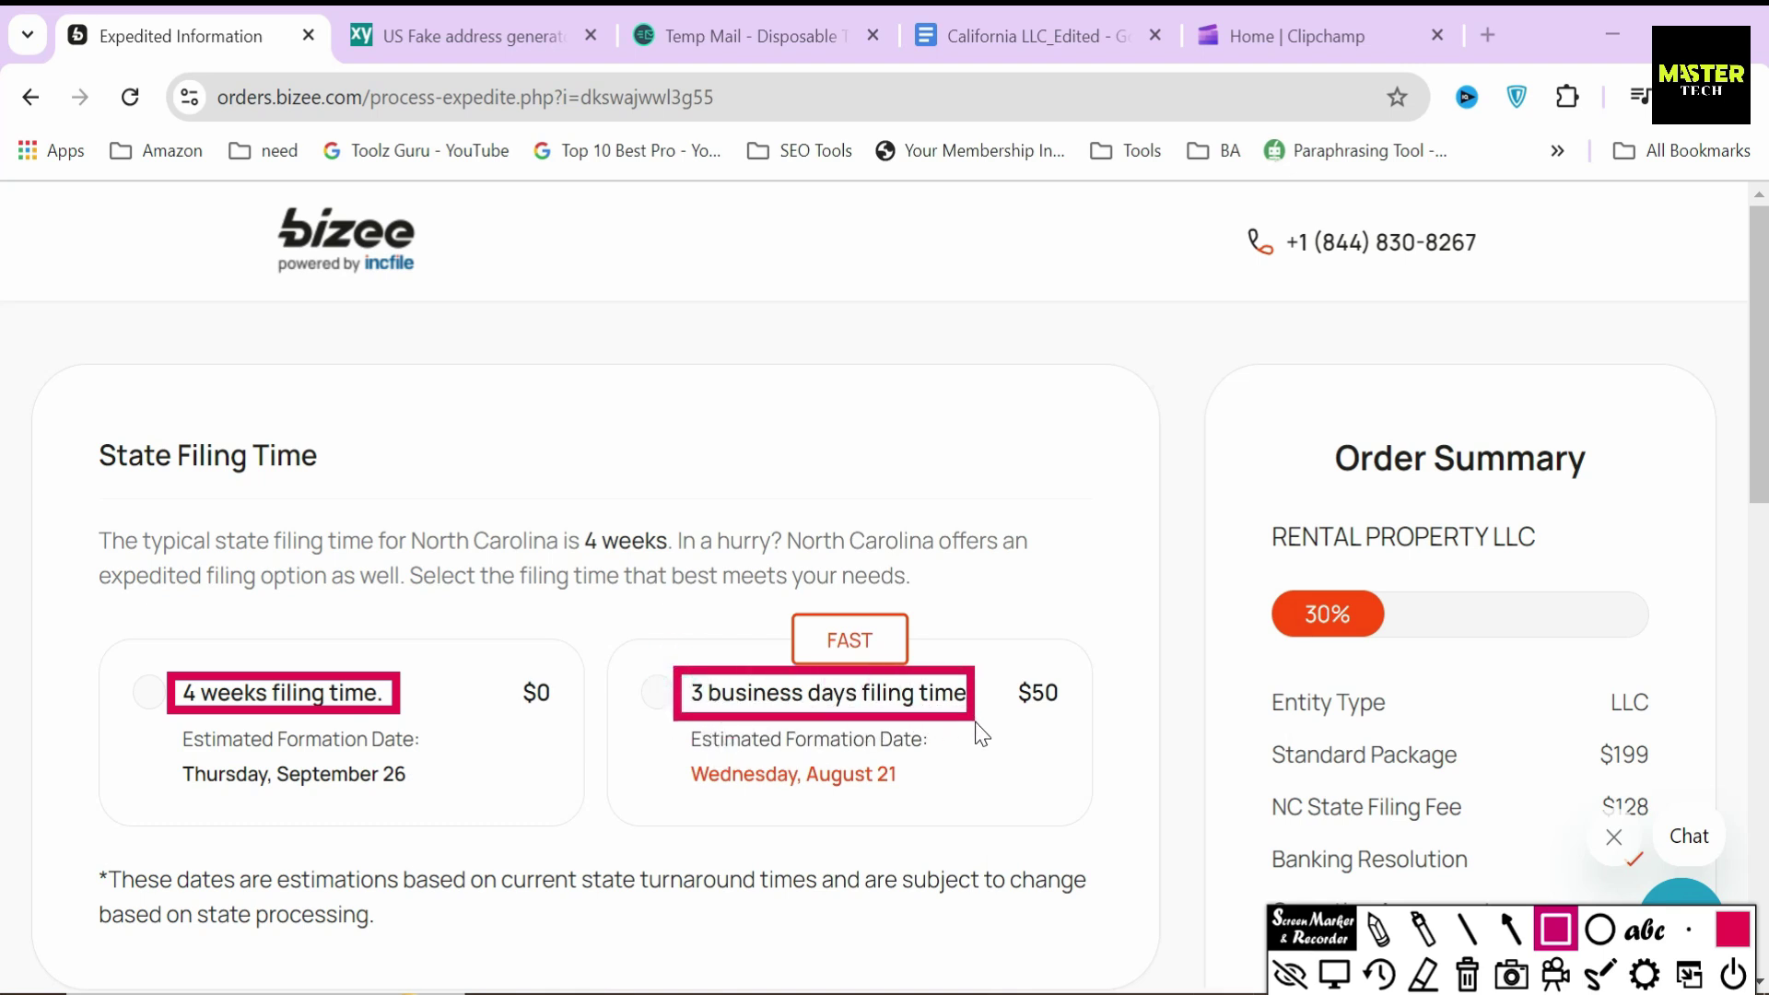
left_click_drag(1001, 660, 1081, 728)
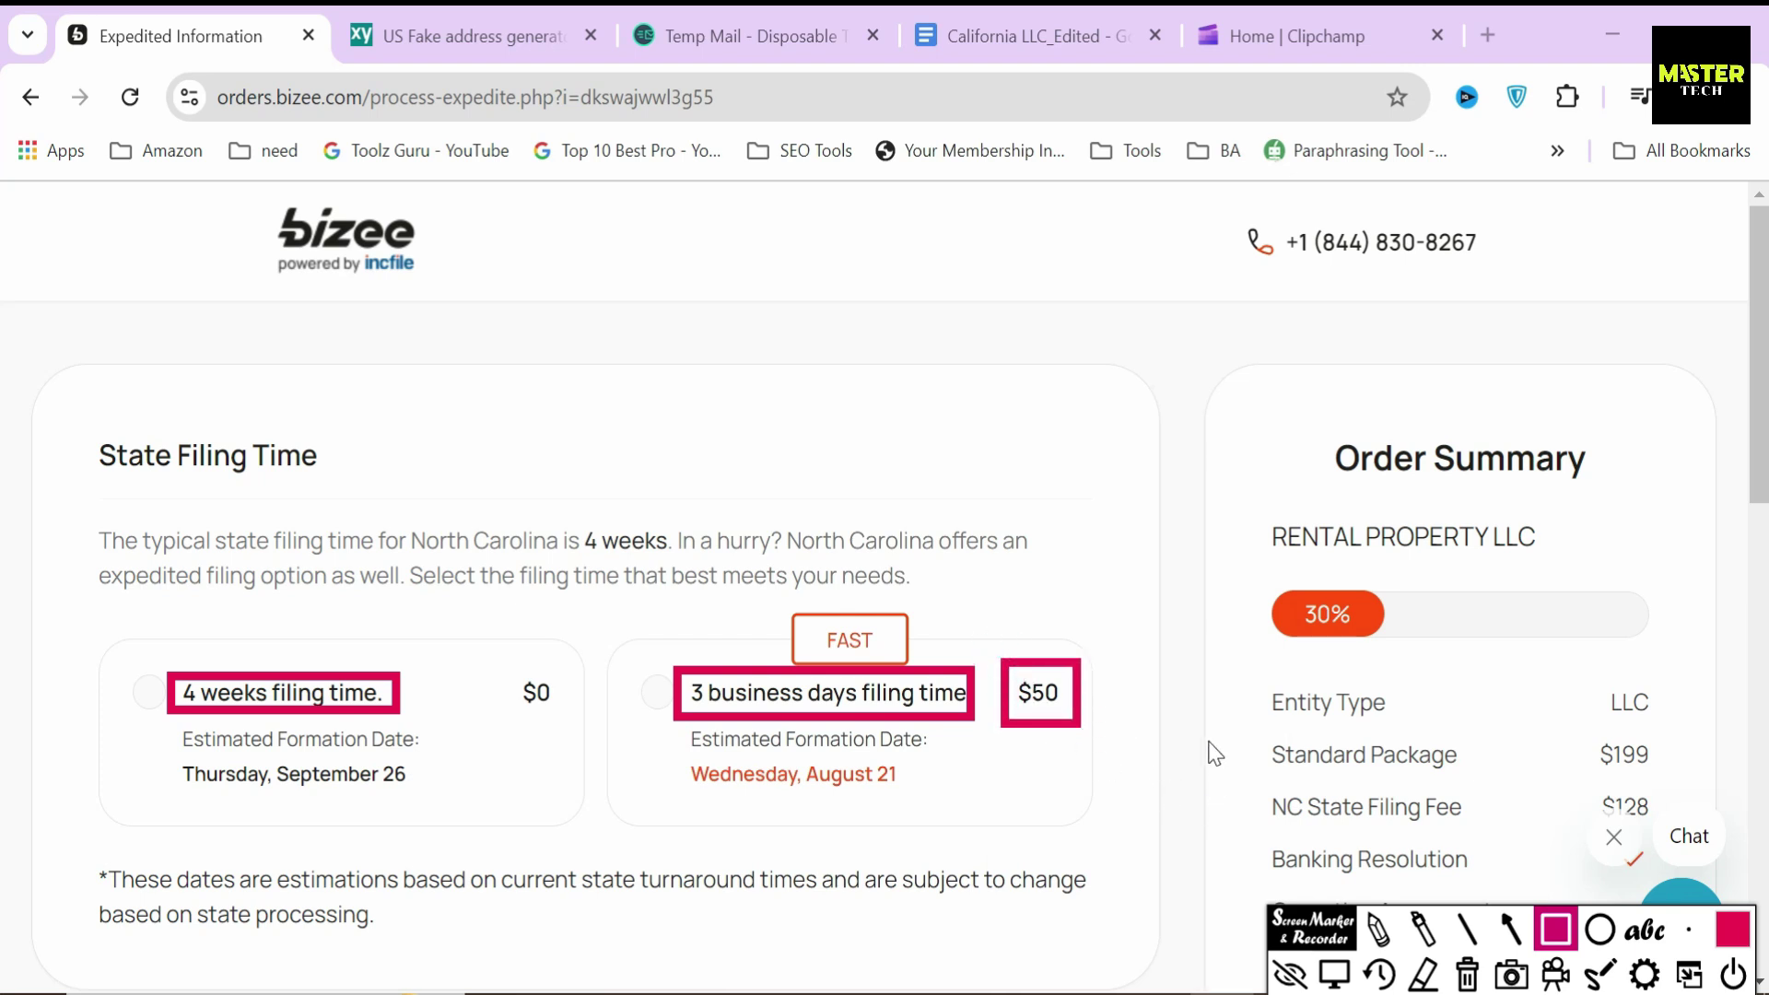
key("Escape")
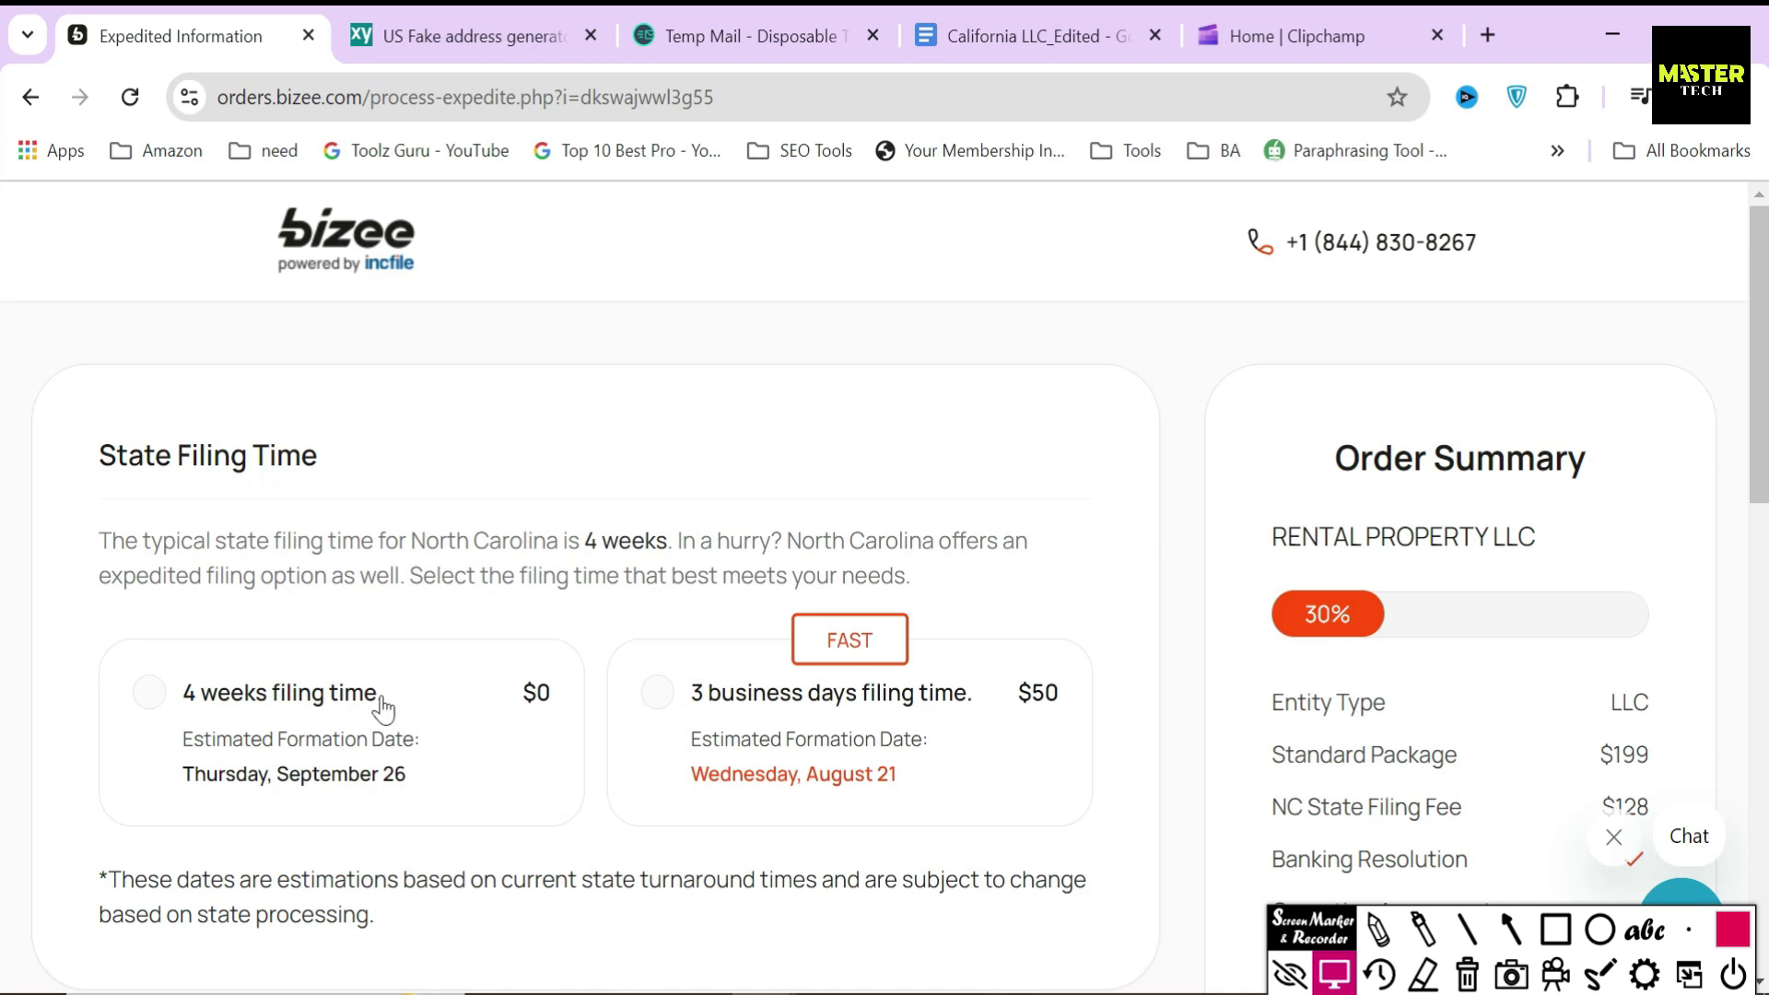
- Choose the free 4 weeks filing time and continue to the Contact Person step
left_click(337, 714)
scroll(779, 645, "down", 2)
scroll(777, 643, "down", 4)
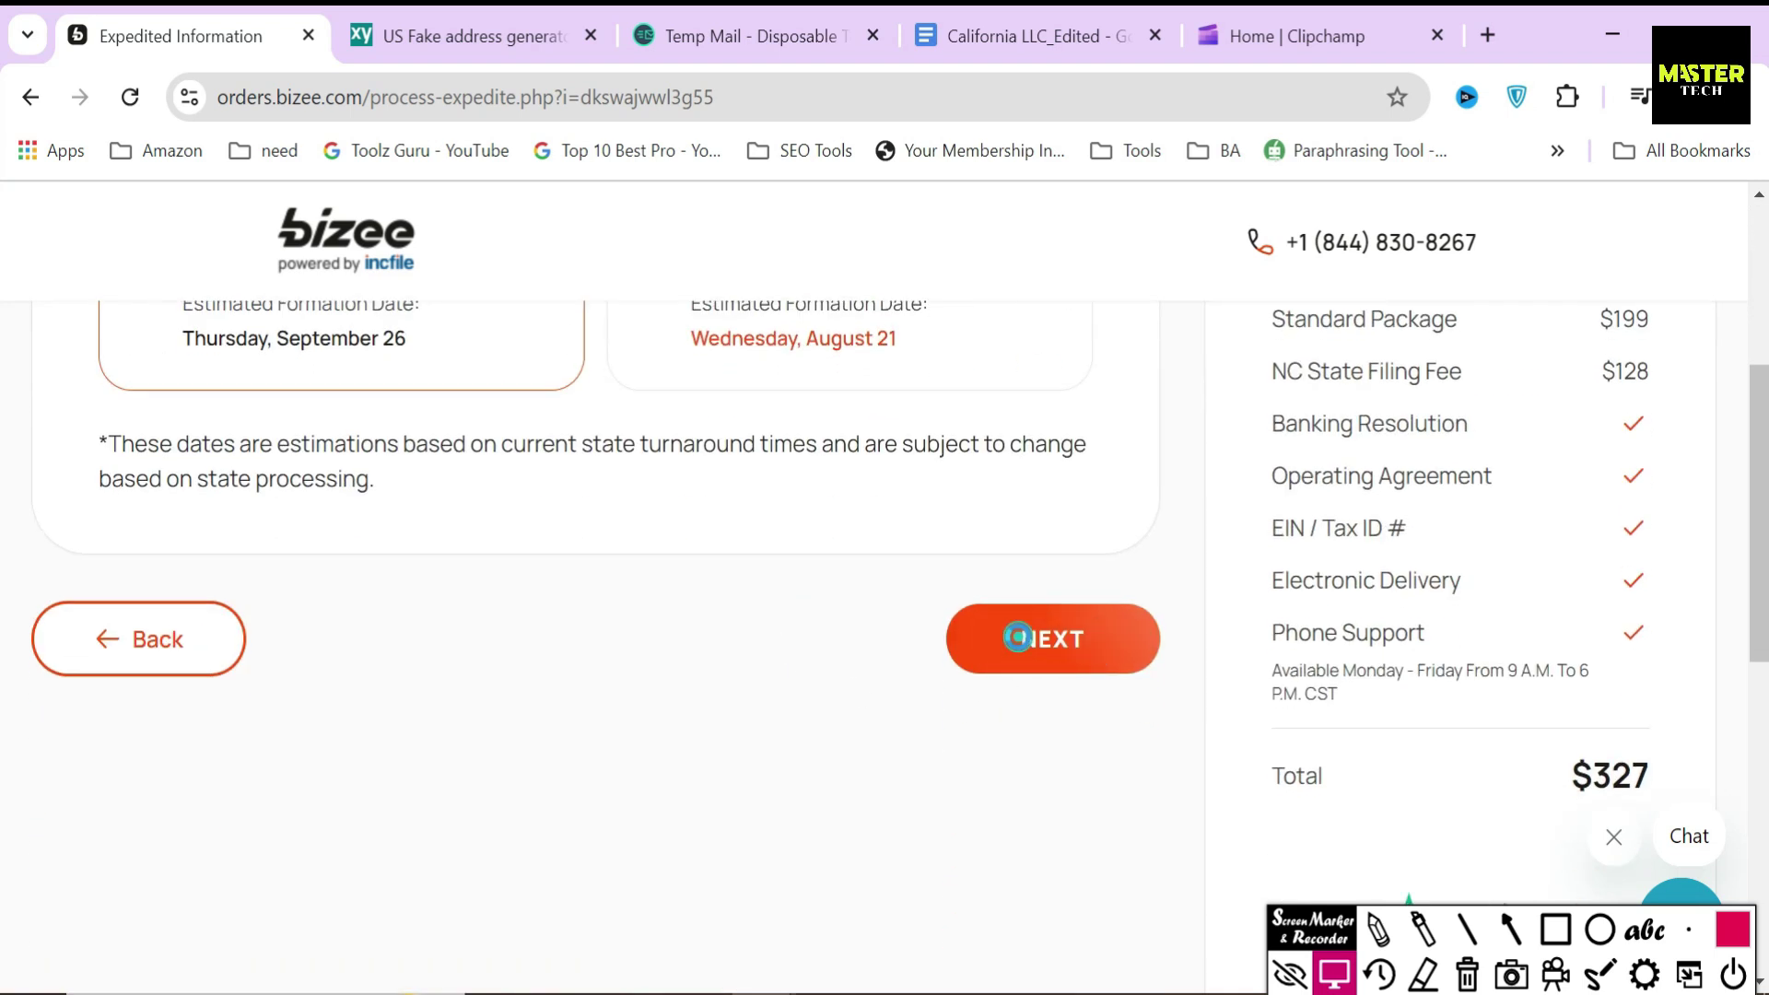
left_click(1018, 636)
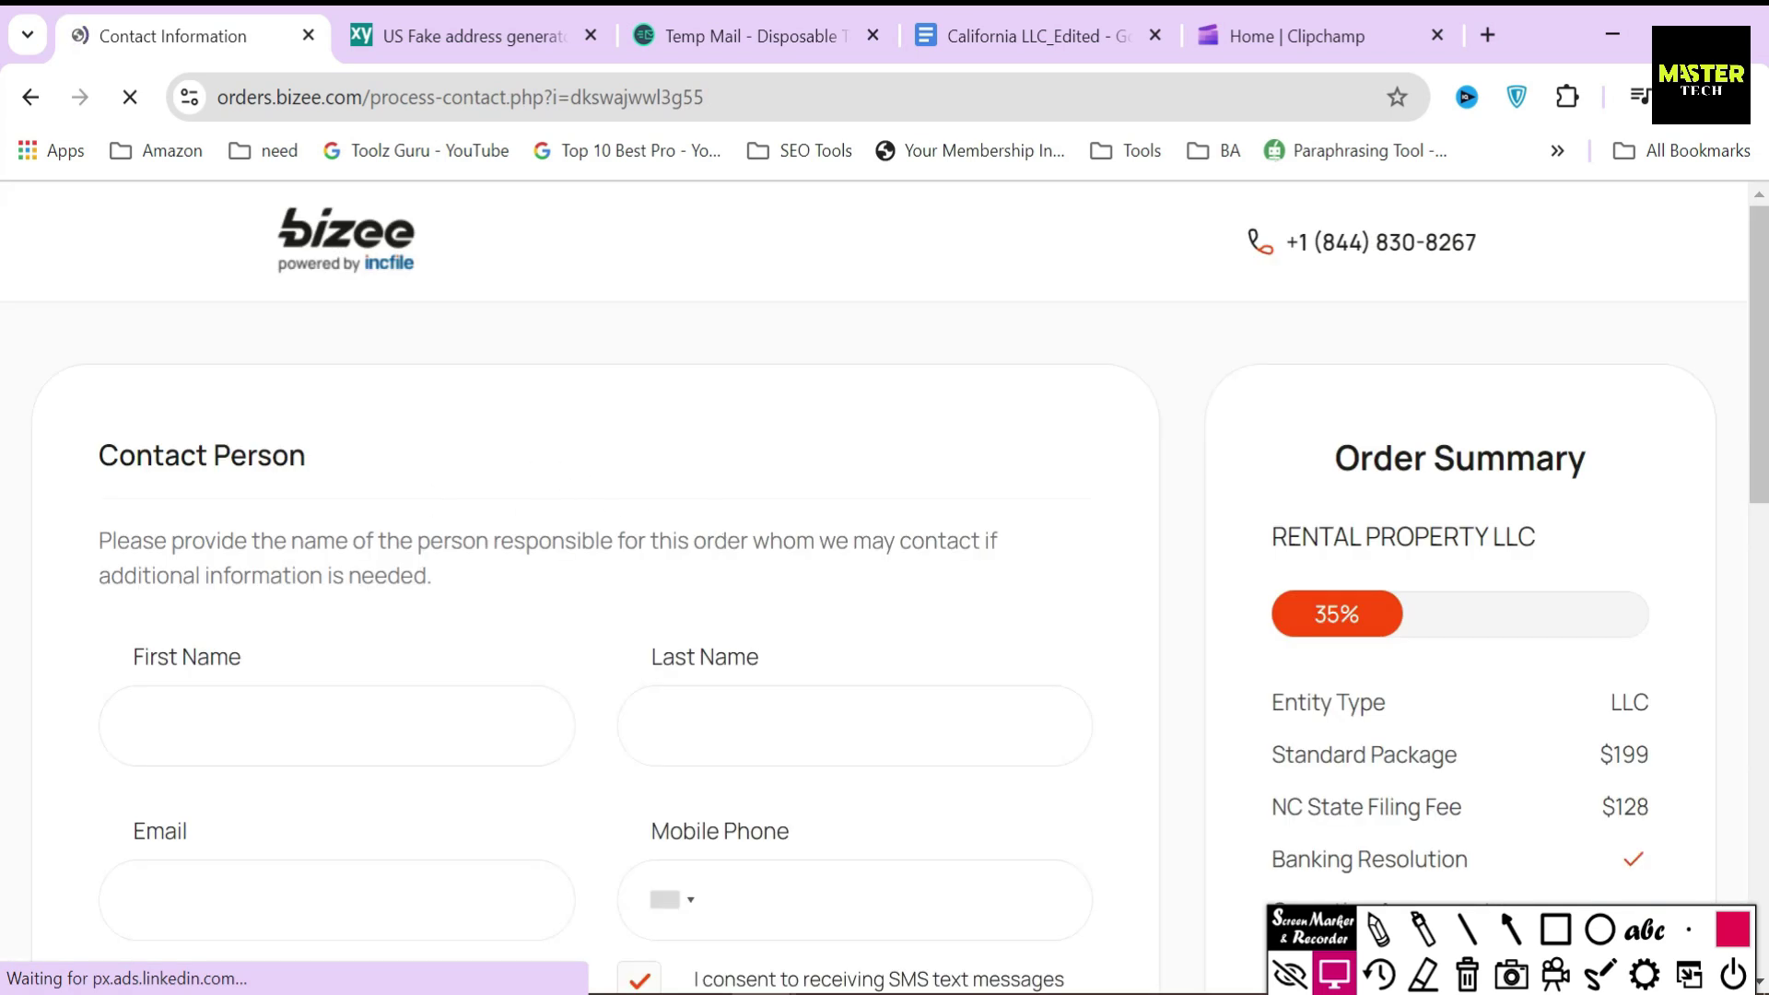
left_click_drag(88, 455, 419, 501)
- Enter the contact person's first and last name
left_click(415, 499)
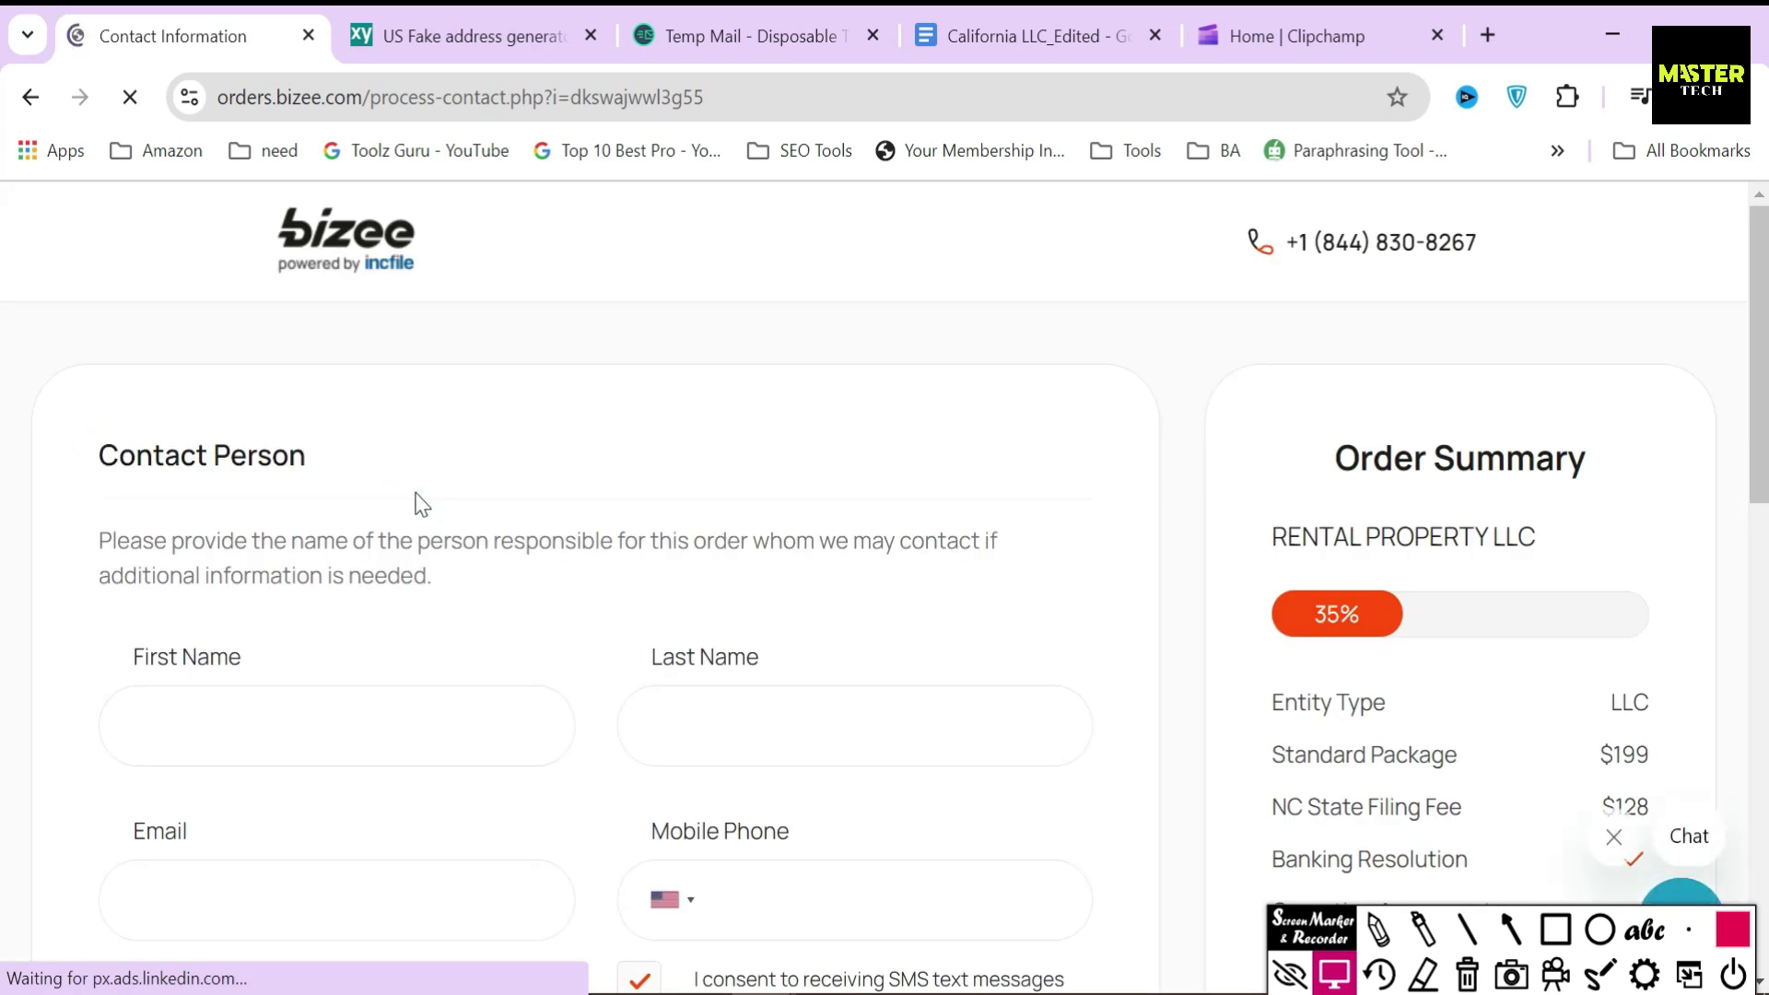
scroll(422, 504, "down", 2)
left_click(369, 580)
type("Tws")
key("Tab")
type("Td")
left_click(550, 665)
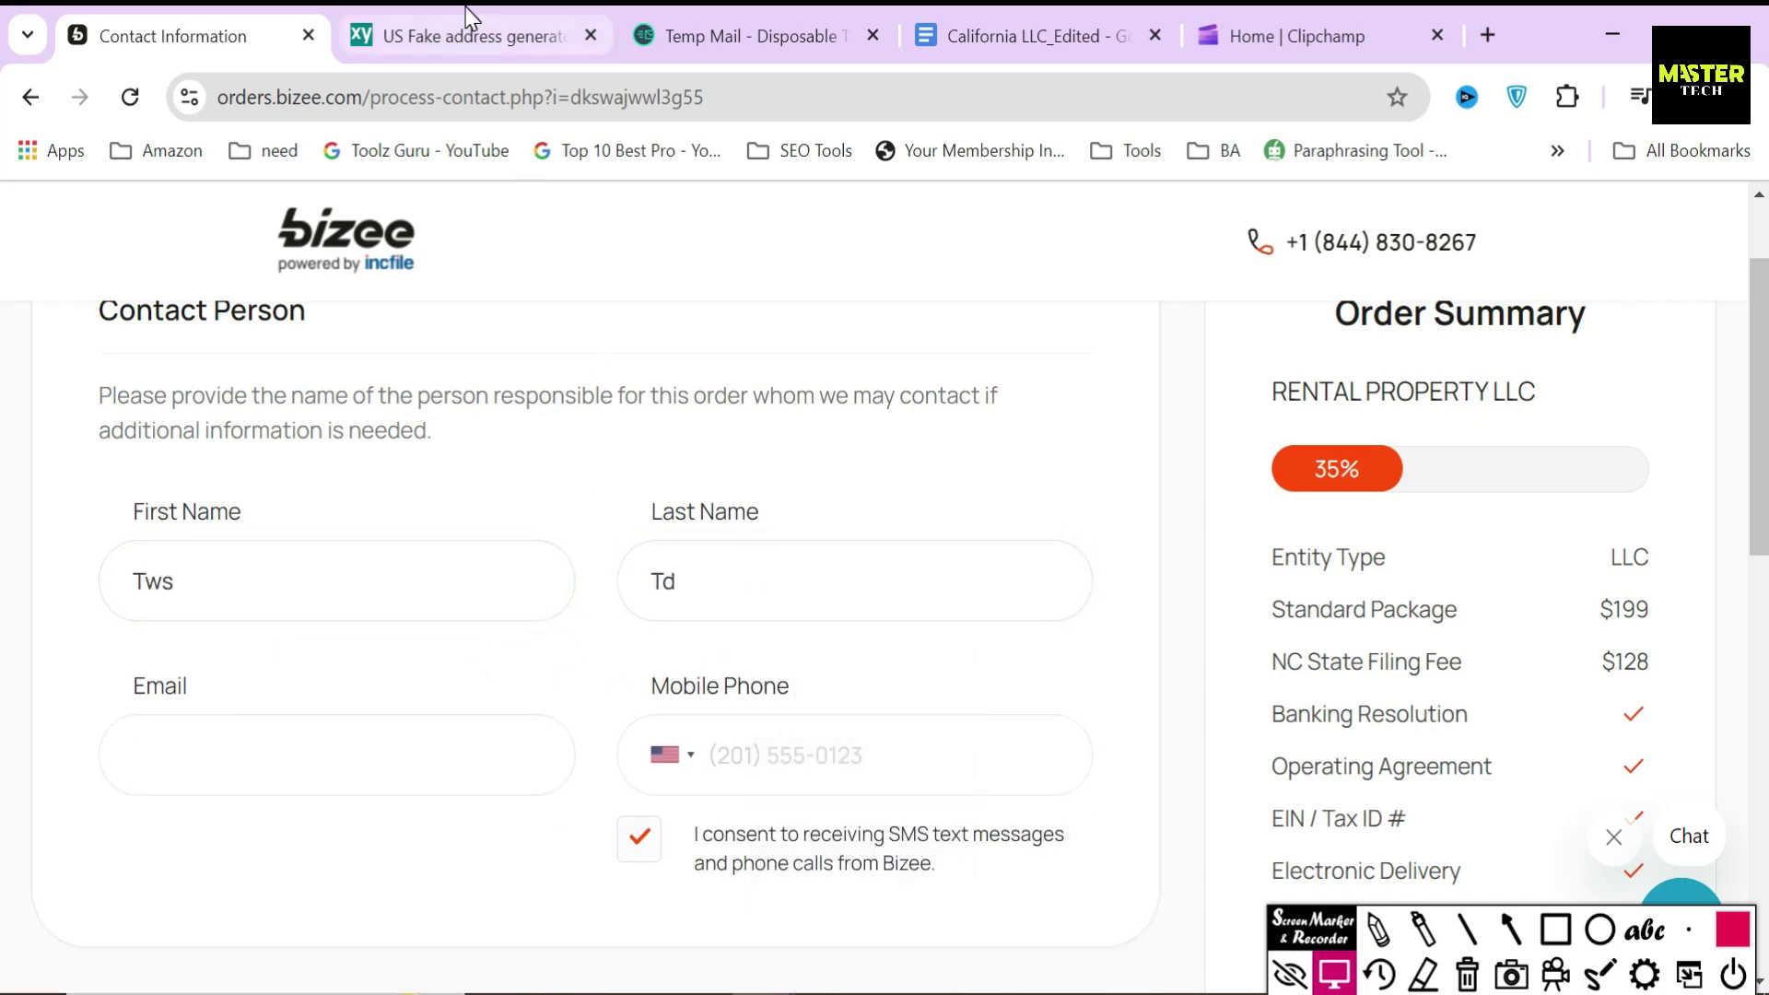
- Copy the disposable Temp Mail address and paste it into the Email field
left_click(737, 35)
left_click(189, 35)
left_click(336, 755)
key("ctrl+v")
- Paste the generated phone number into Mobile Phone and submit the contact details
left_click(470, 35)
left_click_drag(866, 572, 1022, 572)
key("ctrl+c")
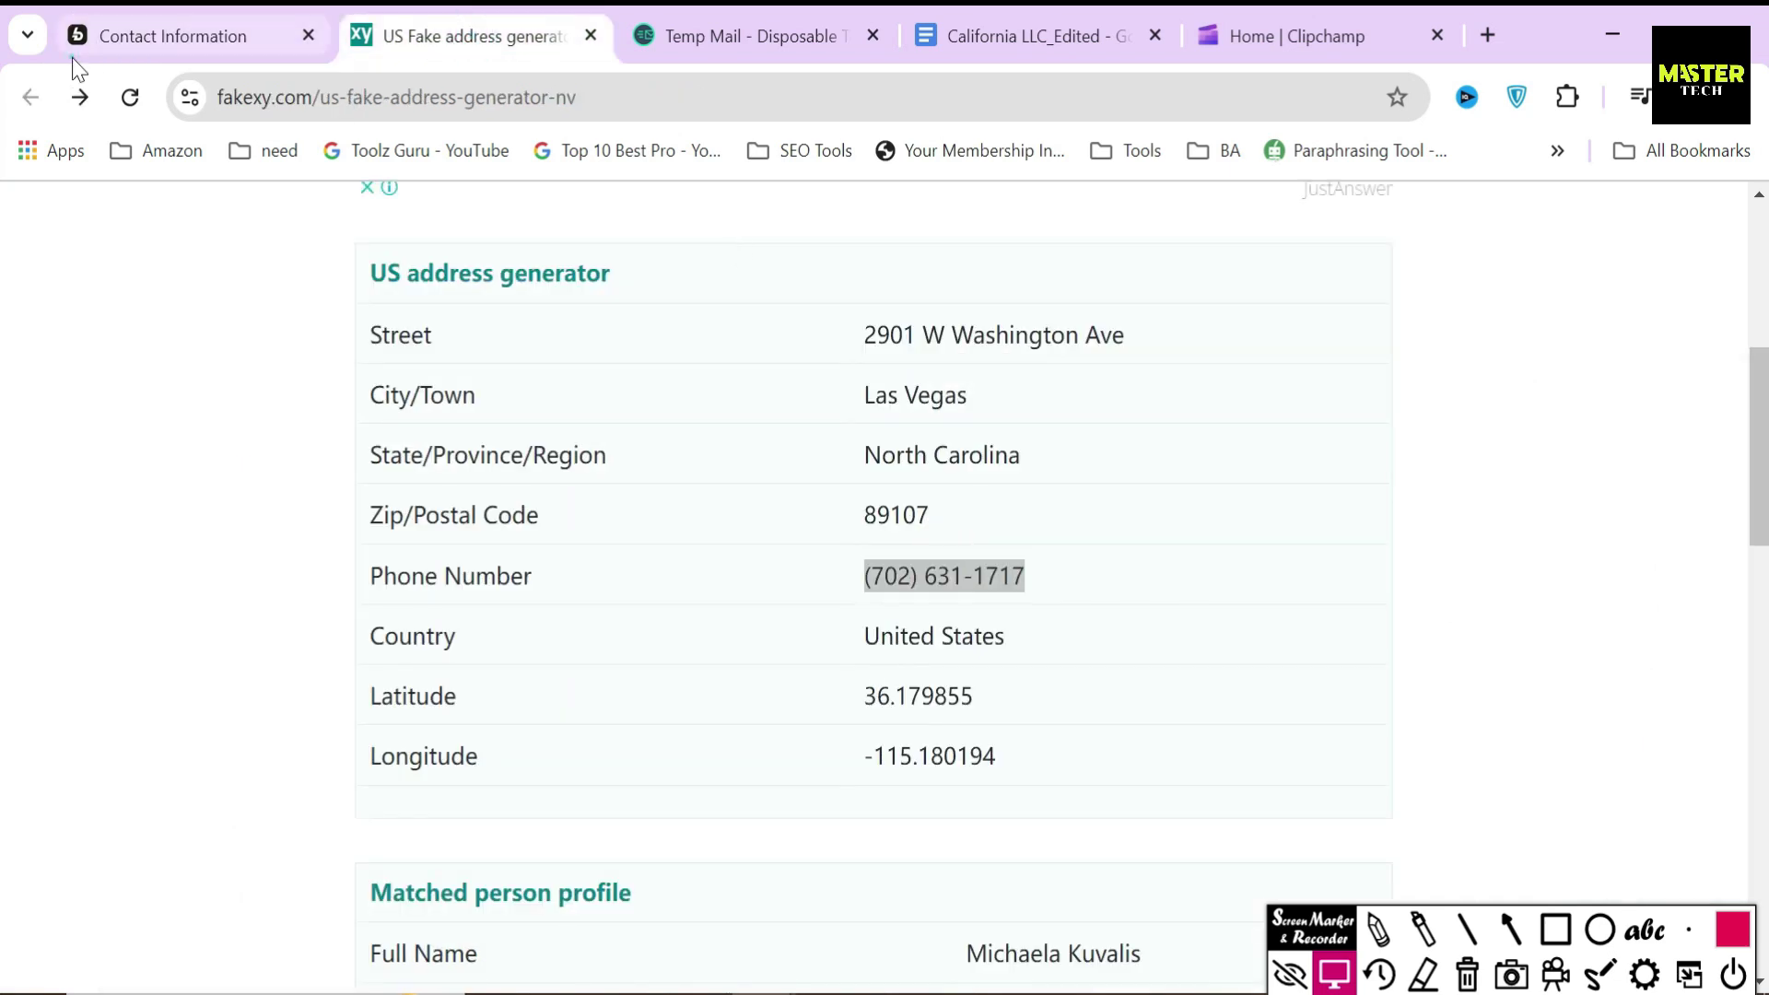
left_click(101, 35)
left_click(844, 755)
key("ctrl+v")
left_click(1125, 668)
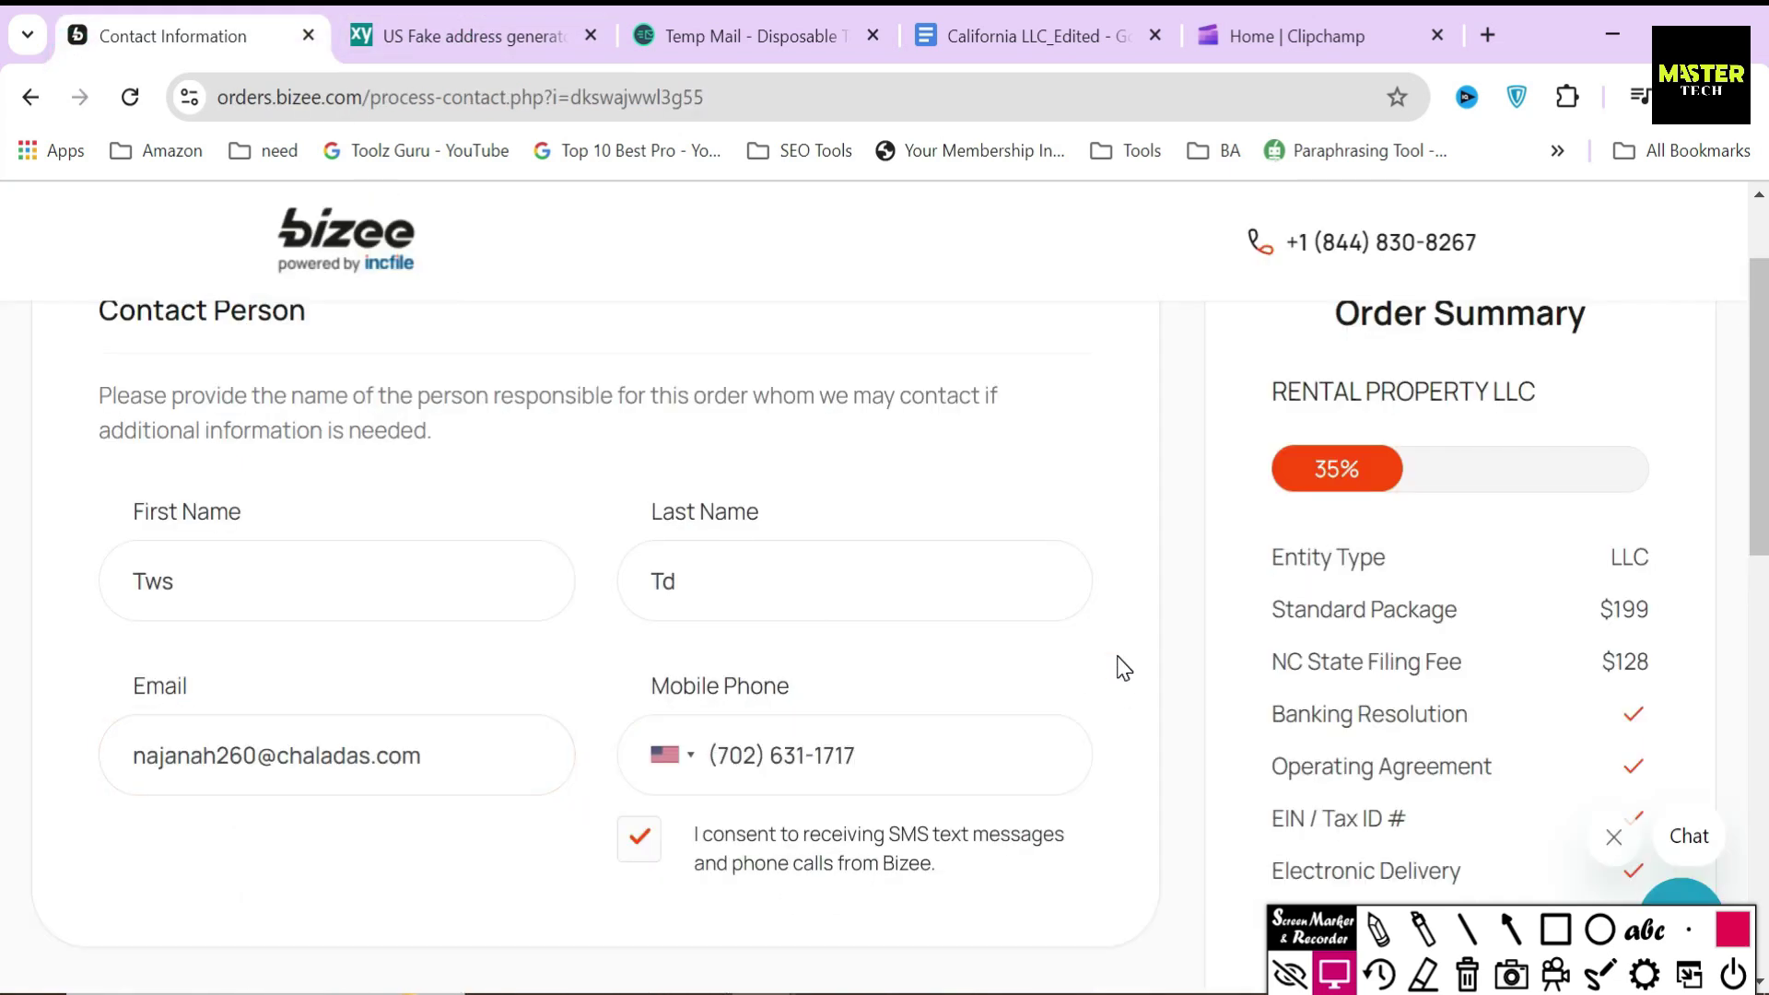
scroll(1124, 668, "down", 3)
left_click(1054, 742)
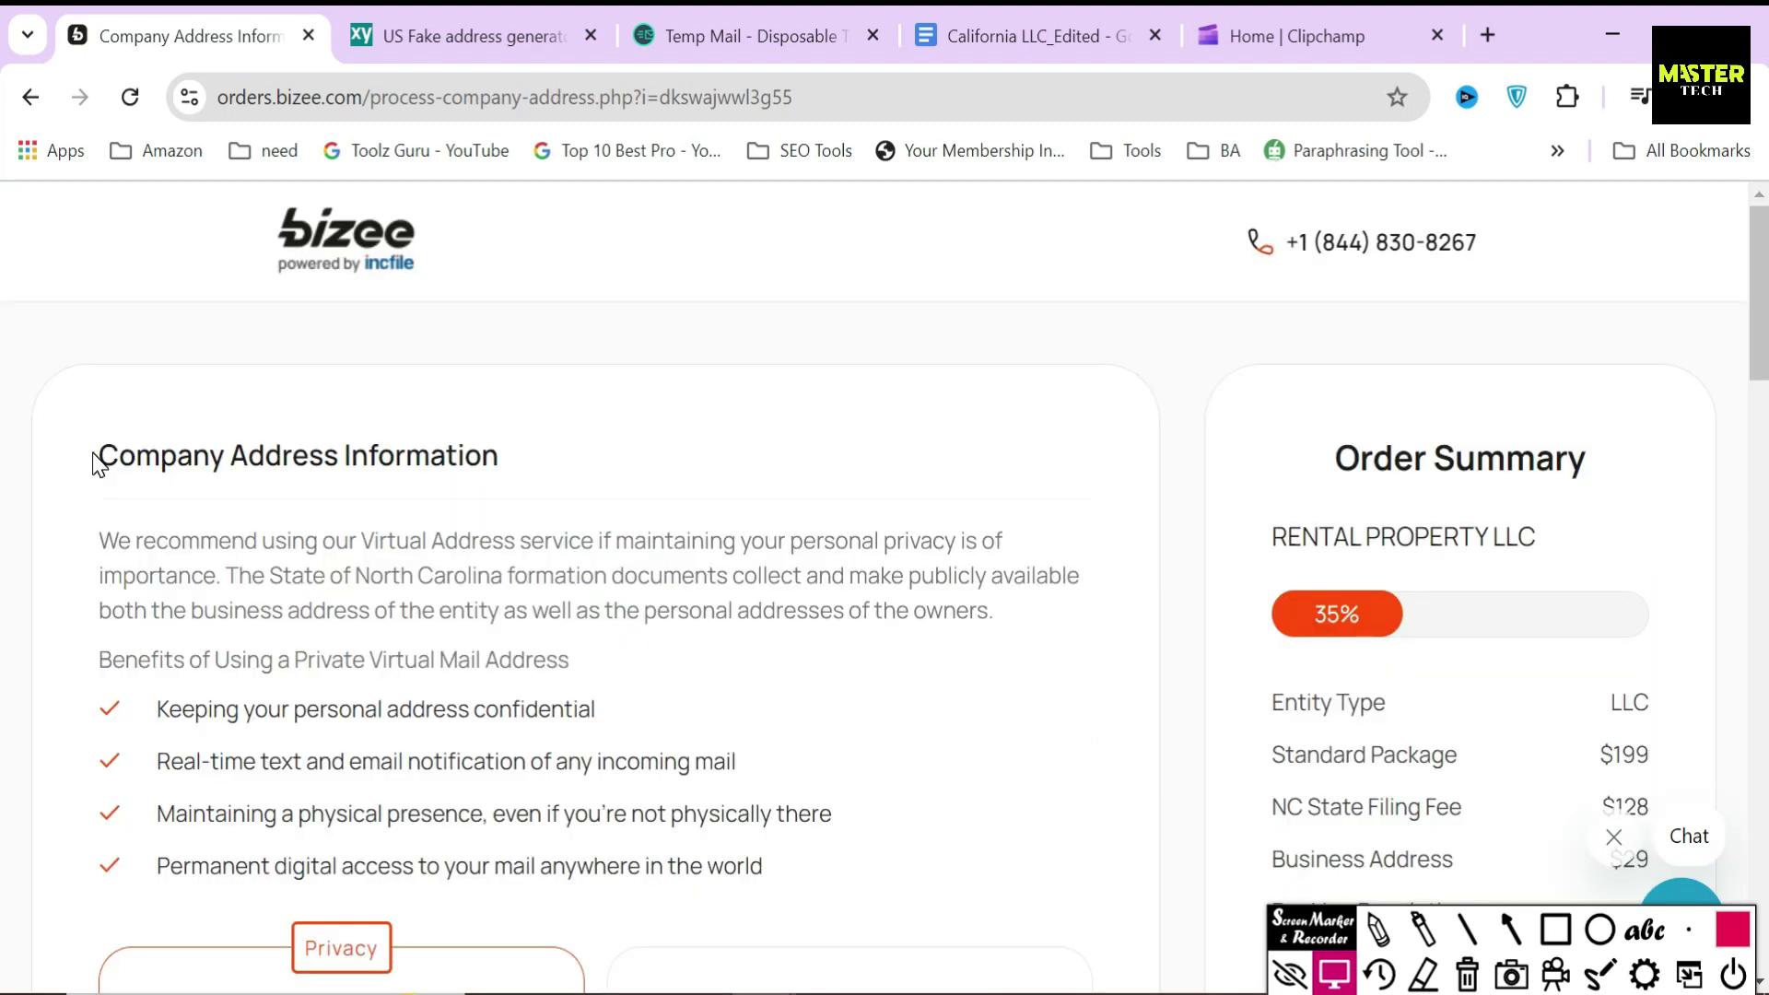
- Highlight the Company Address Information heading, virtual address recommendation and its benefits list
left_click_drag(95, 461, 605, 480)
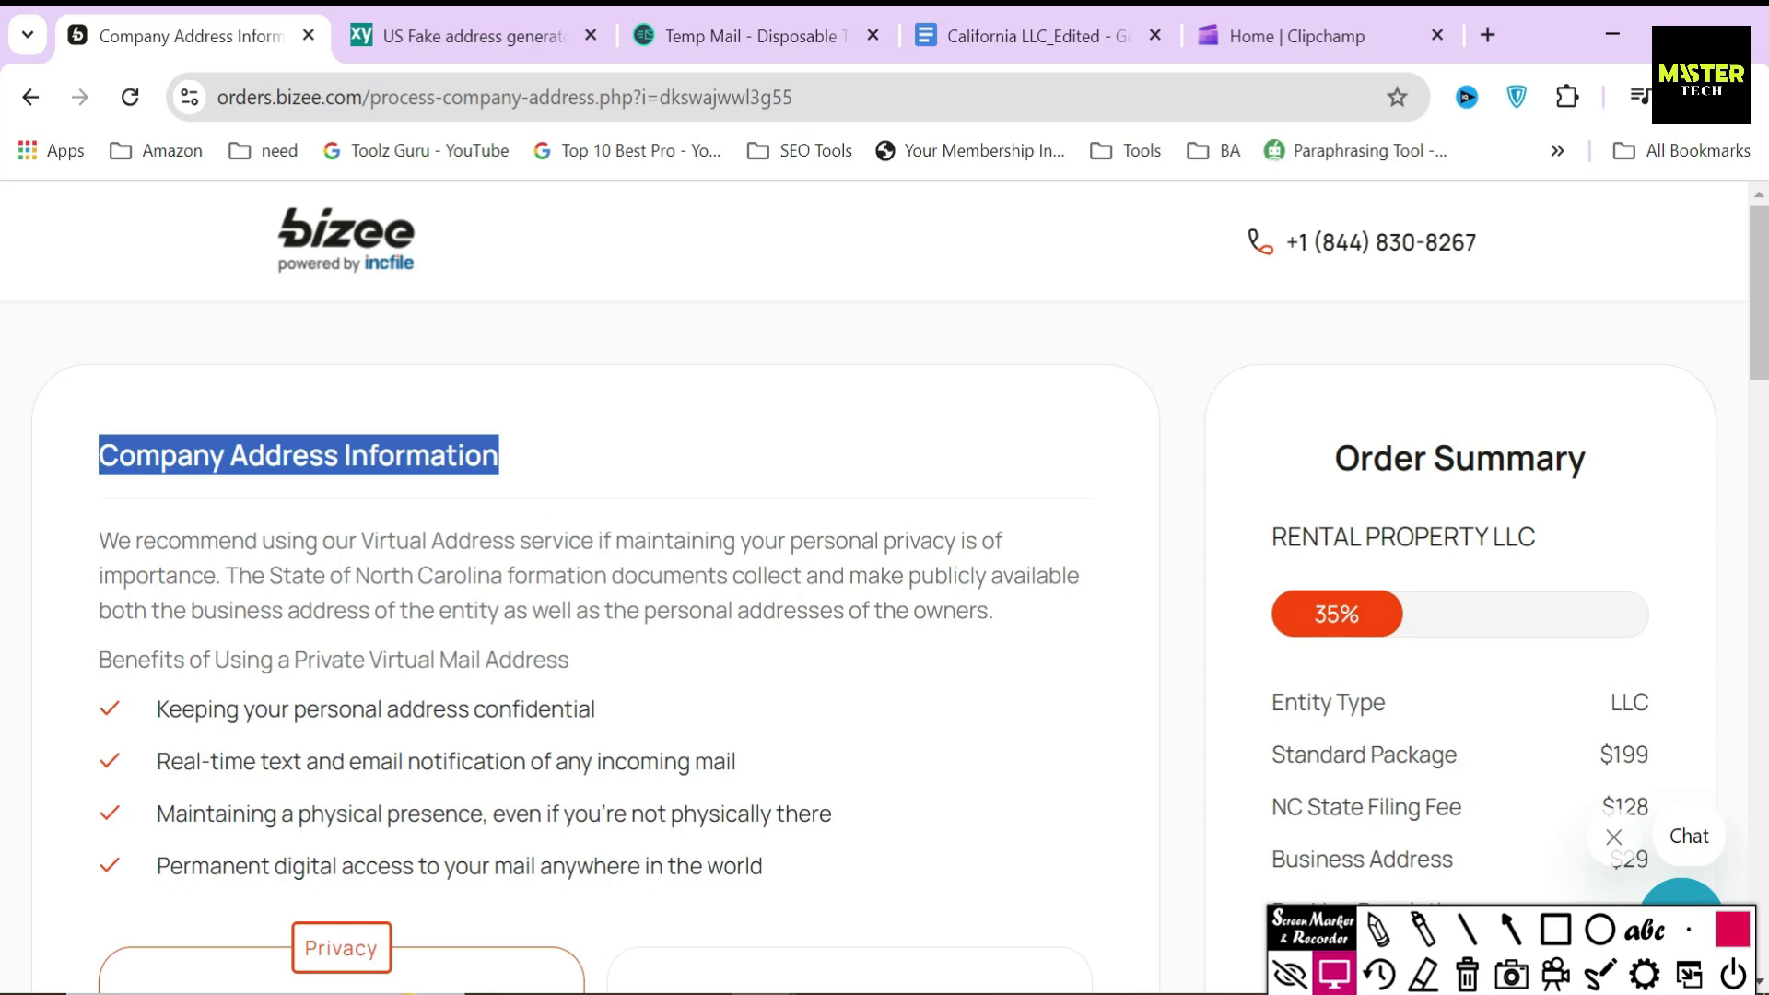
left_click(516, 539)
left_click_drag(274, 541, 594, 541)
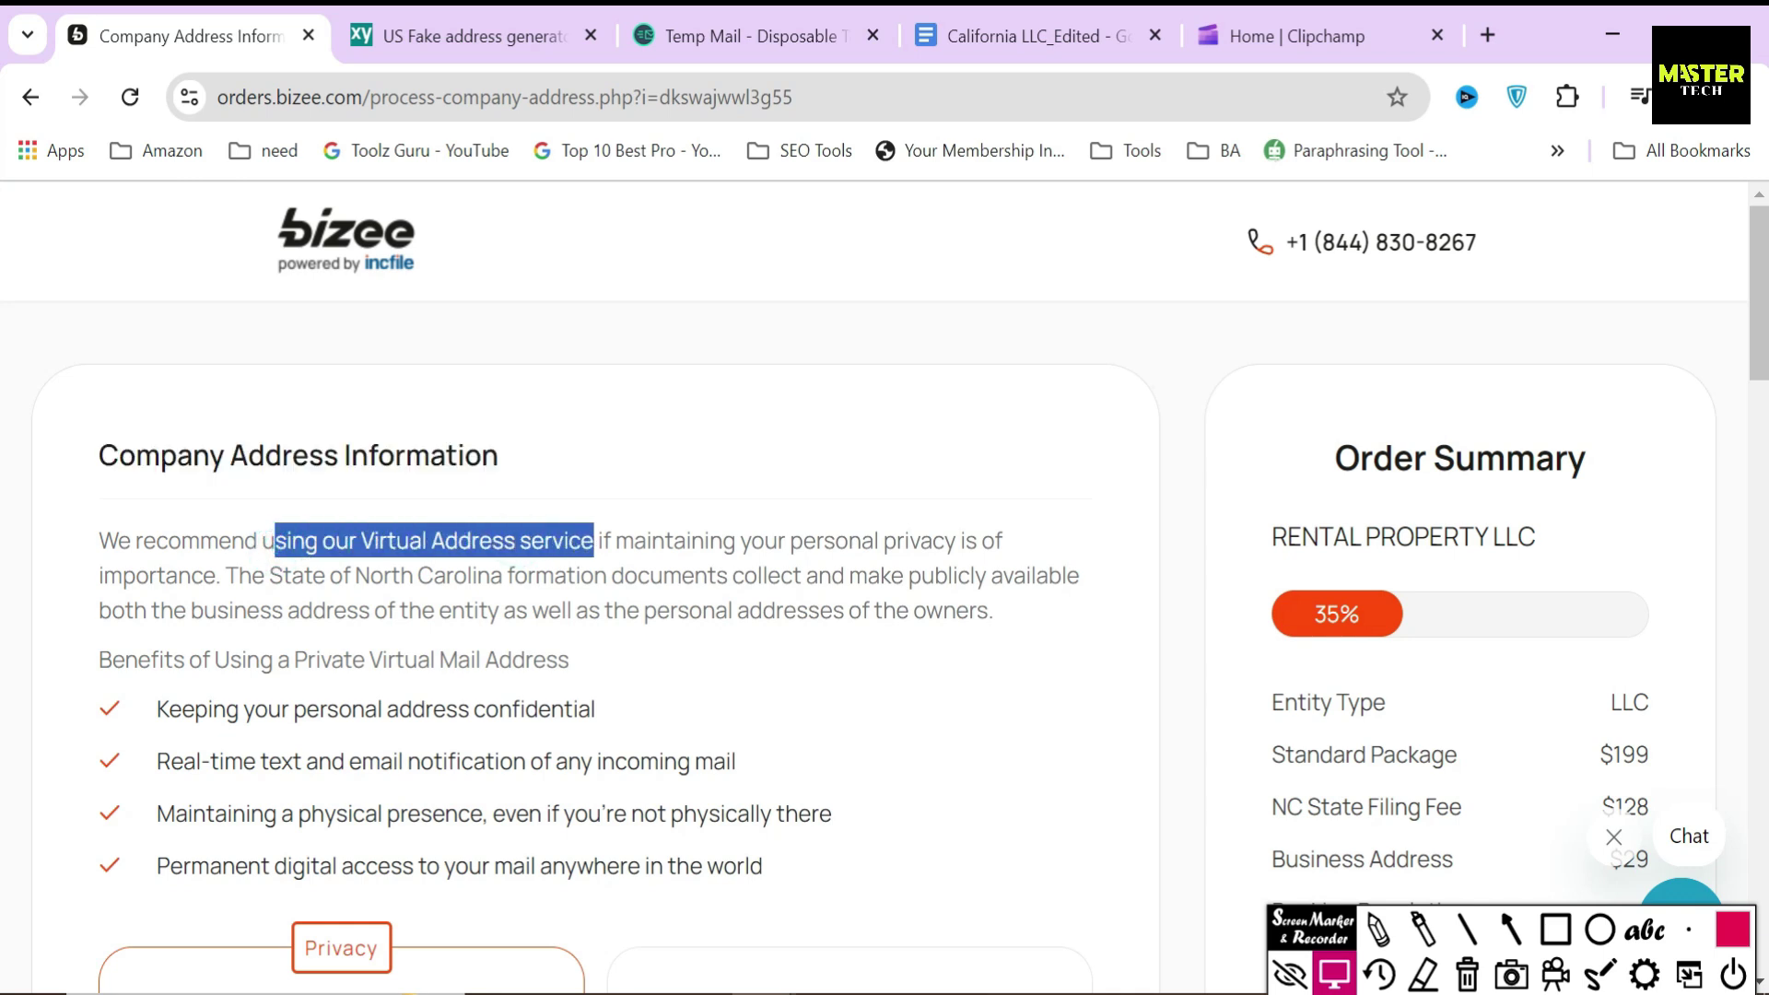
left_click(594, 543)
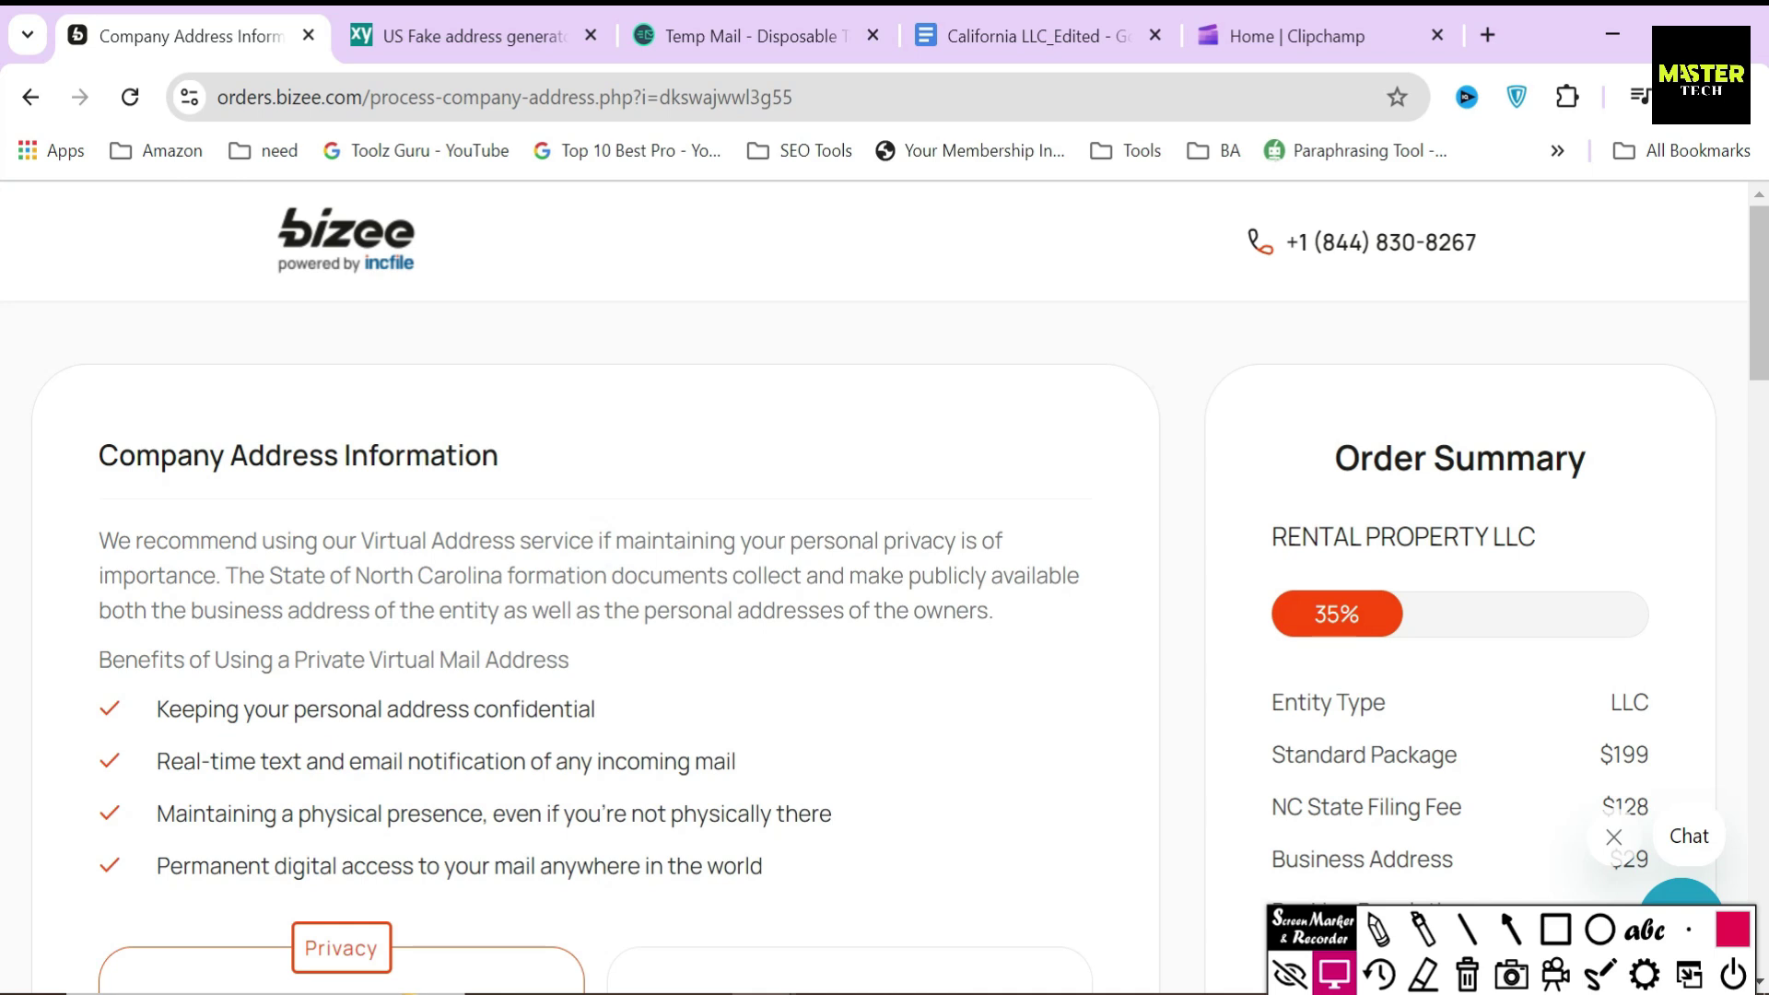
scroll(885, 590, "down", 3)
left_click_drag(154, 412, 700, 420)
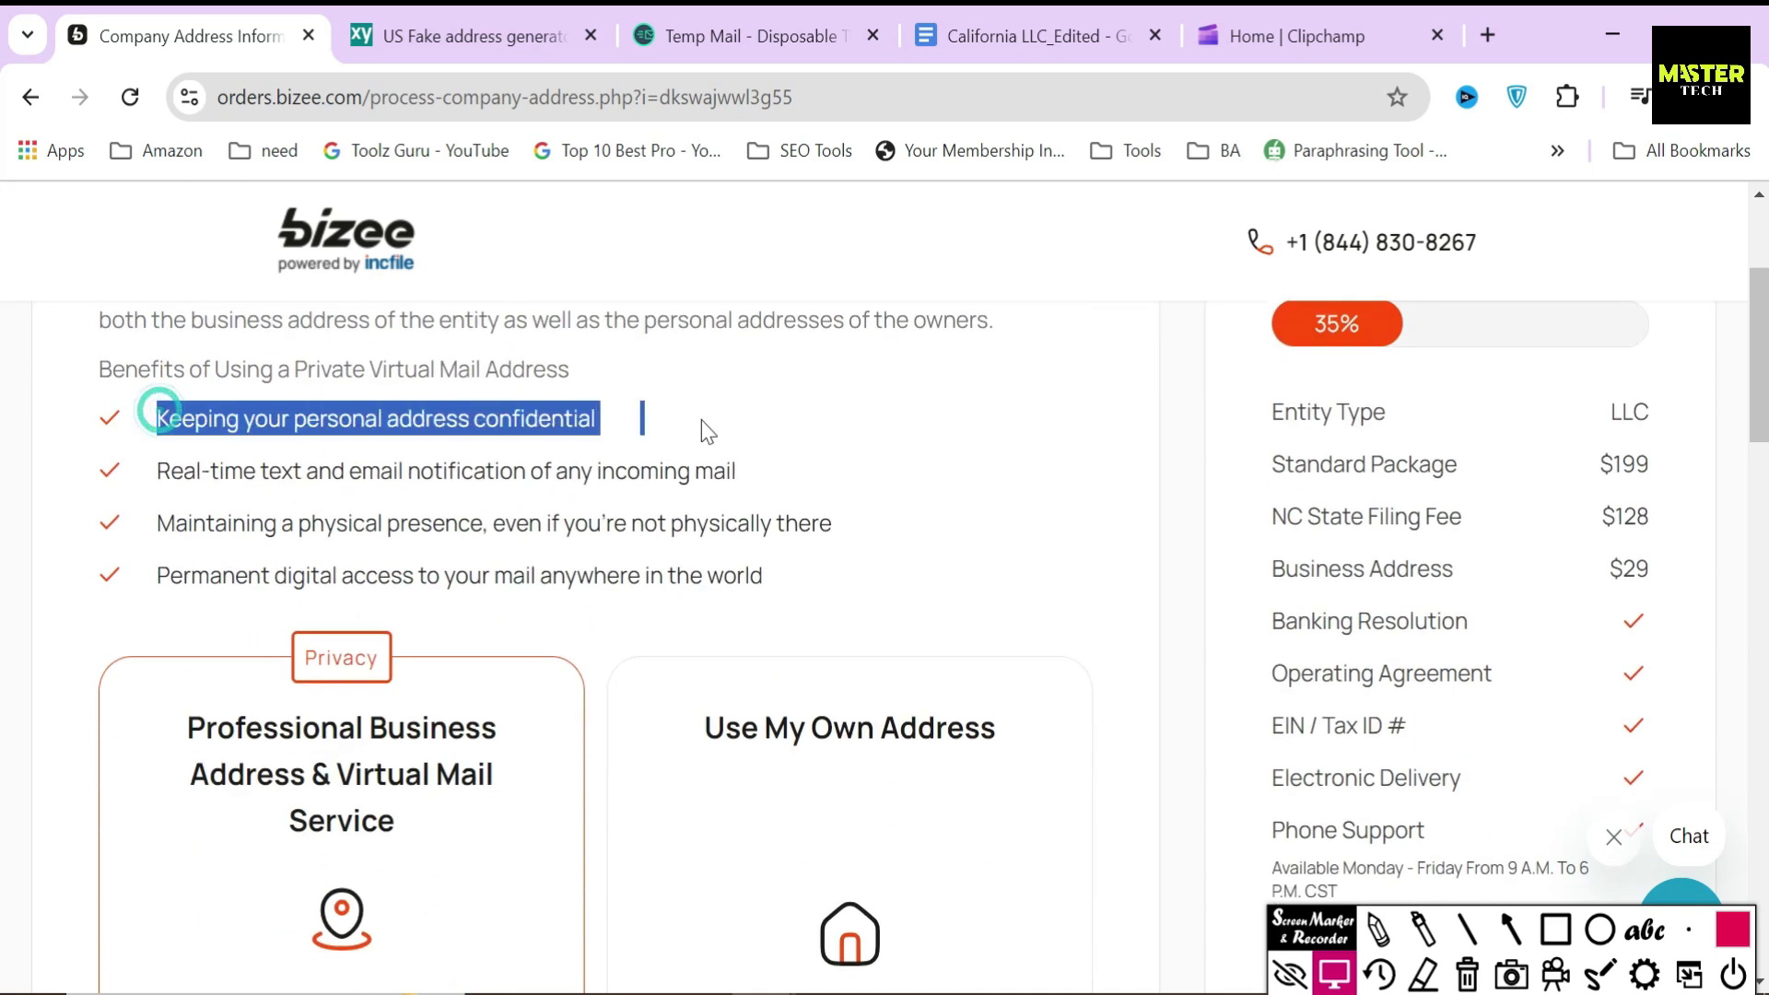
left_click_drag(153, 411, 826, 584)
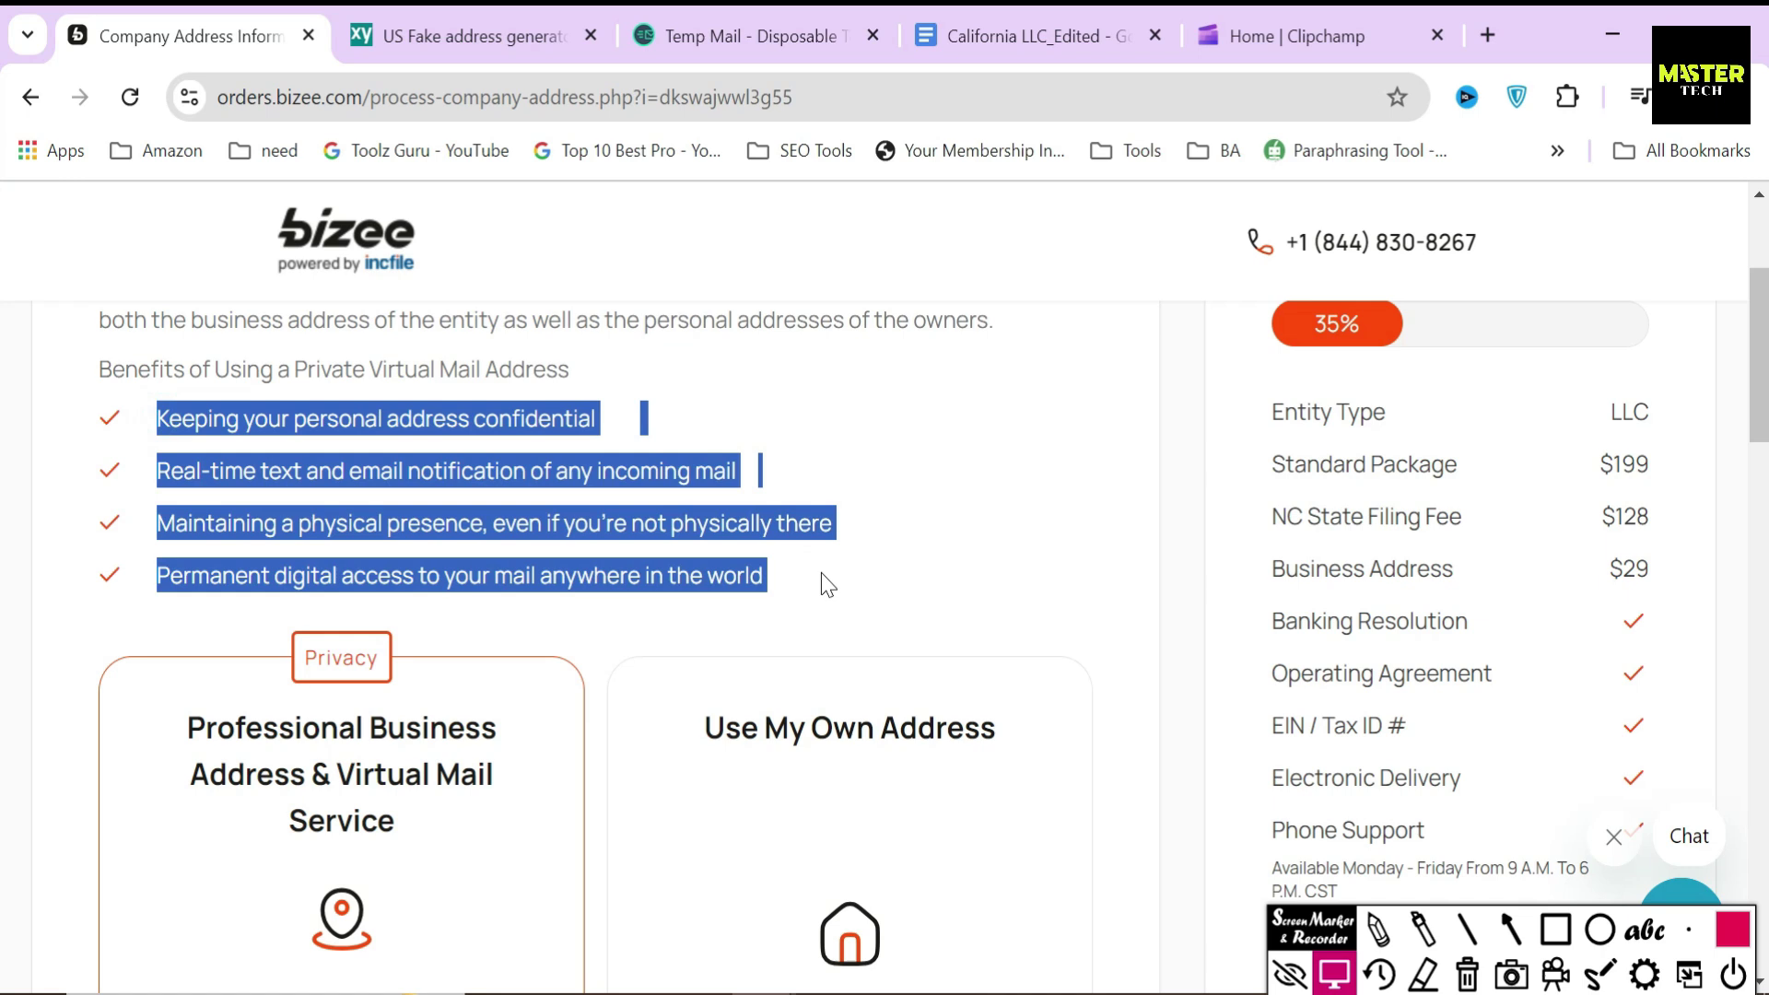
left_click(878, 583)
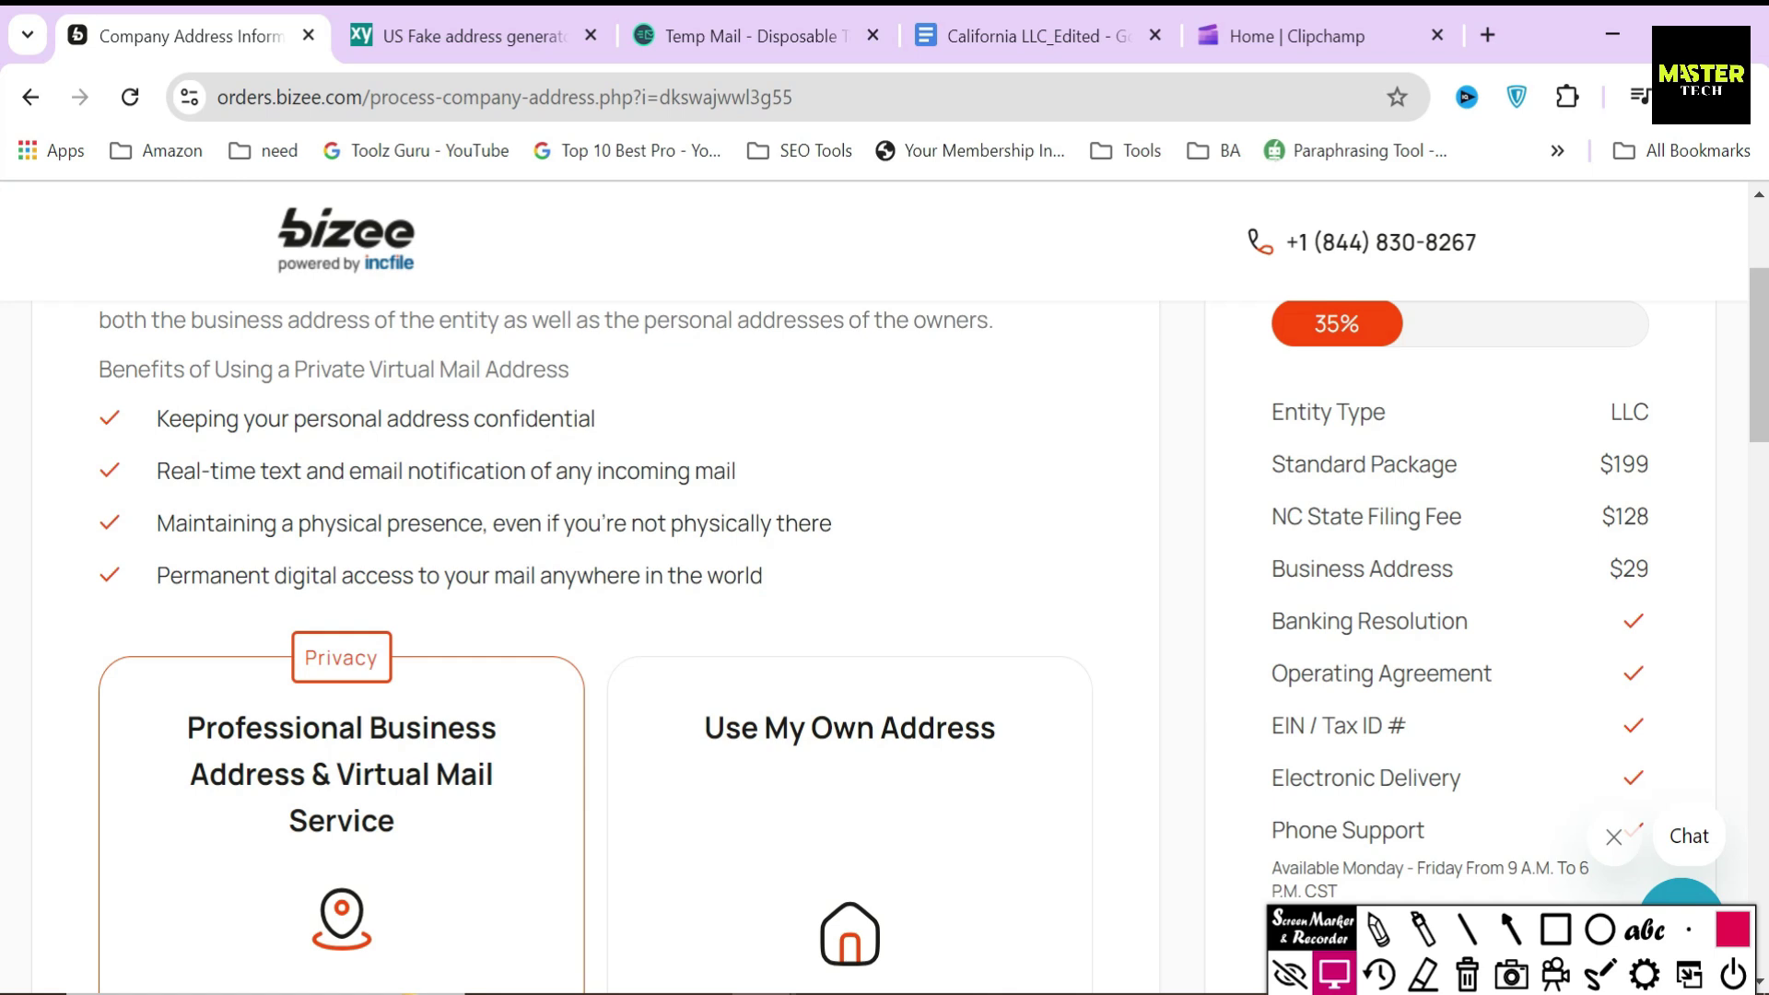
scroll(592, 586, "down", 2)
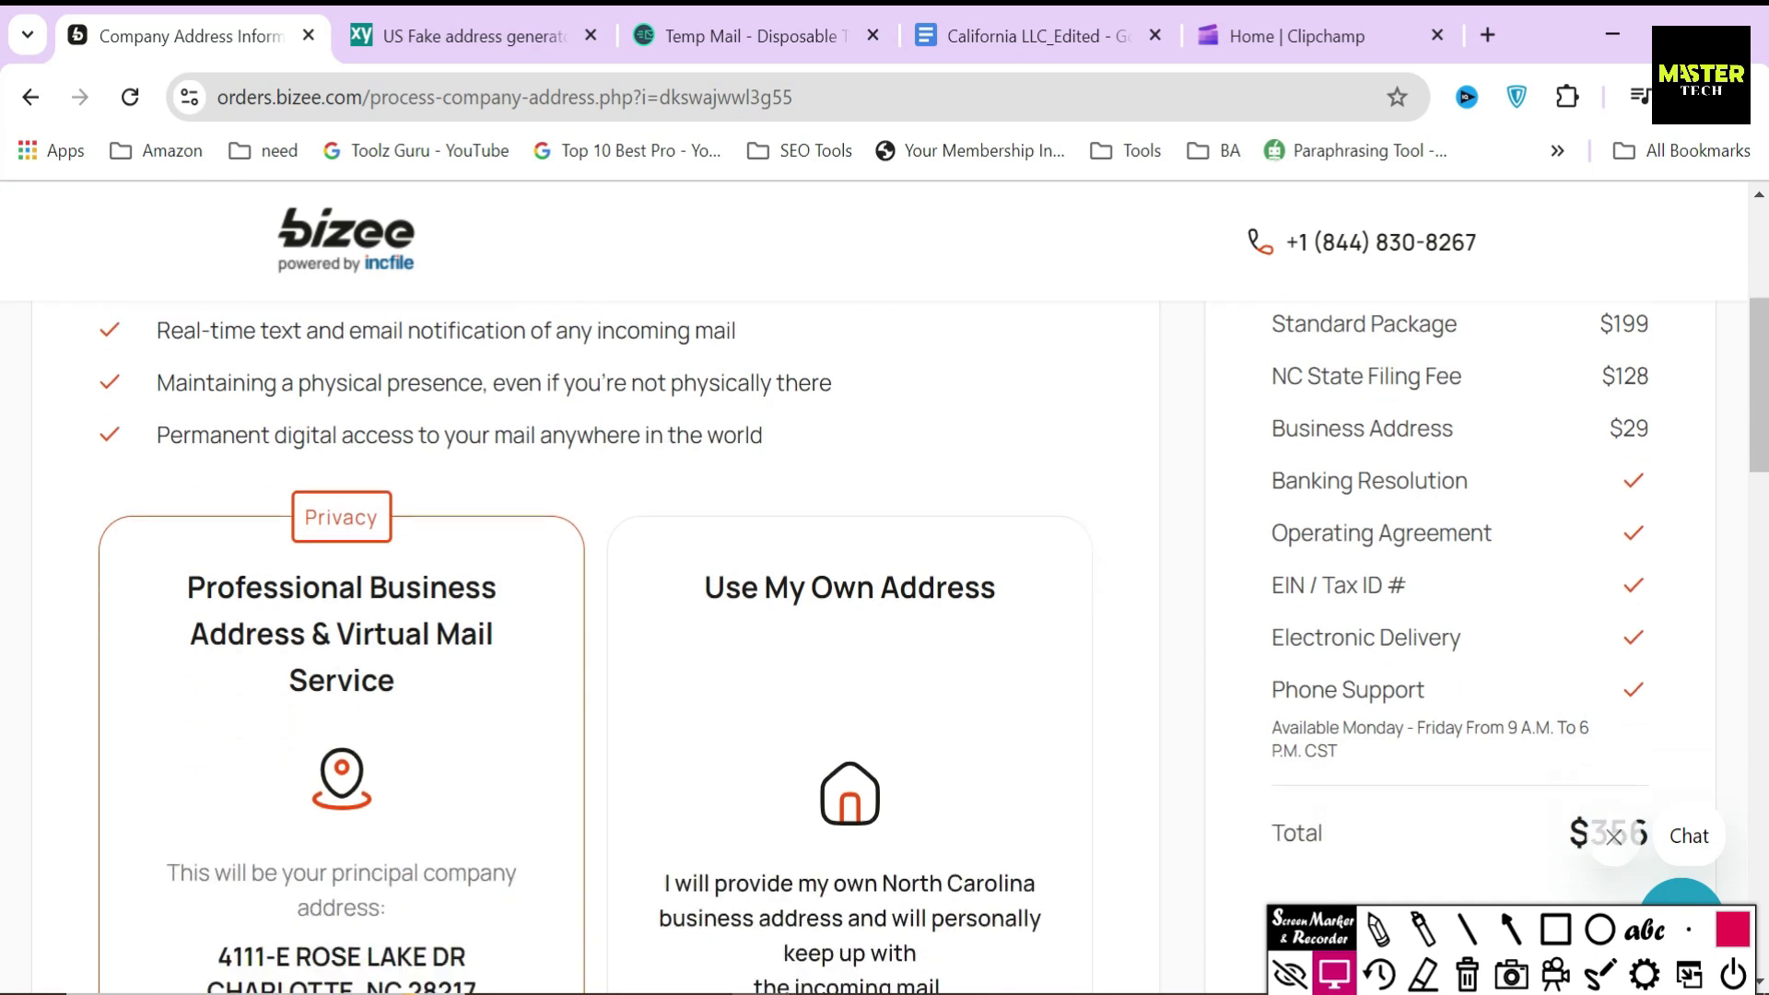
scroll(592, 582, "down", 2)
- Try Use My Own Address, then return to the $29/month Professional Business Address service
left_click(592, 582)
left_click_drag(718, 453, 1019, 442)
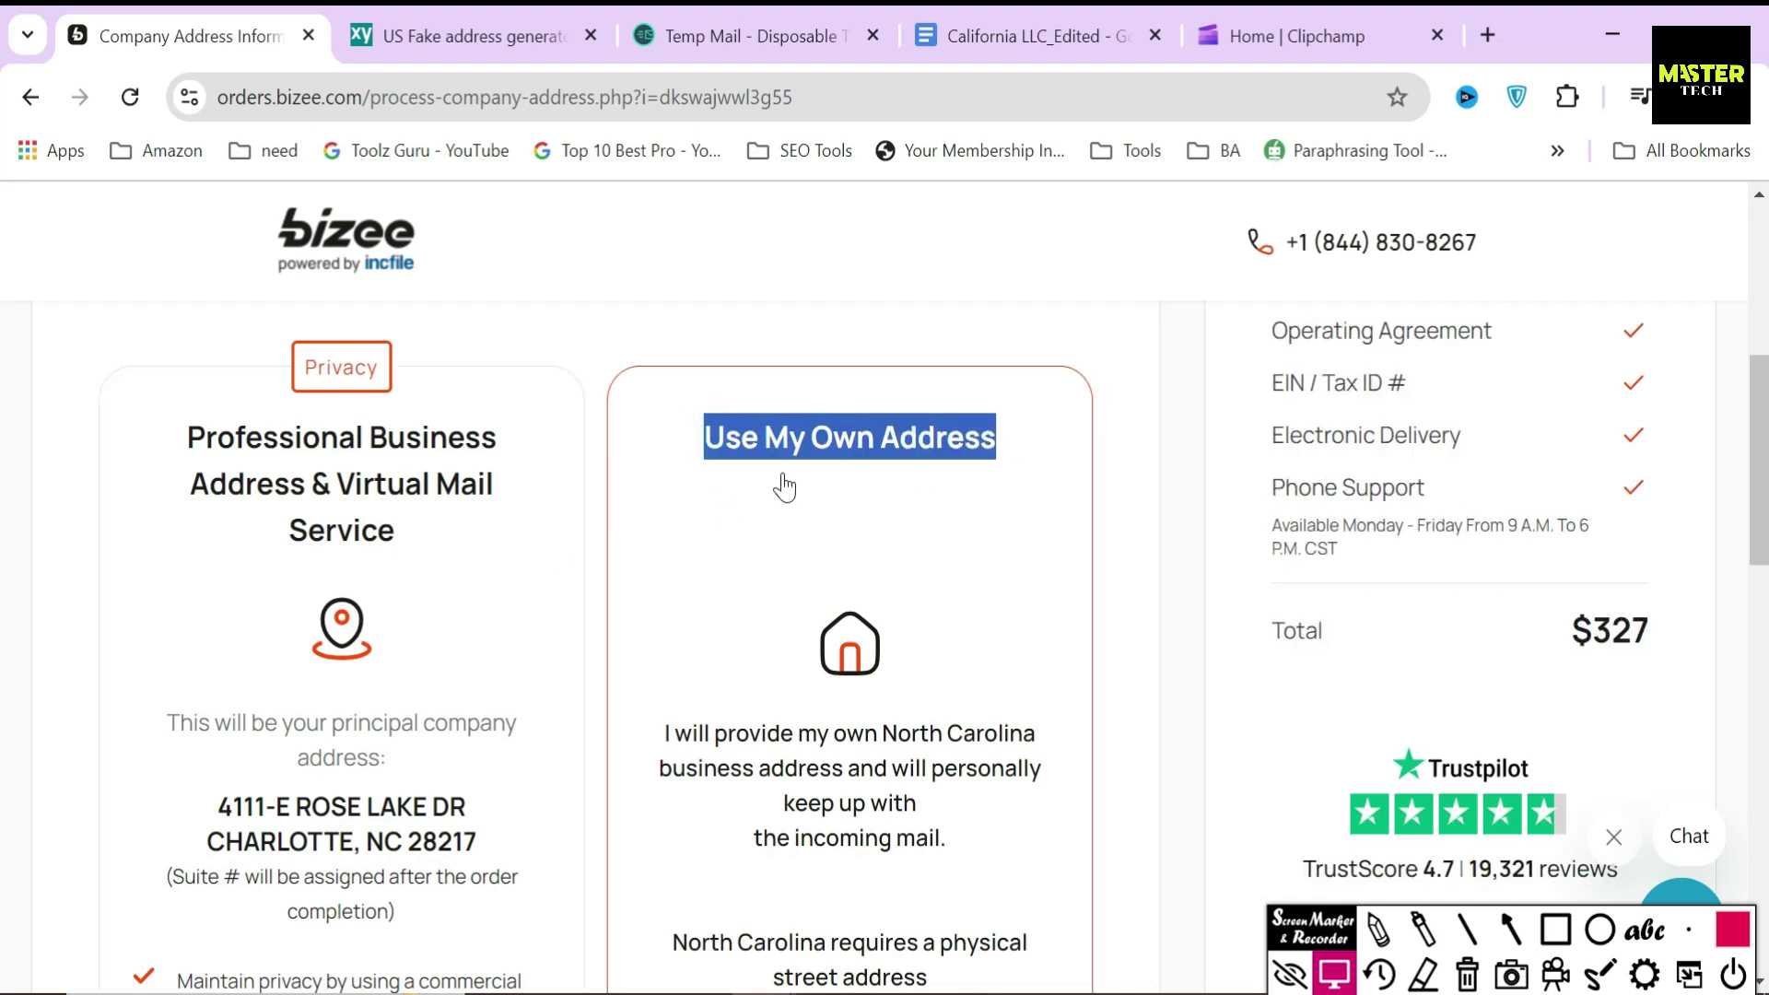
left_click(601, 450)
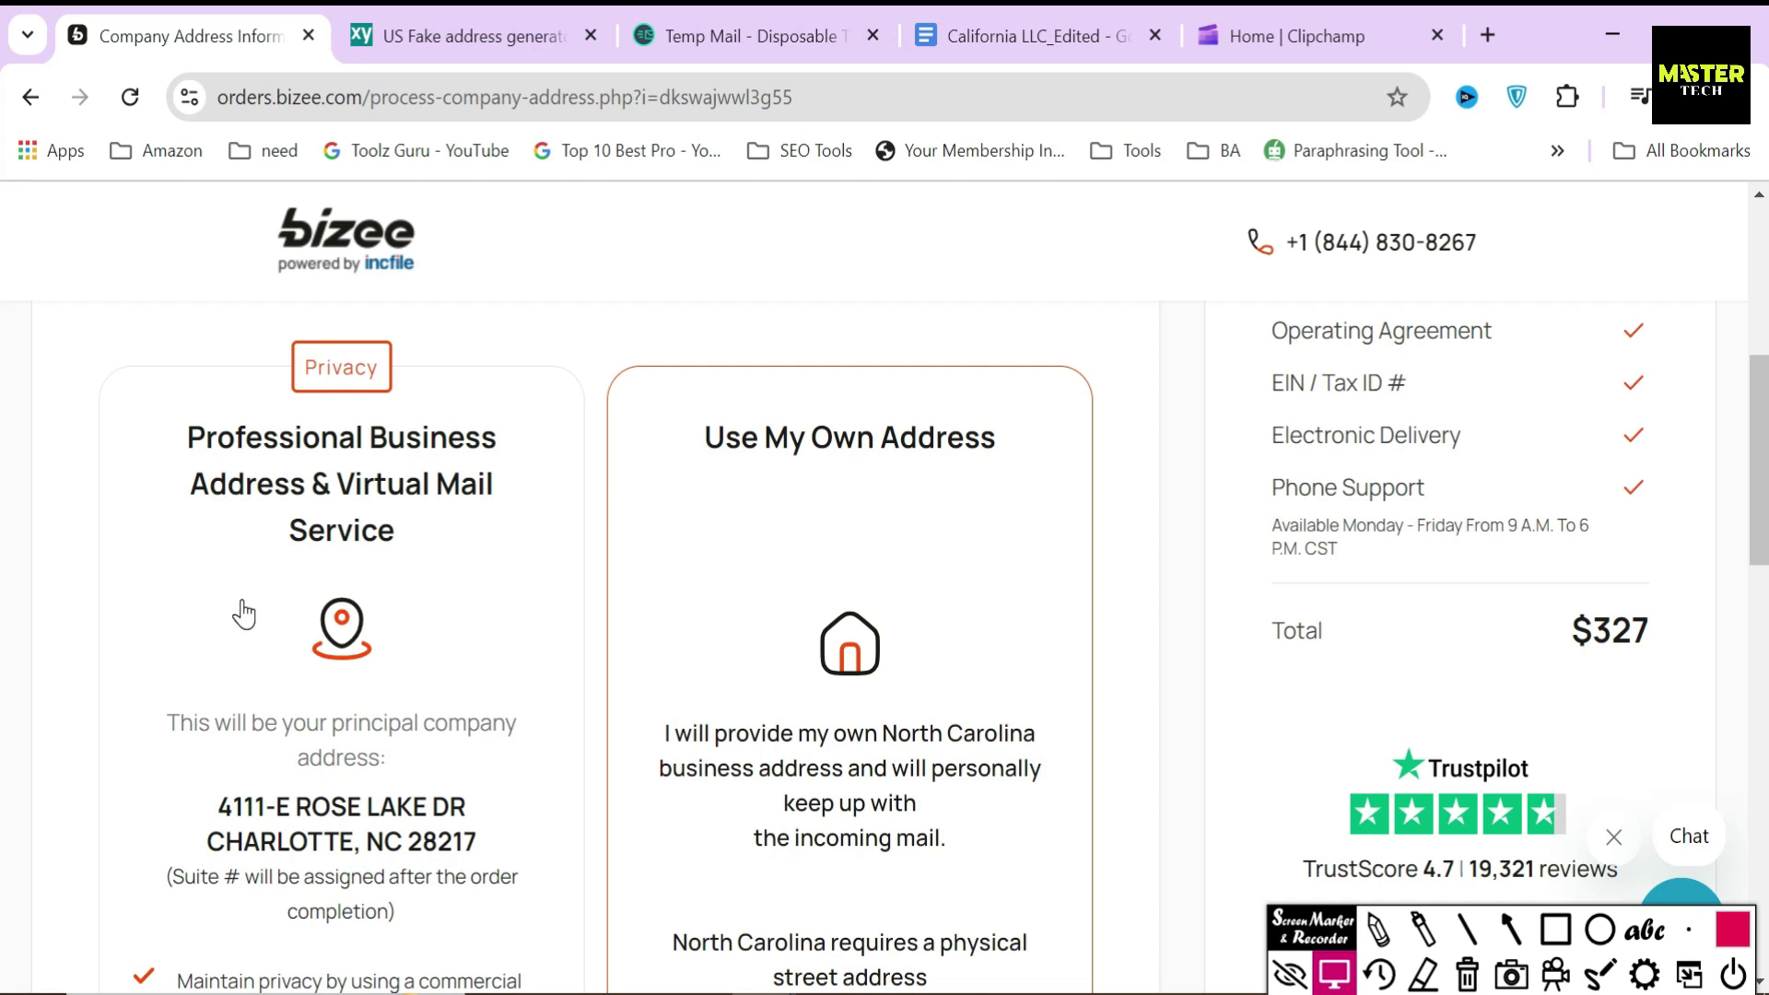
scroll(243, 615, "down", 2)
left_click_drag(242, 662, 446, 774)
left_click(600, 651)
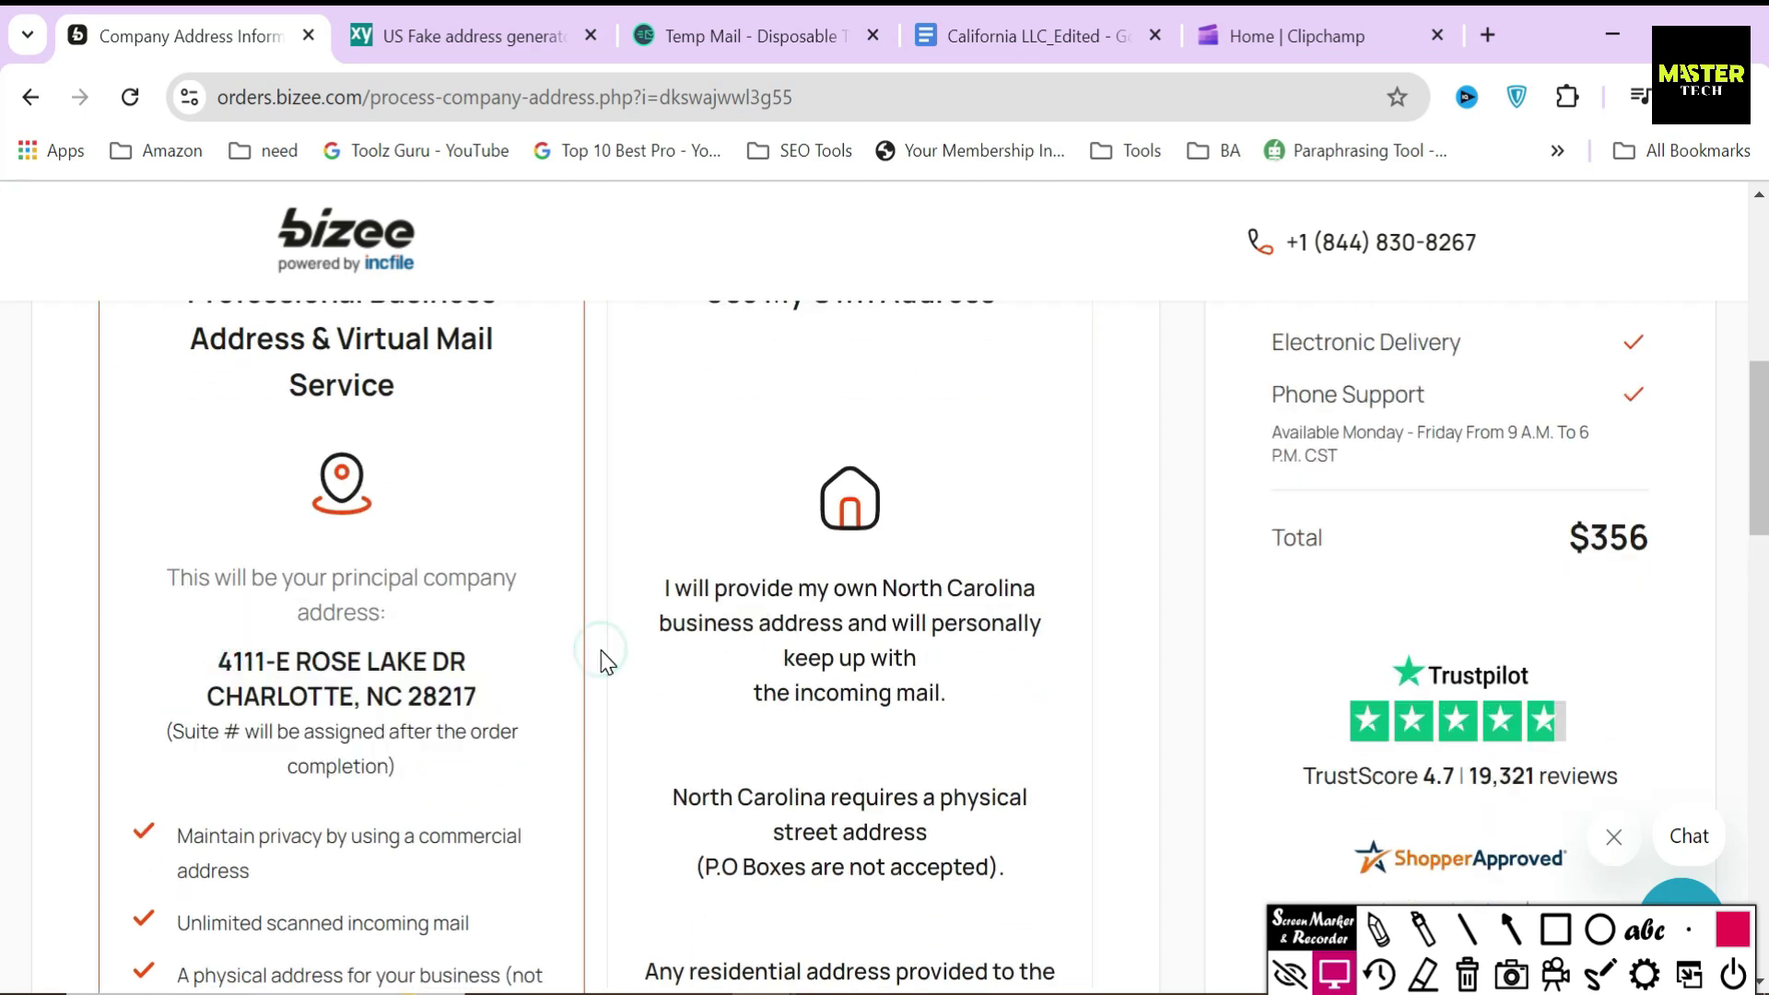
scroll(600, 656, "down", 4)
left_click(169, 535)
left_click_drag(256, 576, 512, 774)
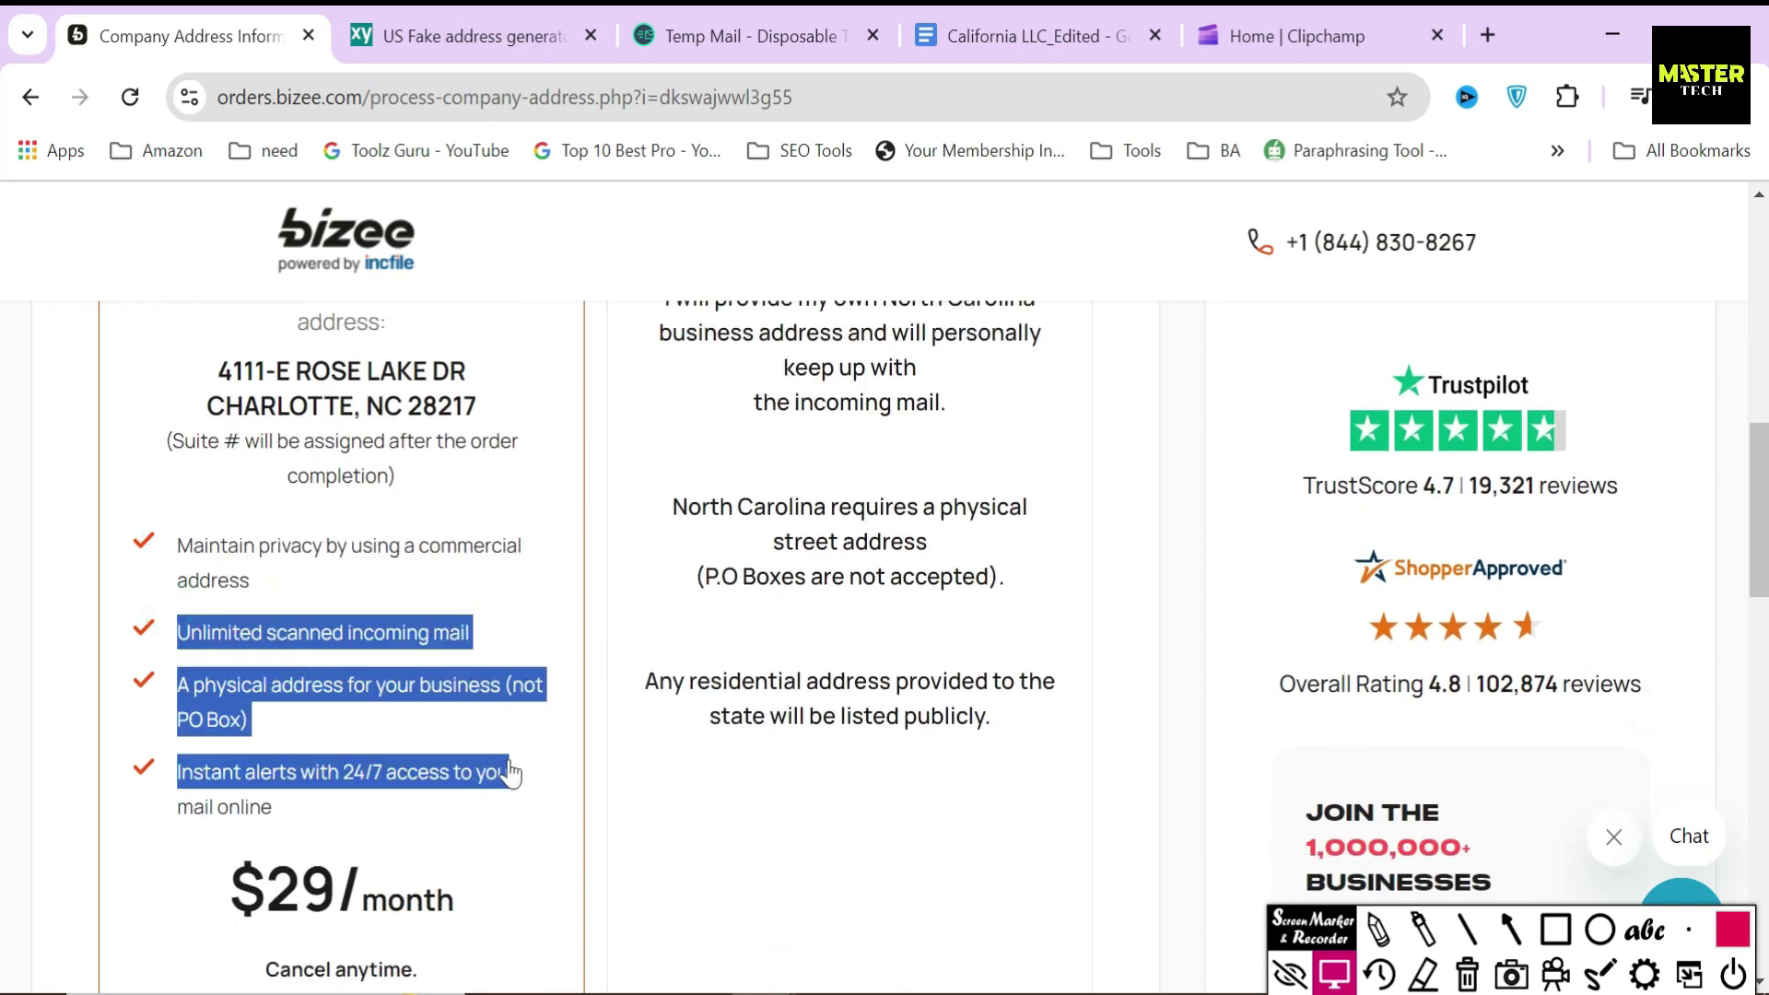
left_click(599, 651)
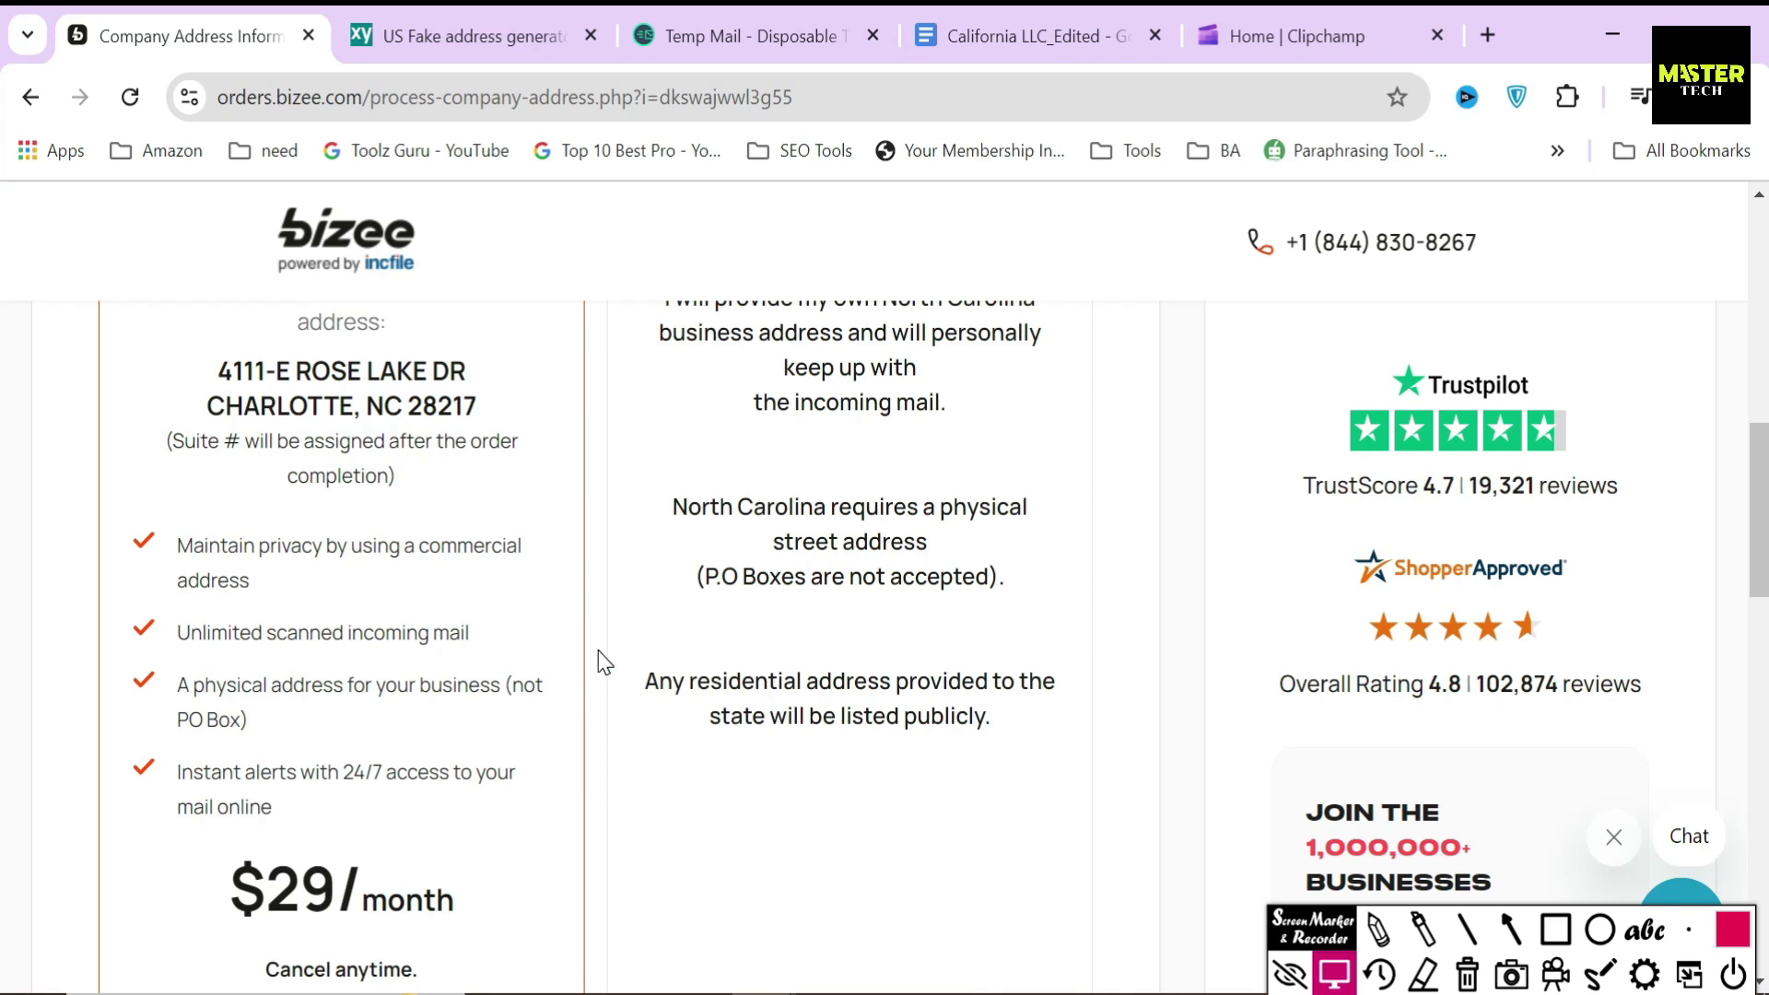
scroll(599, 651, "down", 2)
- Outline the virtual address option on screen, then clear the annotation and scroll to Contact Address
left_click(1553, 929)
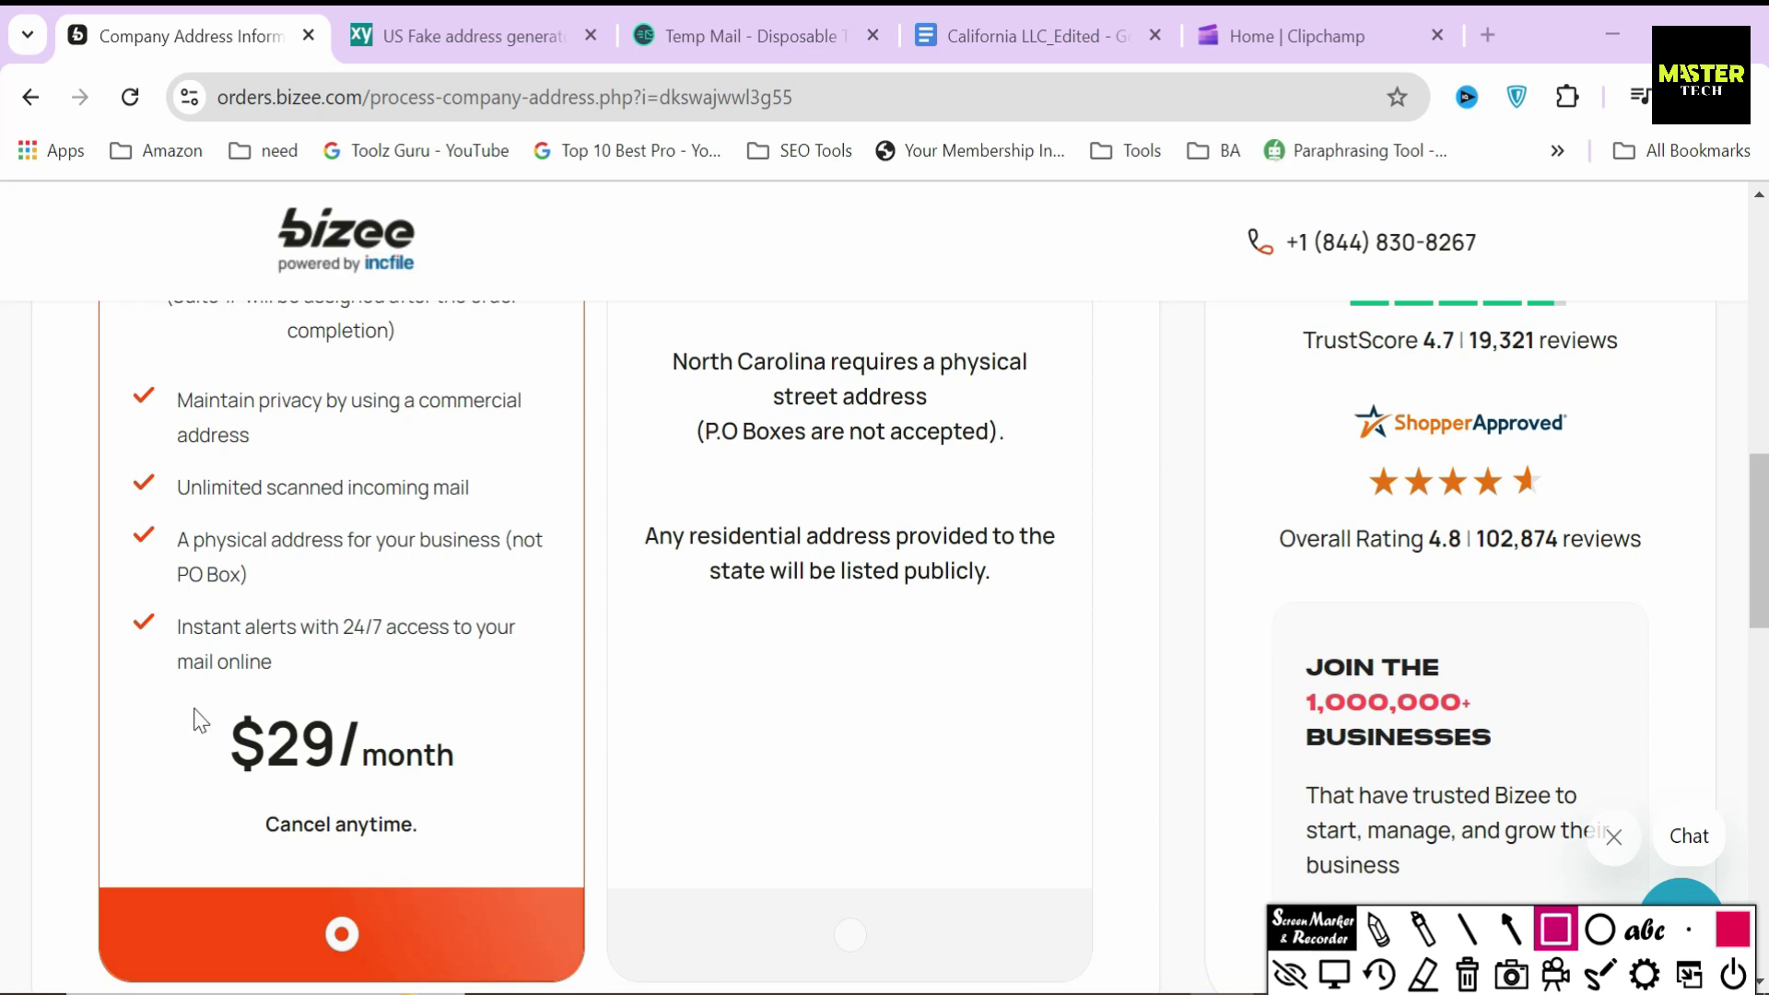
mouse_move(201, 693)
left_mouse_down()
mouse_move(365, 806)
mouse_move(475, 791)
left_mouse_up()
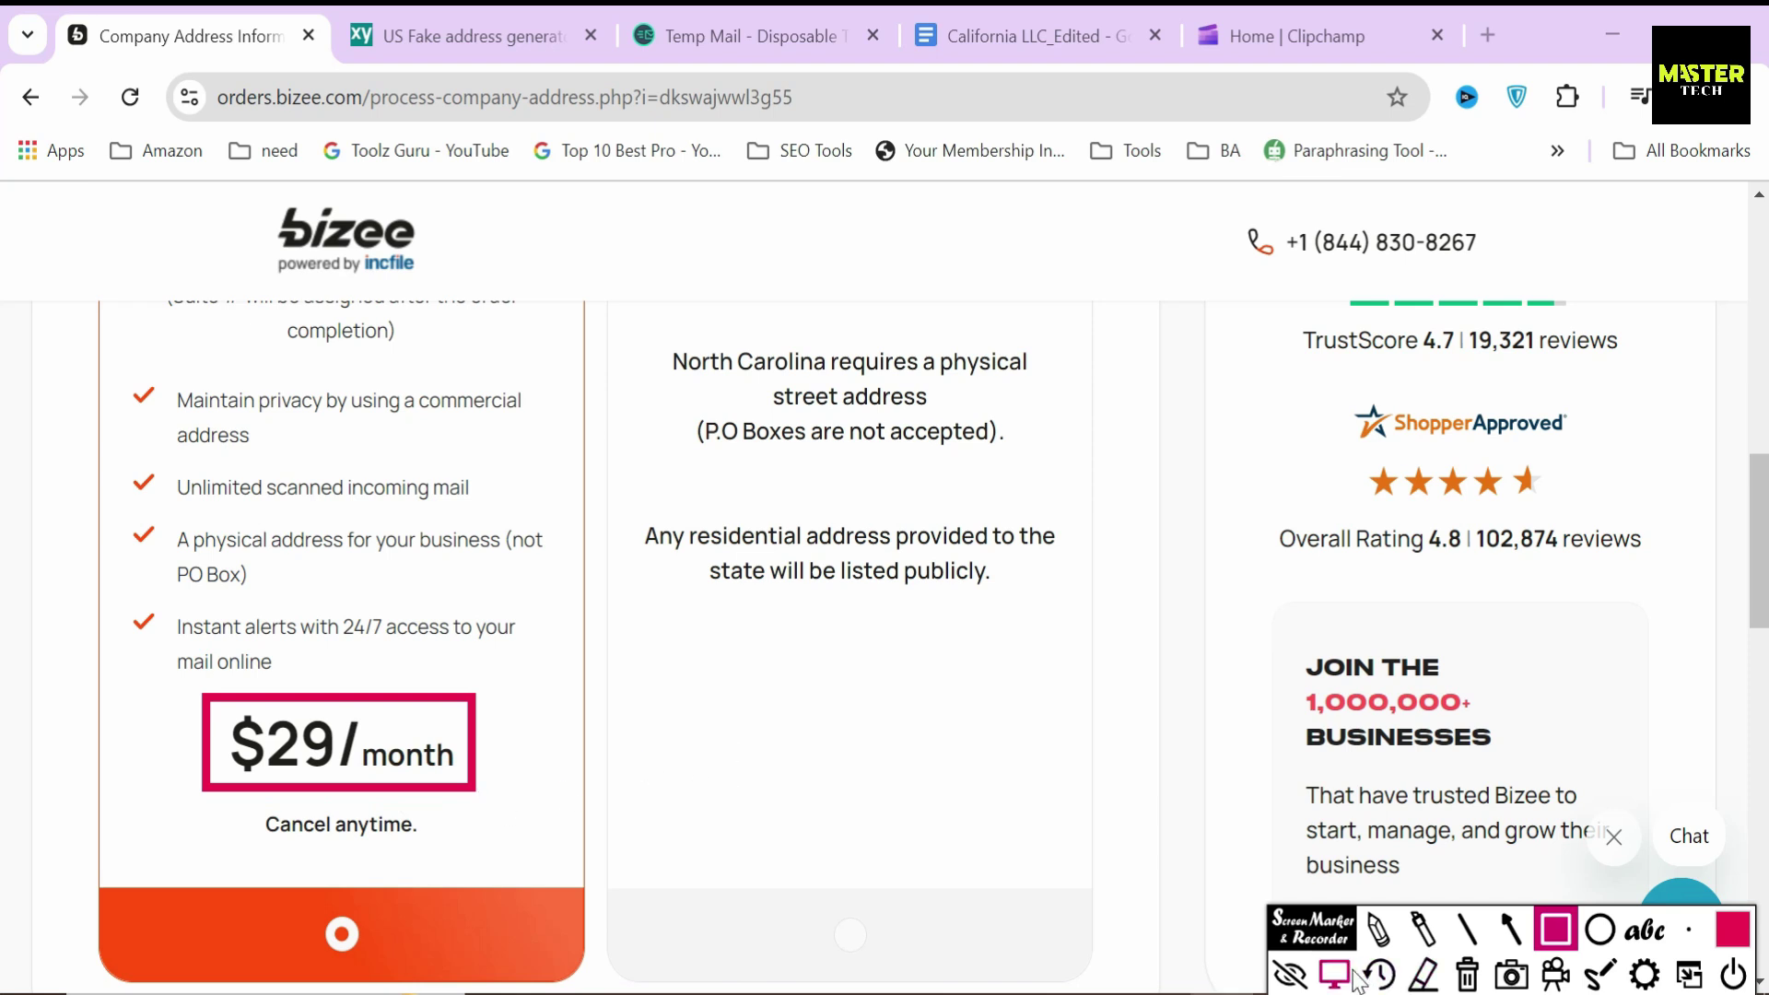
left_click(1468, 981)
left_click(1335, 975)
scroll(1019, 782, "down", 6)
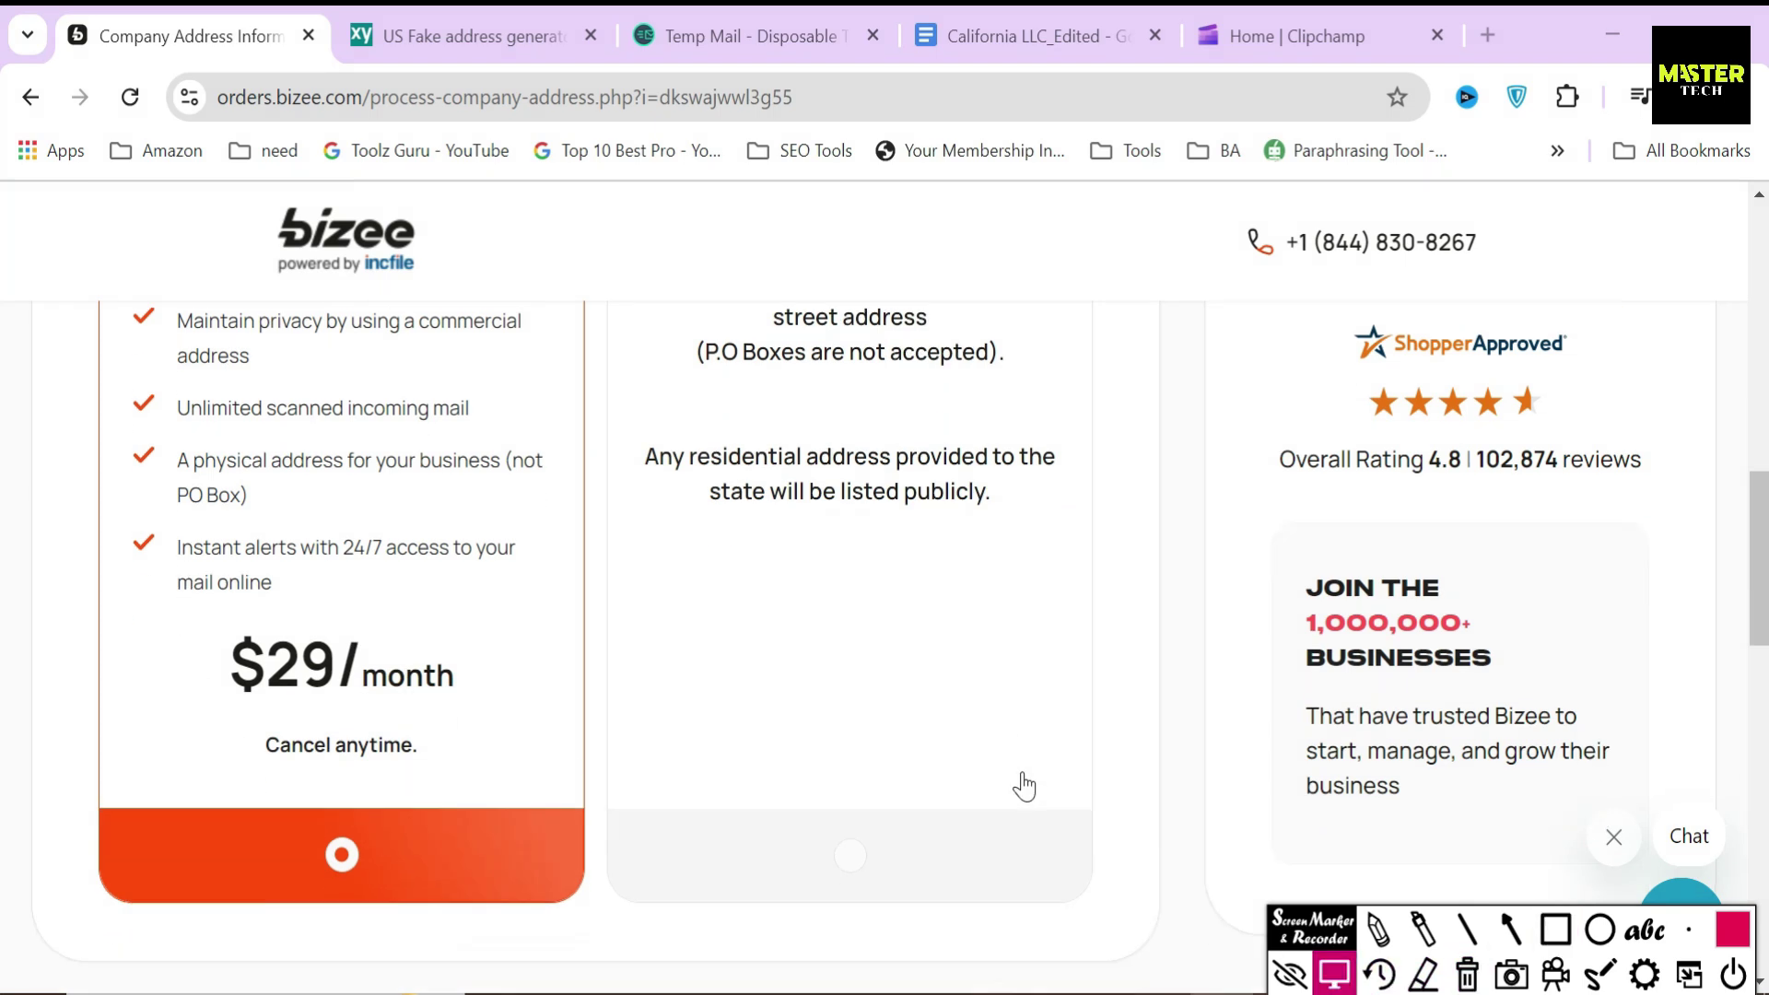
- Paste the generated North Carolina street, city and zip code into Contact Address and submit
left_click_drag(68, 590, 390, 605)
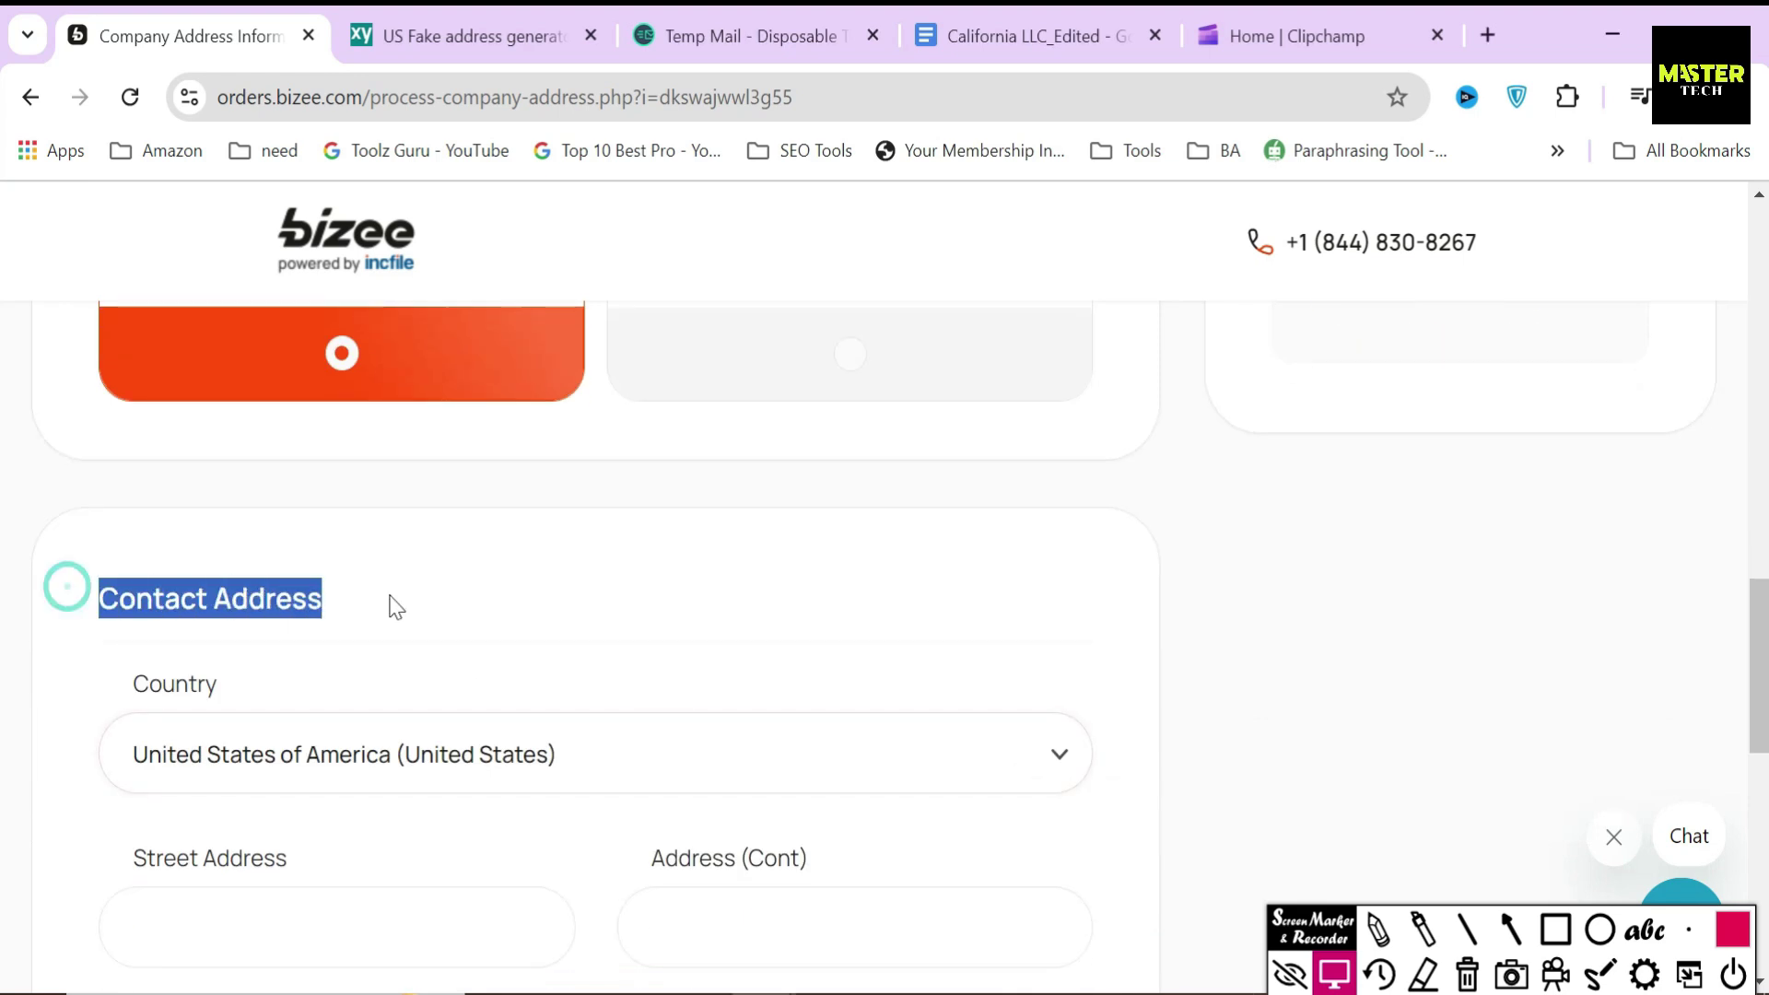
scroll(418, 600, "down", 3)
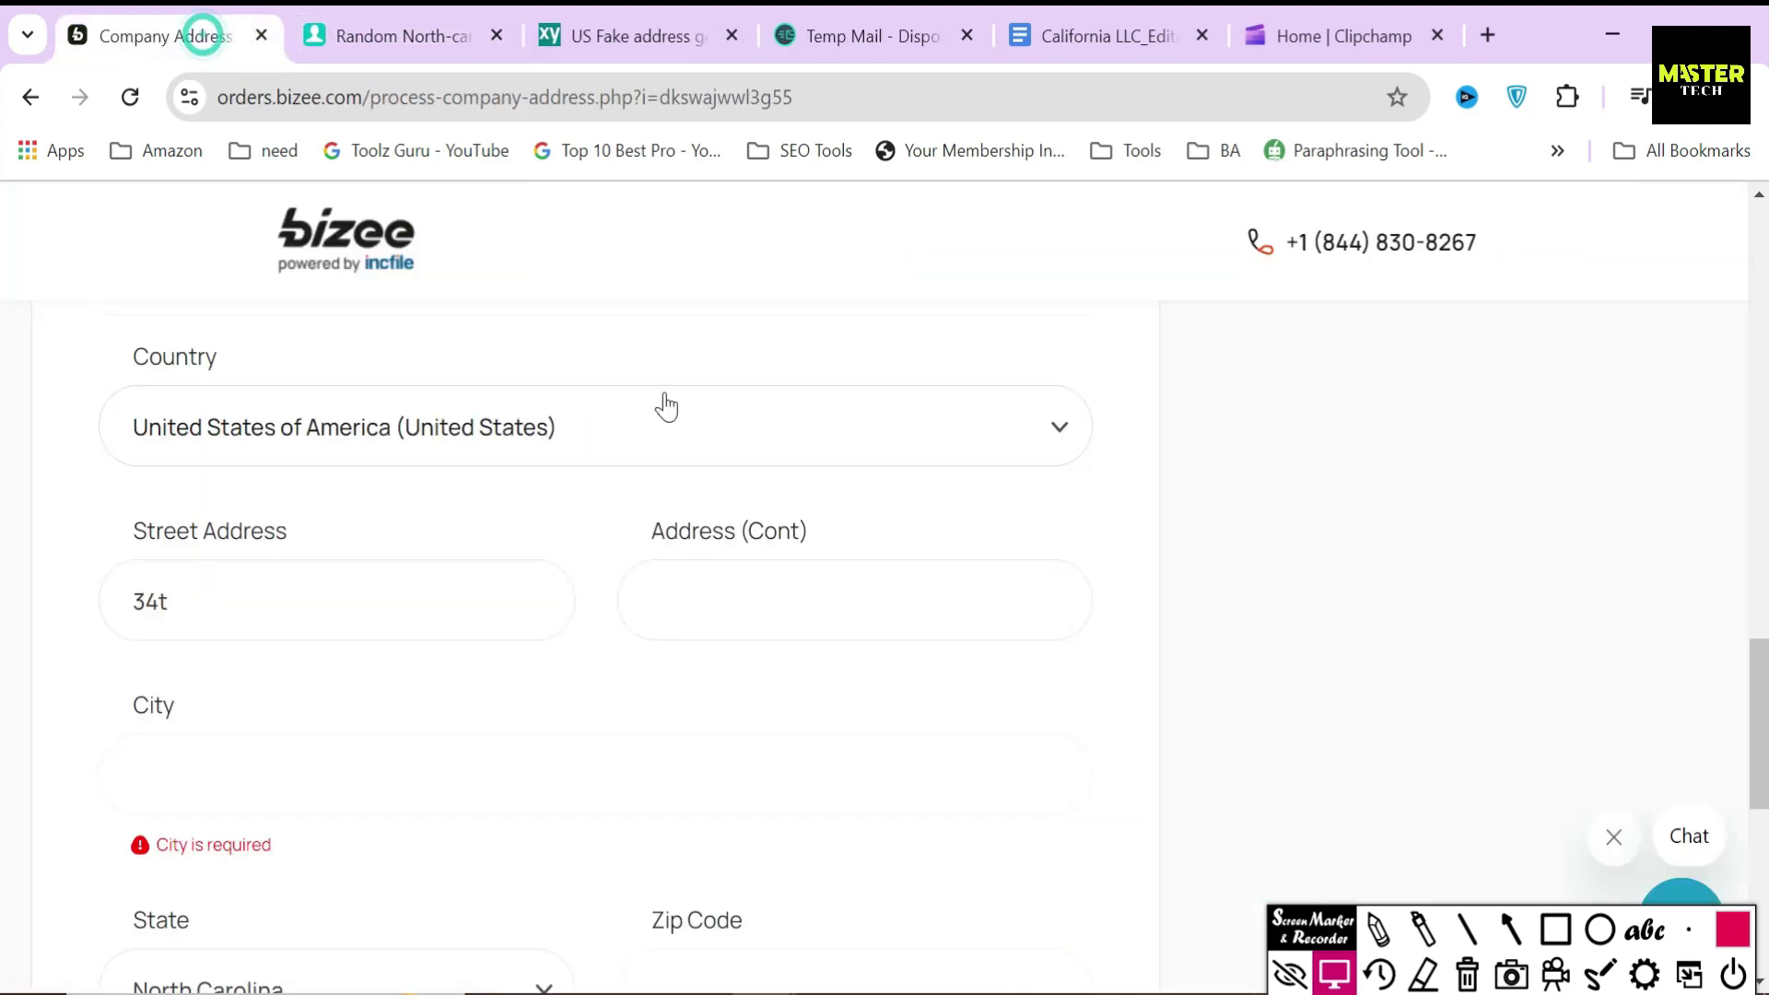
key("ctrl+v")
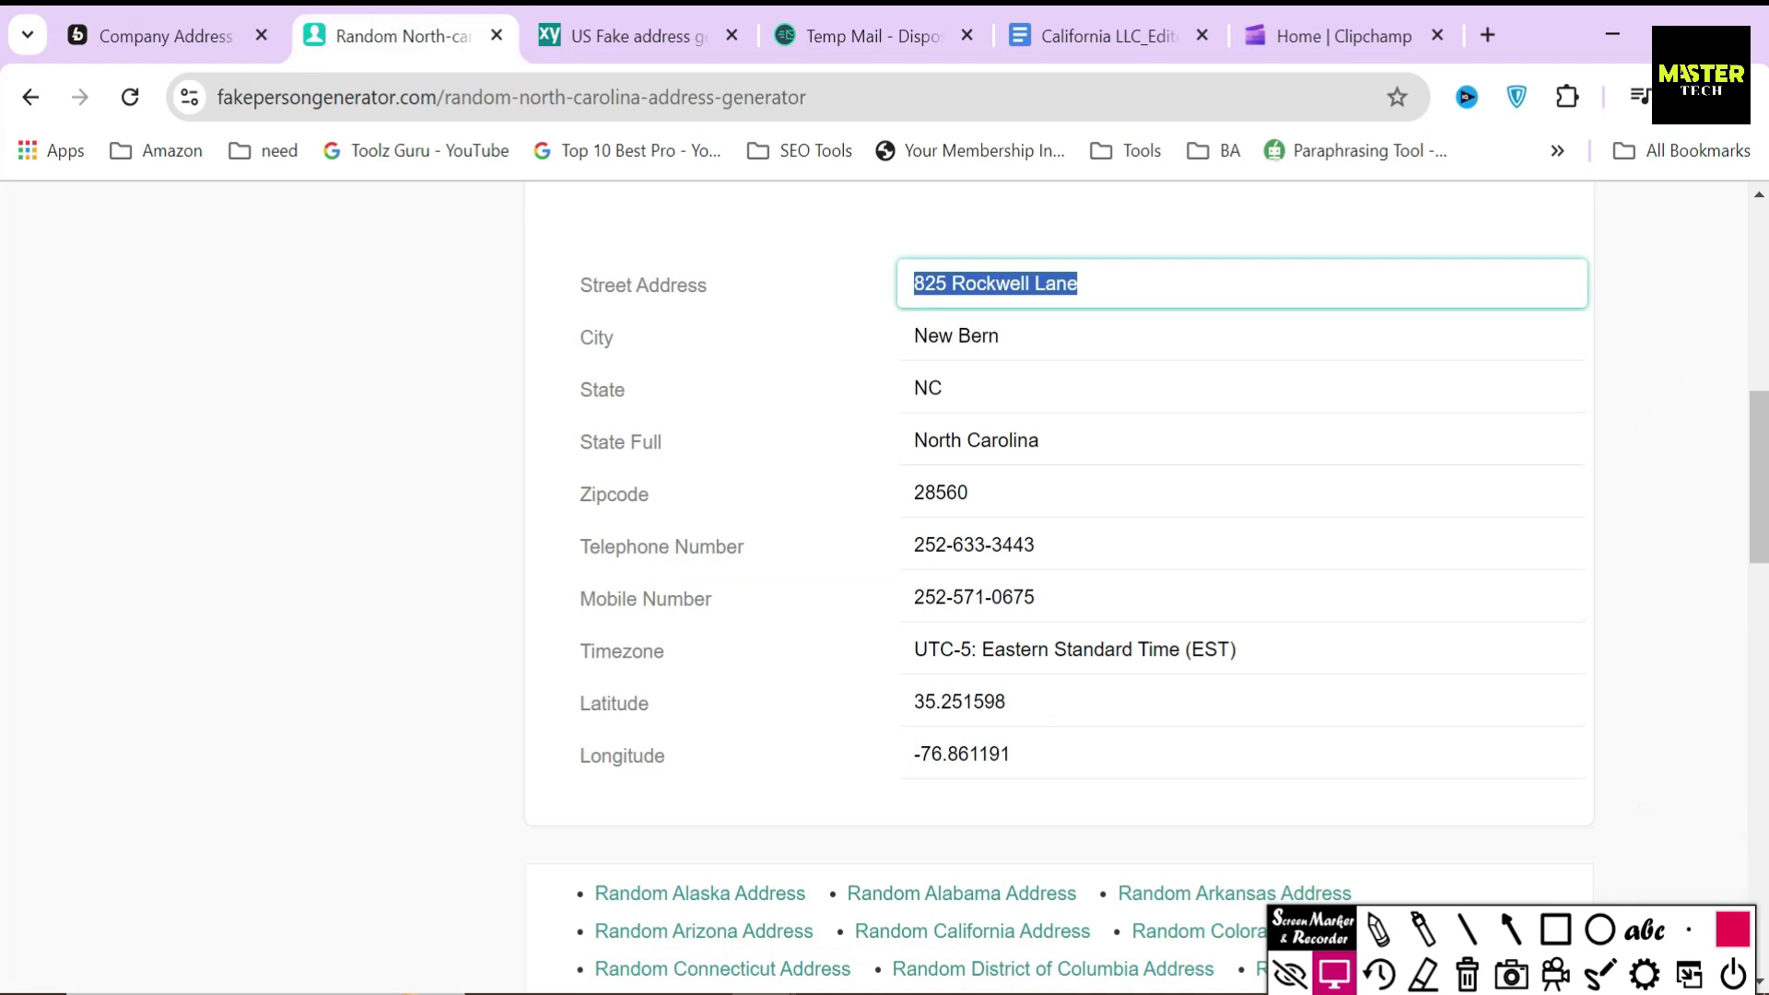
left_click(956, 335)
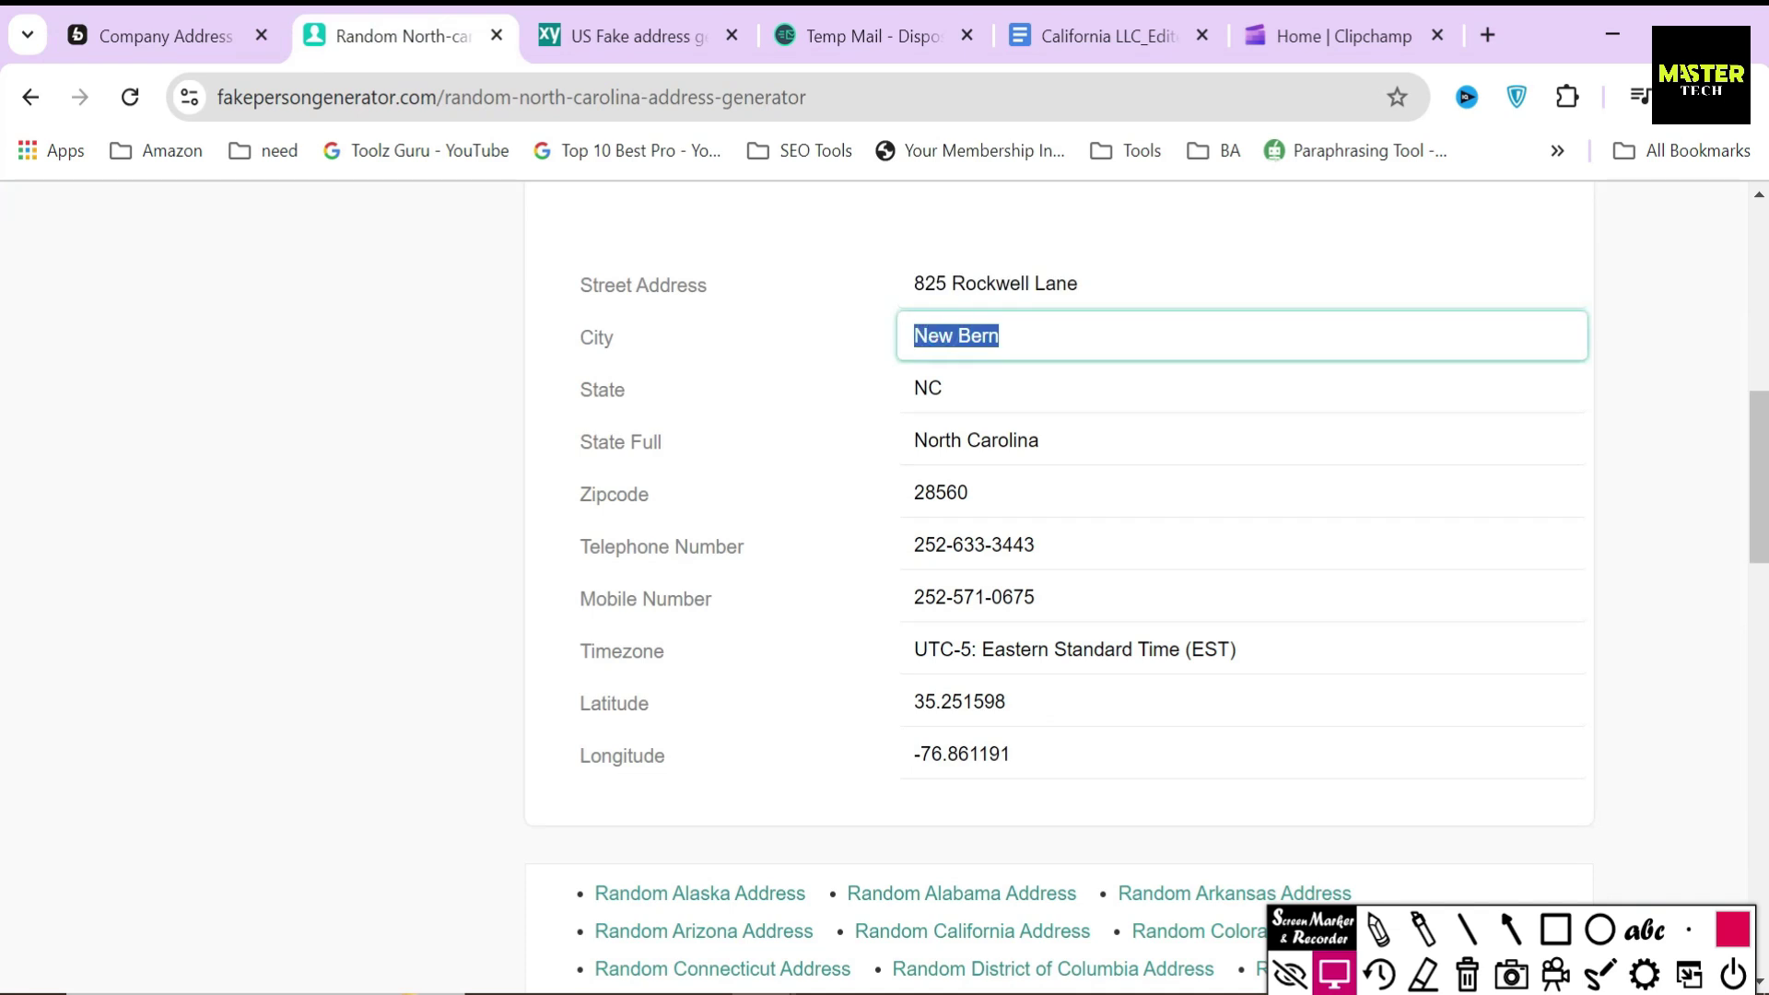
key("ctrl+v")
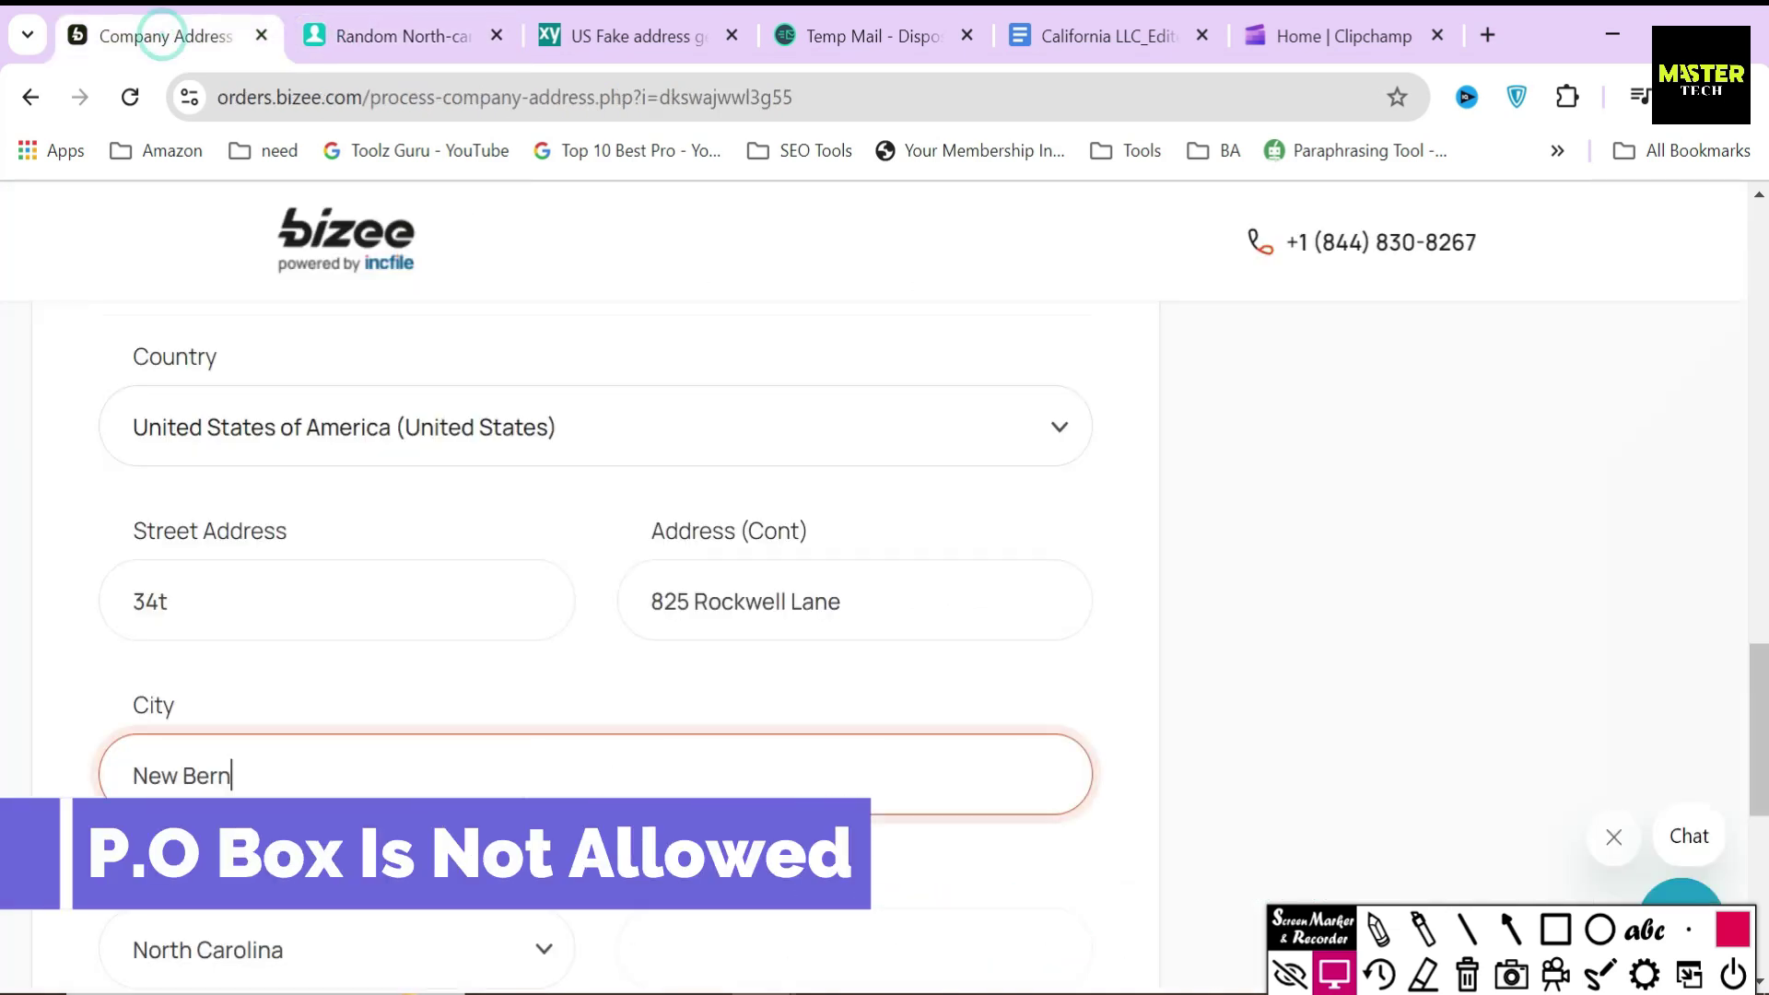
left_click(855, 949)
key("ctrl+v")
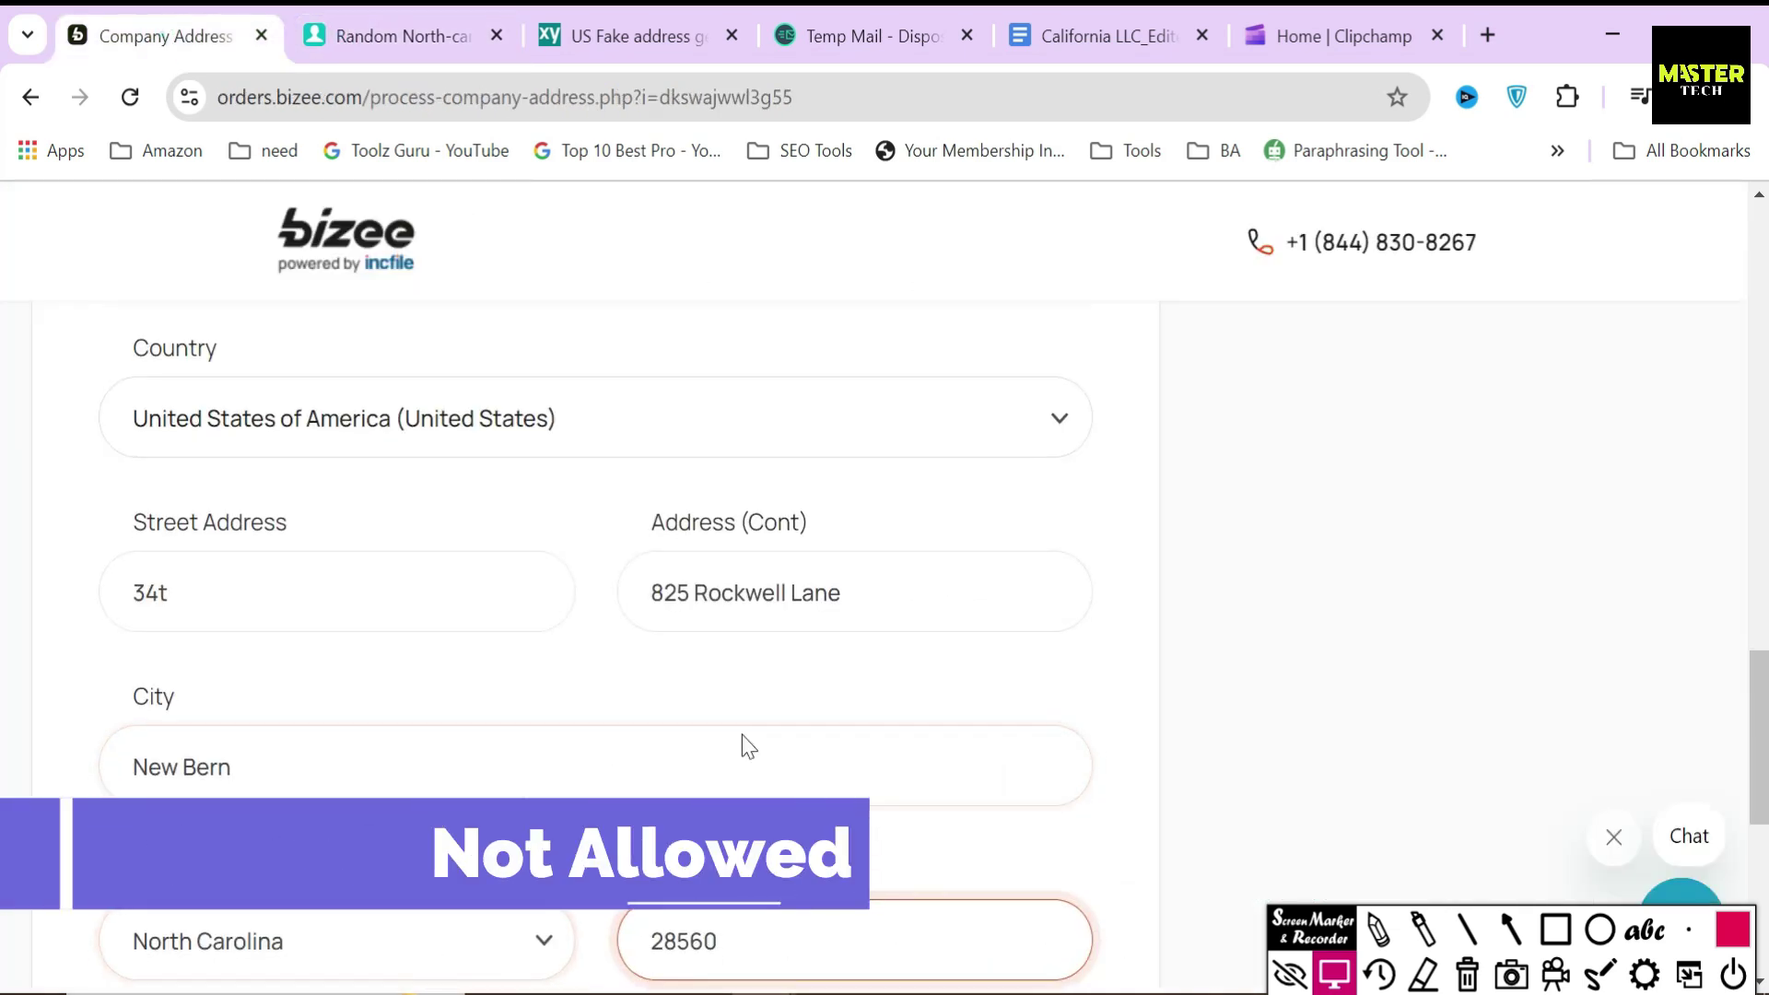
scroll(743, 733, "down", 3)
scroll(640, 750, "down", 4)
left_click(1051, 772)
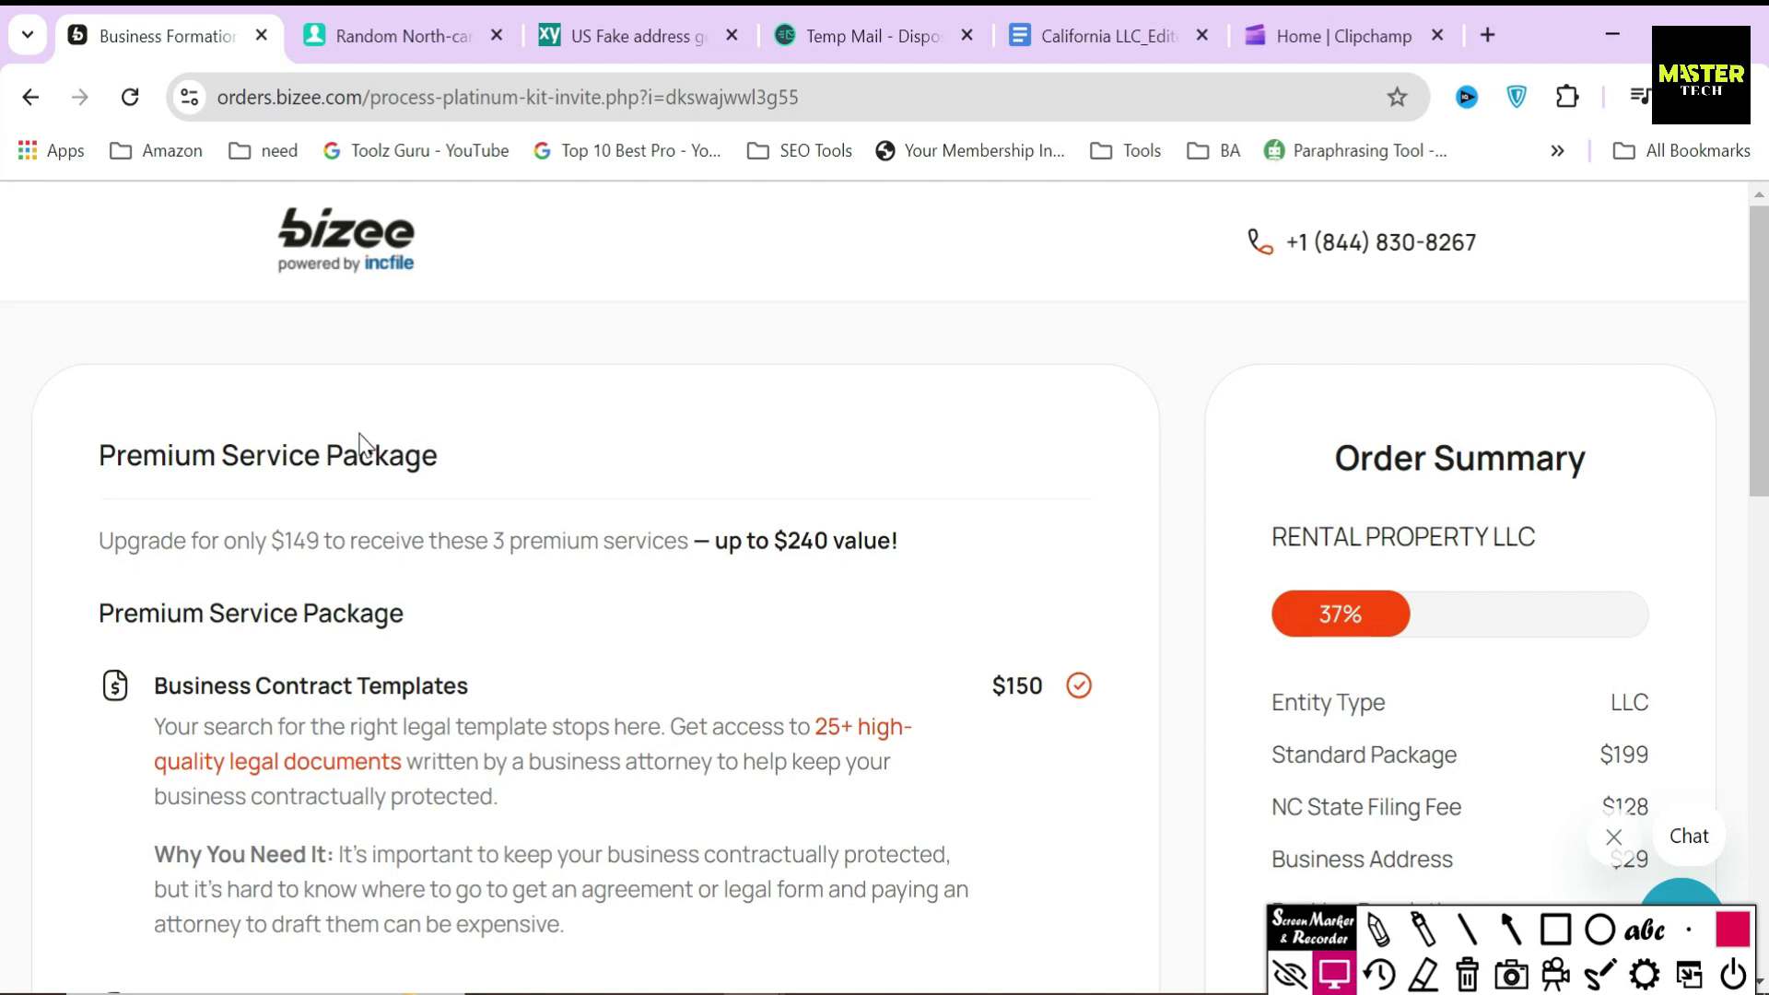
- Highlight the Premium Service Package's $149 price, 3 services, $240 value and templates heading
left_click_drag(87, 456, 455, 457)
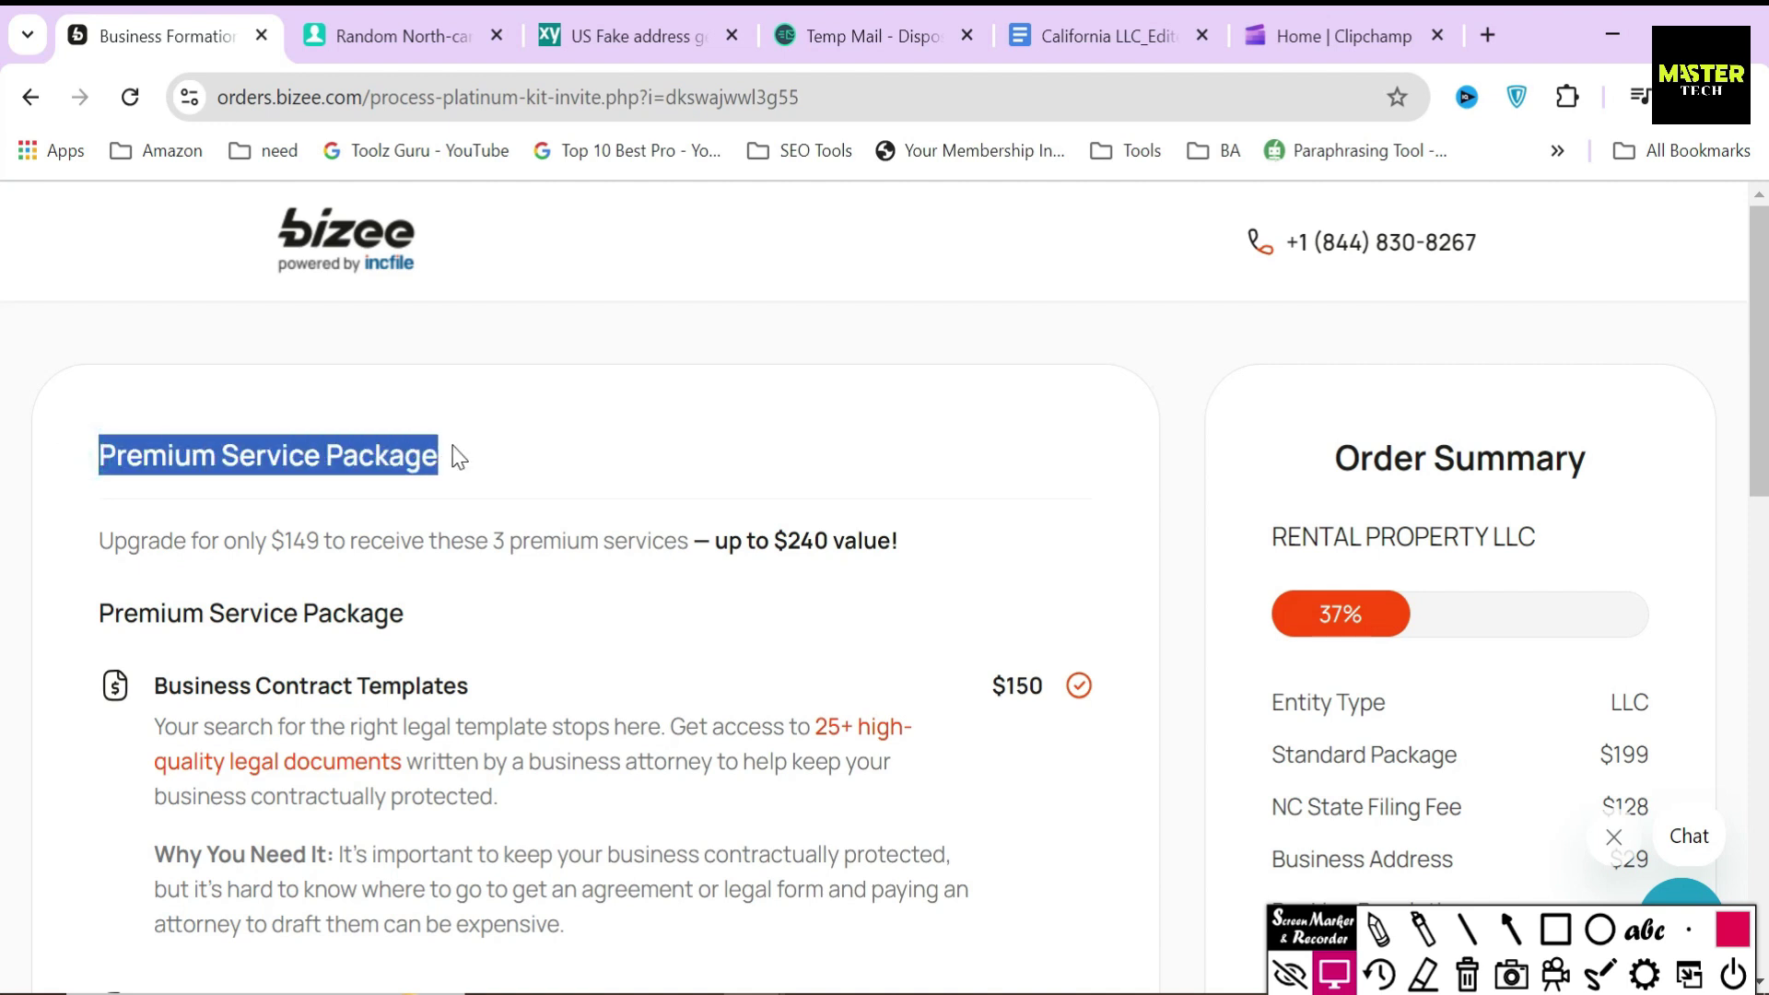
left_click(452, 447)
left_click_drag(224, 542, 319, 542)
left_click_drag(488, 542, 737, 595)
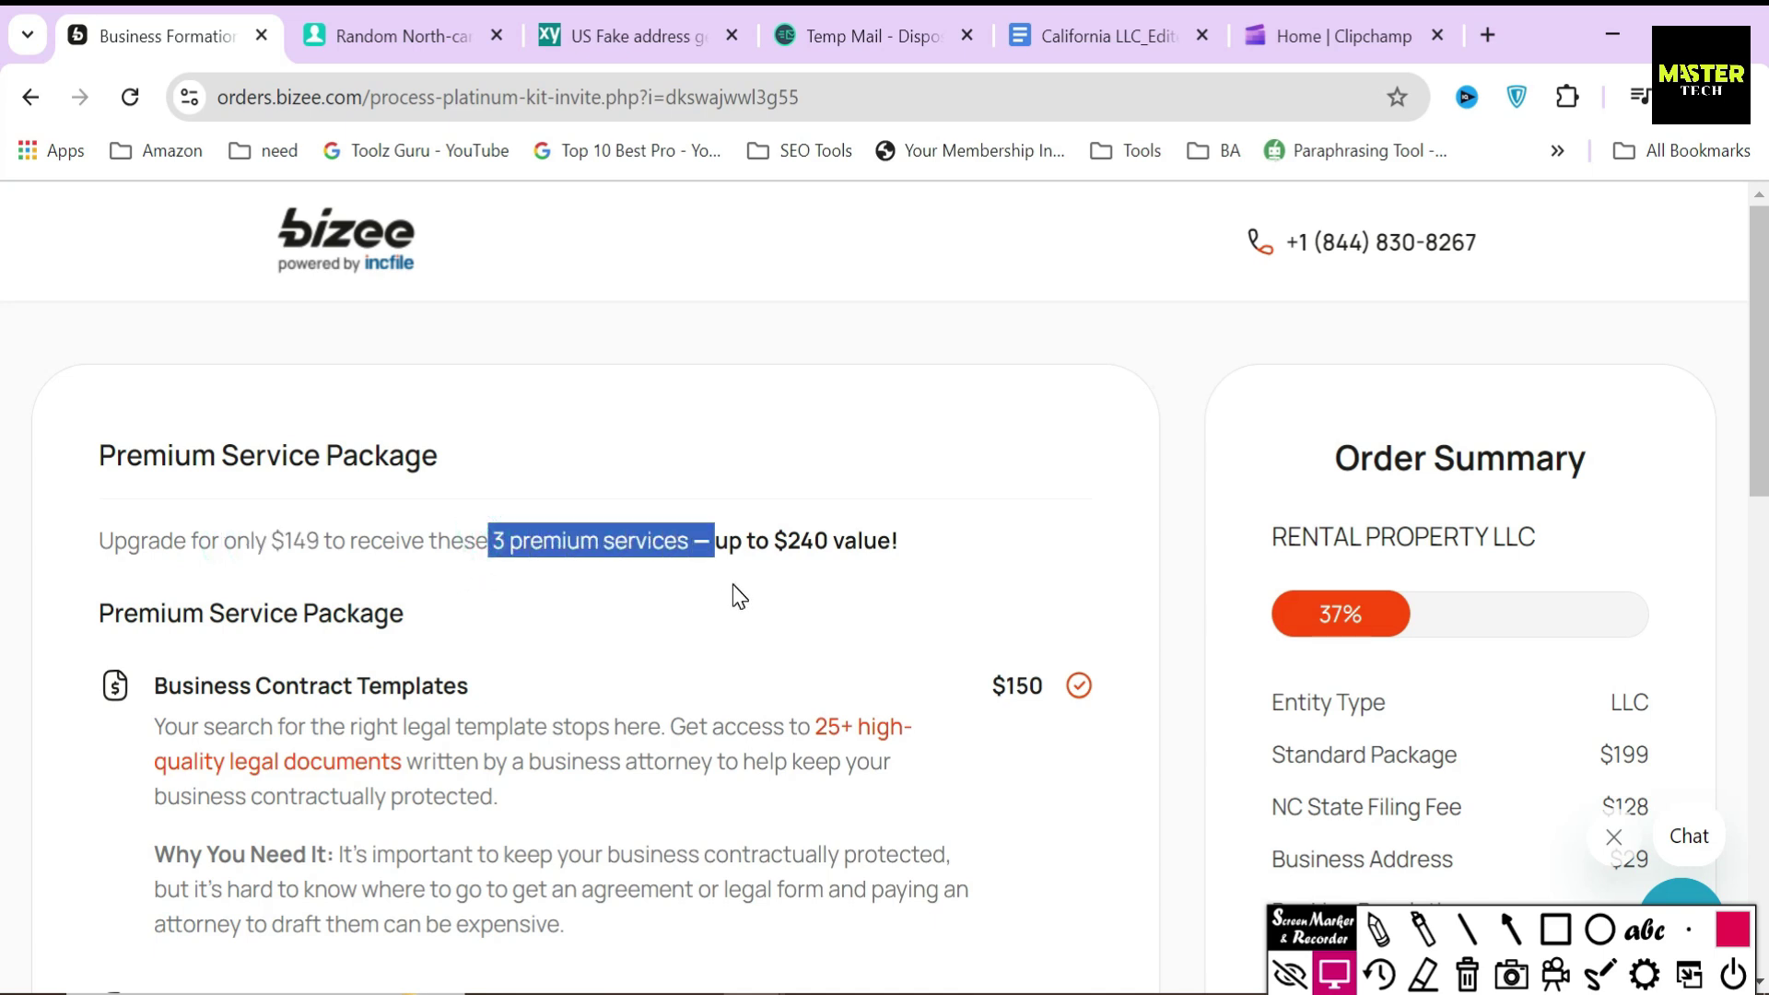
left_click(733, 586)
left_click_drag(734, 586, 932, 561)
left_click(878, 590)
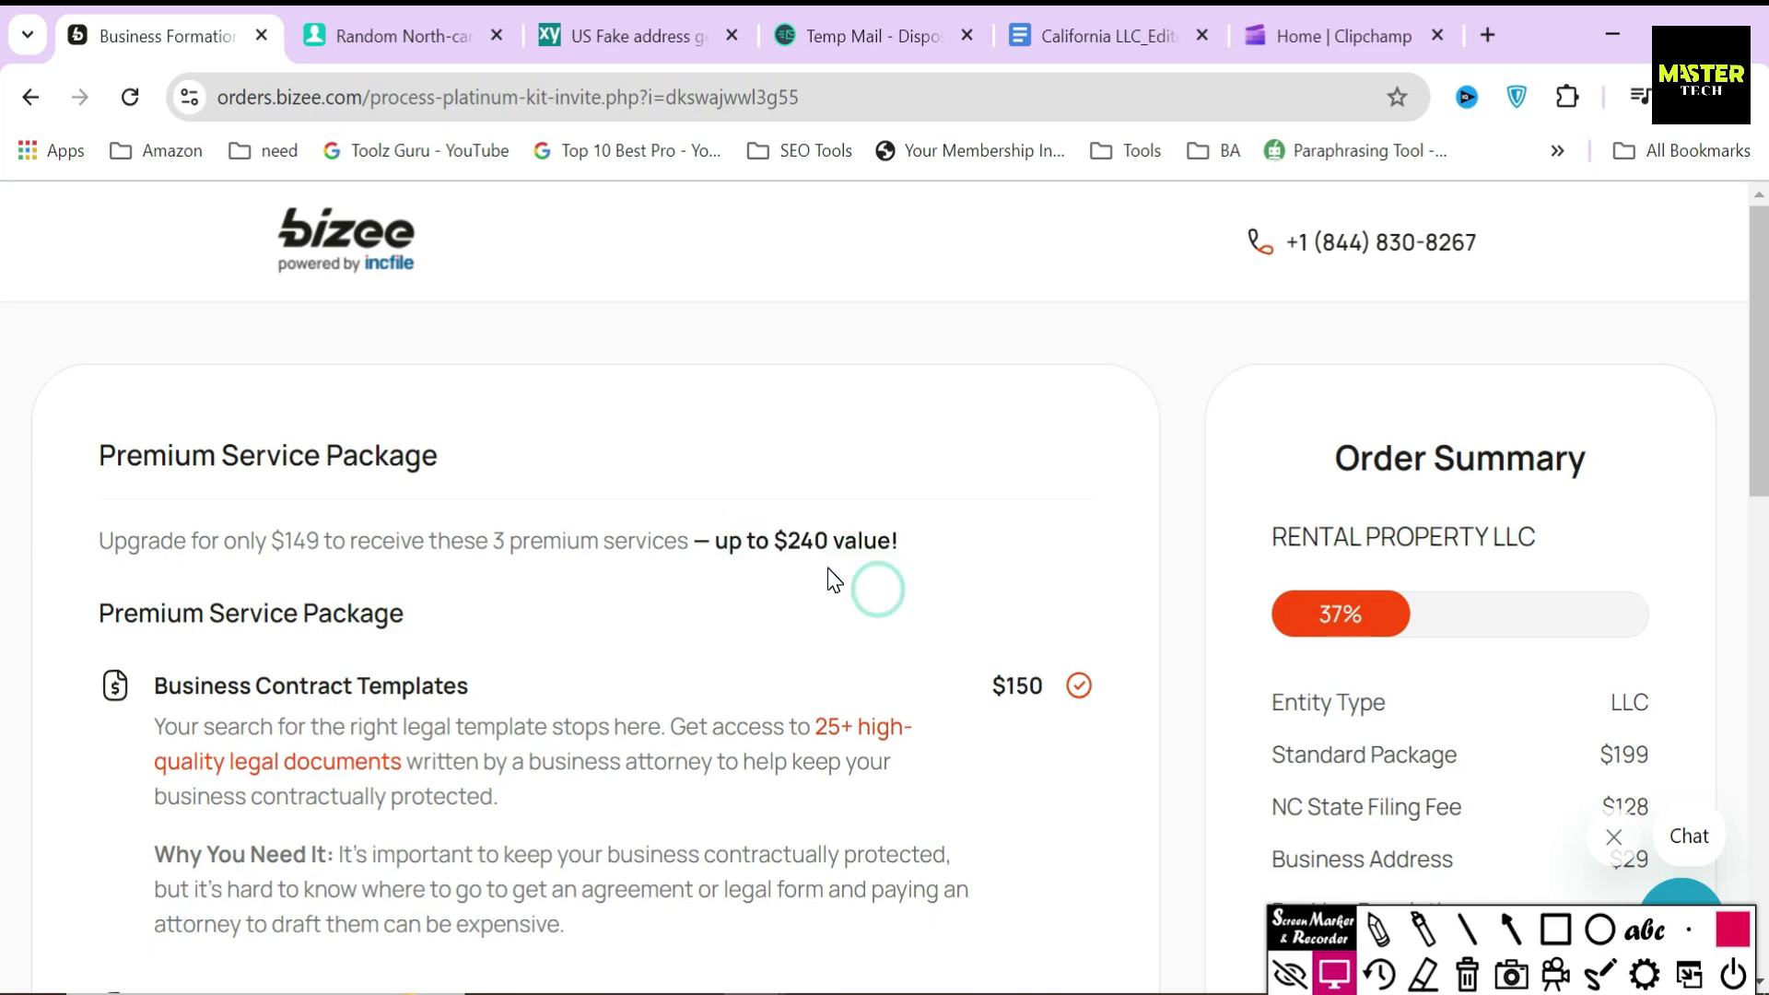
left_click_drag(152, 687, 584, 687)
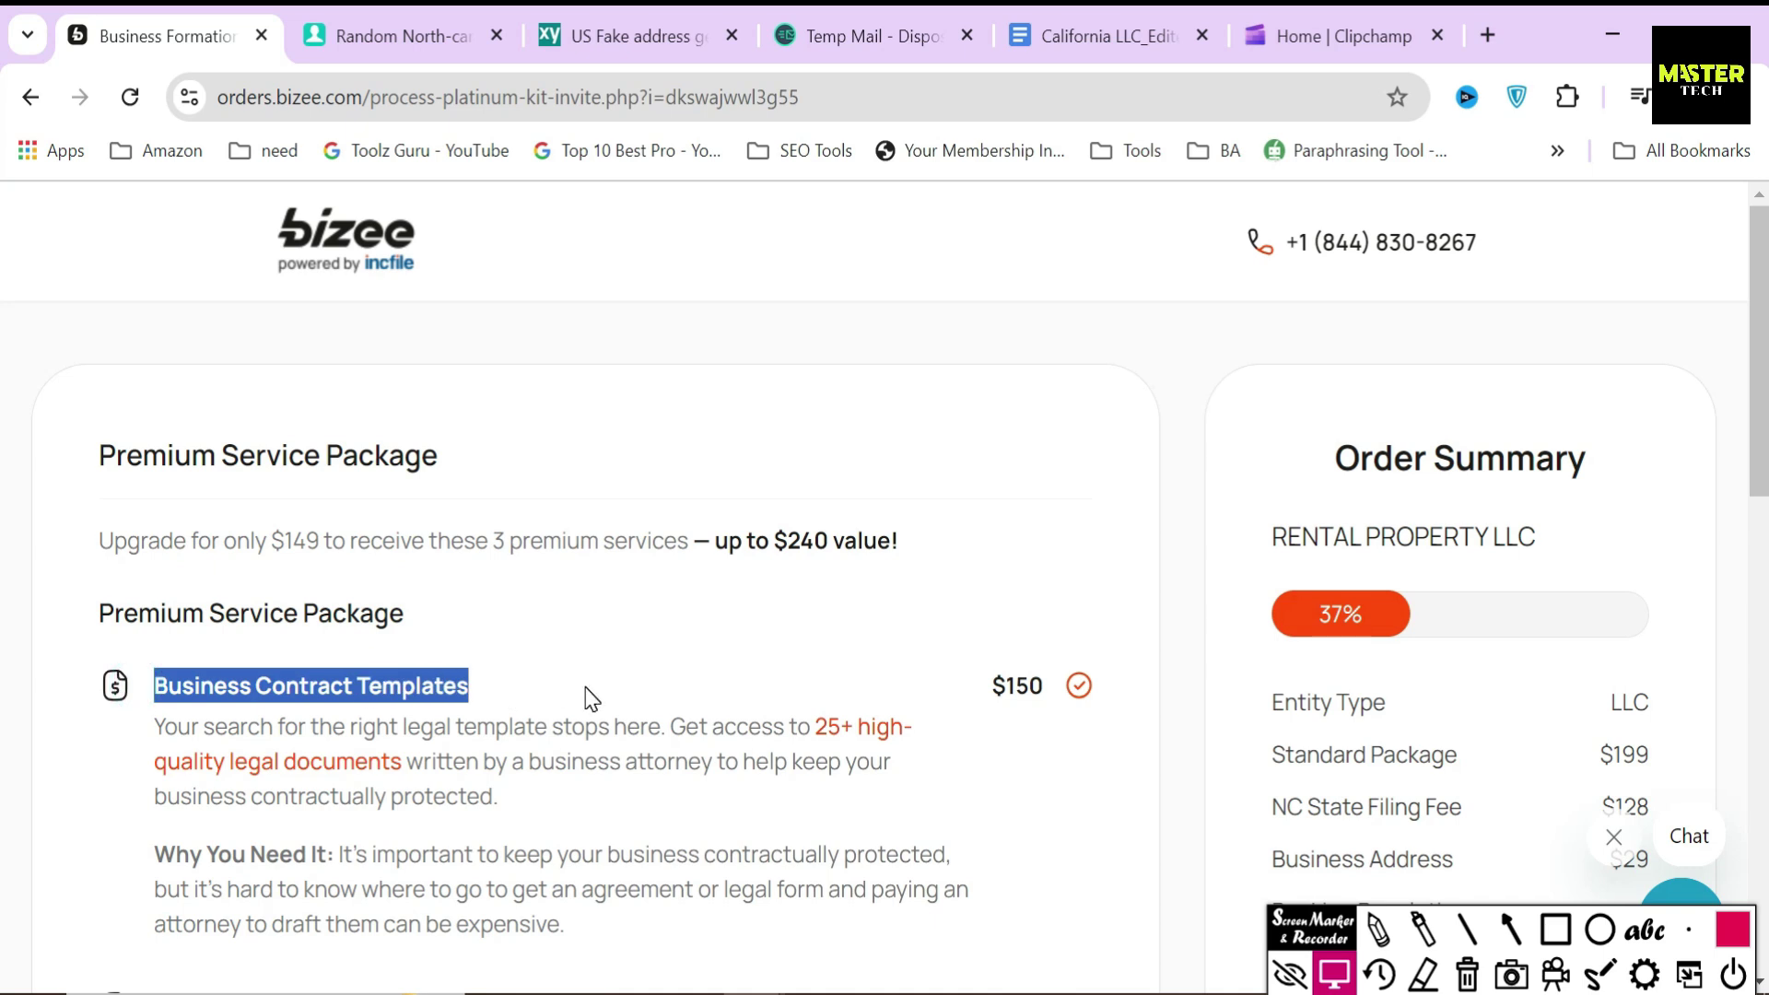
left_click(589, 698)
- Review the included contract templates list, then accept the $149 upgrade and bonus
left_click(833, 730)
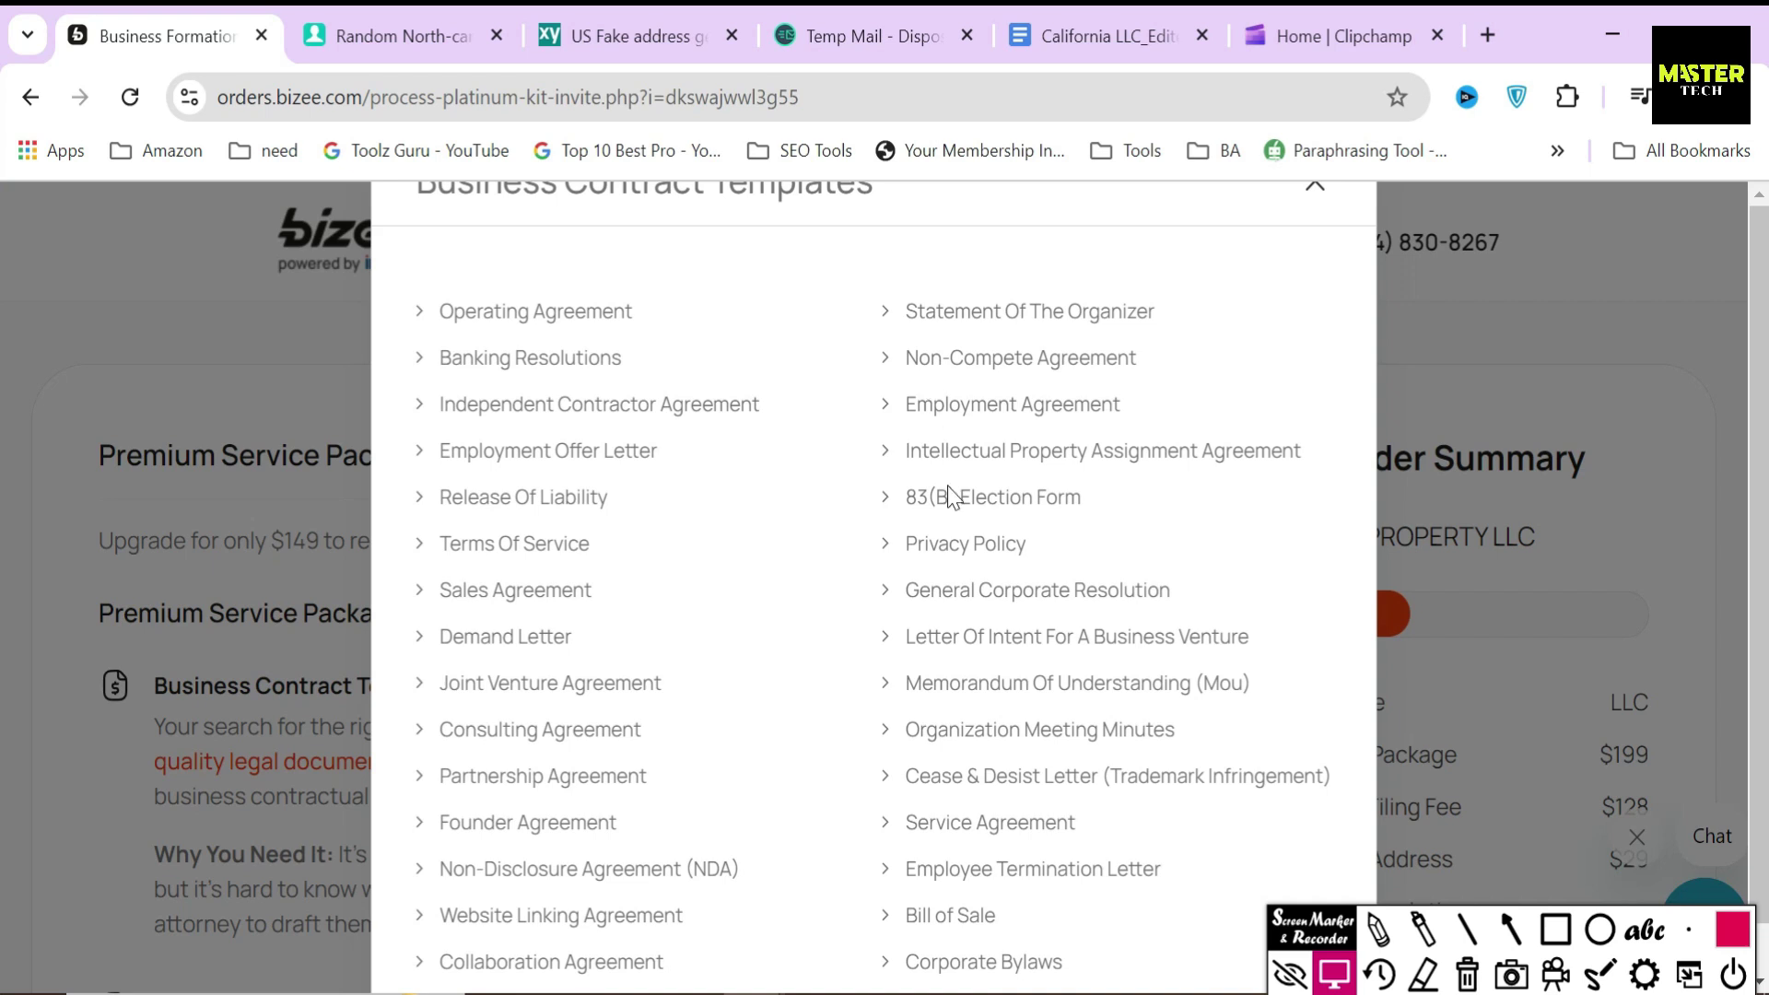
left_click(1449, 420)
scroll(1049, 566, "down", 3)
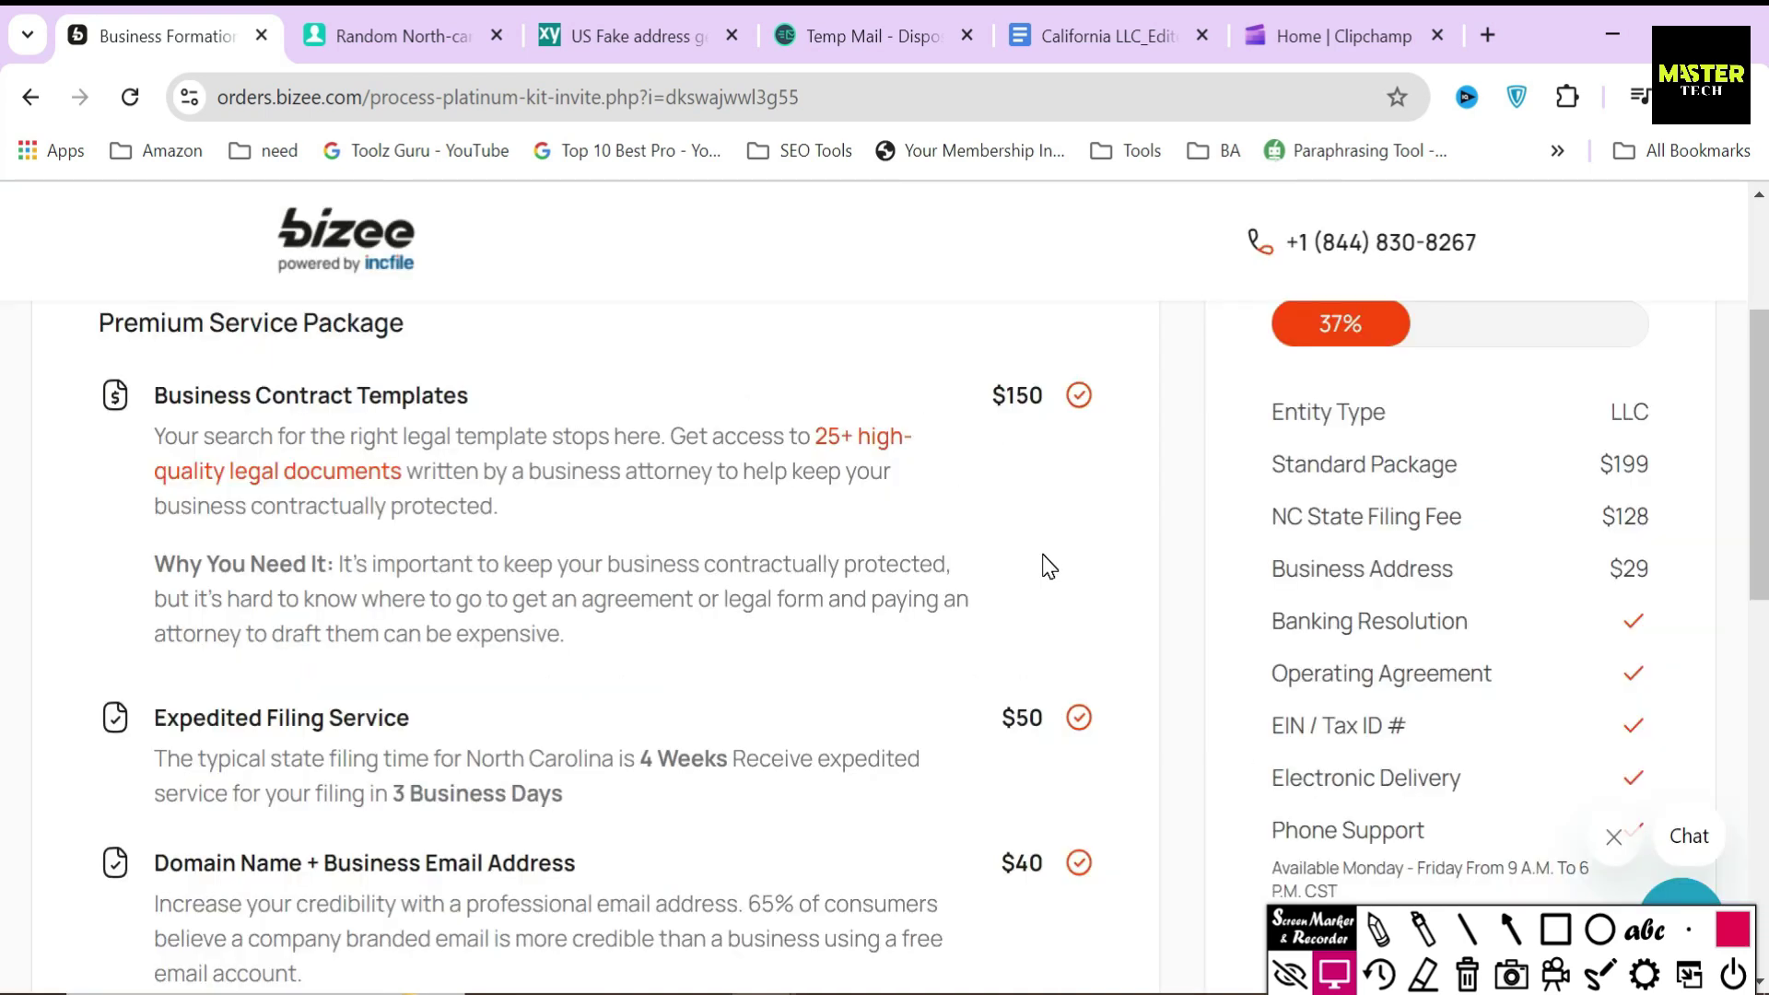
scroll(1003, 670, "down", 8)
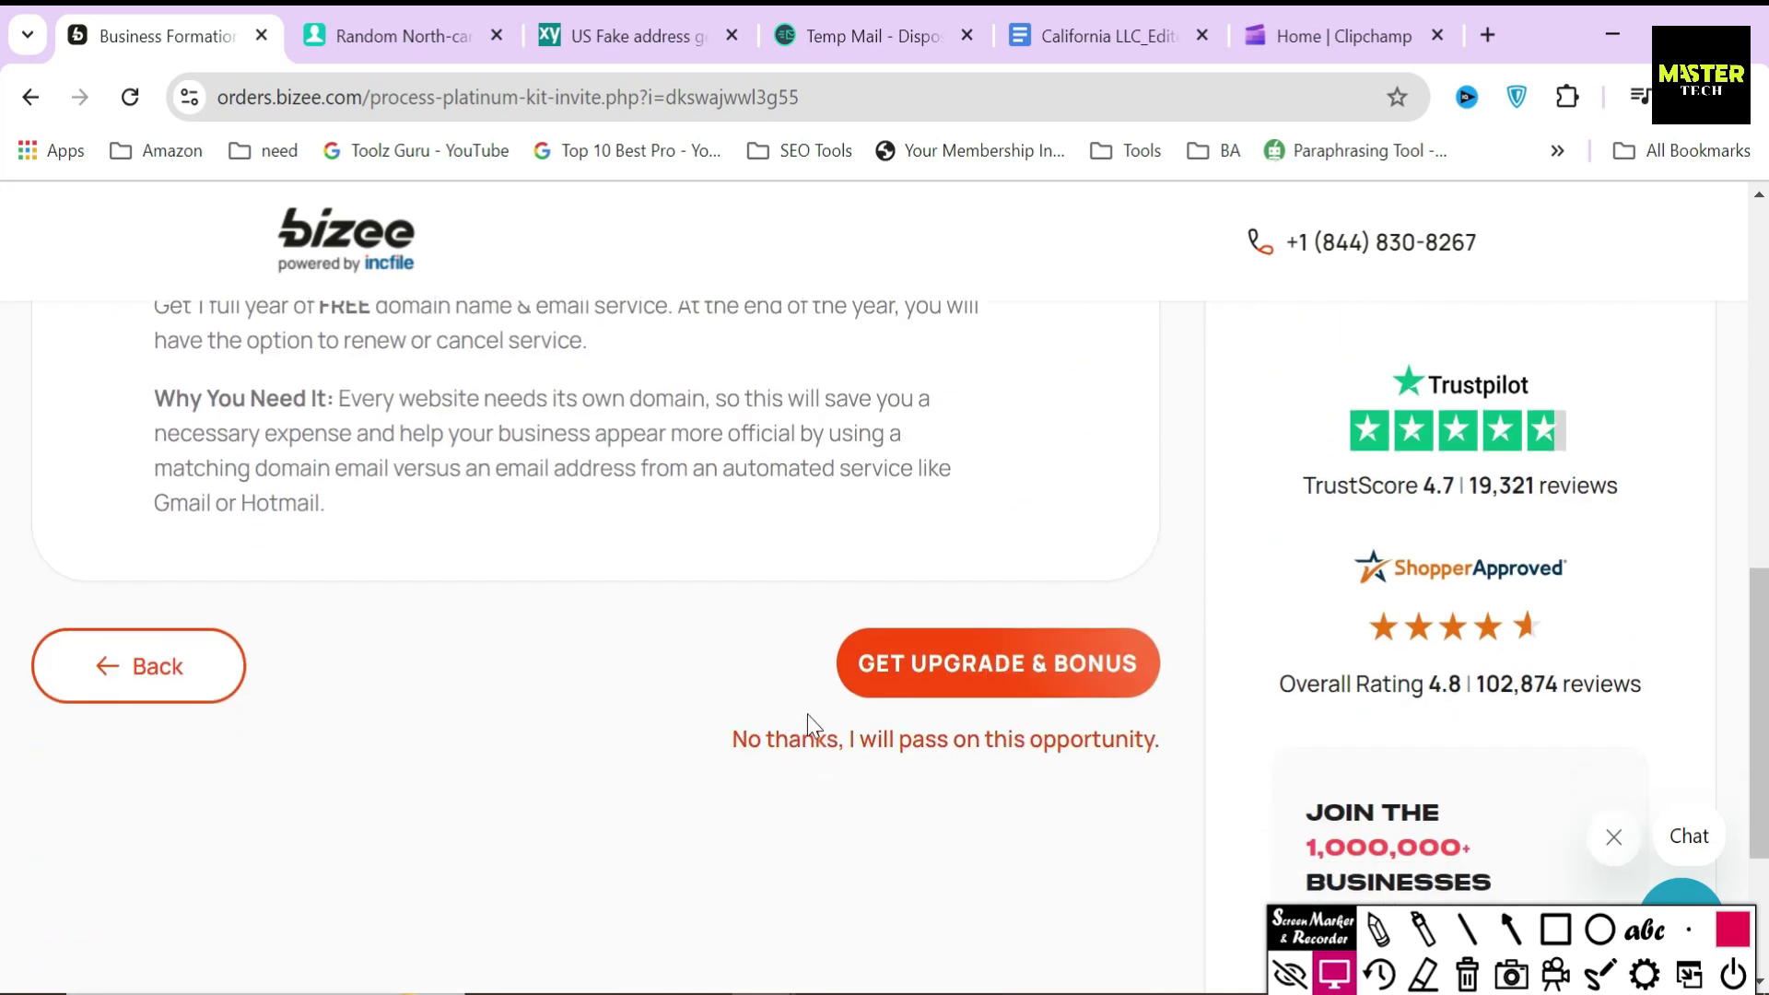
left_click(1511, 929)
left_click_drag(719, 650, 824, 662)
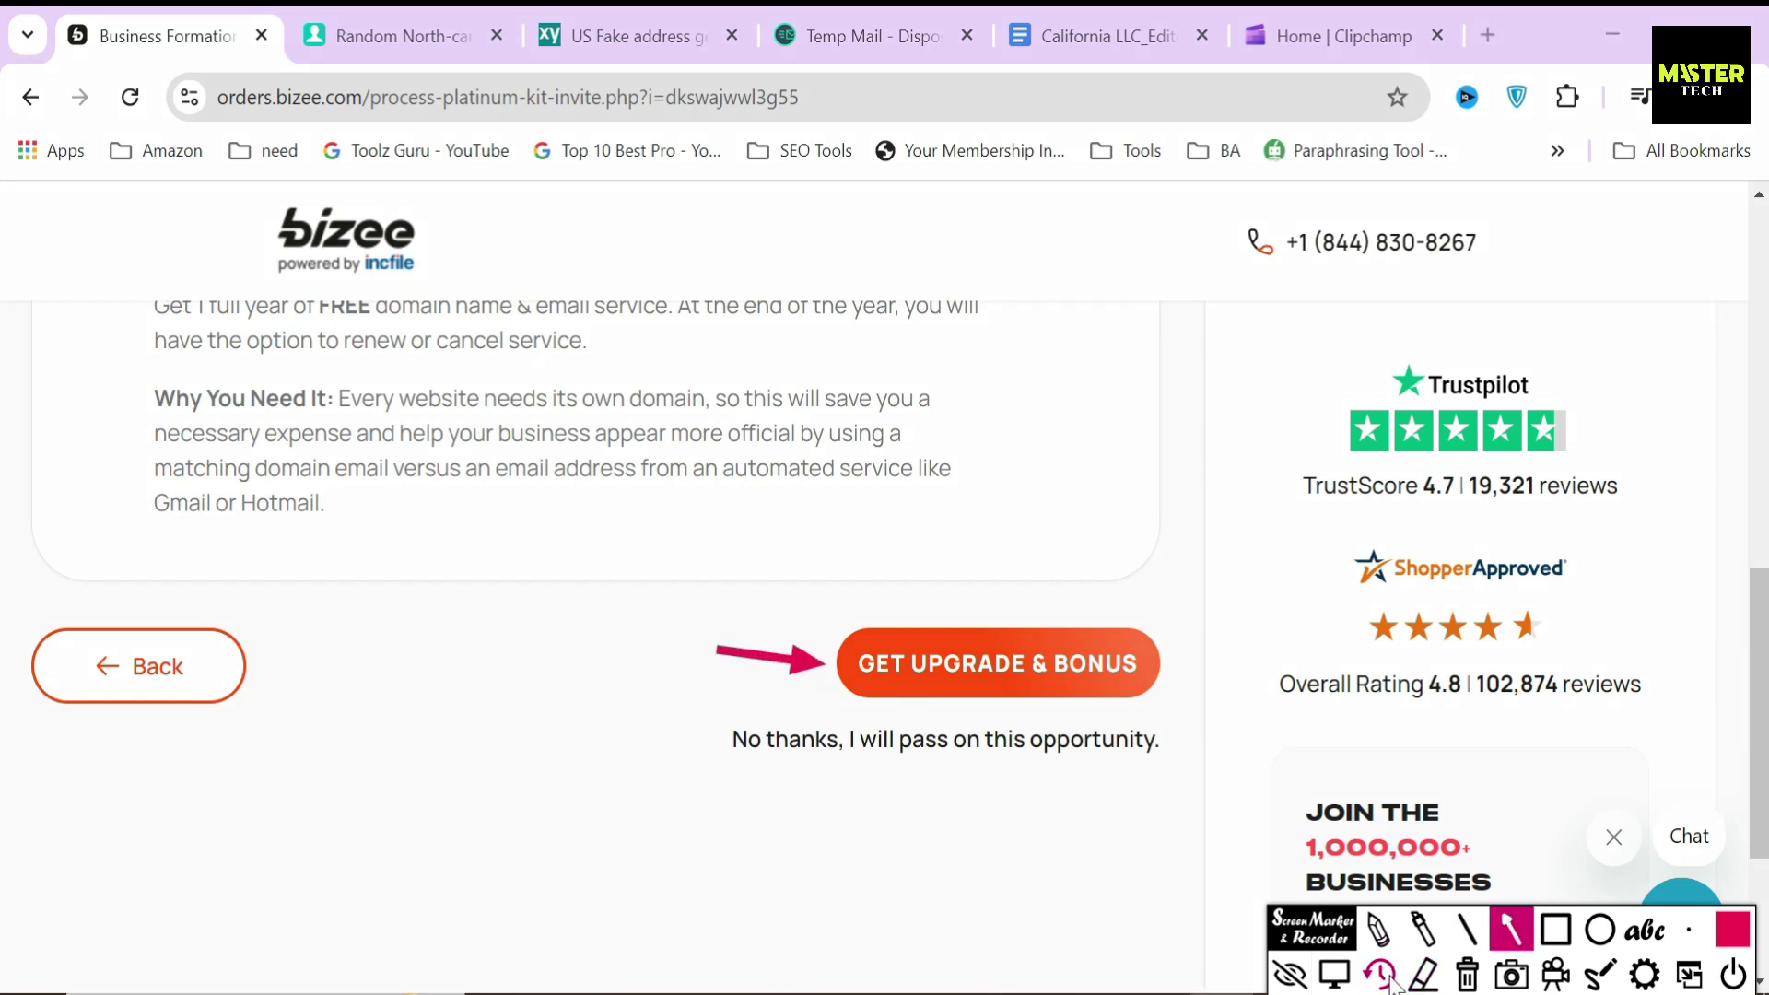
left_click(1467, 977)
left_click(1334, 973)
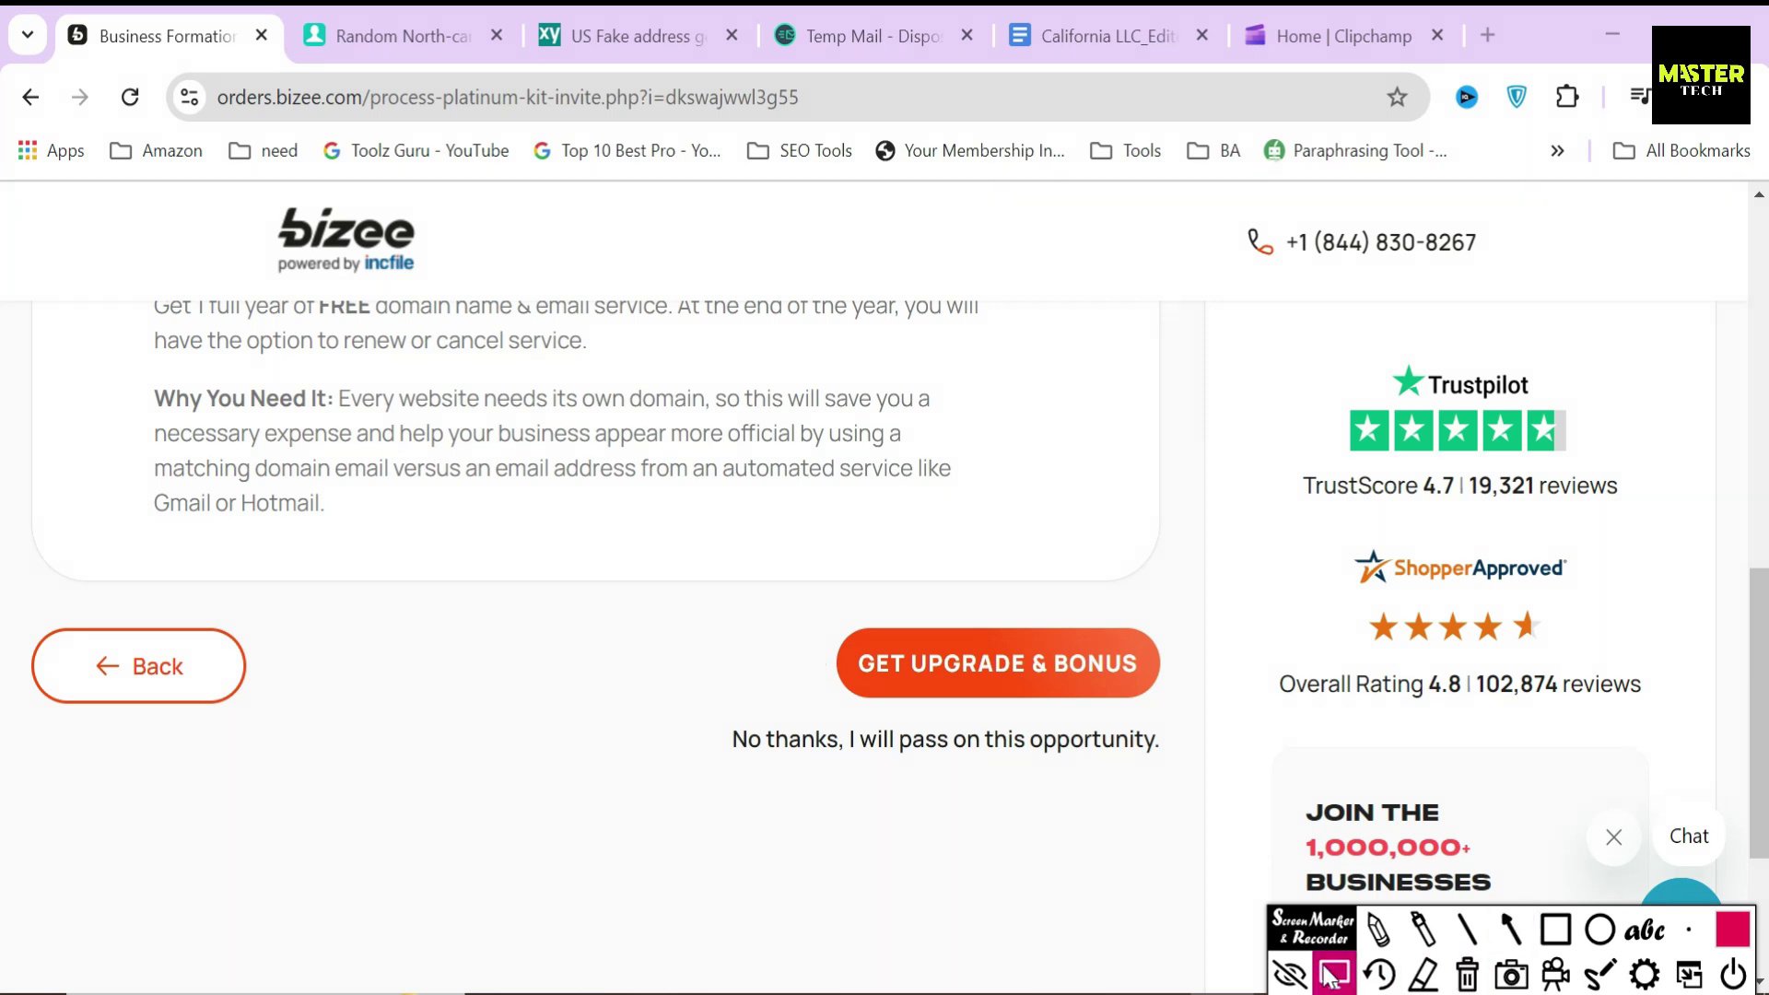
left_click(993, 653)
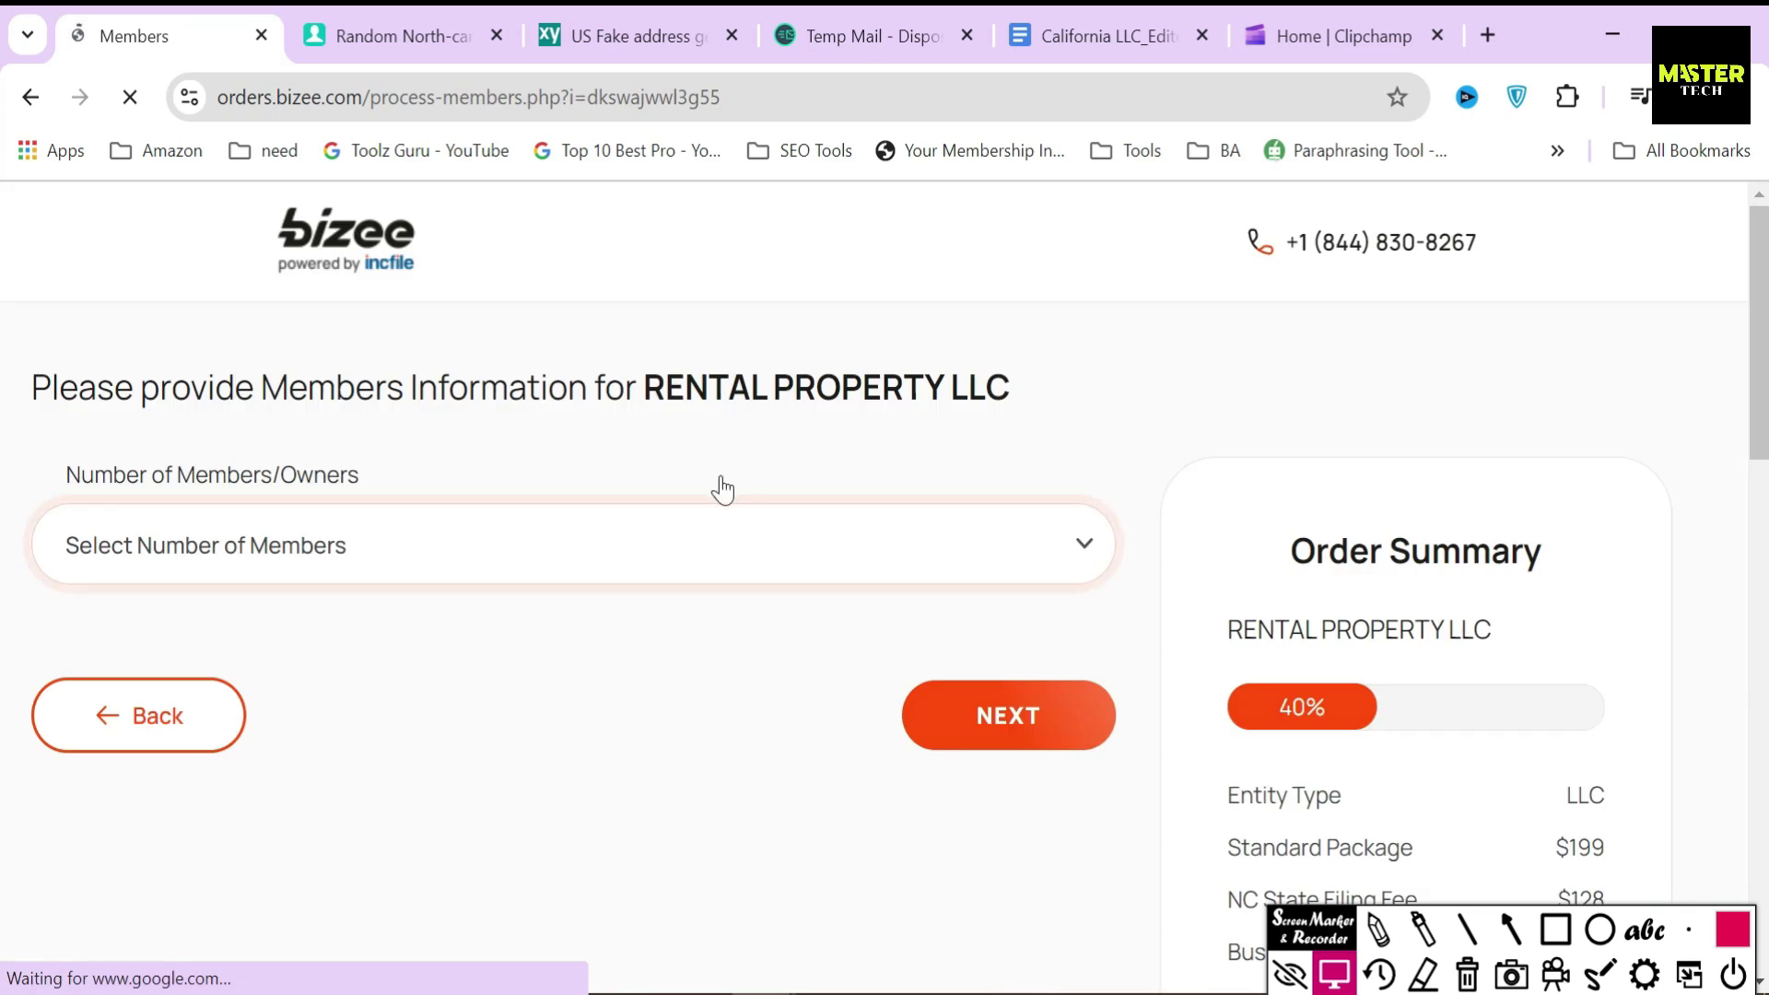
- Set Number of Members/Owners to 1
left_click_drag(65, 475, 406, 470)
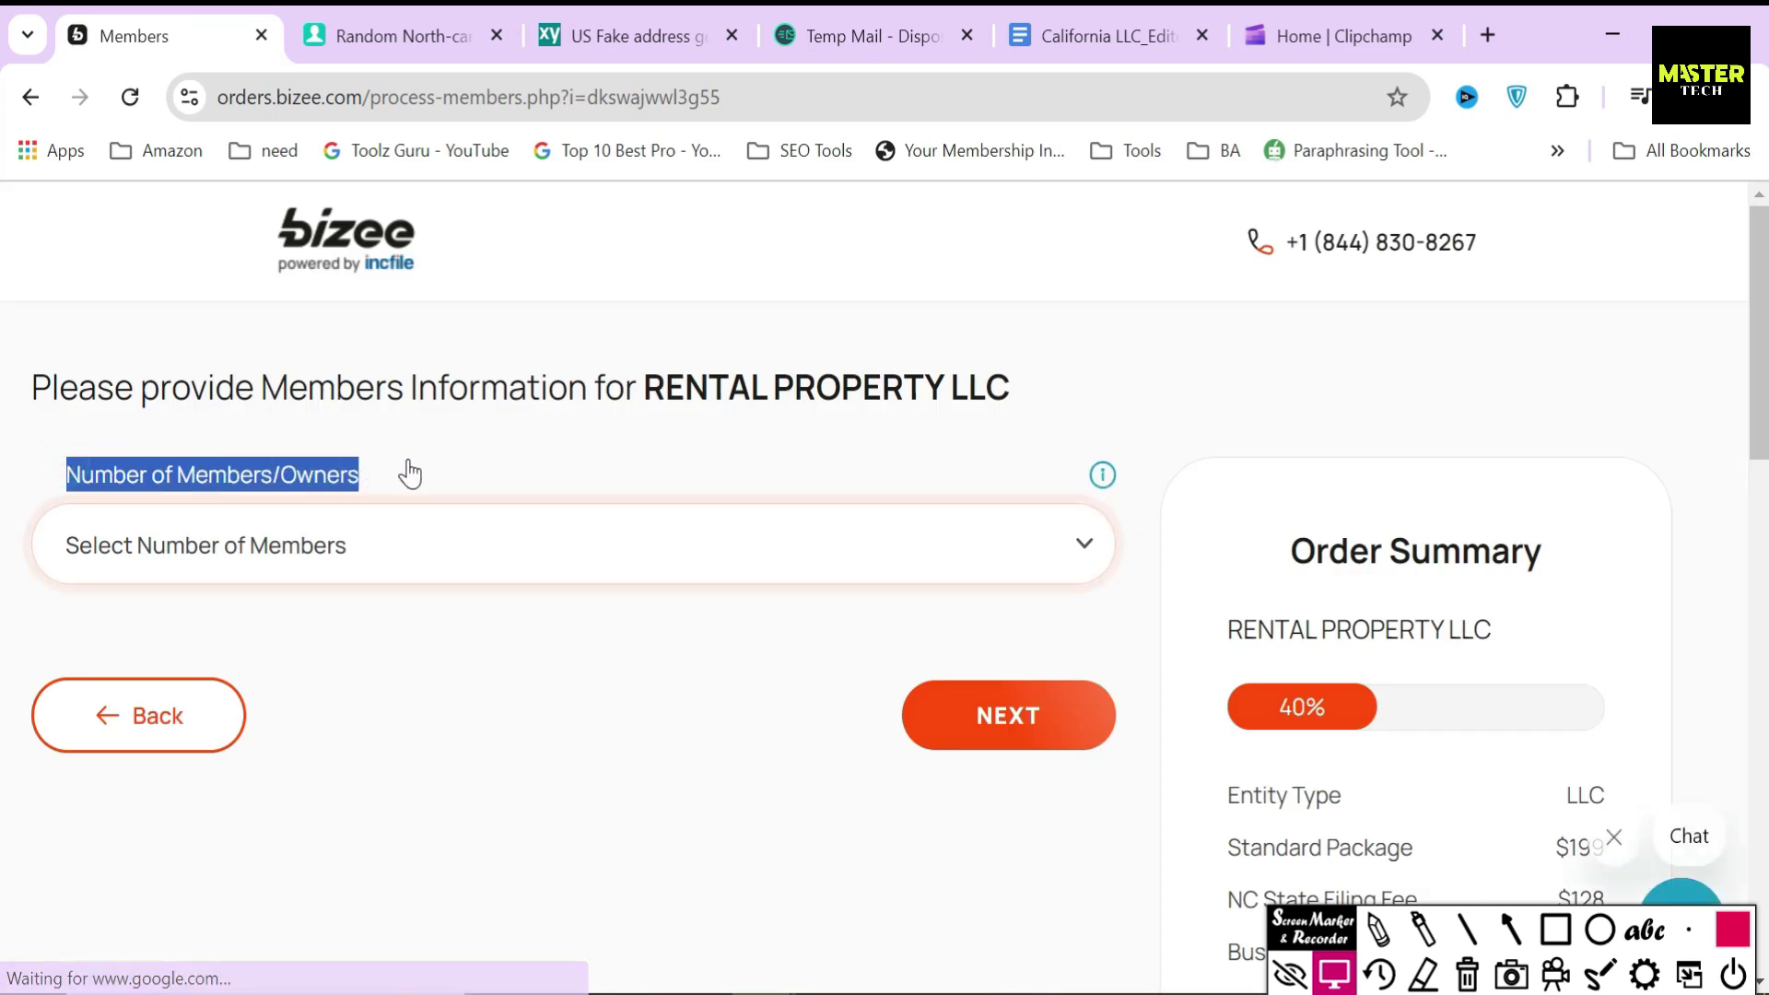
left_click(406, 470)
left_click(341, 521)
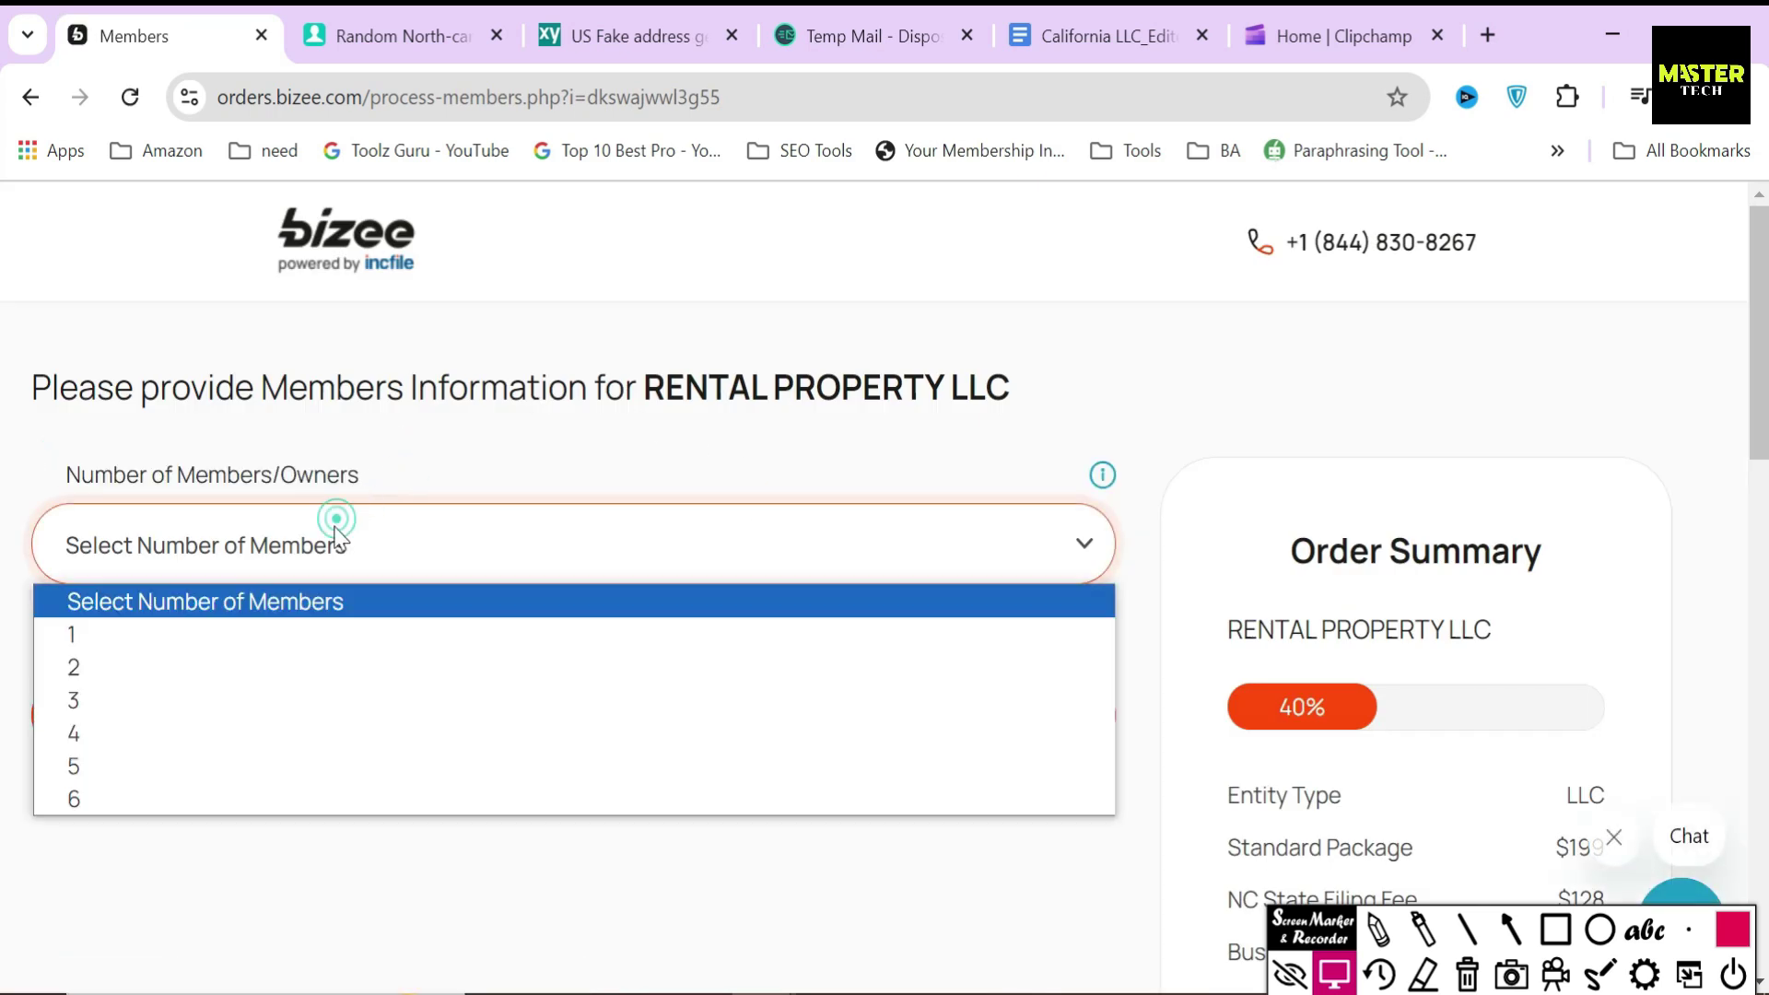
left_click(96, 627)
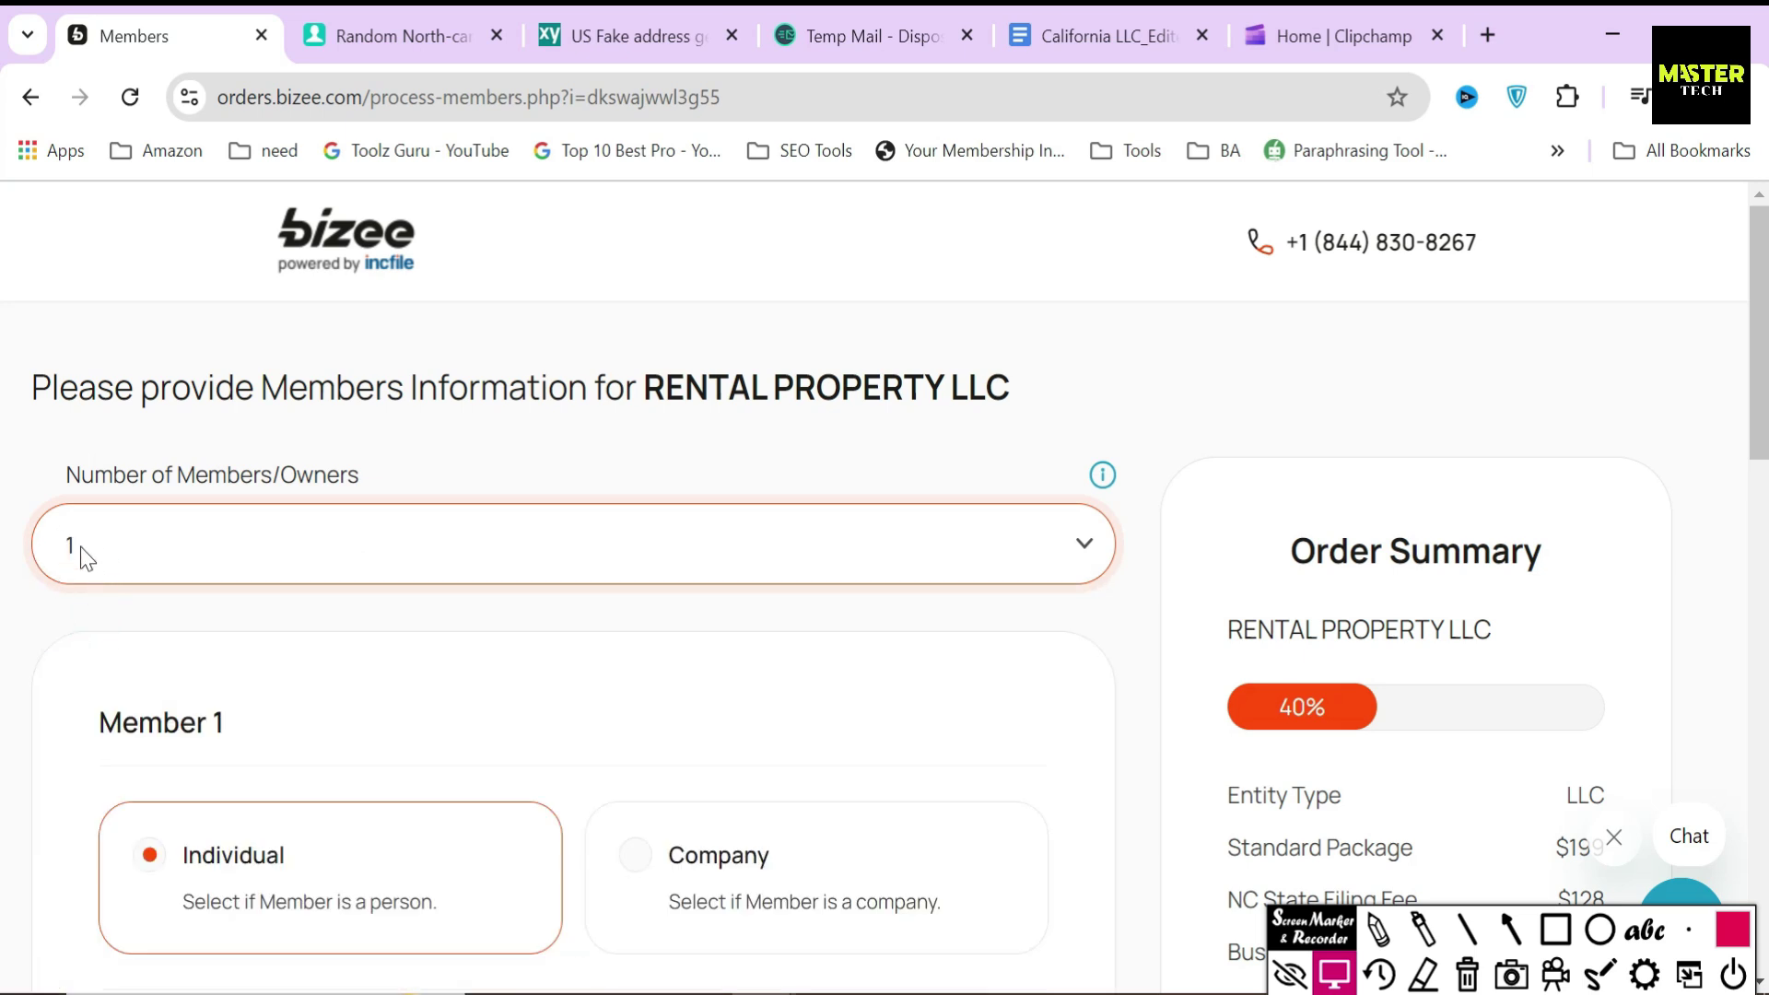
left_click(188, 552)
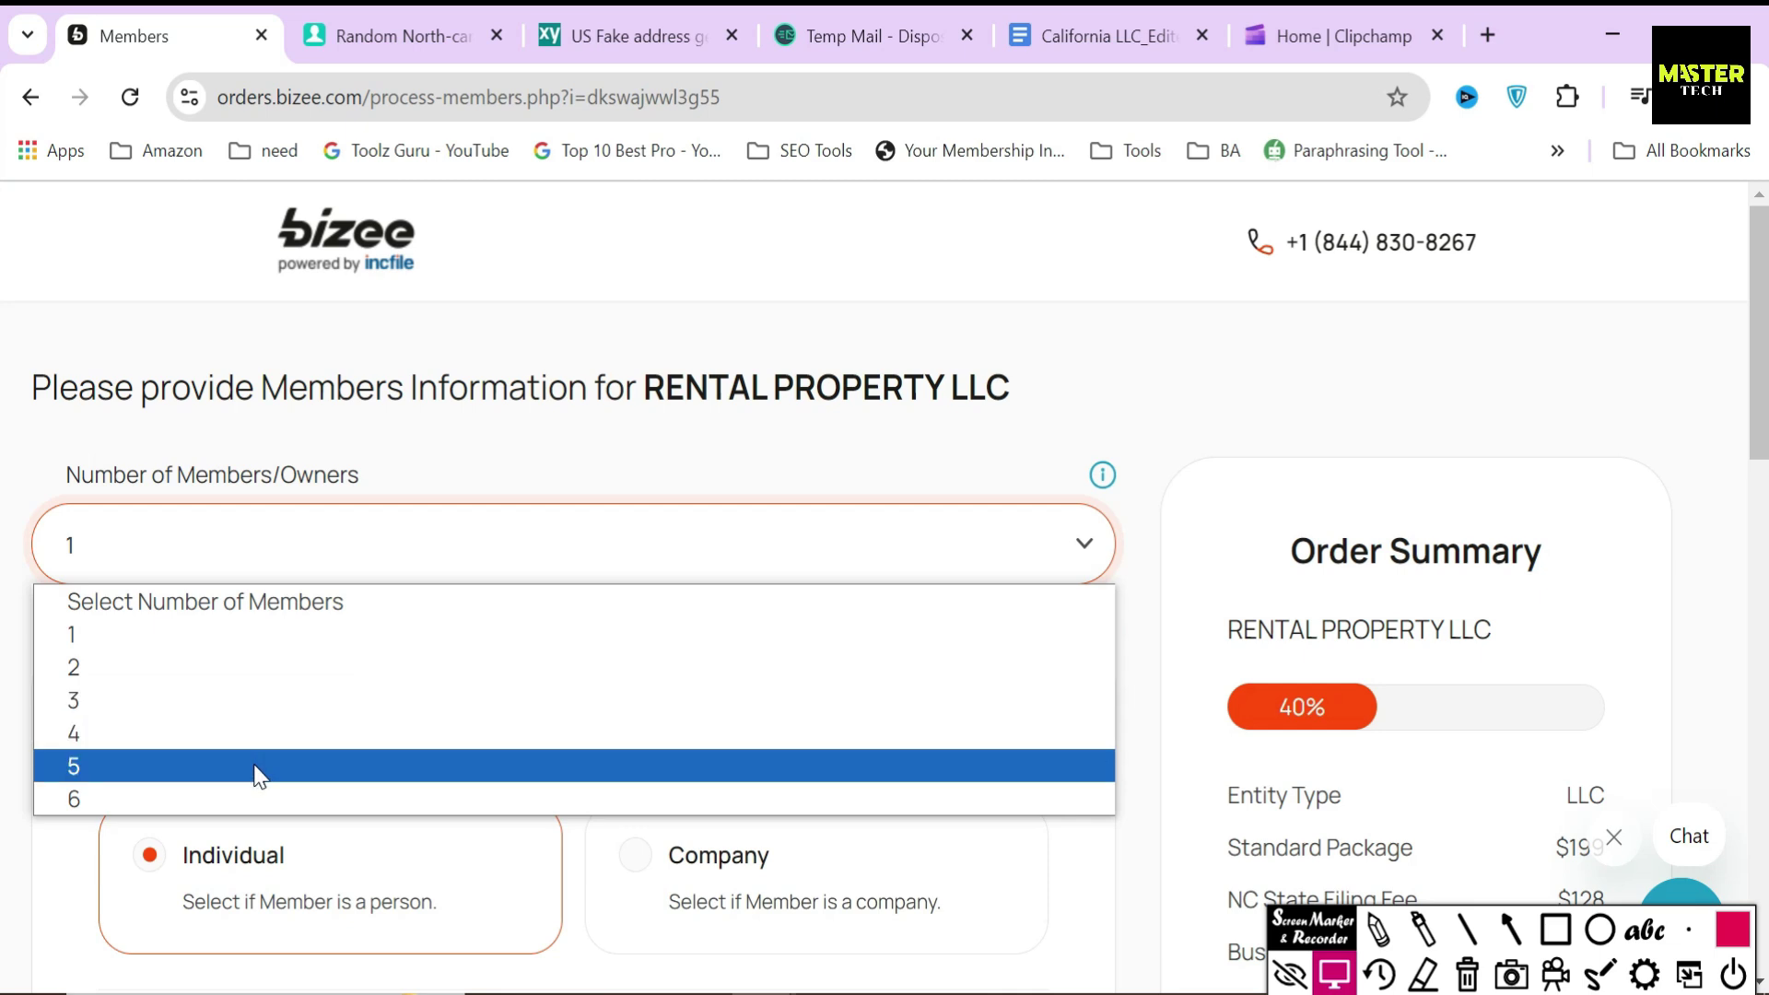
left_click(536, 474)
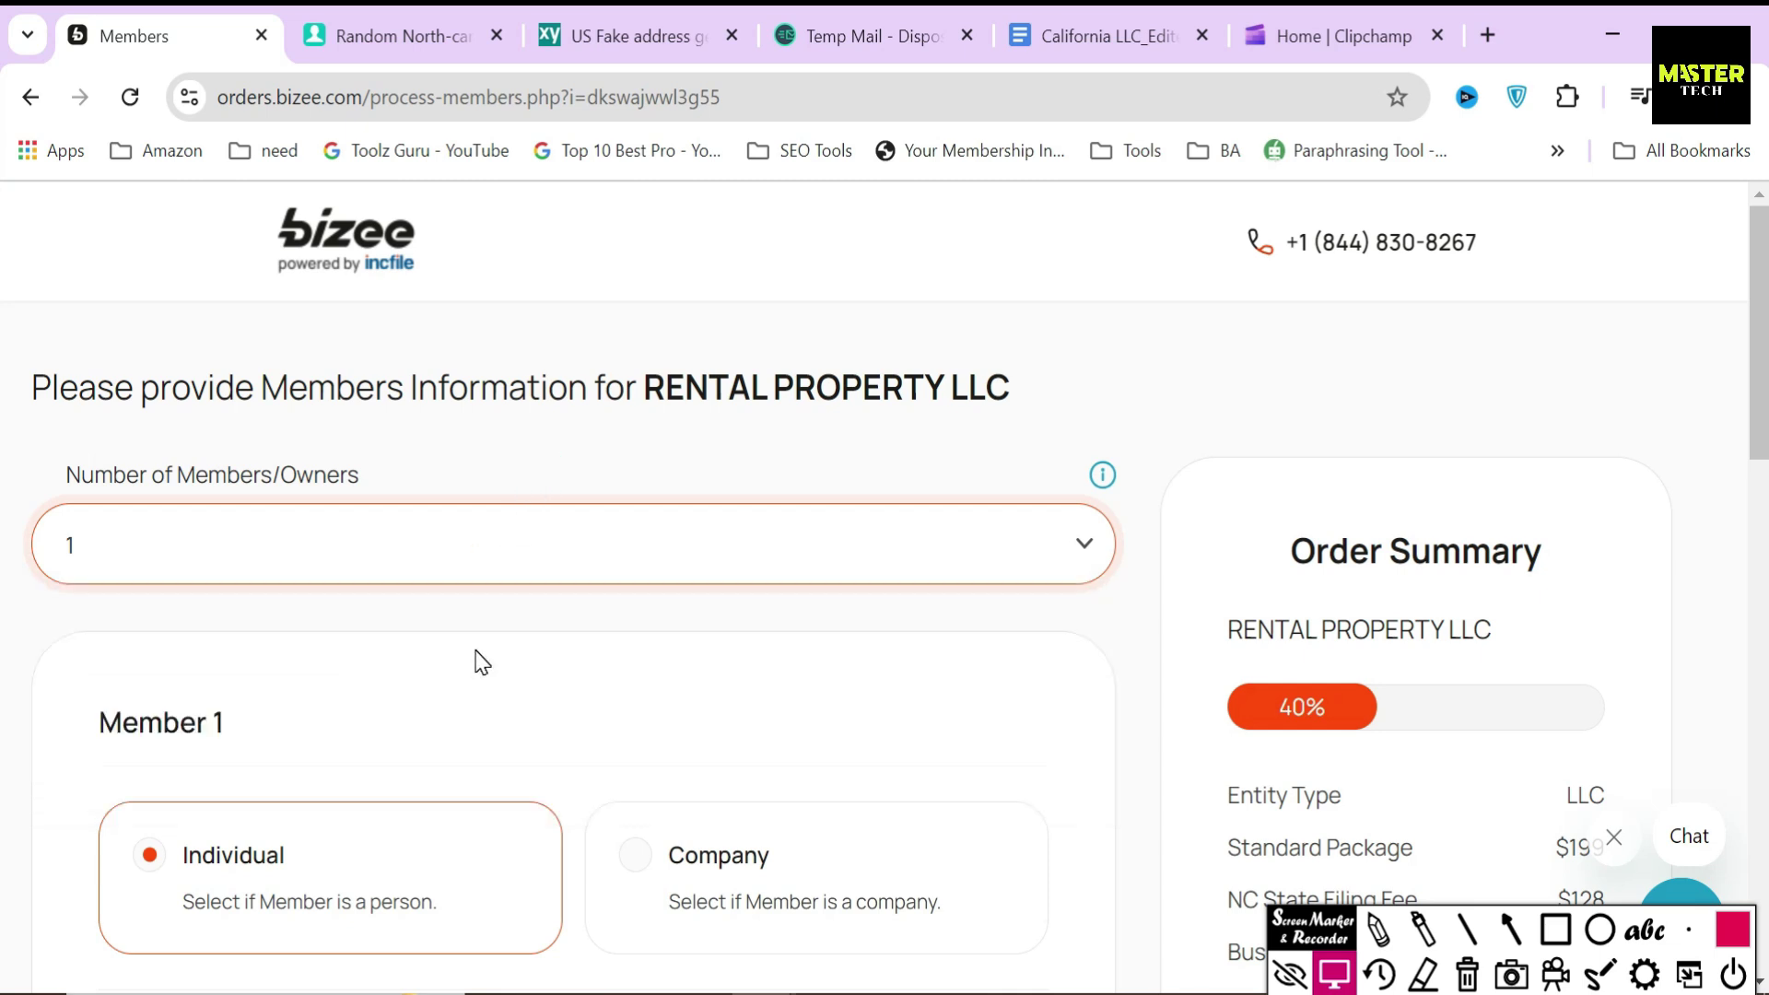
scroll(482, 662, "down", 2)
- Highlight the Member 1 heading and point an arrow at the Individual option
double_click(81, 578)
left_click_drag(81, 578, 340, 596)
scroll(498, 567, "down", 2)
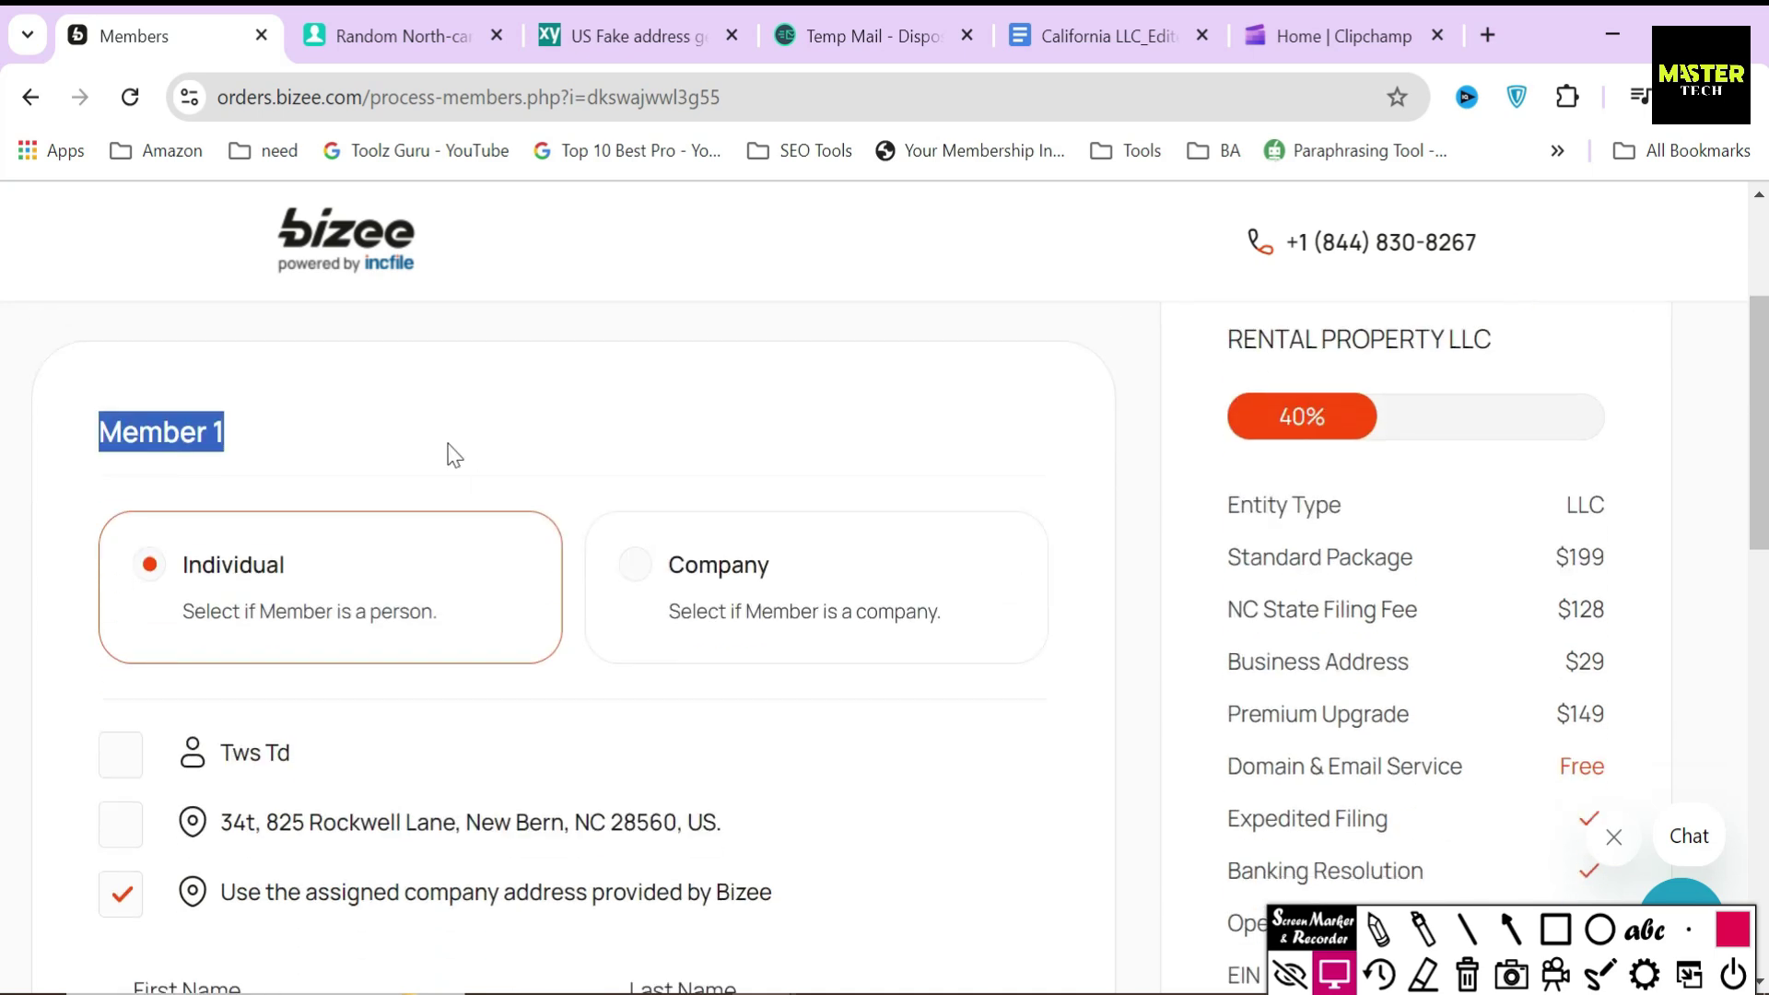
left_click(283, 458)
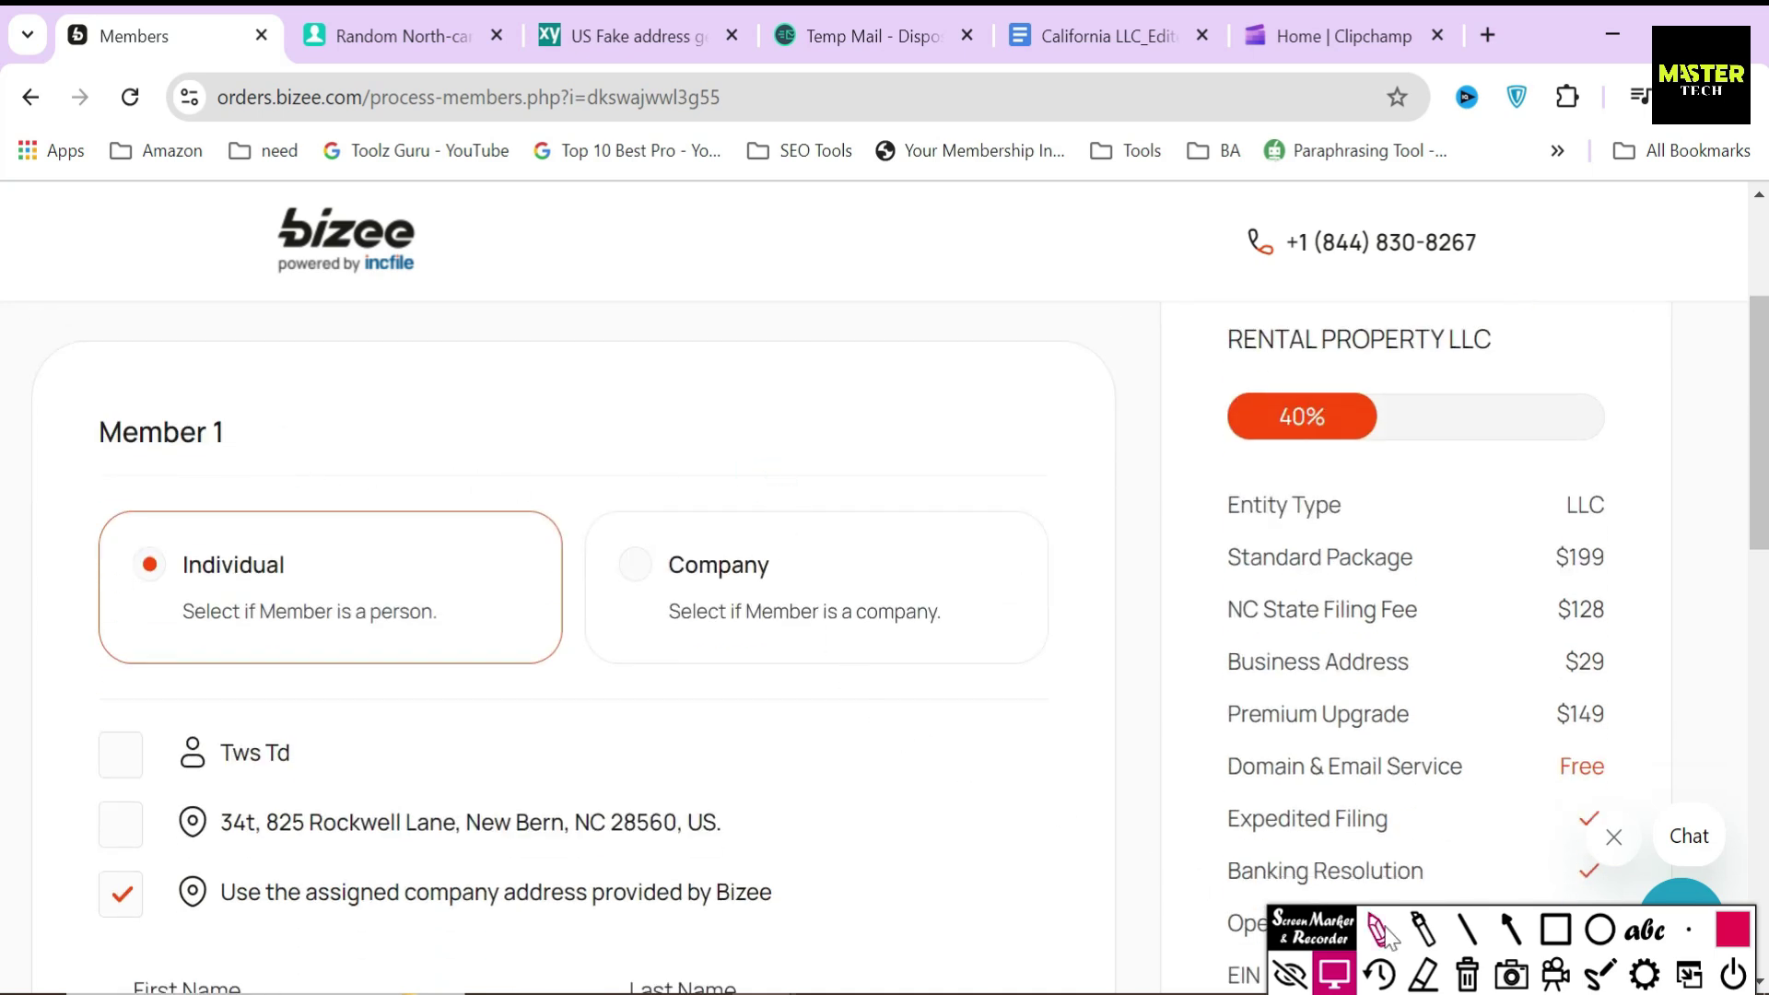
left_click(1505, 924)
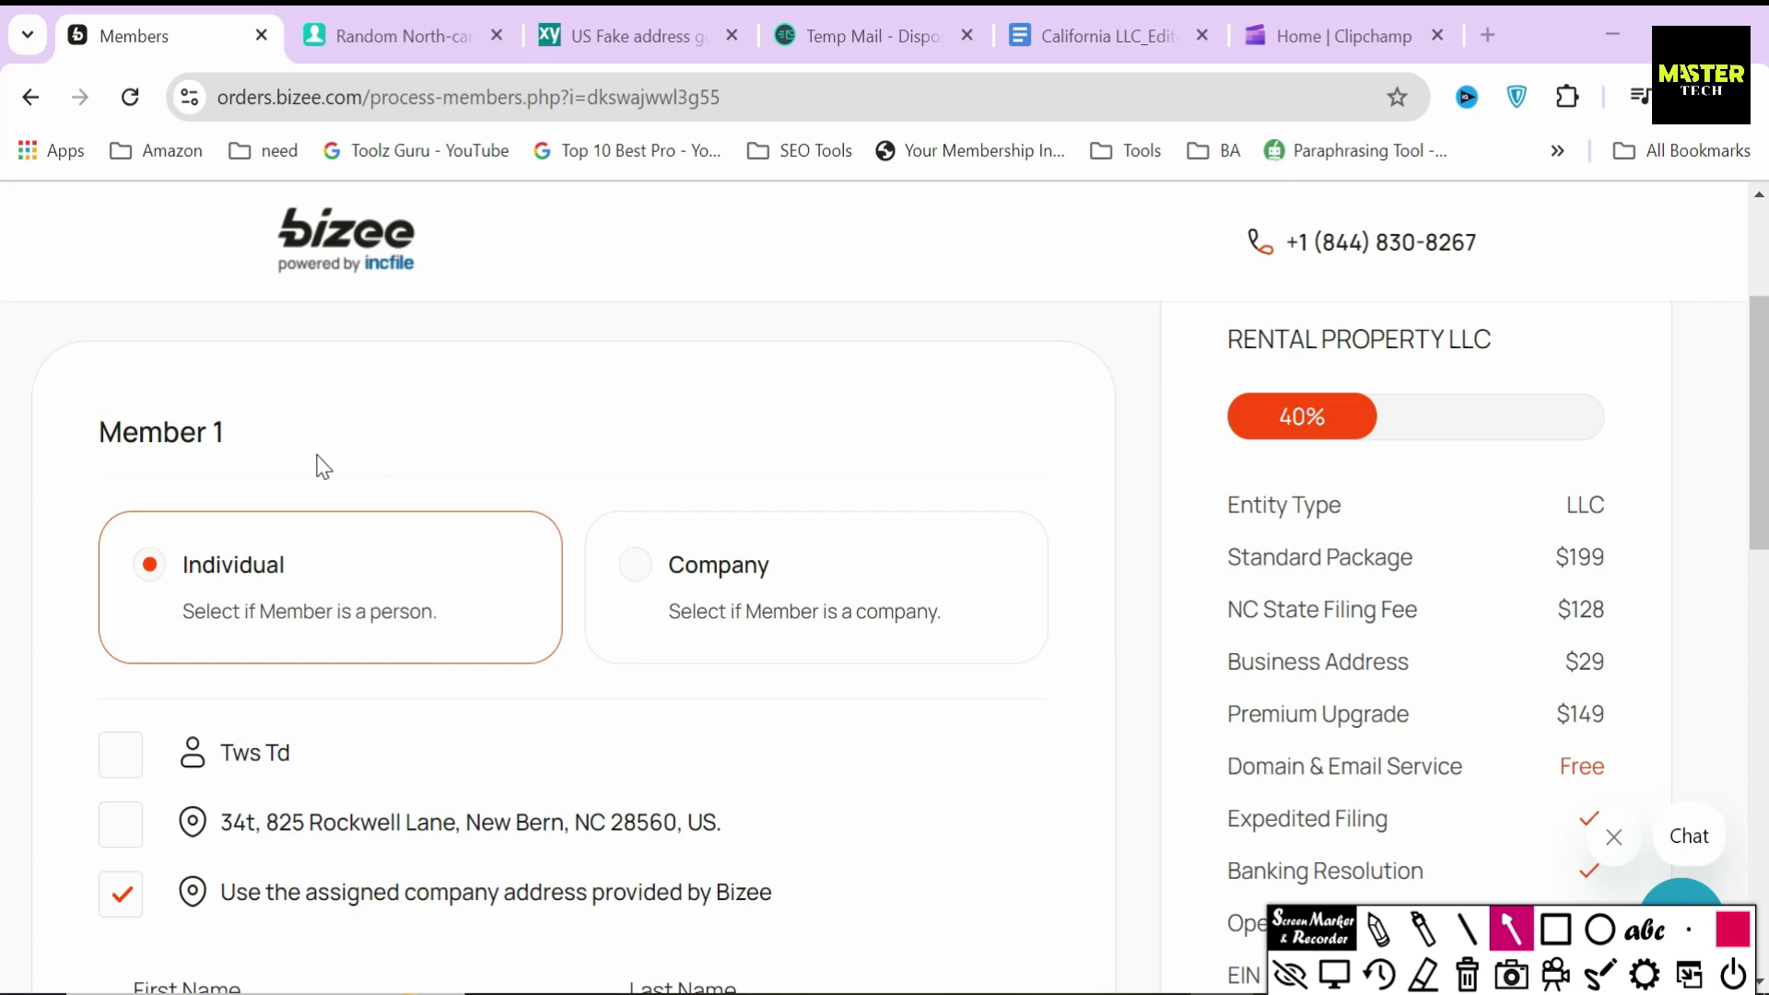
left_click_drag(313, 463, 270, 551)
left_click(1336, 977)
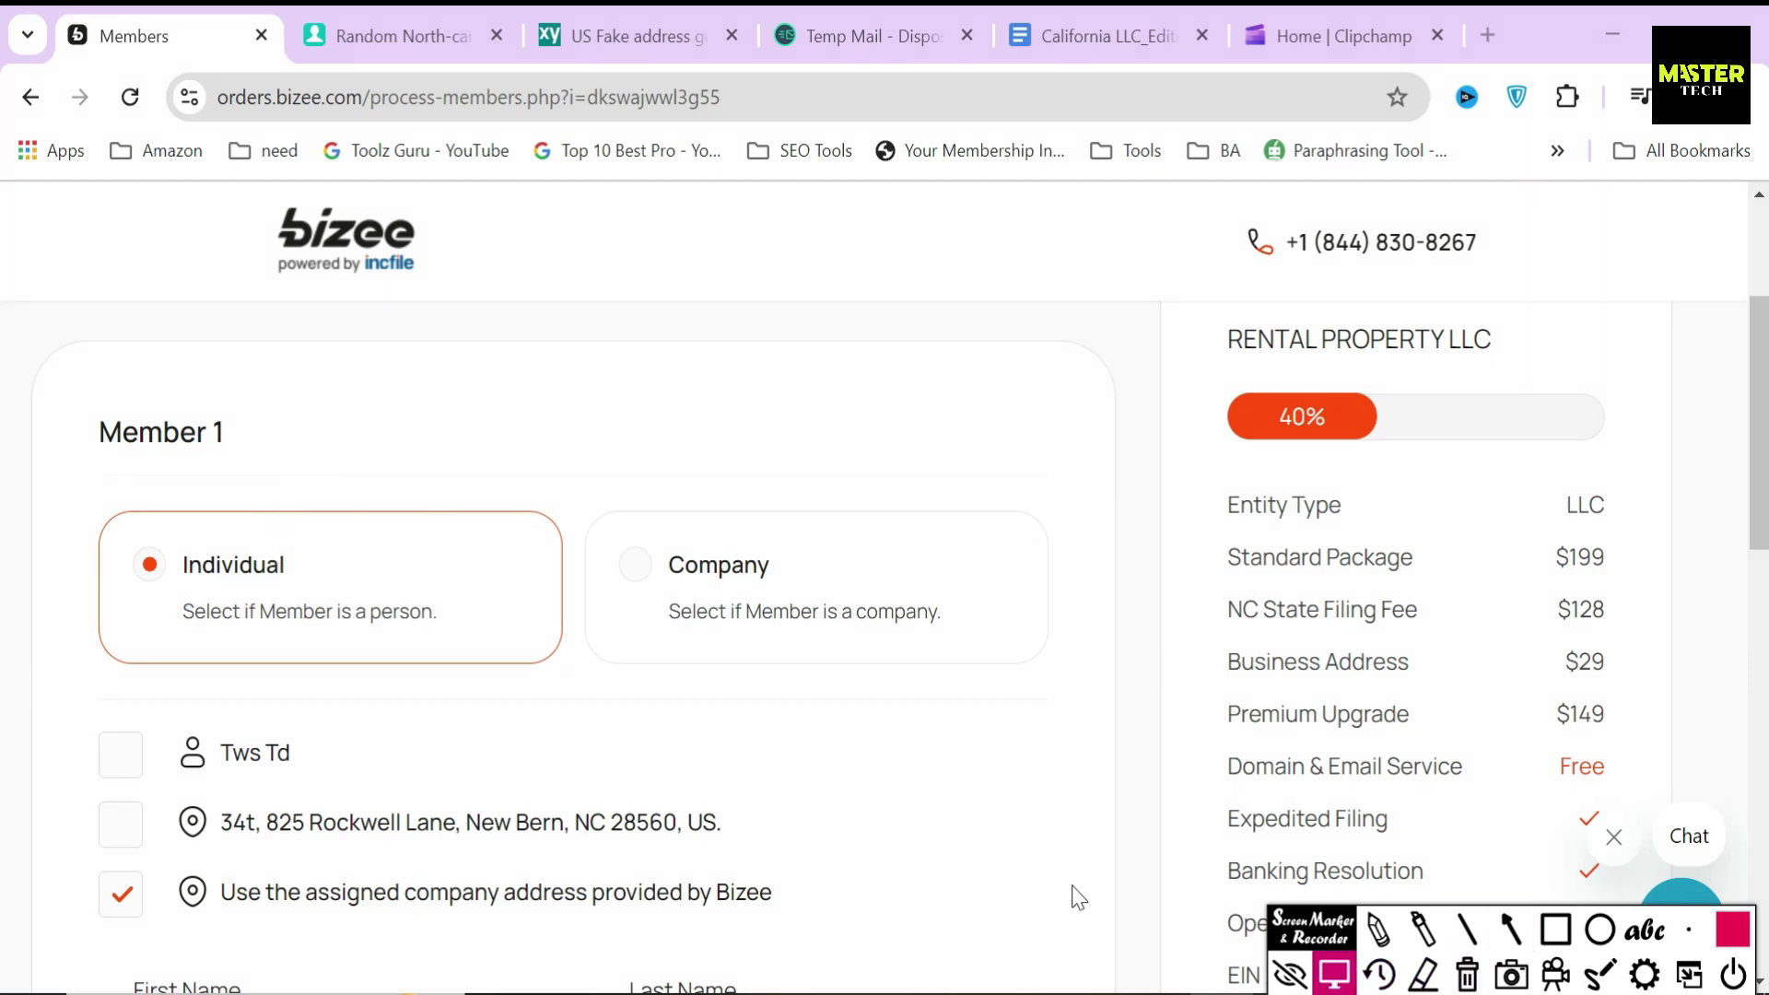
- Tick the listed individual as Member 1 with the Bizee-provided address and submit
left_click_drag(325, 754, 219, 758)
left_click_drag(808, 898, 223, 899)
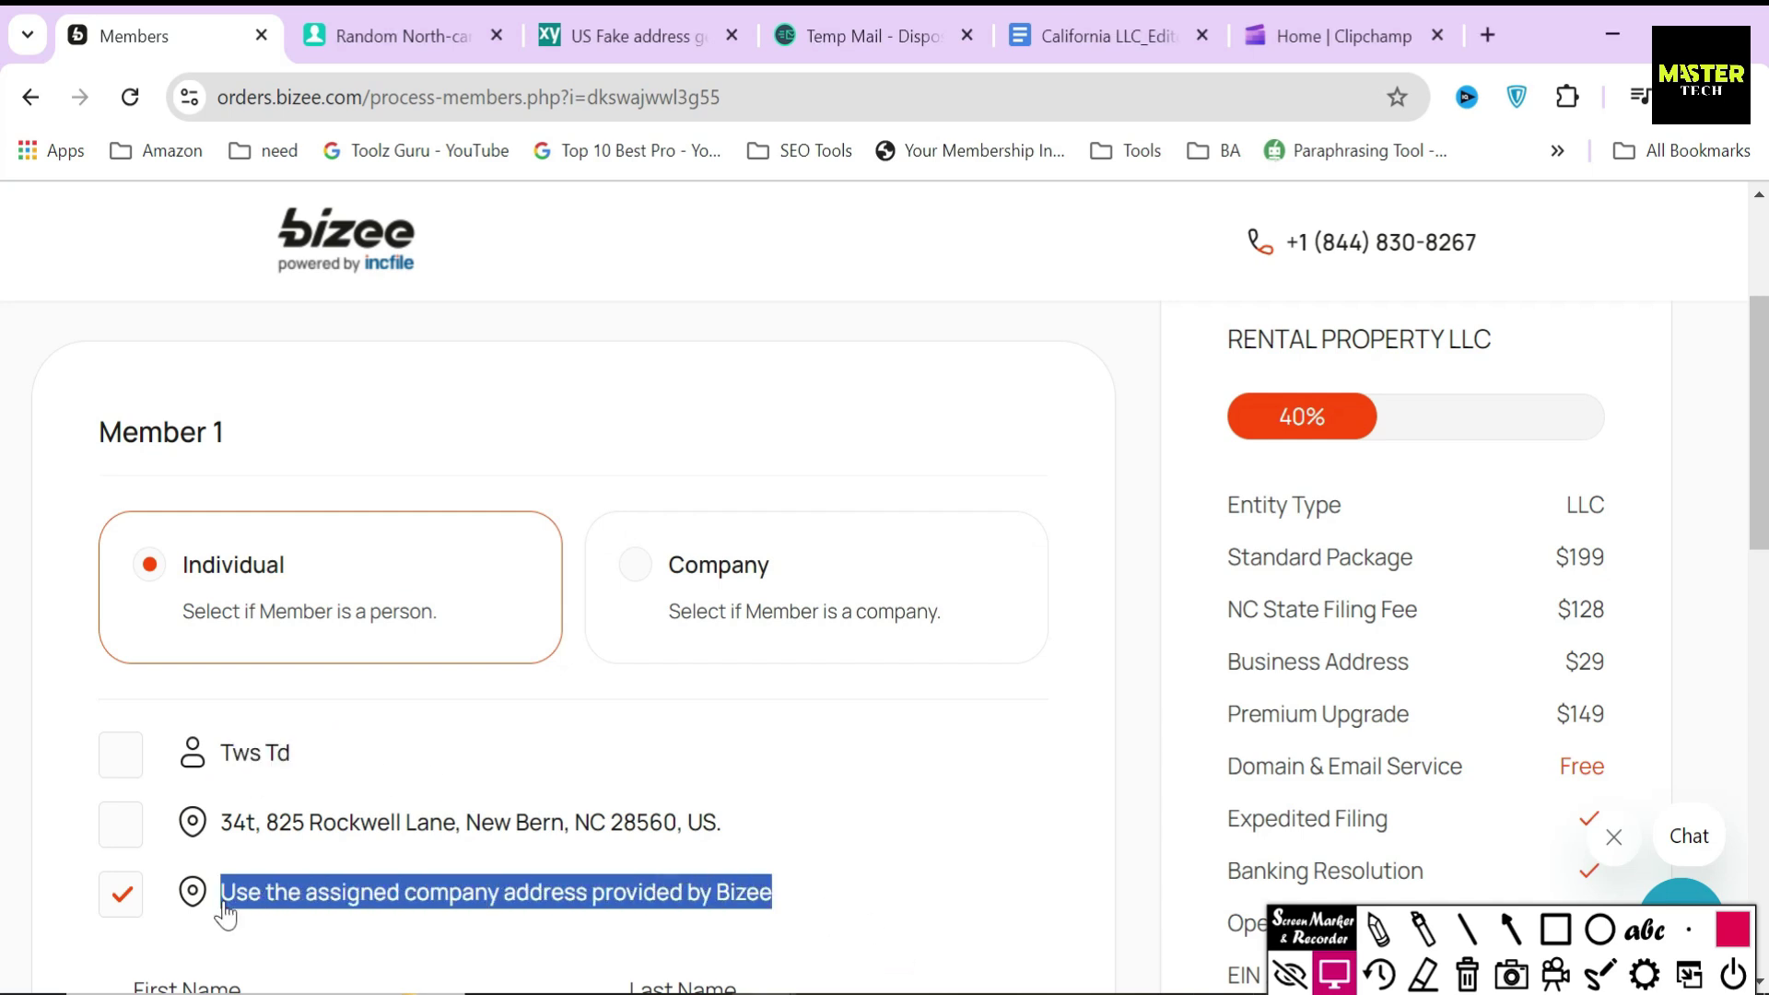
left_click(129, 772)
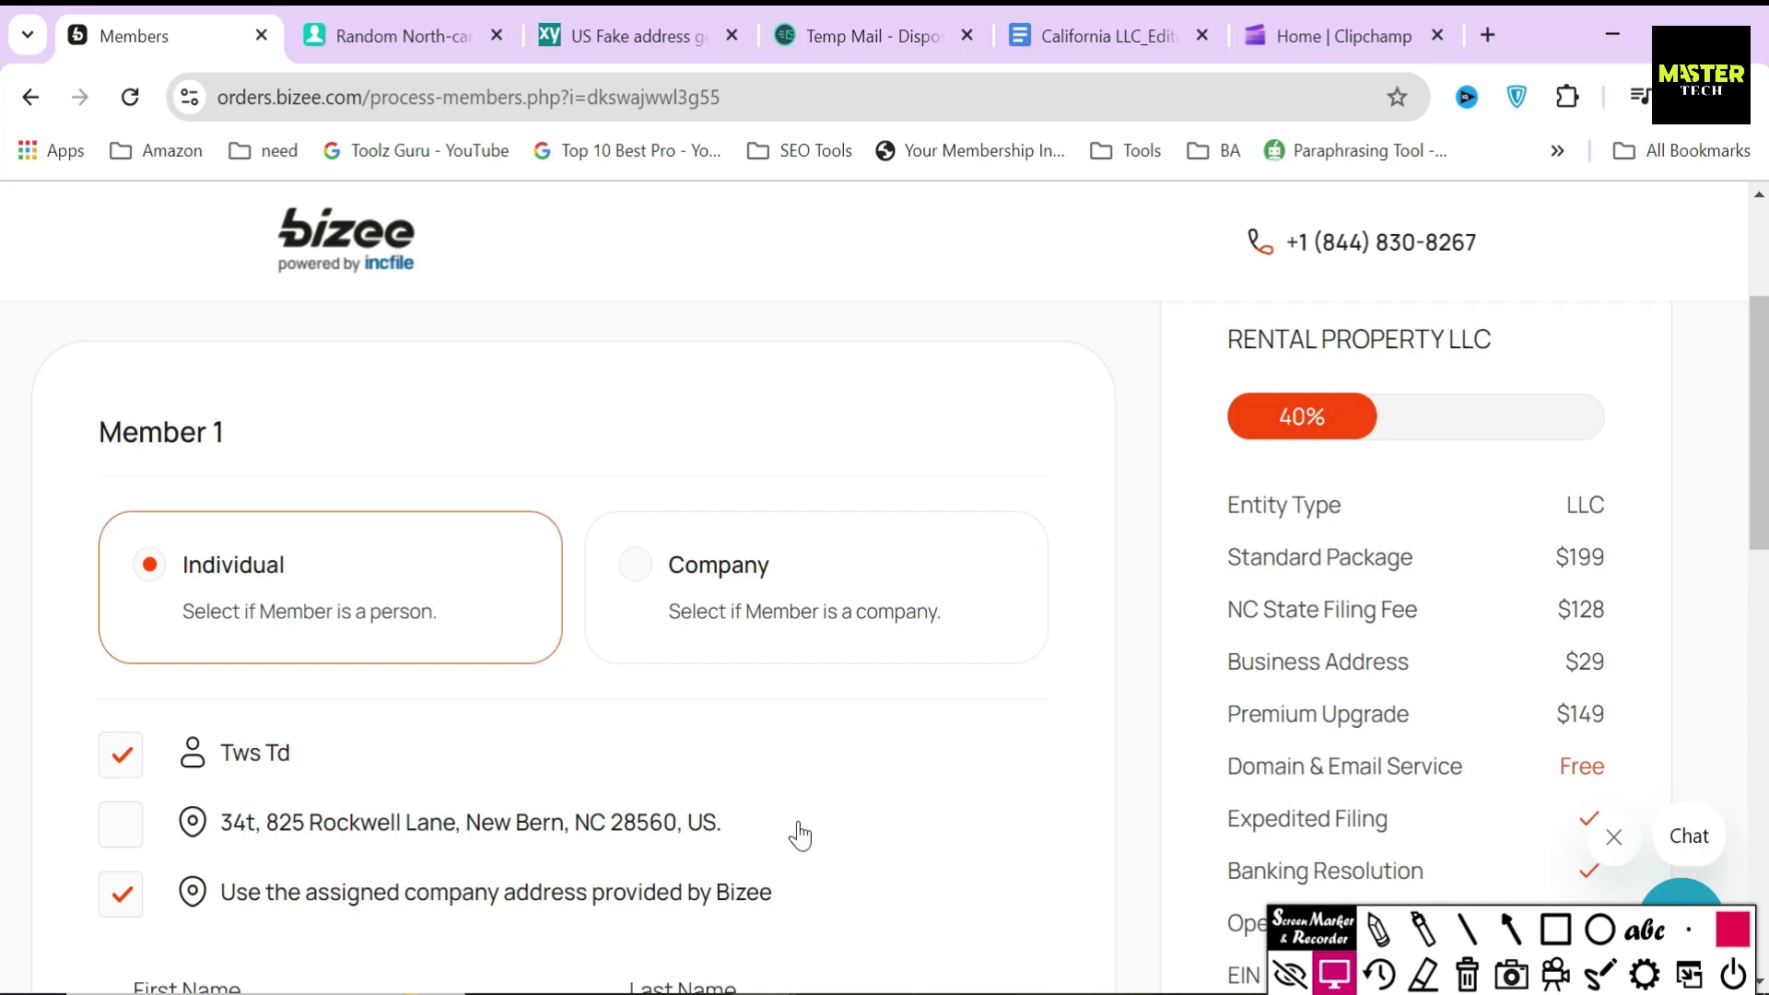
scroll(1014, 783, "down", 3)
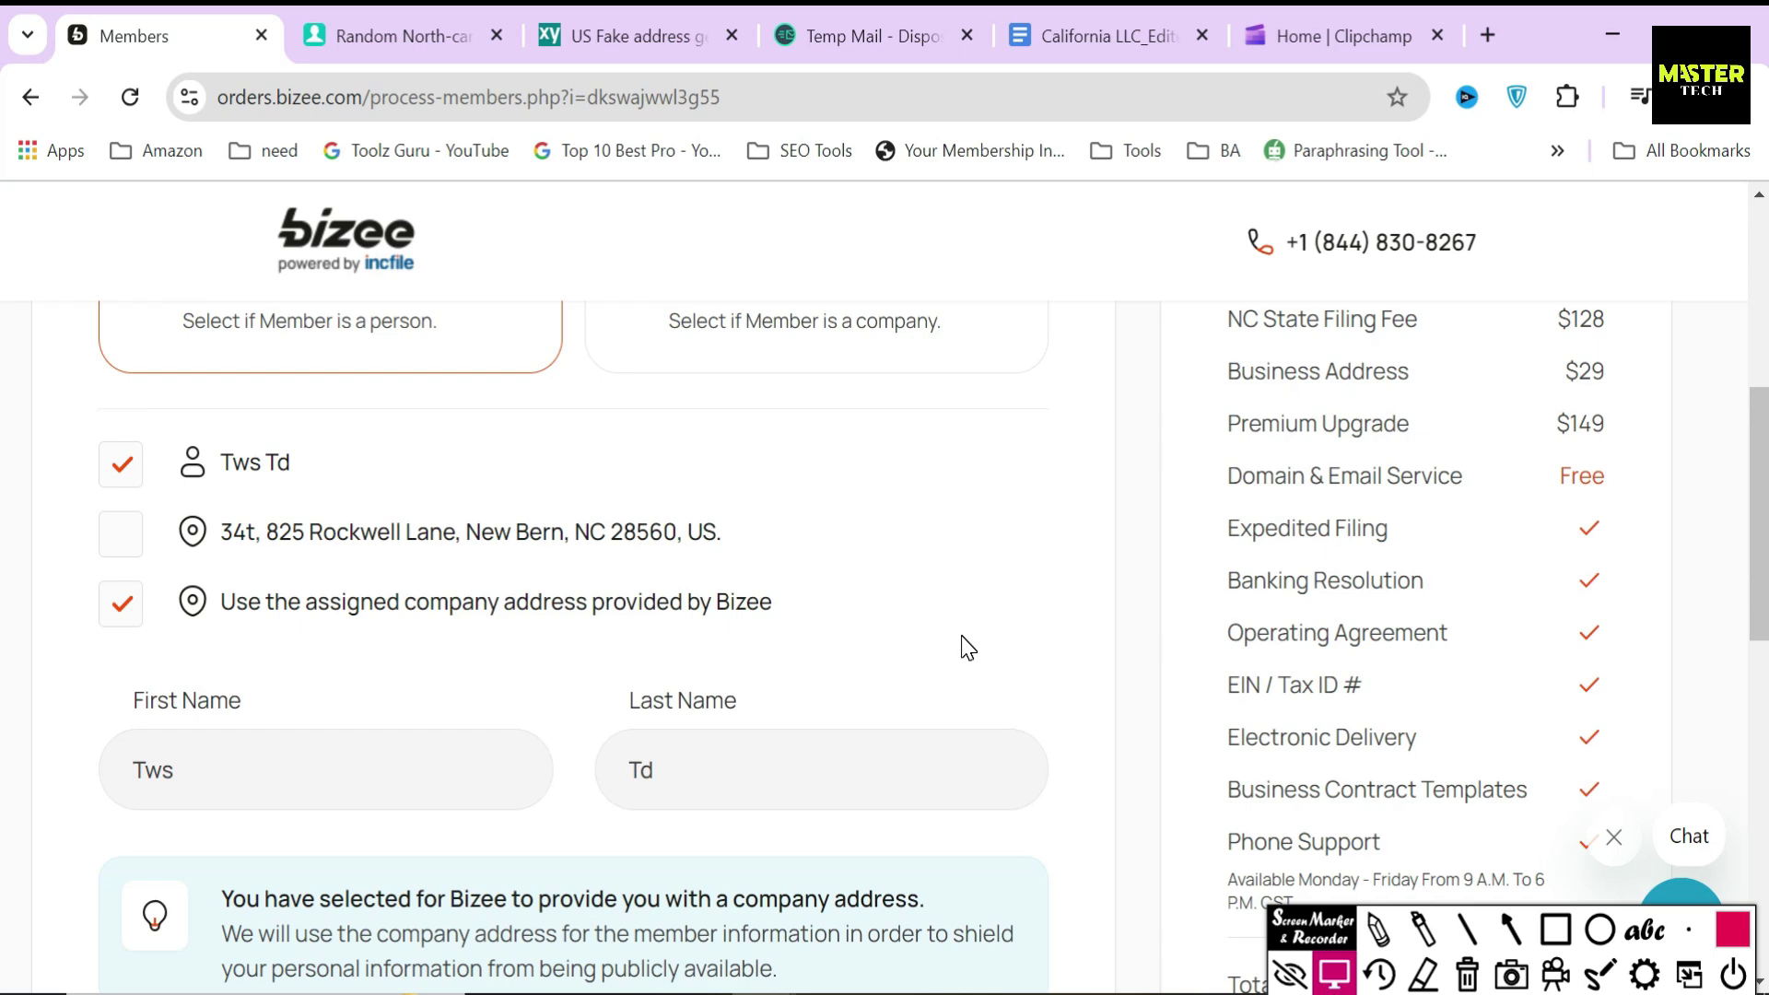
scroll(965, 645, "down", 5)
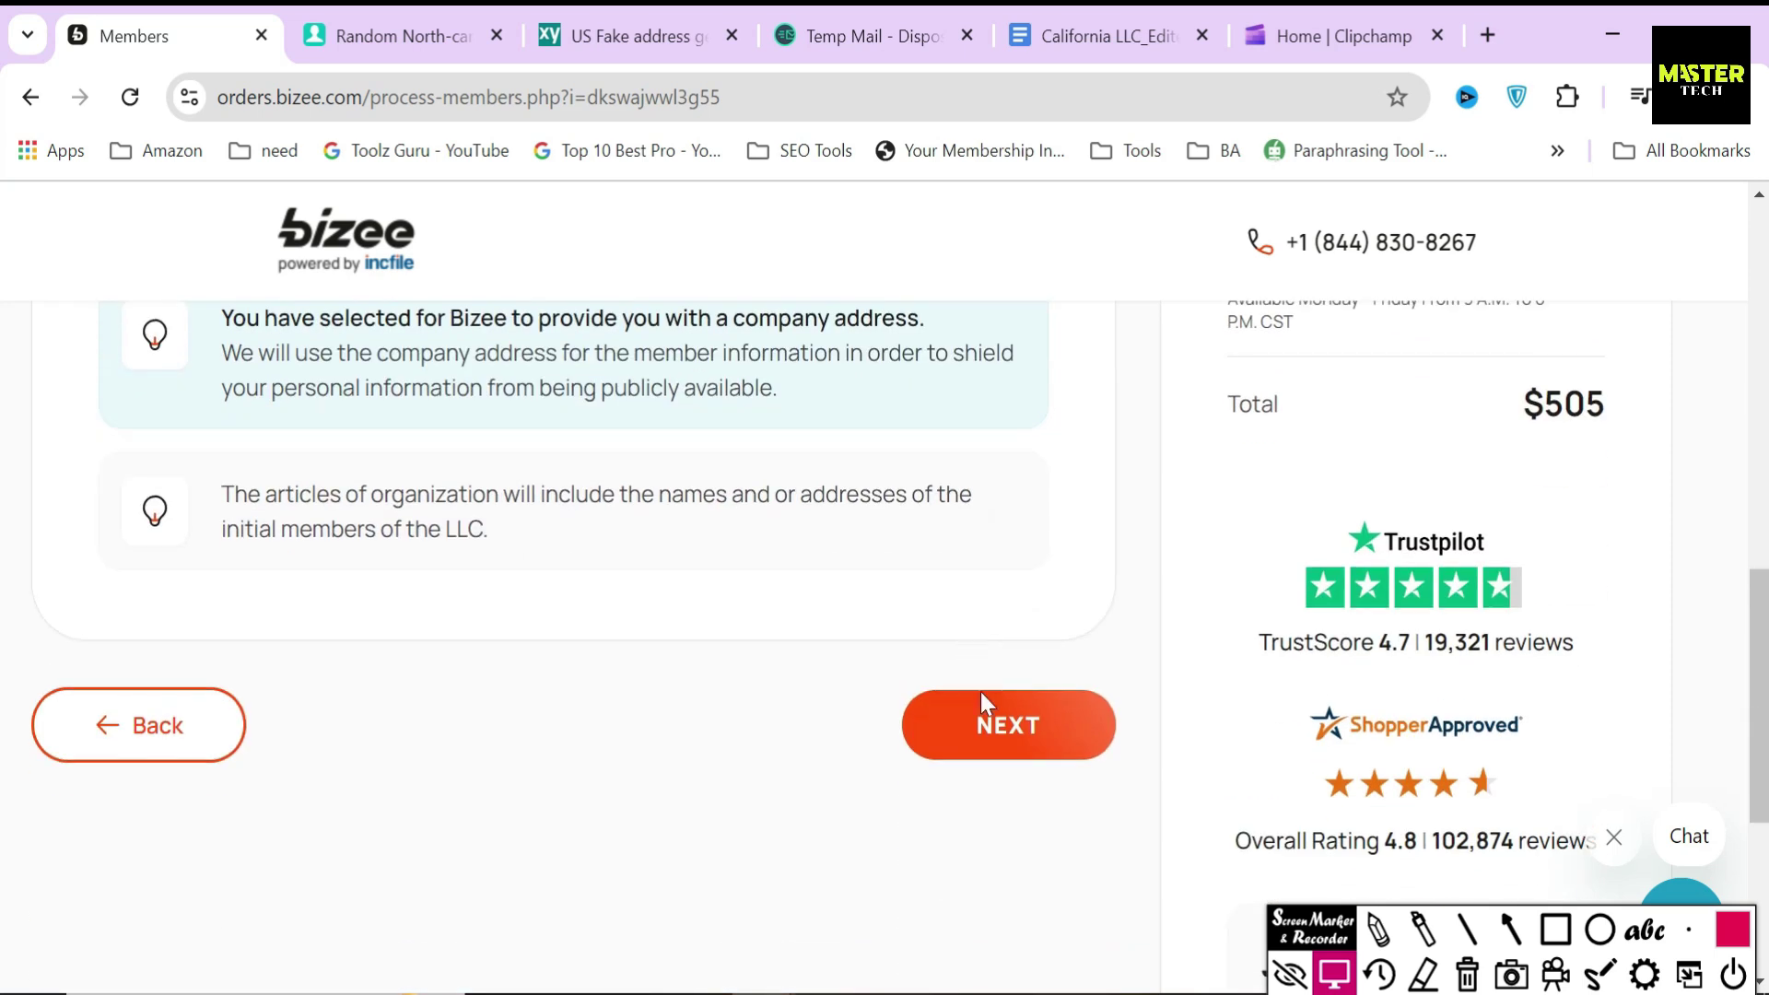
left_click(1010, 722)
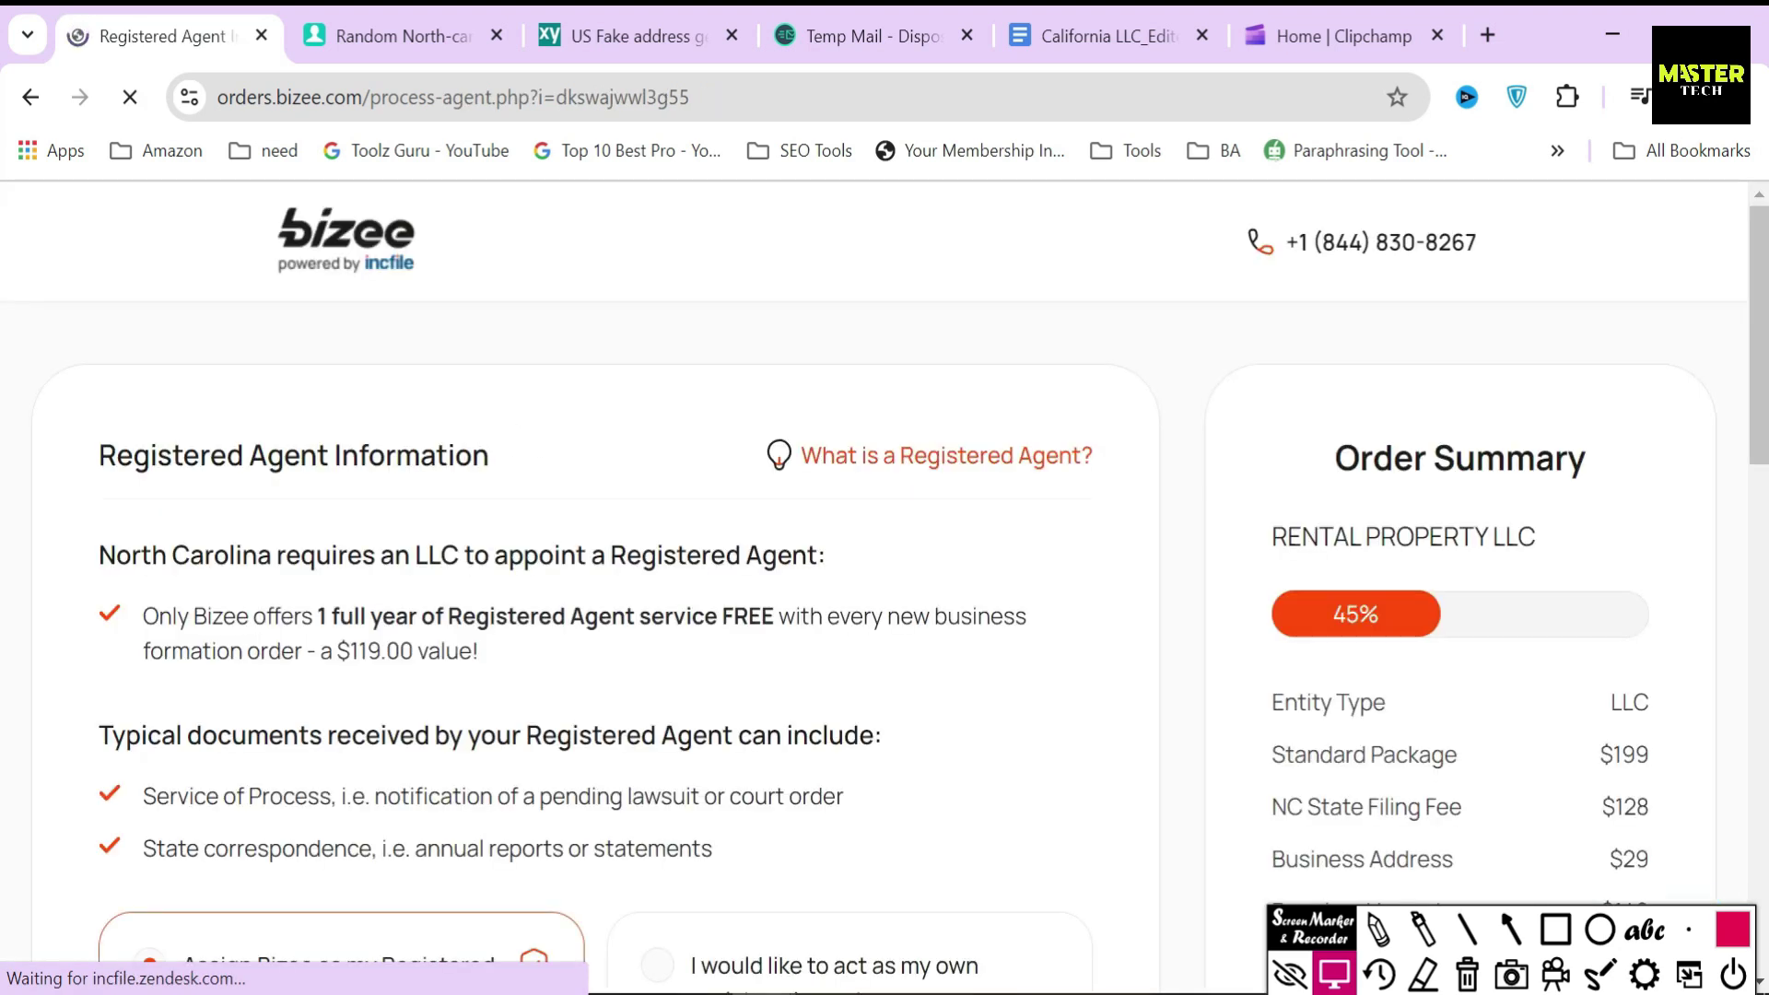
- Box the North Carolina registered agent requirement and the $119.00 value note, then erase them
left_click_drag(99, 449, 489, 456)
left_click(521, 464)
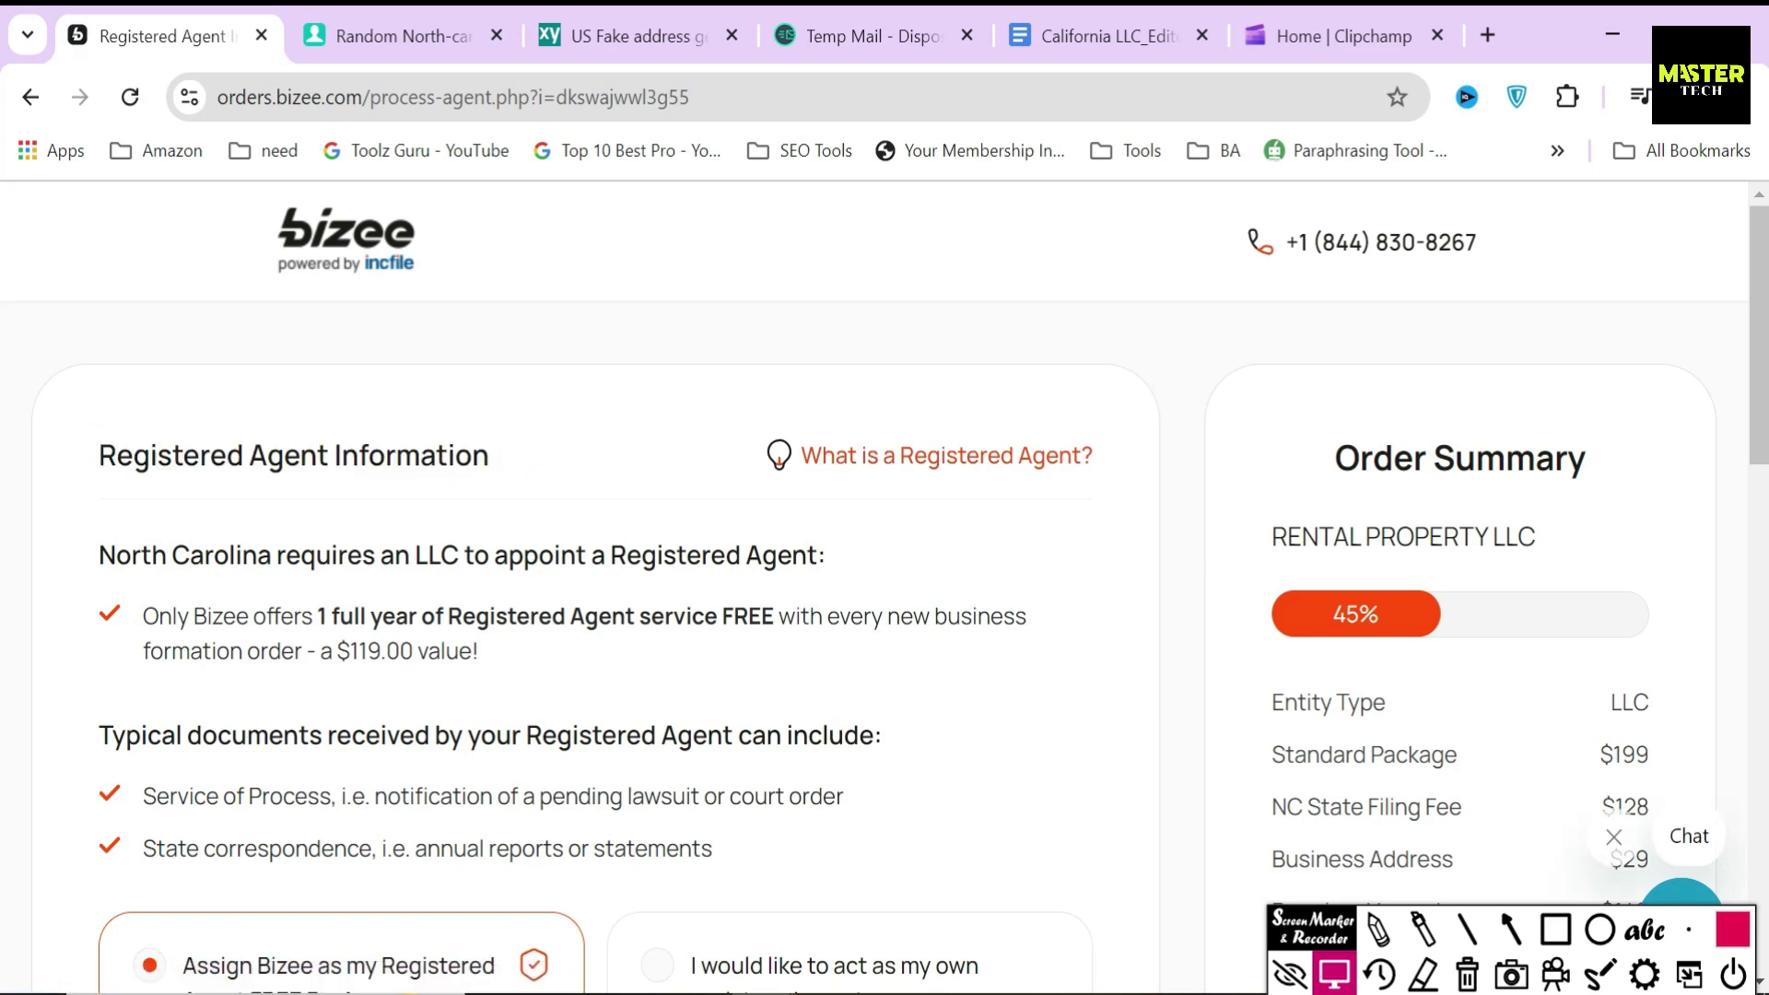
left_click(1555, 929)
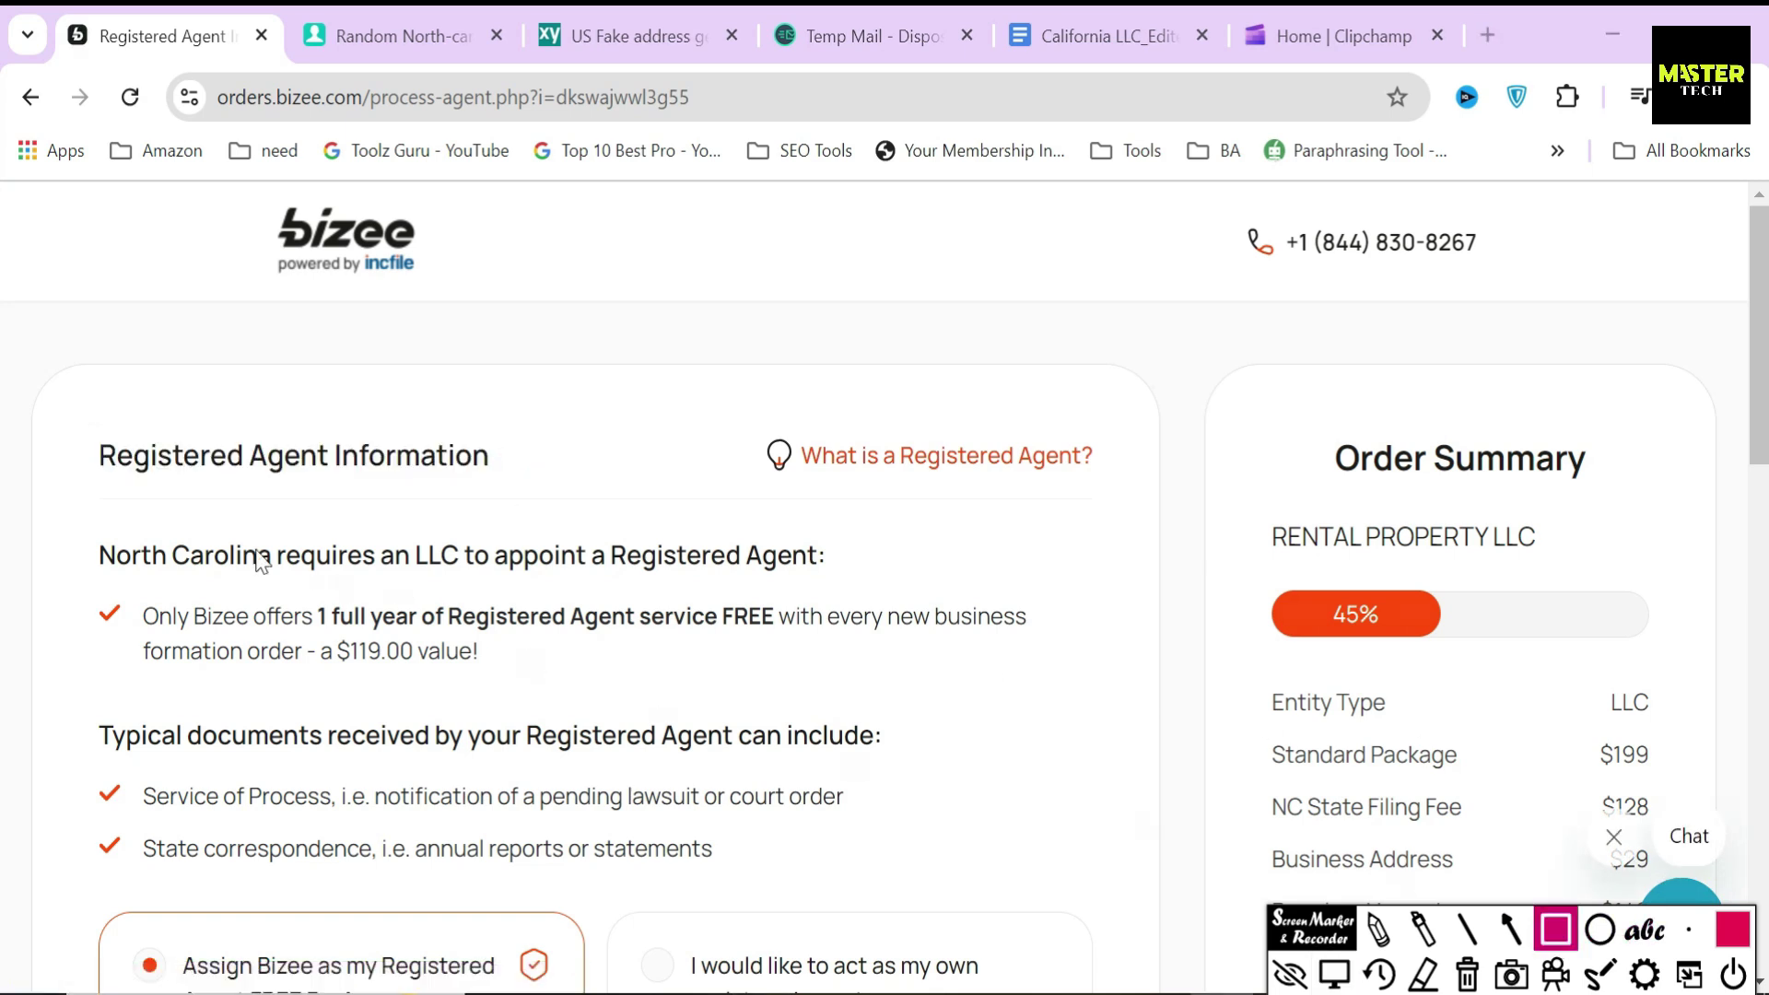
mouse_move(81, 525)
left_mouse_down()
mouse_move(481, 583)
mouse_move(848, 583)
left_mouse_up()
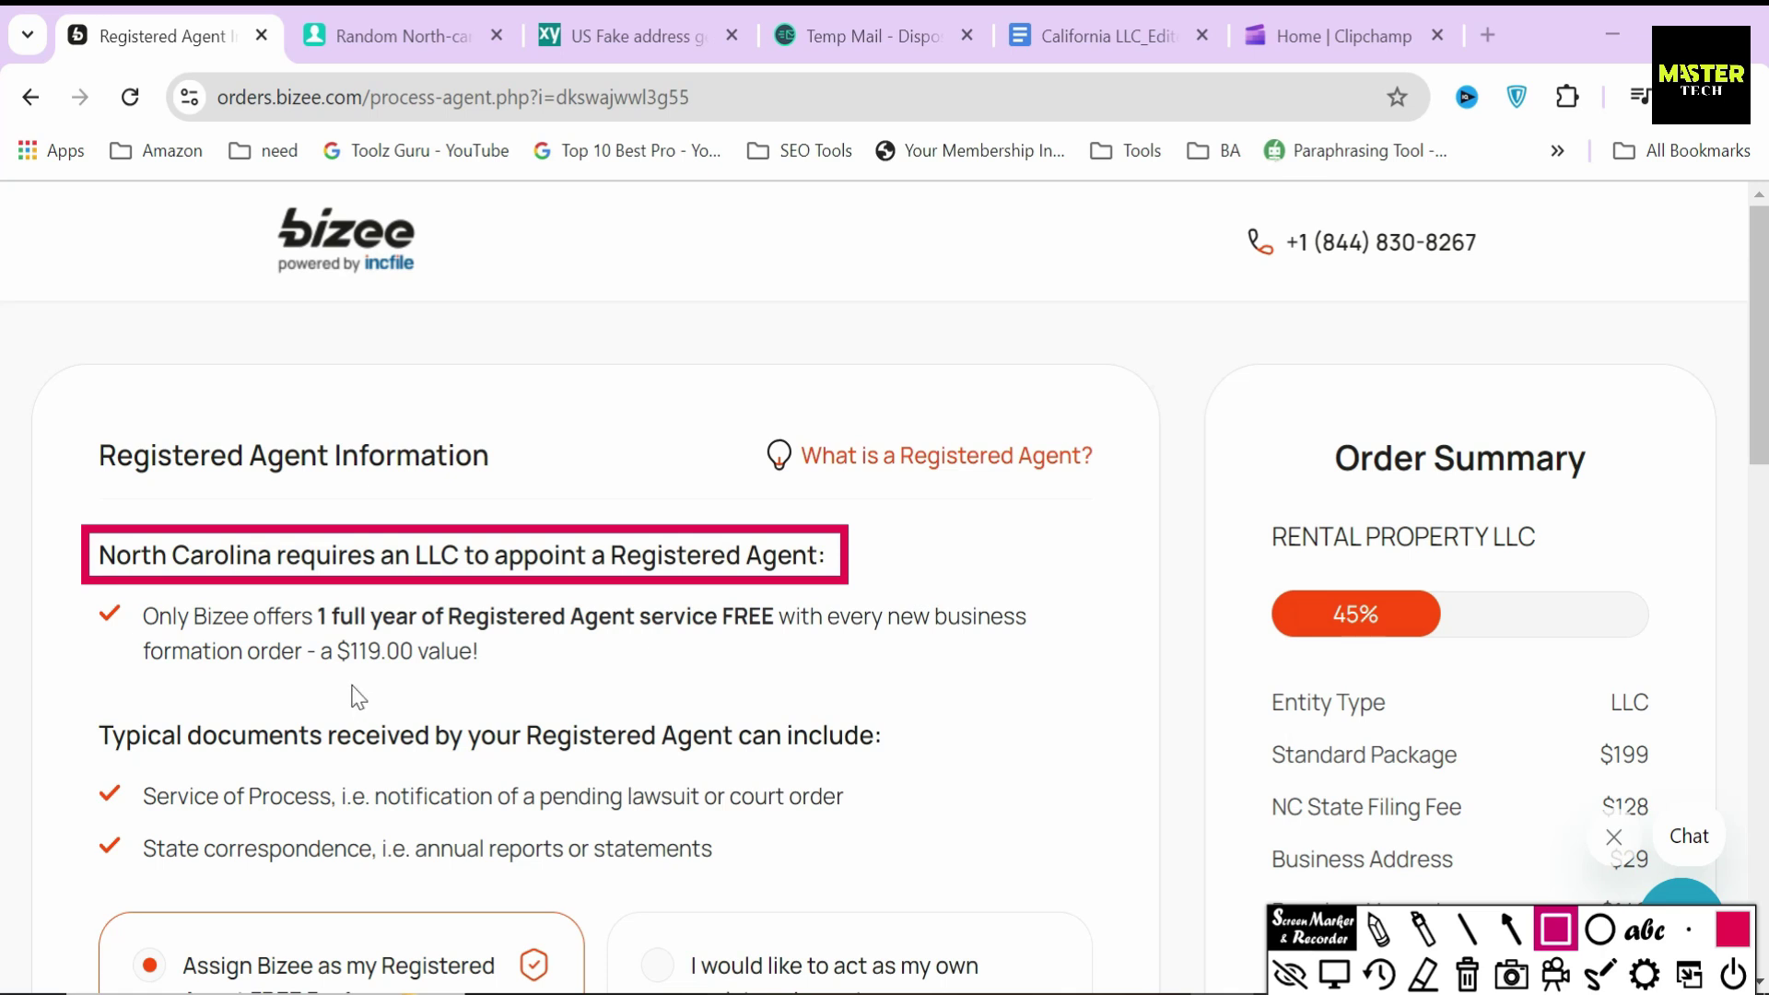
mouse_move(313, 628)
left_mouse_down()
mouse_move(426, 677)
mouse_move(490, 679)
left_mouse_up()
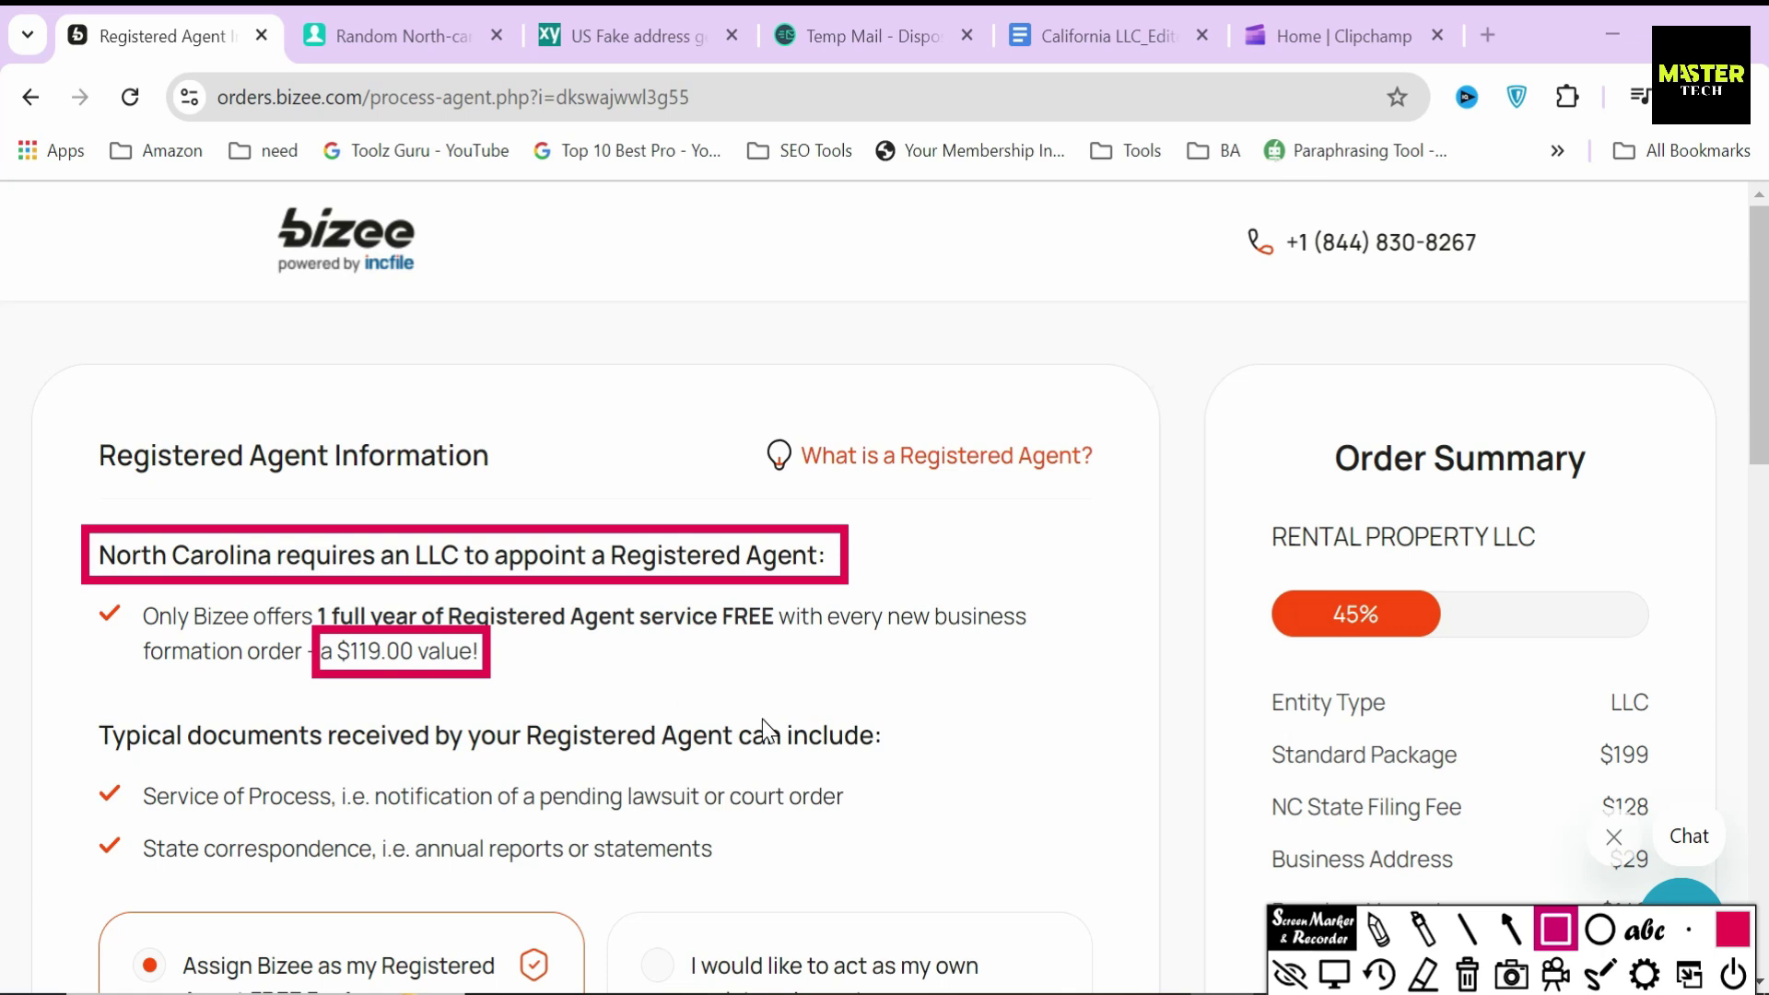
left_click(1468, 979)
left_click(1335, 974)
- Keep Bizee as the free first-year registered agent and submit the step
scroll(645, 728, "down", 4)
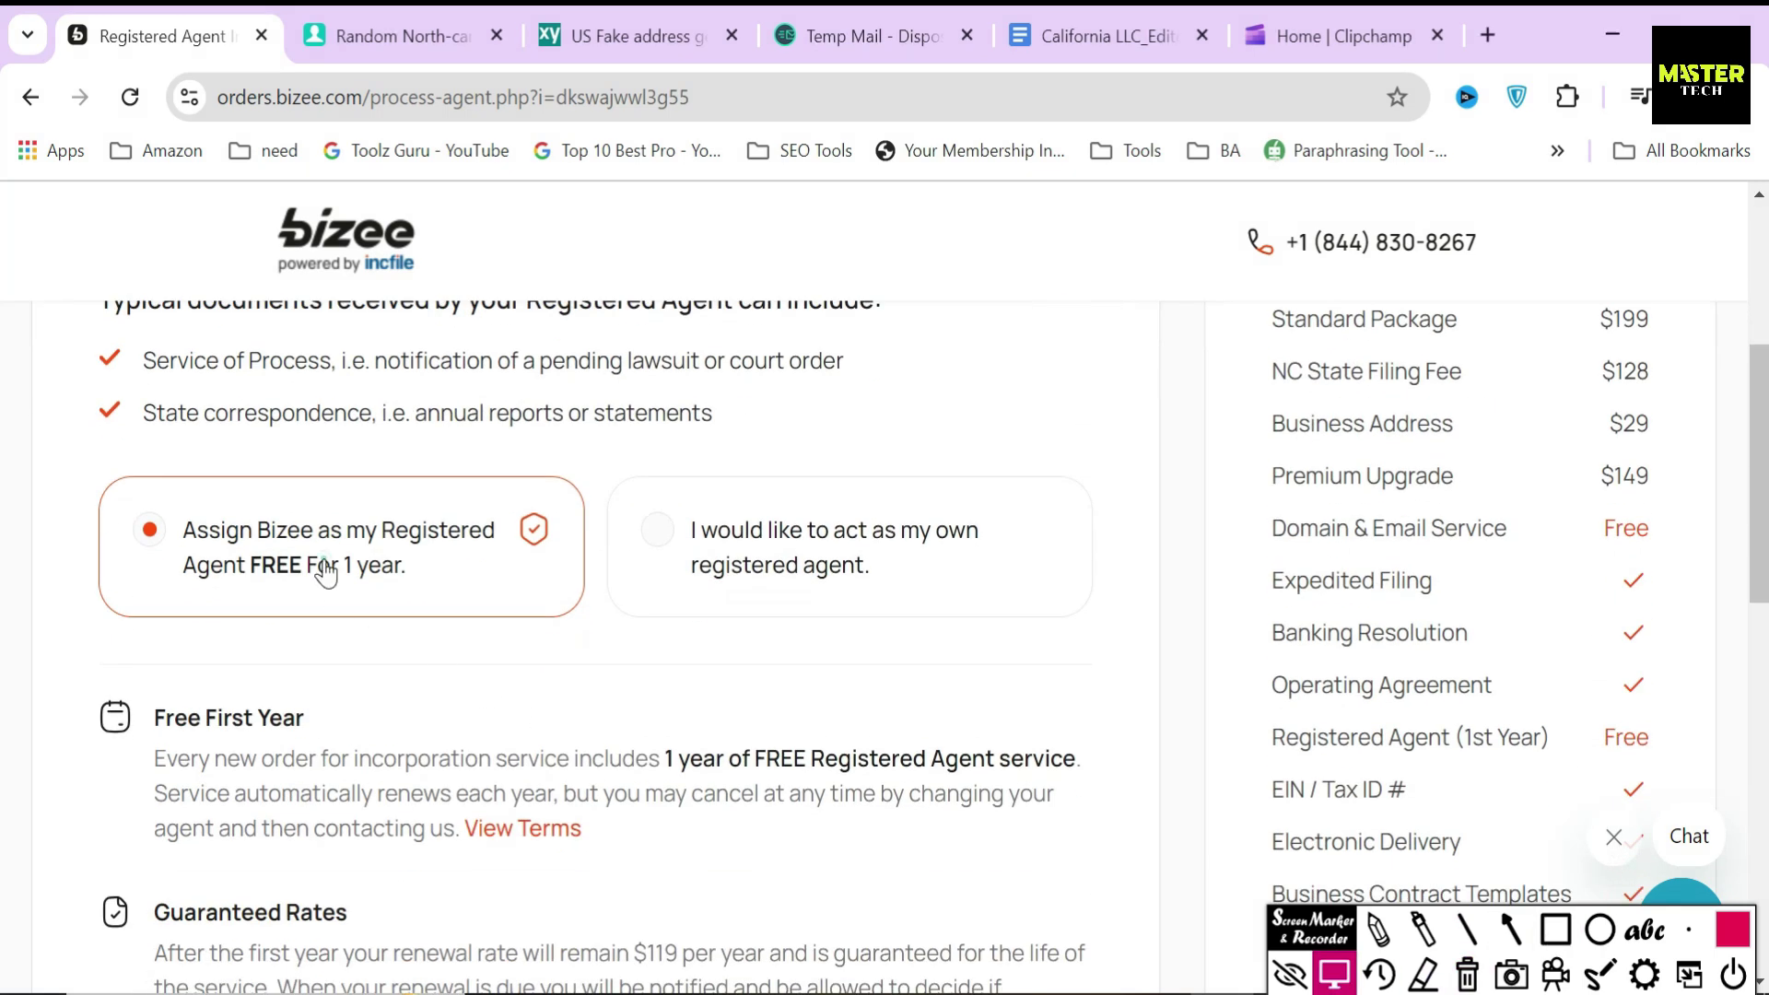
scroll(569, 703, "down", 5)
left_click(1041, 930)
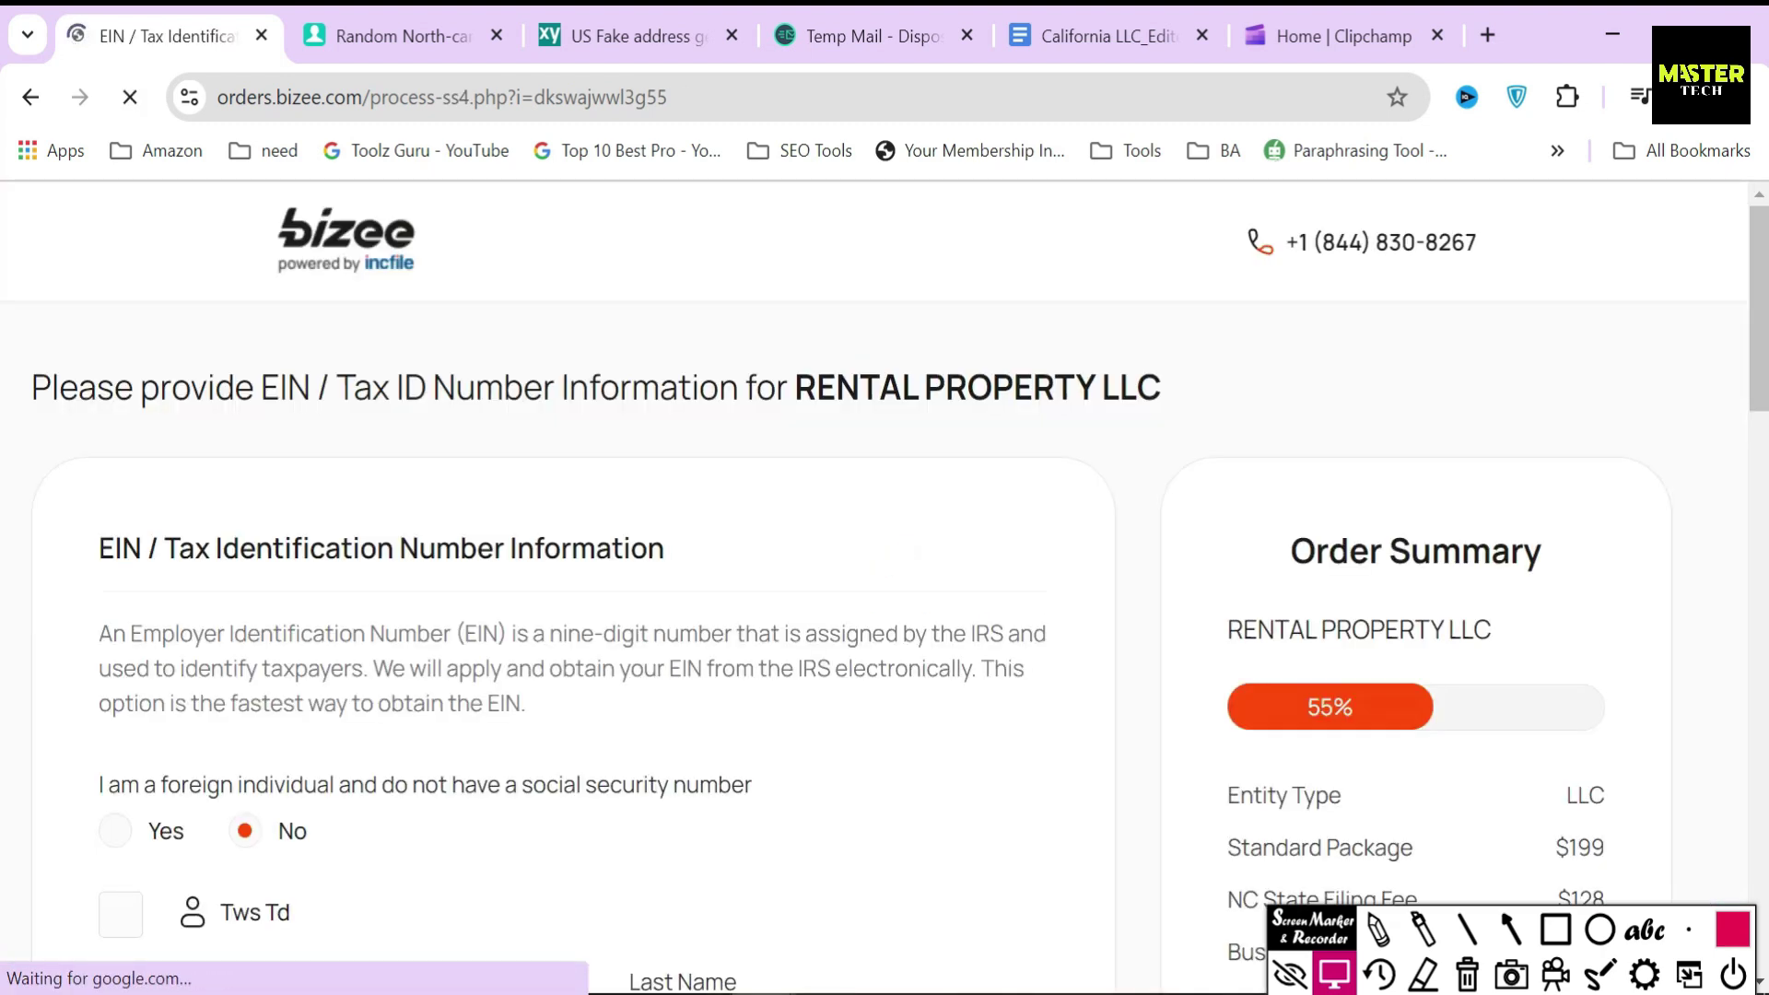
- Highlight the EIN / Tax ID heading, the EIN definition and the word IRS
left_click_drag(87, 548, 723, 565)
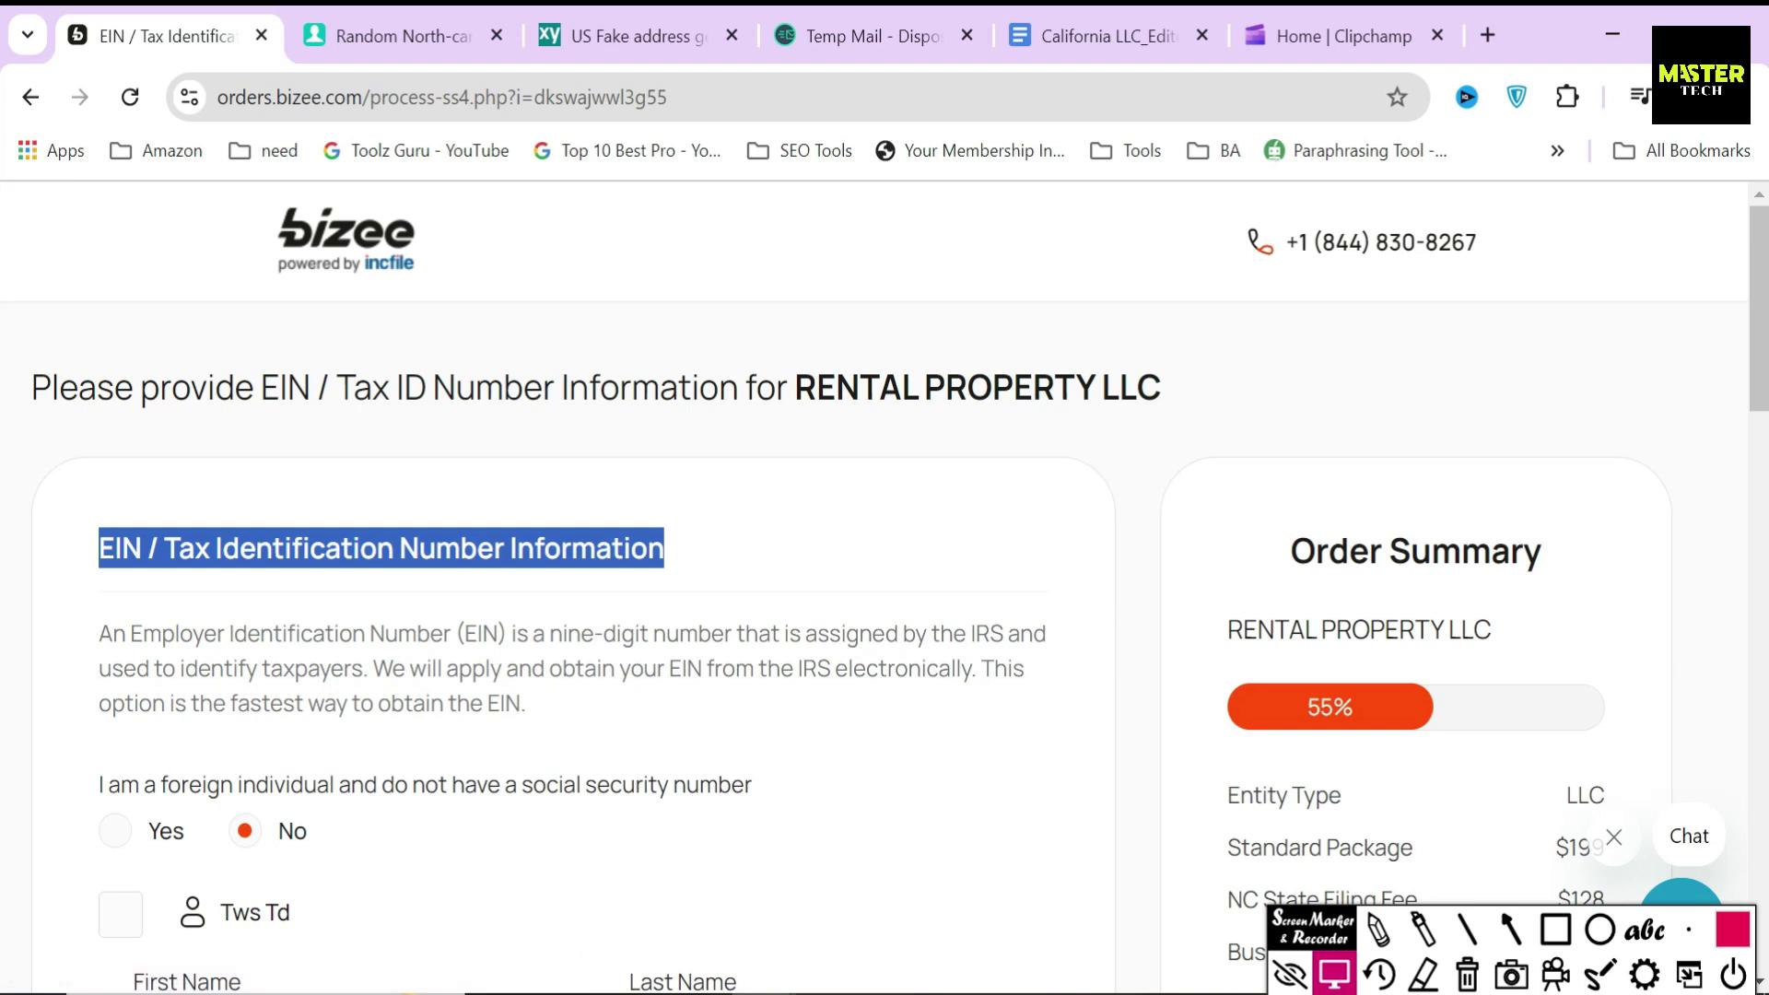
left_click(514, 539)
left_click_drag(87, 641, 724, 636)
left_click(651, 634)
left_click(565, 633)
left_click(734, 634)
double_click(988, 633)
left_click(994, 634)
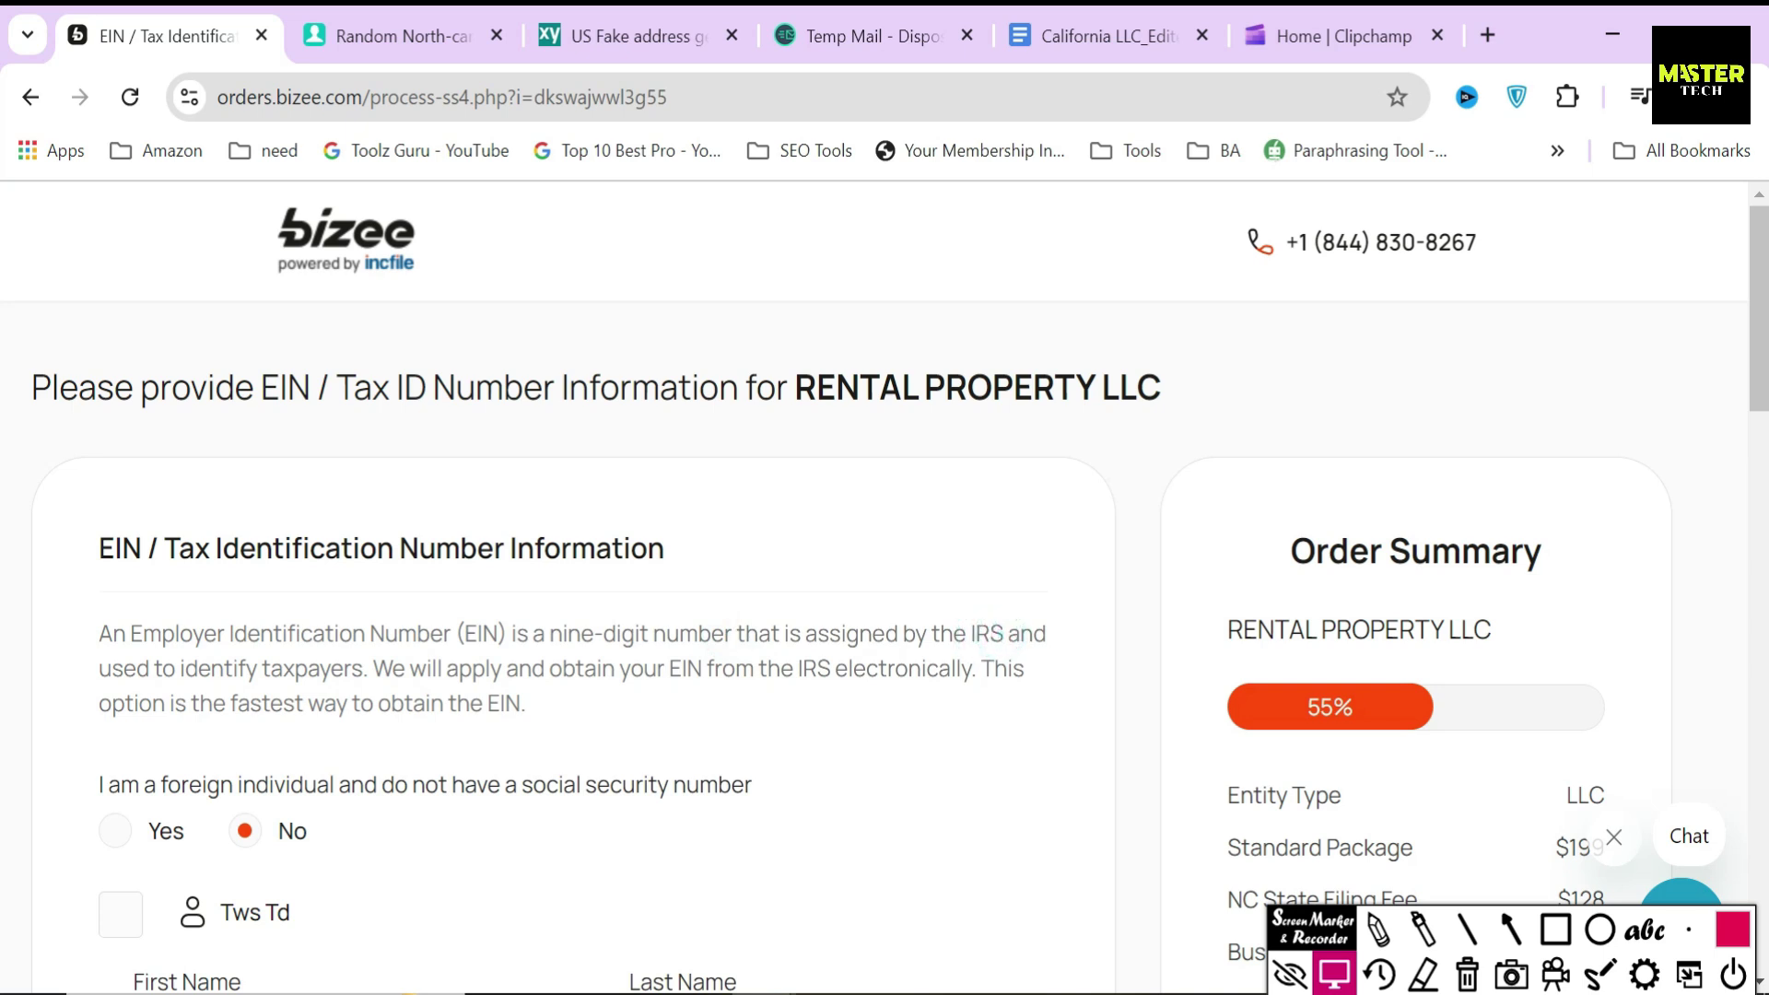
scroll(488, 668, "down", 2)
left_click(553, 560)
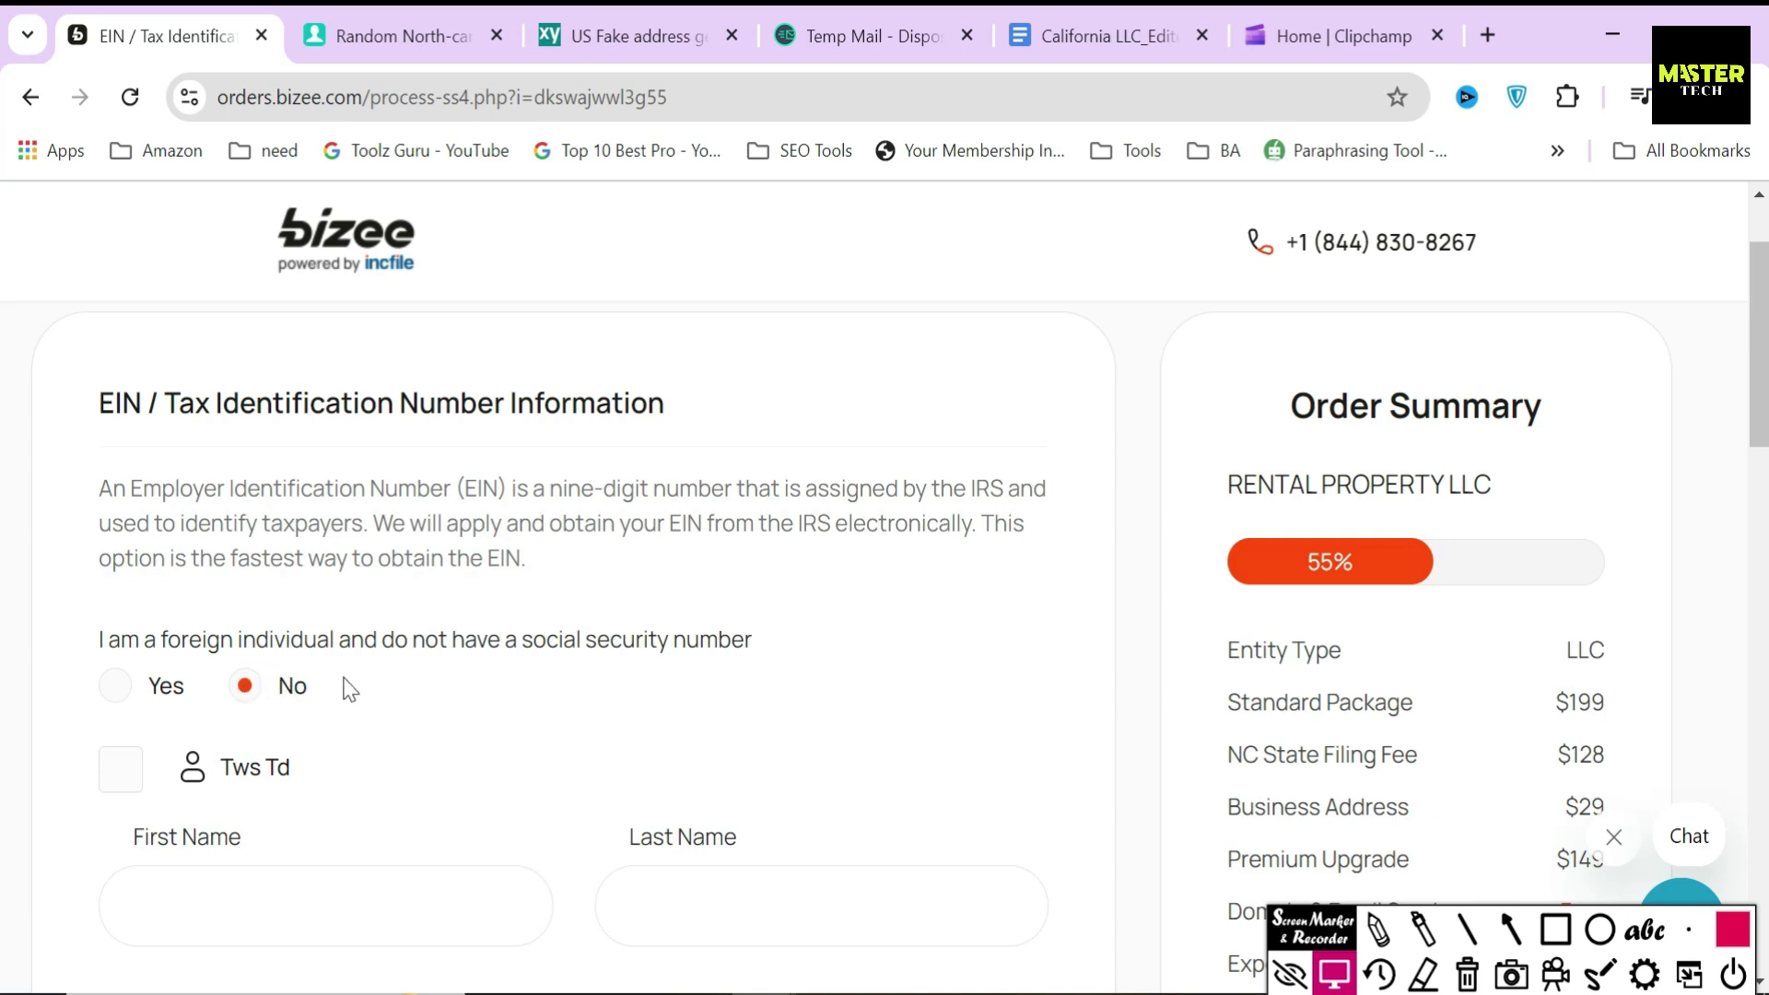
- Review the non-US citizen SS4 confirmation for Yes, then cancel so the answer stays No
left_click(116, 686)
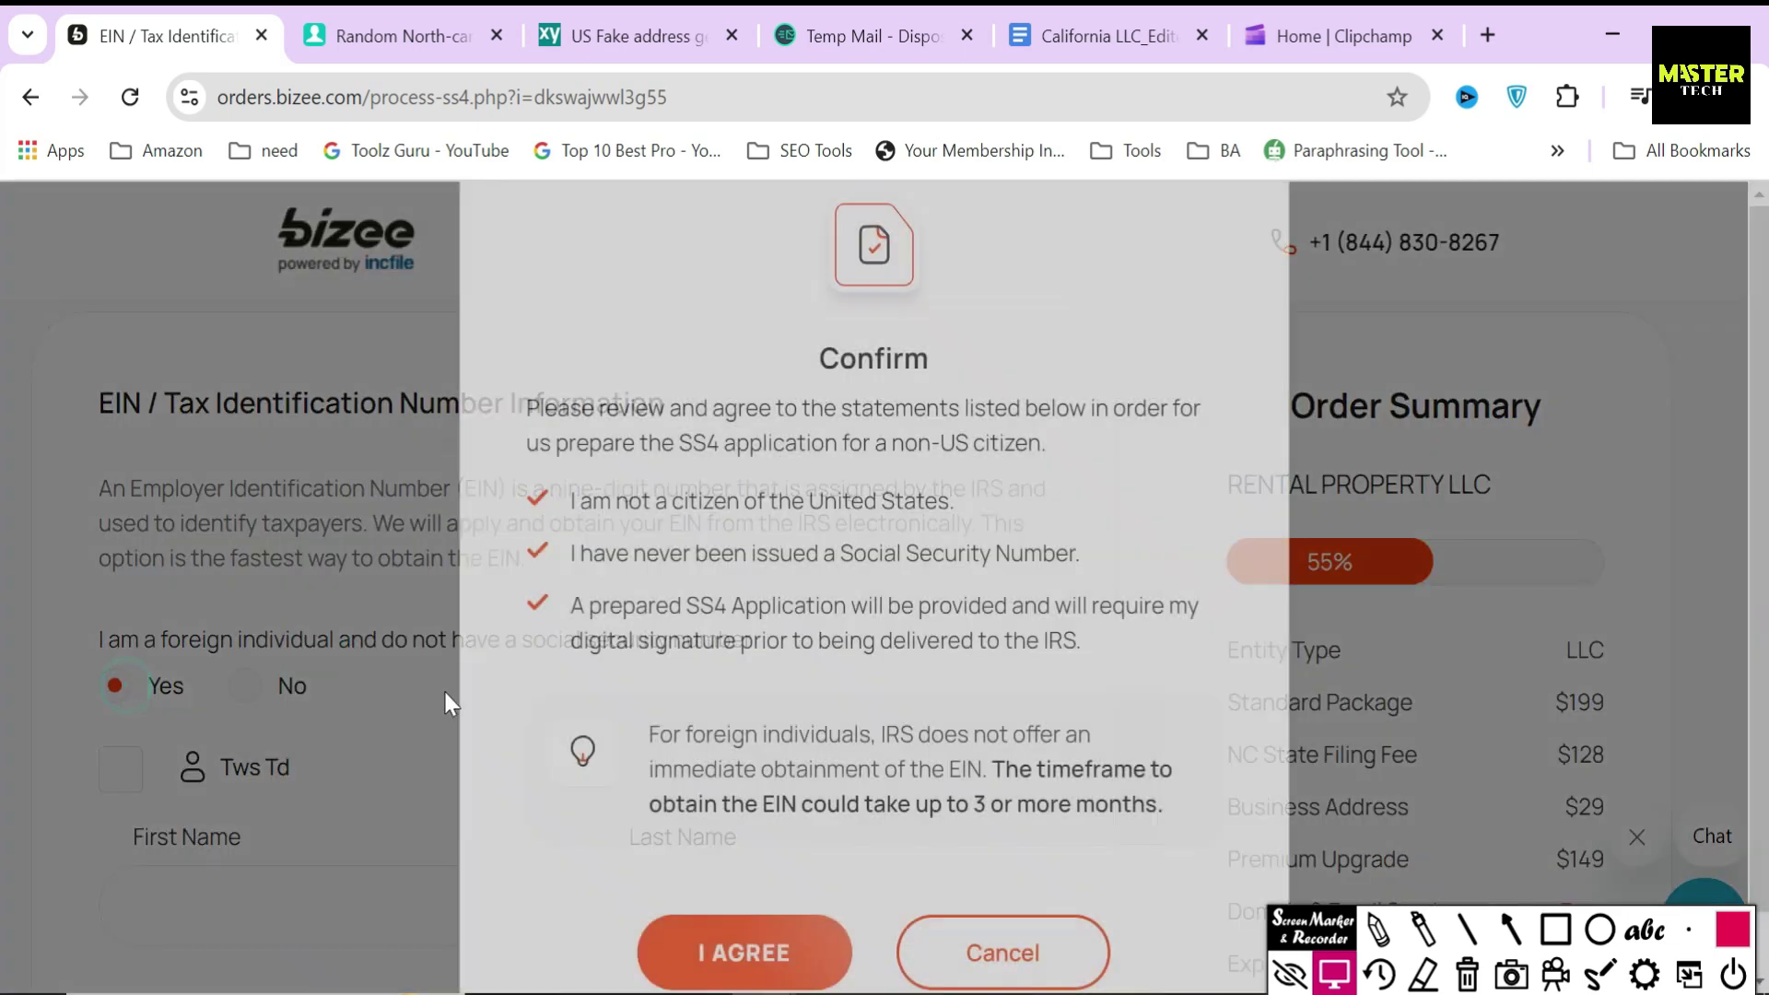
left_click_drag(680, 443, 1069, 451)
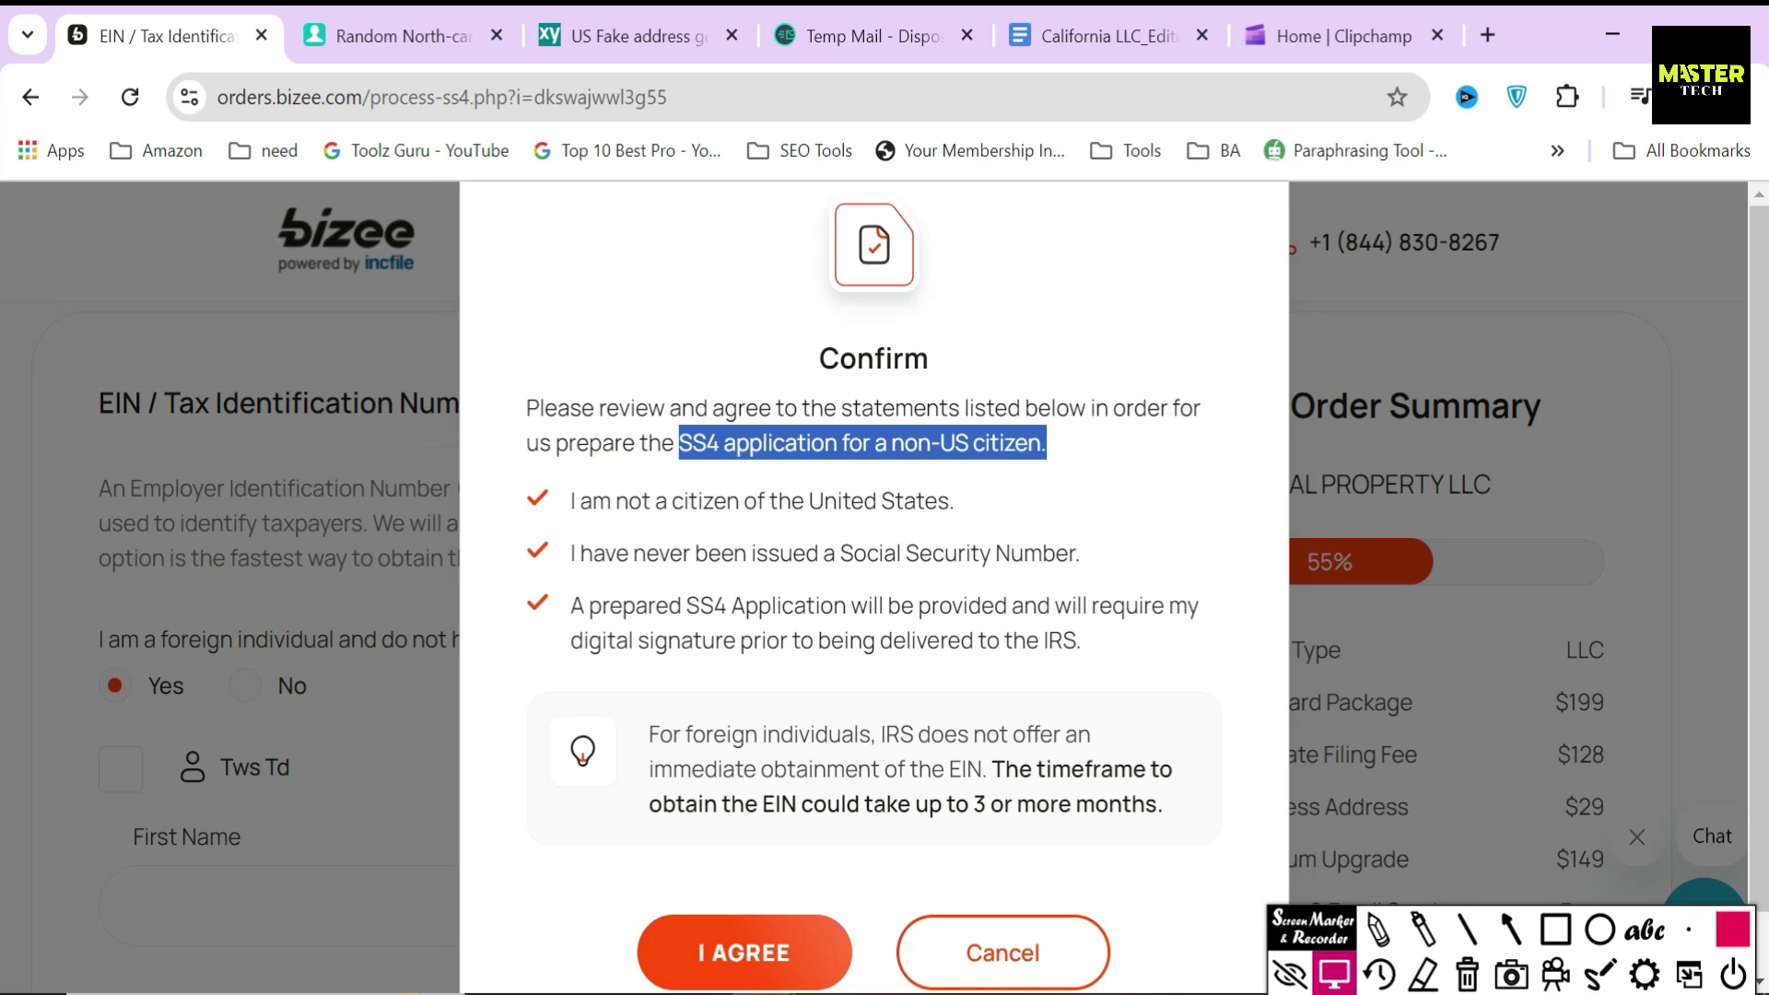
left_click_drag(570, 501, 1043, 512)
left_click_drag(571, 553, 1132, 552)
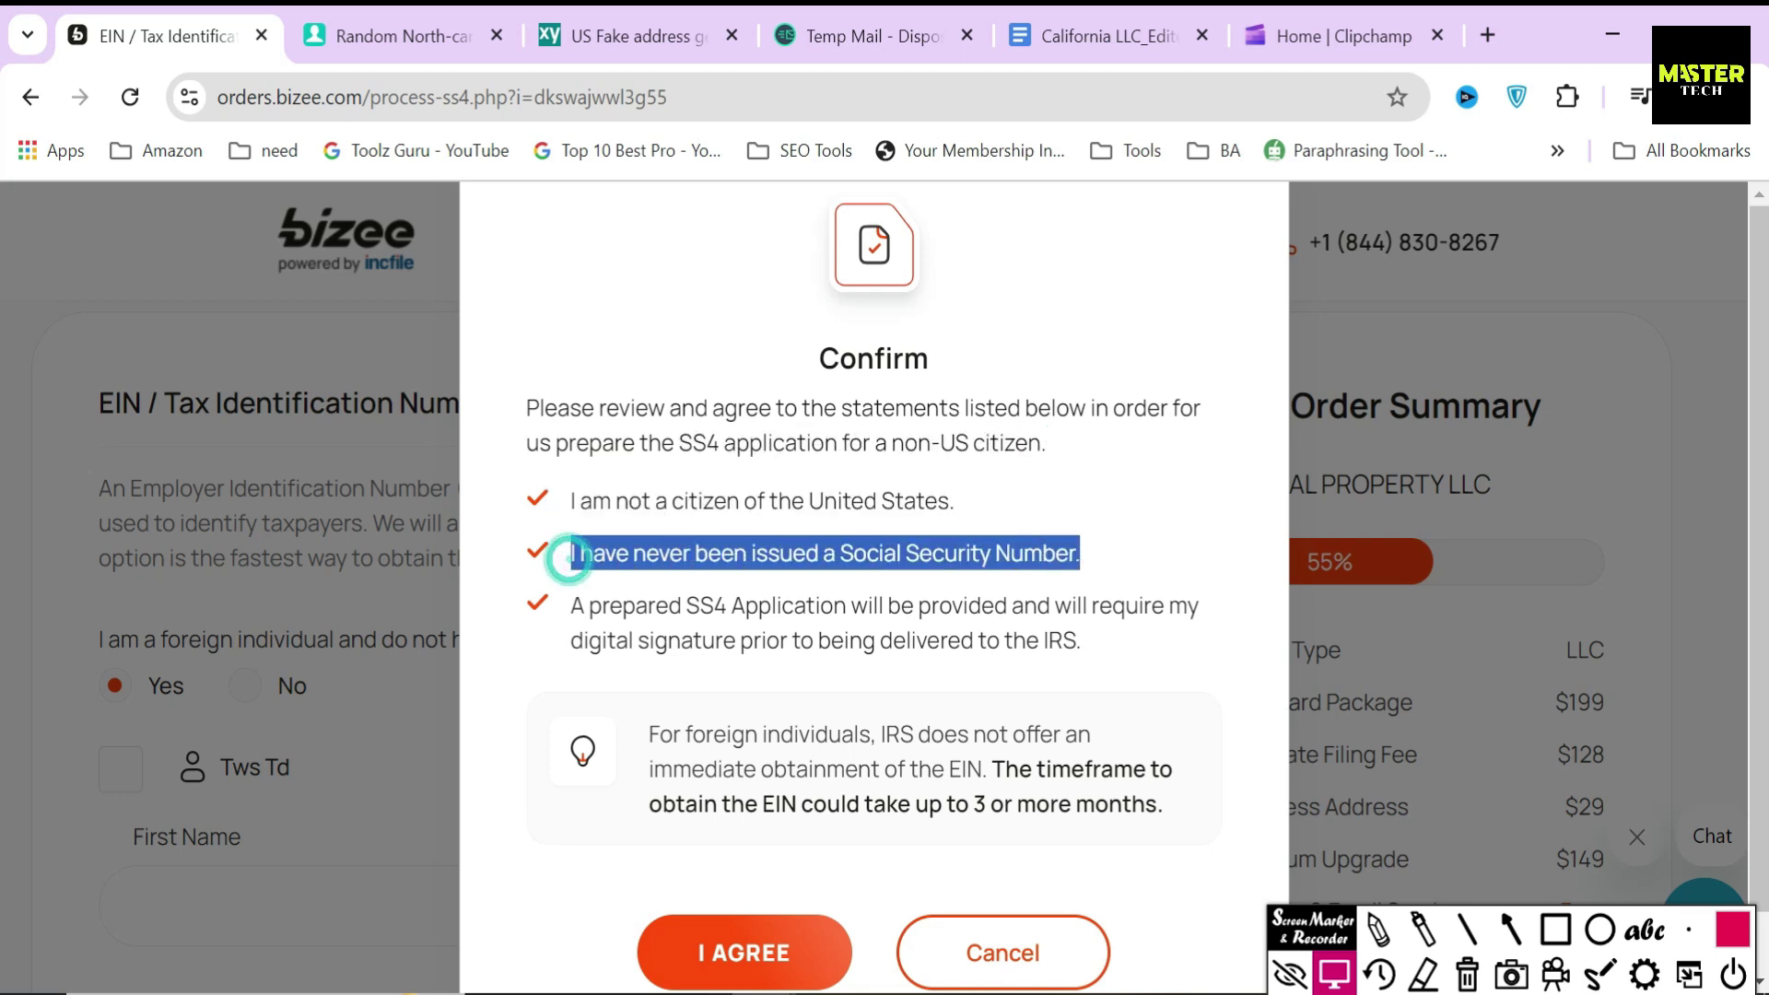
left_click_drag(570, 605, 850, 605)
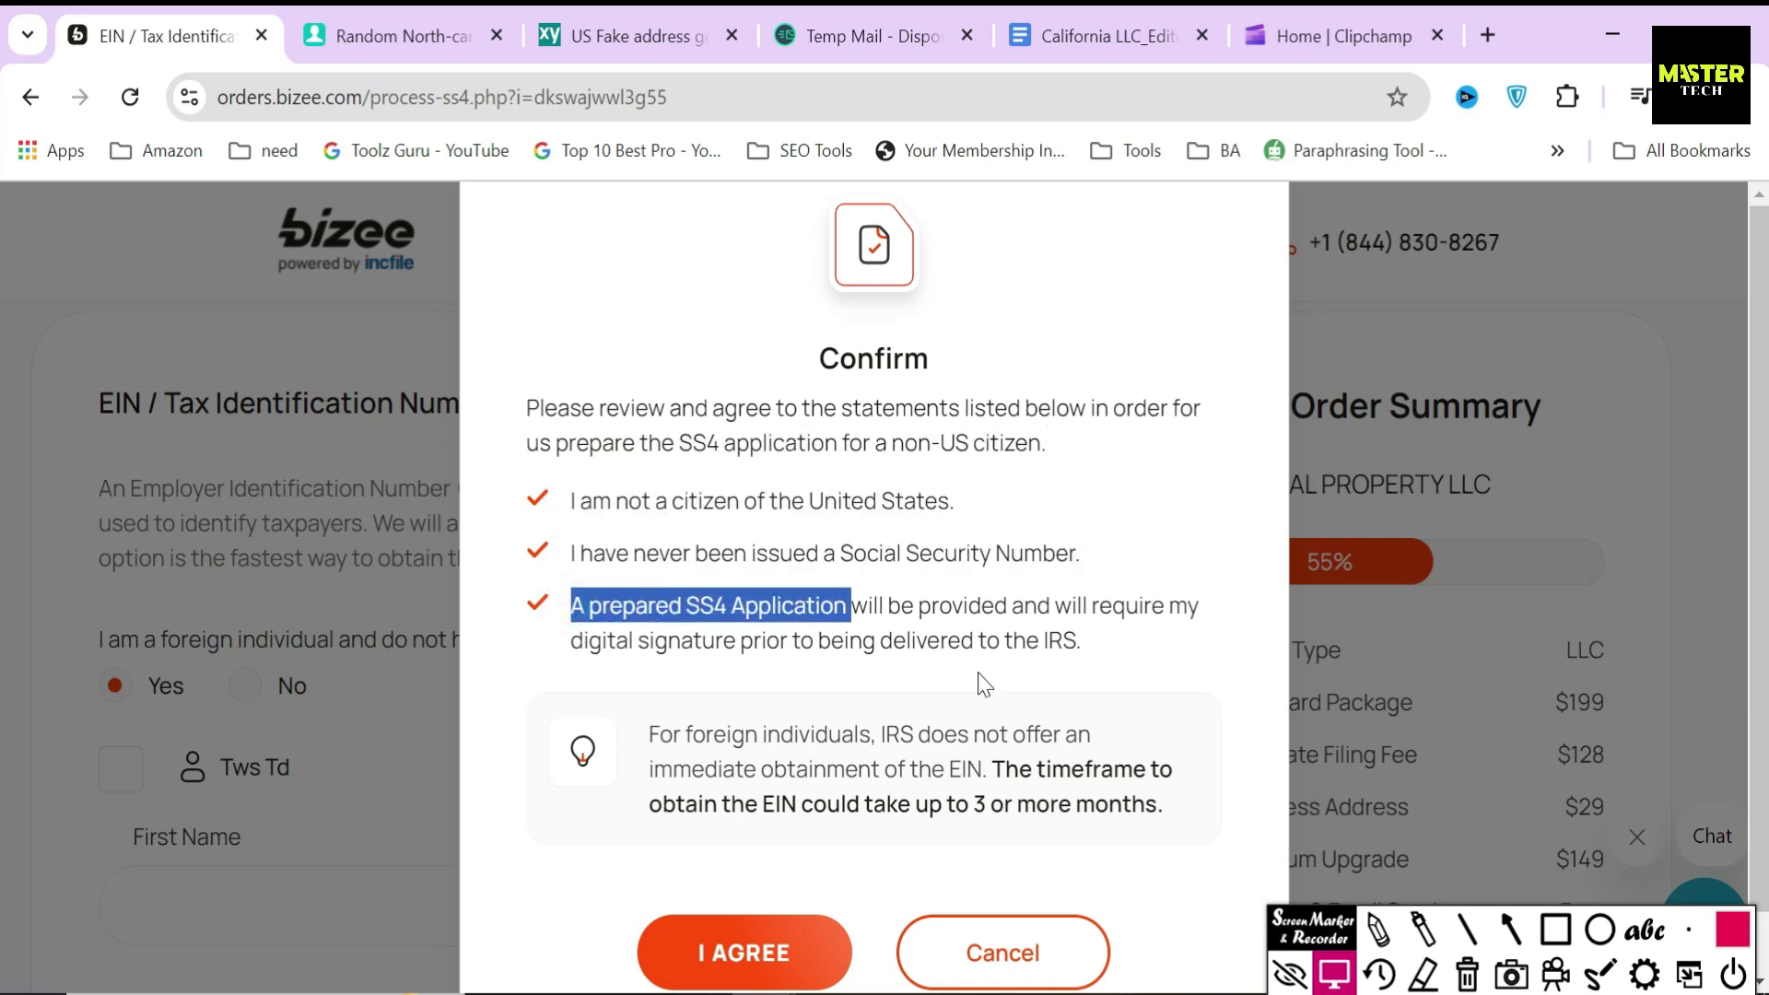
left_click(1003, 953)
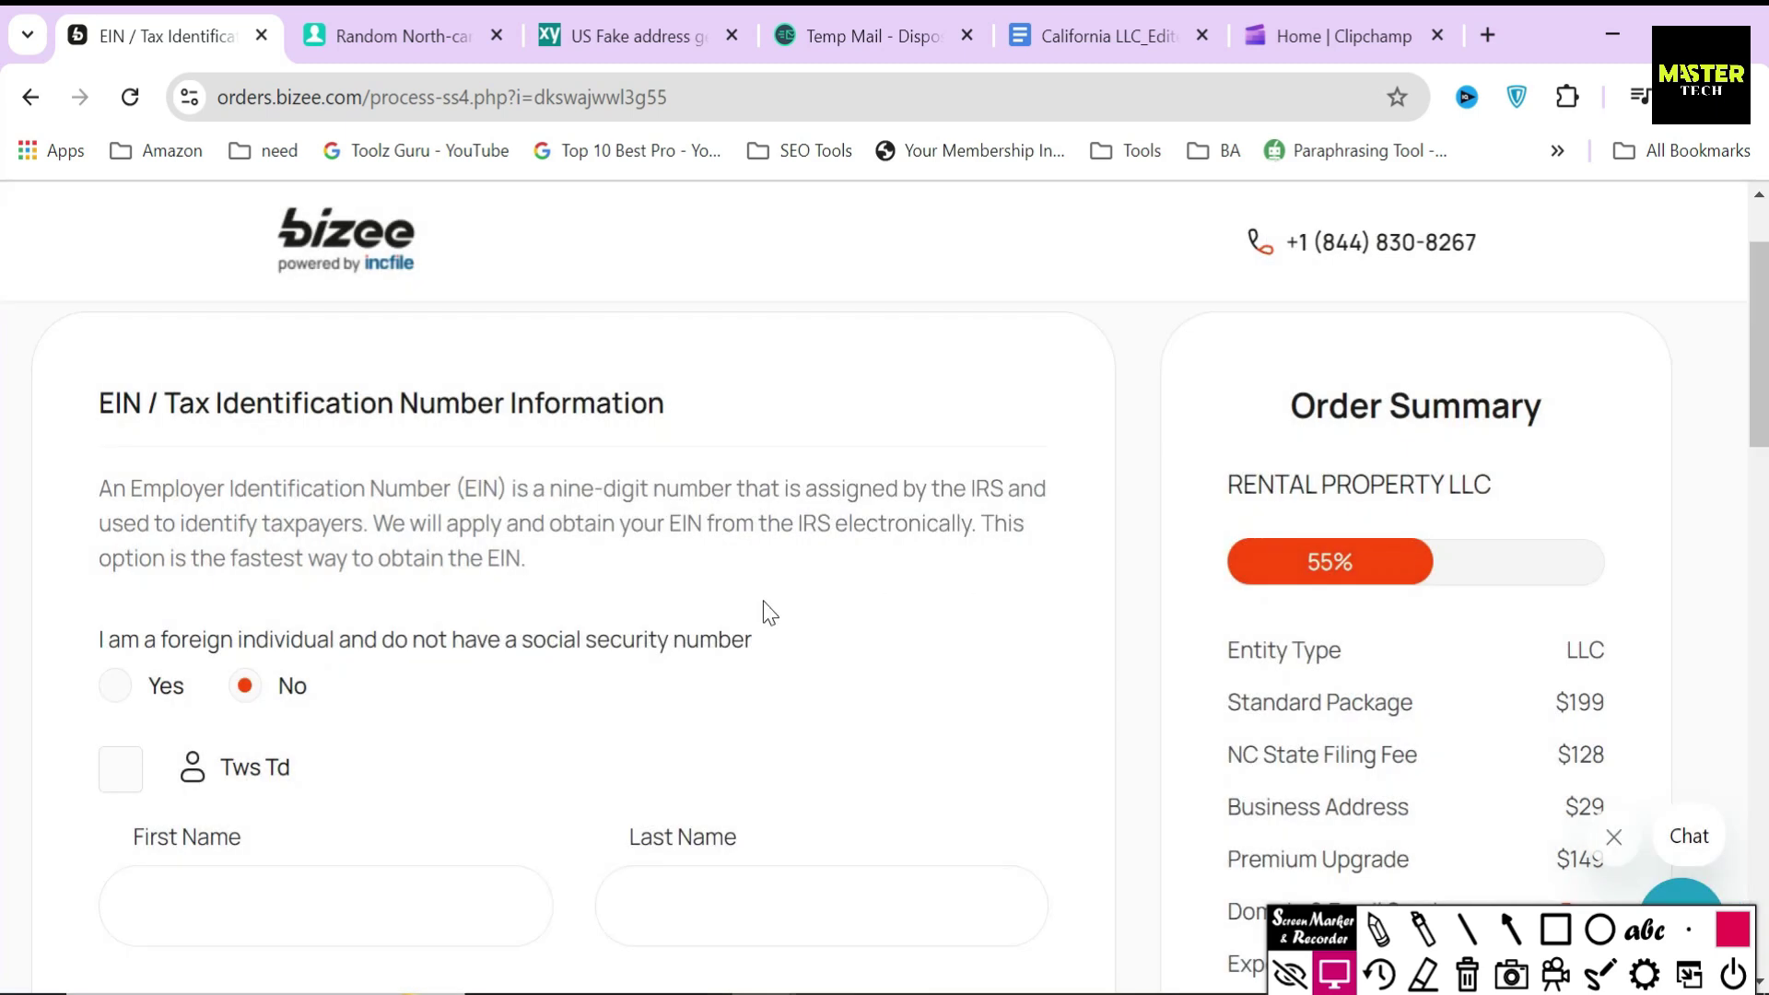
- Fill the EIN contact with the member's name and enter their Social Security Number
scroll(446, 738, "down", 3)
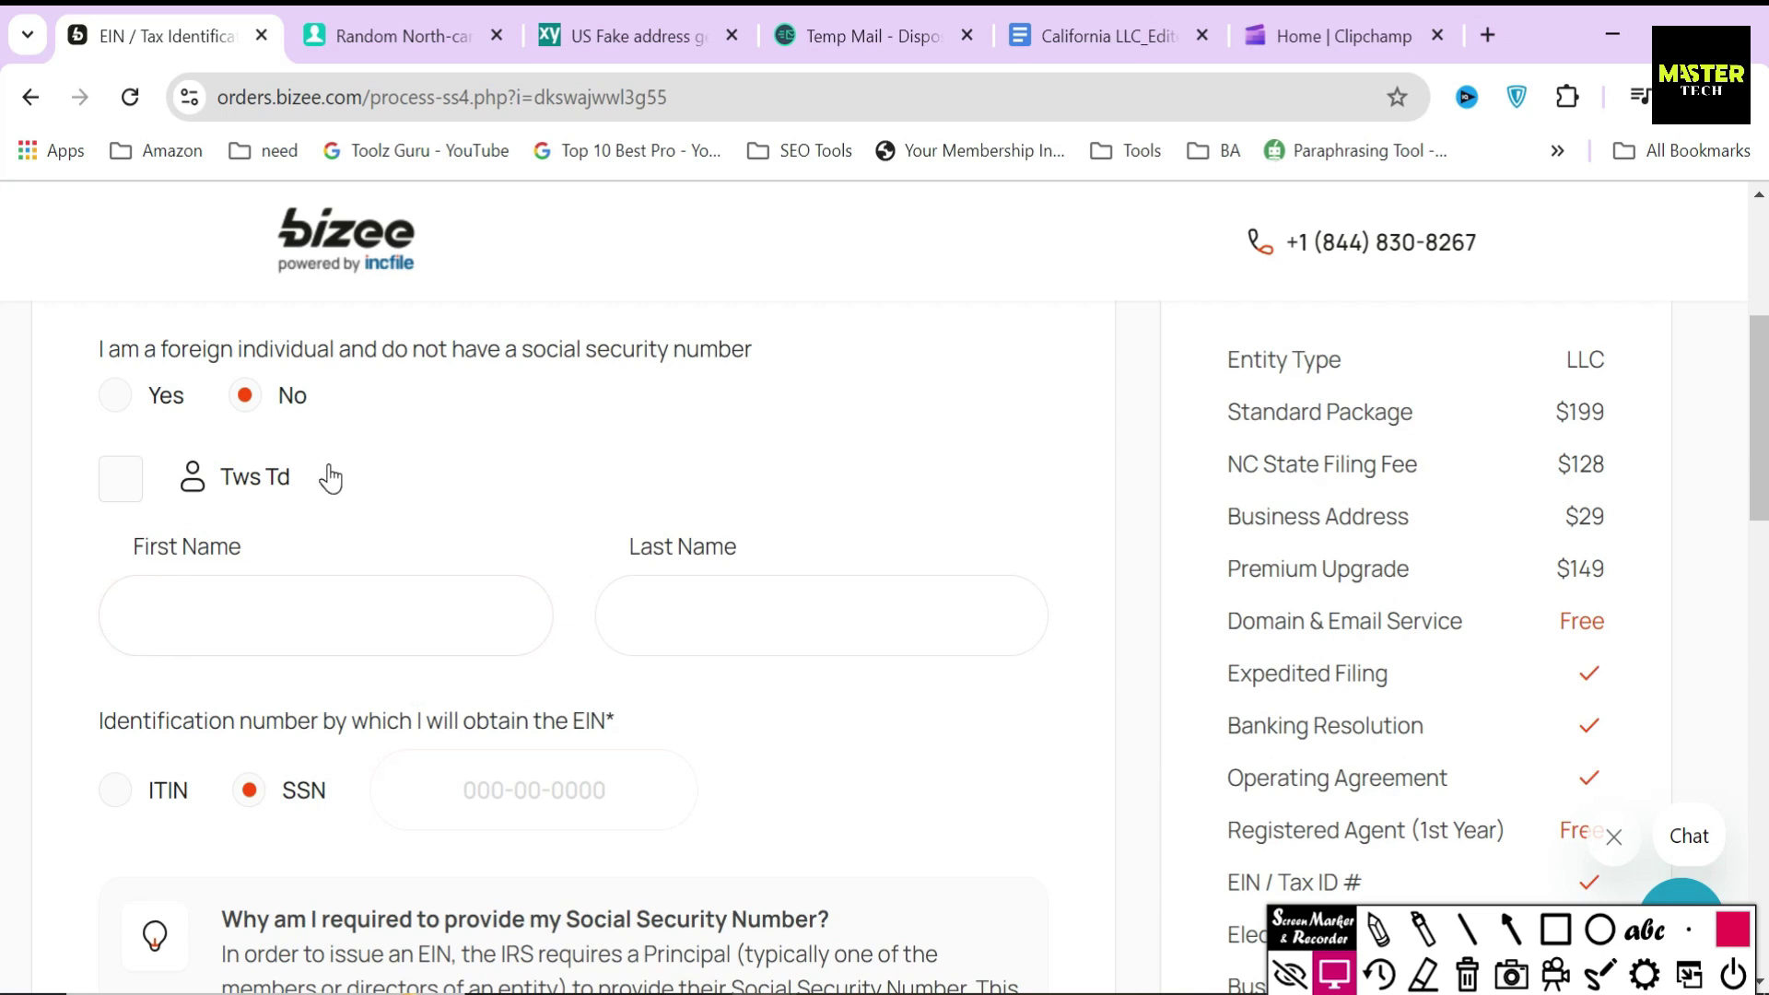
left_click(126, 488)
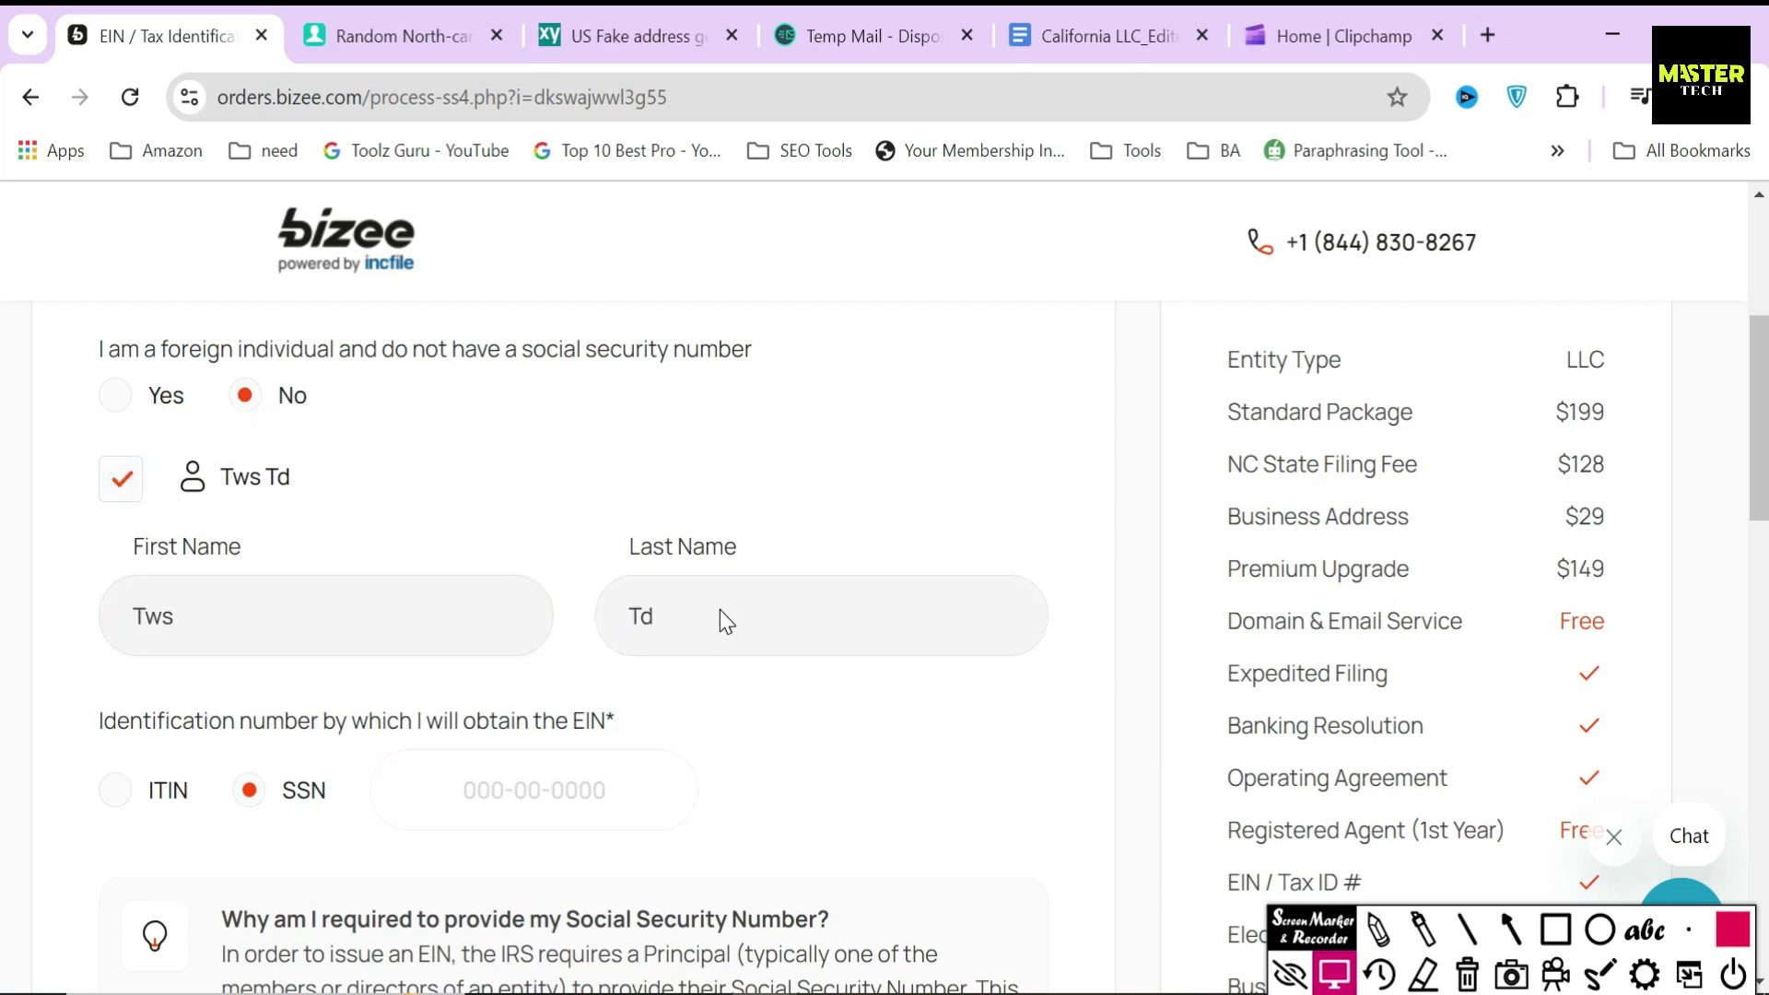
left_click(542, 785)
left_click(795, 796)
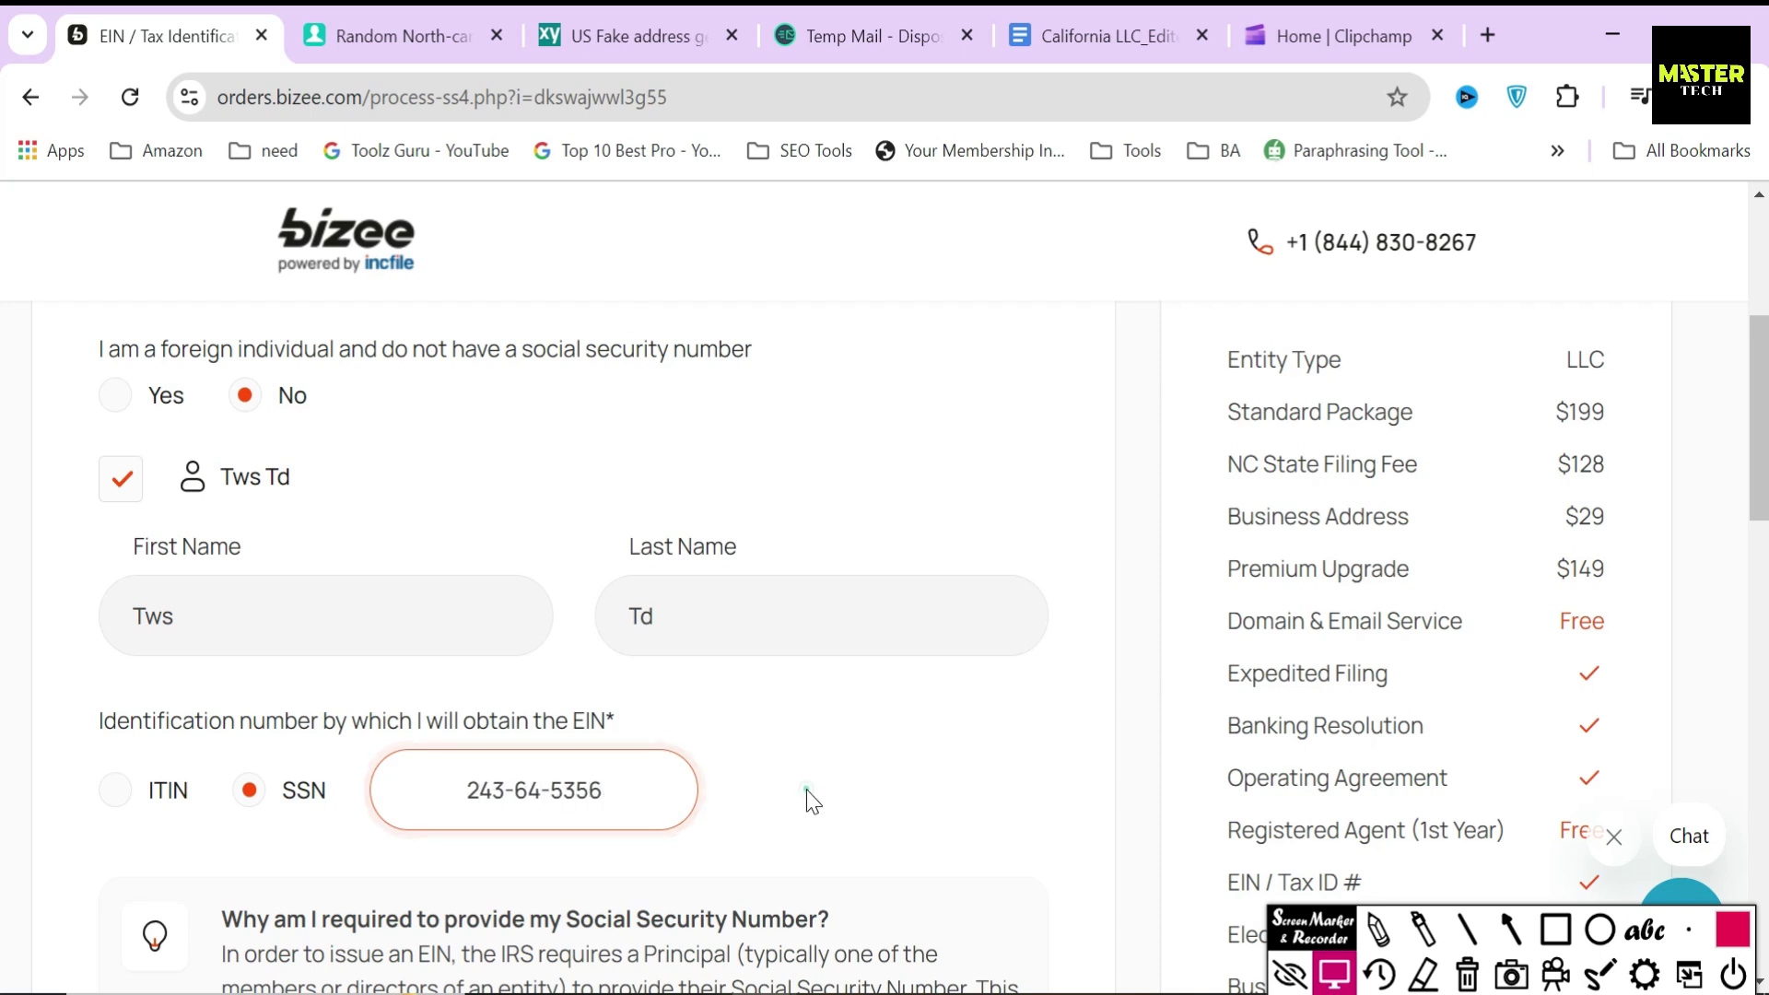
left_click_drag(603, 790, 465, 790)
left_click(800, 774)
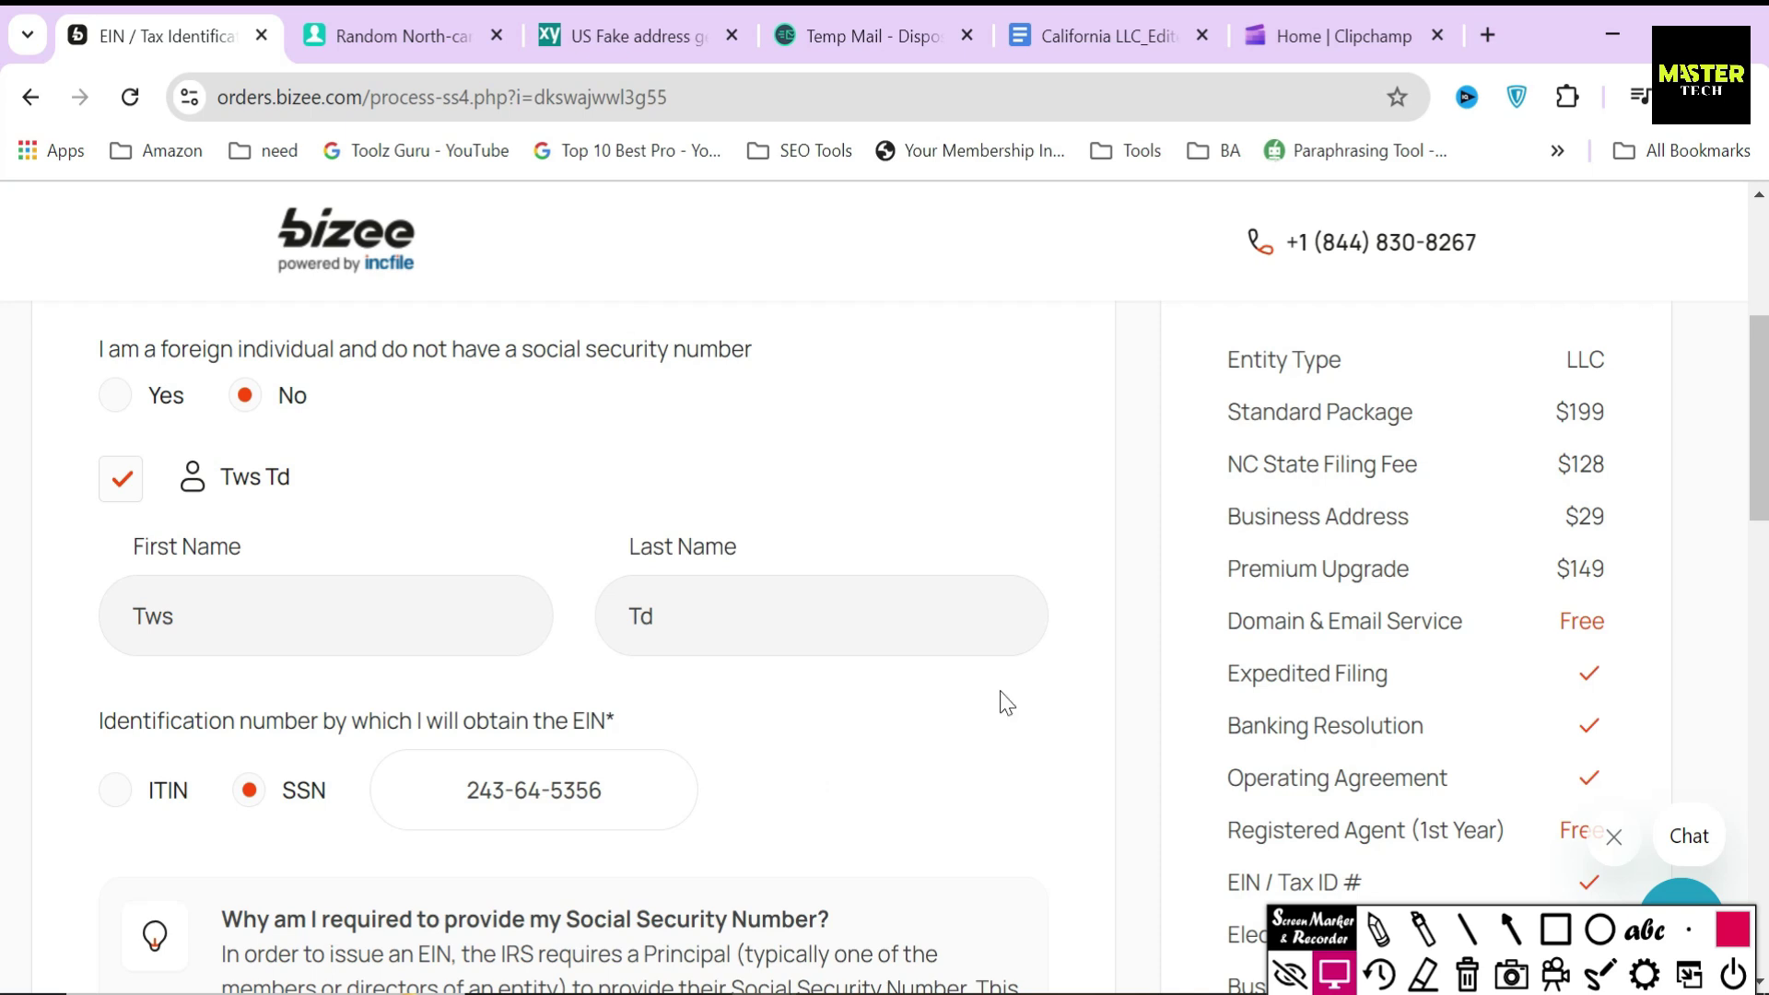
- Tick 'Use the assigned company address provided by Bizee' as the physical address and submit
scroll(999, 696, "down", 5)
scroll(684, 664, "down", 3)
left_click_drag(42, 535, 470, 534)
scroll(470, 535, "down", 1)
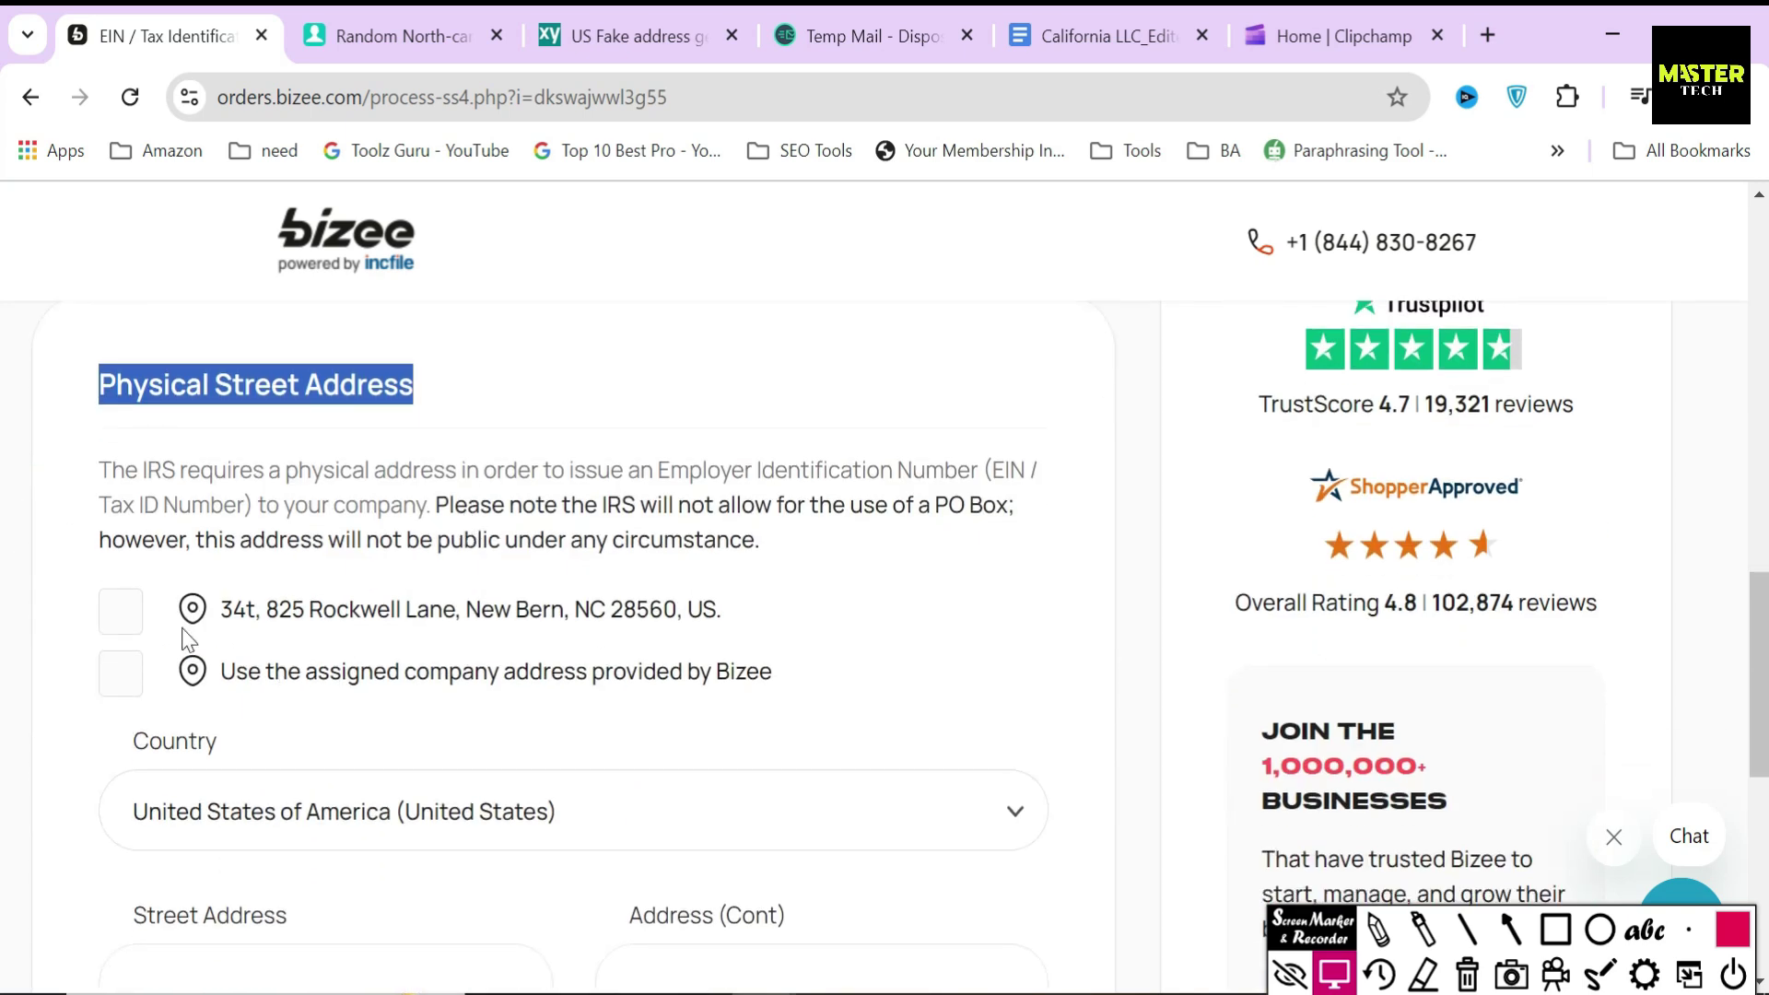
left_click(121, 675)
left_click_drag(776, 672, 222, 682)
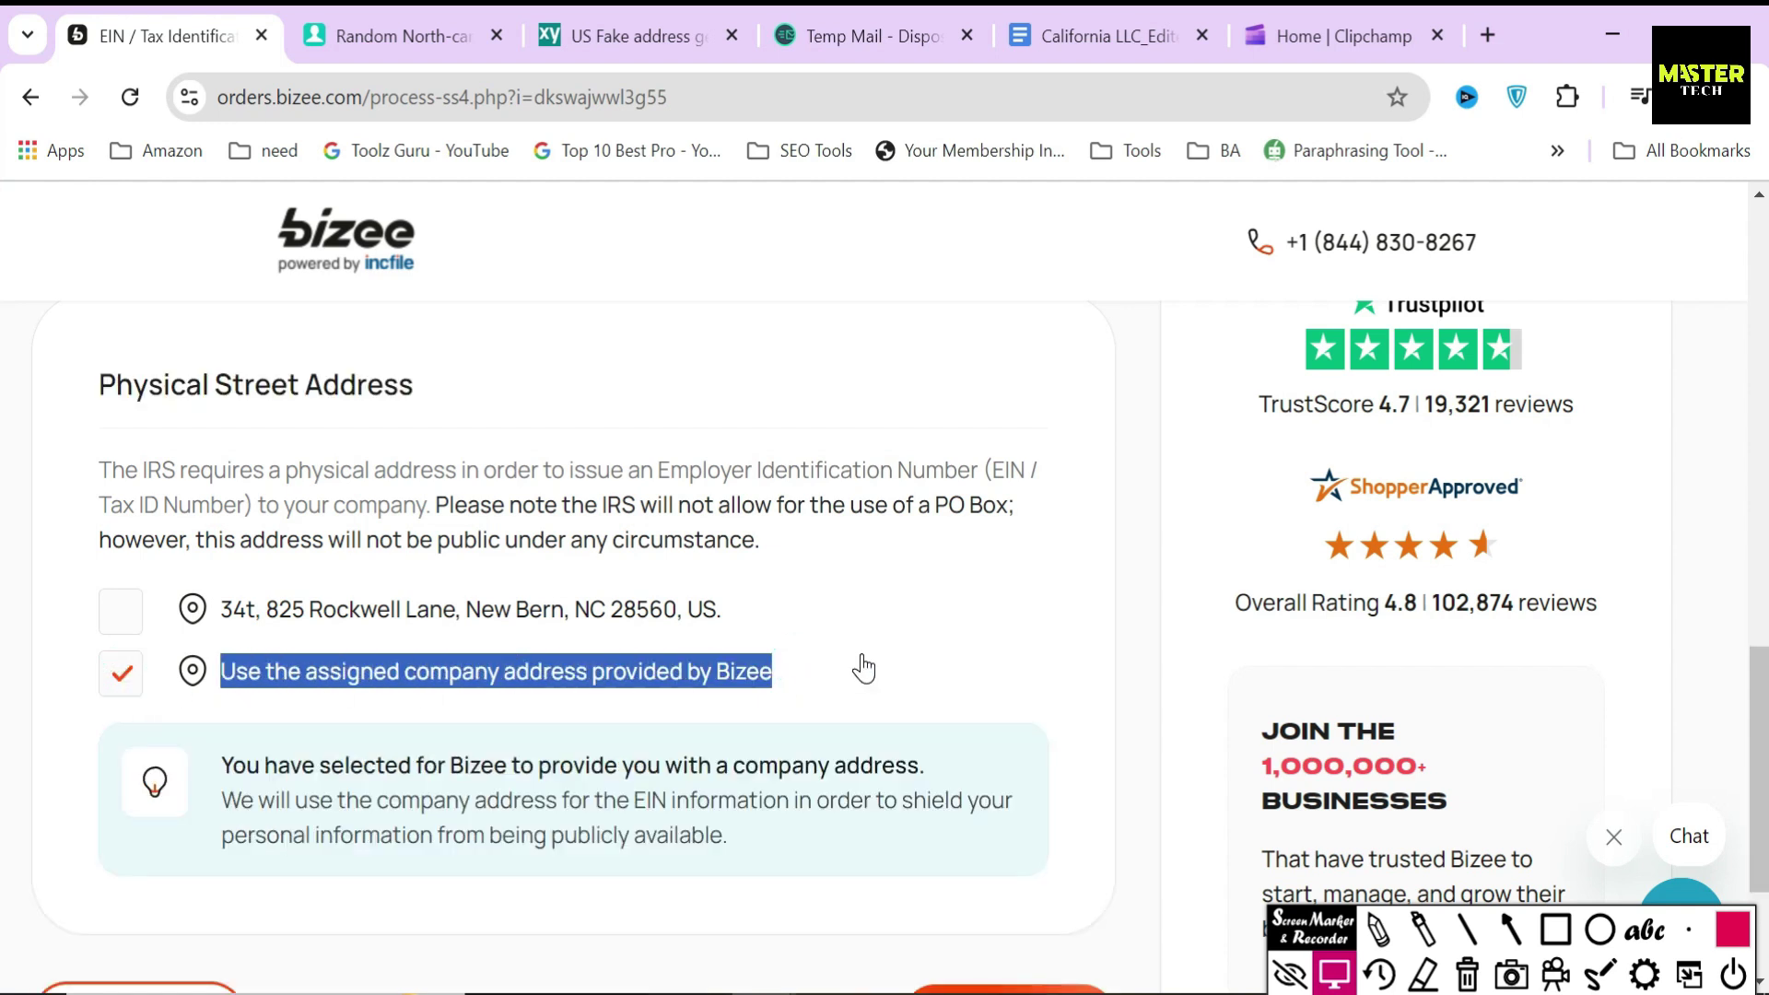
left_click(859, 656)
left_click(123, 674)
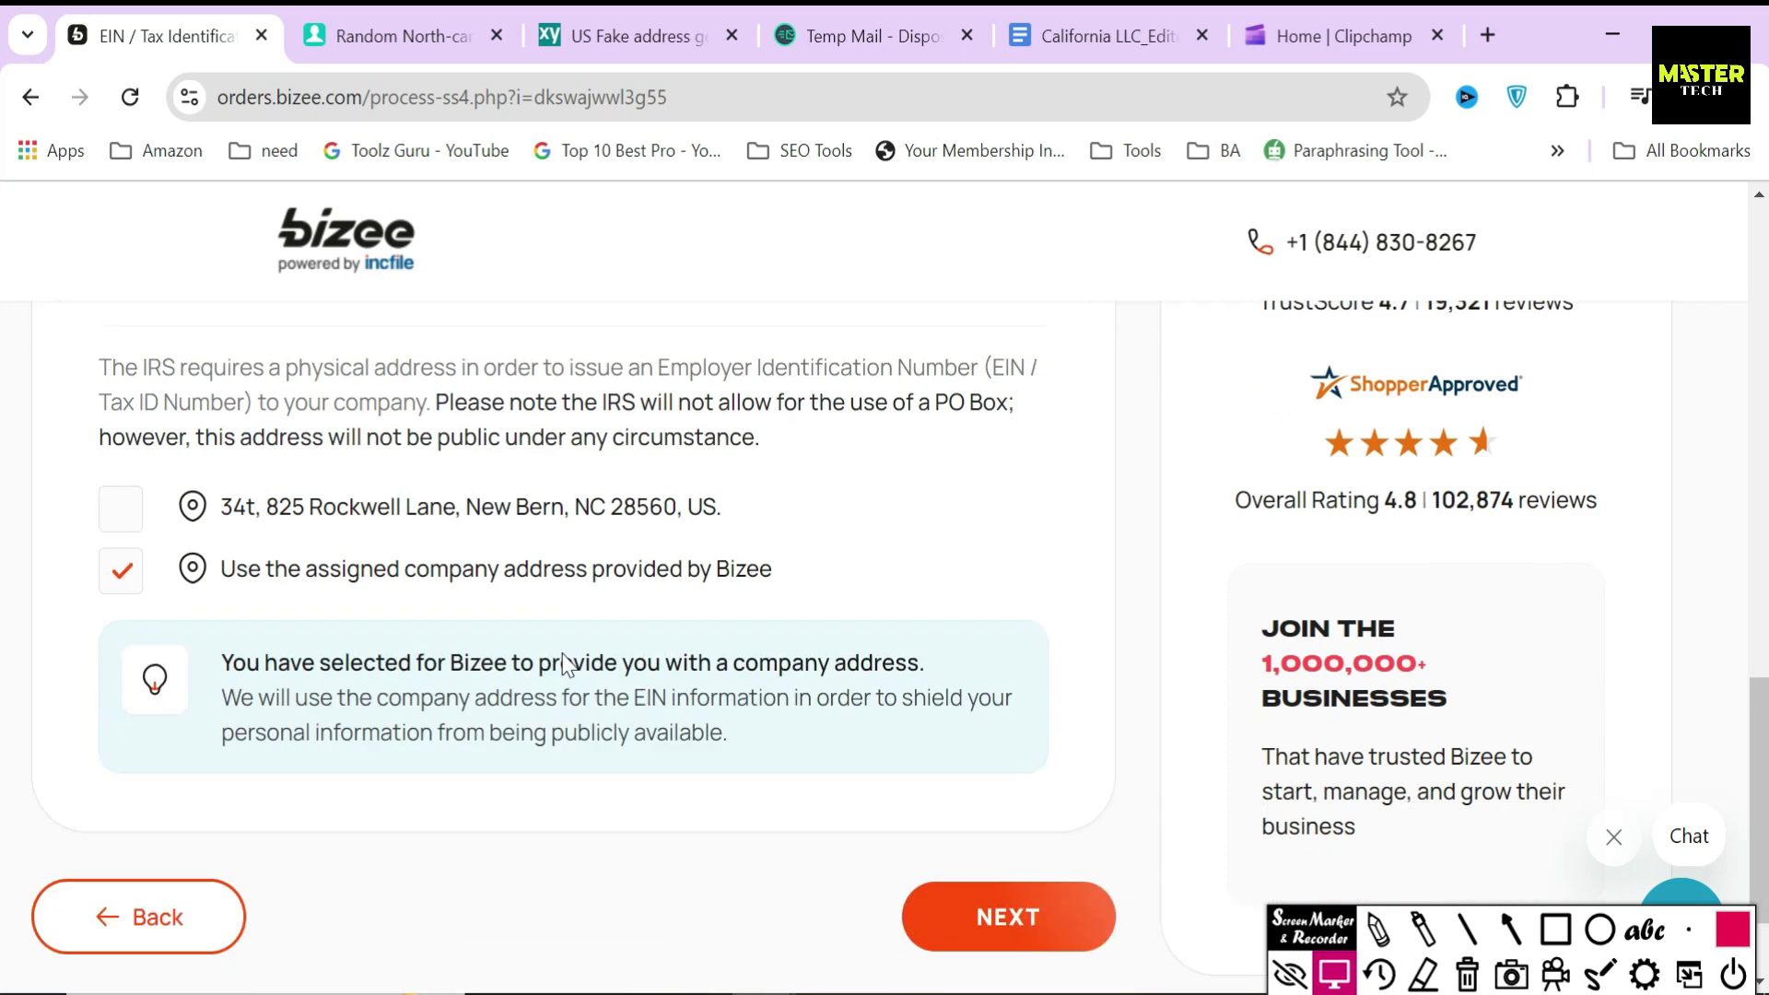
left_click(1011, 765)
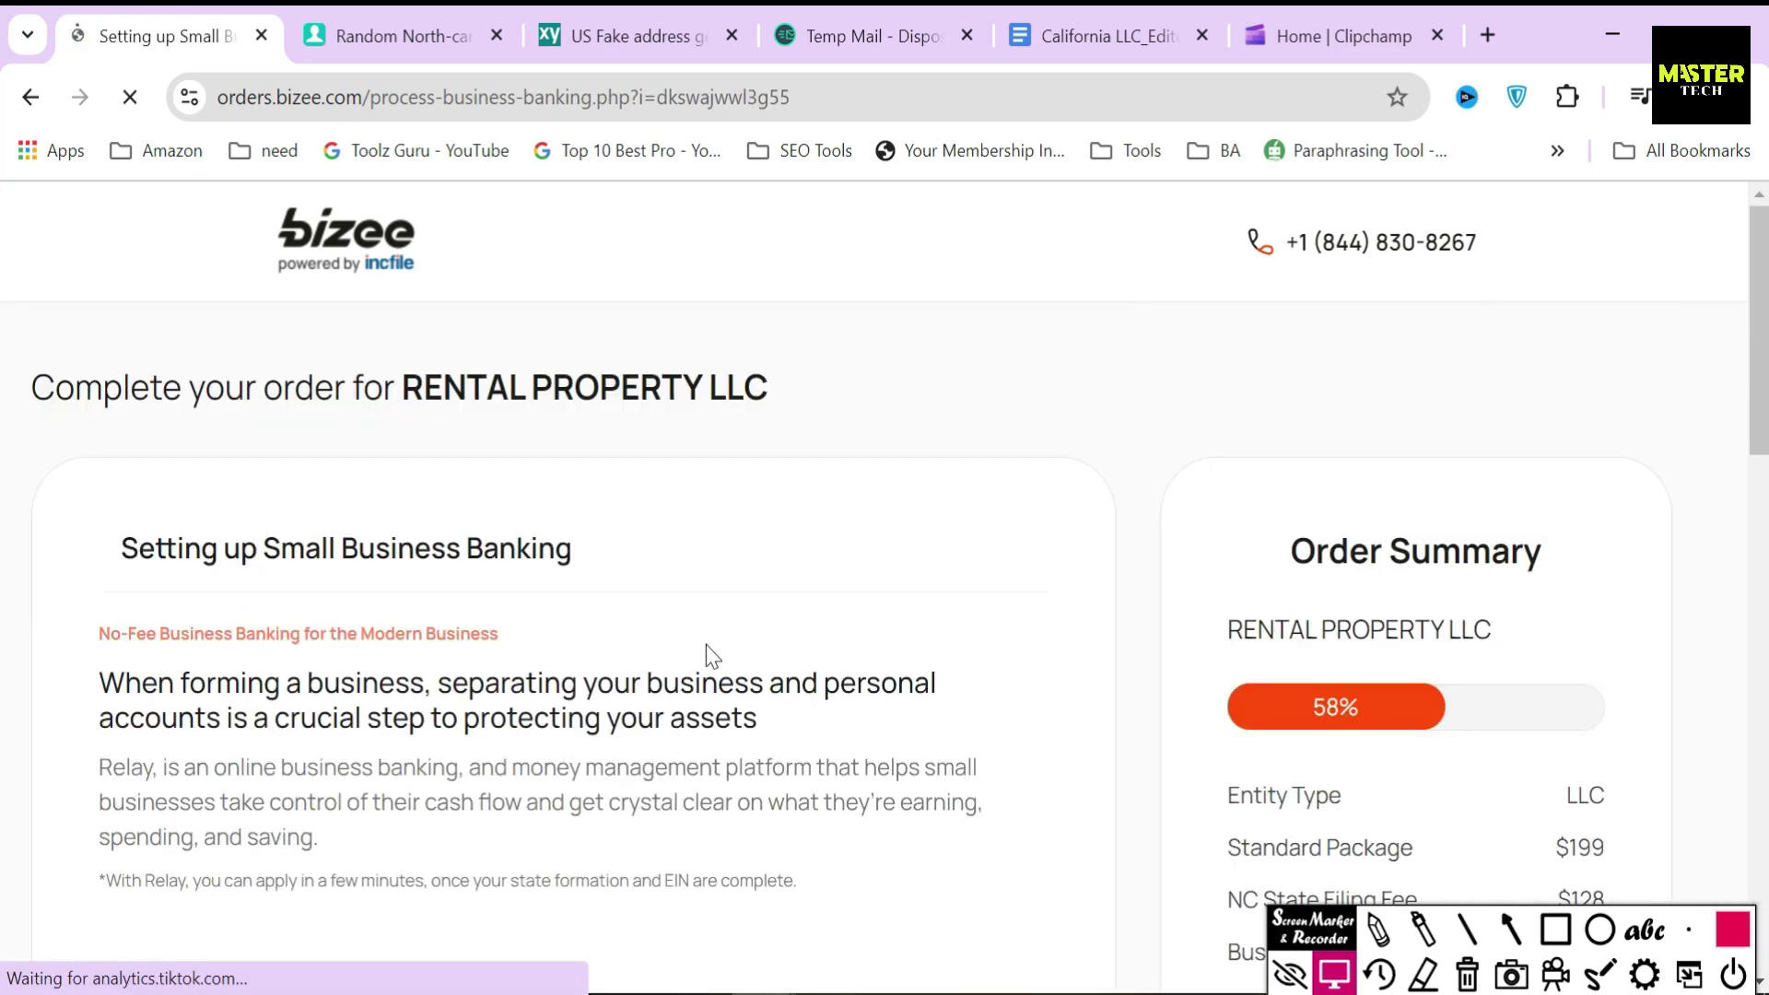
- Review the Relay offer (no fees, up to 20 checking accounts, FDIC insured) at the $505 total
left_click_drag(116, 549, 727, 553)
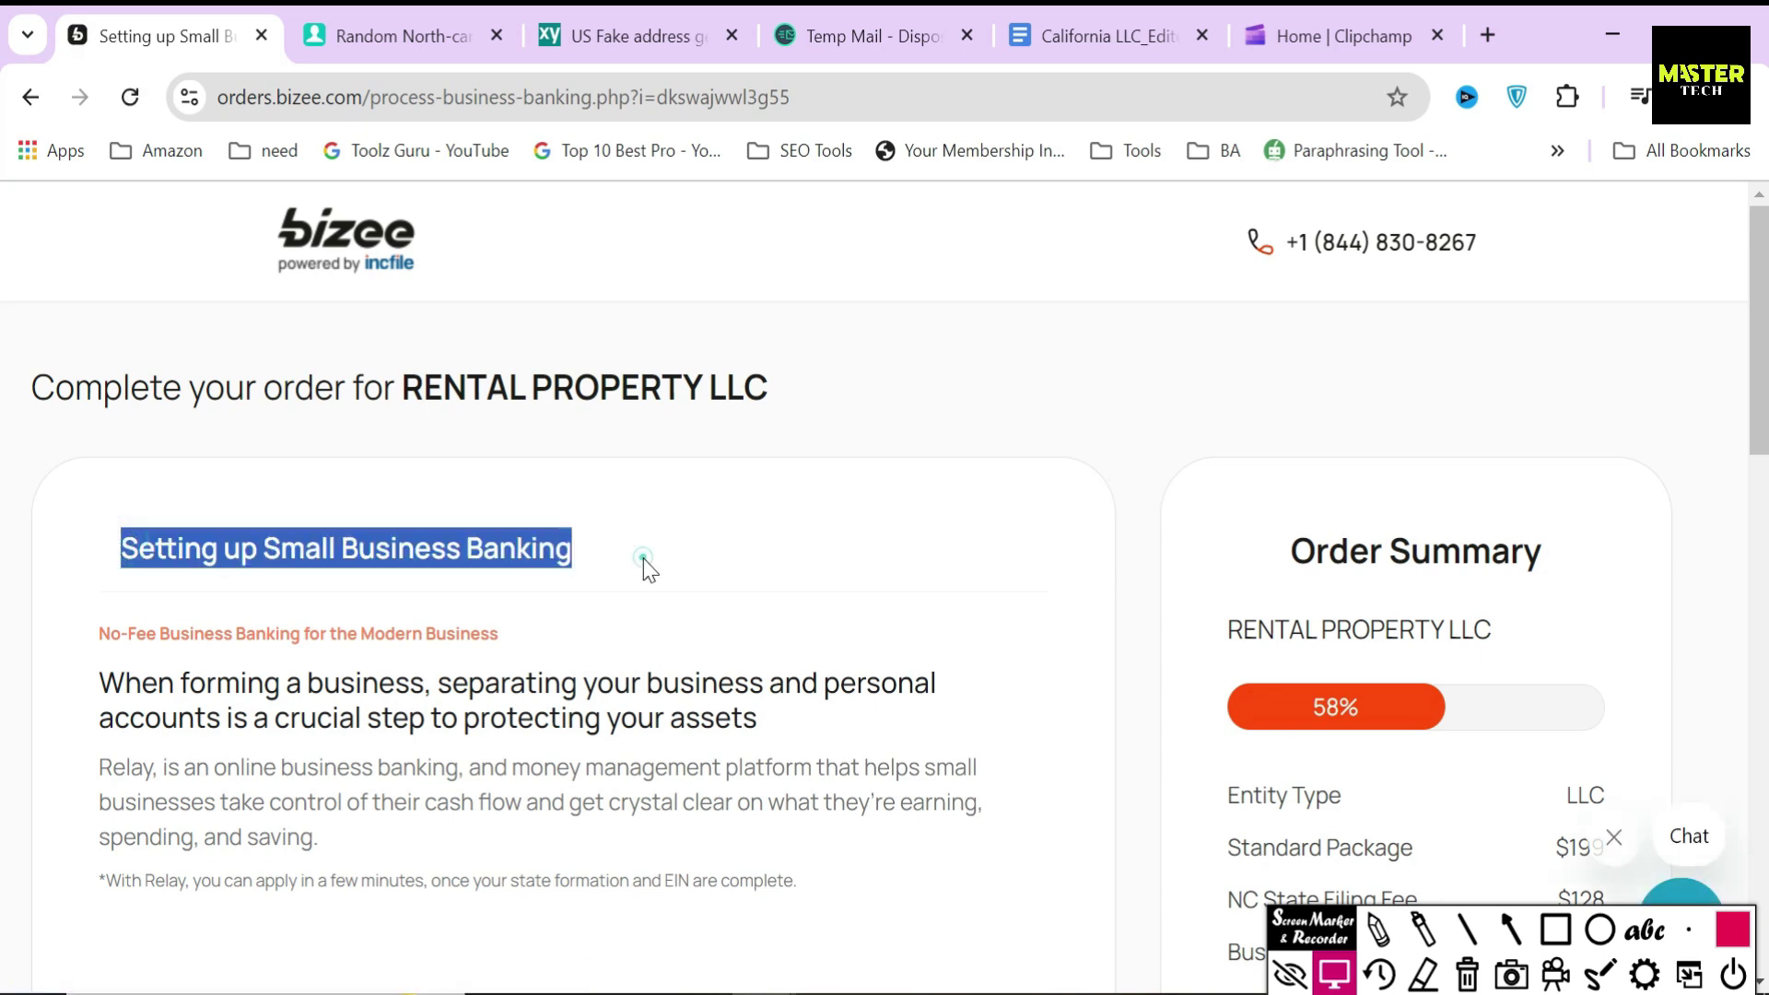
left_click(643, 559)
scroll(645, 562, "down", 5)
scroll(643, 562, "down", 3)
scroll(369, 589, "up", 2)
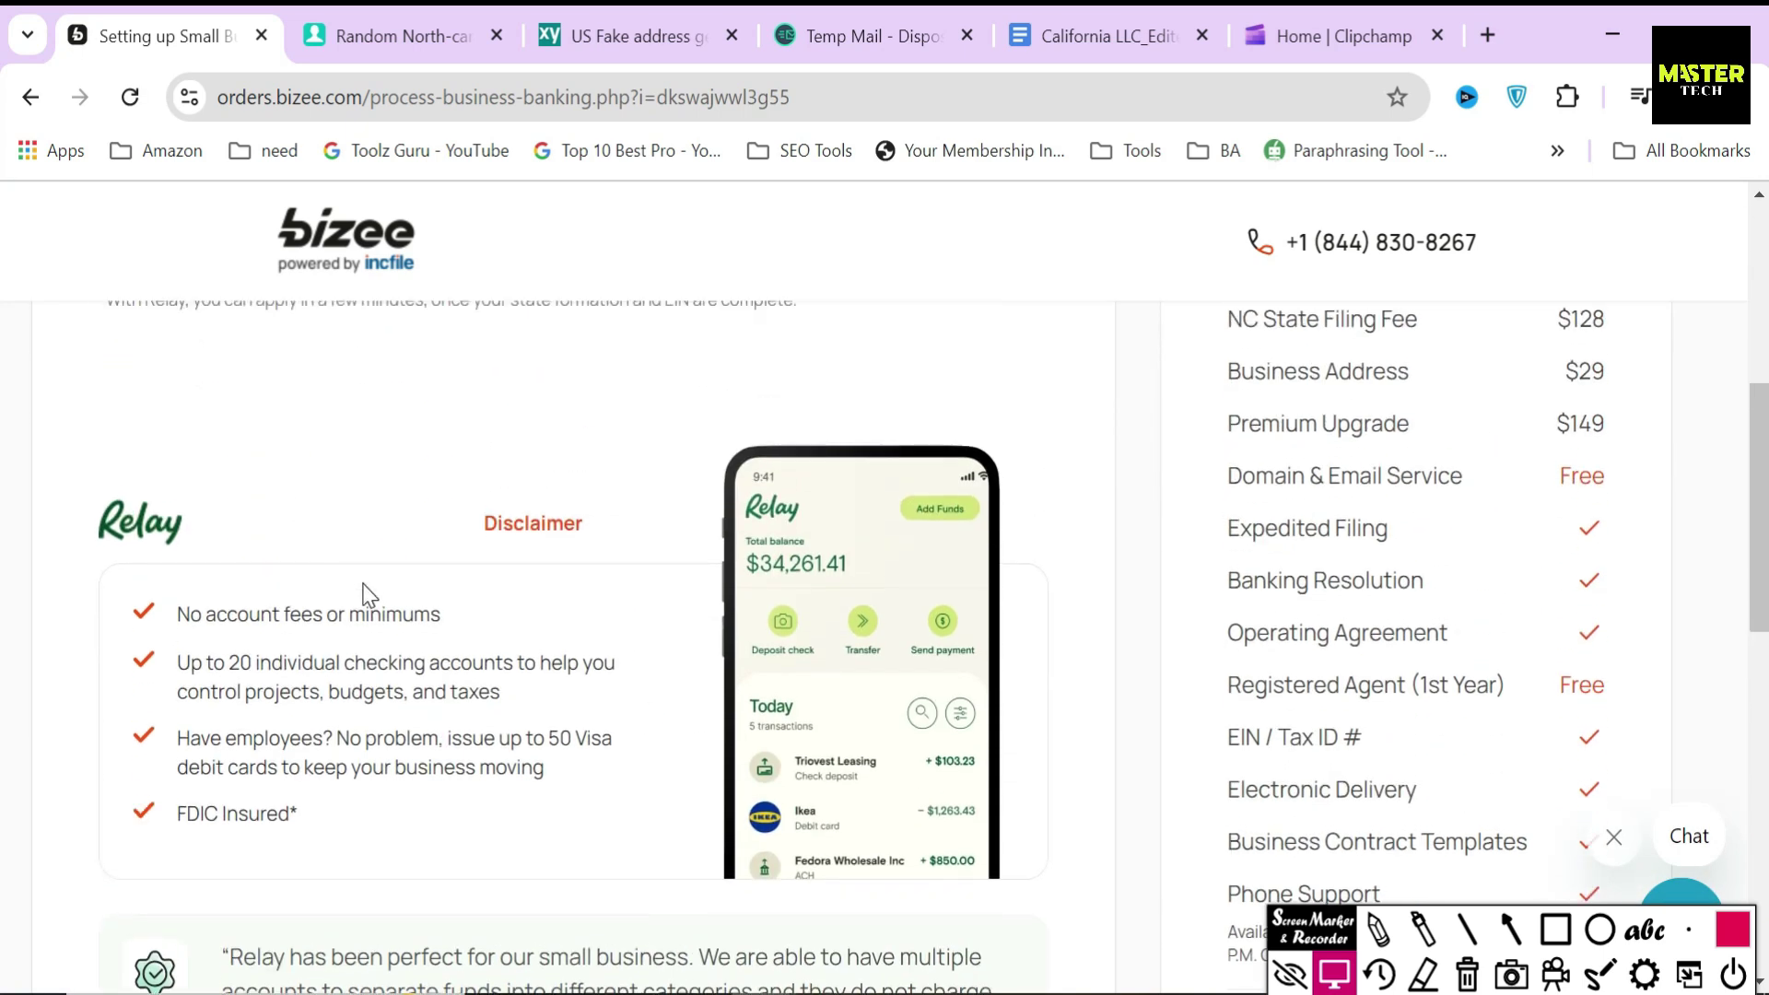
left_click(214, 521)
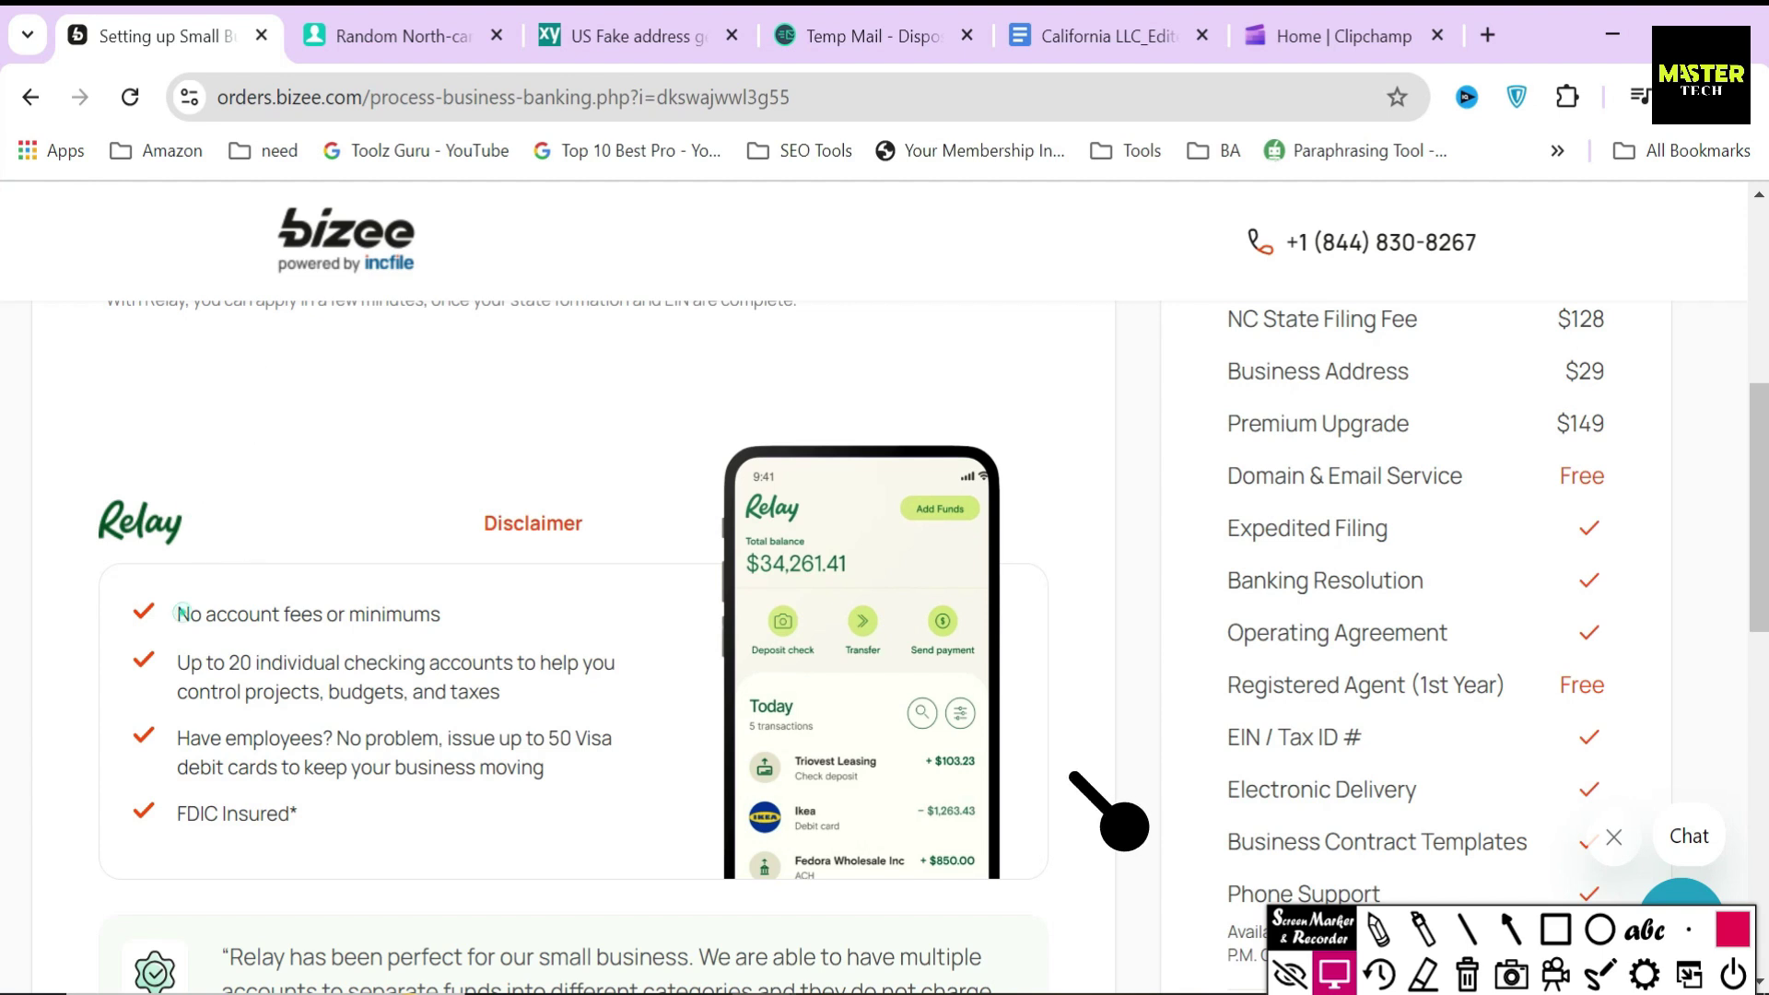
left_click_drag(177, 610, 446, 821)
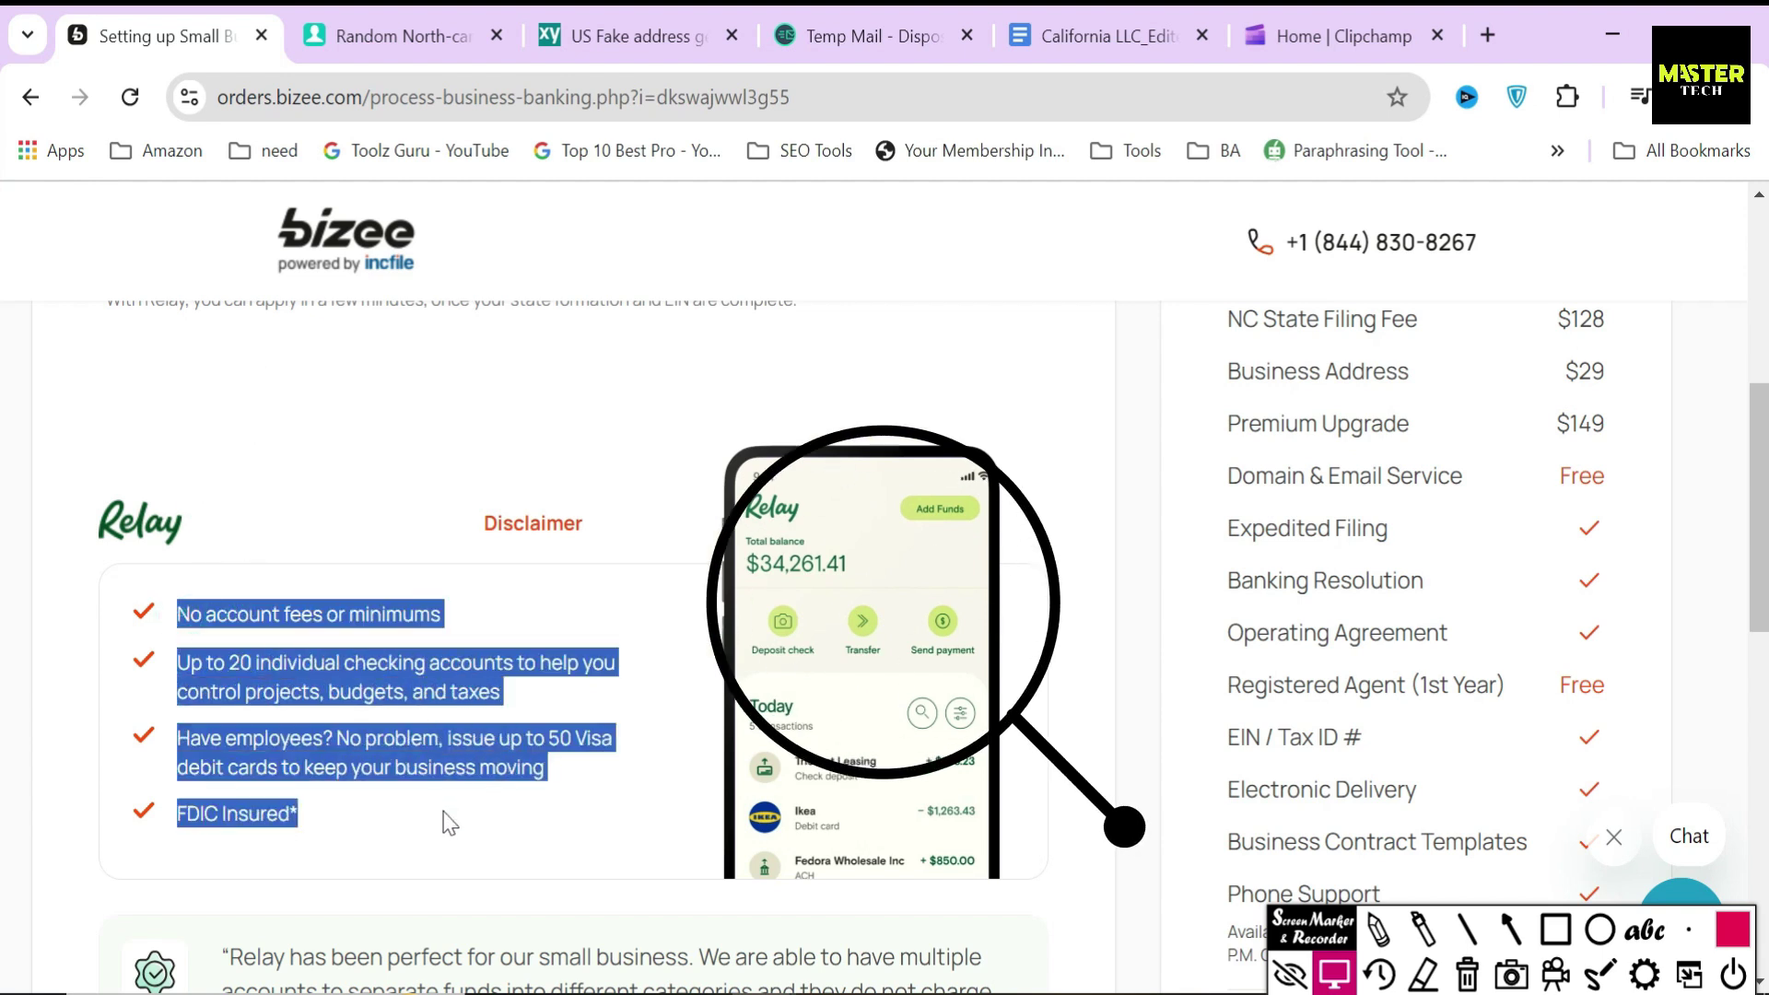
left_click(648, 845)
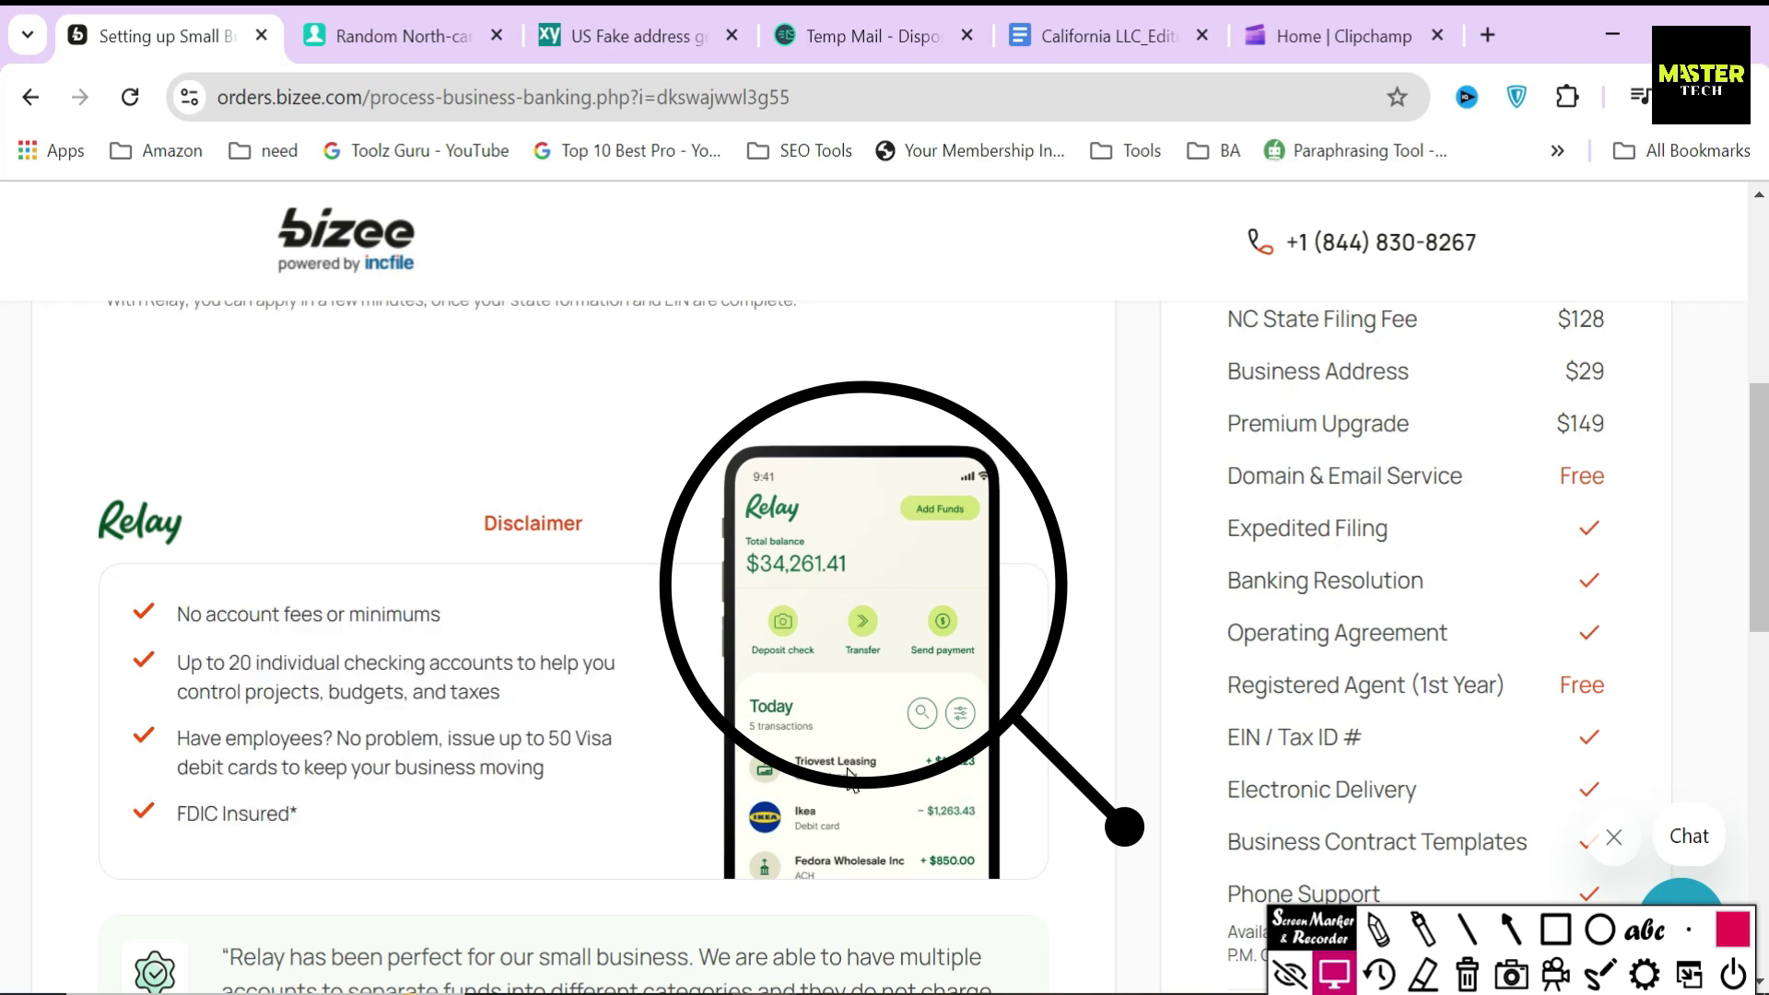
scroll(842, 750, "down", 6)
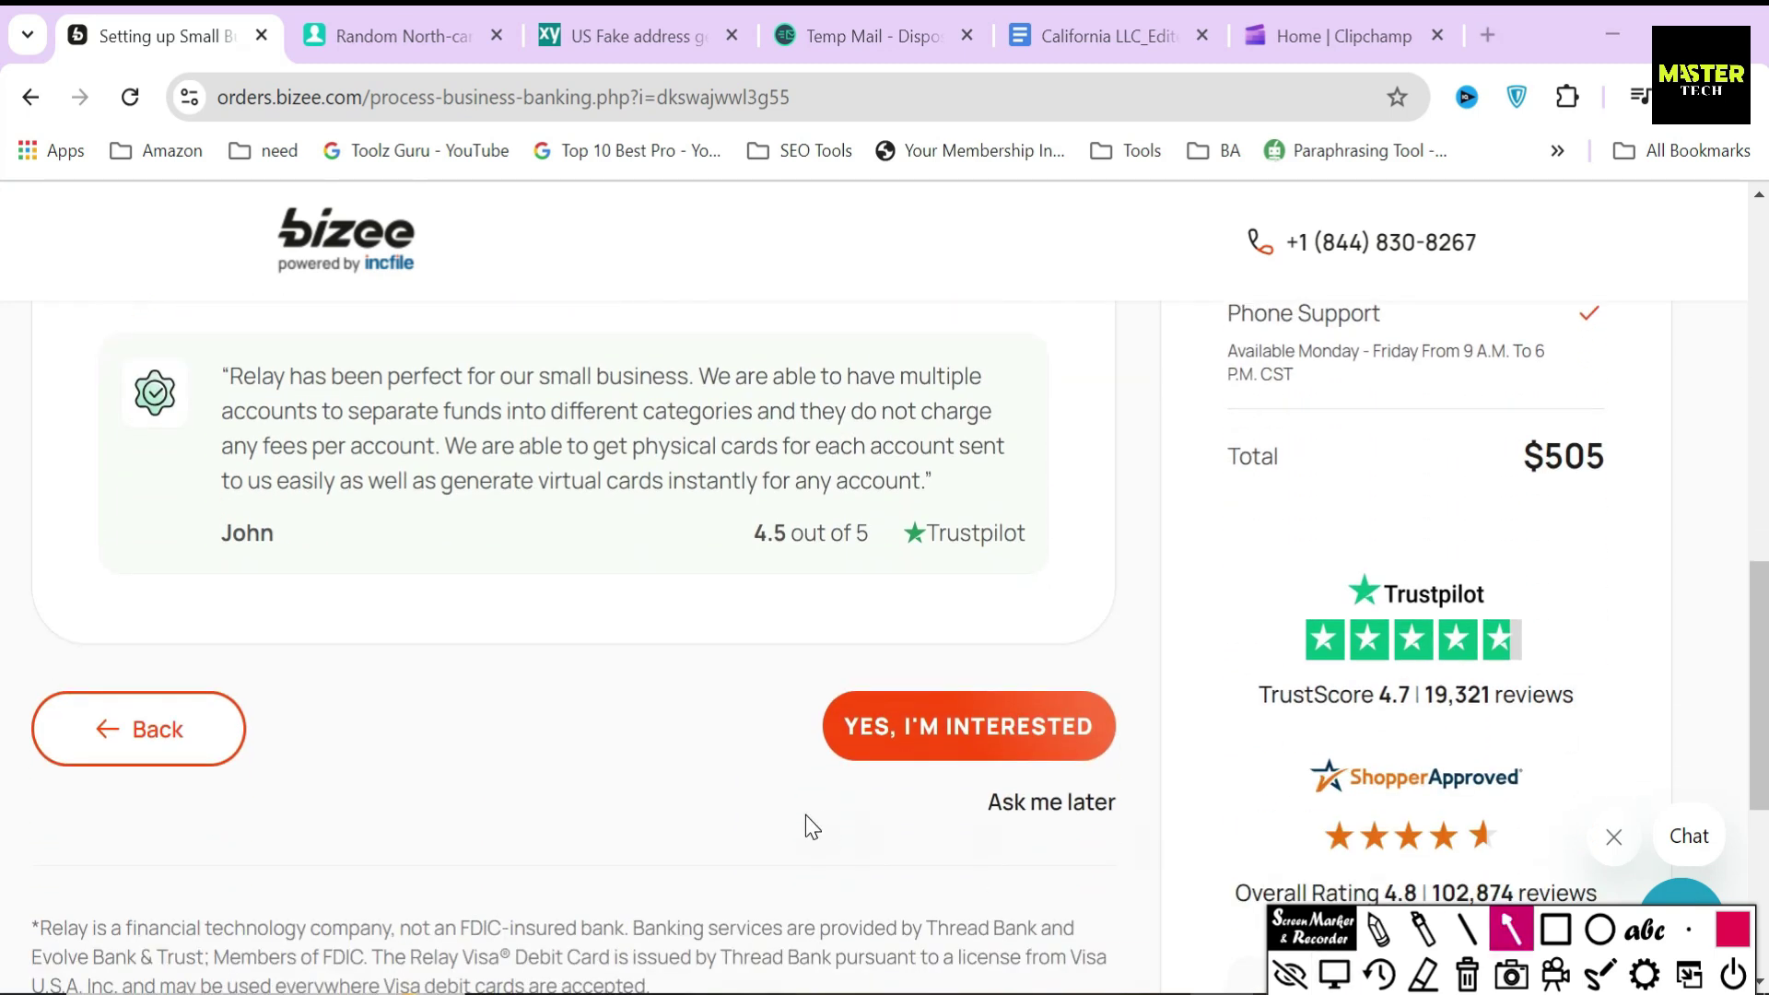
left_click_drag(821, 811, 980, 816)
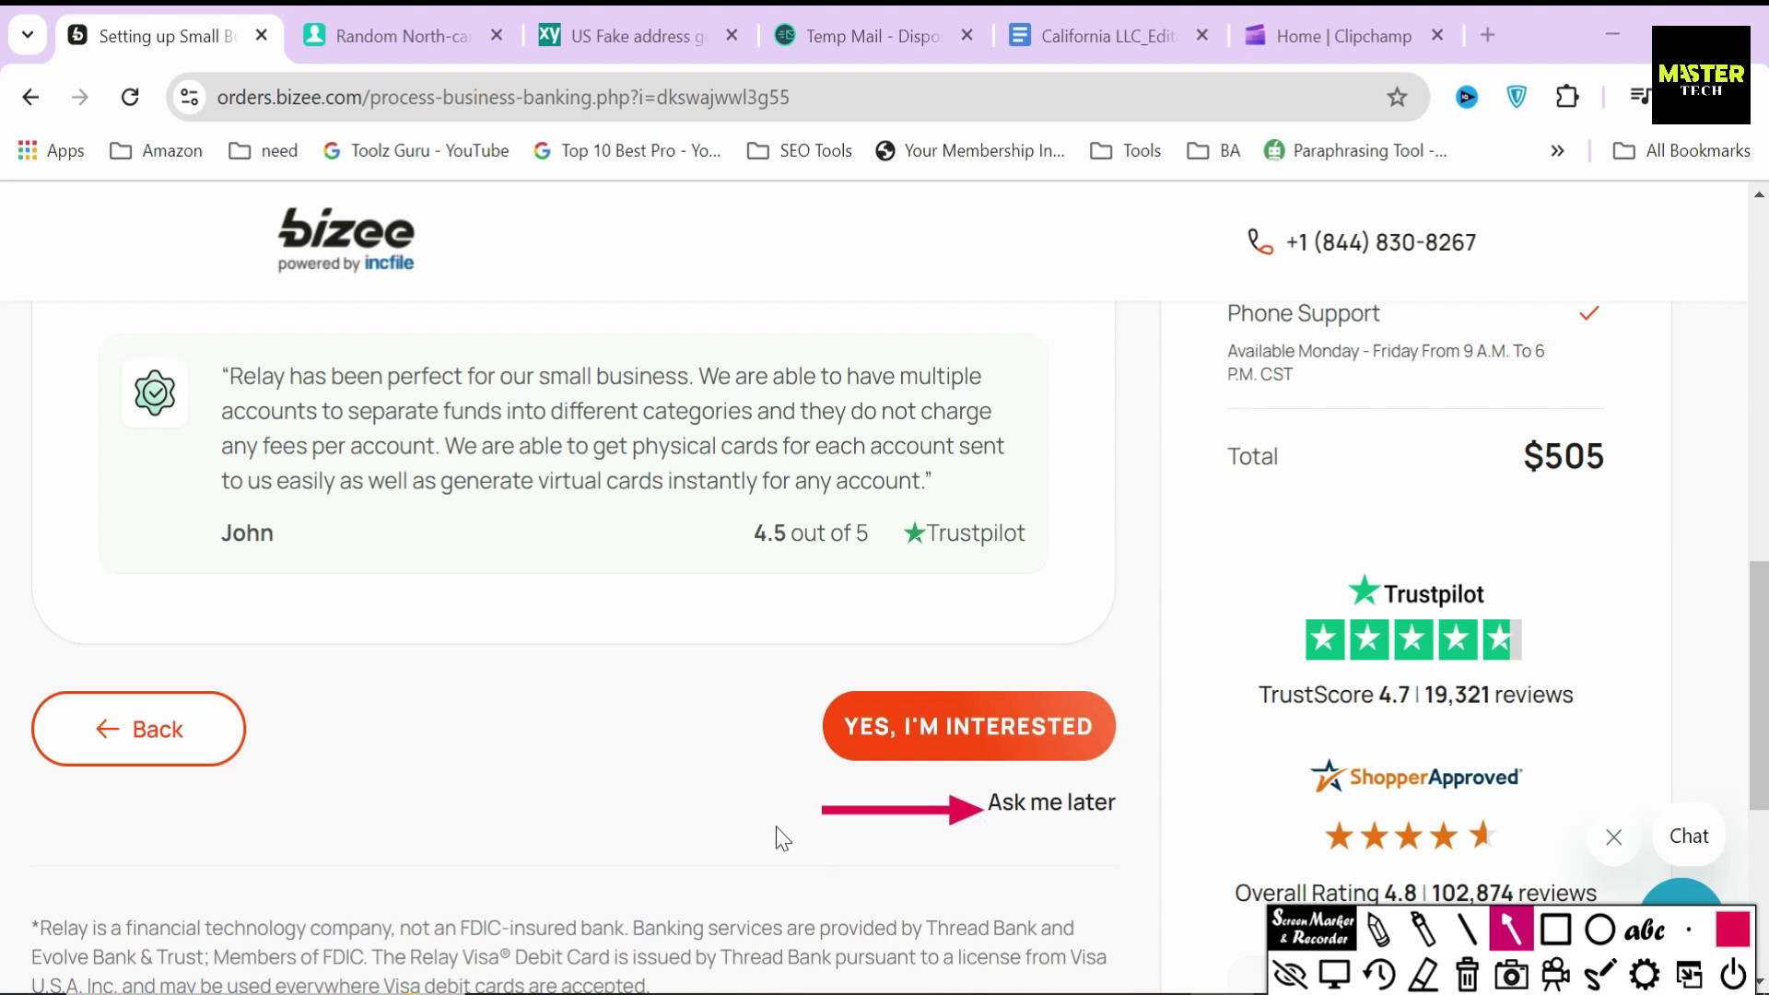
left_click(1467, 974)
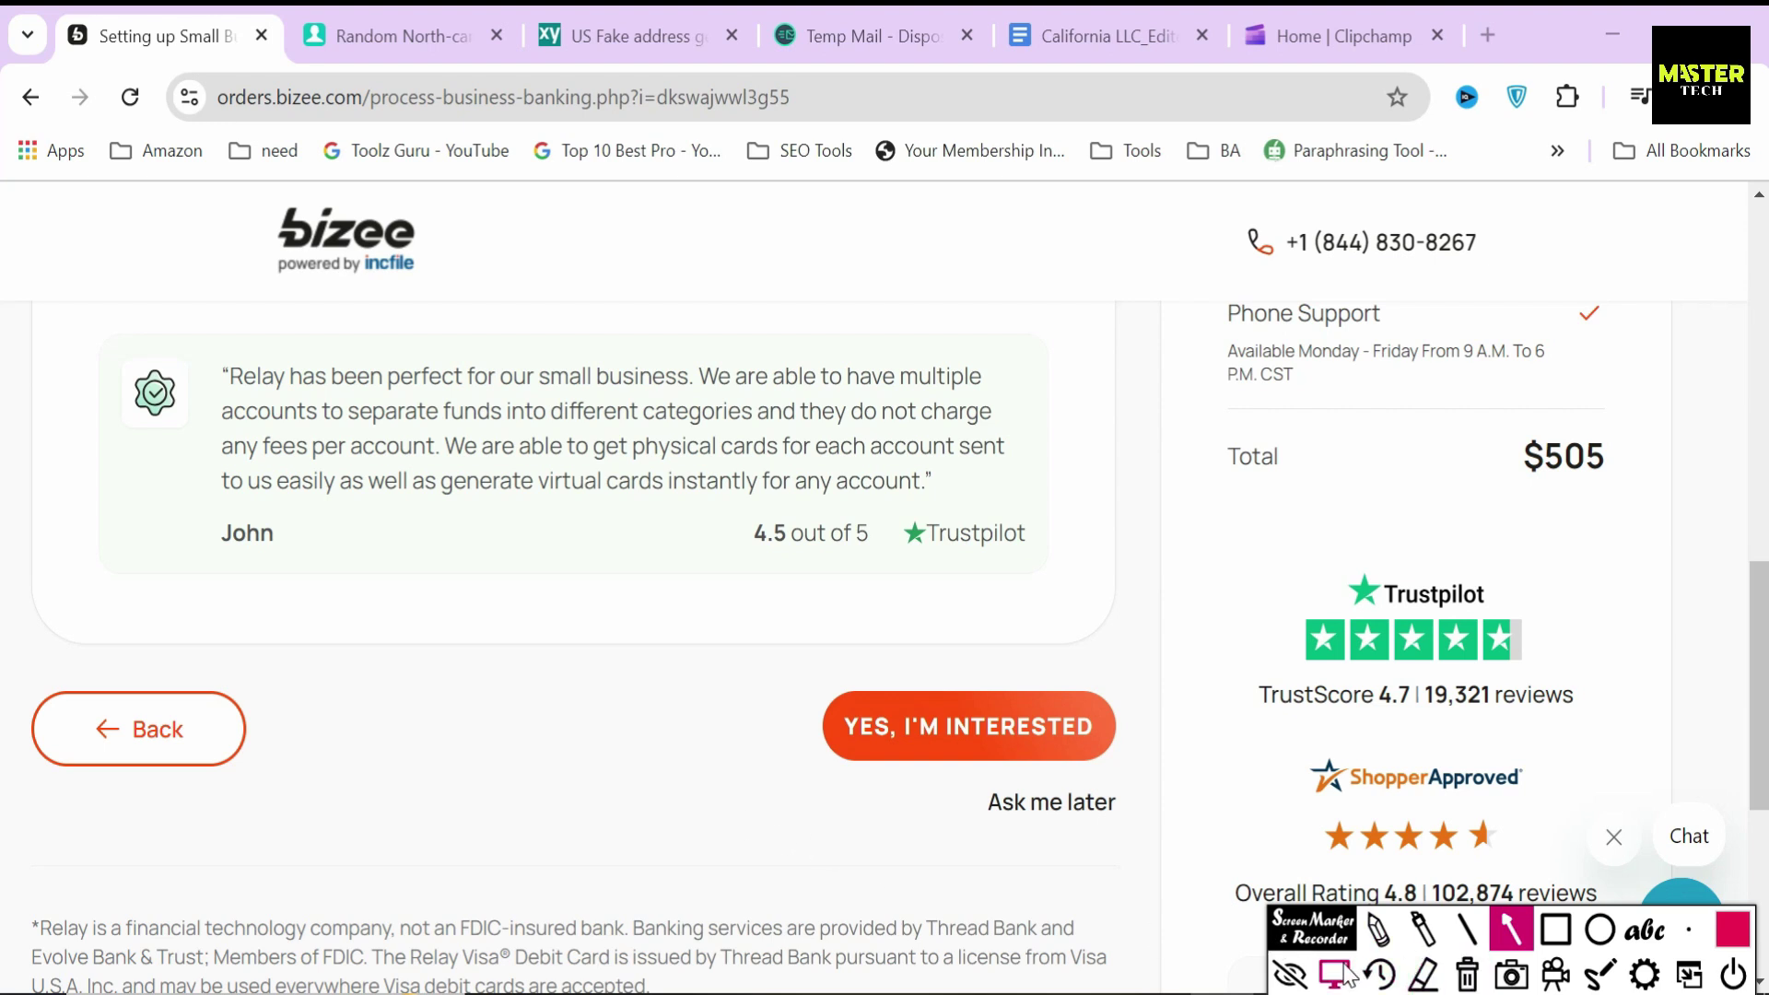
left_click(1334, 974)
- Answer YES, I'M INTERESTED to the Relay business banking offer
left_click(976, 721)
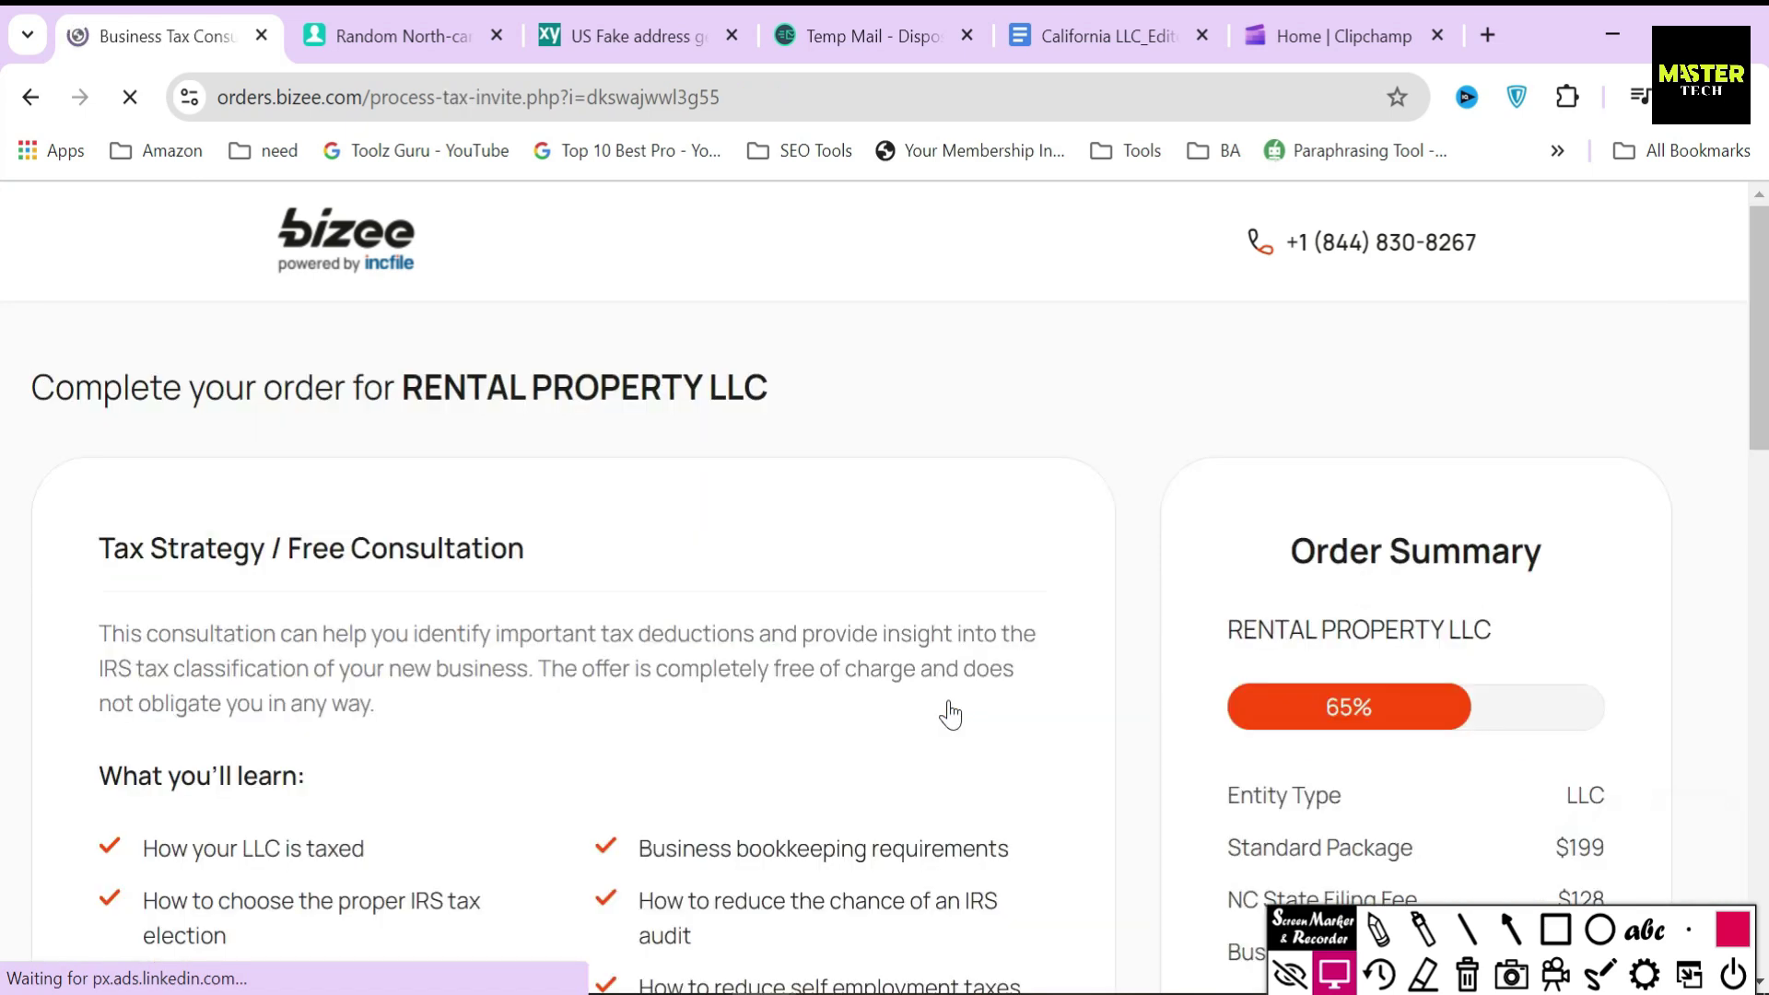
left_click_drag(96, 548, 582, 553)
left_click(579, 547)
scroll(549, 644, "down", 5)
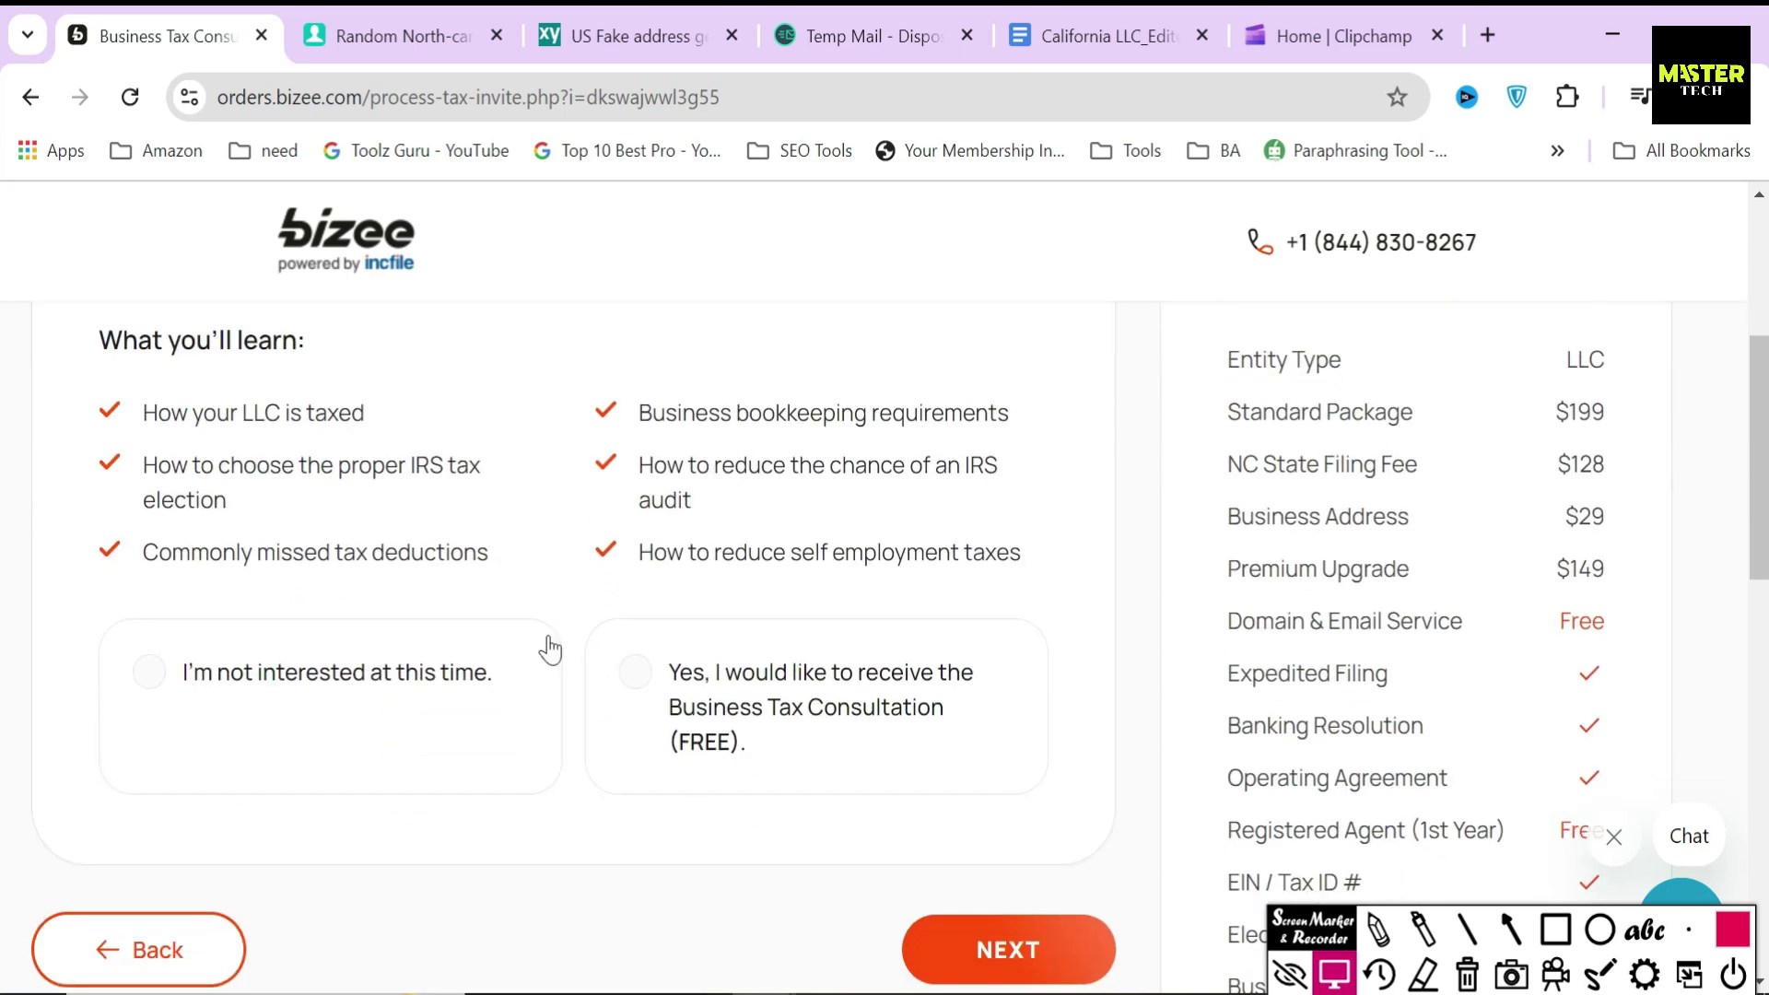
- Choose 'Yes, I would like to receive the Business Tax Consultation (FREE)' and continue
left_click(718, 714)
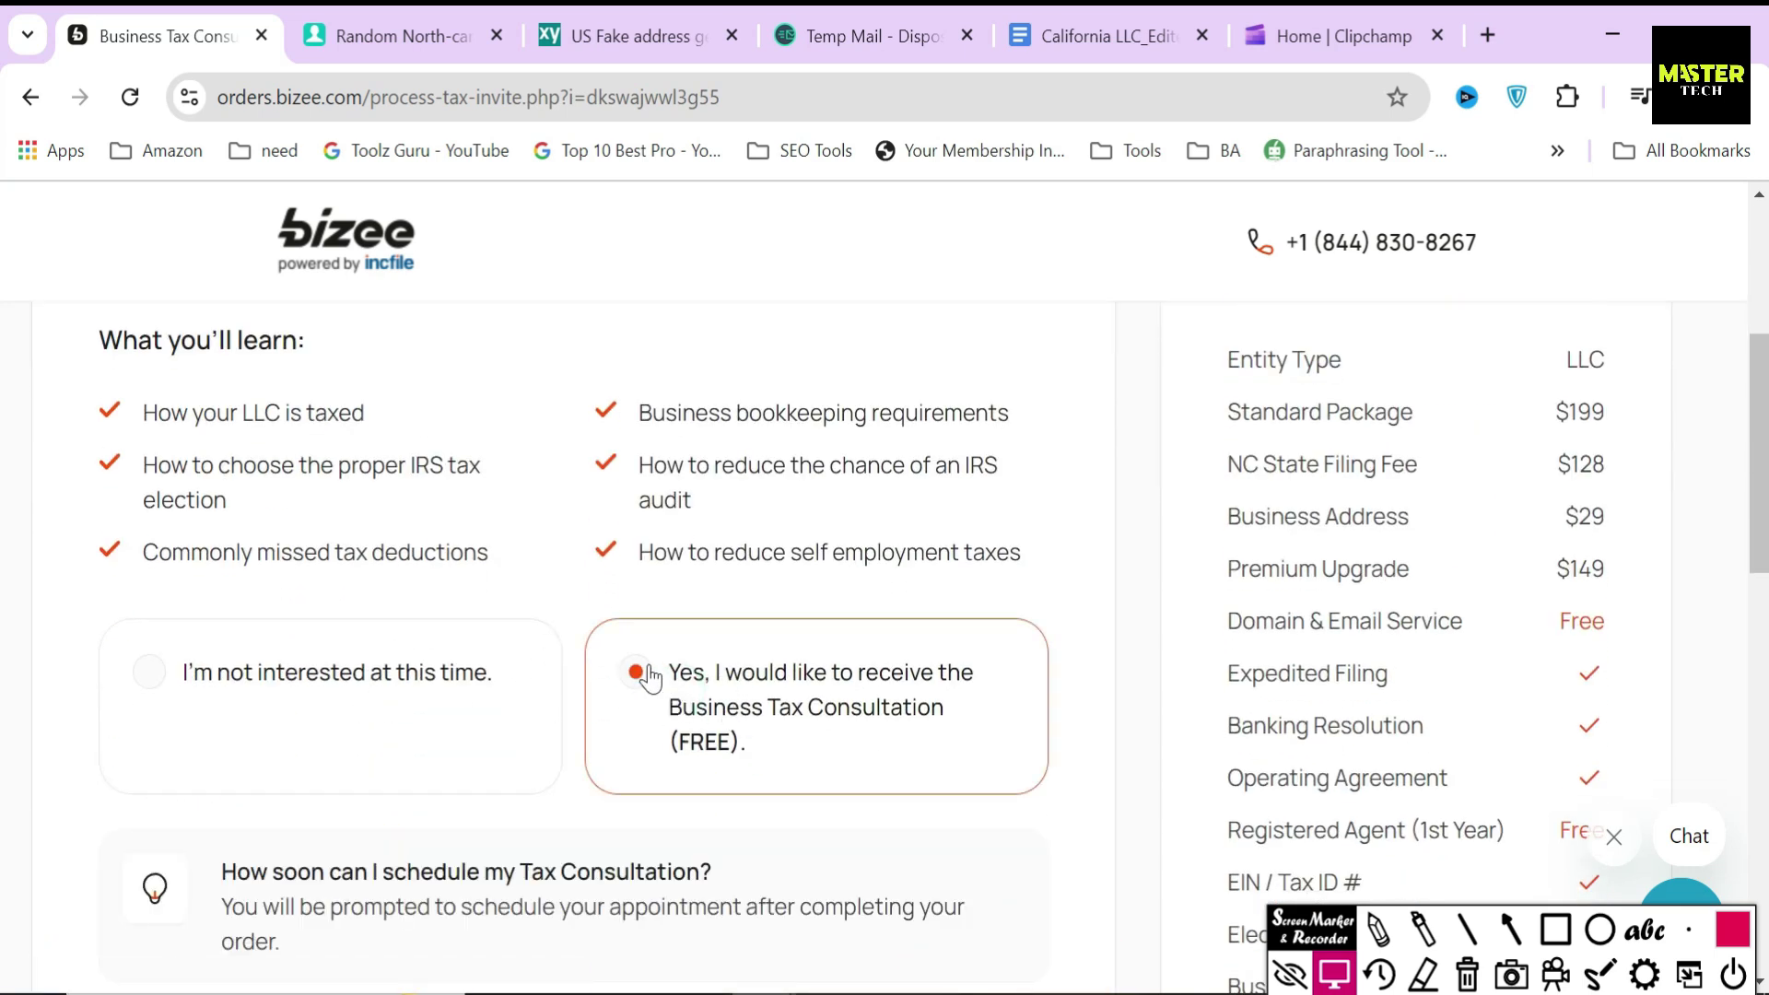
left_click_drag(126, 378, 534, 569)
left_click_drag(586, 402, 1040, 573)
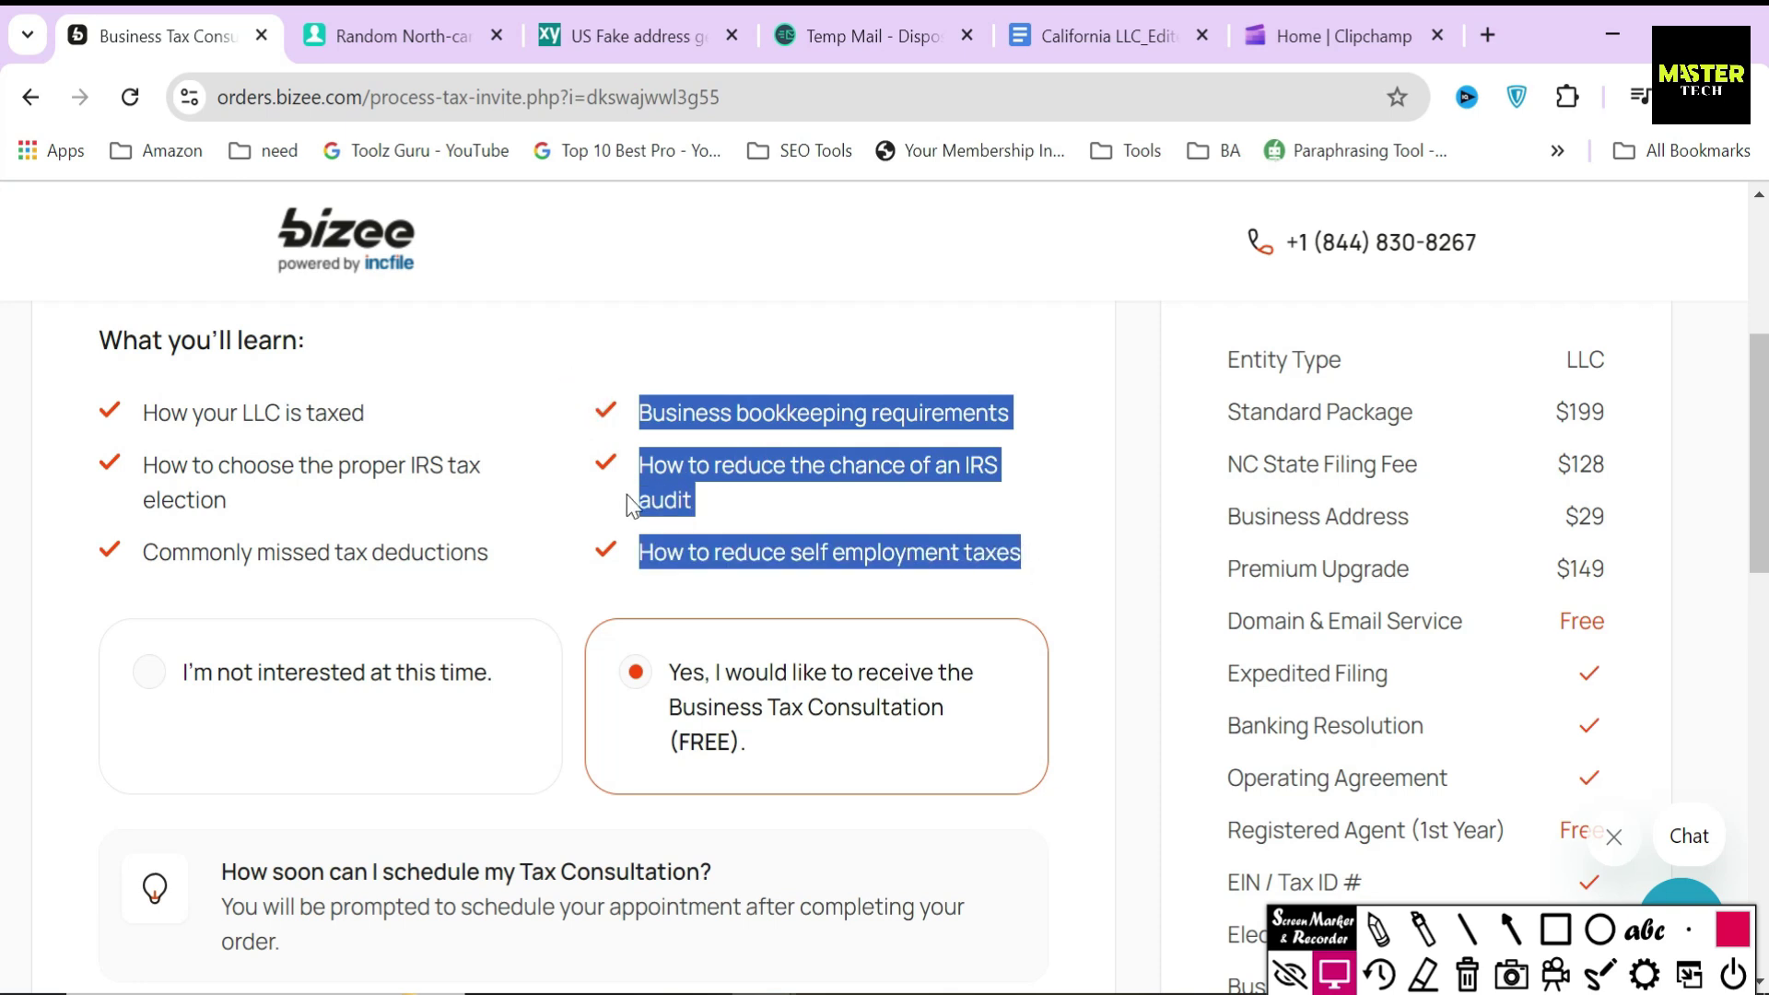
left_click(594, 593)
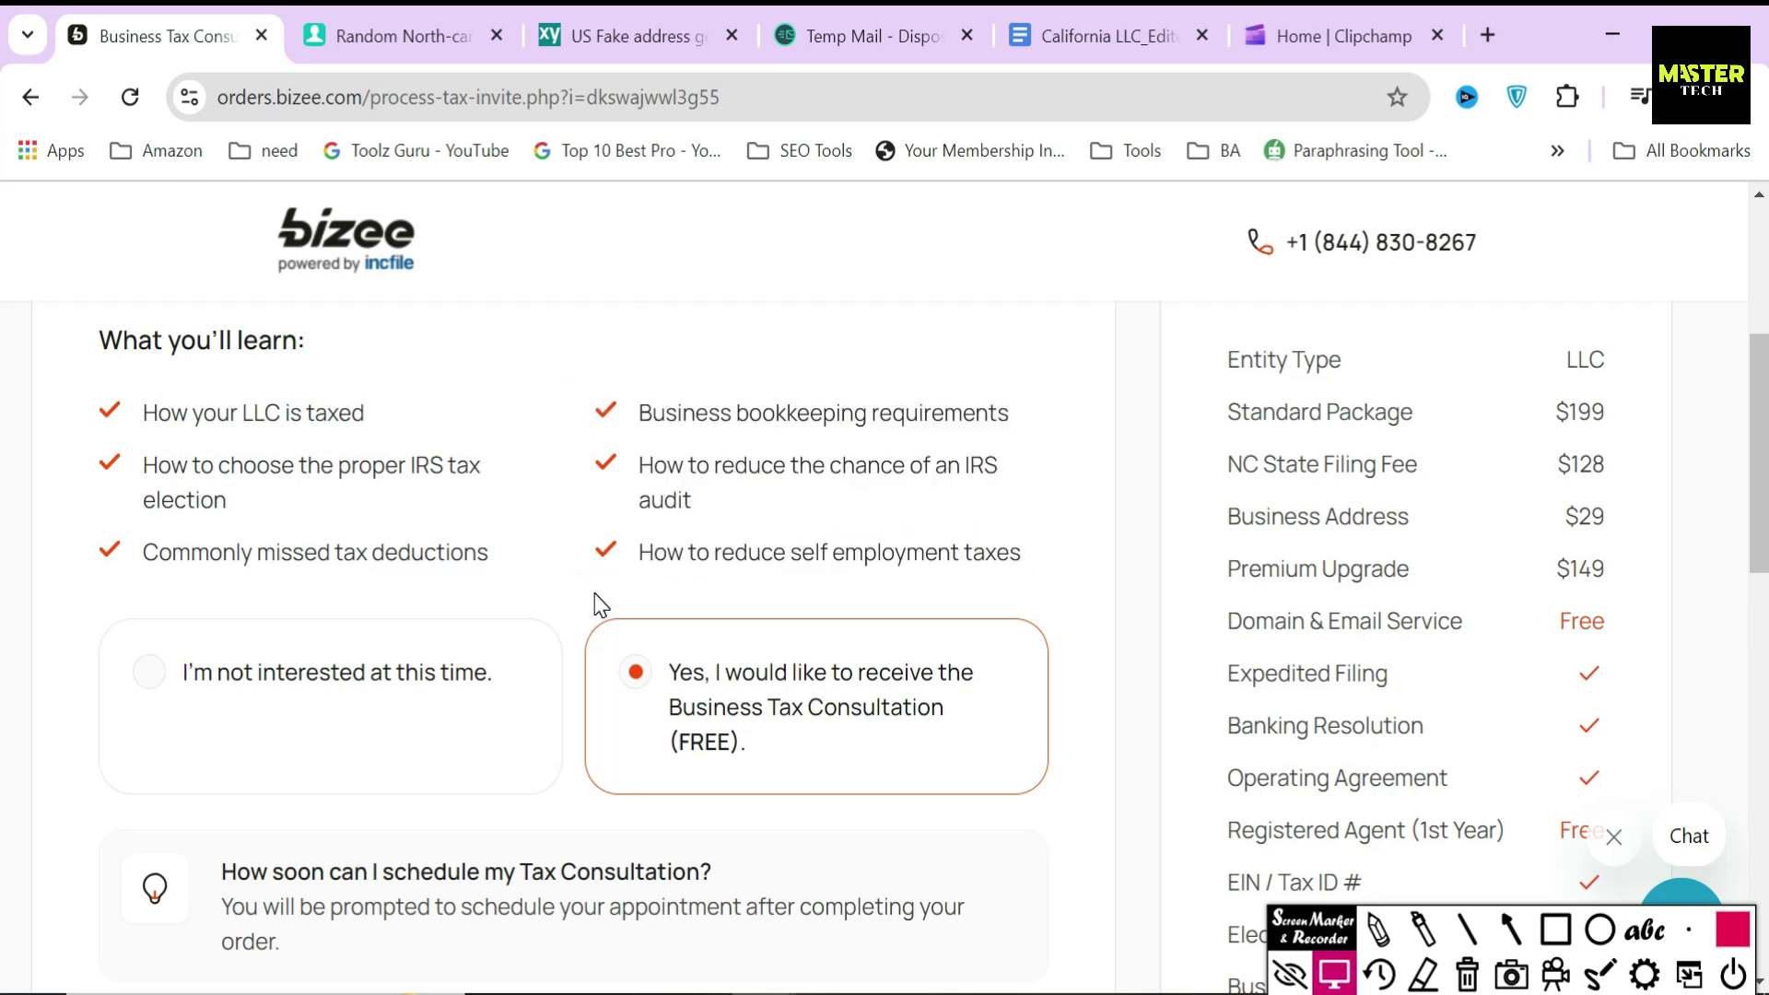
scroll(595, 593, "down", 1)
scroll(595, 593, "down", 3)
left_click(949, 849)
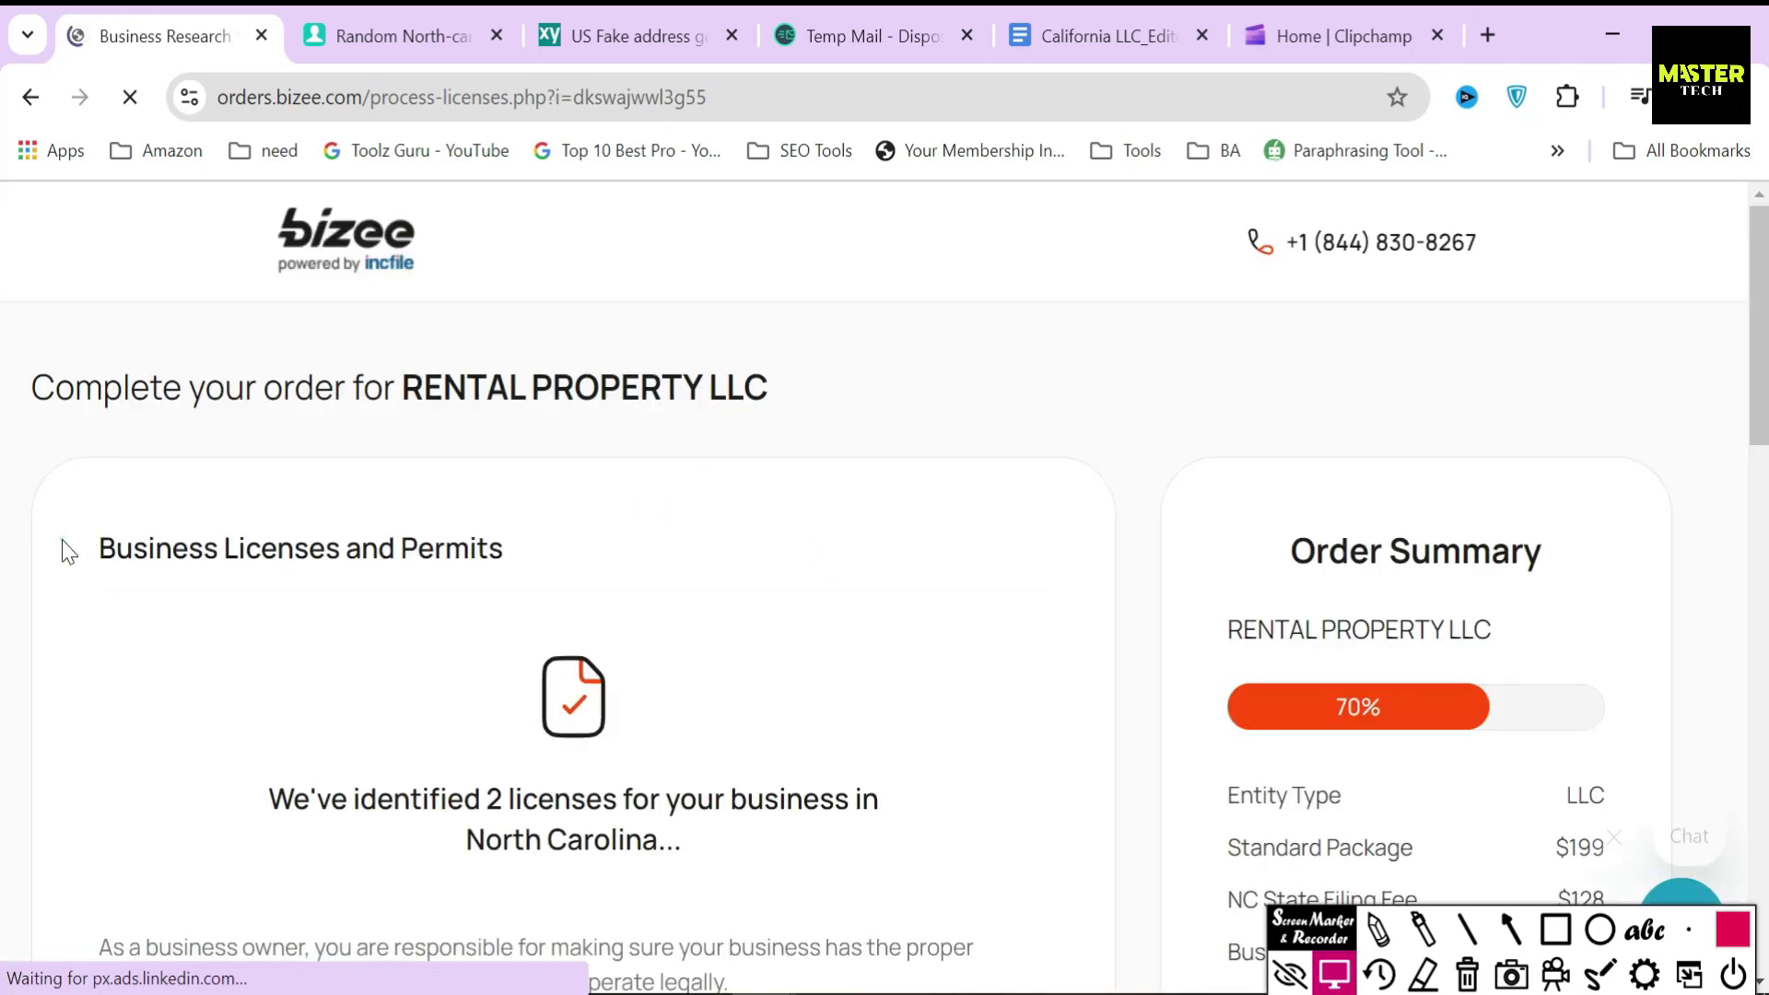
- Note the 2 North Carolina licenses needed and pick the $99 license research package, total $604
left_click_drag(62, 549, 511, 555)
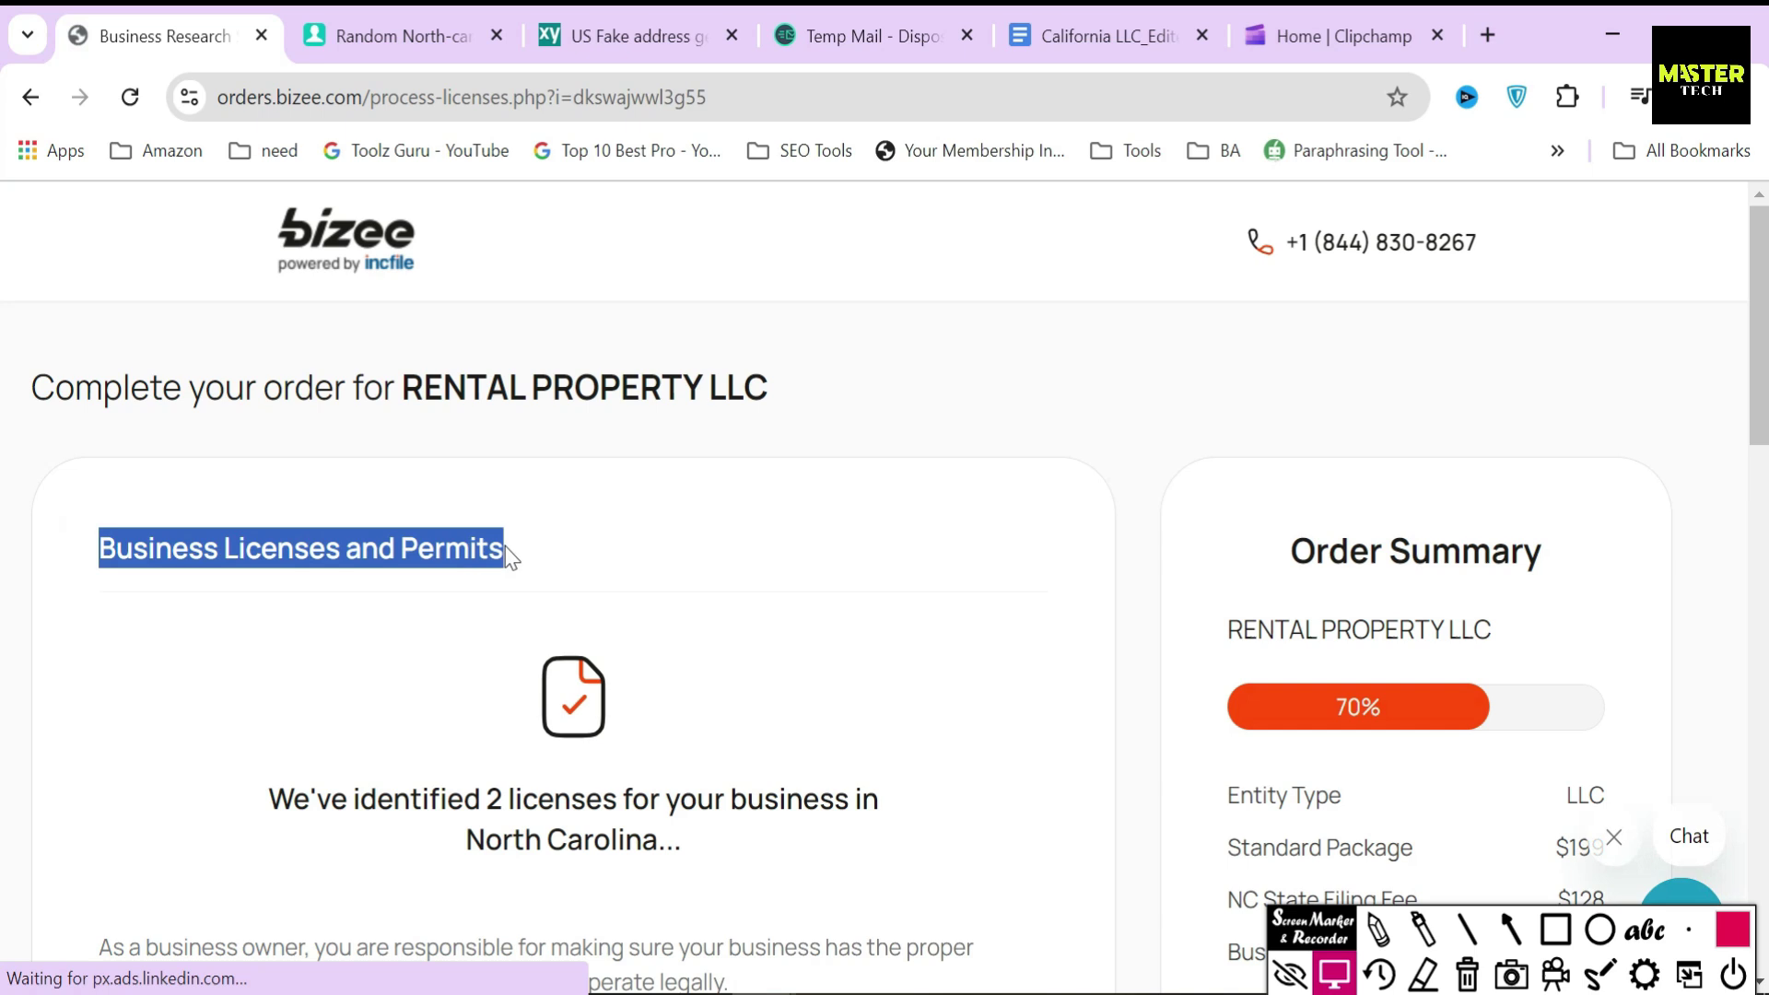
left_click(619, 549)
scroll(818, 554, "down", 3)
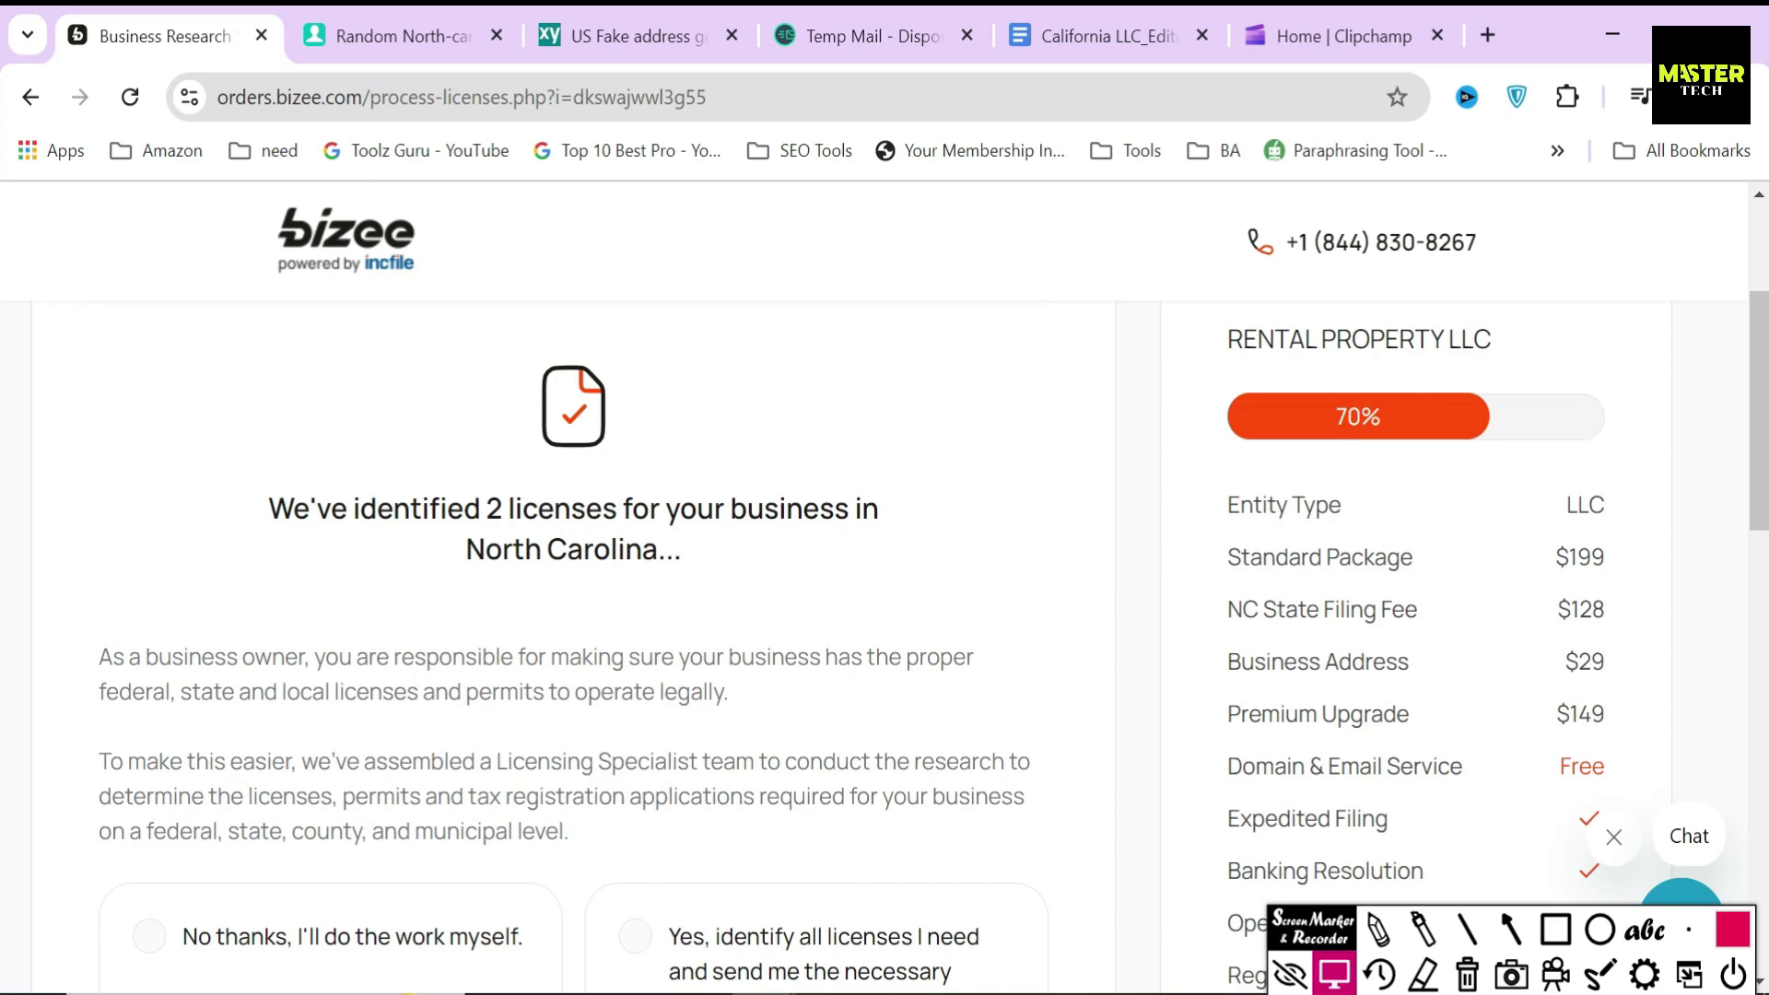
left_click_drag(480, 508, 623, 509)
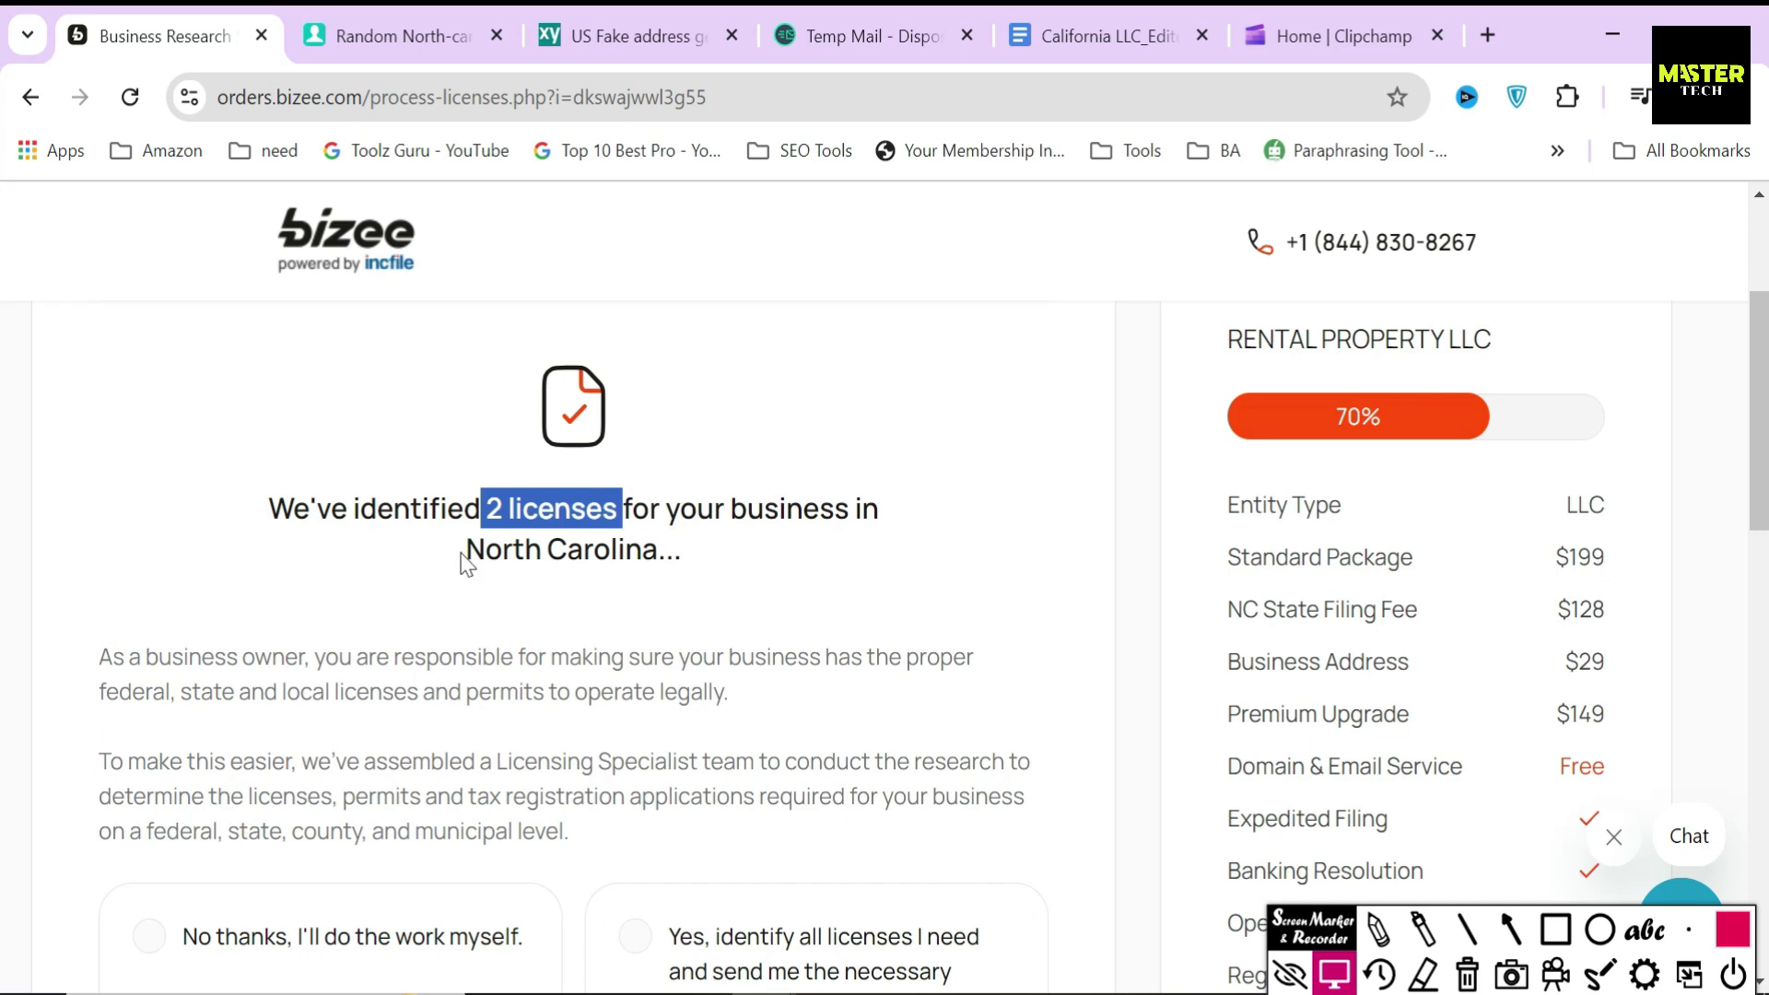
left_click_drag(462, 553, 698, 565)
left_click(805, 573)
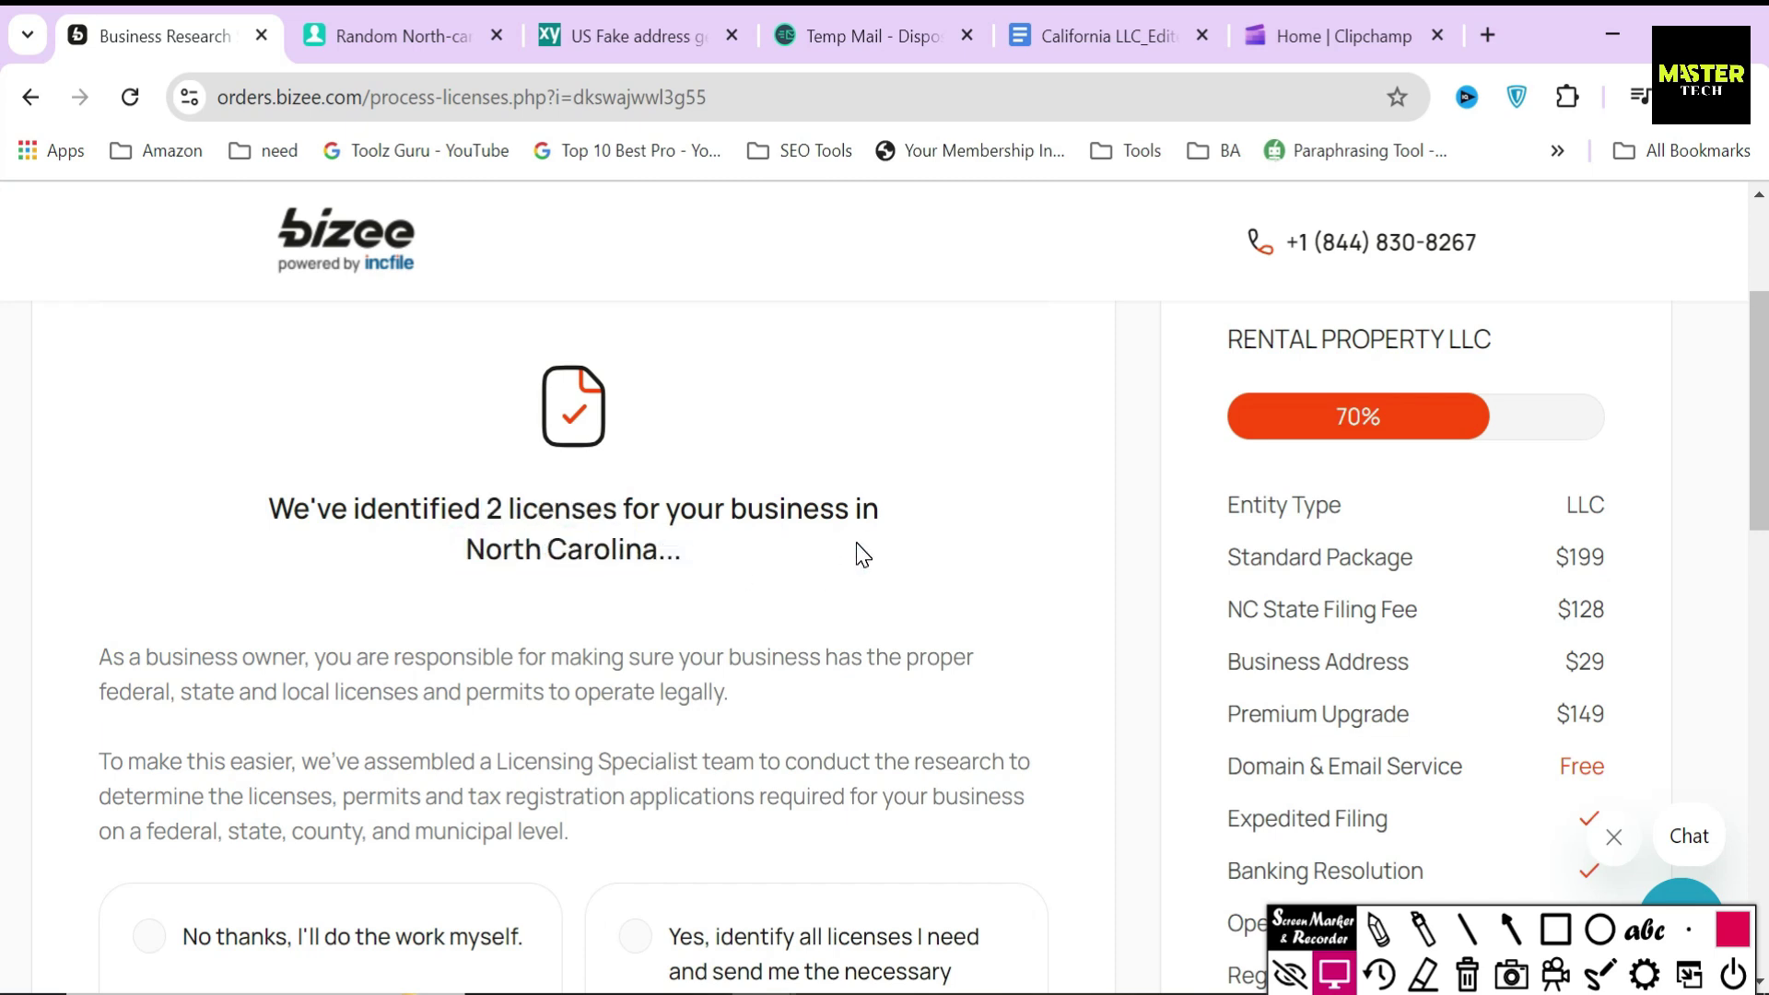
scroll(872, 608, "down", 2)
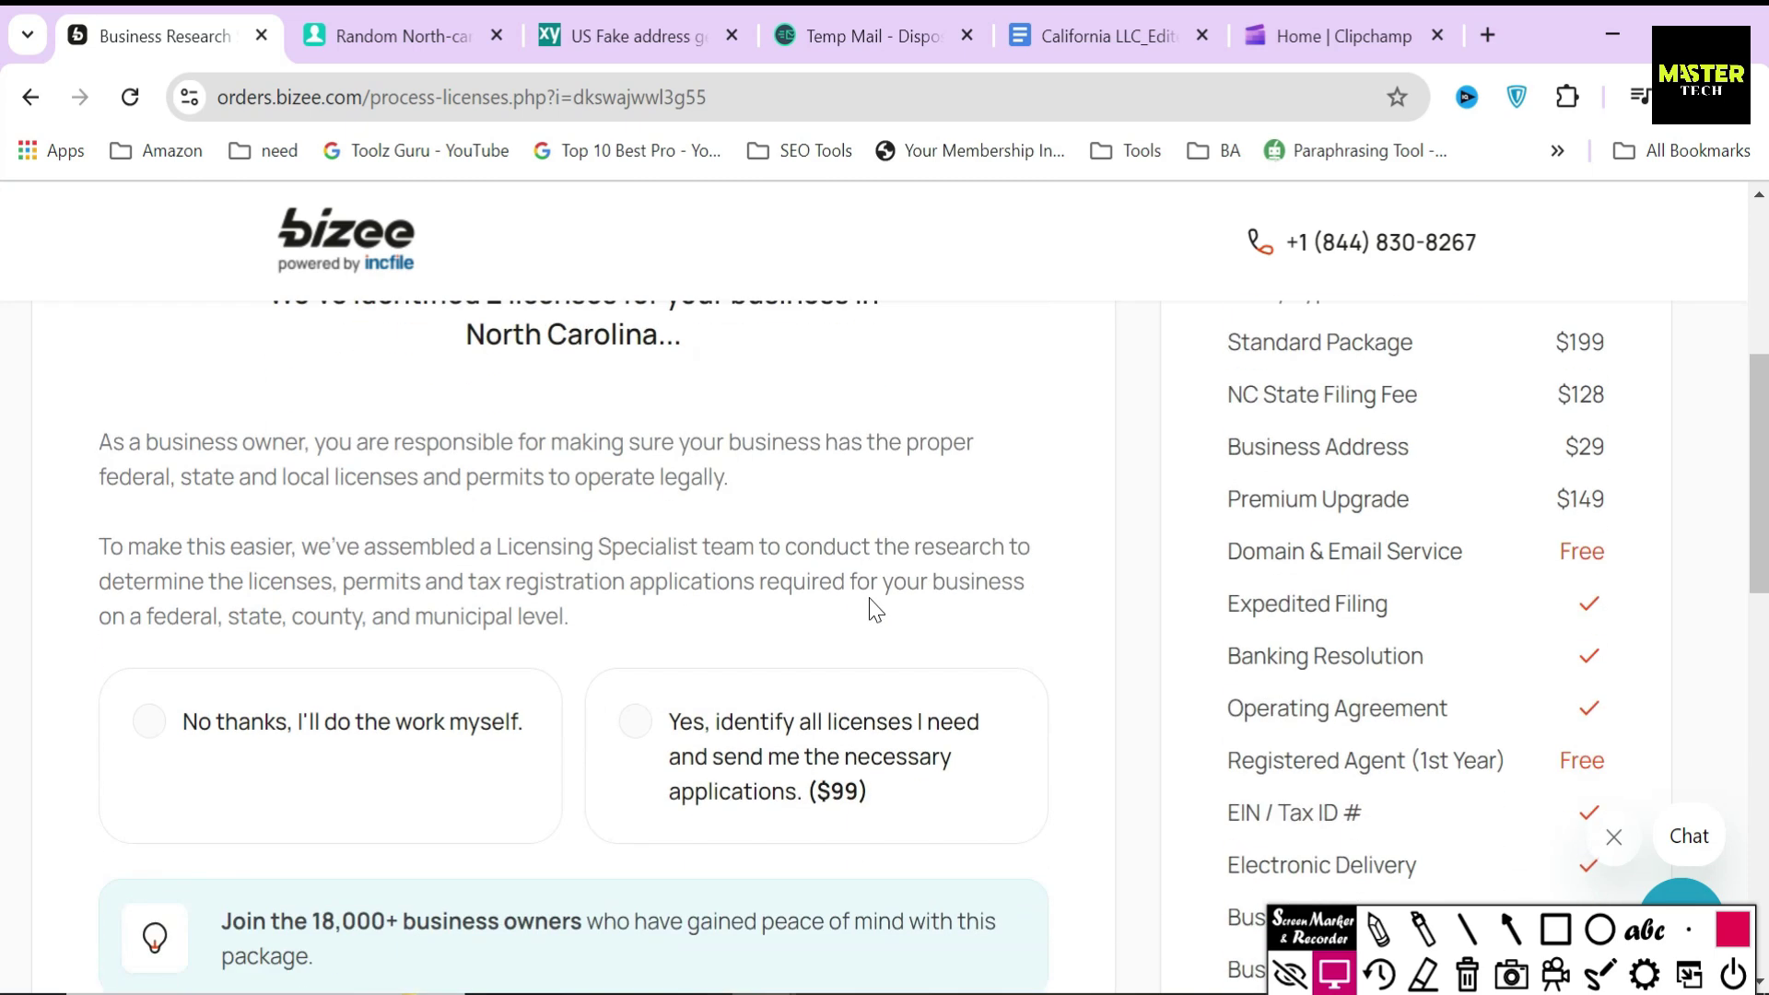
left_click_drag(805, 717, 900, 725)
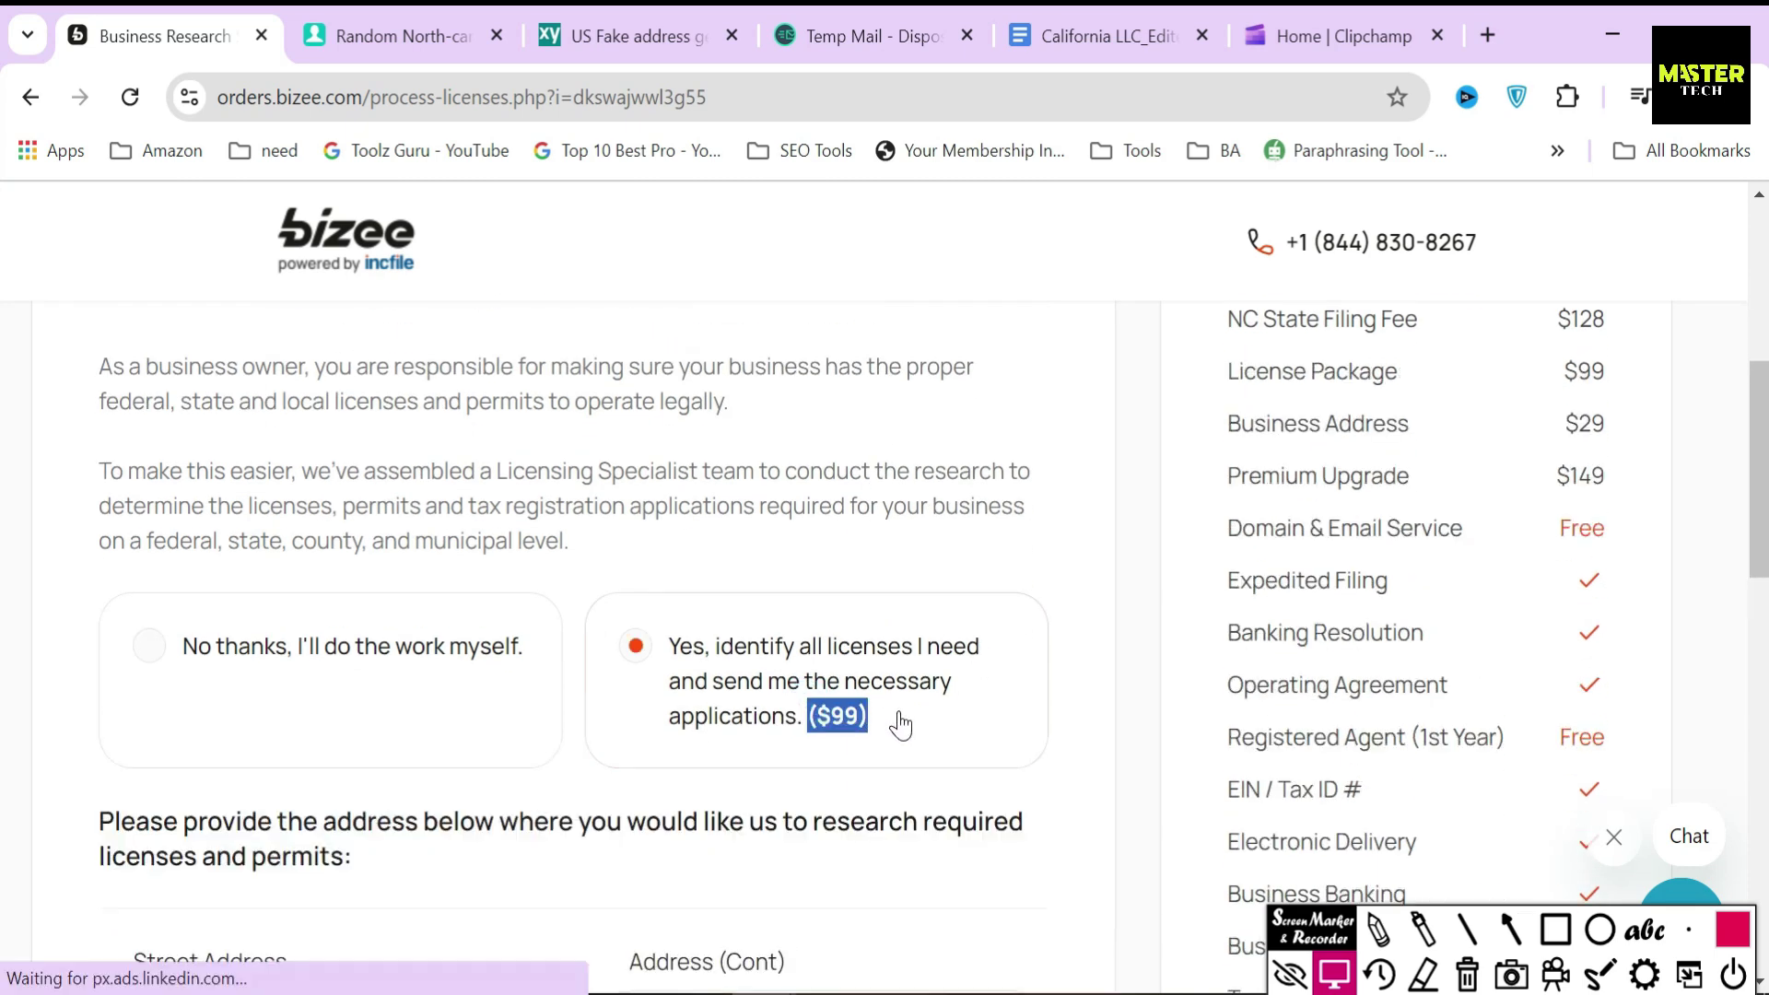
left_click(857, 785)
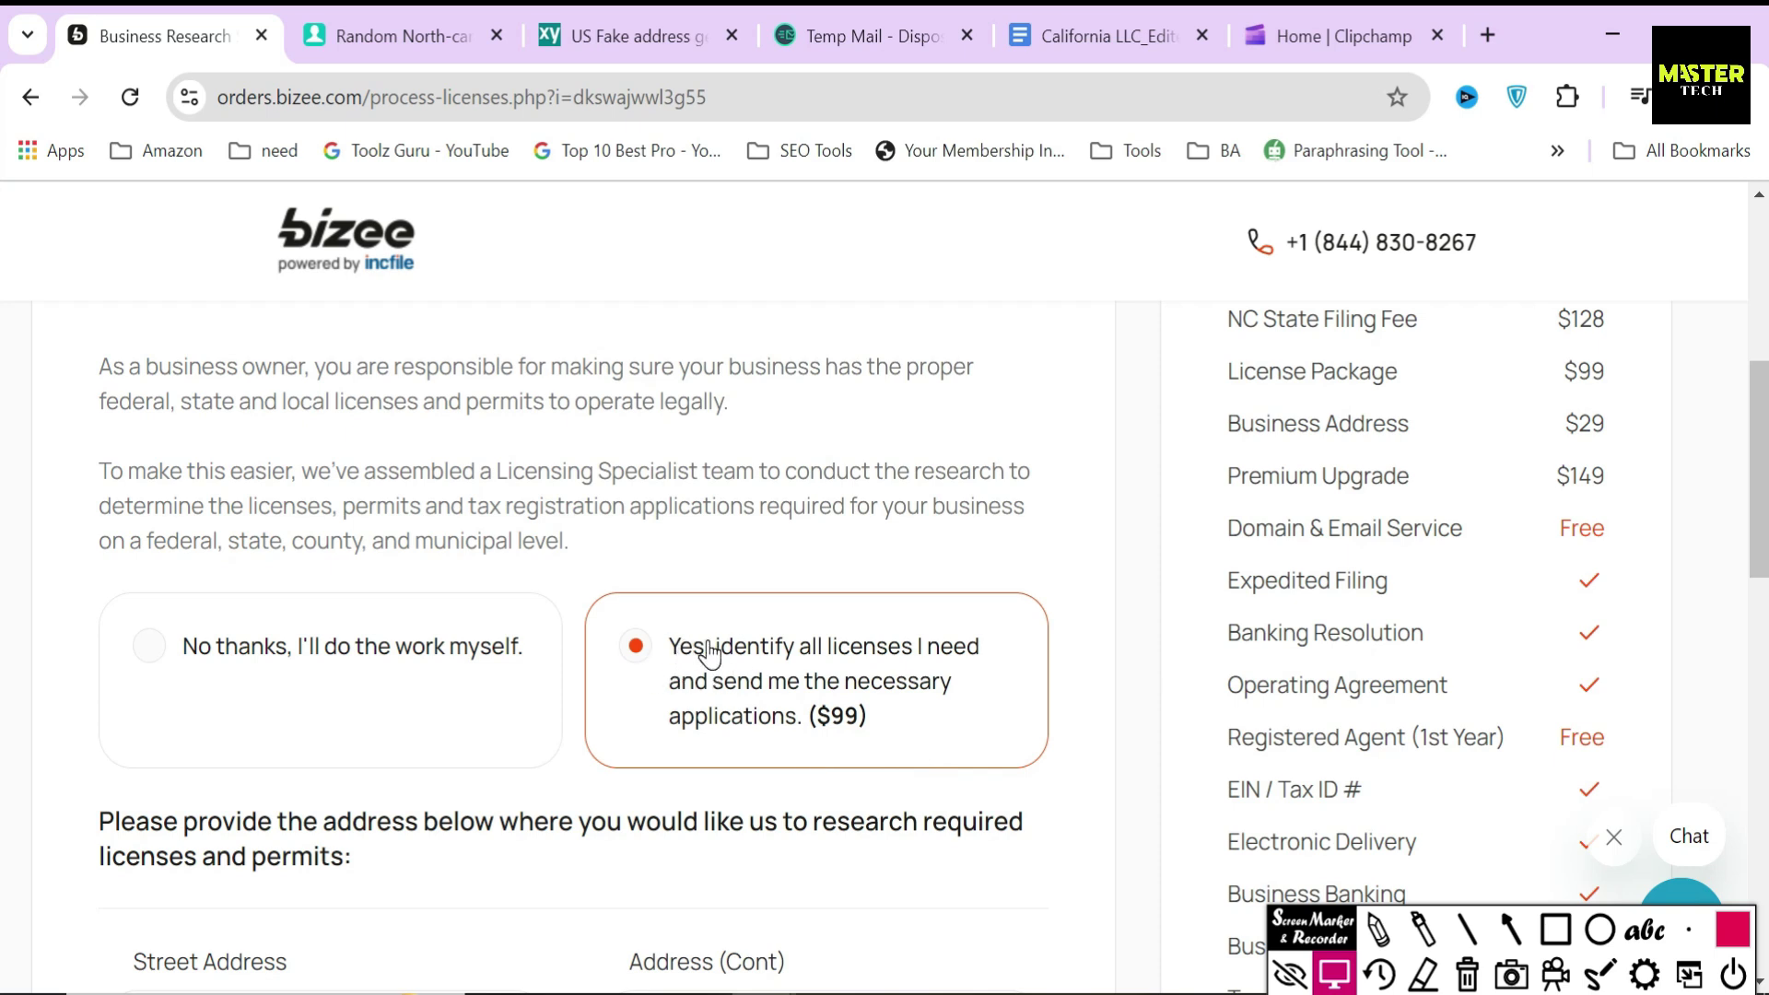
scroll(709, 655, "down", 5)
scroll(172, 518, "down", 2)
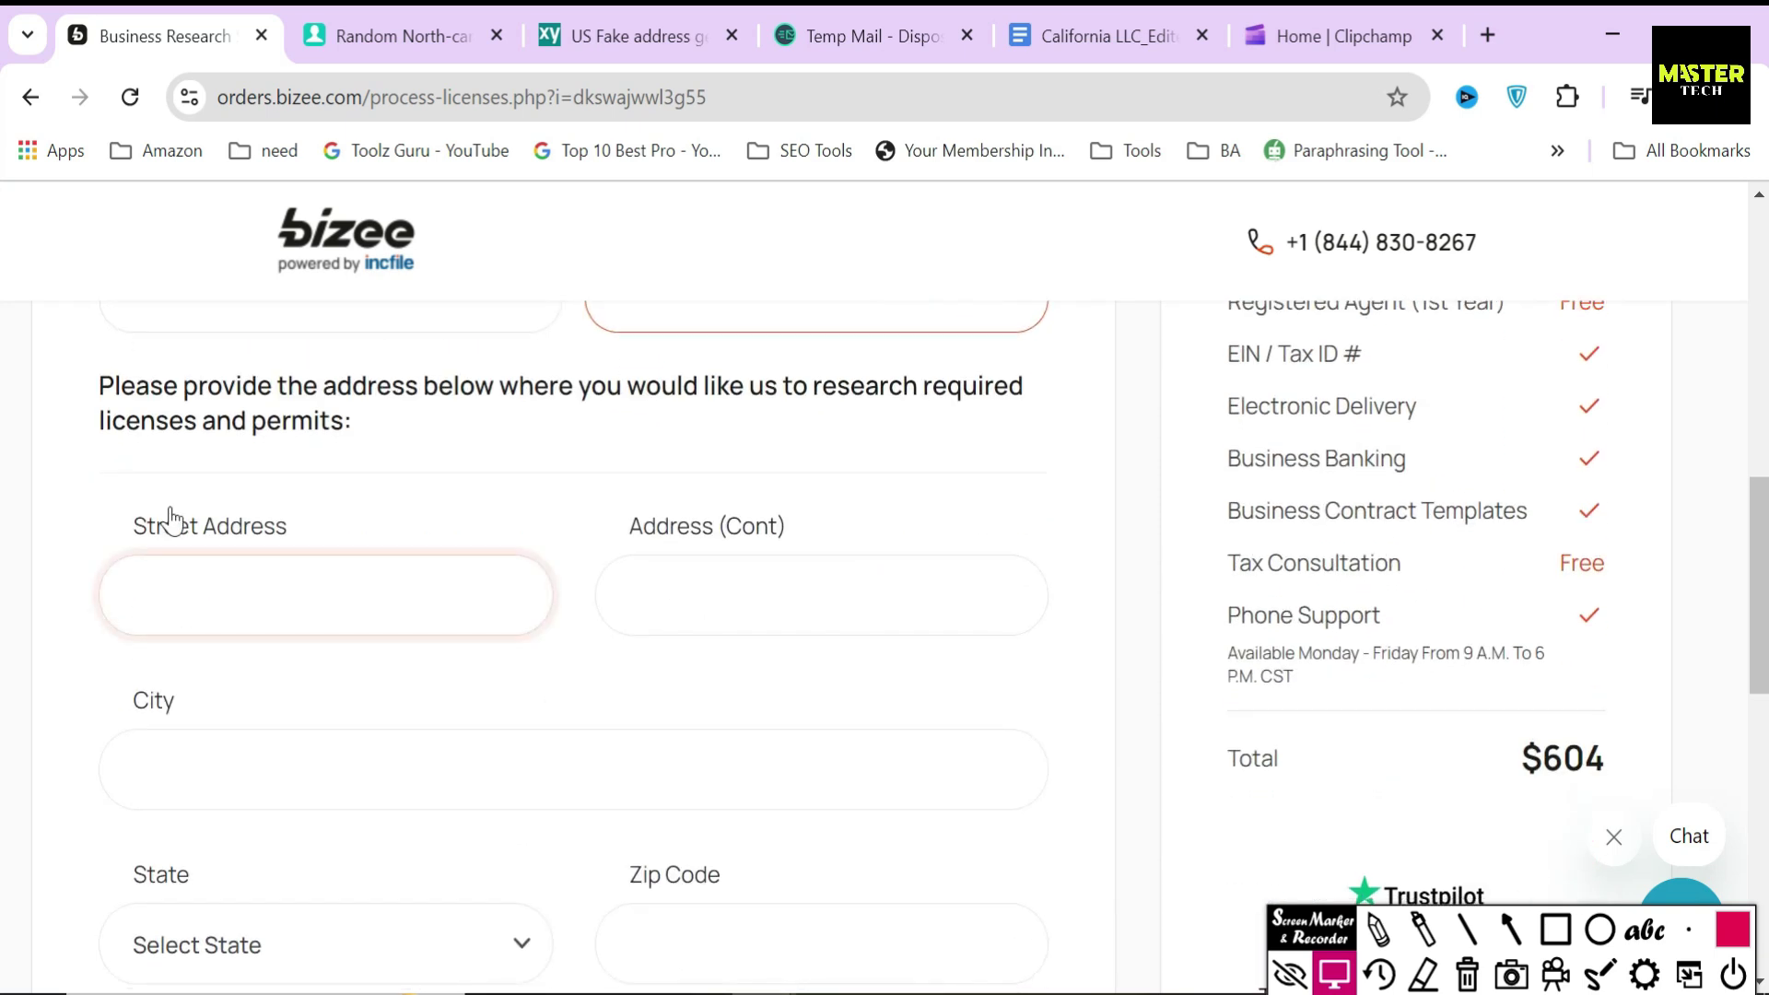
- Fill the street address and paste the generated street address into Address (Cont)
left_click_drag(95, 395, 387, 427)
left_click(407, 590)
left_click(700, 673)
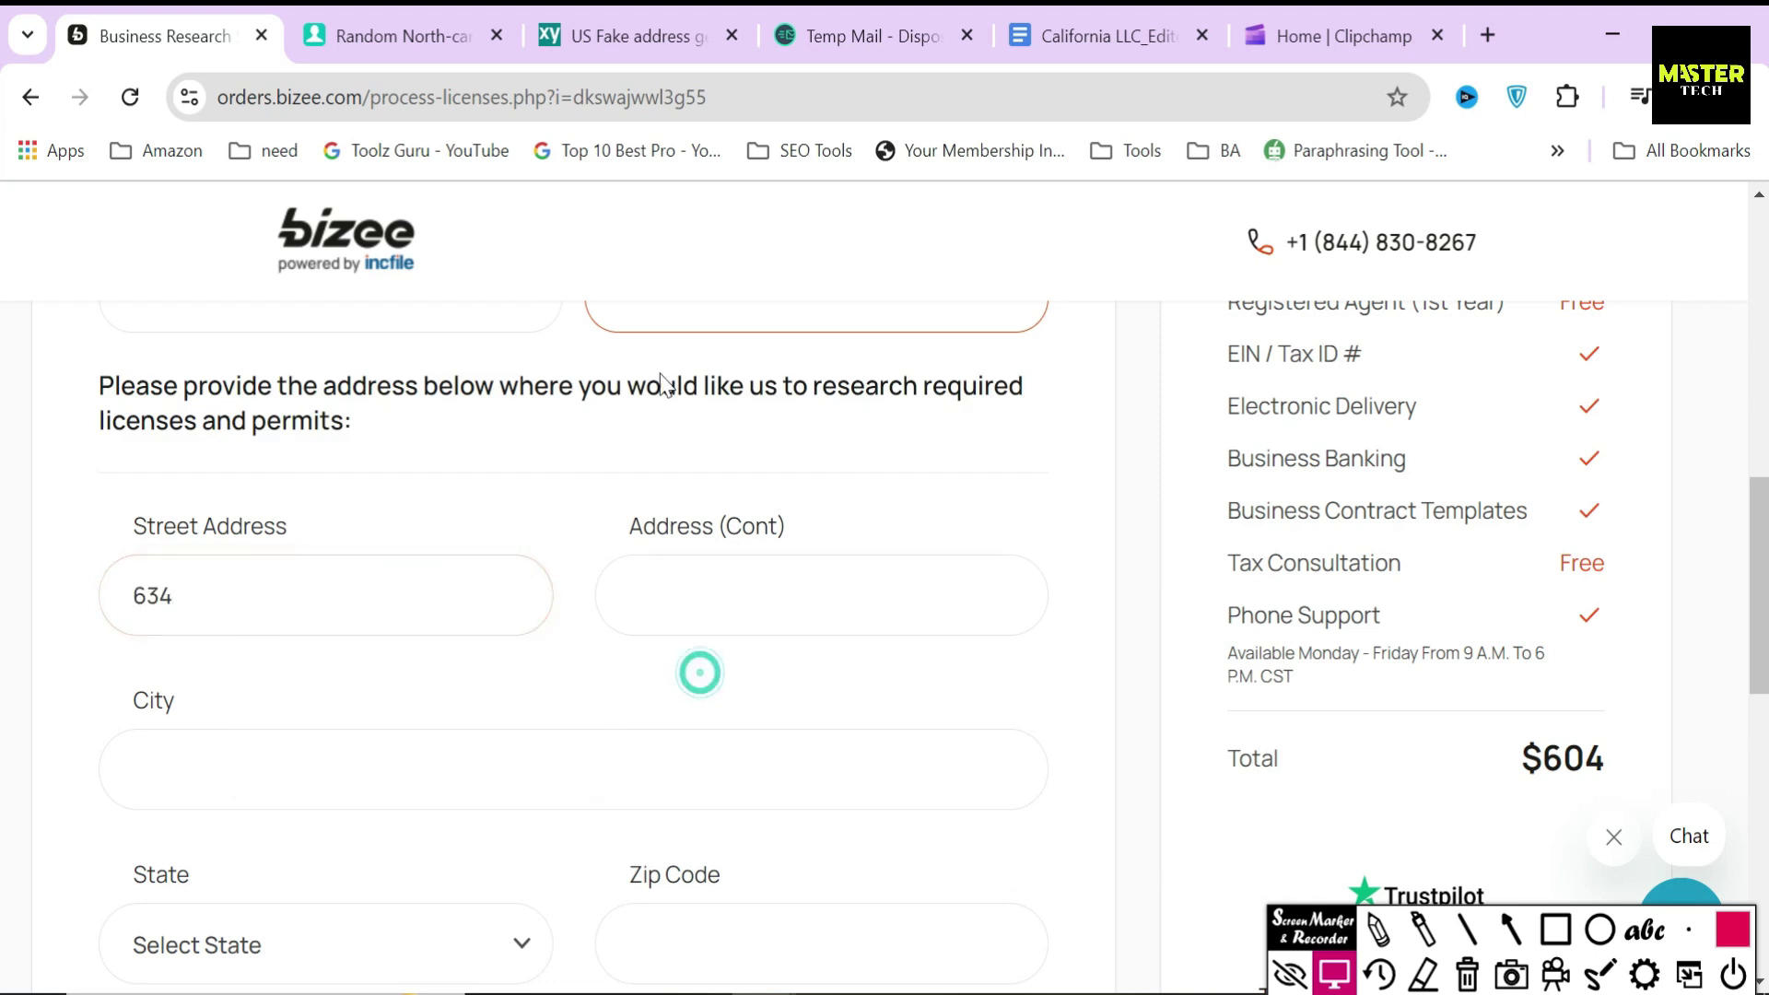
left_click(410, 35)
left_click(951, 286)
key("ctrl+c")
left_click(165, 35)
left_click(841, 589)
key("ctrl+v")
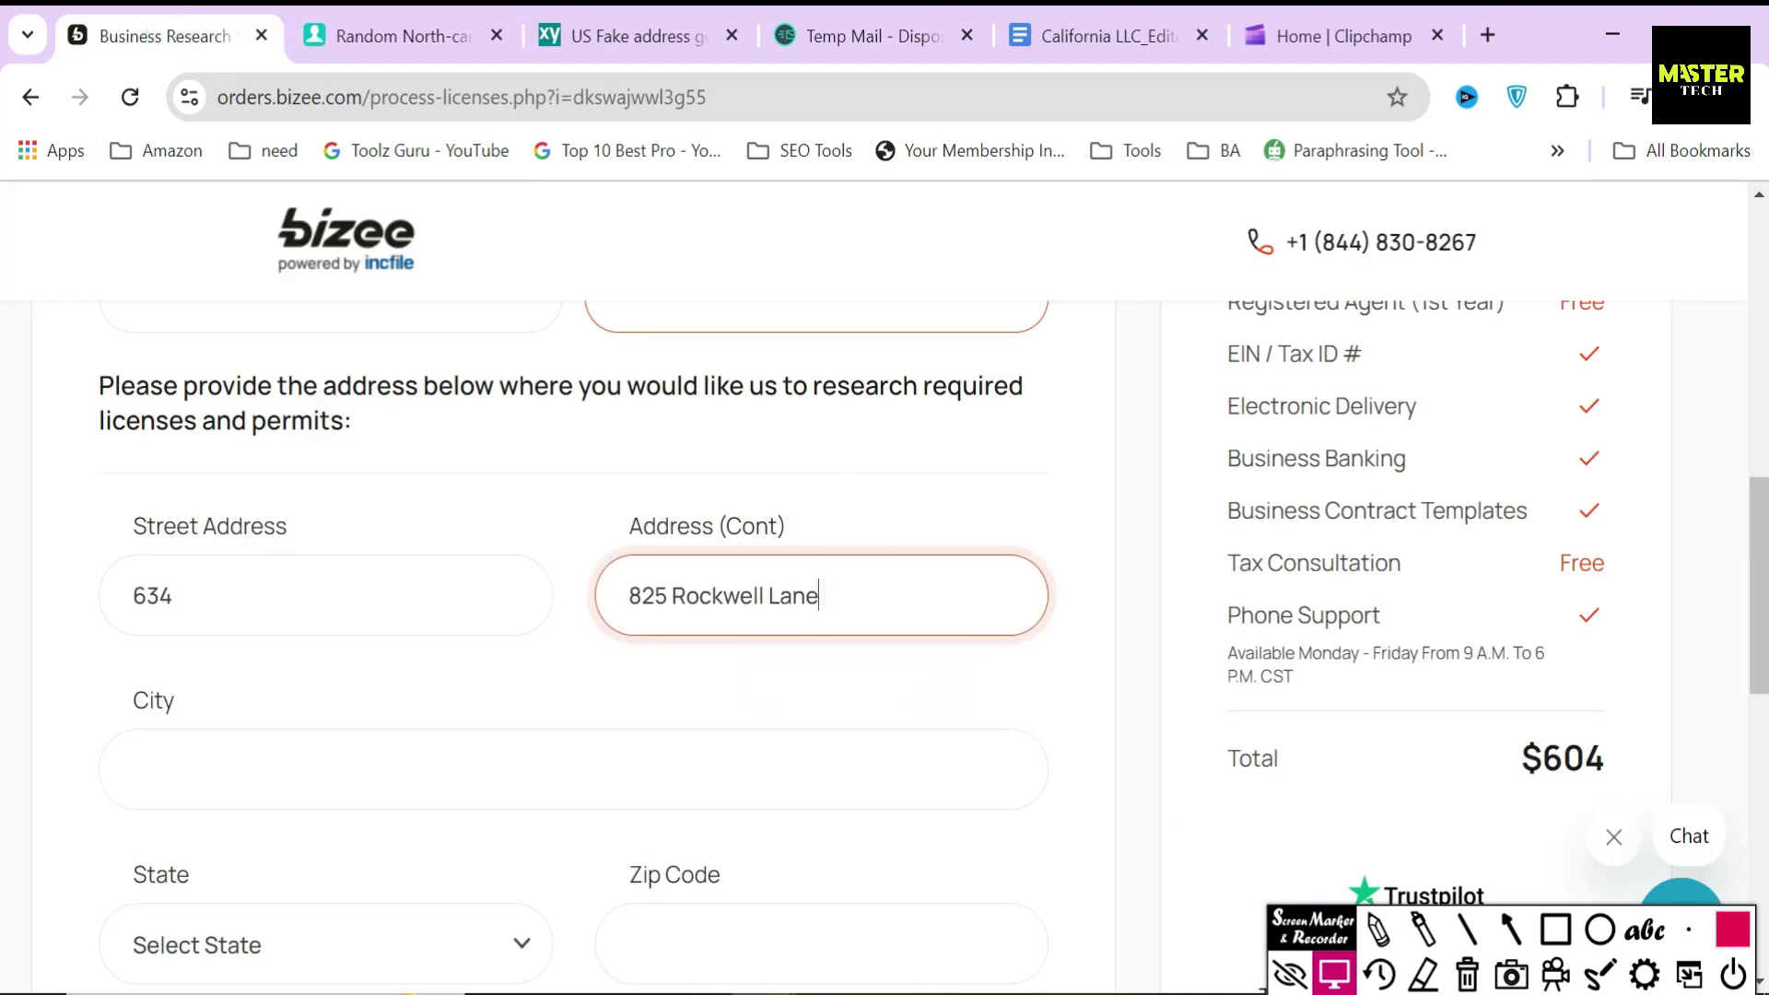
- Copy the city New Bern from the address generator into City
left_click(446, 35)
left_click(956, 335)
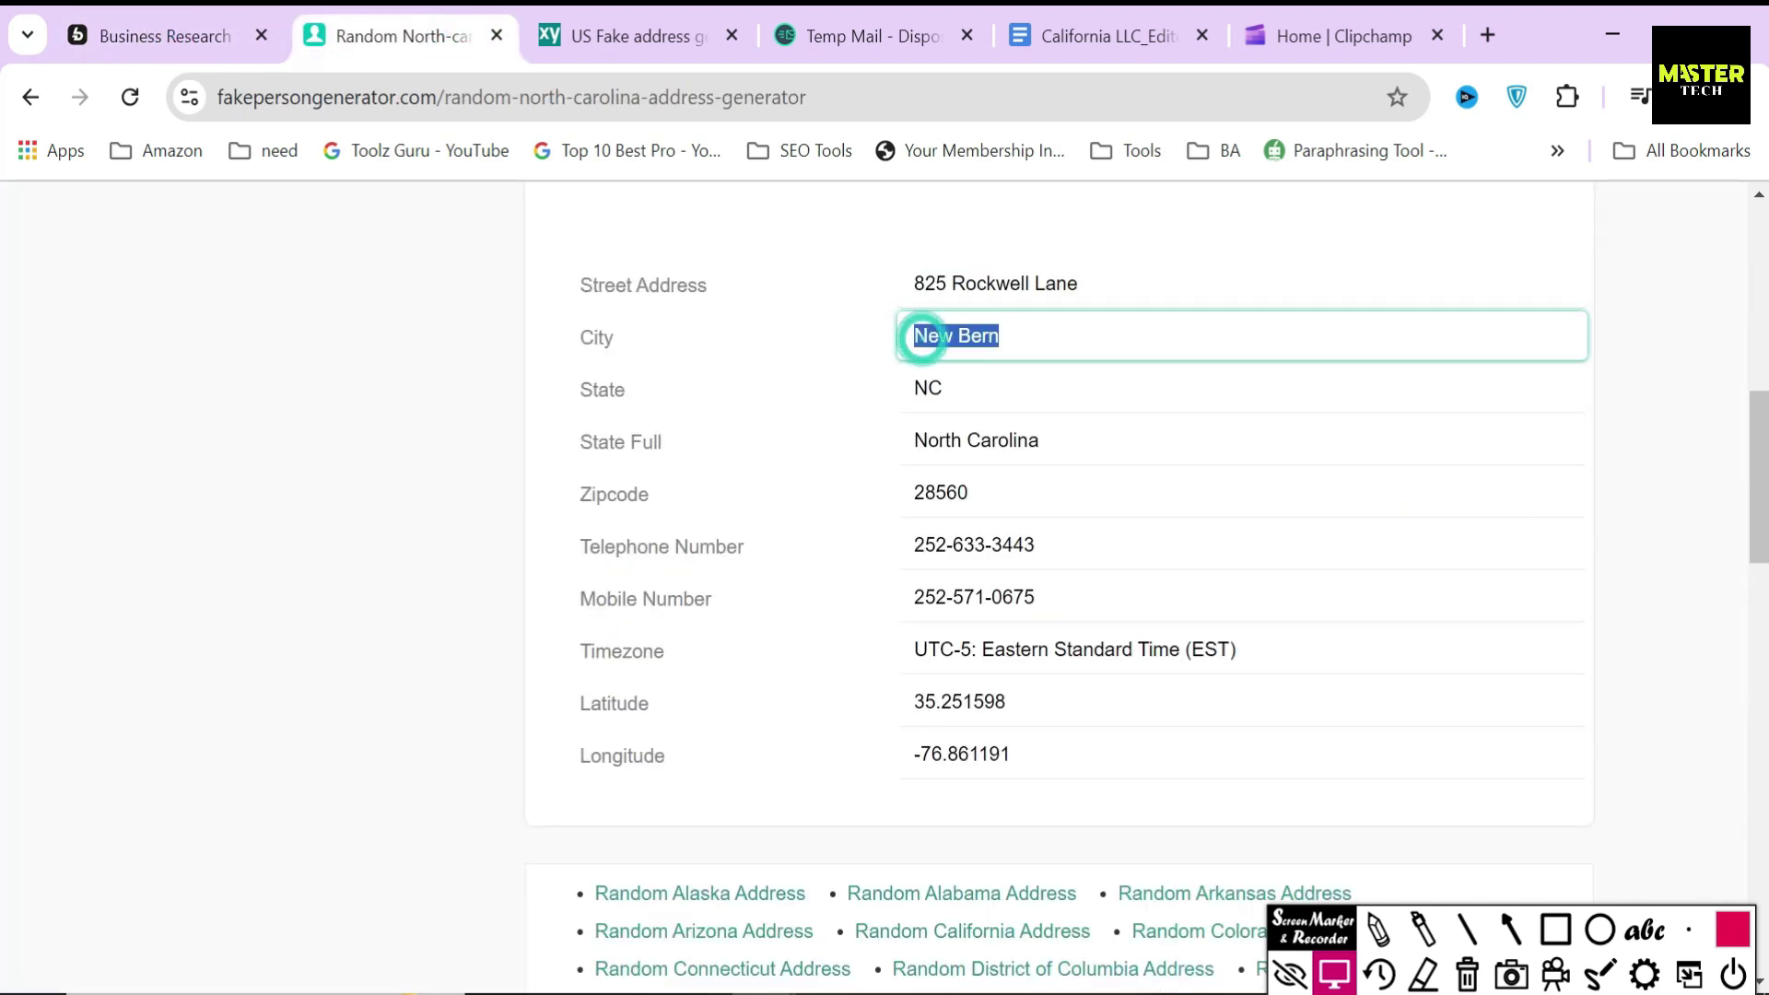
key("ctrl+c")
left_click(159, 22)
left_click(470, 765)
key("ctrl+v")
scroll(427, 790, "down", 2)
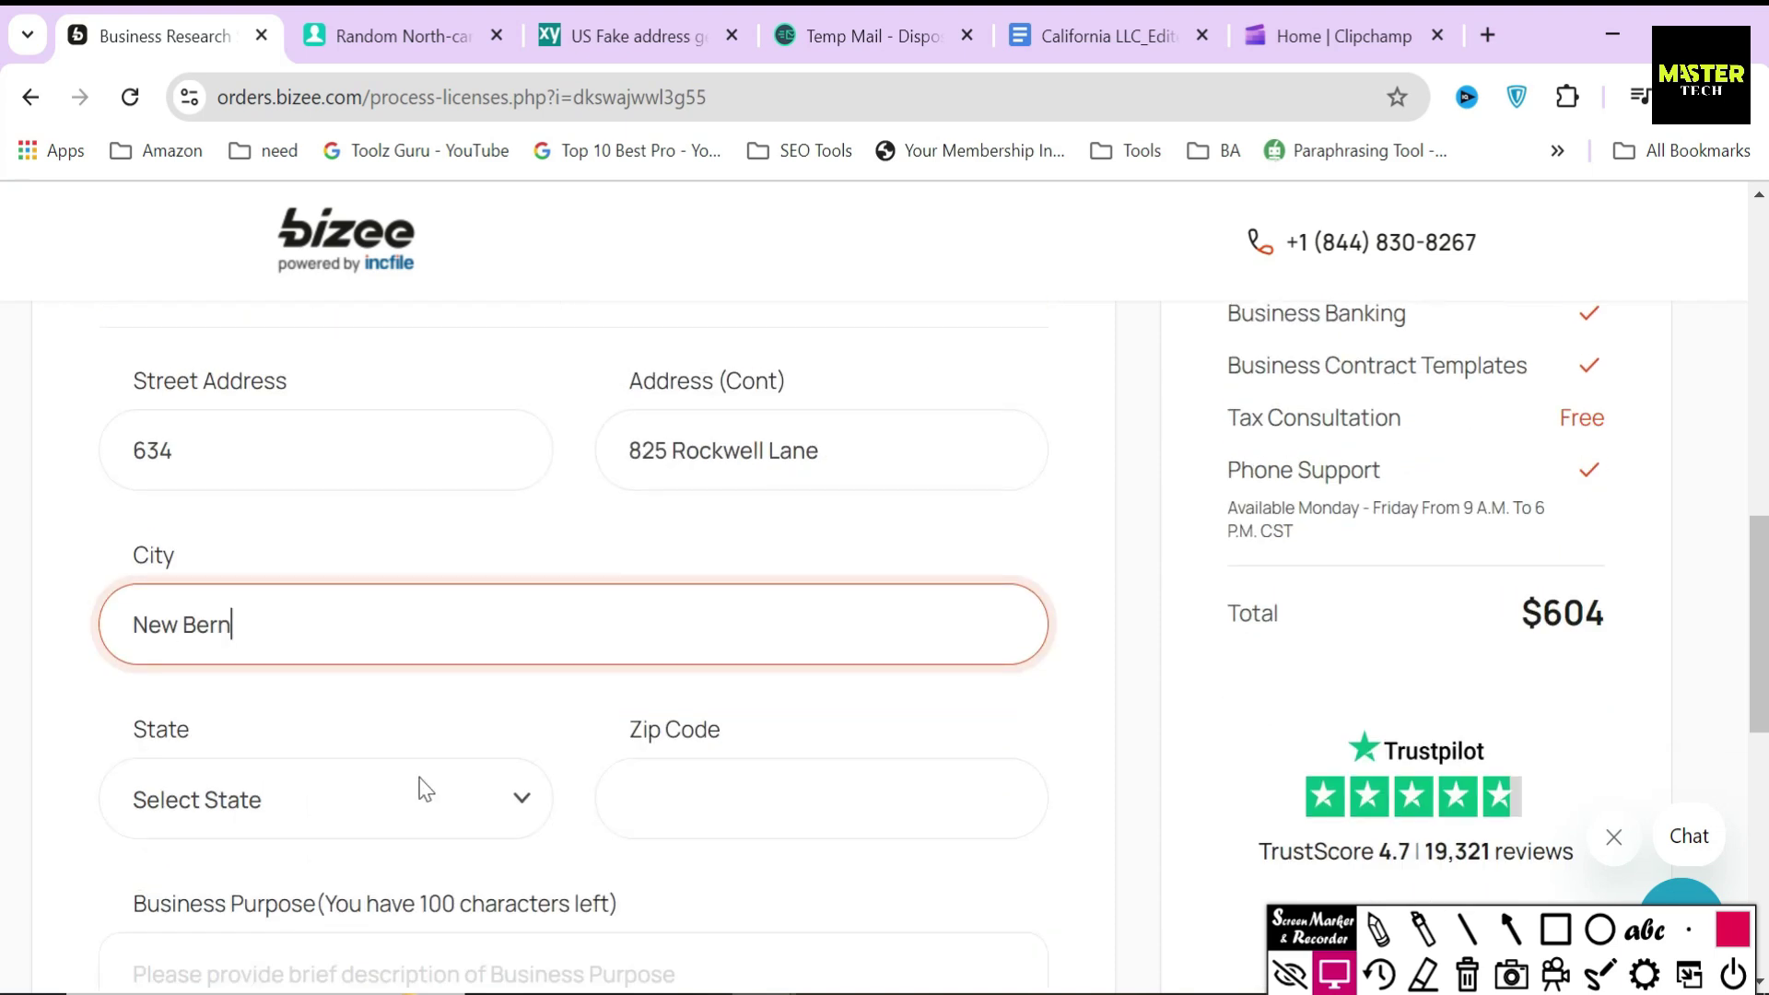
- Copy zip code 28560 into Zip Code and open the State list
left_click(821, 798)
left_click(397, 35)
left_click(940, 492)
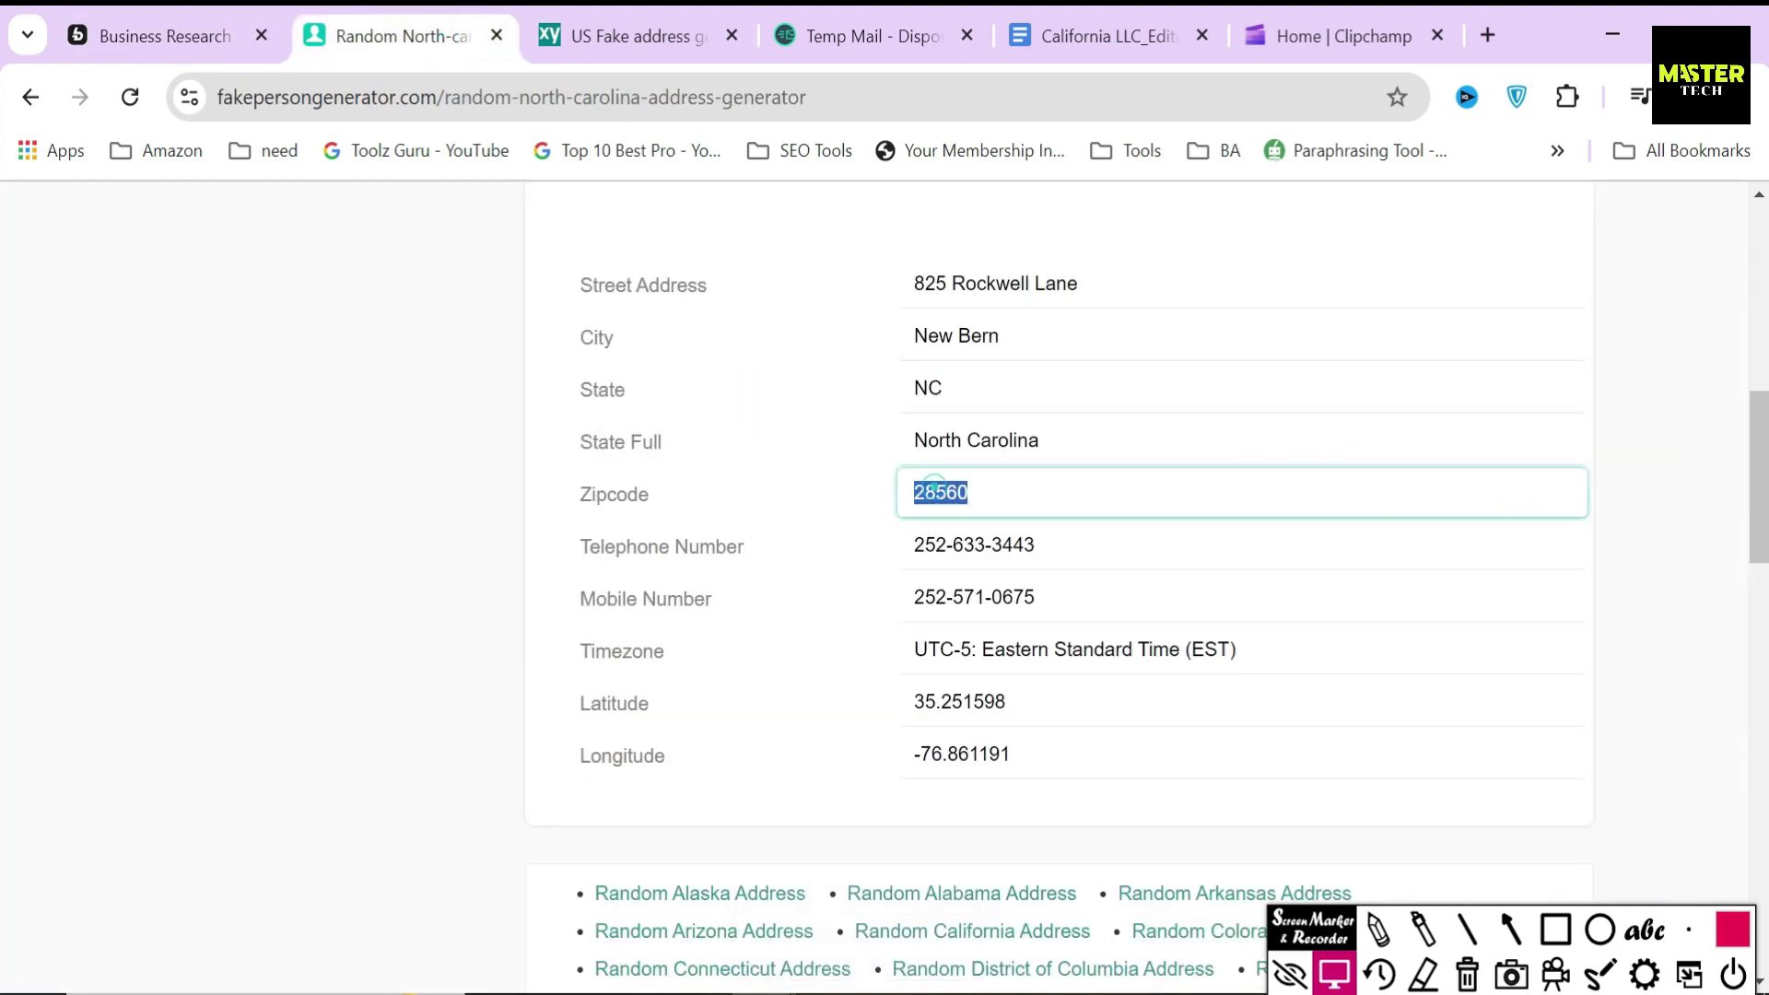
key("ctrl+c")
left_click(129, 9)
key("ctrl+v")
left_click(335, 793)
scroll(276, 516, "down", 5)
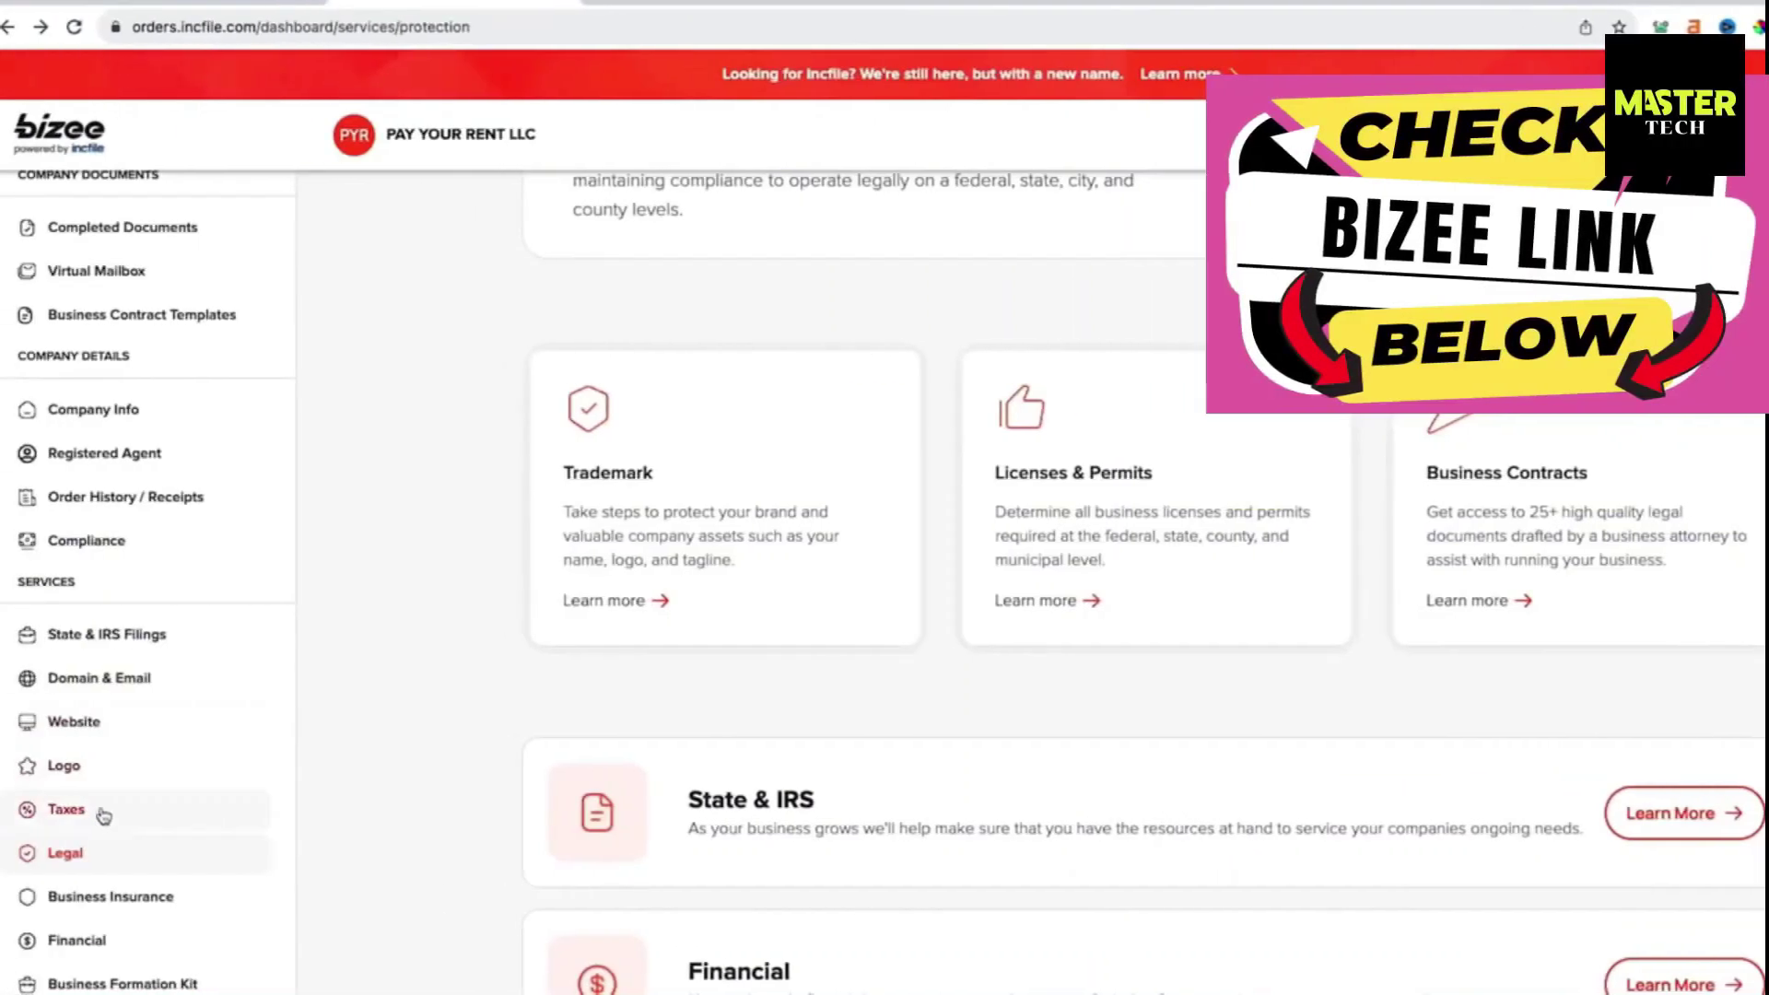
- Open the Licenses & Permits card under Legal to view the LicenseLogix package page
left_click(1064, 479)
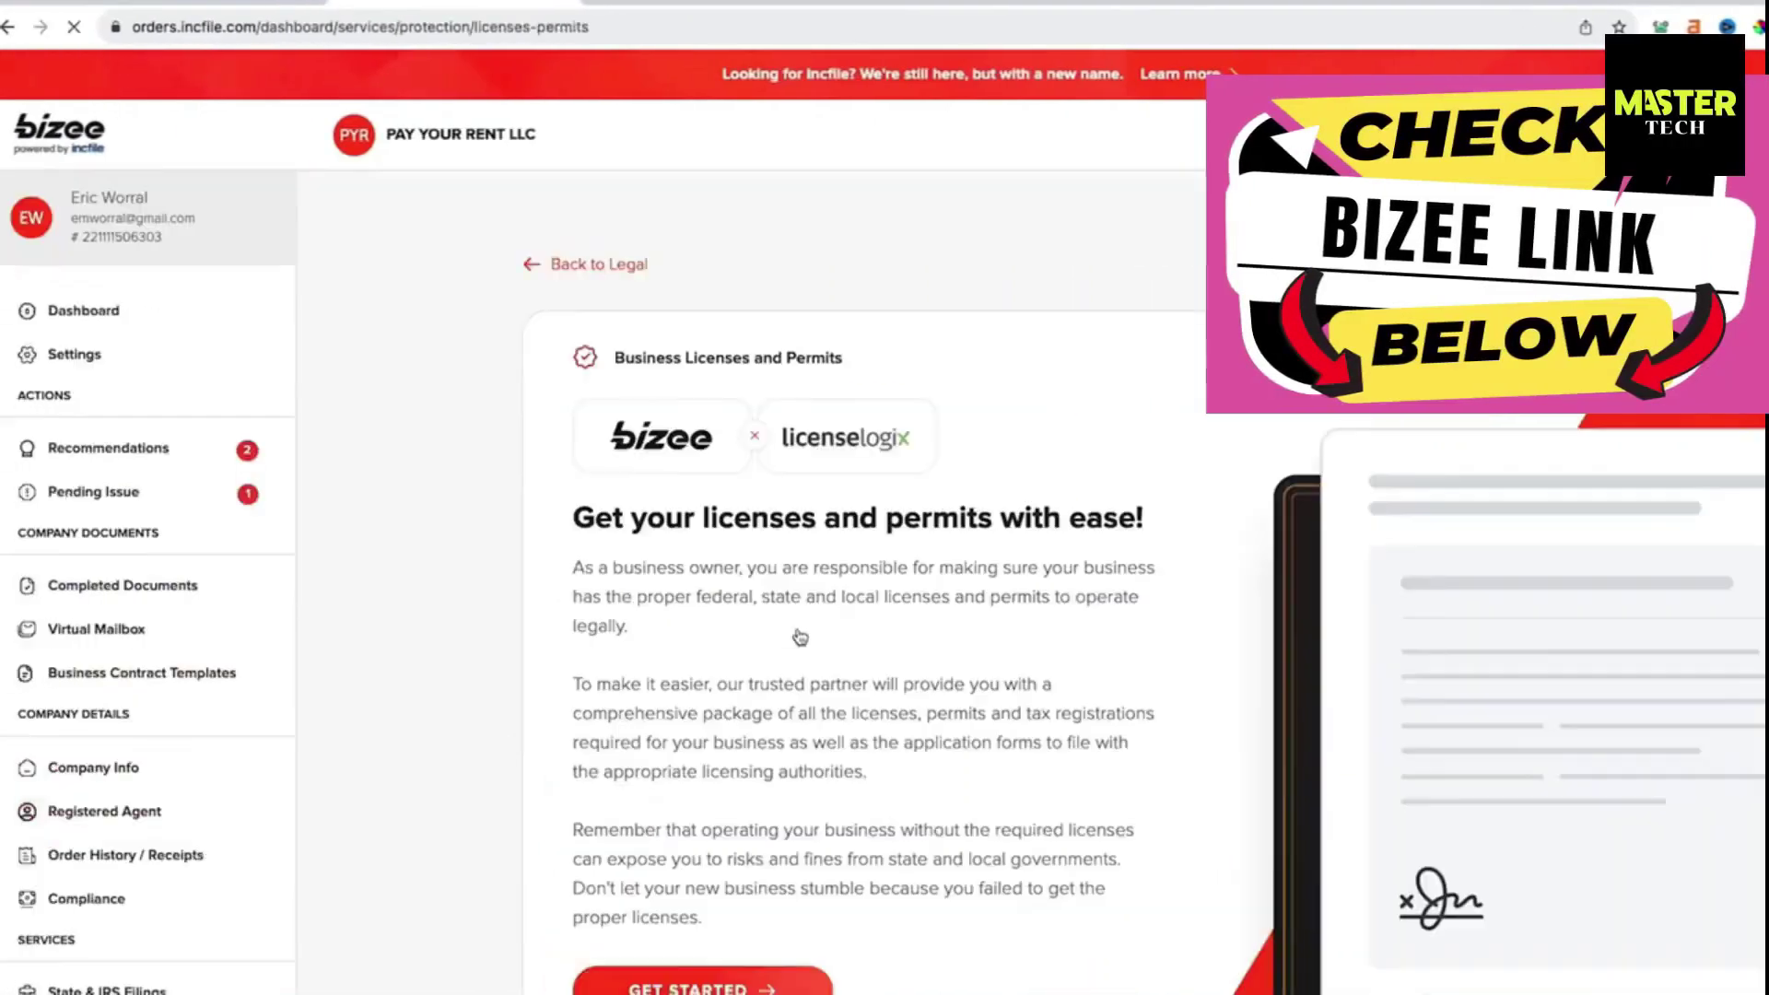
scroll(799, 636, "down", 1)
double_click(800, 636)
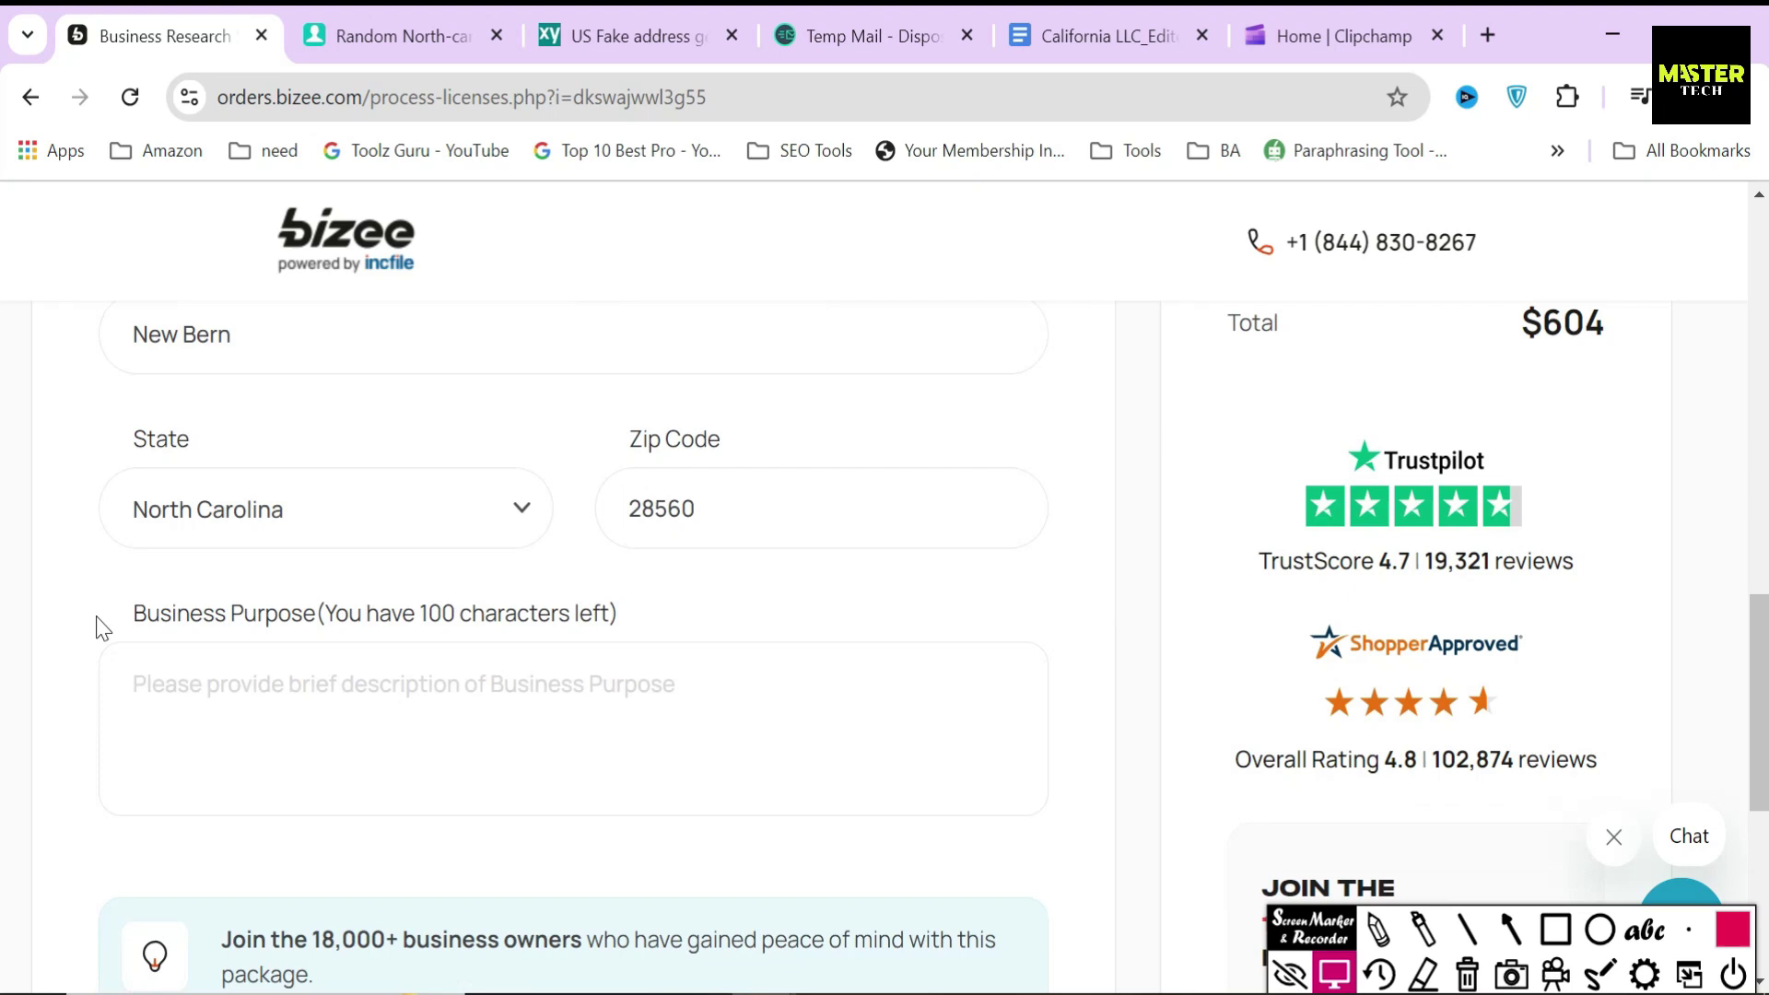
- Enter 'Generate income through property rentals.' as the business purpose and continue
left_click_drag(105, 619, 695, 608)
left_click(656, 591)
type("Genera")
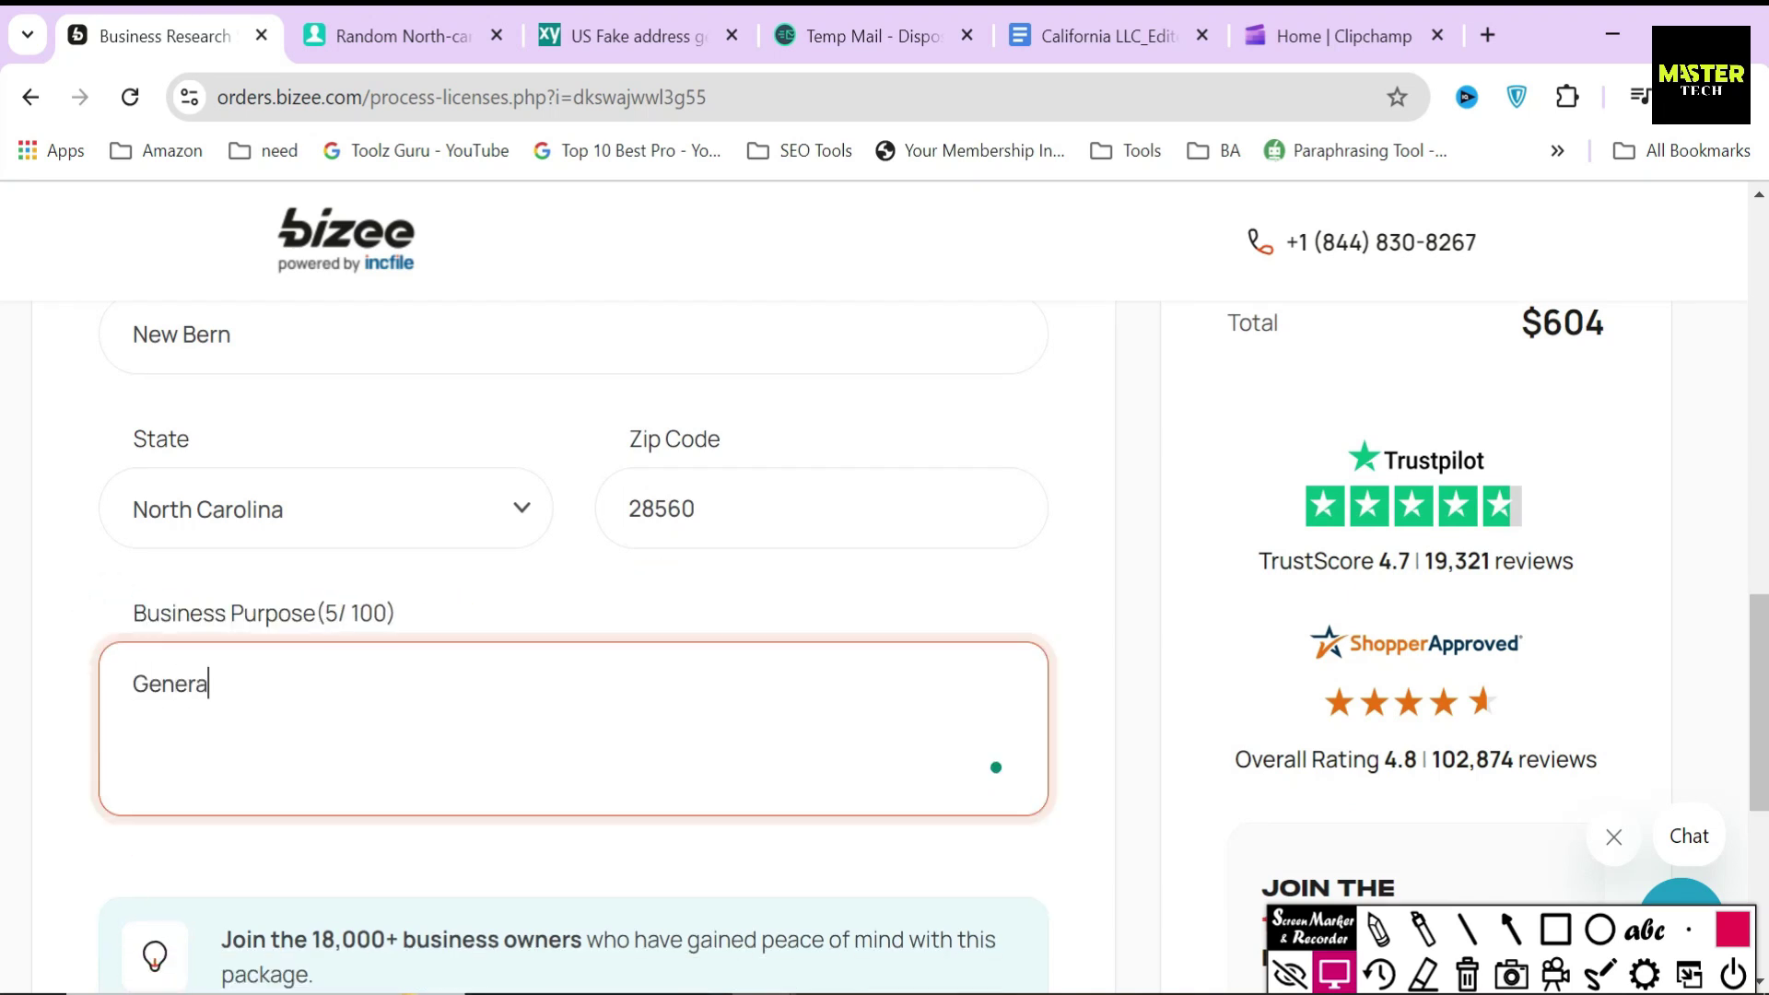
type("te income through ")
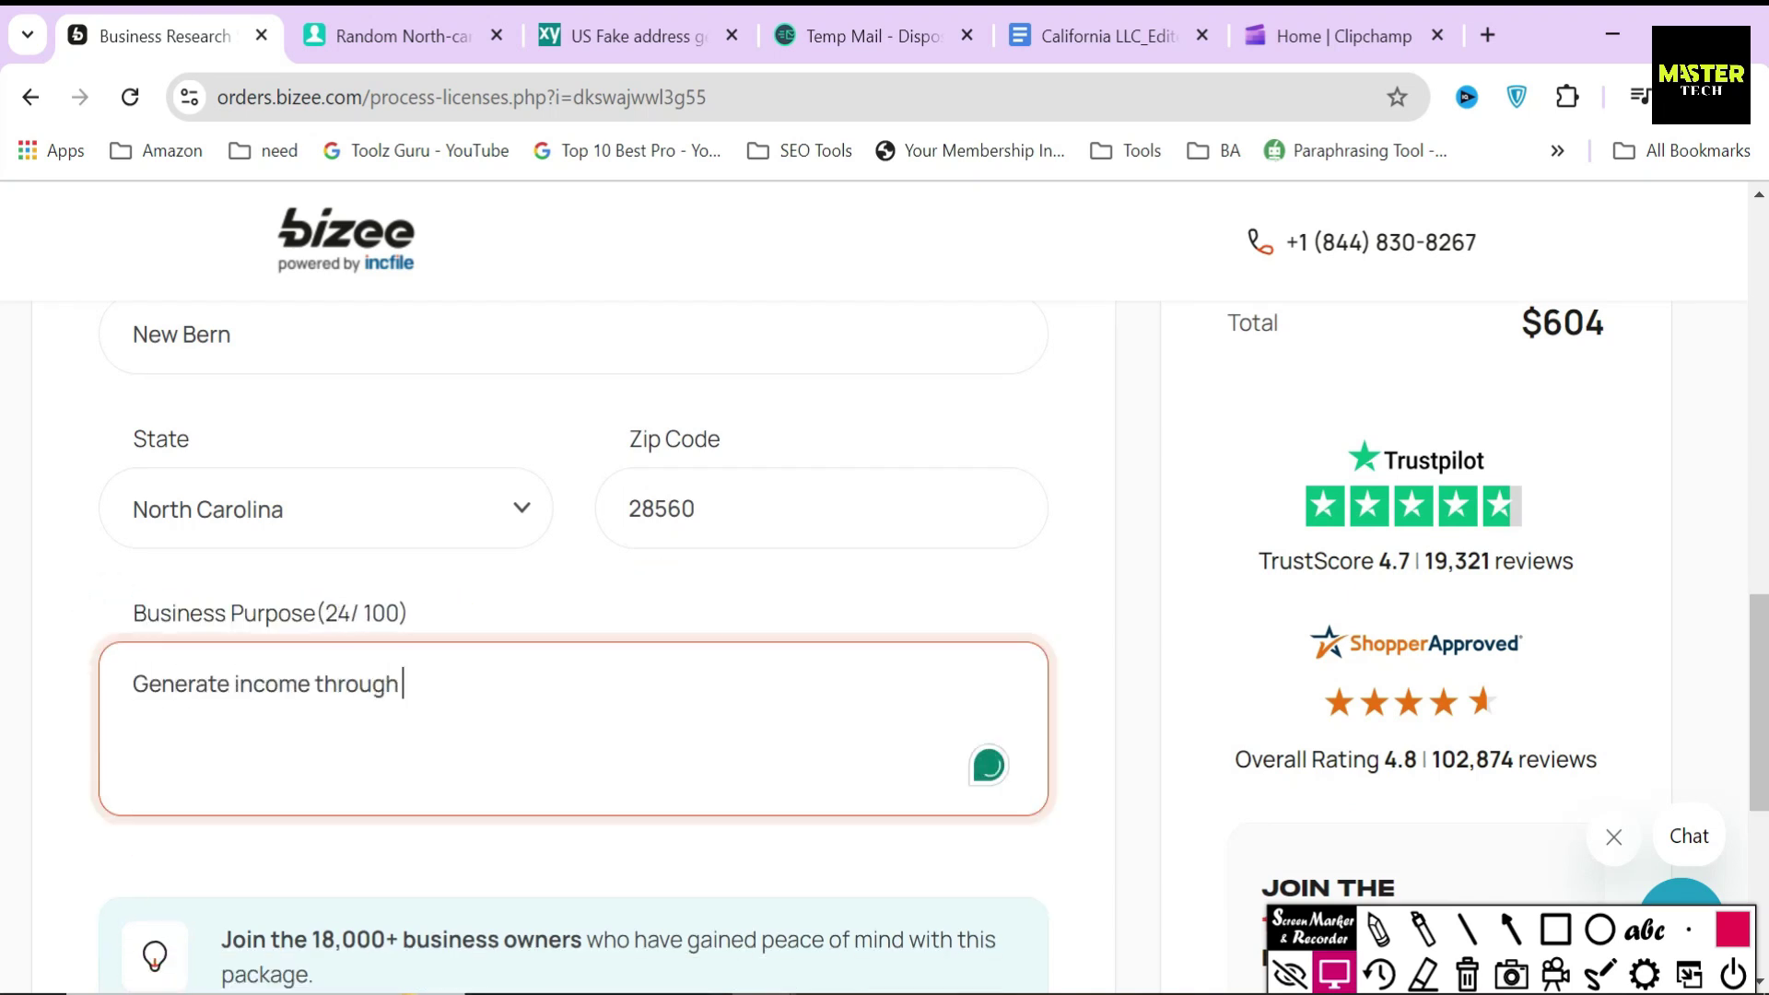
type("property rentals.")
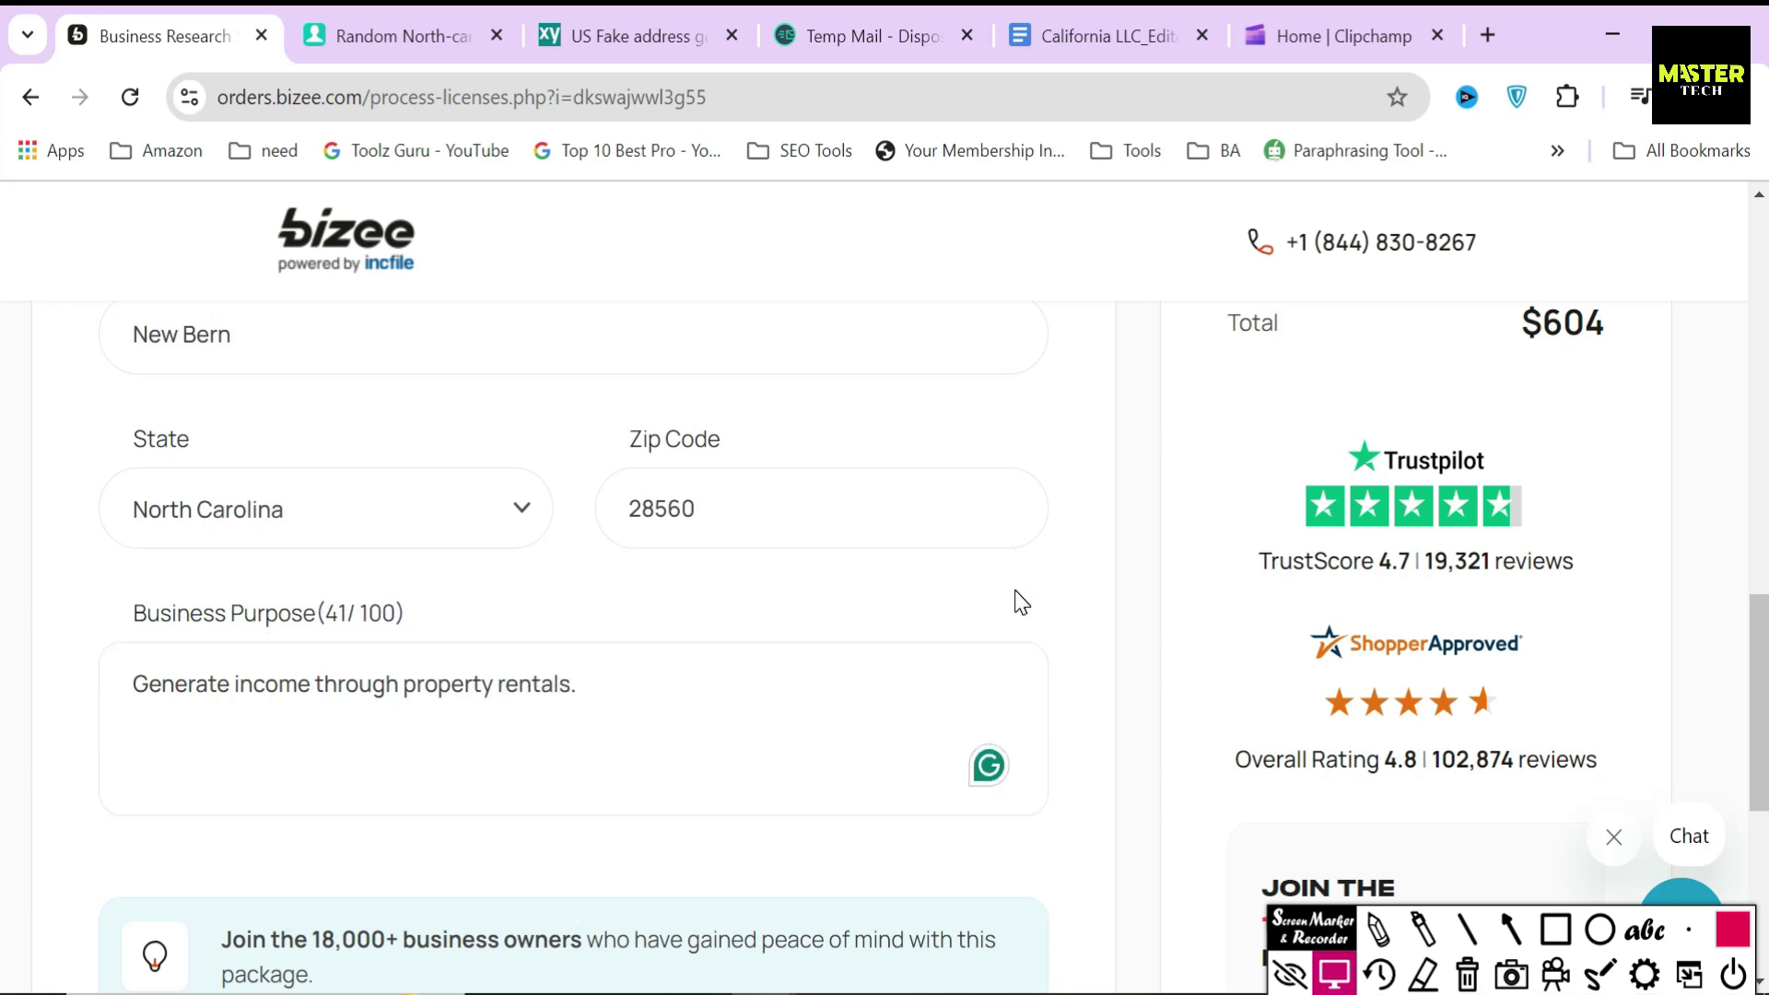
scroll(1023, 627, "down", 5)
left_click(1023, 787)
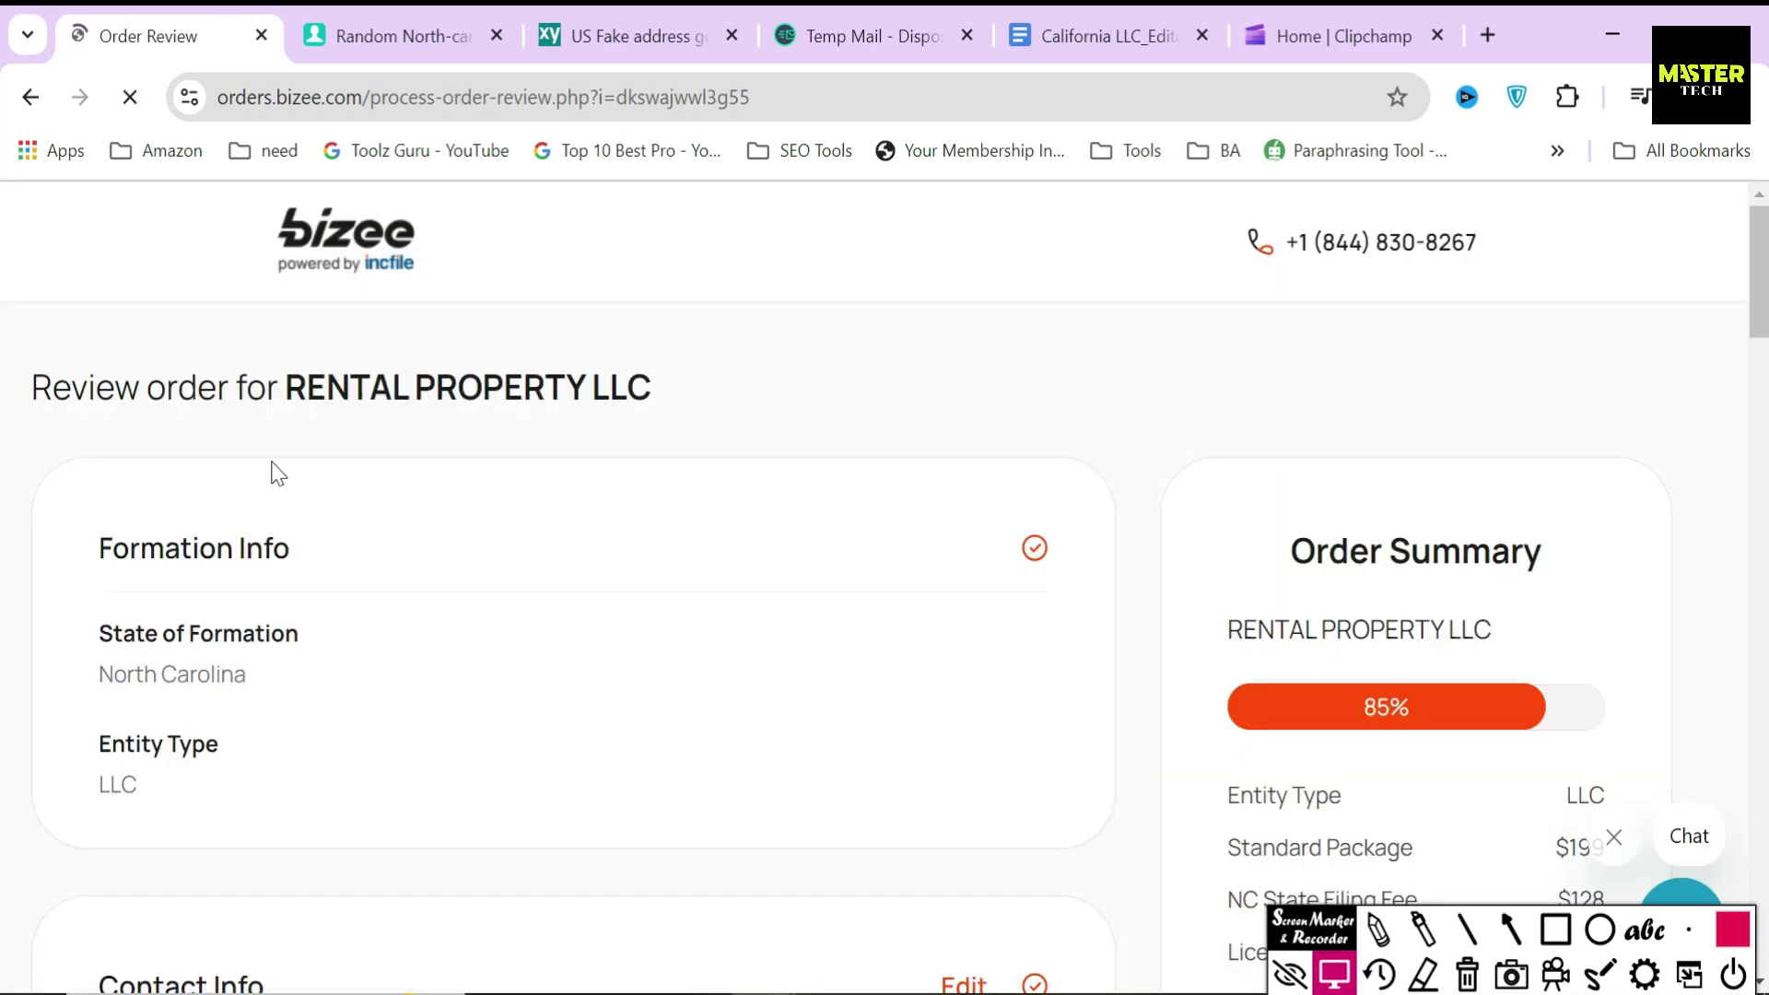
- Scroll through the review sections, highlighting the Agent Info and Company Info headings
left_click_drag(31, 387, 693, 404)
left_click(652, 463)
left_click_drag(95, 562, 446, 560)
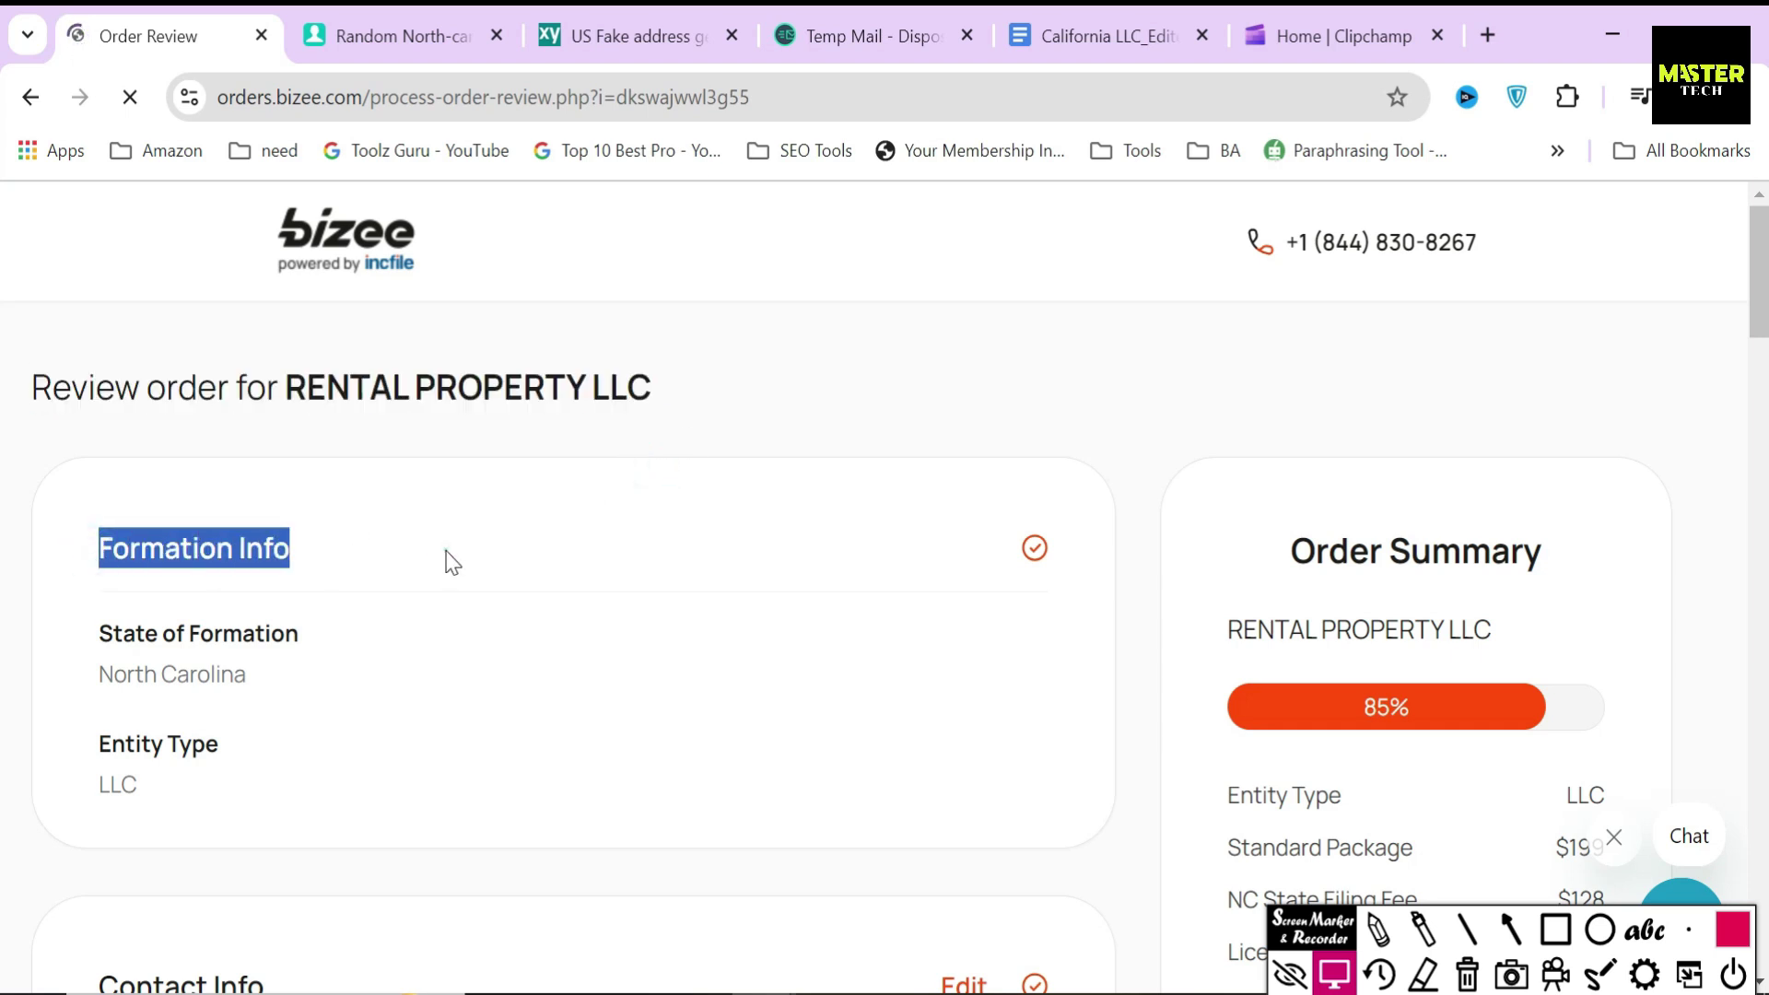
left_click(446, 560)
scroll(446, 560, "down", 5)
left_click_drag(69, 544, 415, 541)
left_click(410, 535)
scroll(407, 526, "down", 5)
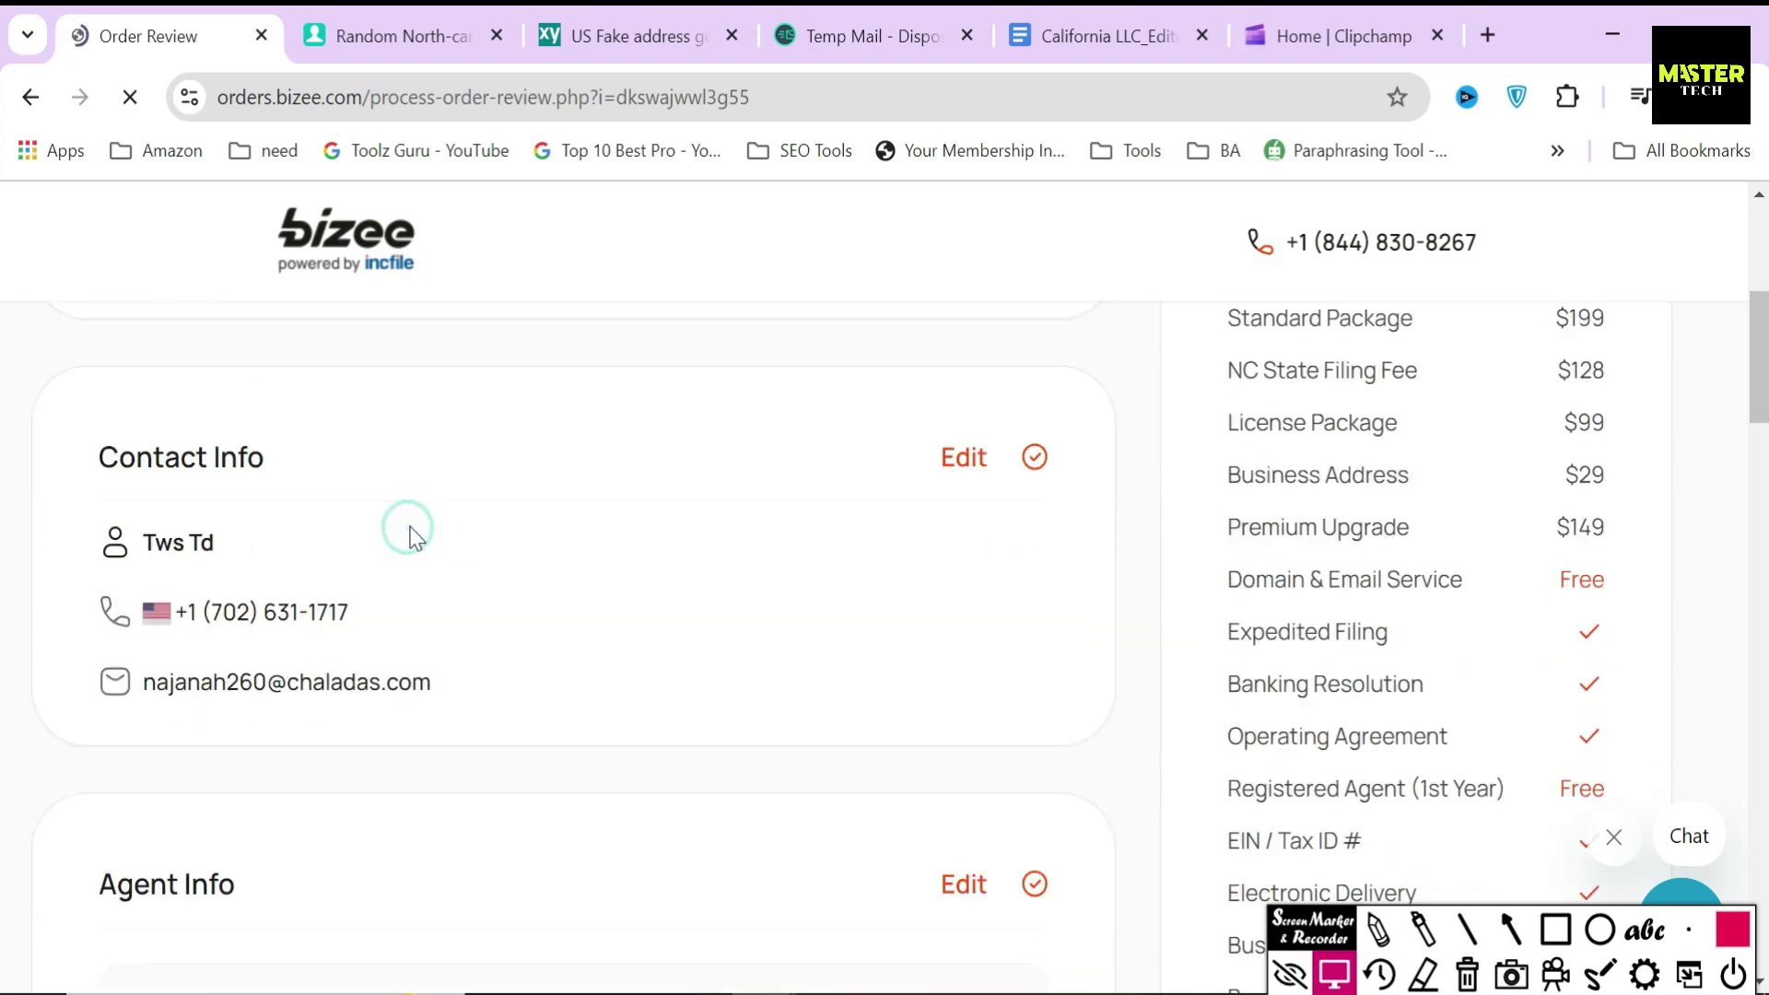
left_click_drag(90, 536, 379, 544)
left_click(380, 542)
scroll(379, 543, "down", 3)
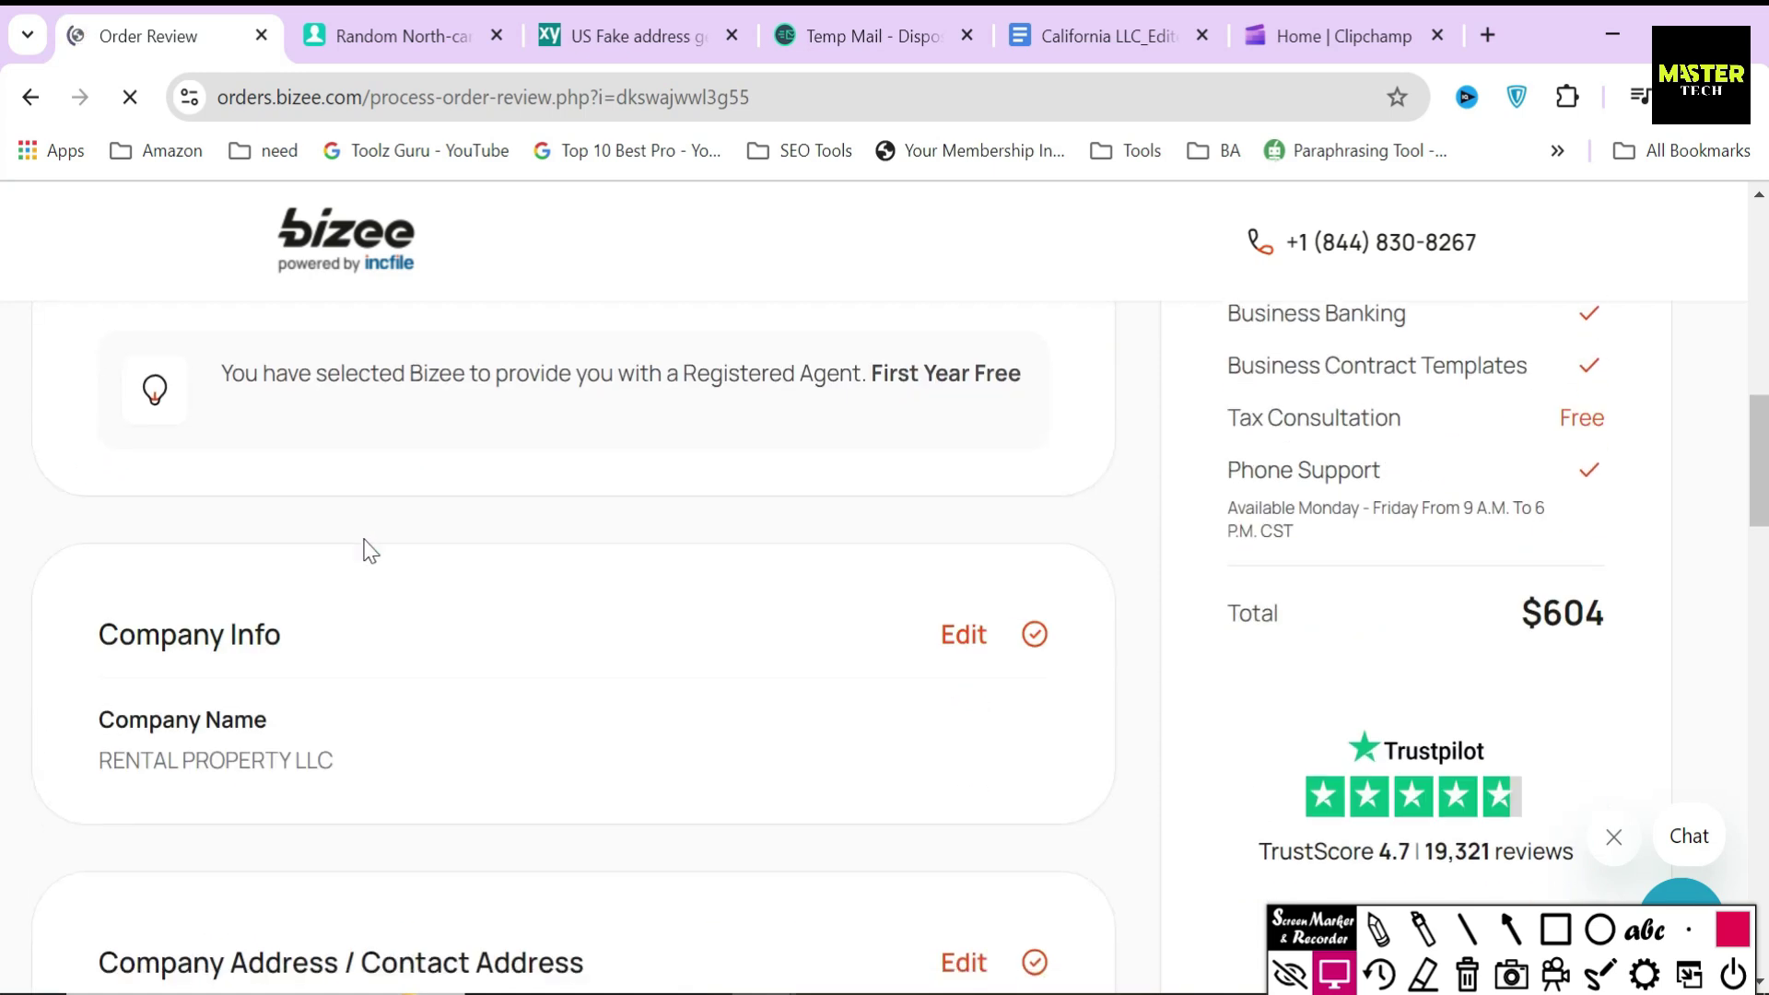
left_click_drag(89, 632, 379, 632)
left_click(379, 632)
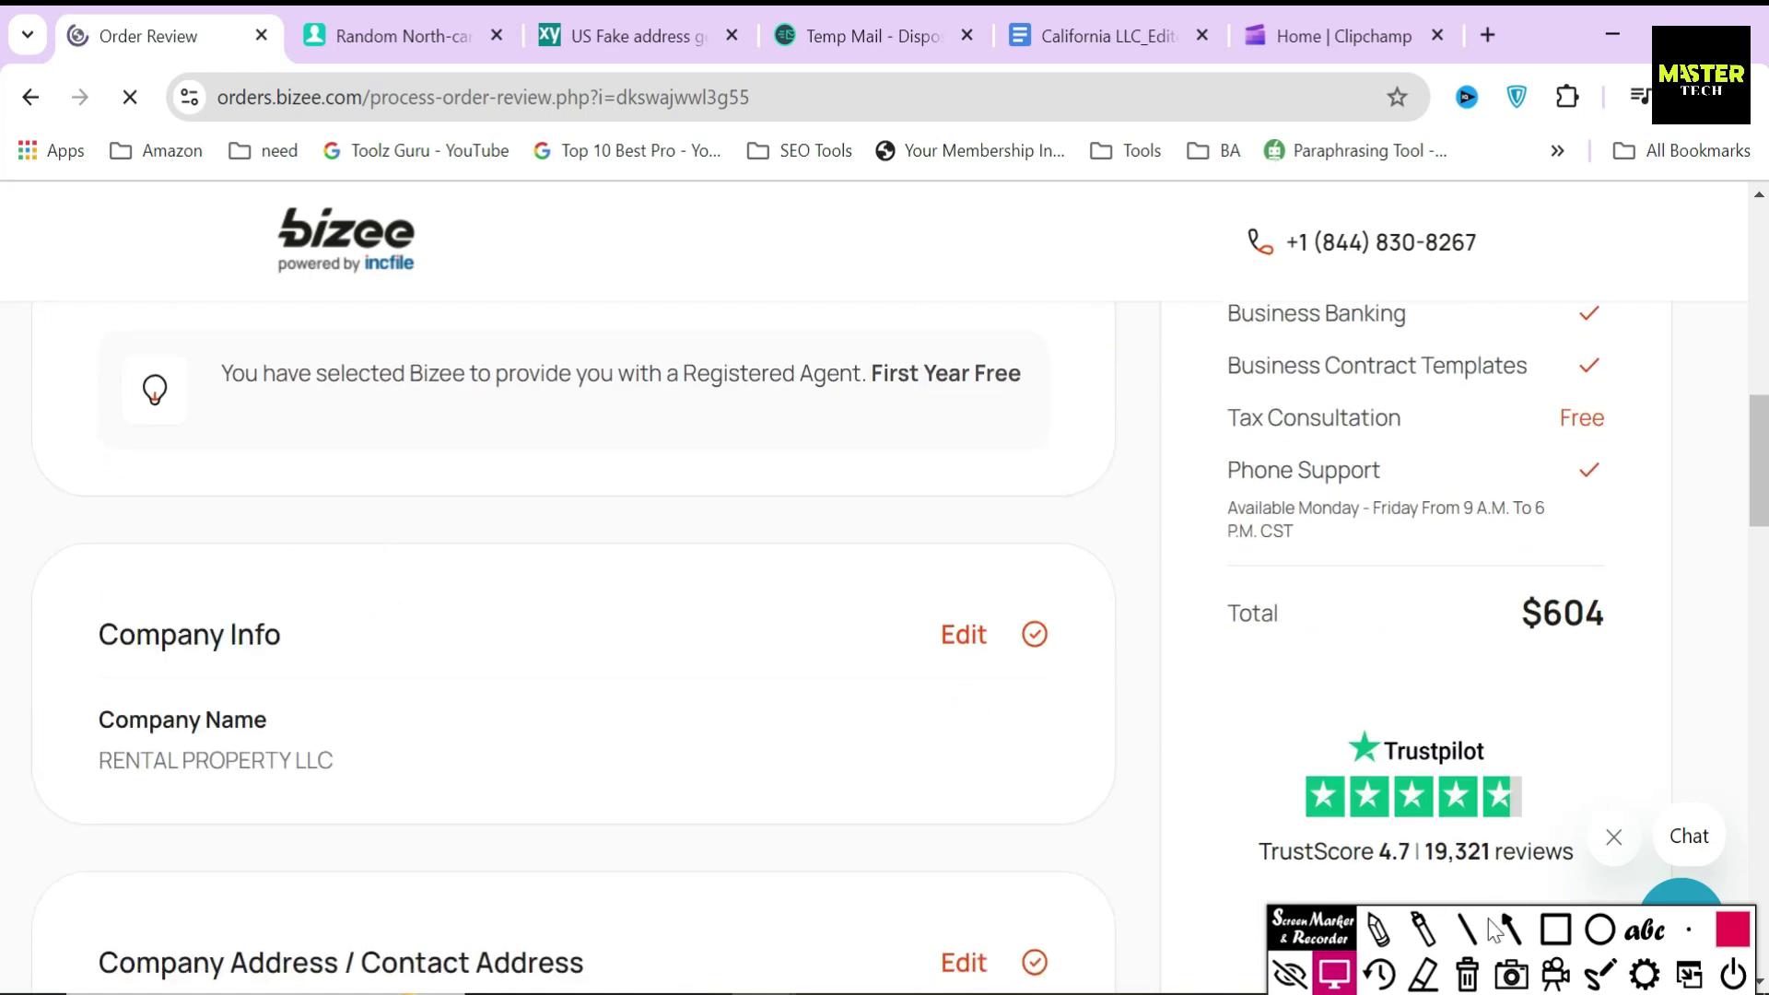
- Box where company details can be changed, then submit the reviewed order
left_click(1555, 929)
mouse_move(917, 583)
left_mouse_down()
mouse_move(996, 679)
mouse_move(1075, 684)
left_mouse_up()
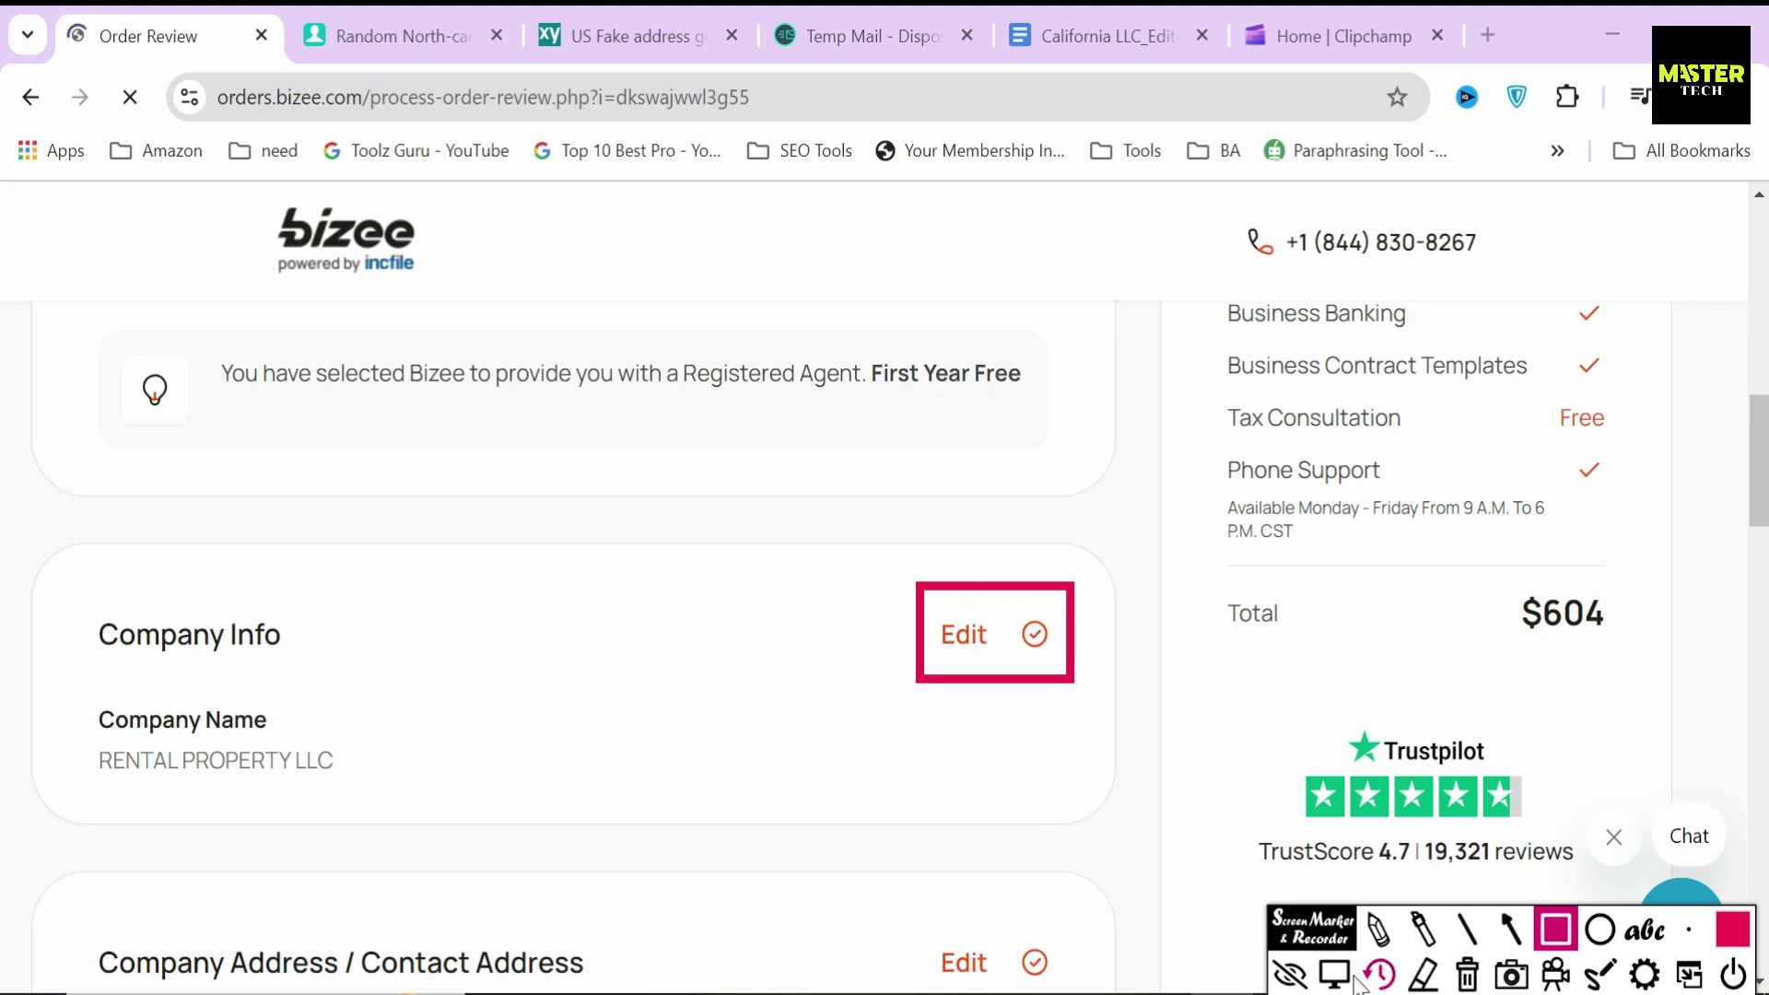
left_click(1467, 975)
left_click(1334, 974)
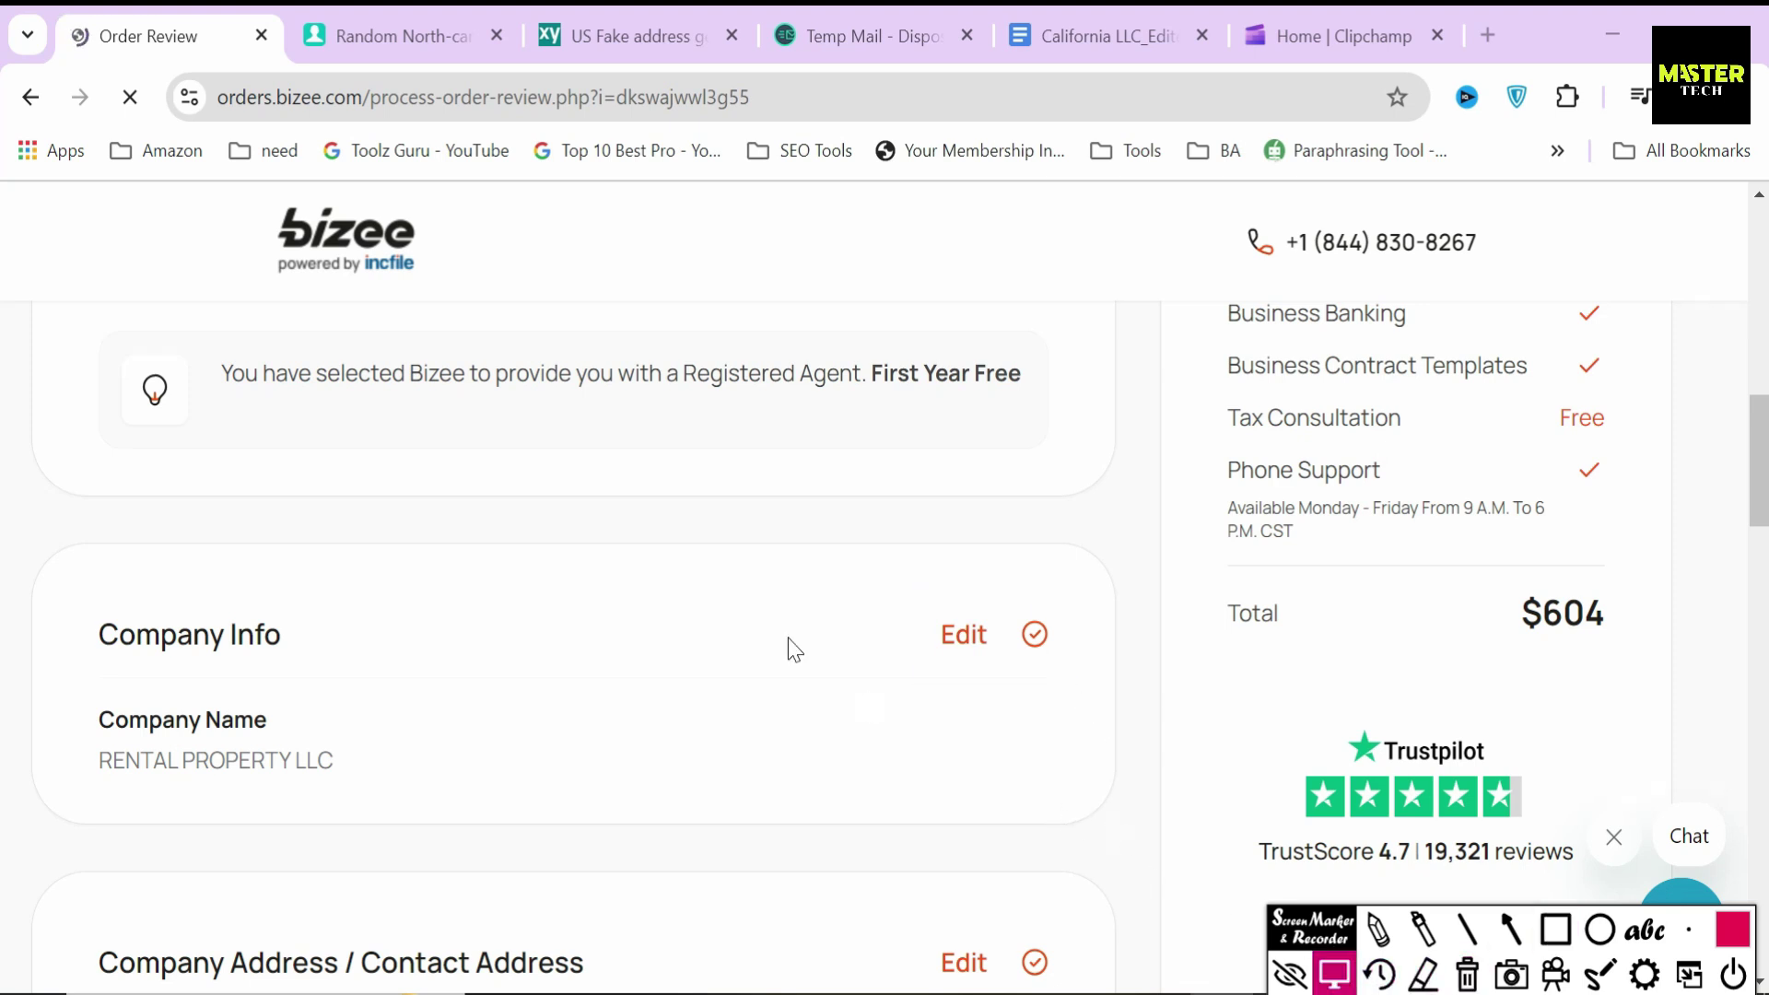
scroll(784, 627, "down", 15)
scroll(783, 626, "down", 10)
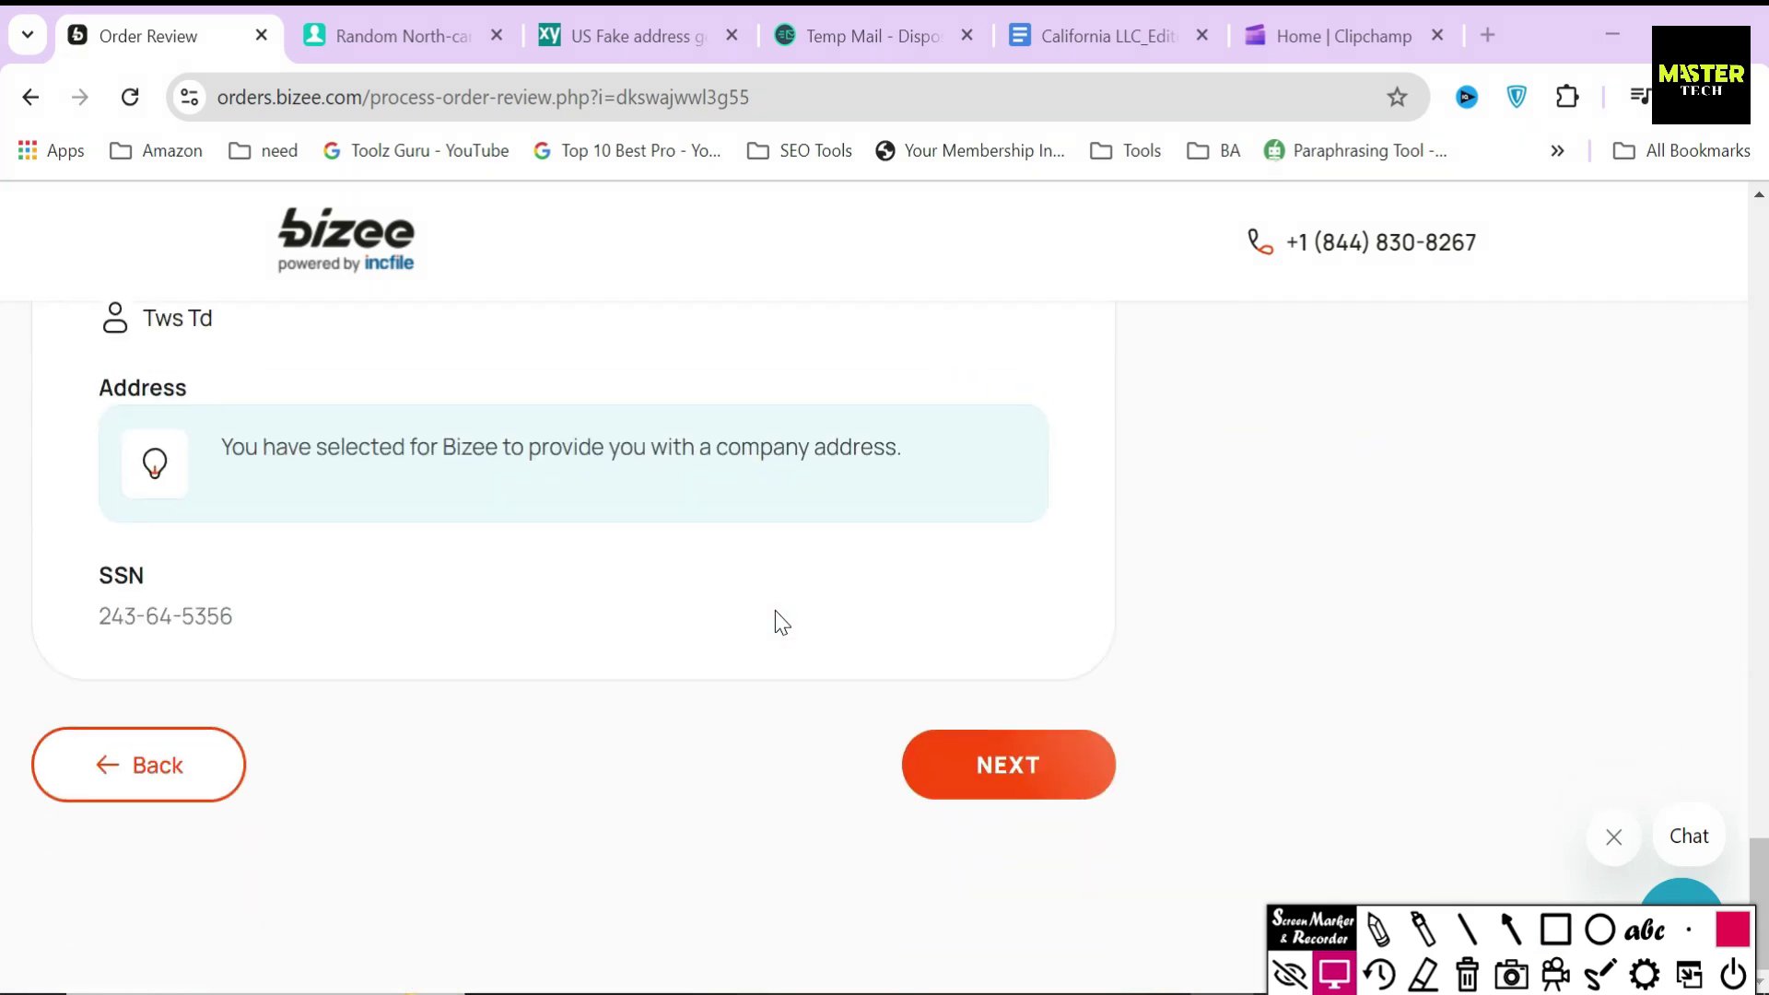
left_click(988, 774)
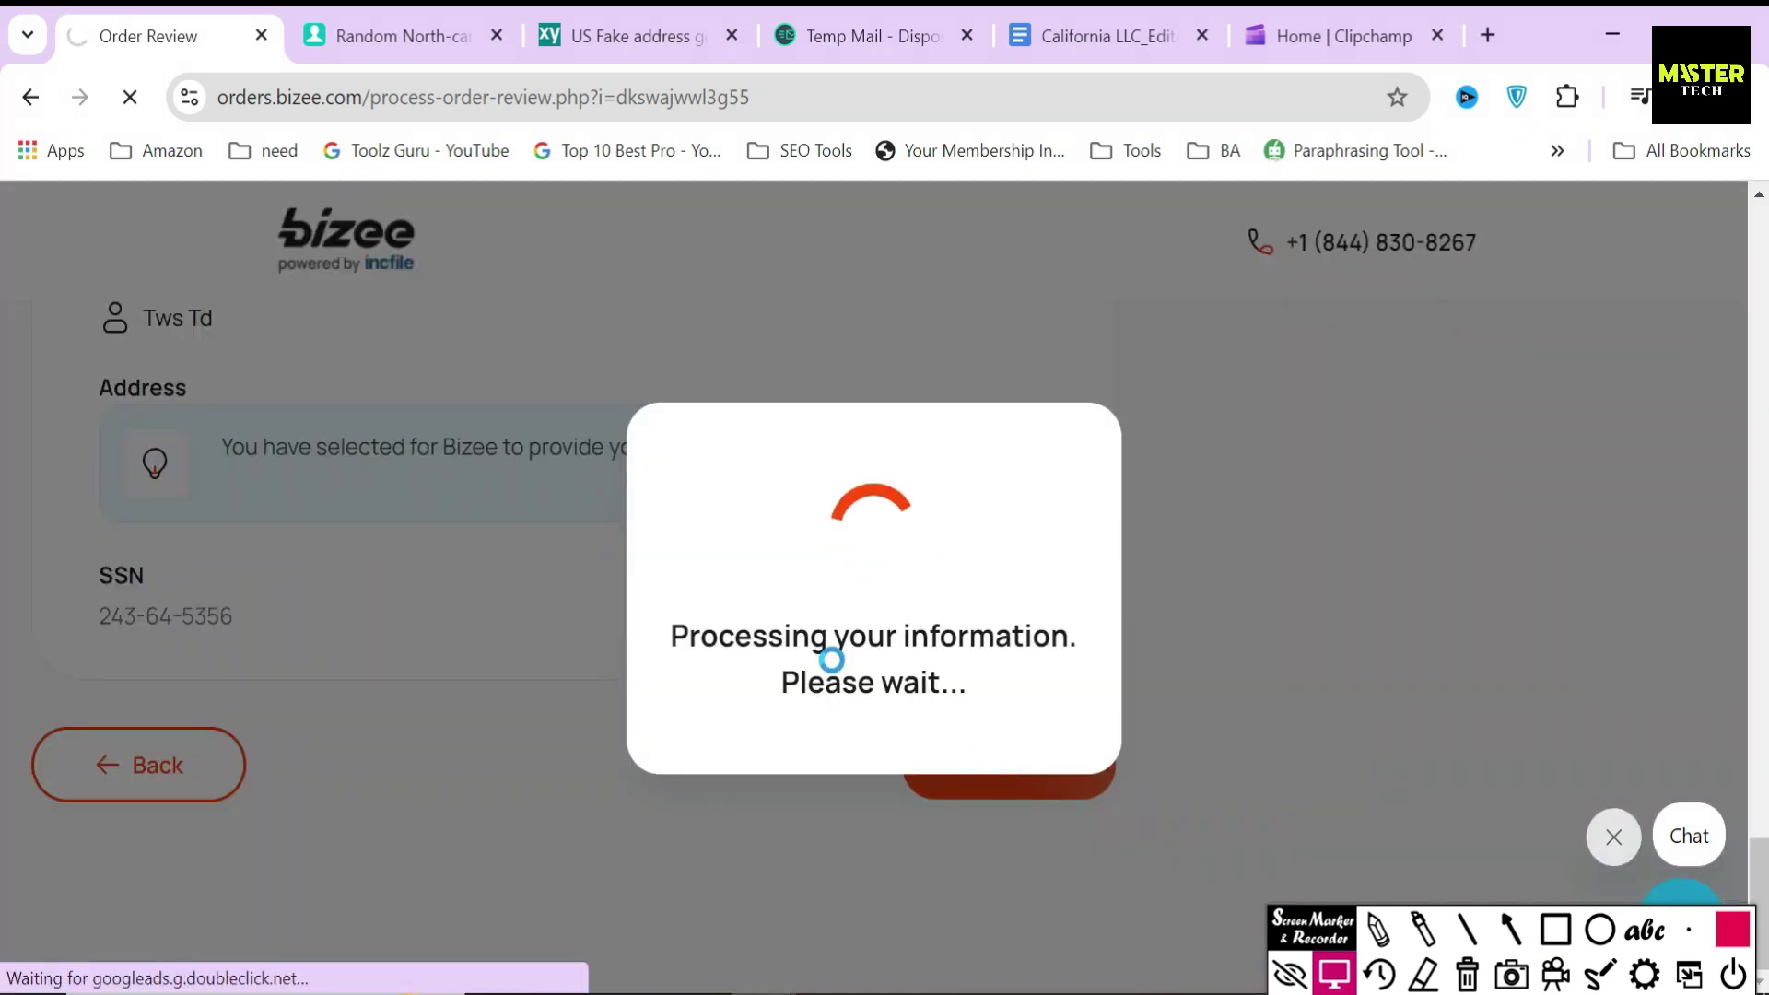
- Box and arrow the $604 order total, then point out the Billing Info section
key("ctrl+r")
mouse_move(1200, 472)
left_mouse_down()
mouse_move(1508, 589)
mouse_move(1649, 586)
left_mouse_up()
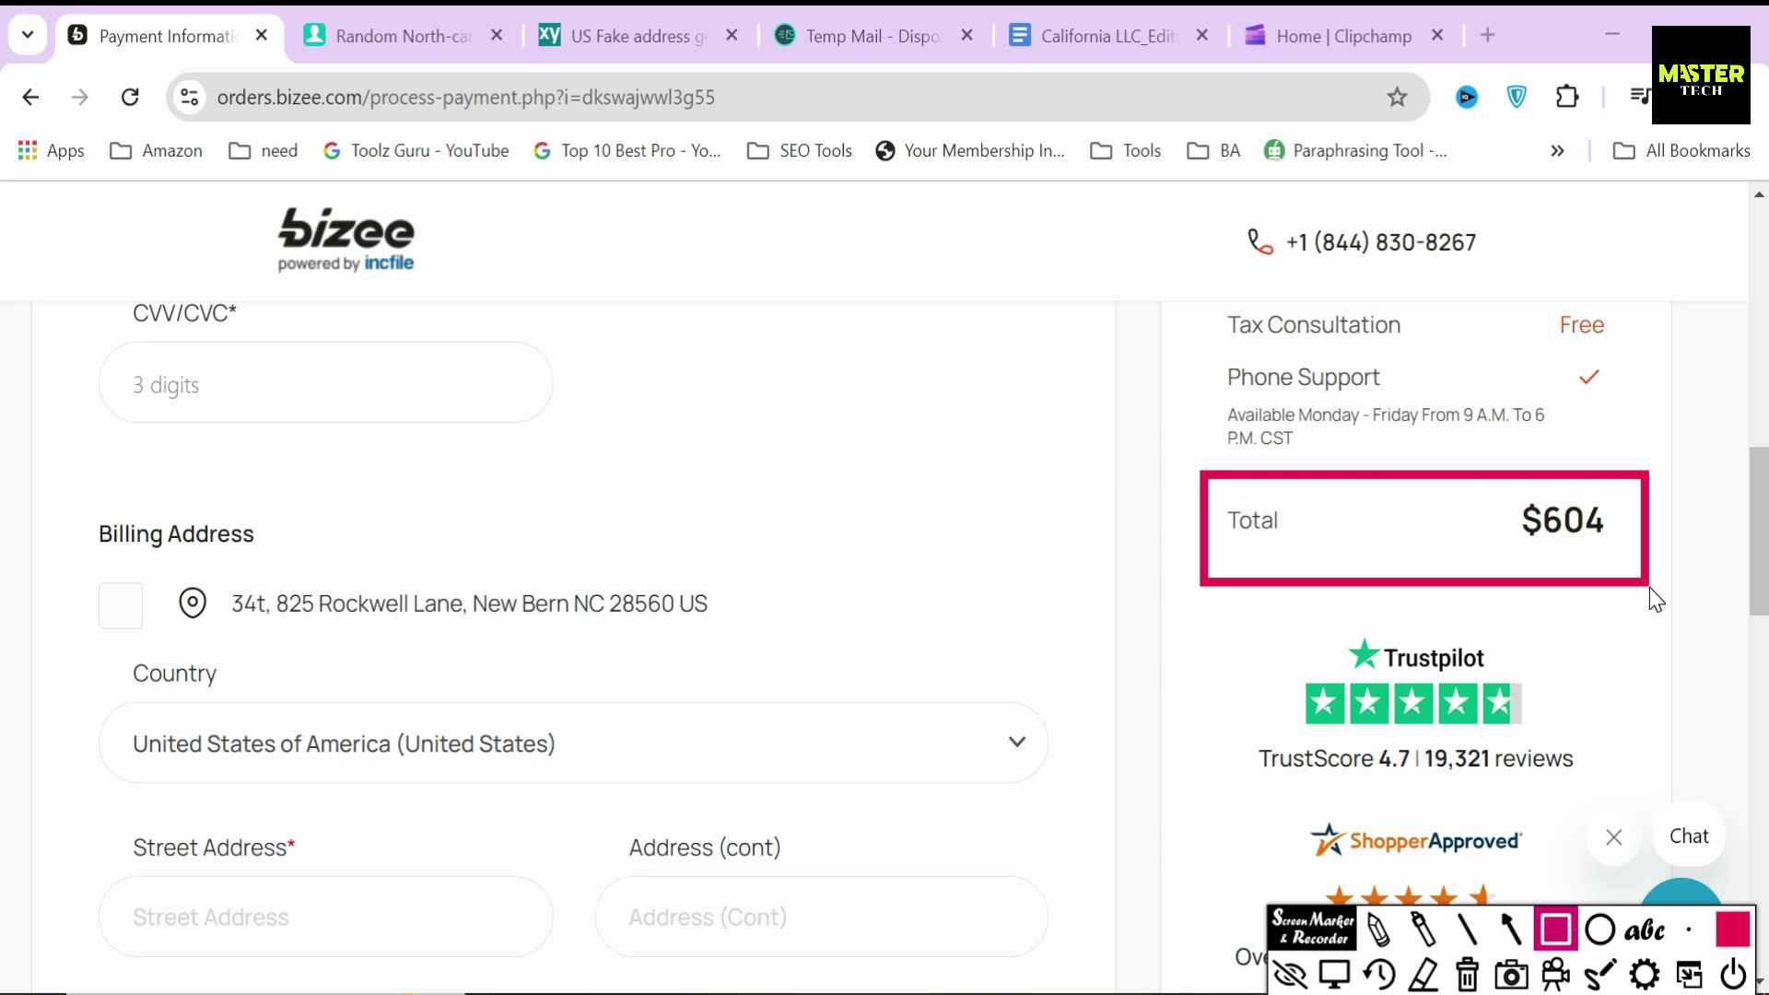
left_click(1511, 929)
left_click_drag(1050, 557, 1187, 543)
key("Escape")
scroll(588, 572, "up", 12)
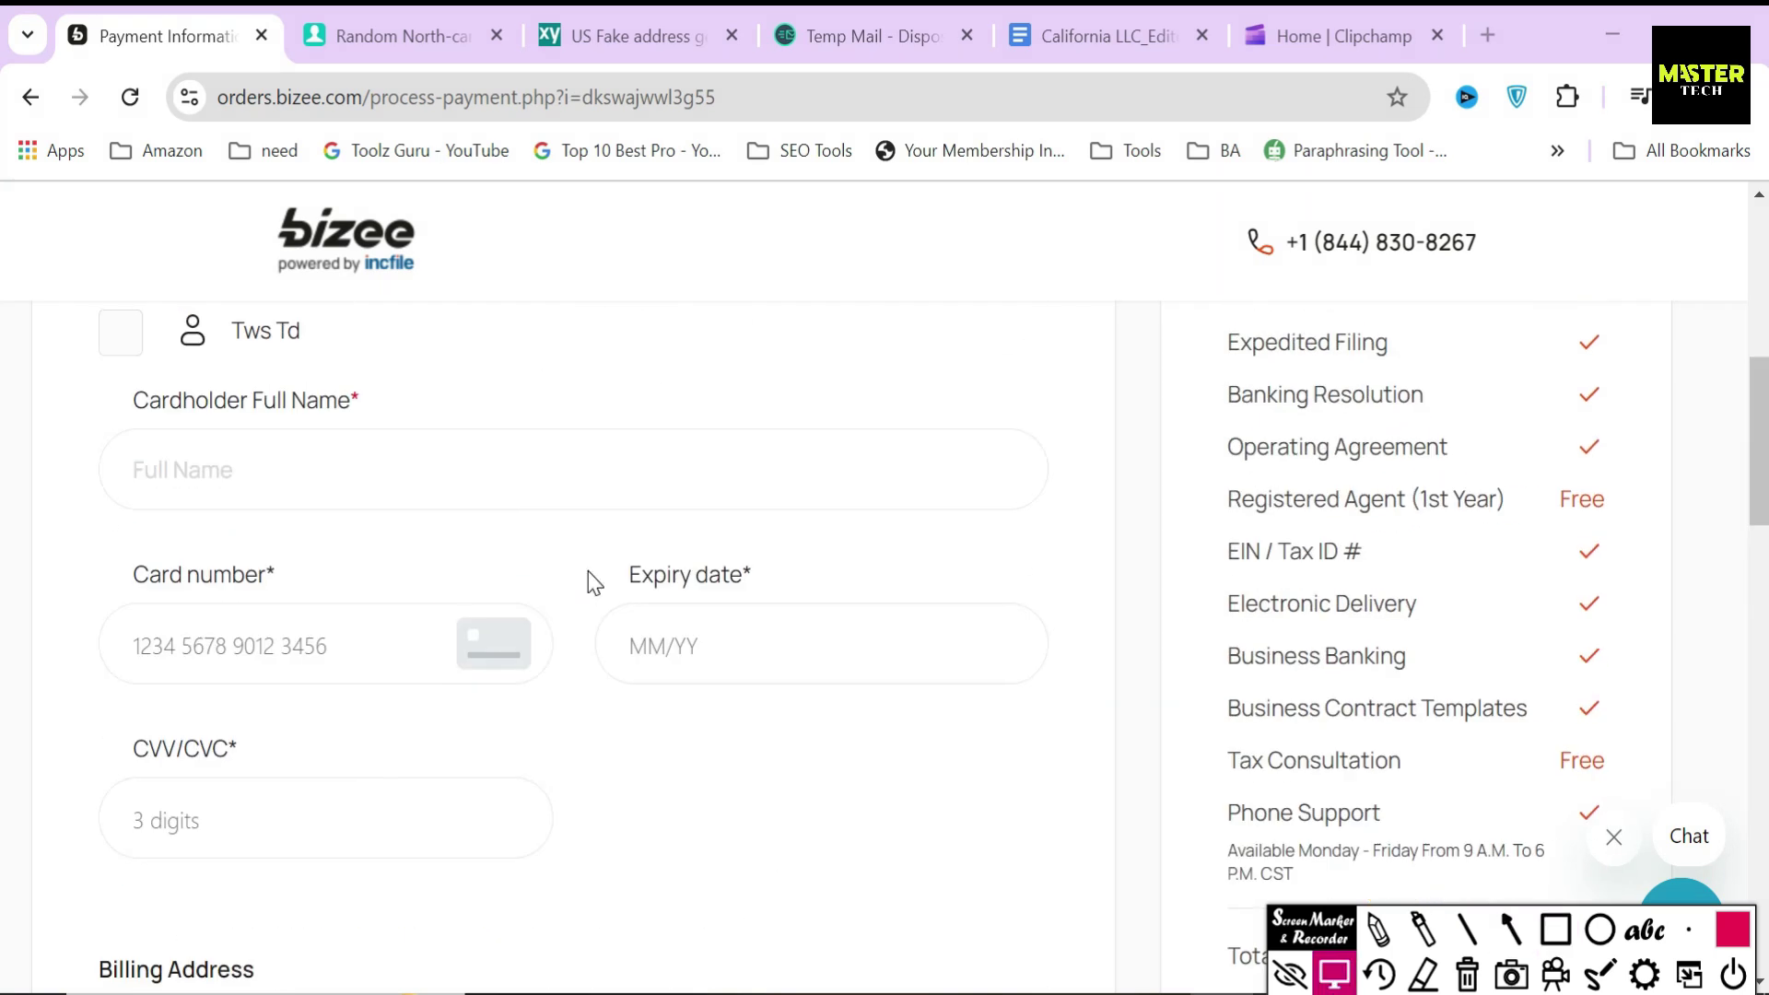
left_click_drag(99, 537, 235, 537)
scroll(423, 544, "down", 3)
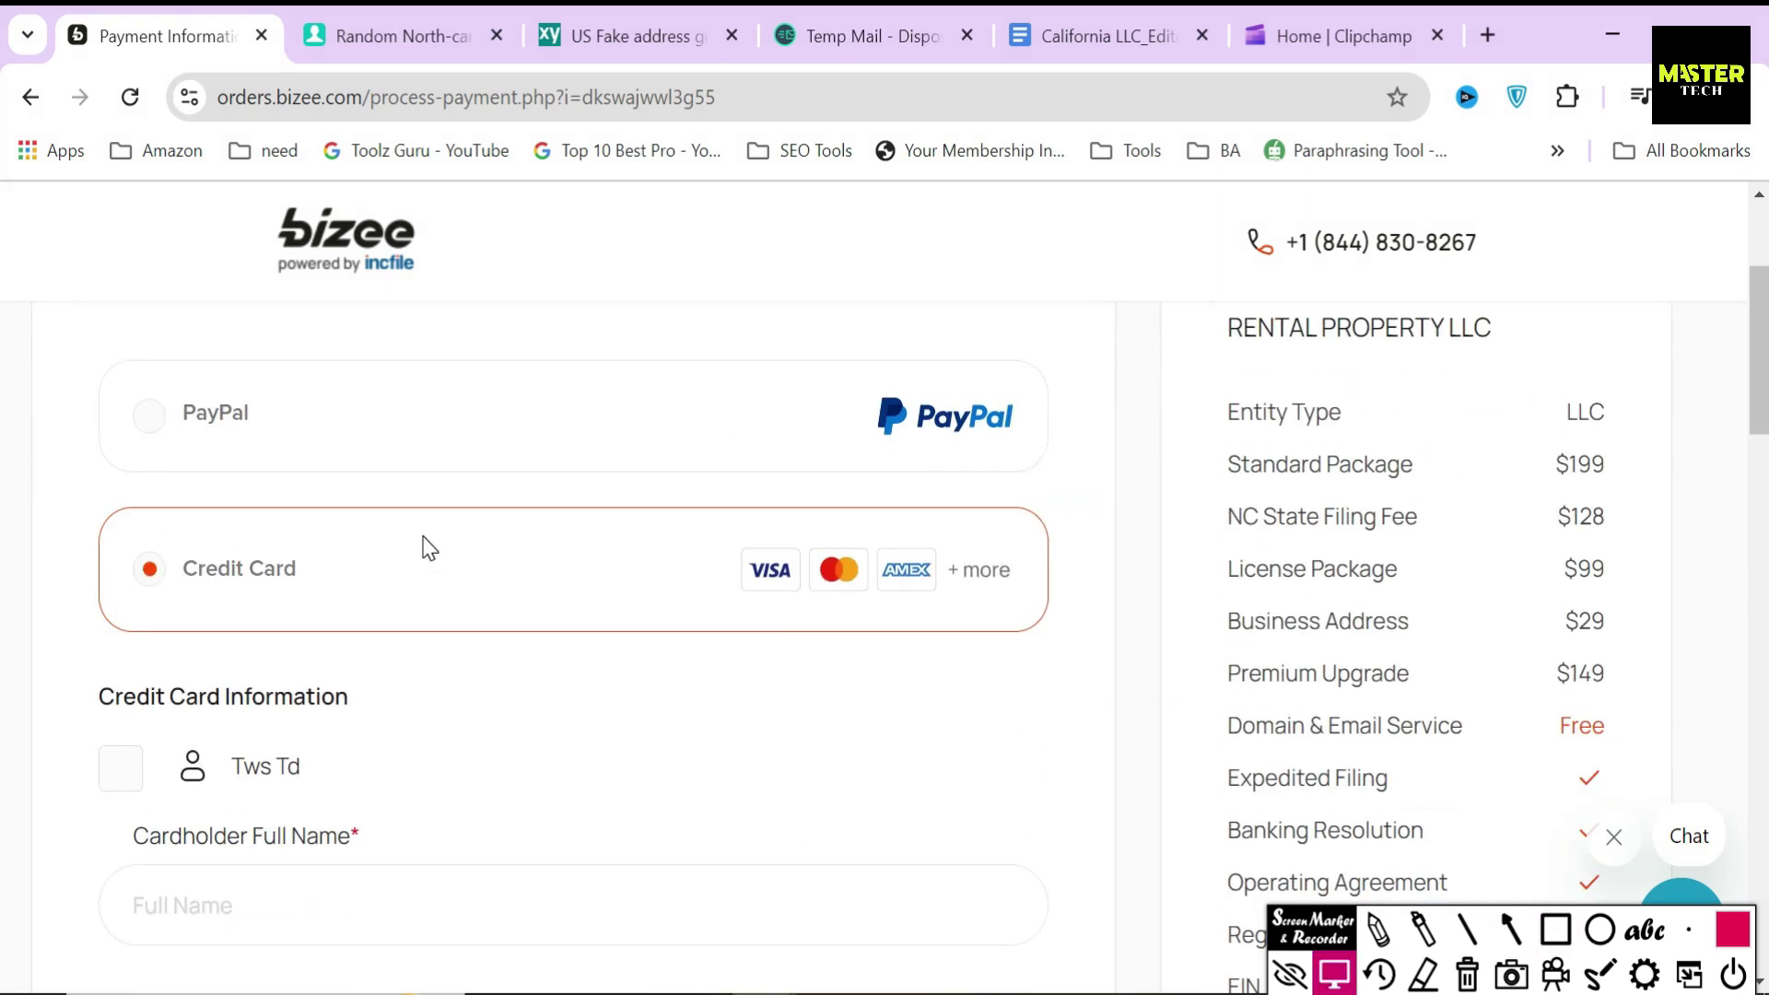
left_click(1512, 929)
left_click_drag(53, 414, 109, 414)
left_click_drag(68, 573, 130, 573)
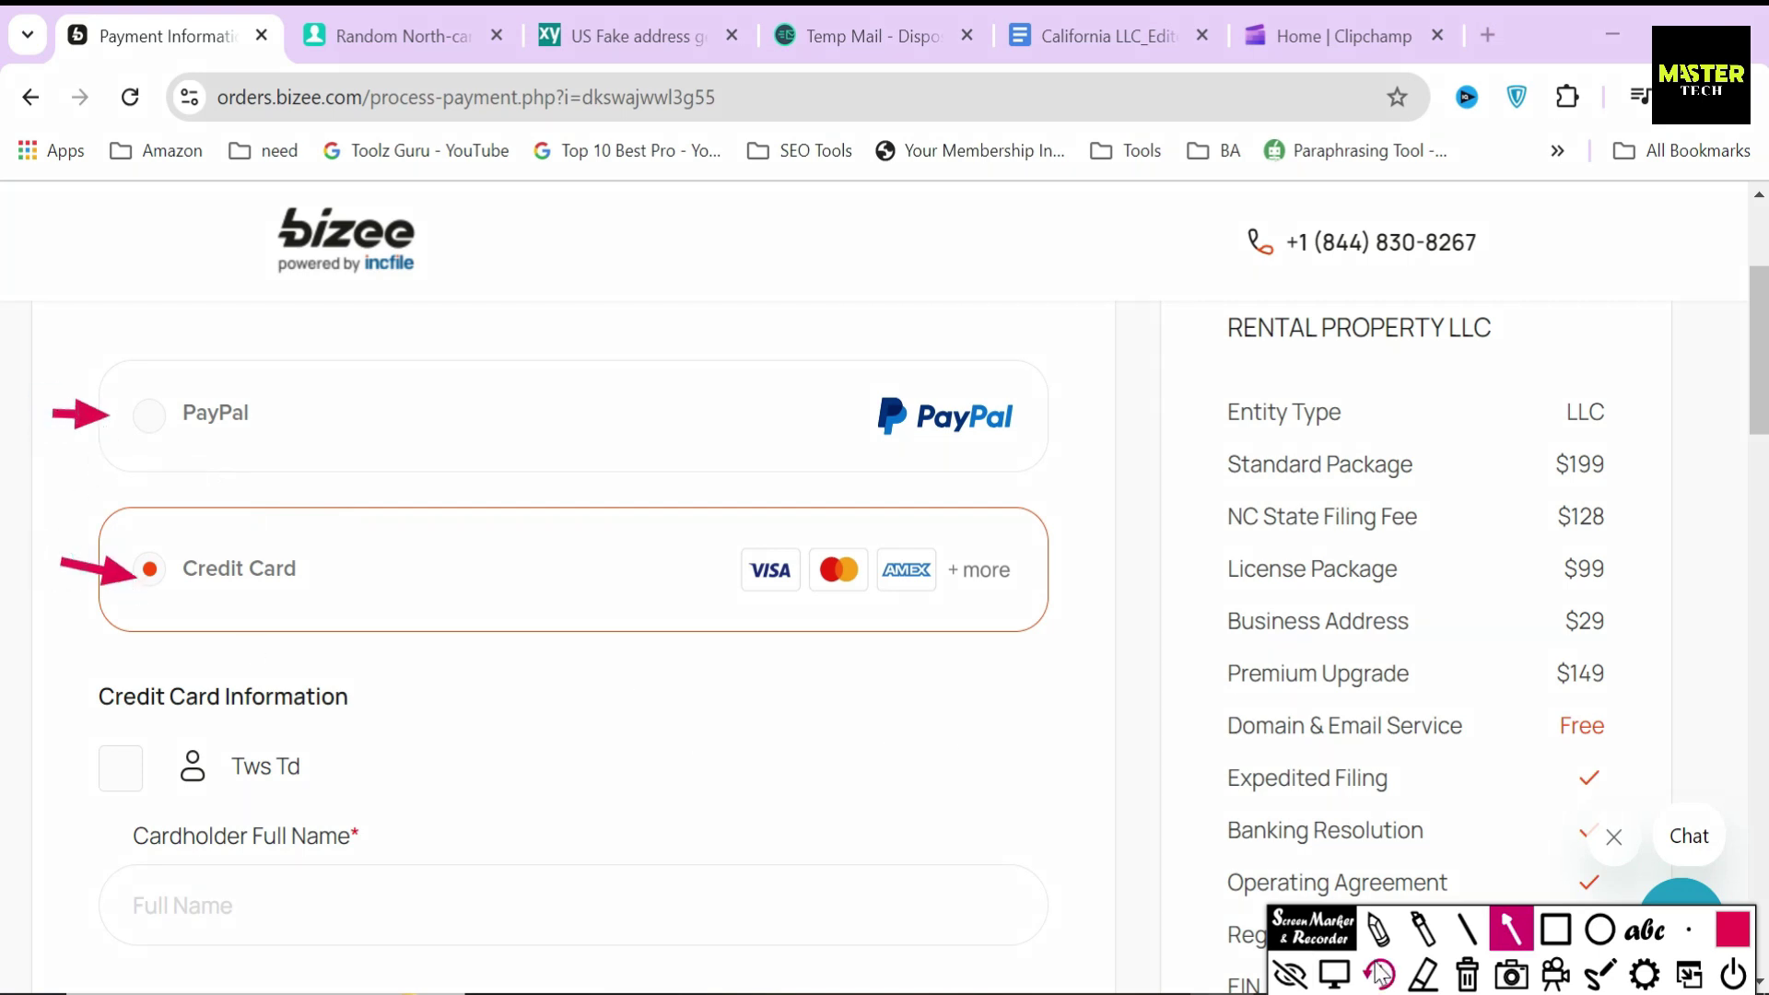
key("Escape")
- Mark the final complete-and-pay step and annotate the $604 total again
scroll(540, 680, "down", 18)
scroll(552, 687, "down", 2)
left_click(1556, 929)
mouse_move(862, 489)
left_mouse_down()
mouse_move(1090, 660)
mouse_move(1147, 613)
left_mouse_up()
left_click(1512, 929)
left_click_drag(802, 558, 850, 559)
key("Escape")
scroll(1478, 665, "up", 8)
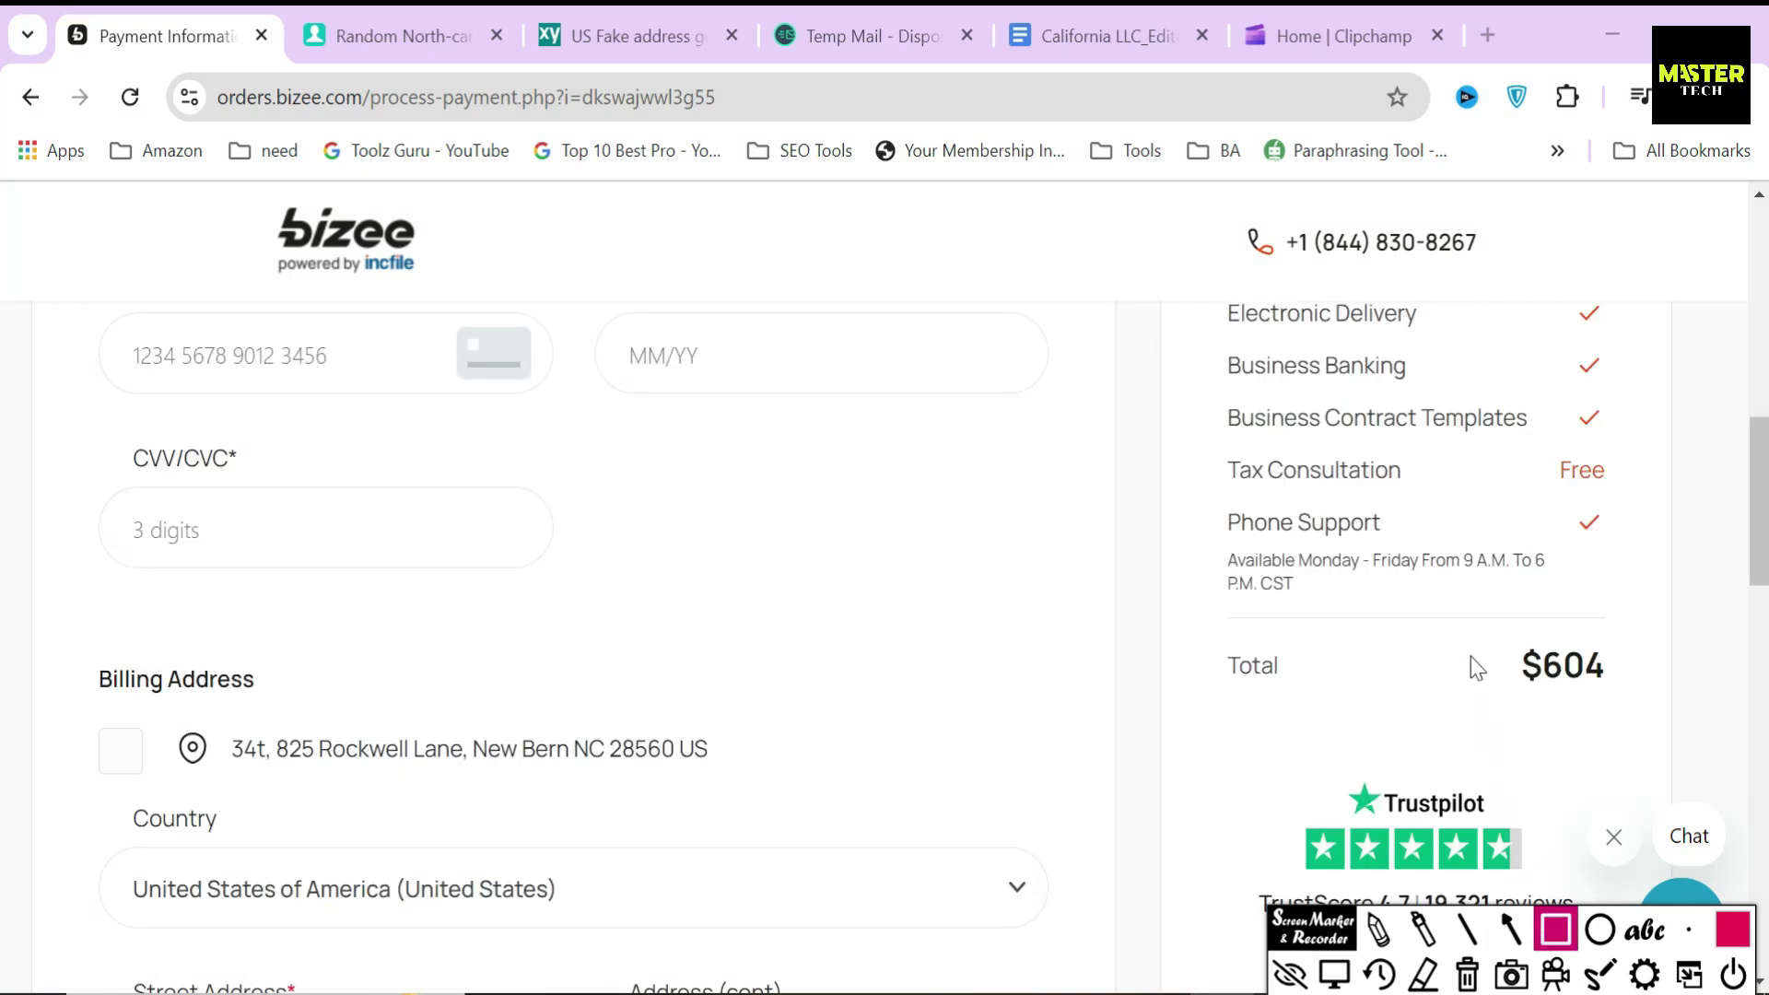
left_click_drag(1481, 623, 1650, 711)
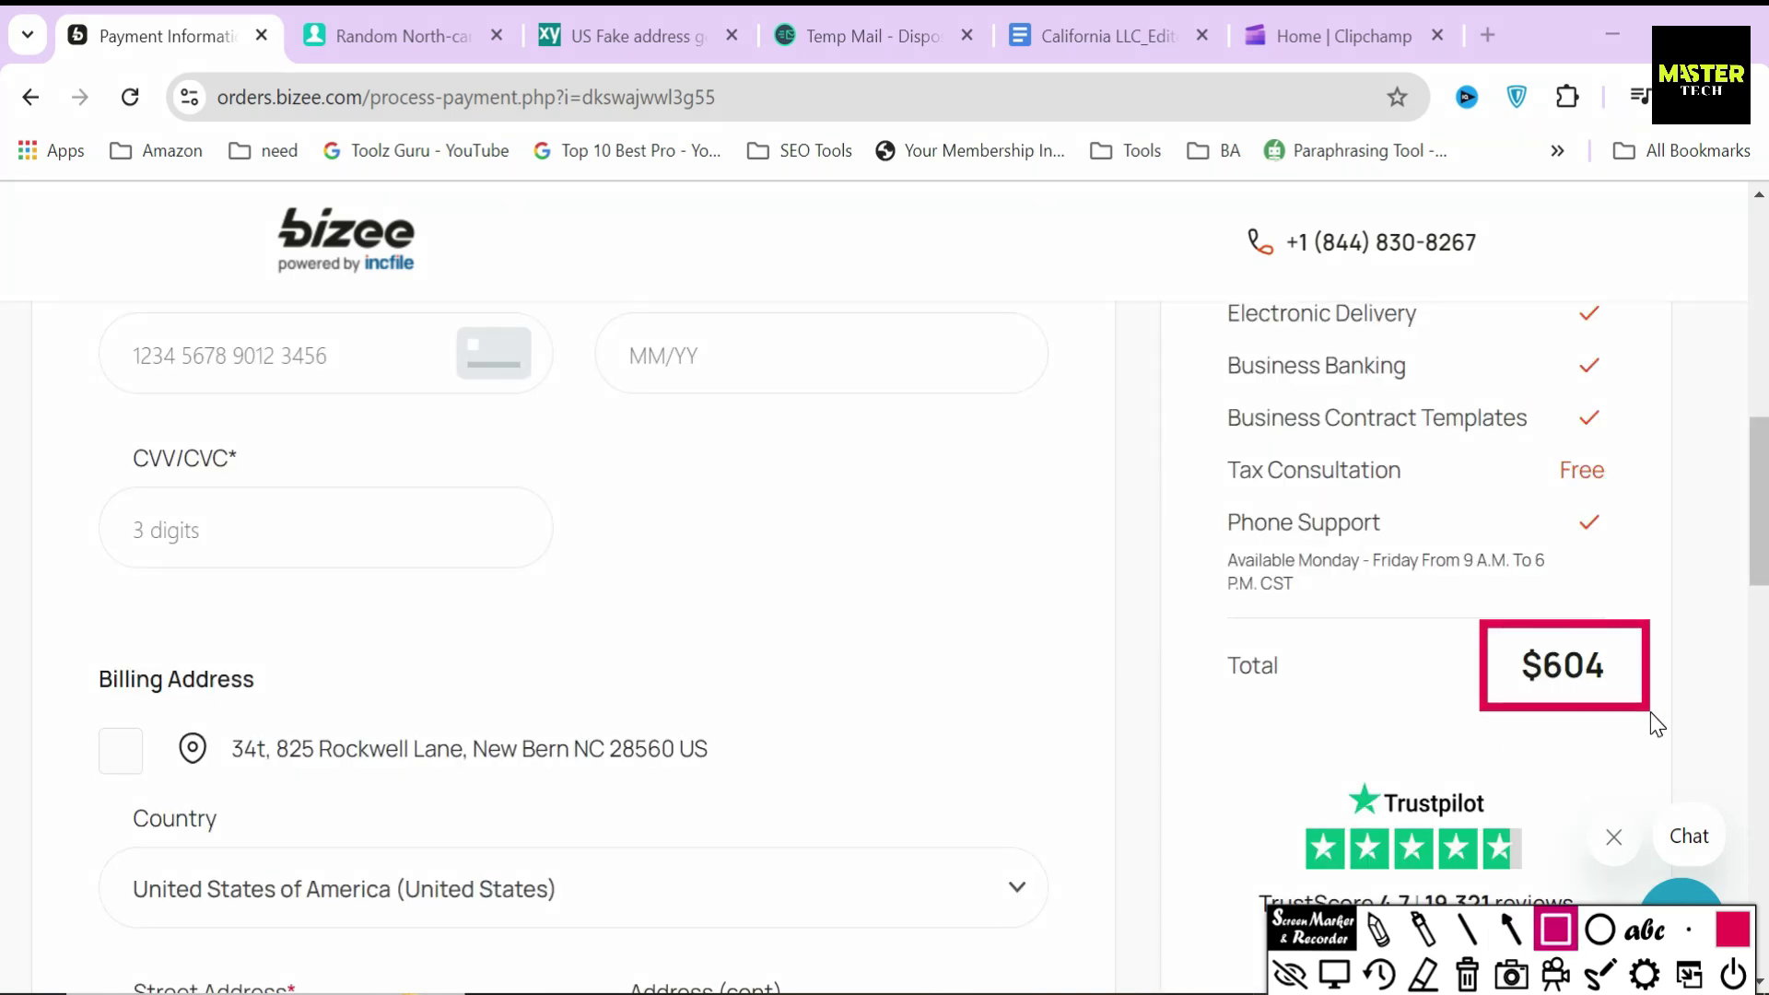
left_click(1511, 929)
left_click_drag(1373, 664, 1470, 664)
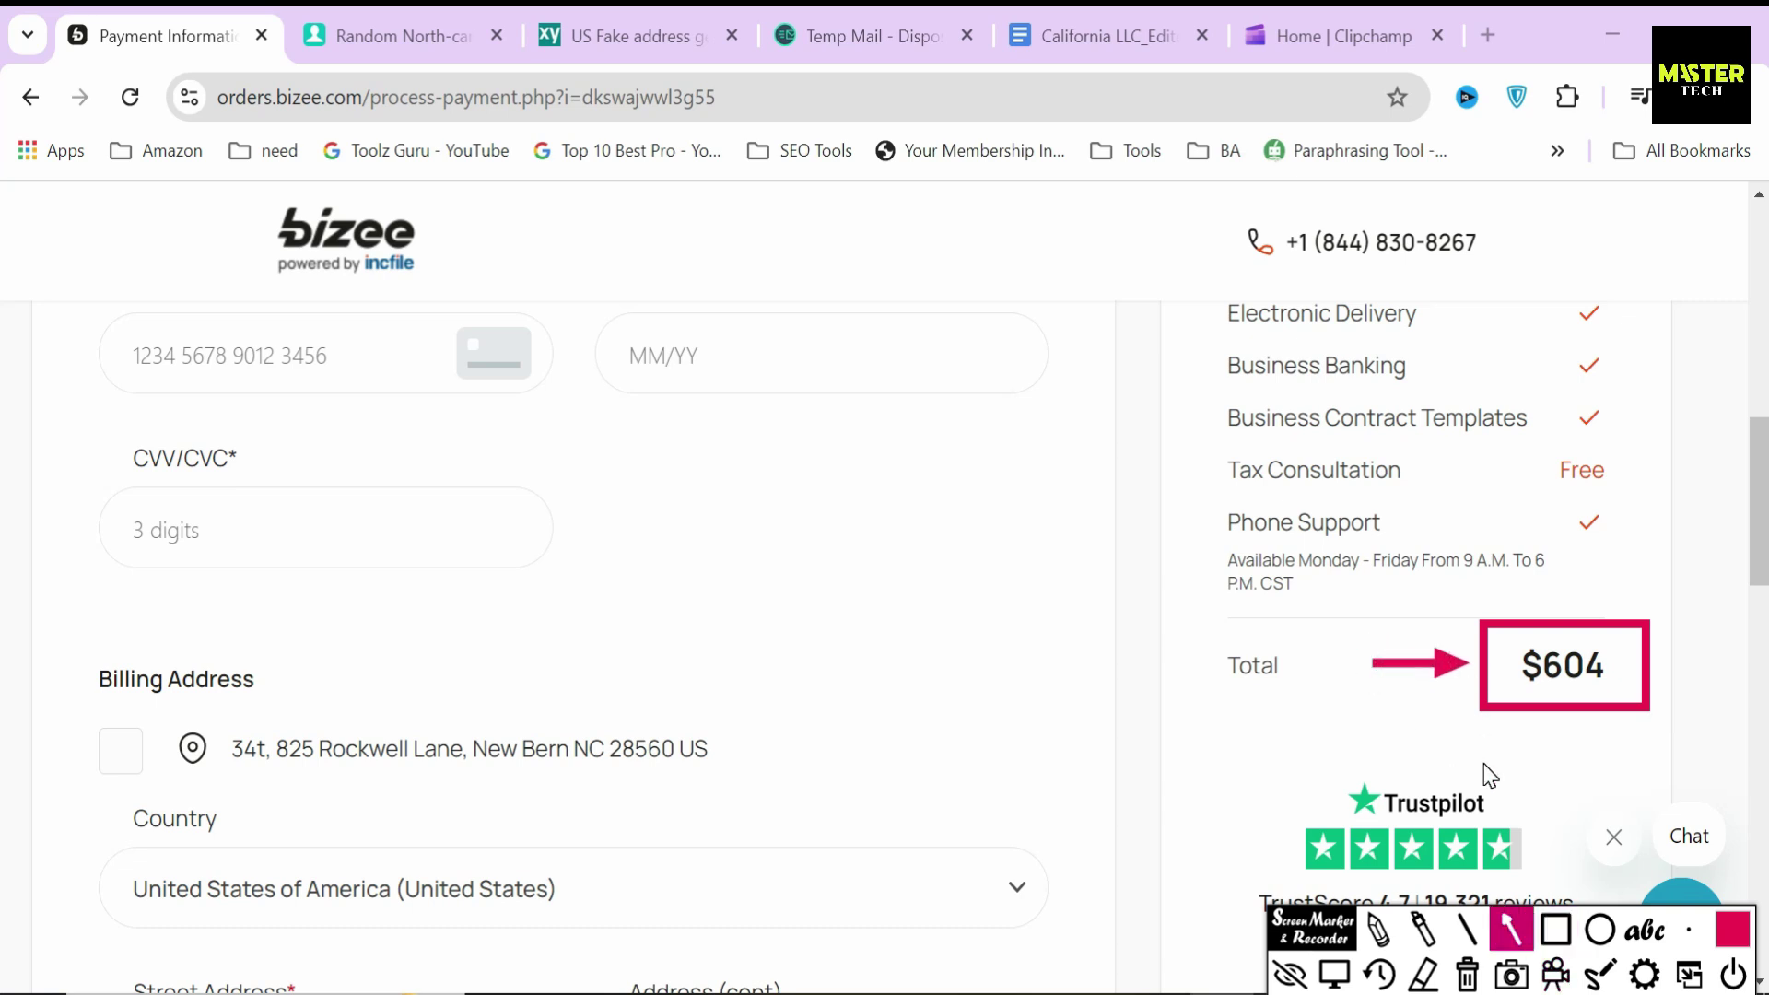